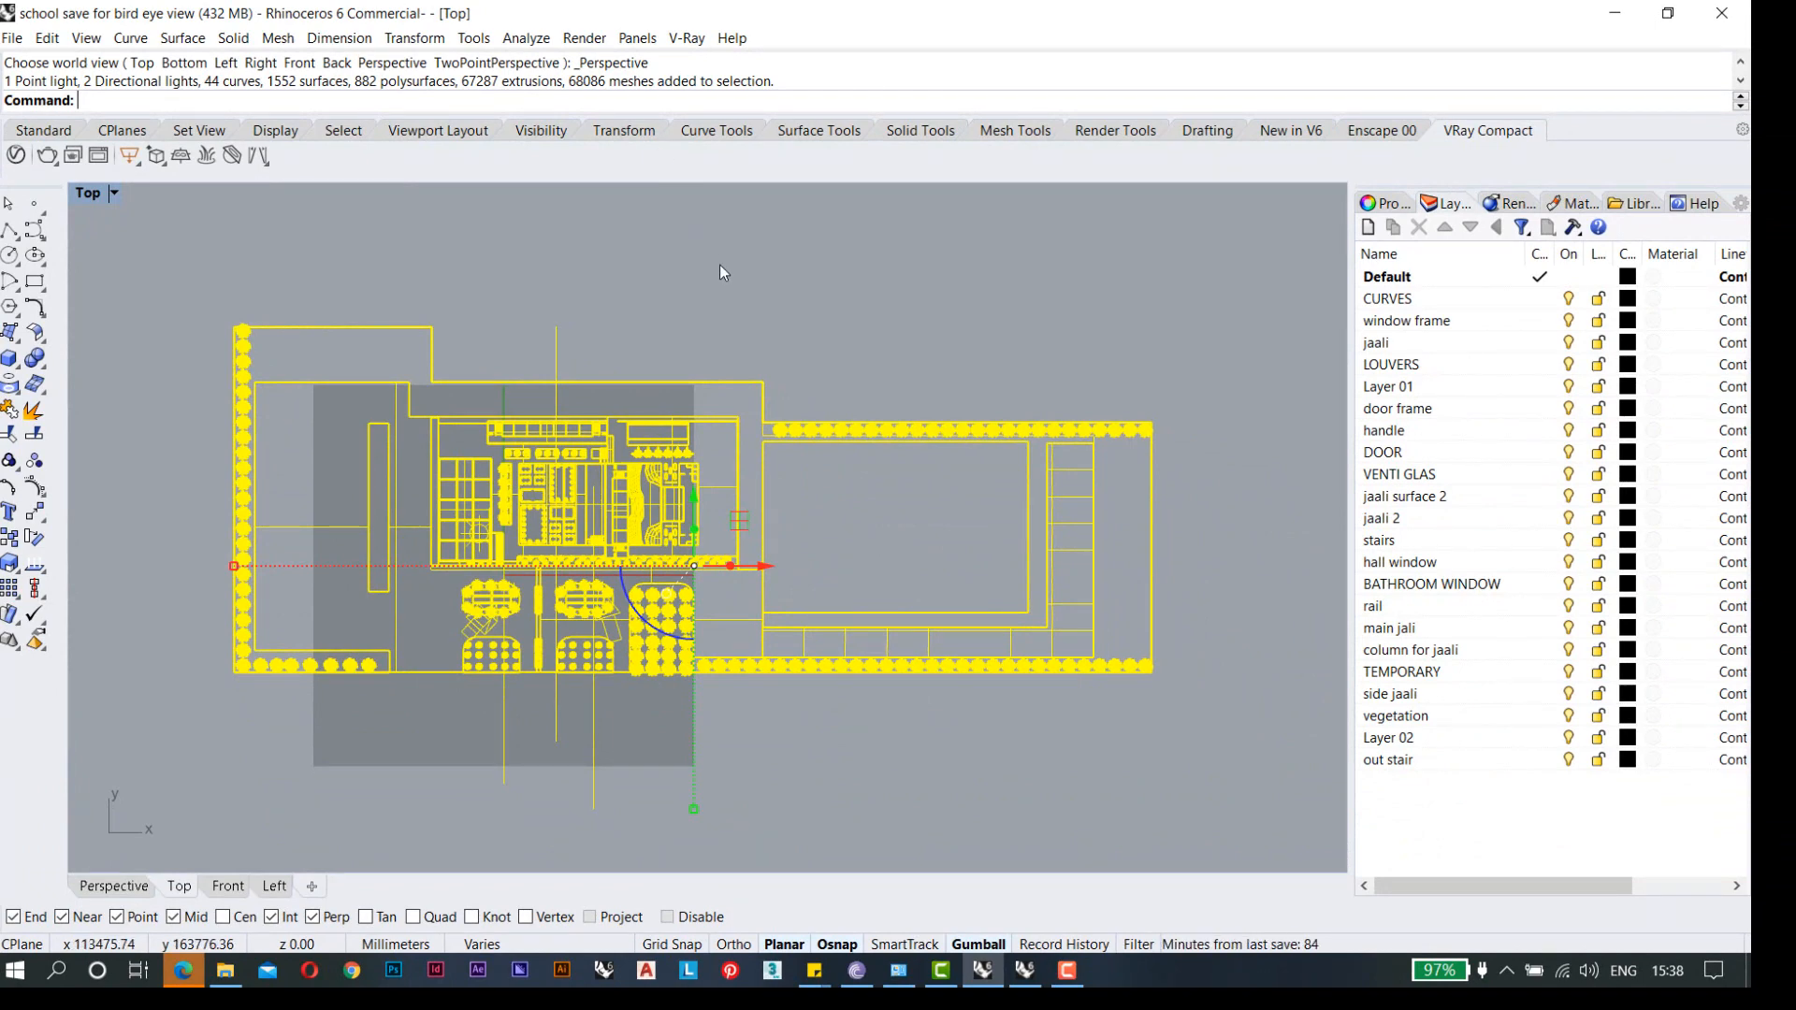
# - Clear the selection and add a new layer to the end of the layer list
pyautogui.press('Escape')
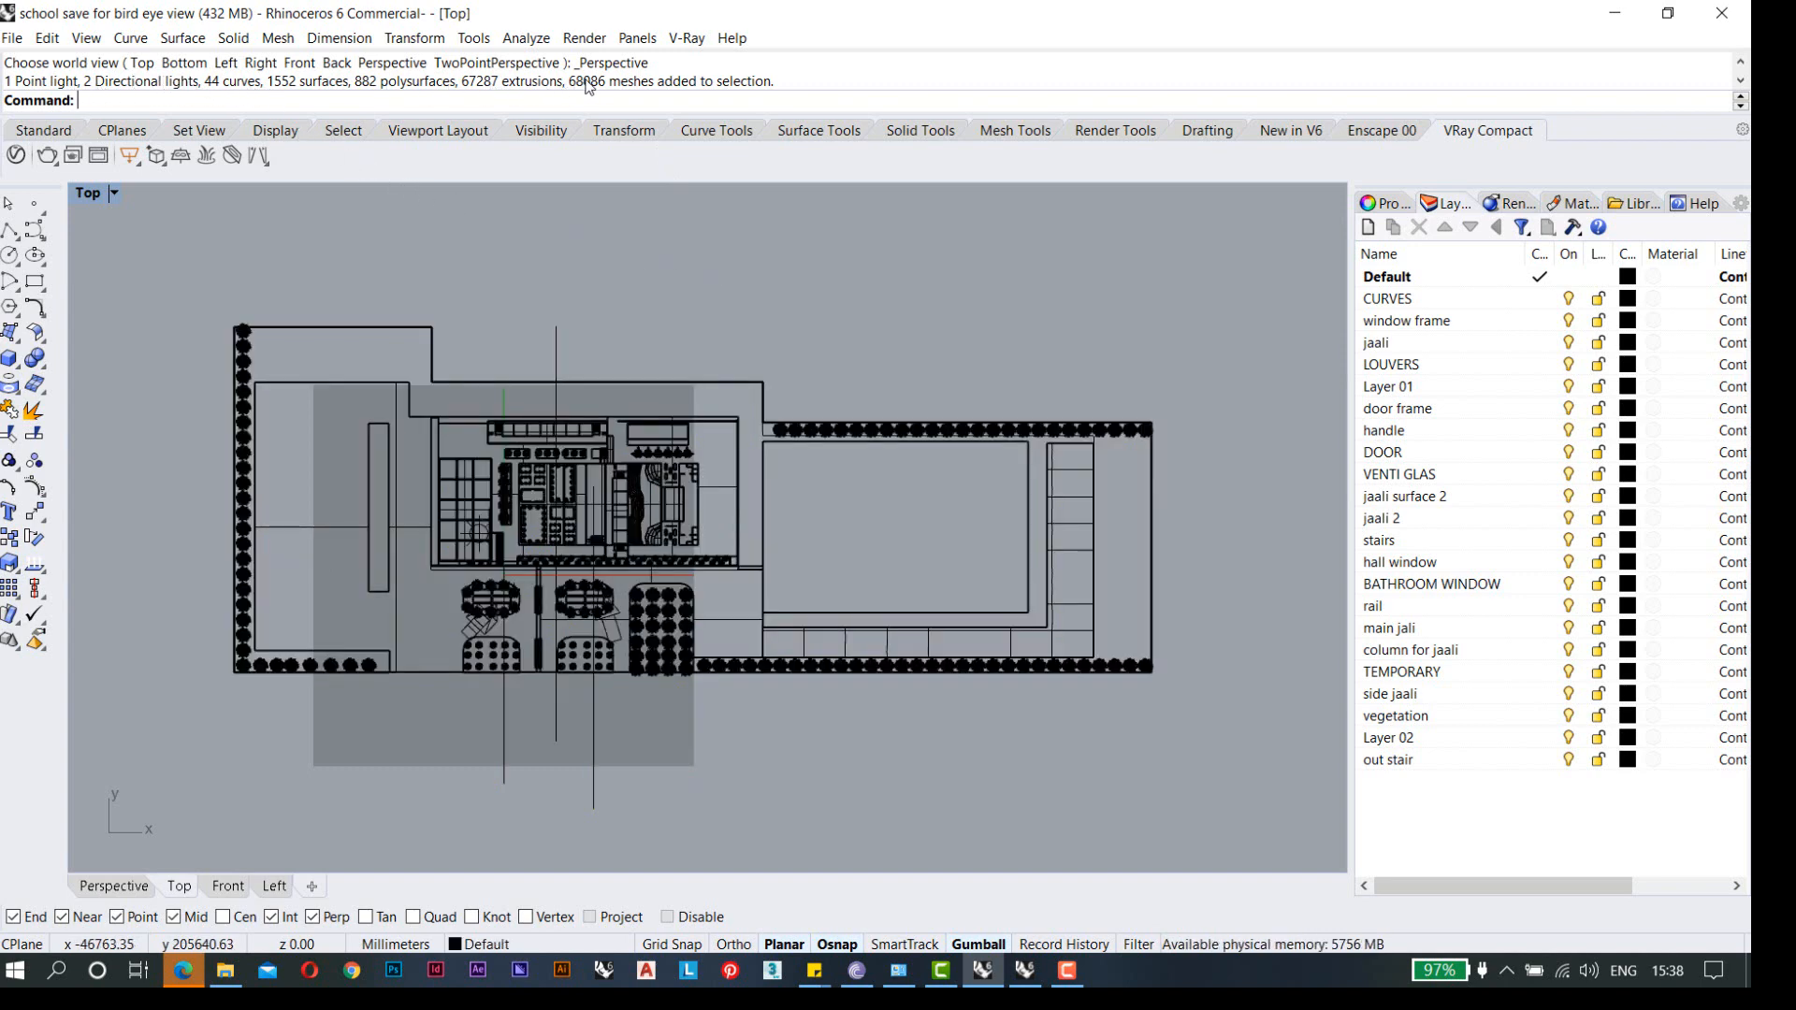
pyautogui.rightClick(1479, 820)
pyautogui.click(1542, 831)
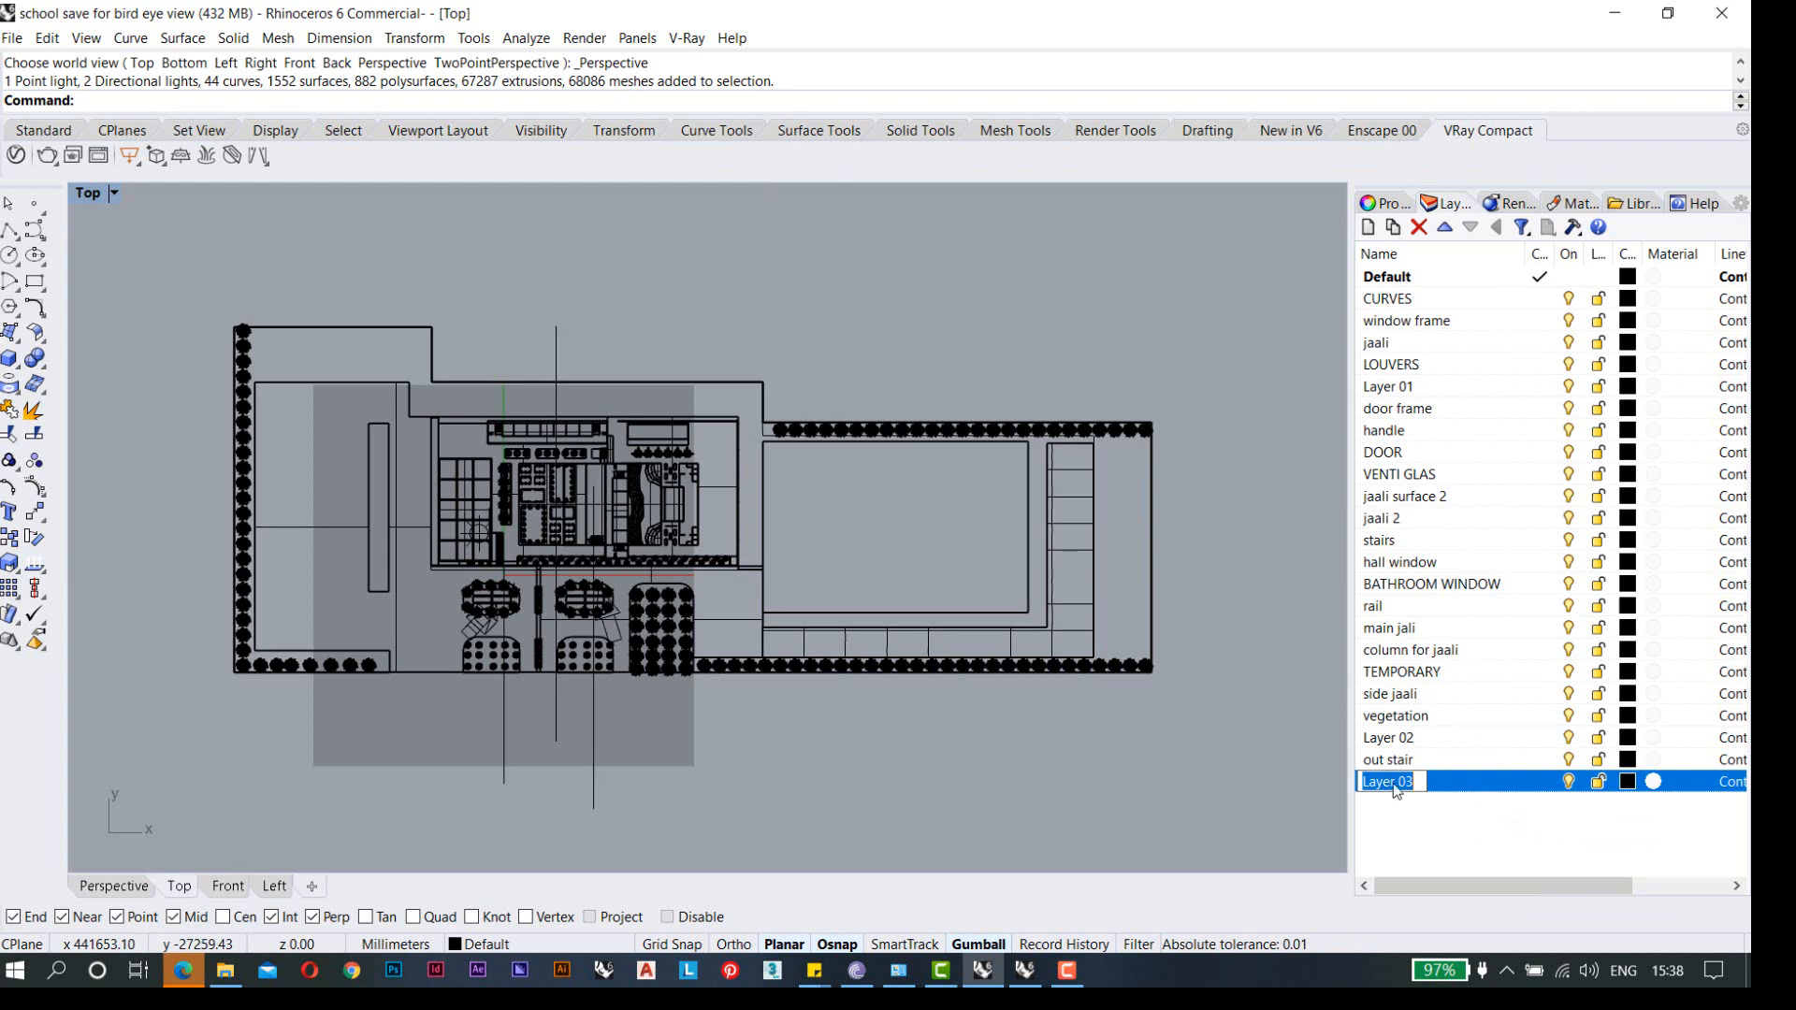
pyautogui.click(946, 525)
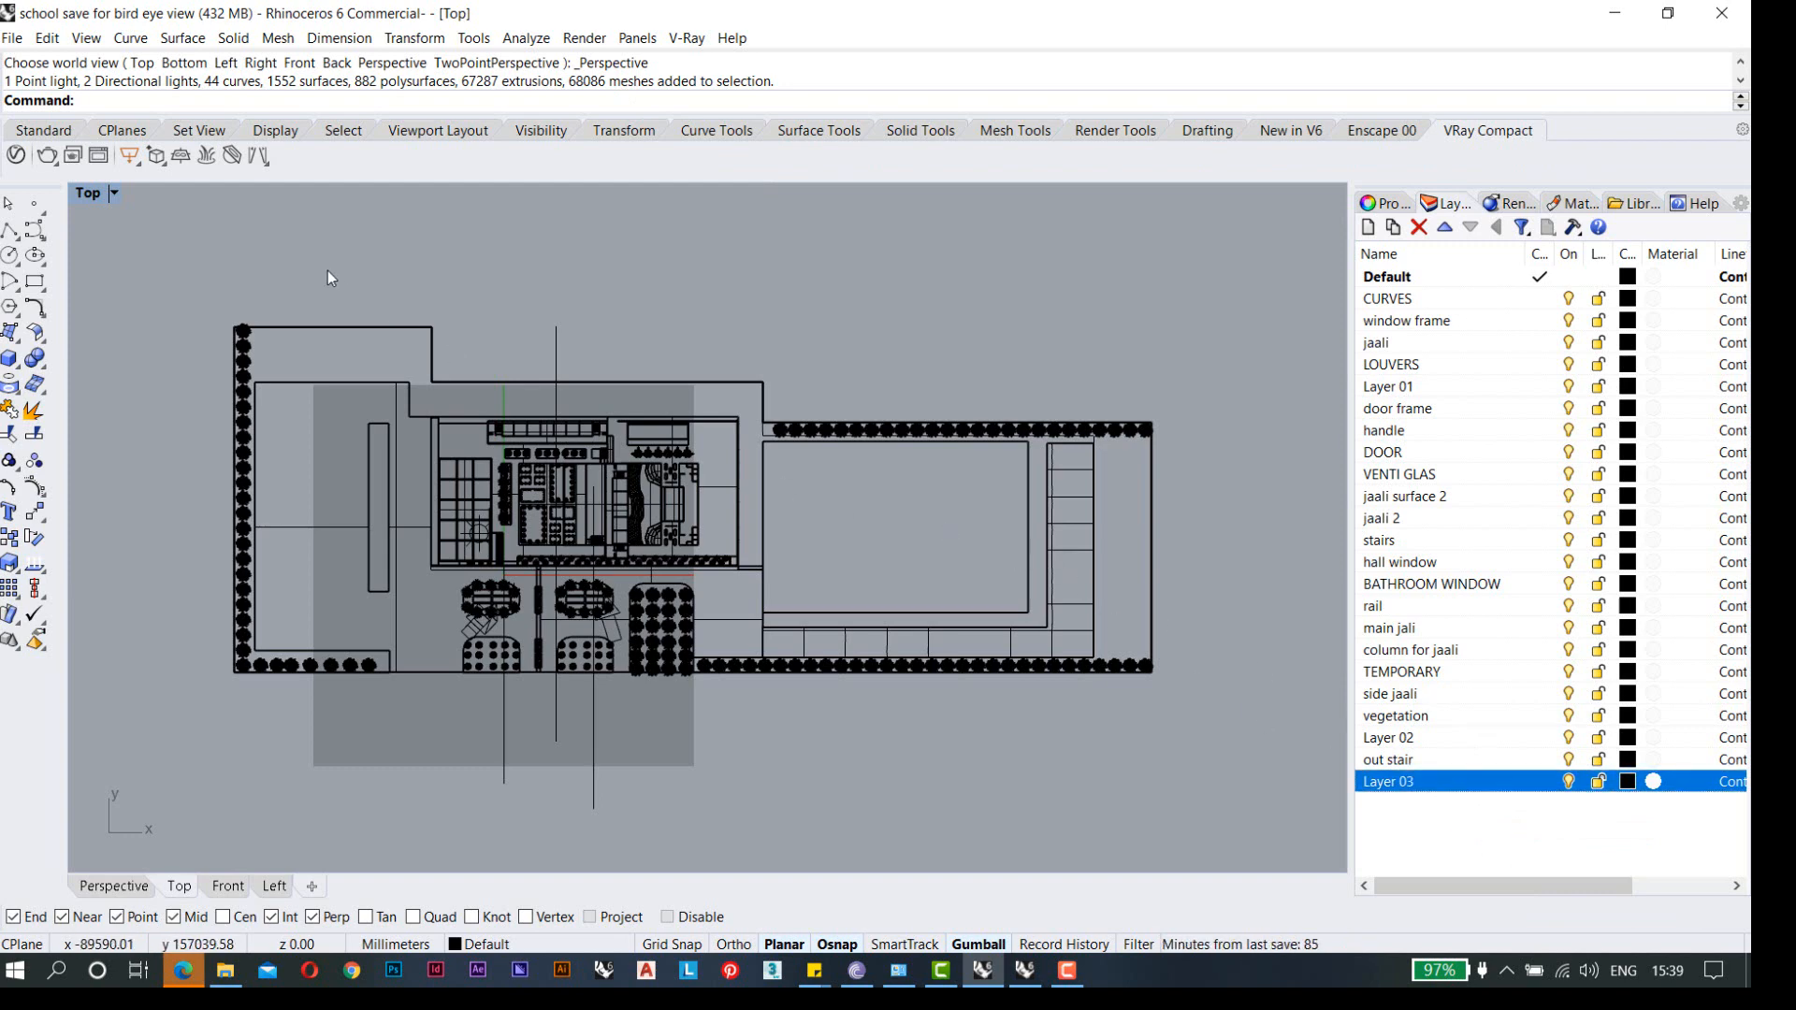
pyautogui.click(84, 38)
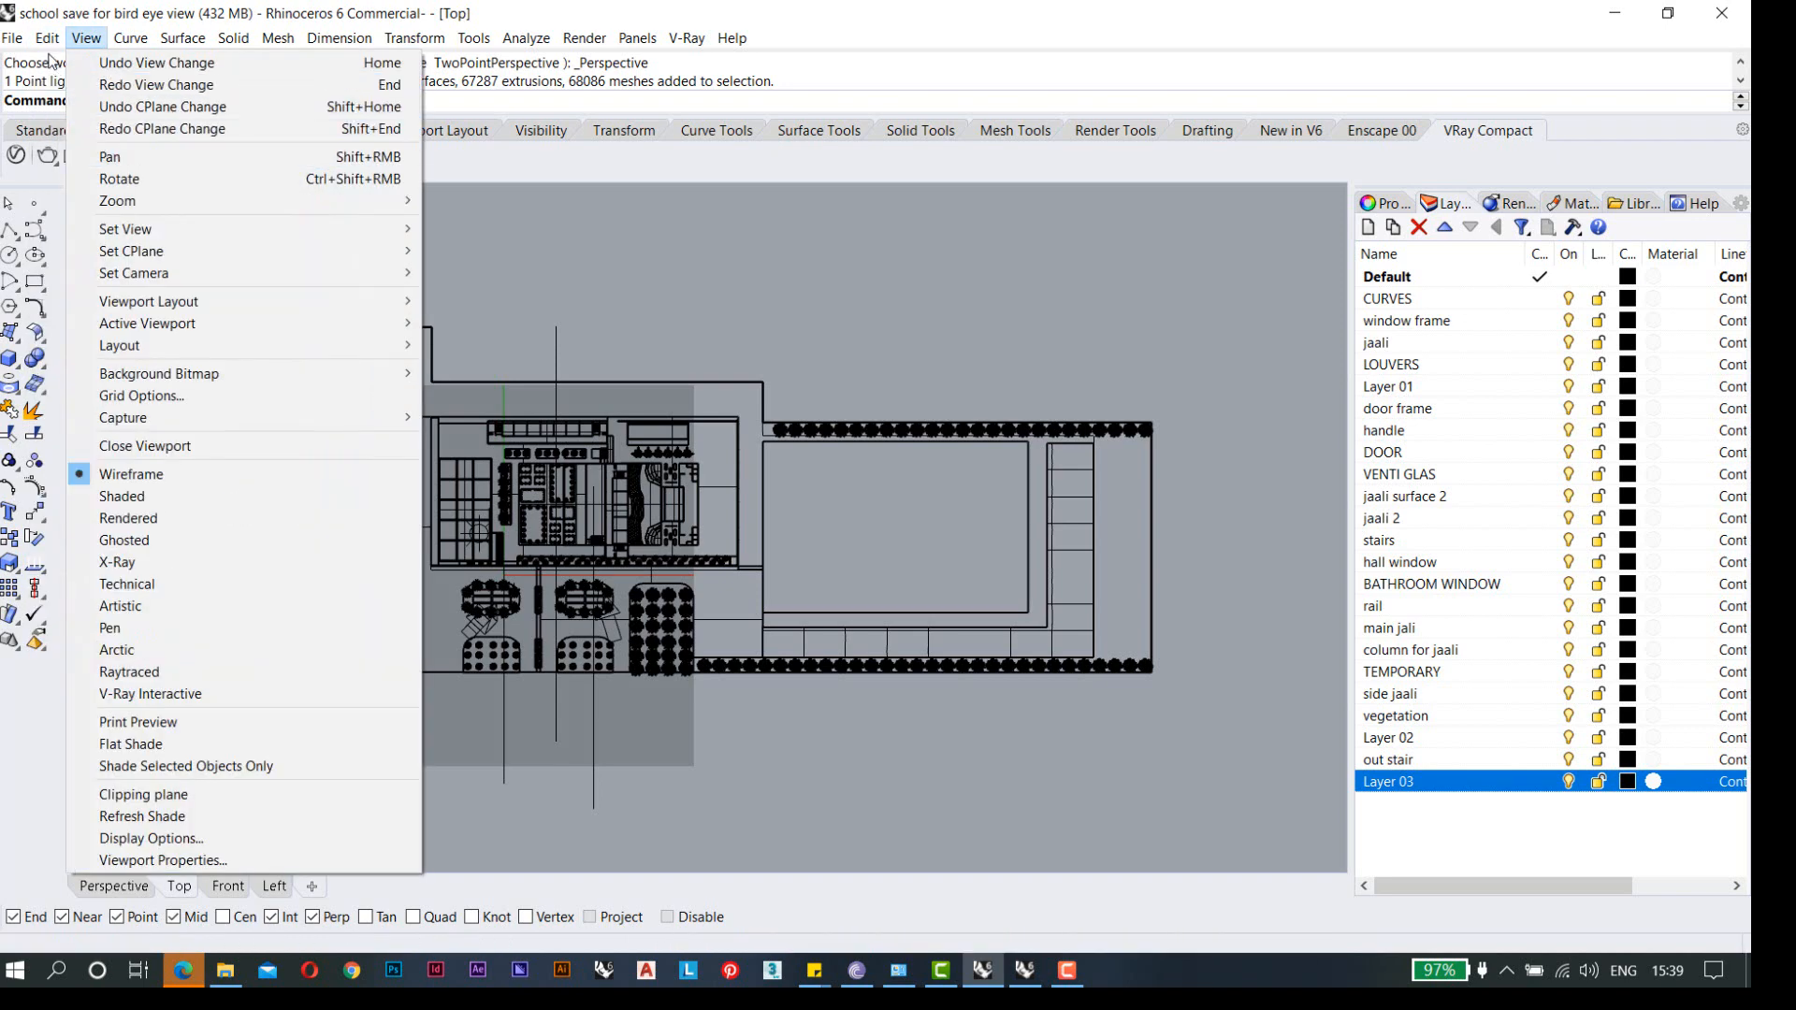
pyautogui.click(644, 247)
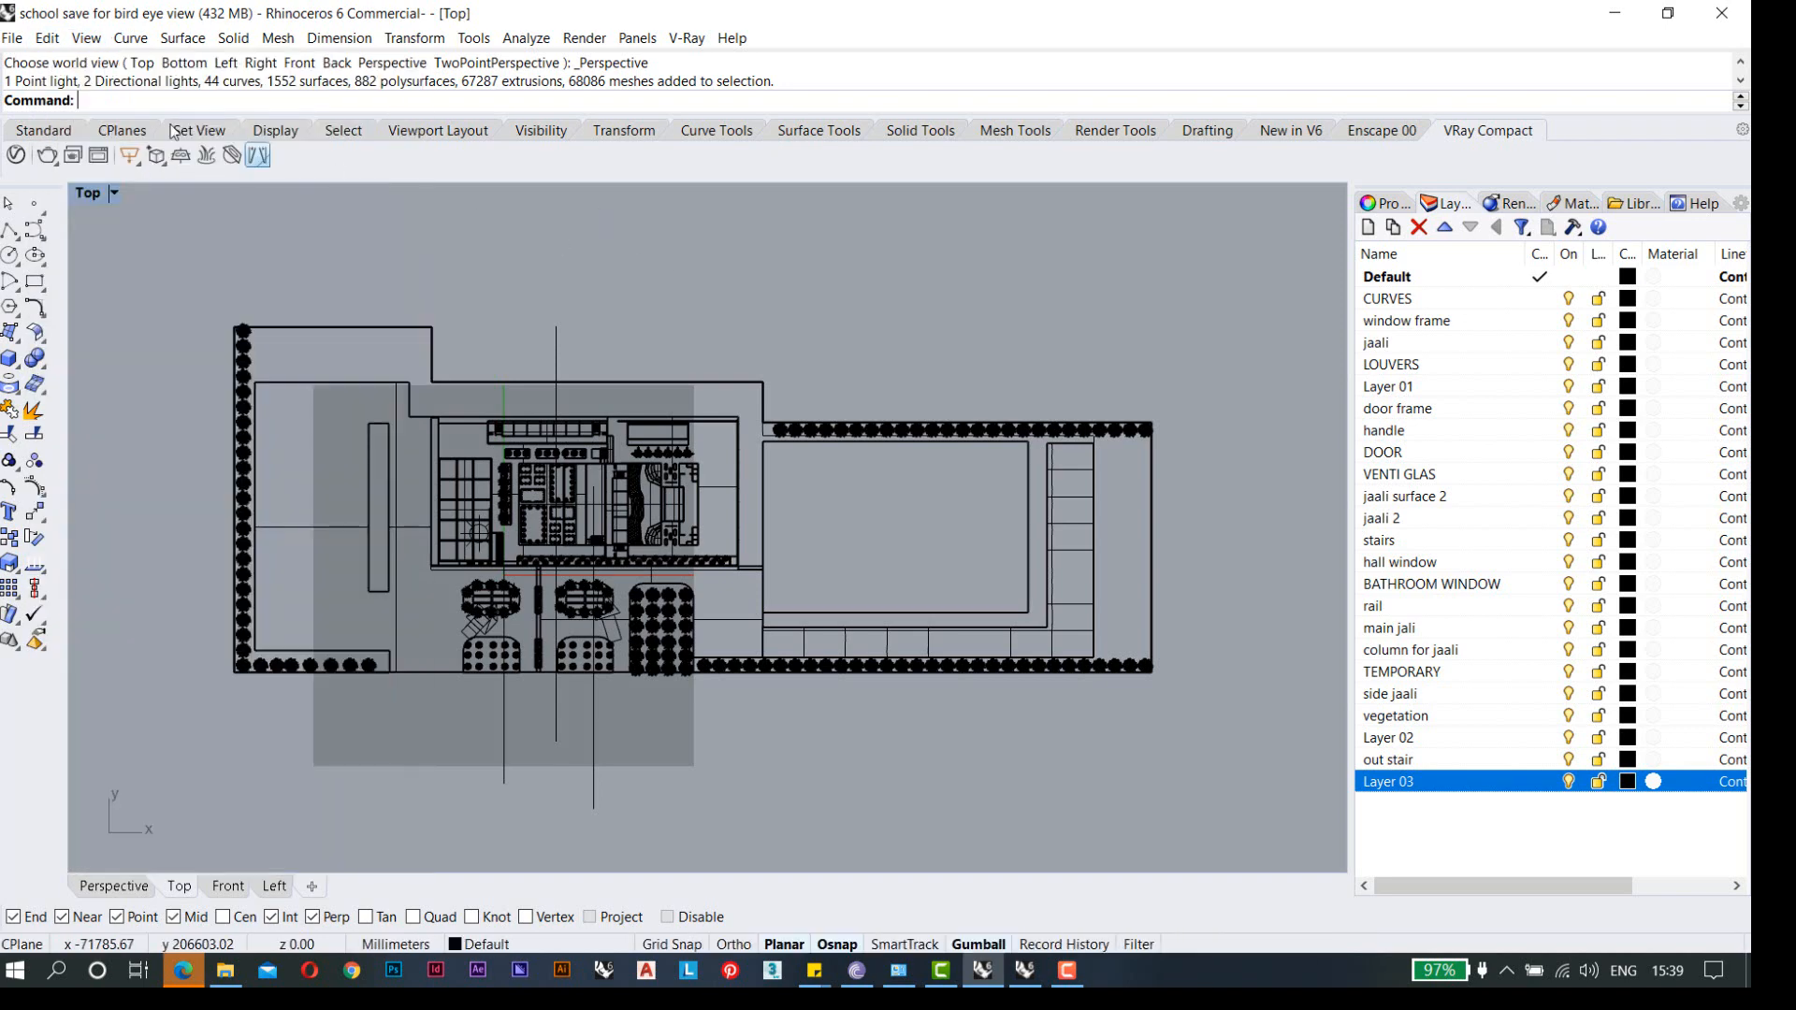
# - Select all curves in the model and name the new layer "2d curves"
pyautogui.click(49, 39)
pyautogui.moveTo(116, 251)
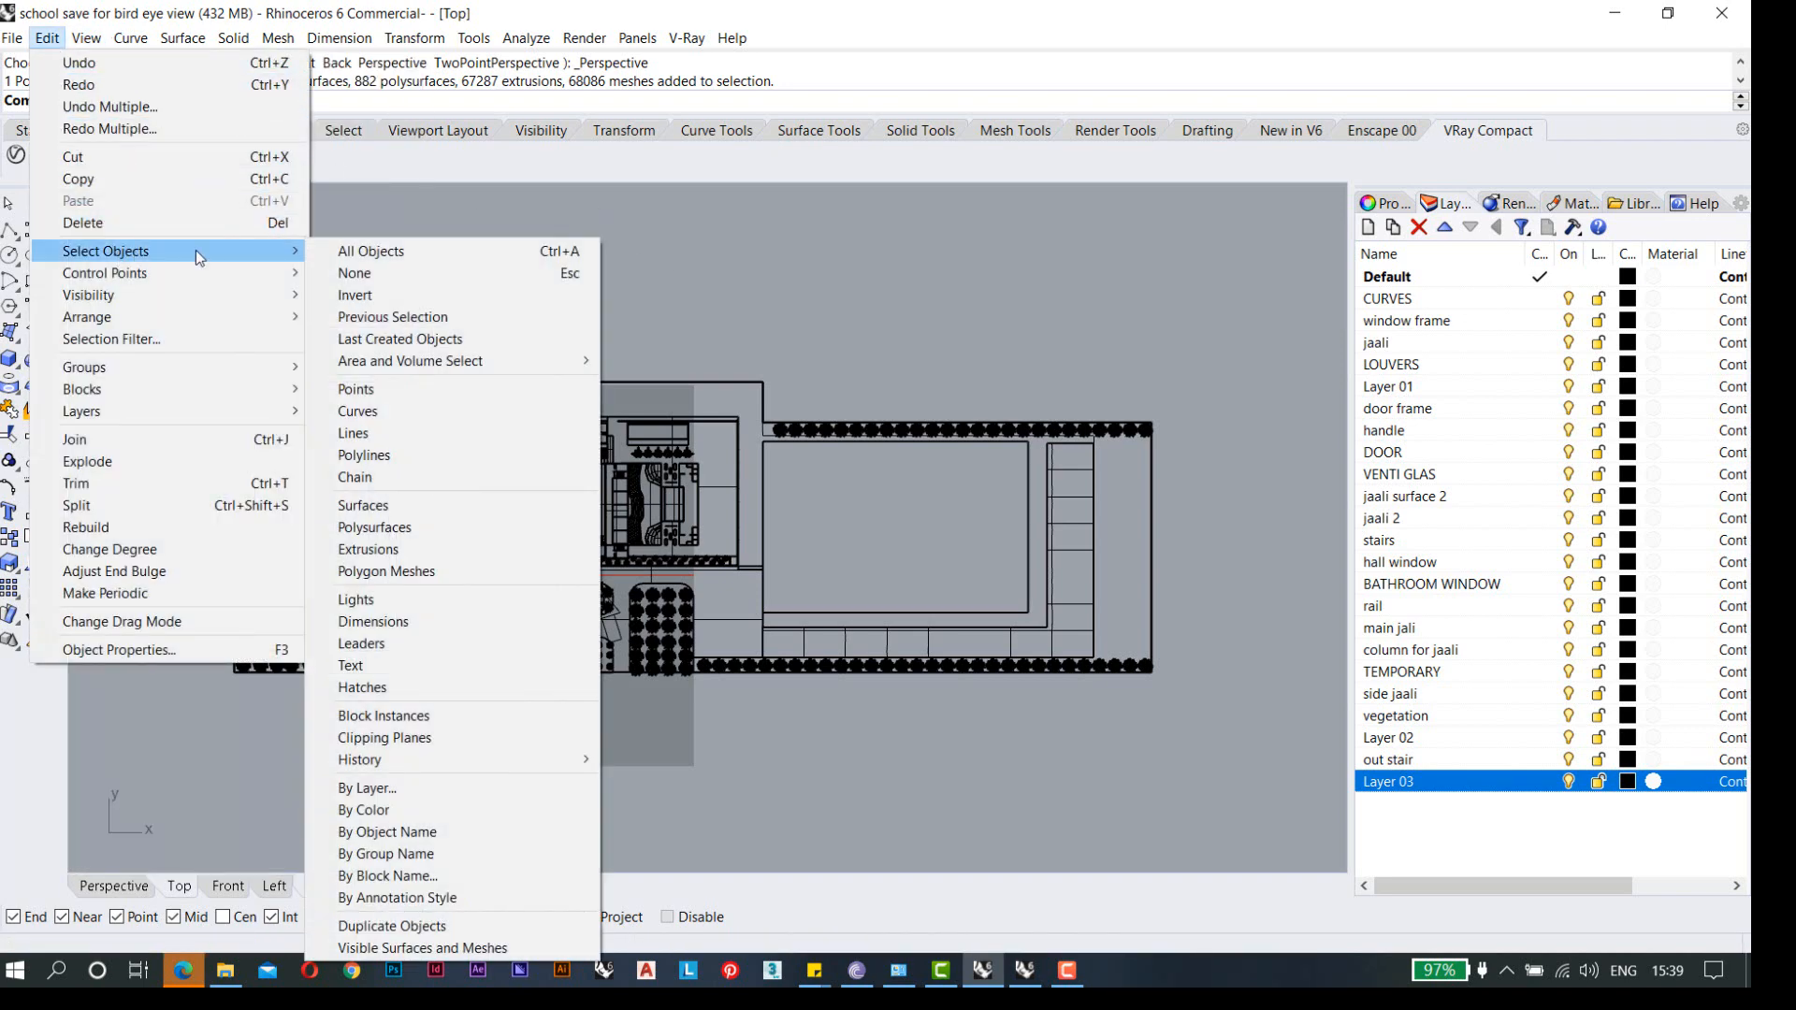
pyautogui.click(402, 410)
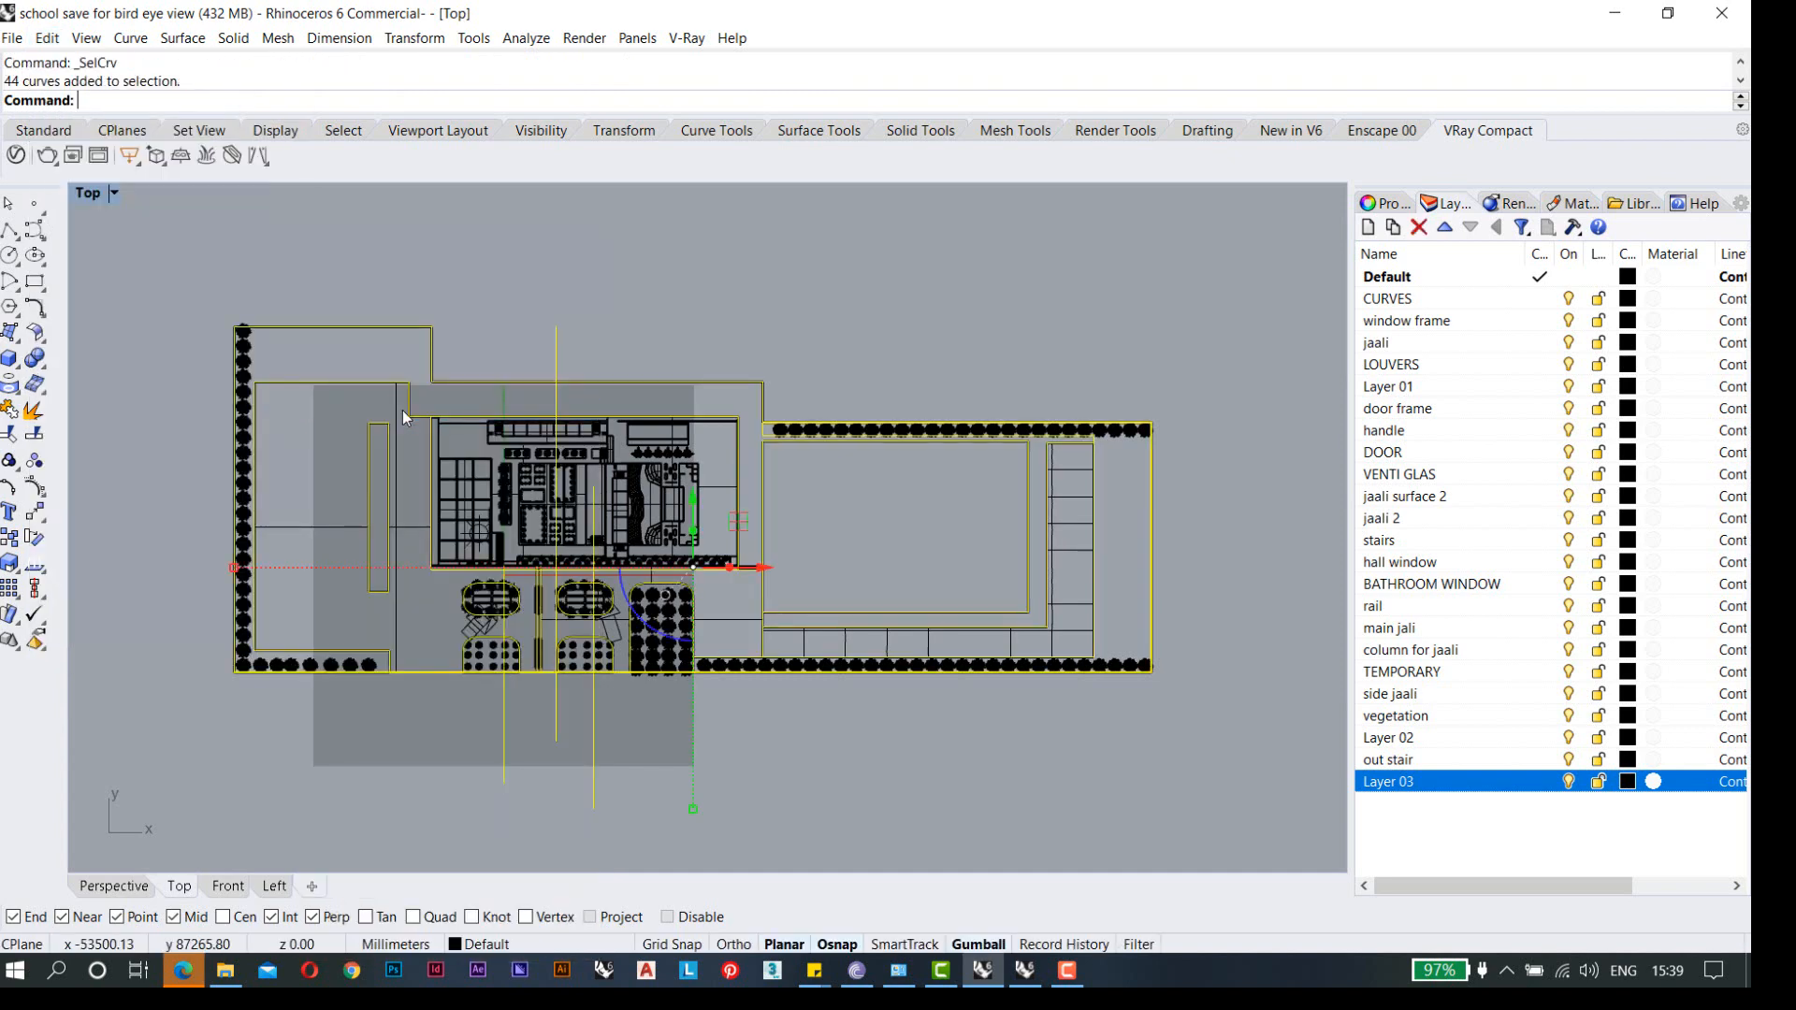
pyautogui.click(1394, 782)
pyautogui.write('2')
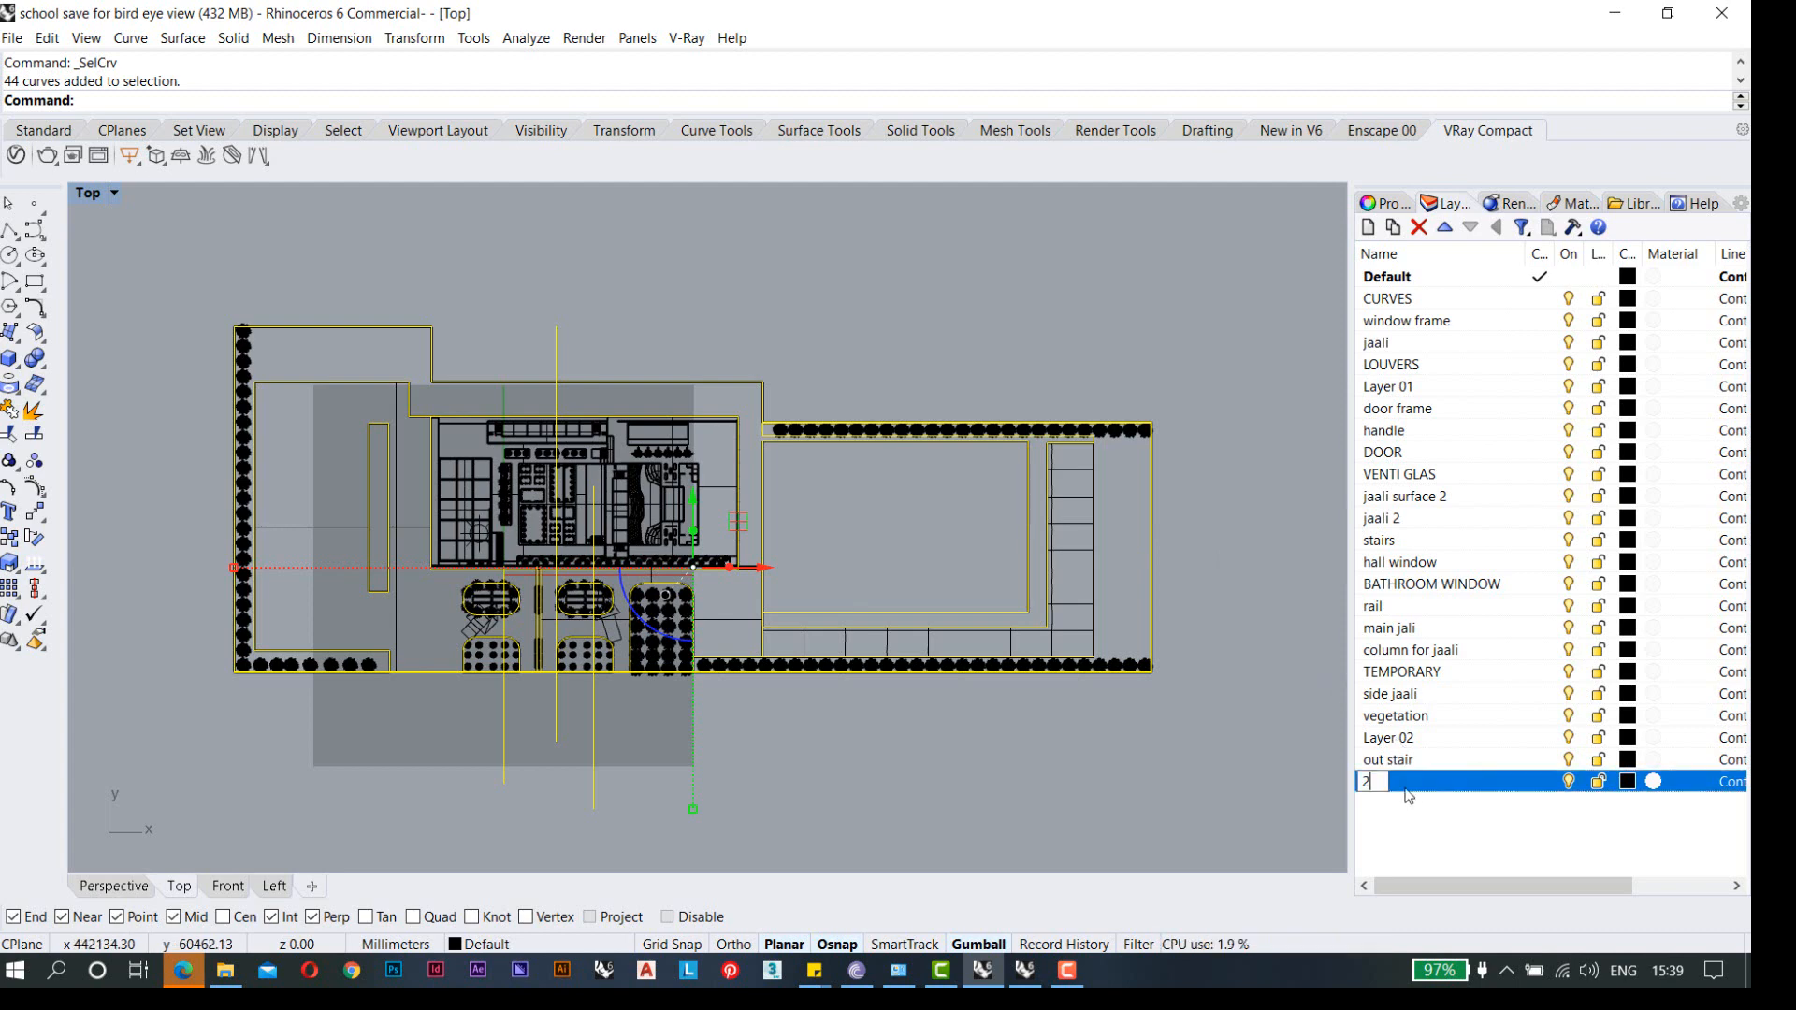
pyautogui.write('d curves')
pyautogui.press('Return')
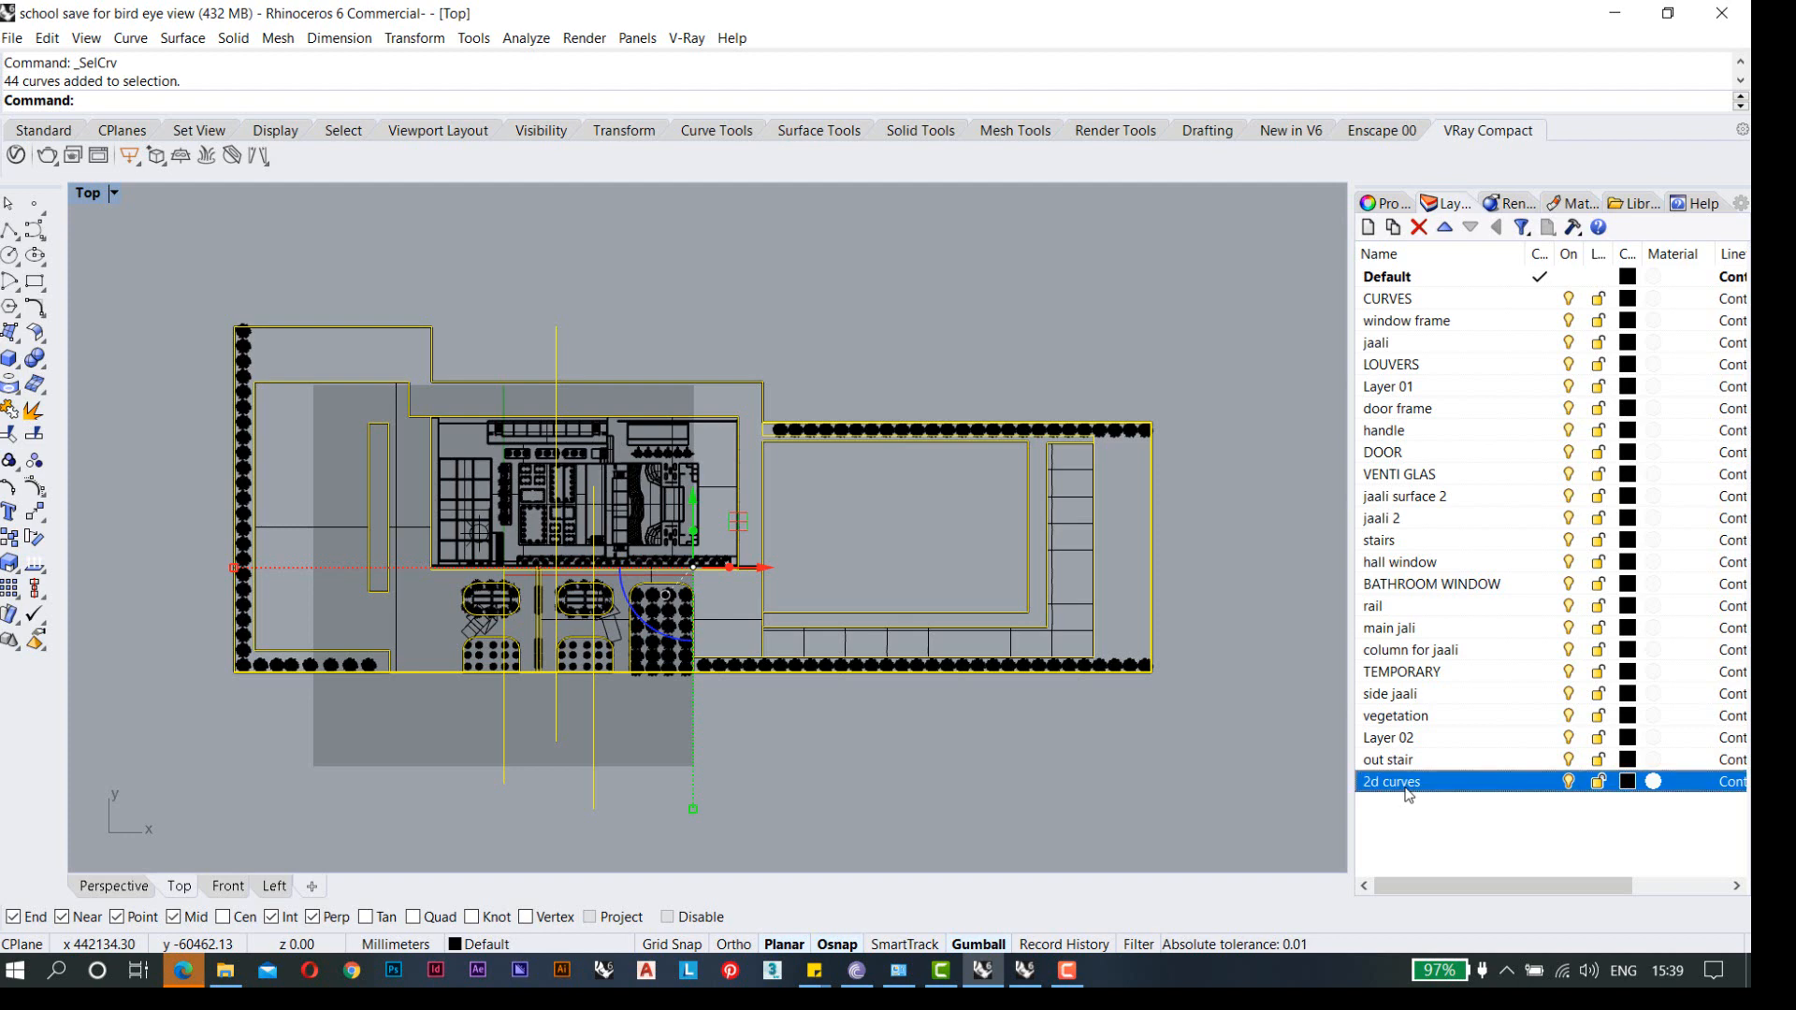
# - Move the selected curves to the "2d curves" layer and turn that layer off
pyautogui.rightClick(1409, 793)
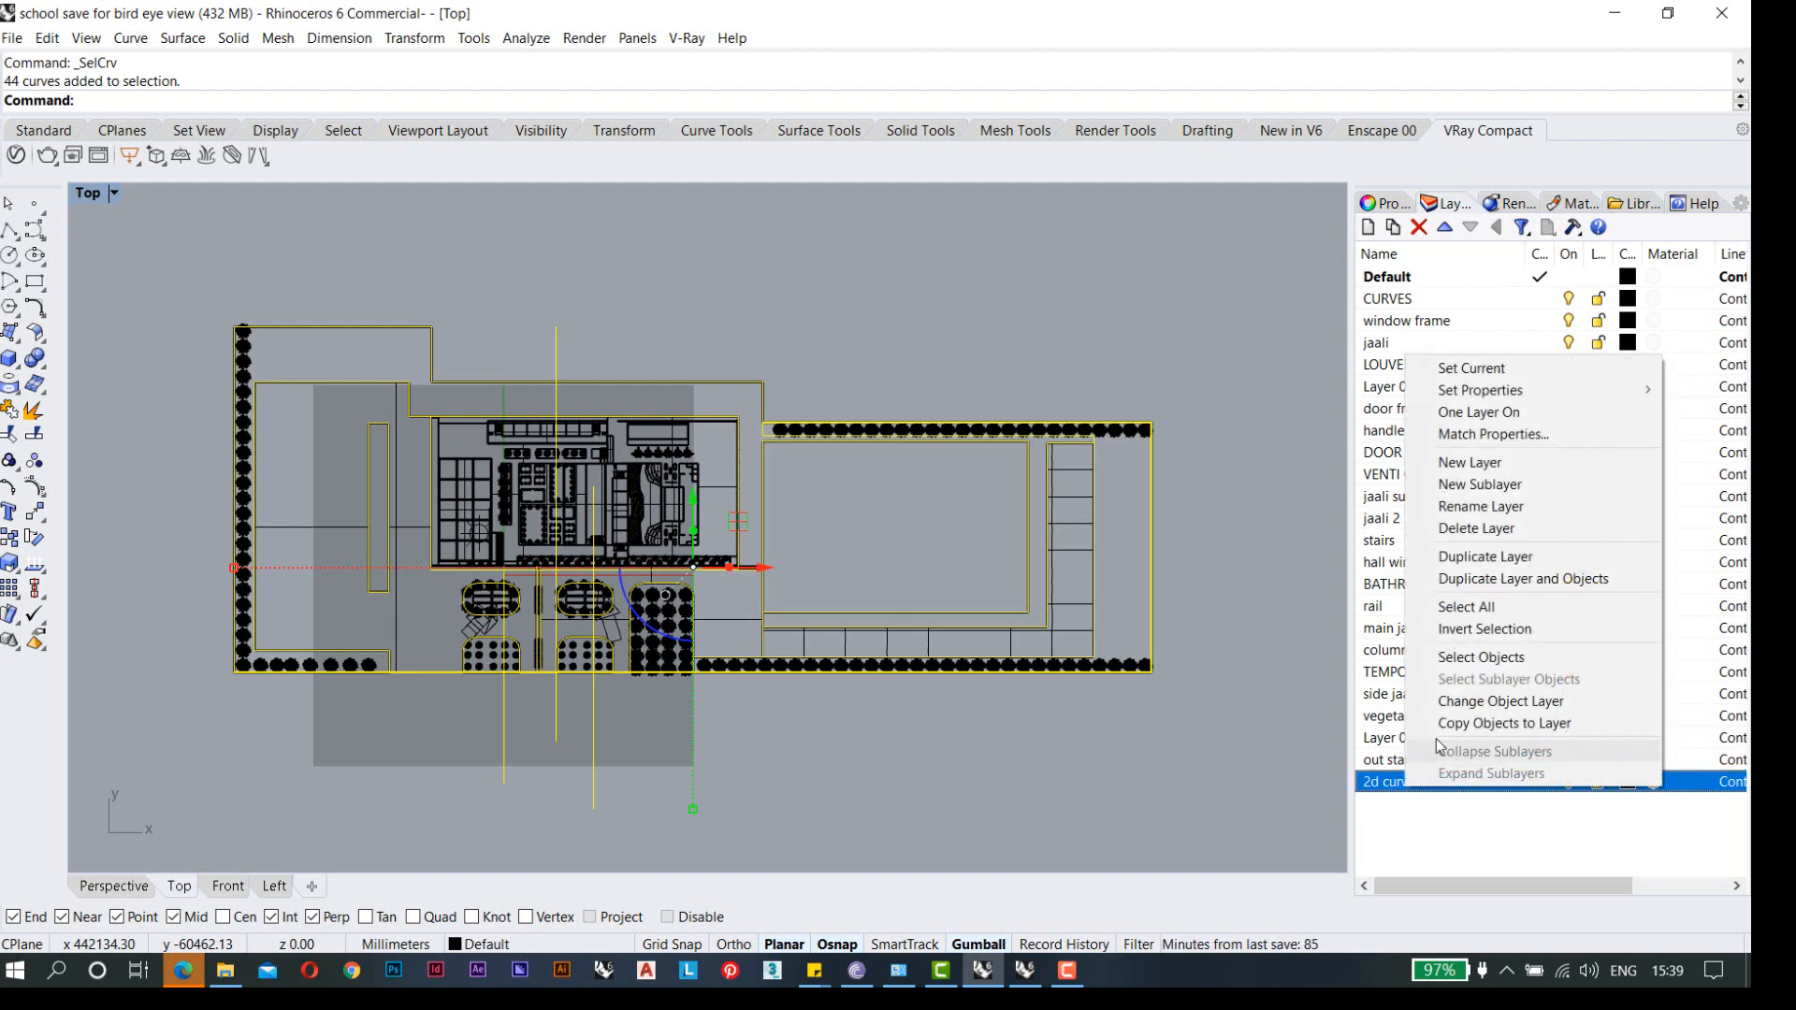
pyautogui.click(1444, 706)
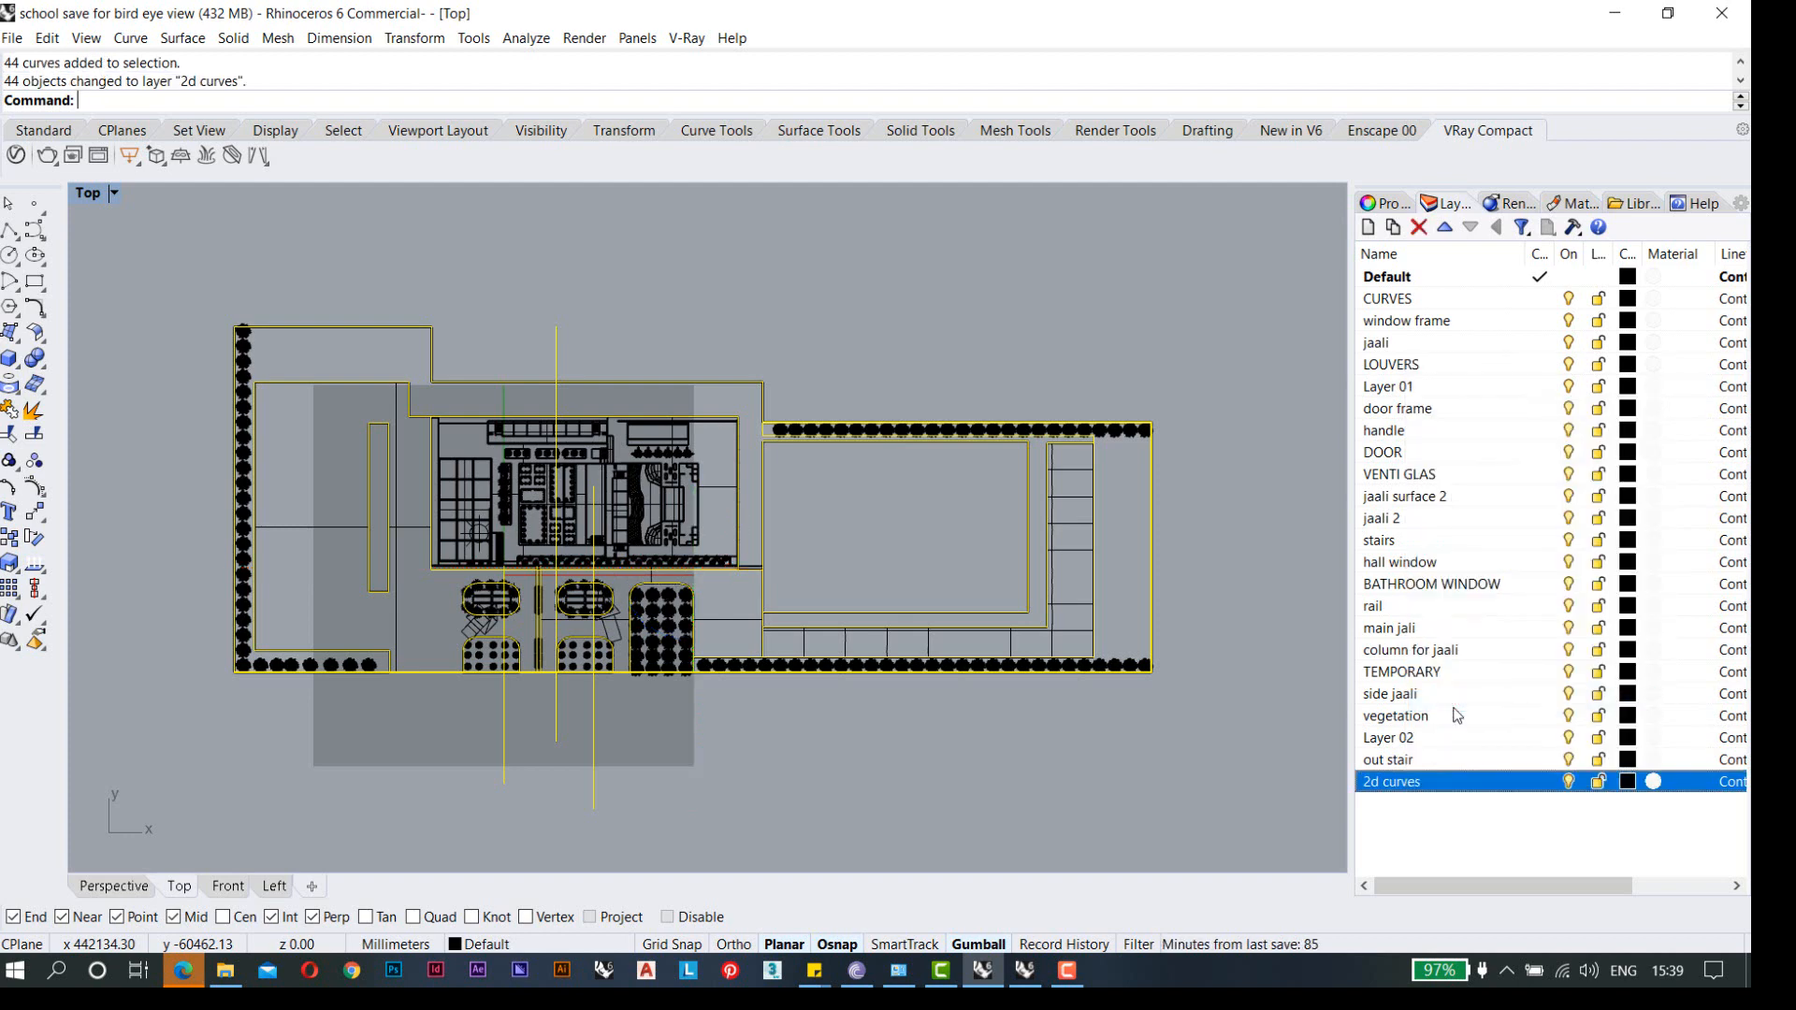
pyautogui.click(1569, 783)
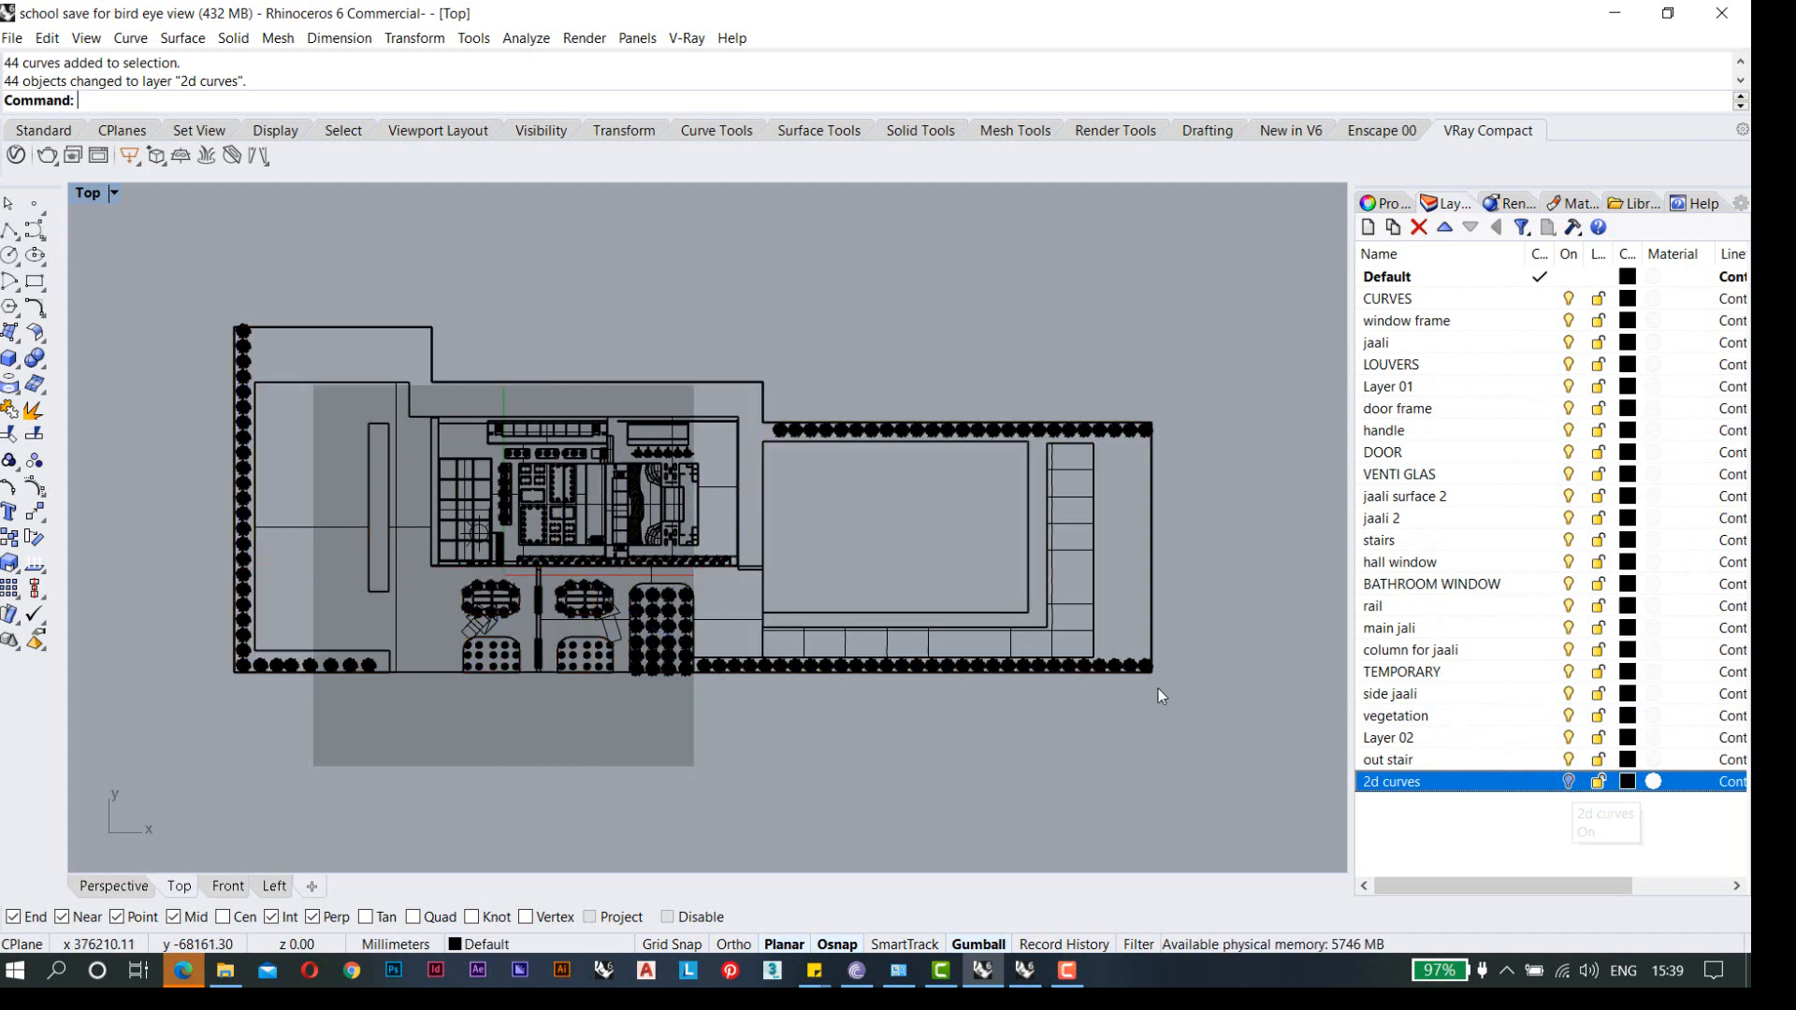
# - Create a new layer named "meshes"
pyautogui.rightClick(1422, 811)
pyautogui.click(1450, 819)
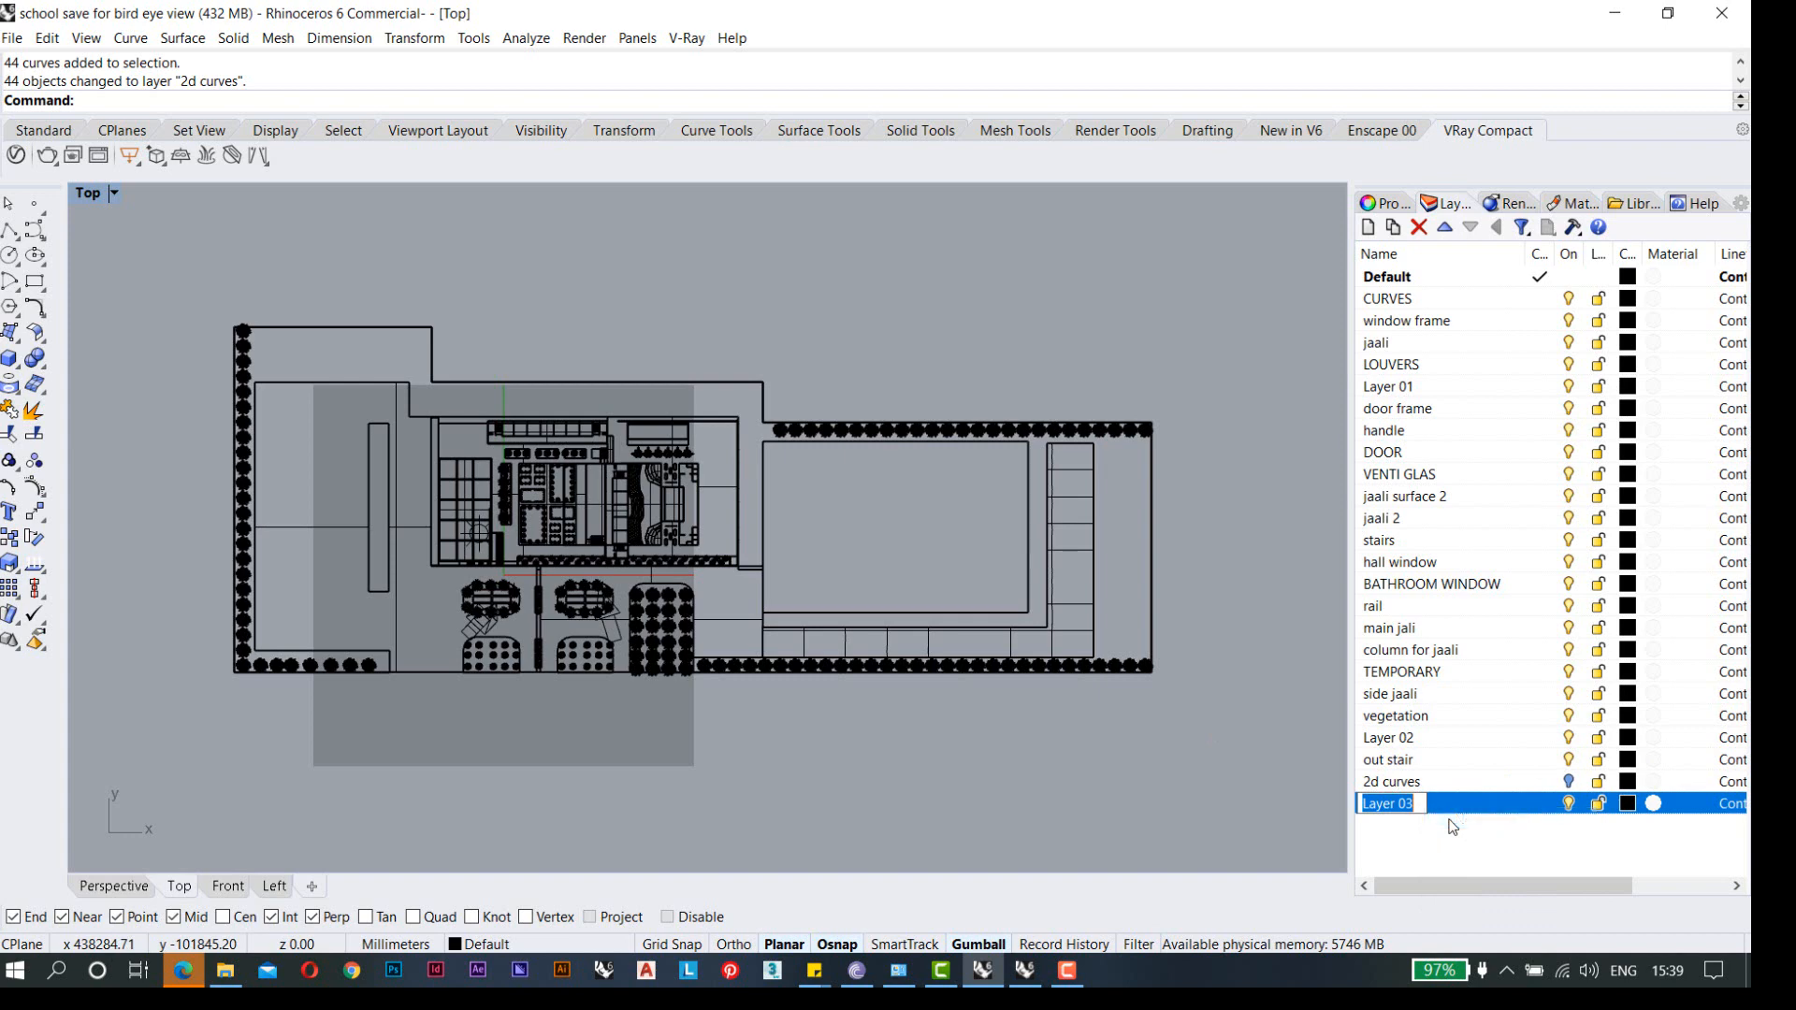
pyautogui.write('meshes')
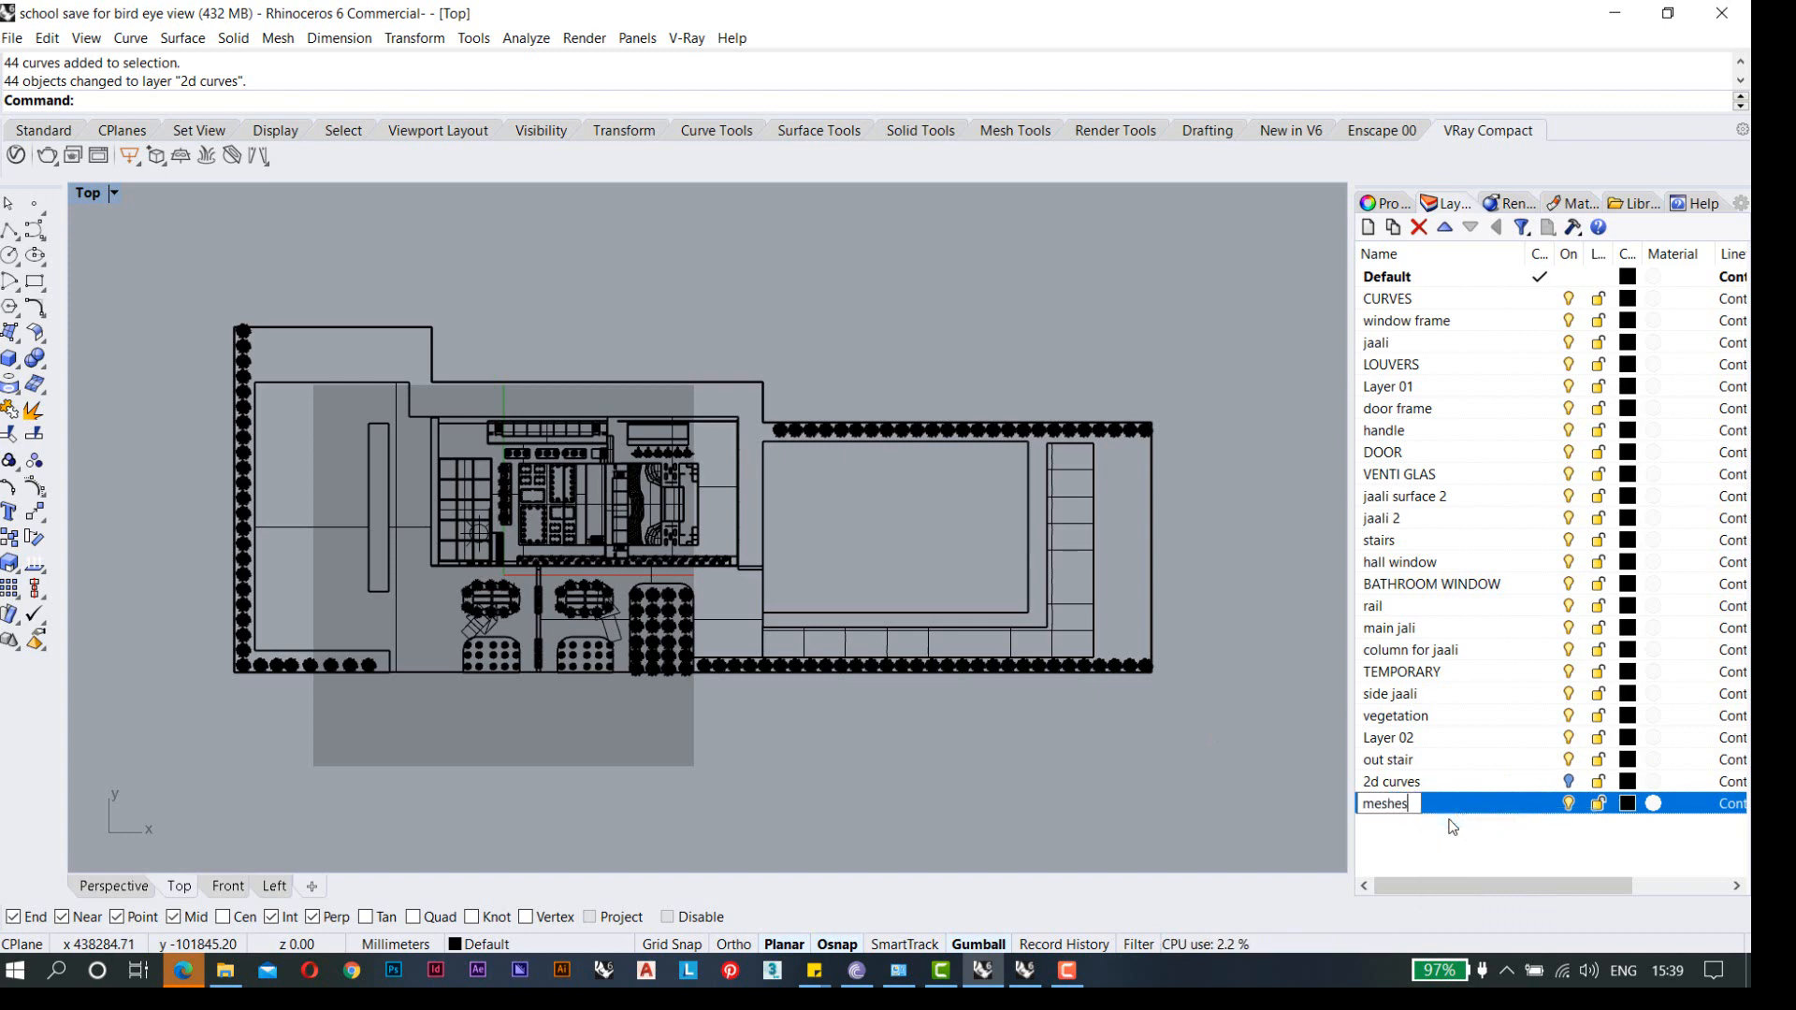
pyautogui.press('Return')
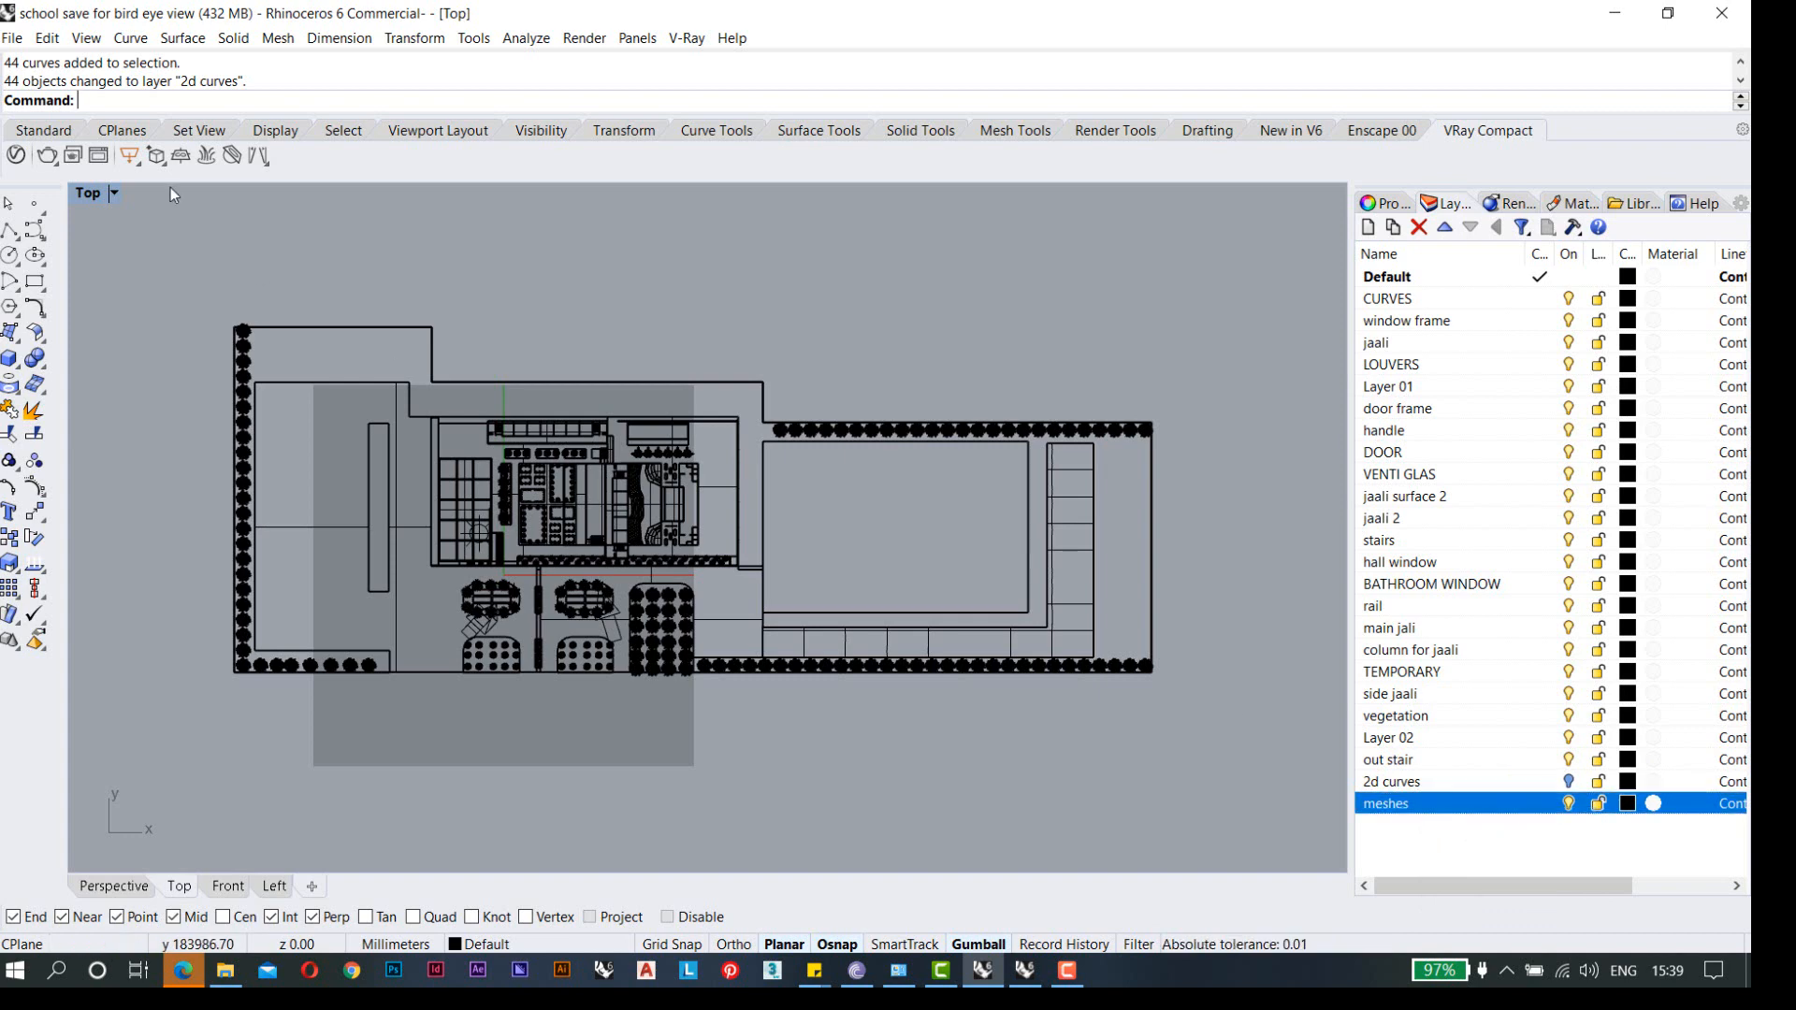
# - Select all polygon meshes, move them to the "meshes" layer and turn that layer off
pyautogui.click(48, 39)
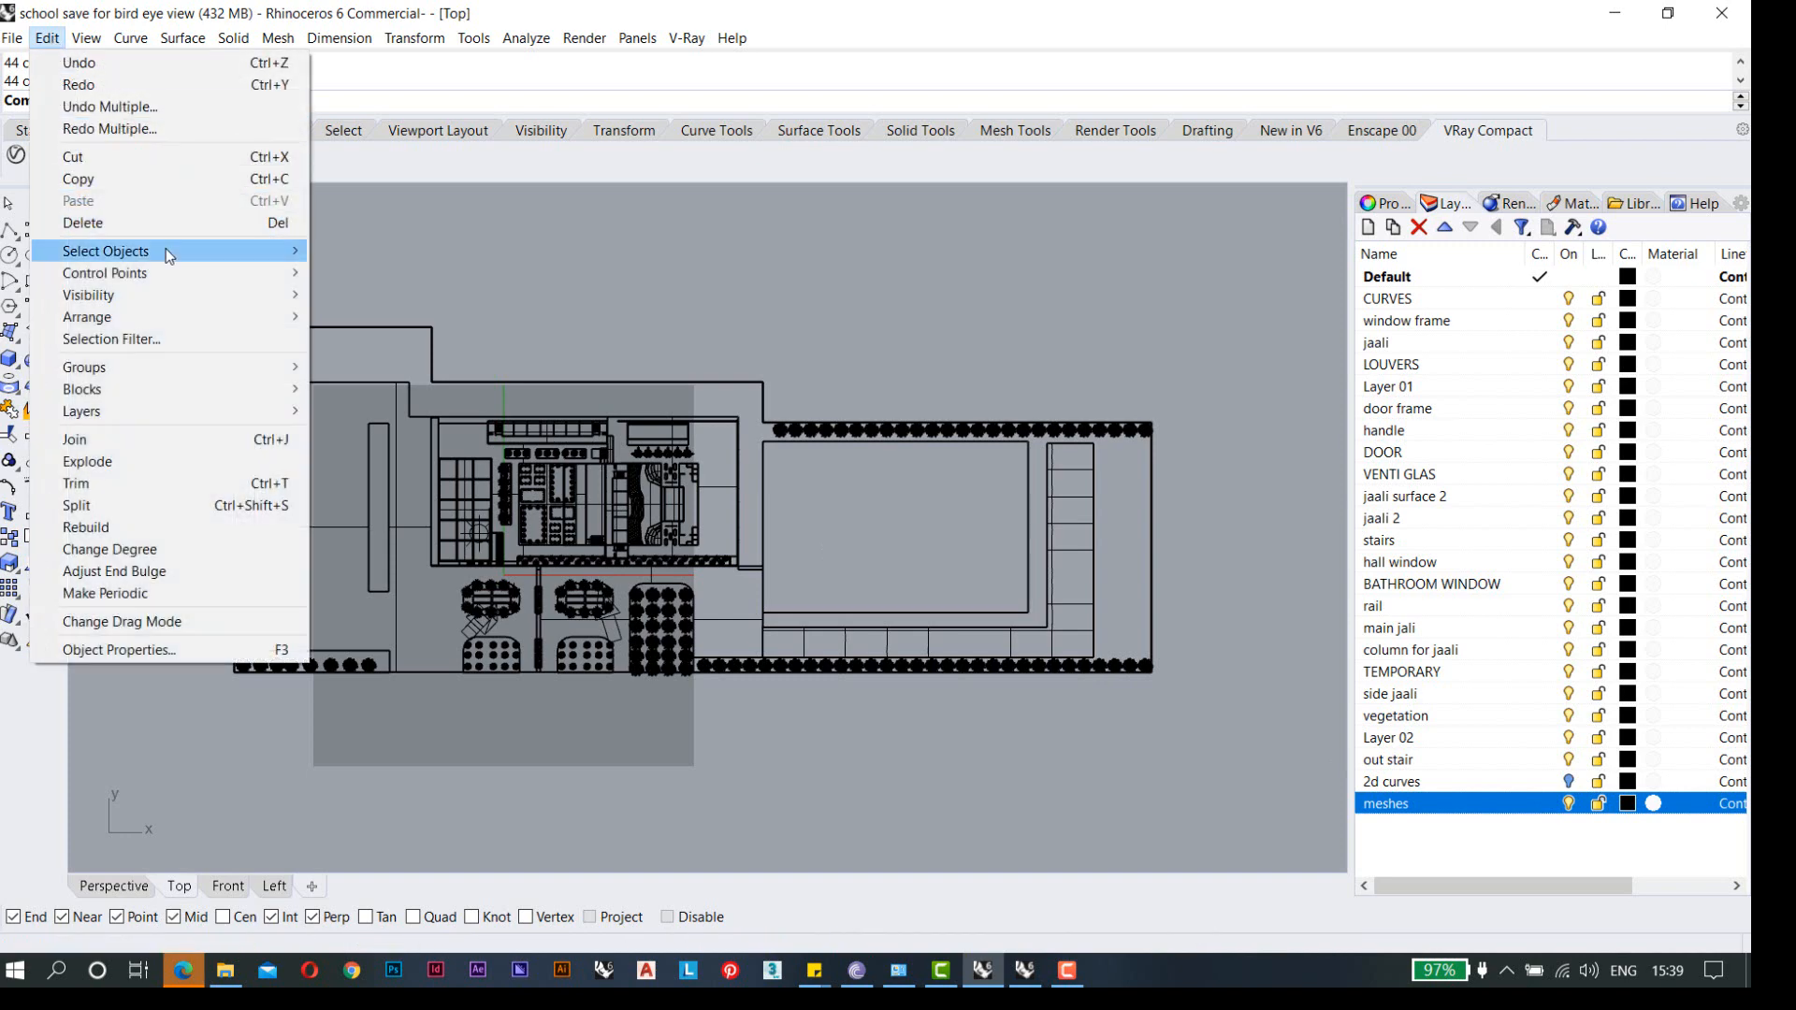
pyautogui.moveTo(233, 251)
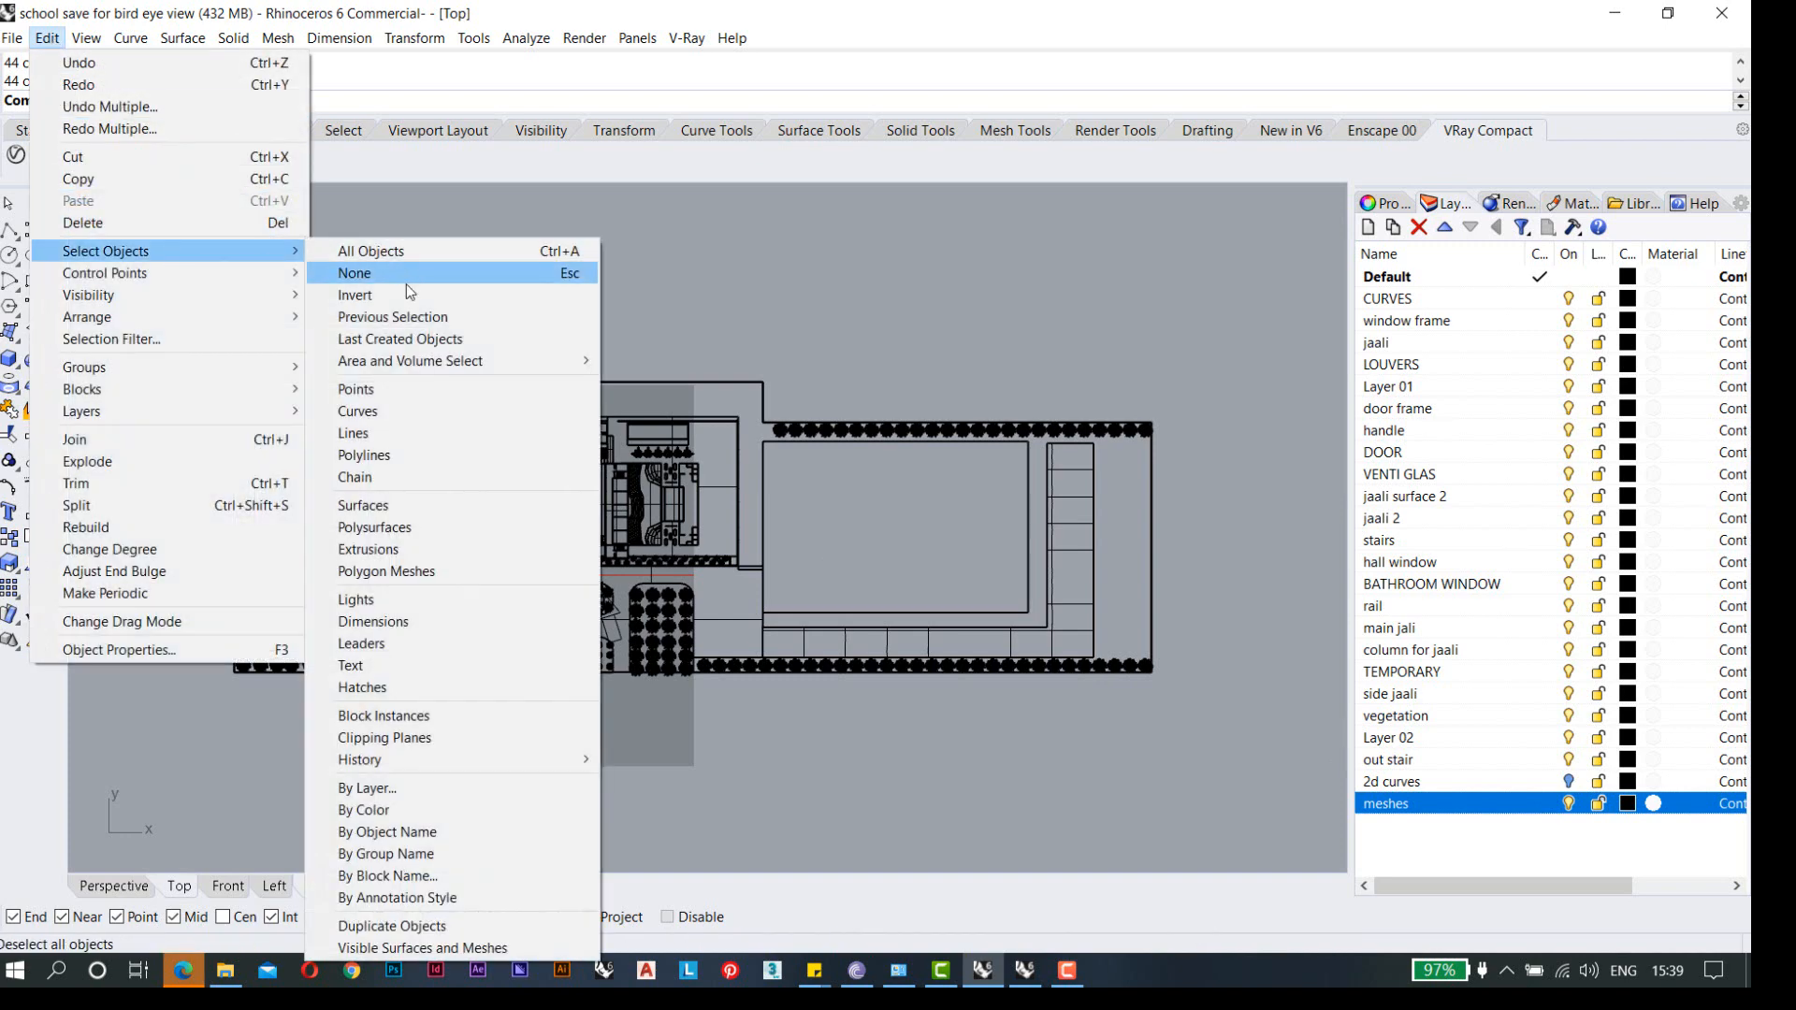
pyautogui.click(456, 574)
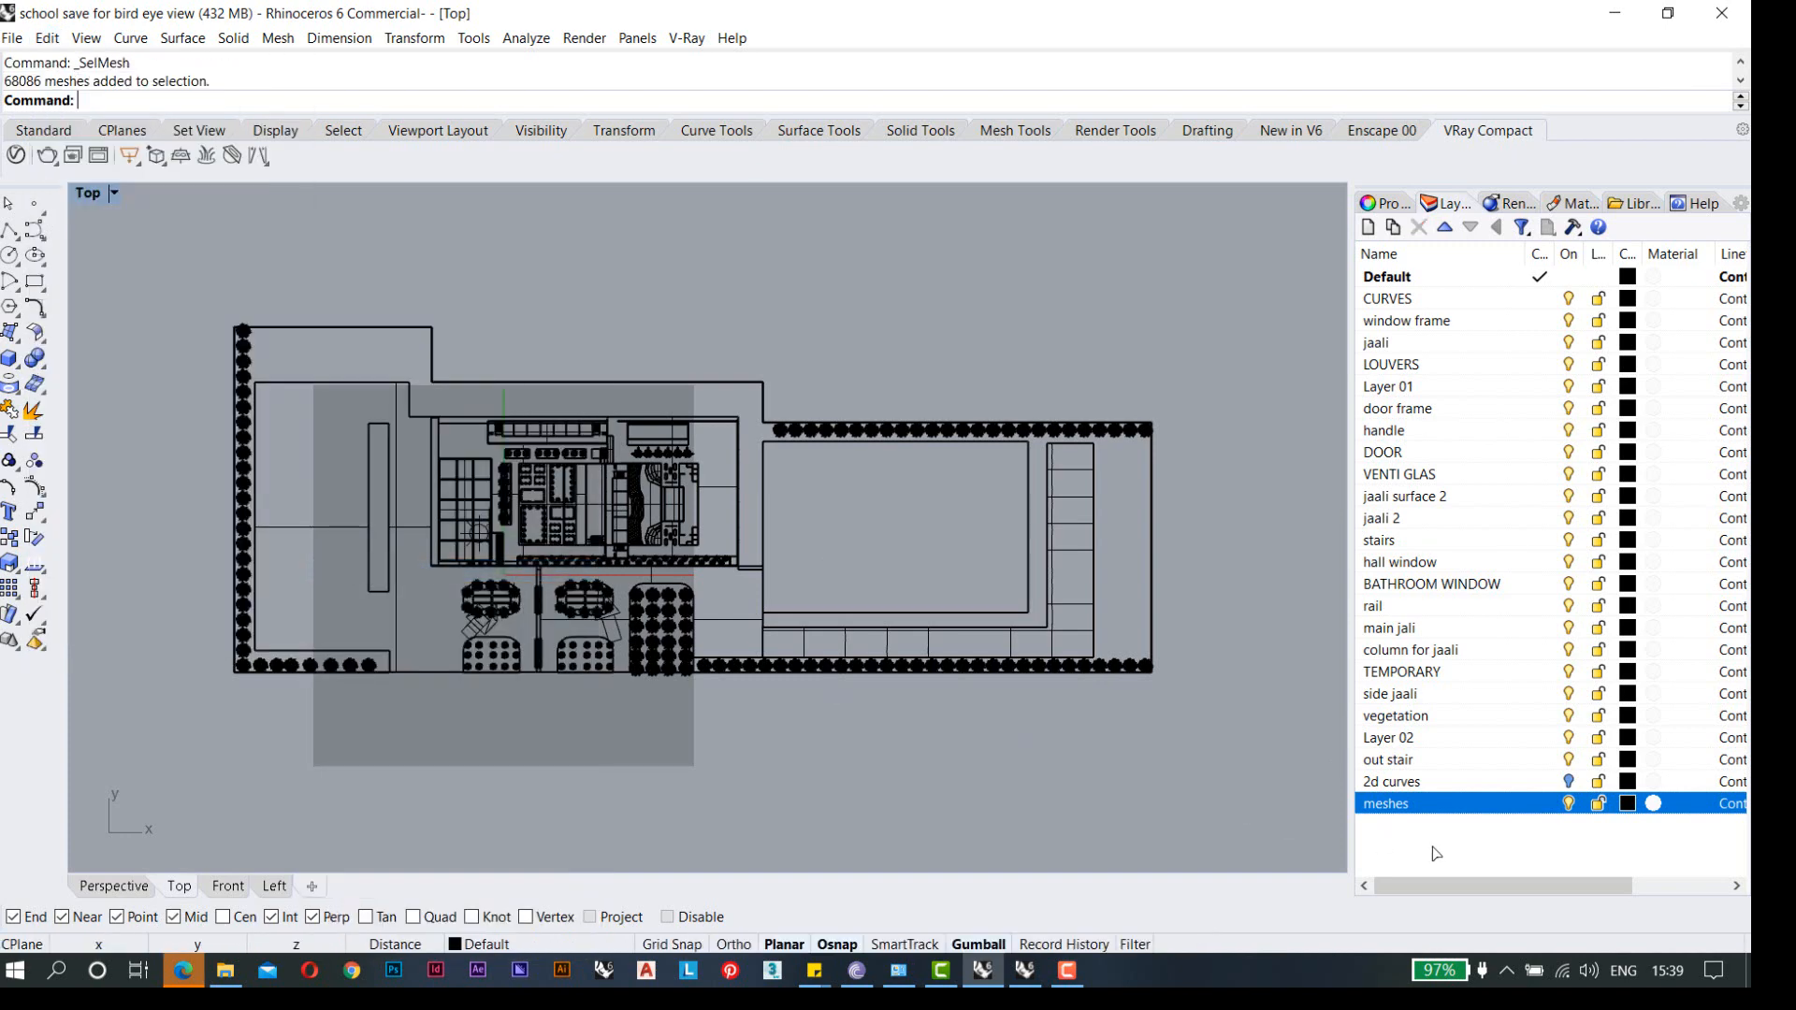
pyautogui.rightClick(1462, 806)
pyautogui.click(1534, 716)
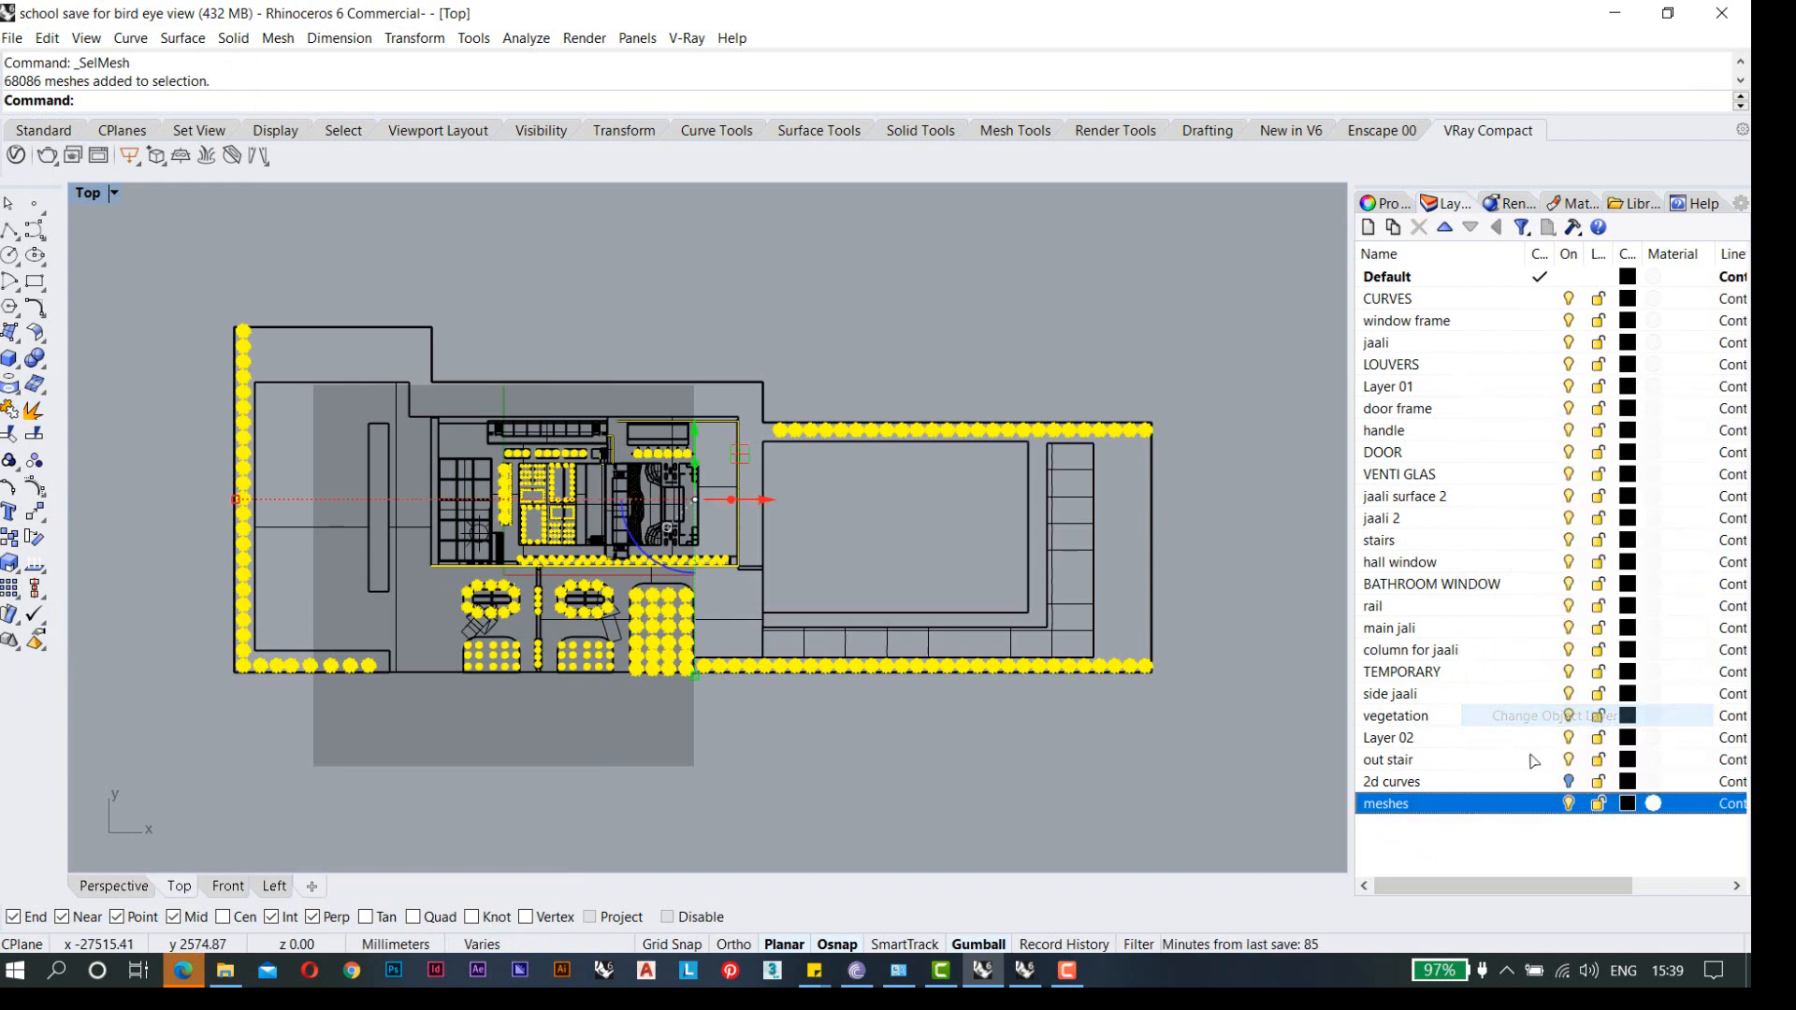
pyautogui.click(1568, 803)
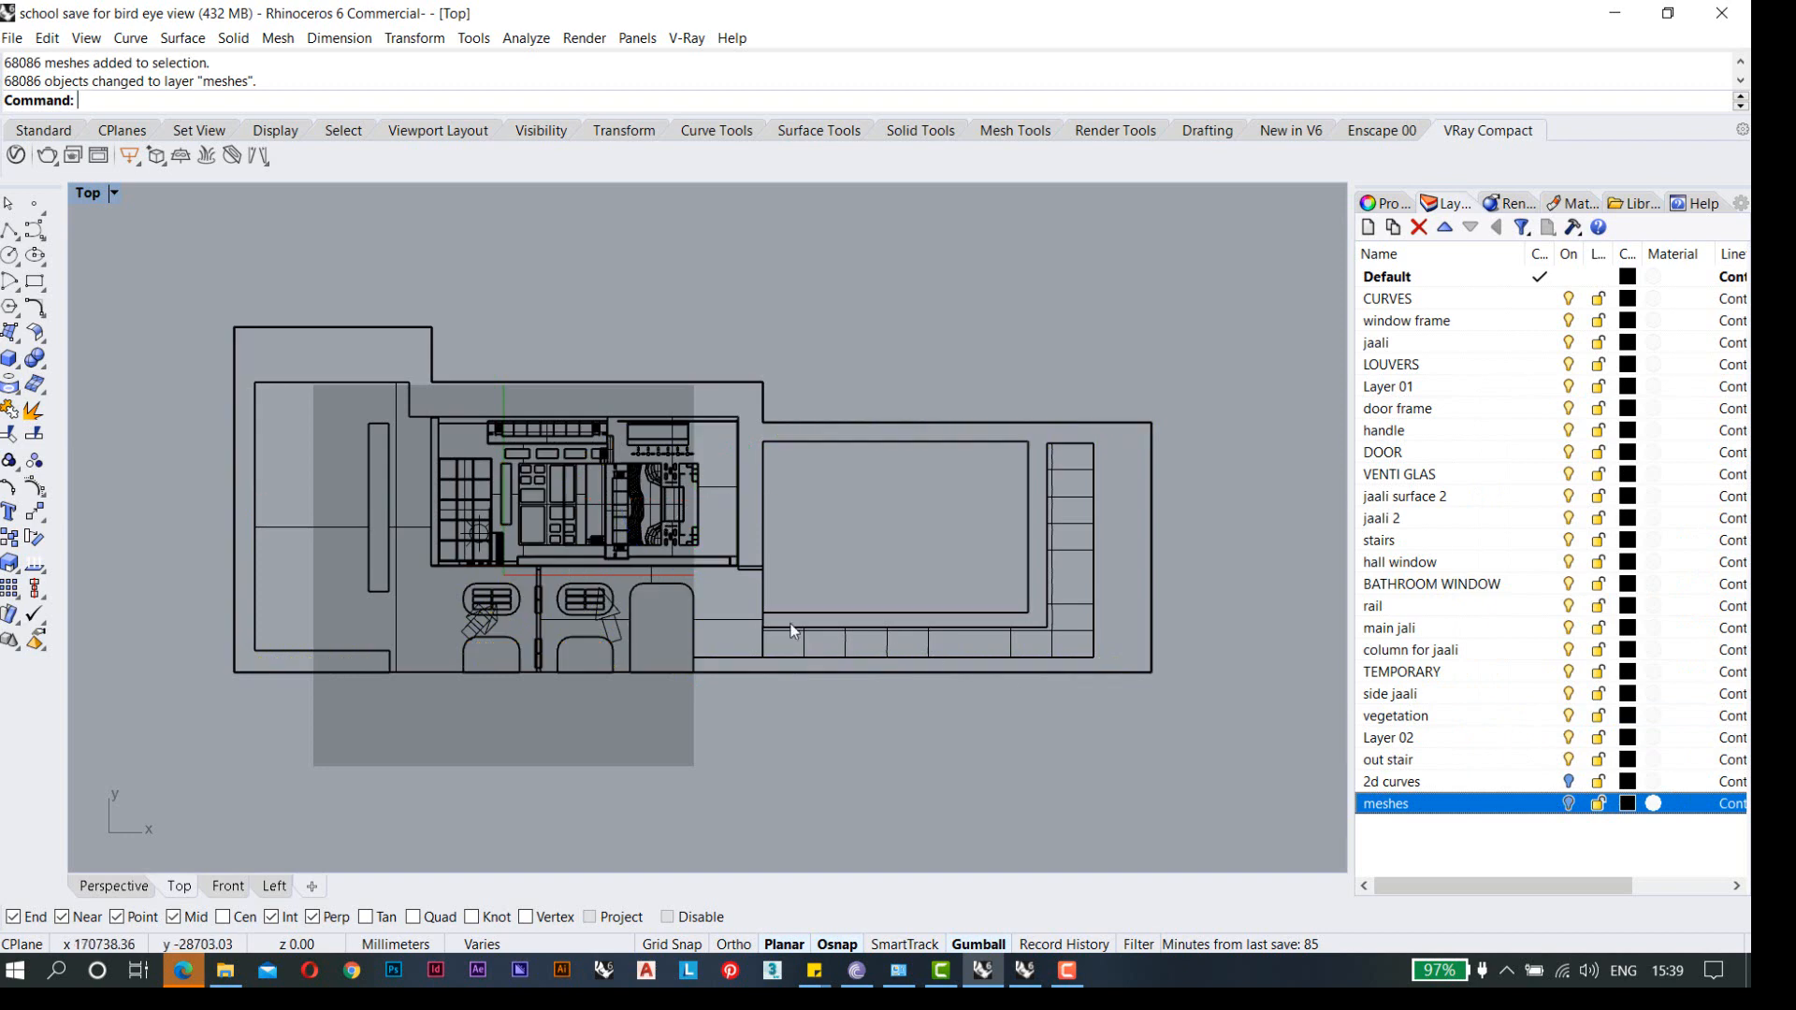
# - Select everything still visible in the Top view to check the remaining object types, and clear the selection
pyautogui.press('Escape')
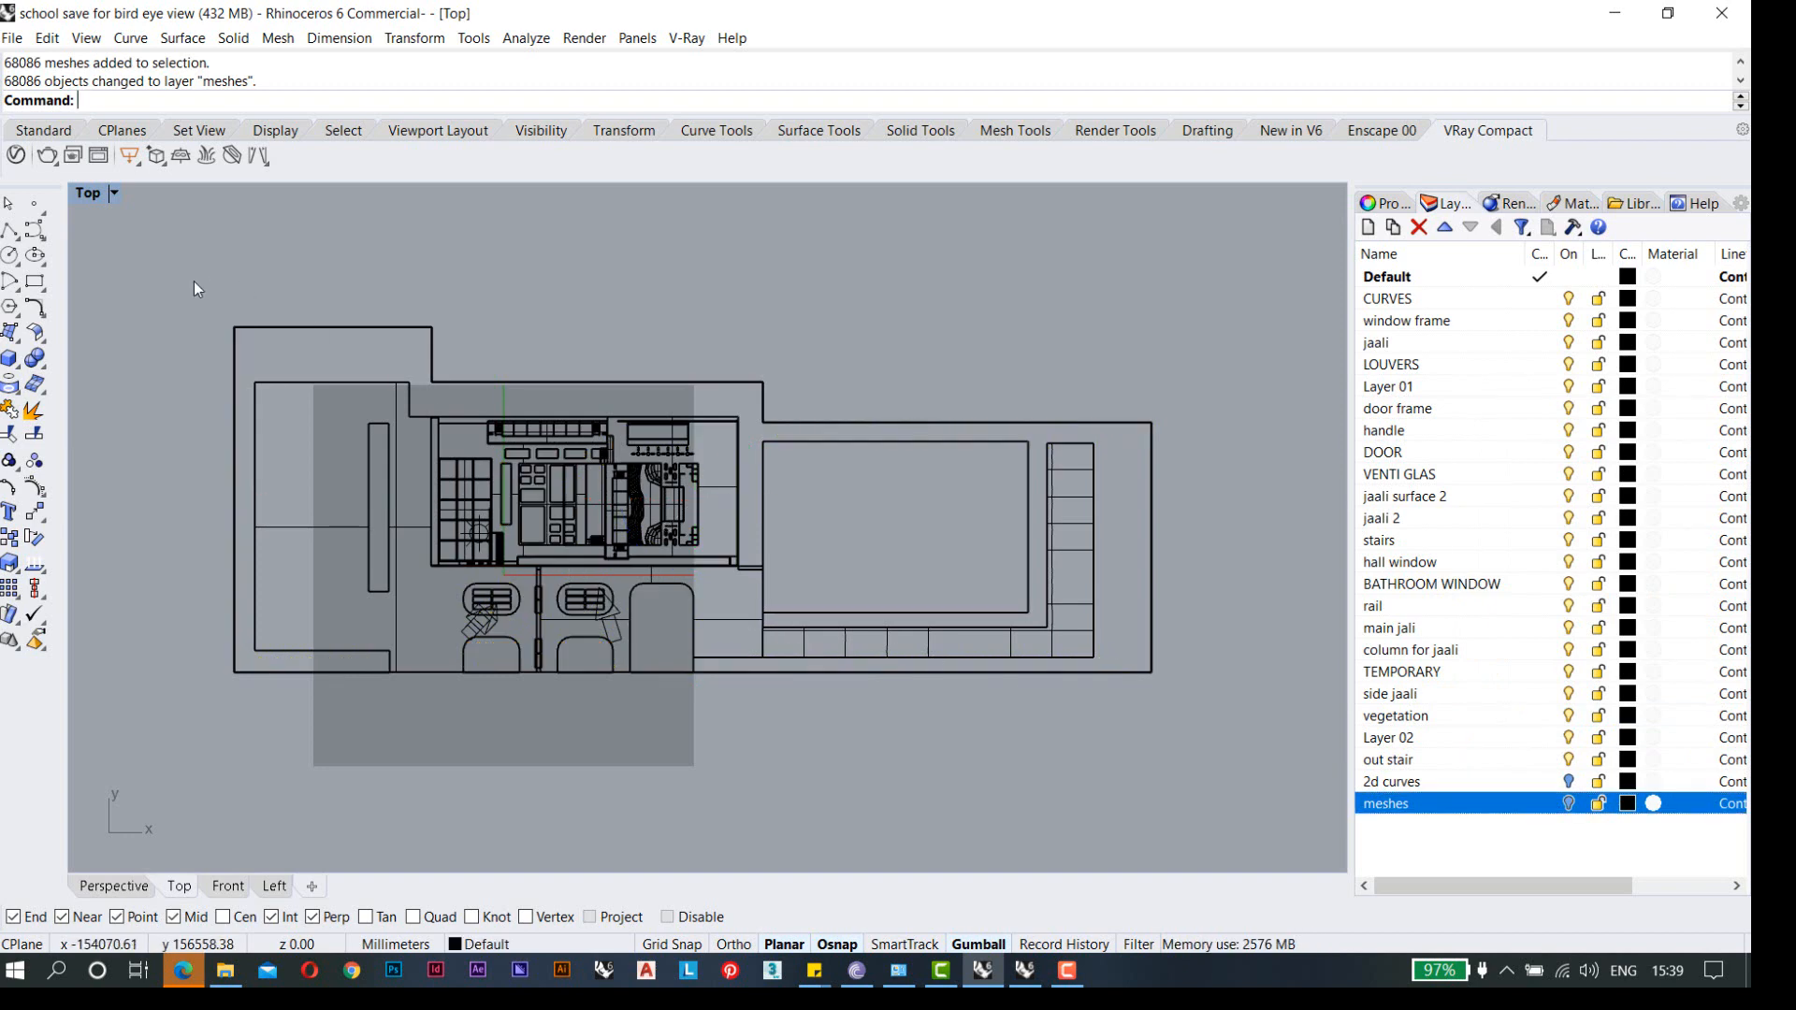
pyautogui.moveTo(191, 283)
pyautogui.mouseDown()
pyautogui.moveTo(516, 517)
pyautogui.moveTo(1126, 748)
pyautogui.moveTo(1203, 754)
pyautogui.mouseUp()
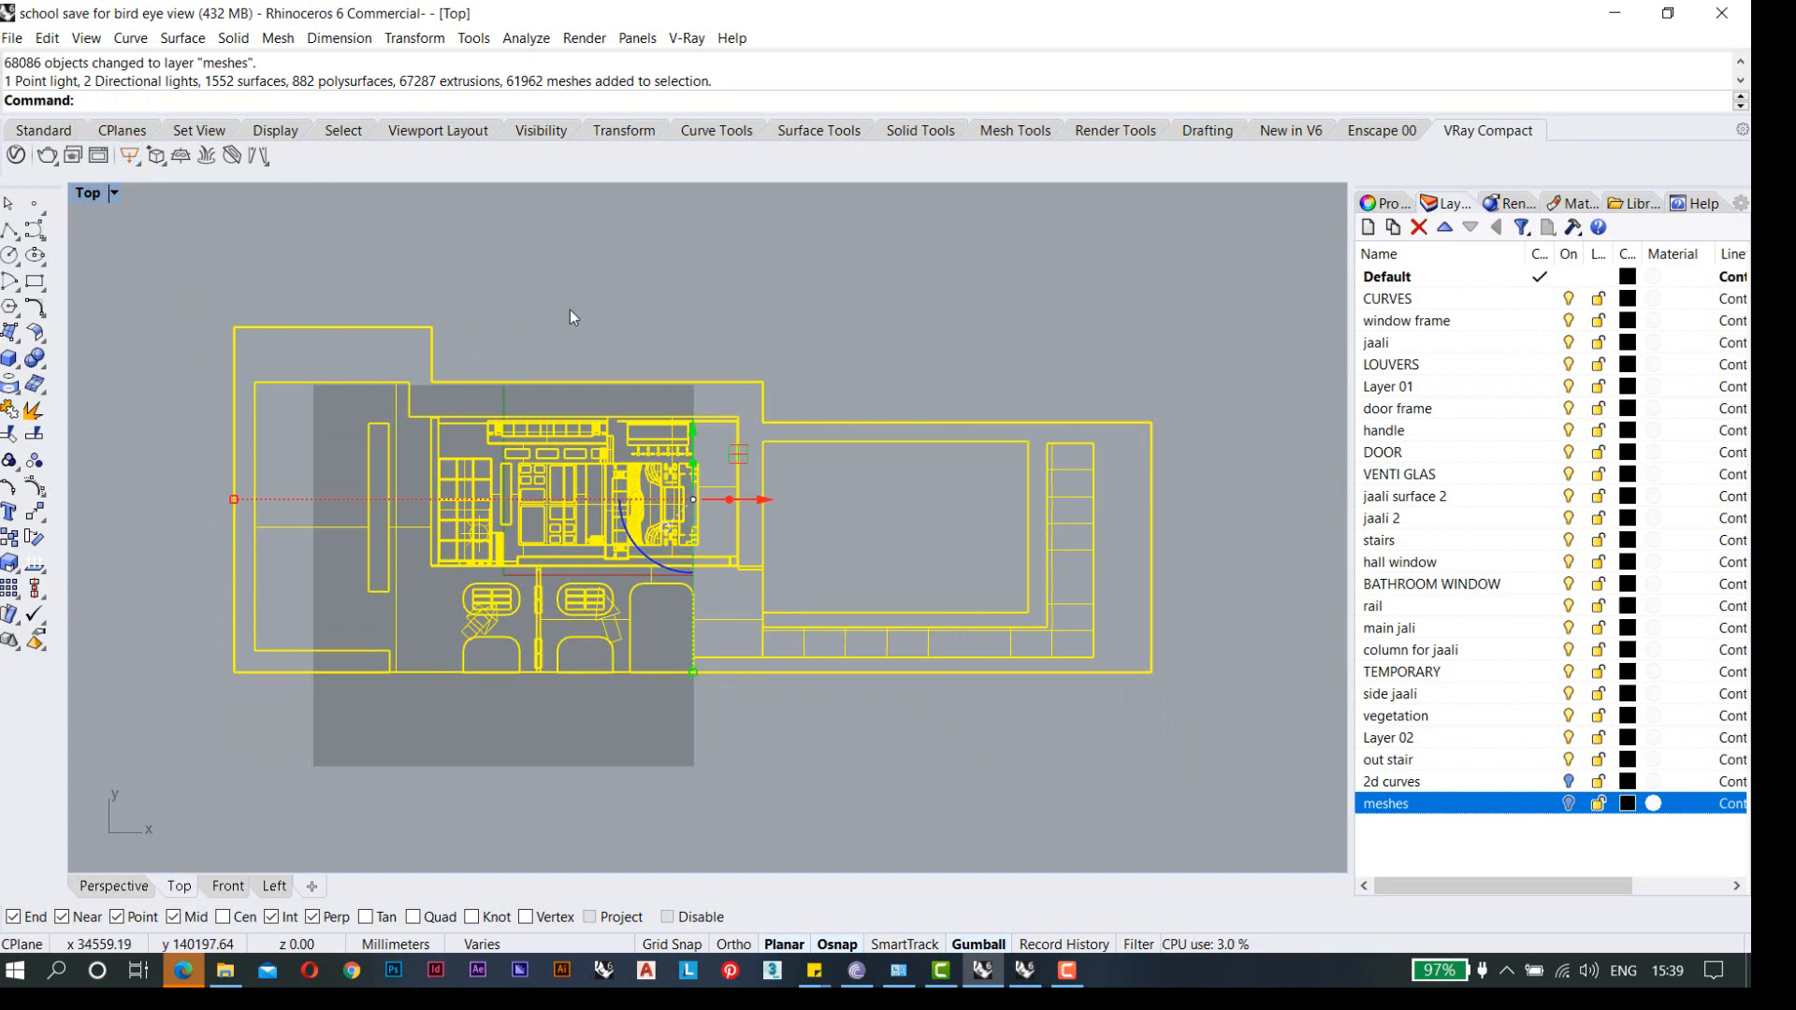
pyautogui.click(598, 335)
# - Create a new layer named "lights"
pyautogui.rightClick(1405, 836)
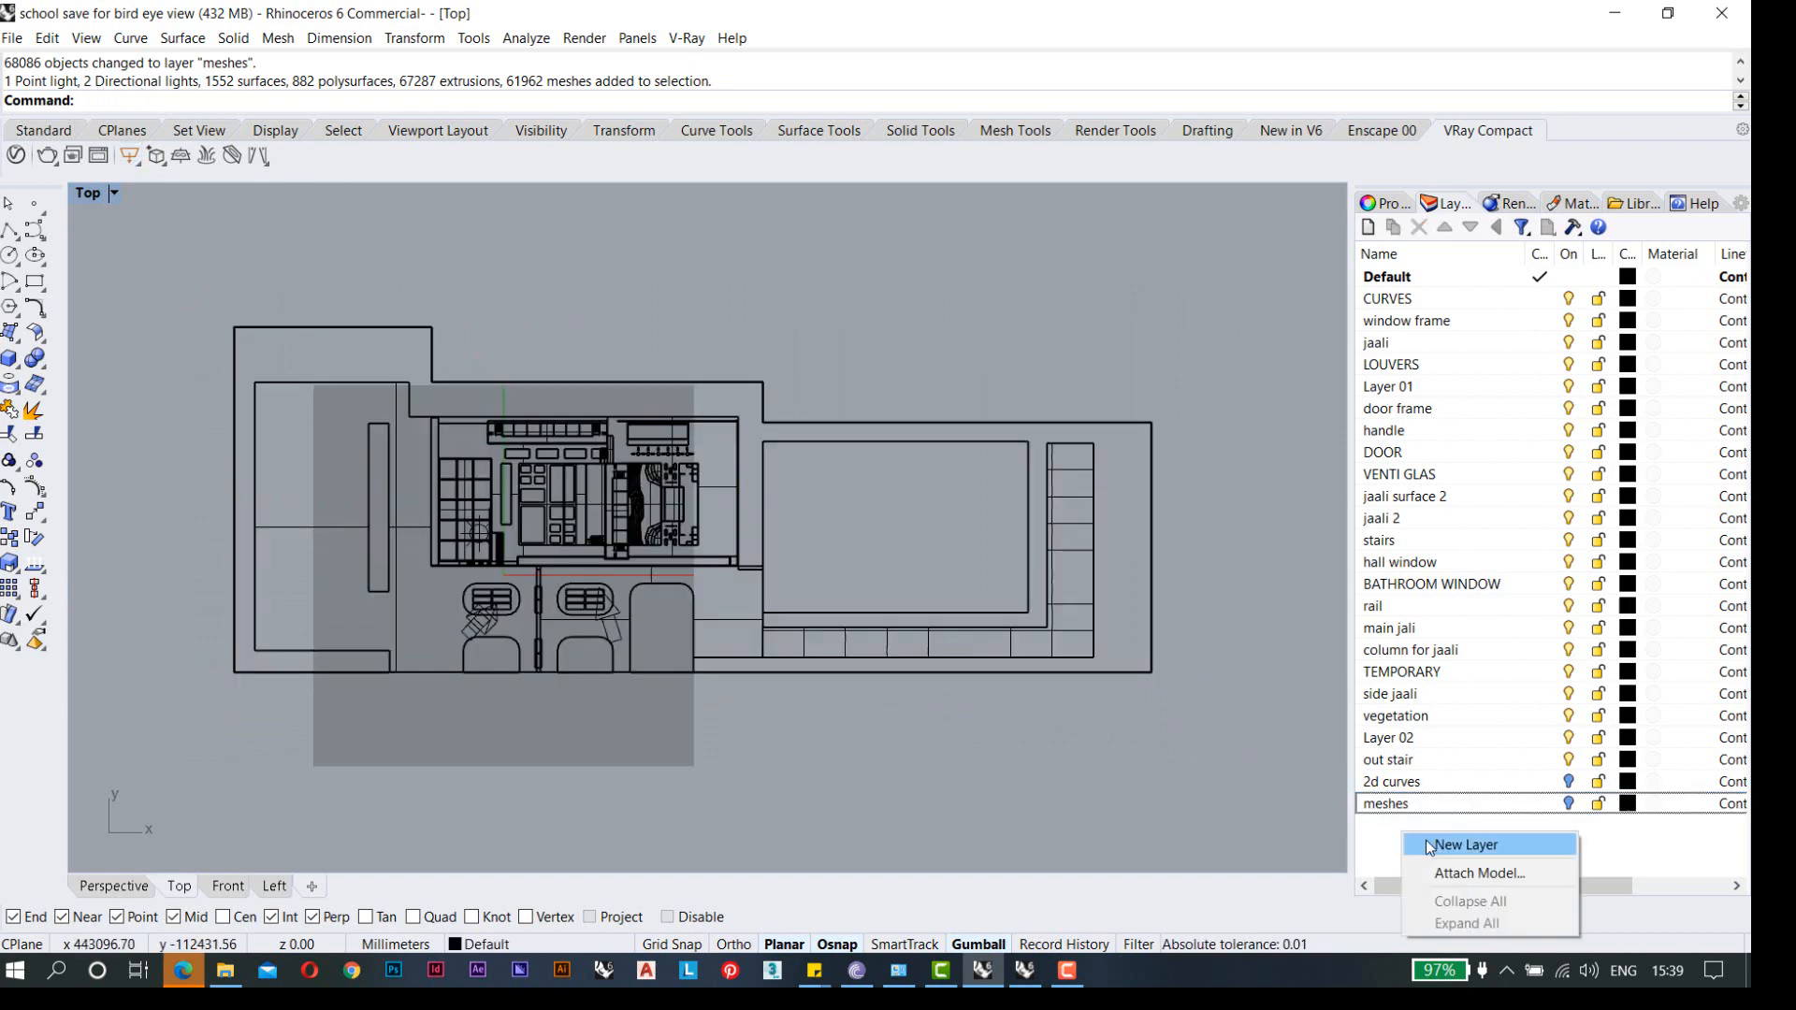
pyautogui.click(1429, 845)
pyautogui.write('lig')
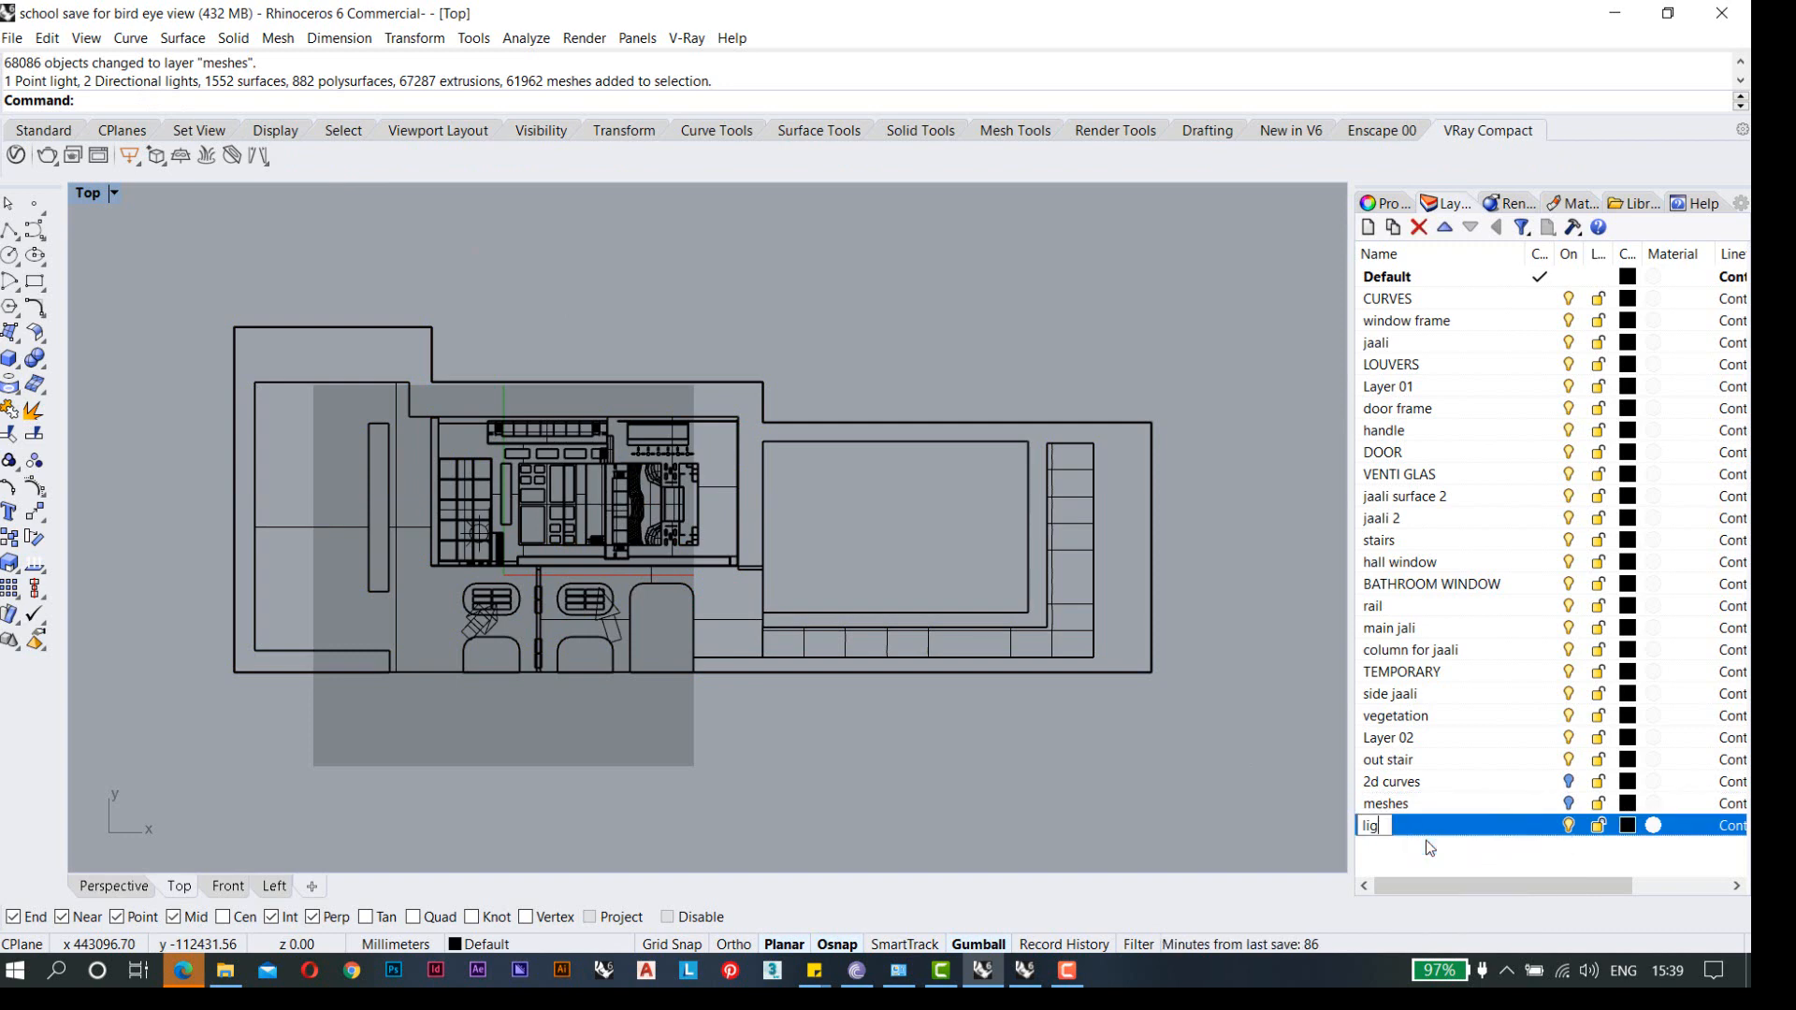
pyautogui.write('hts')
pyautogui.press('Return')
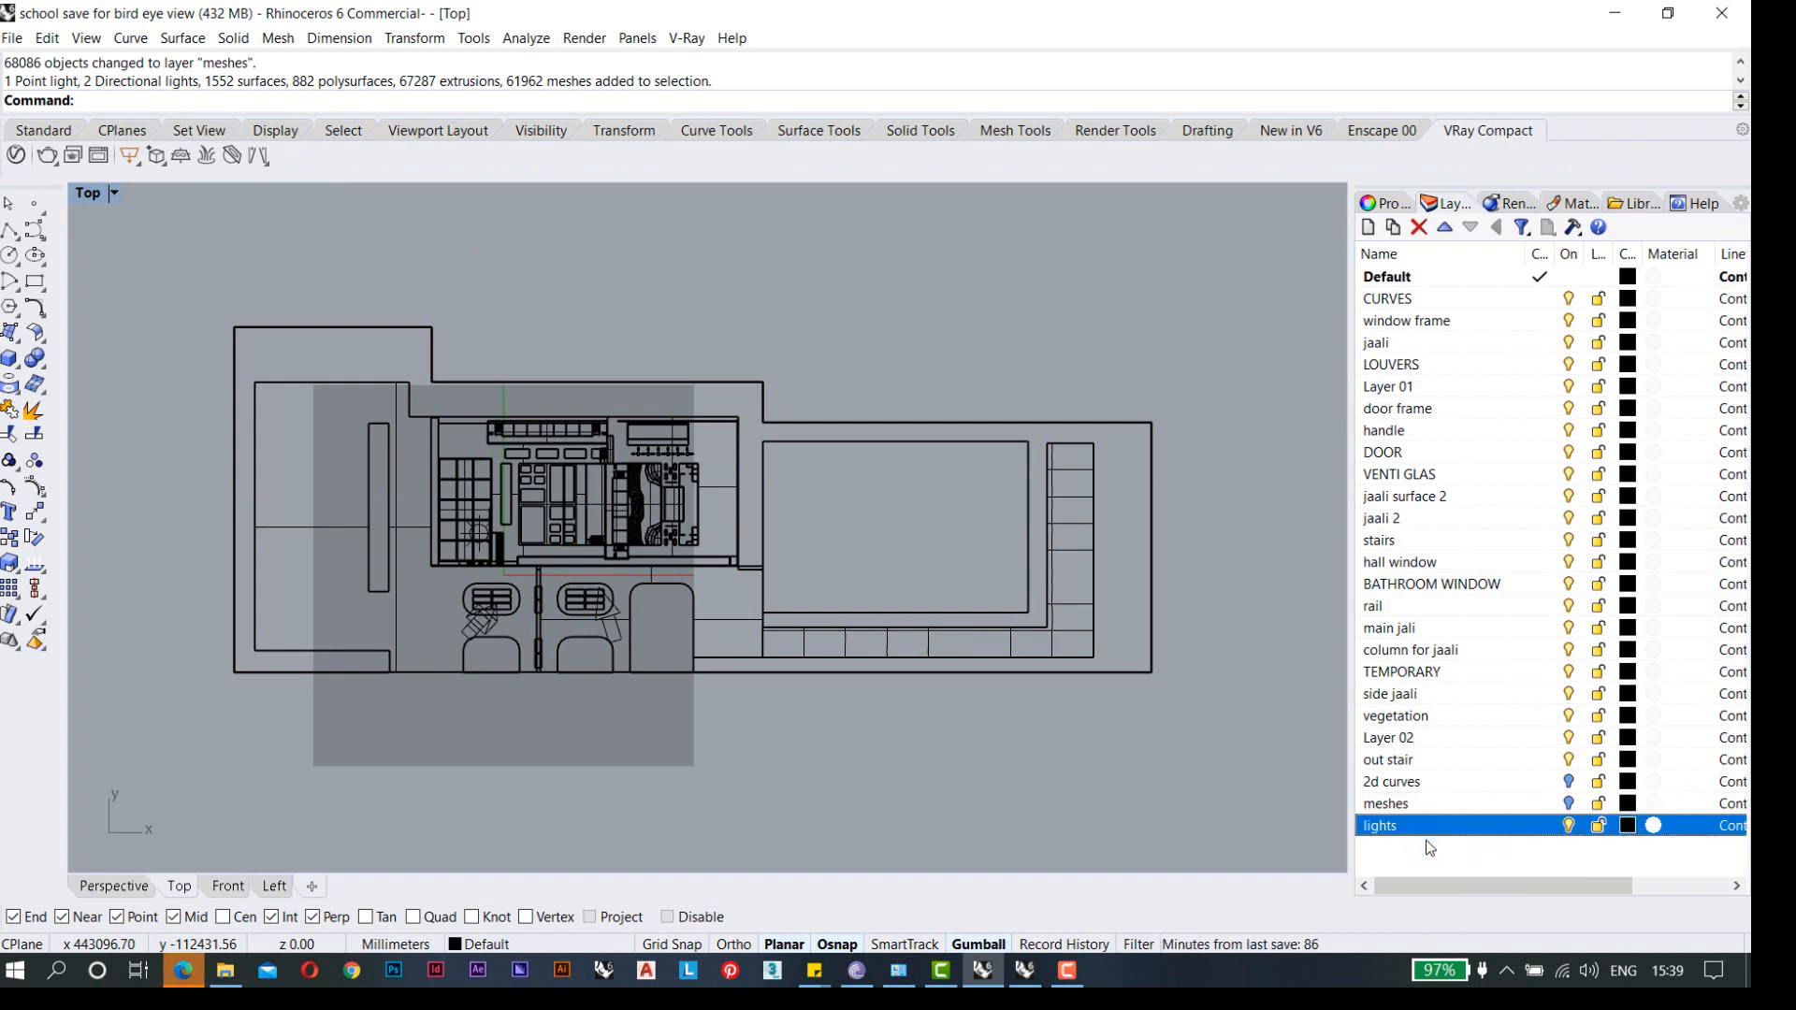
# - Select all lights, move them to the "lights" layer and turn that layer off
pyautogui.click(47, 37)
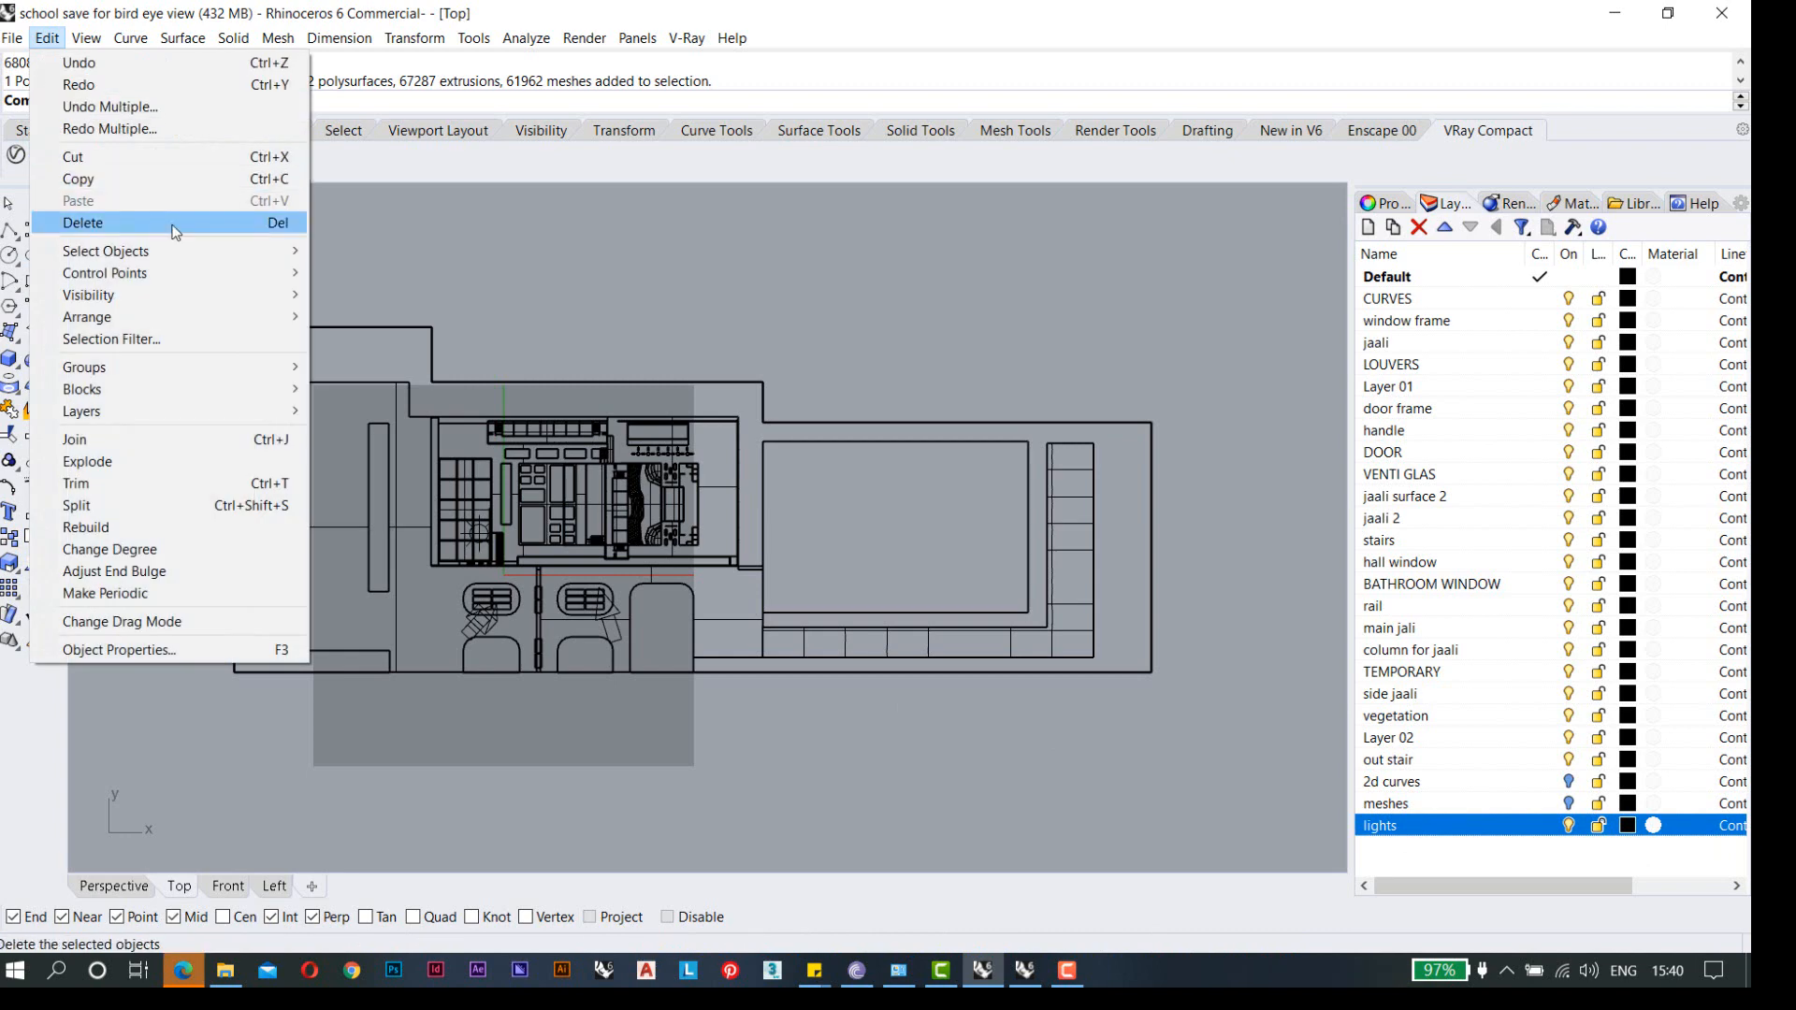
pyautogui.moveTo(200, 250)
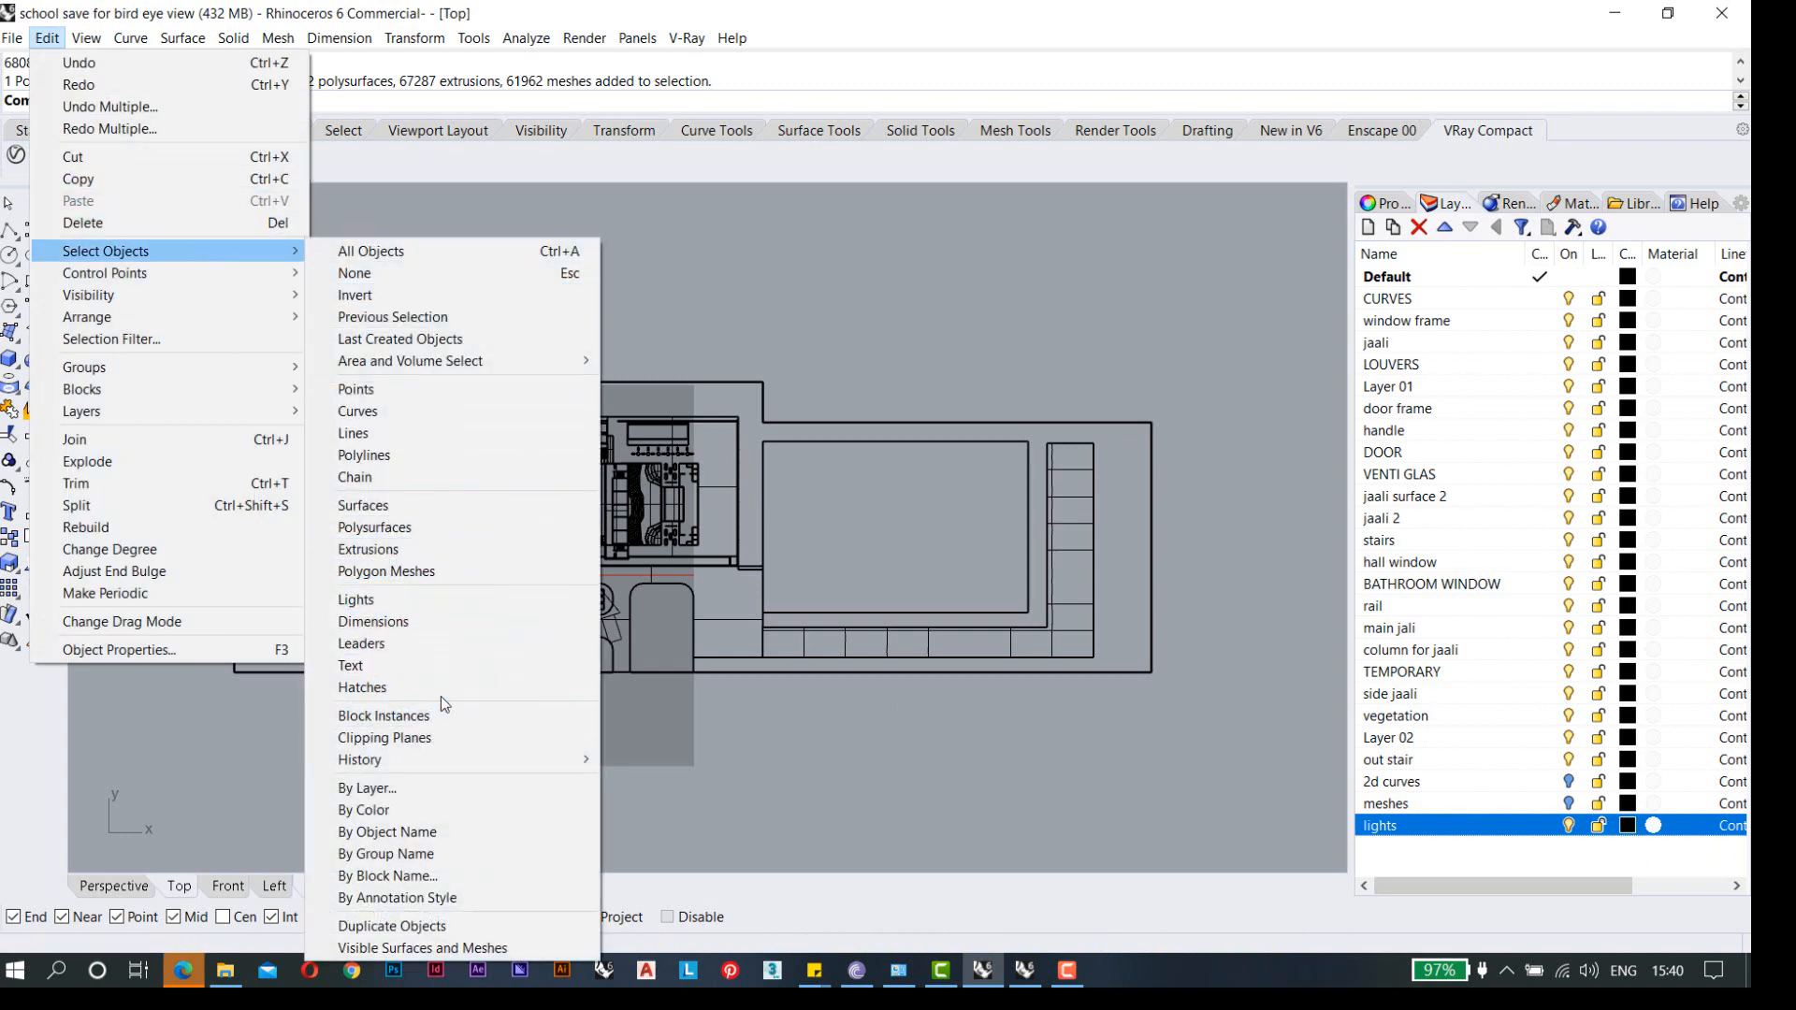
pyautogui.click(386, 599)
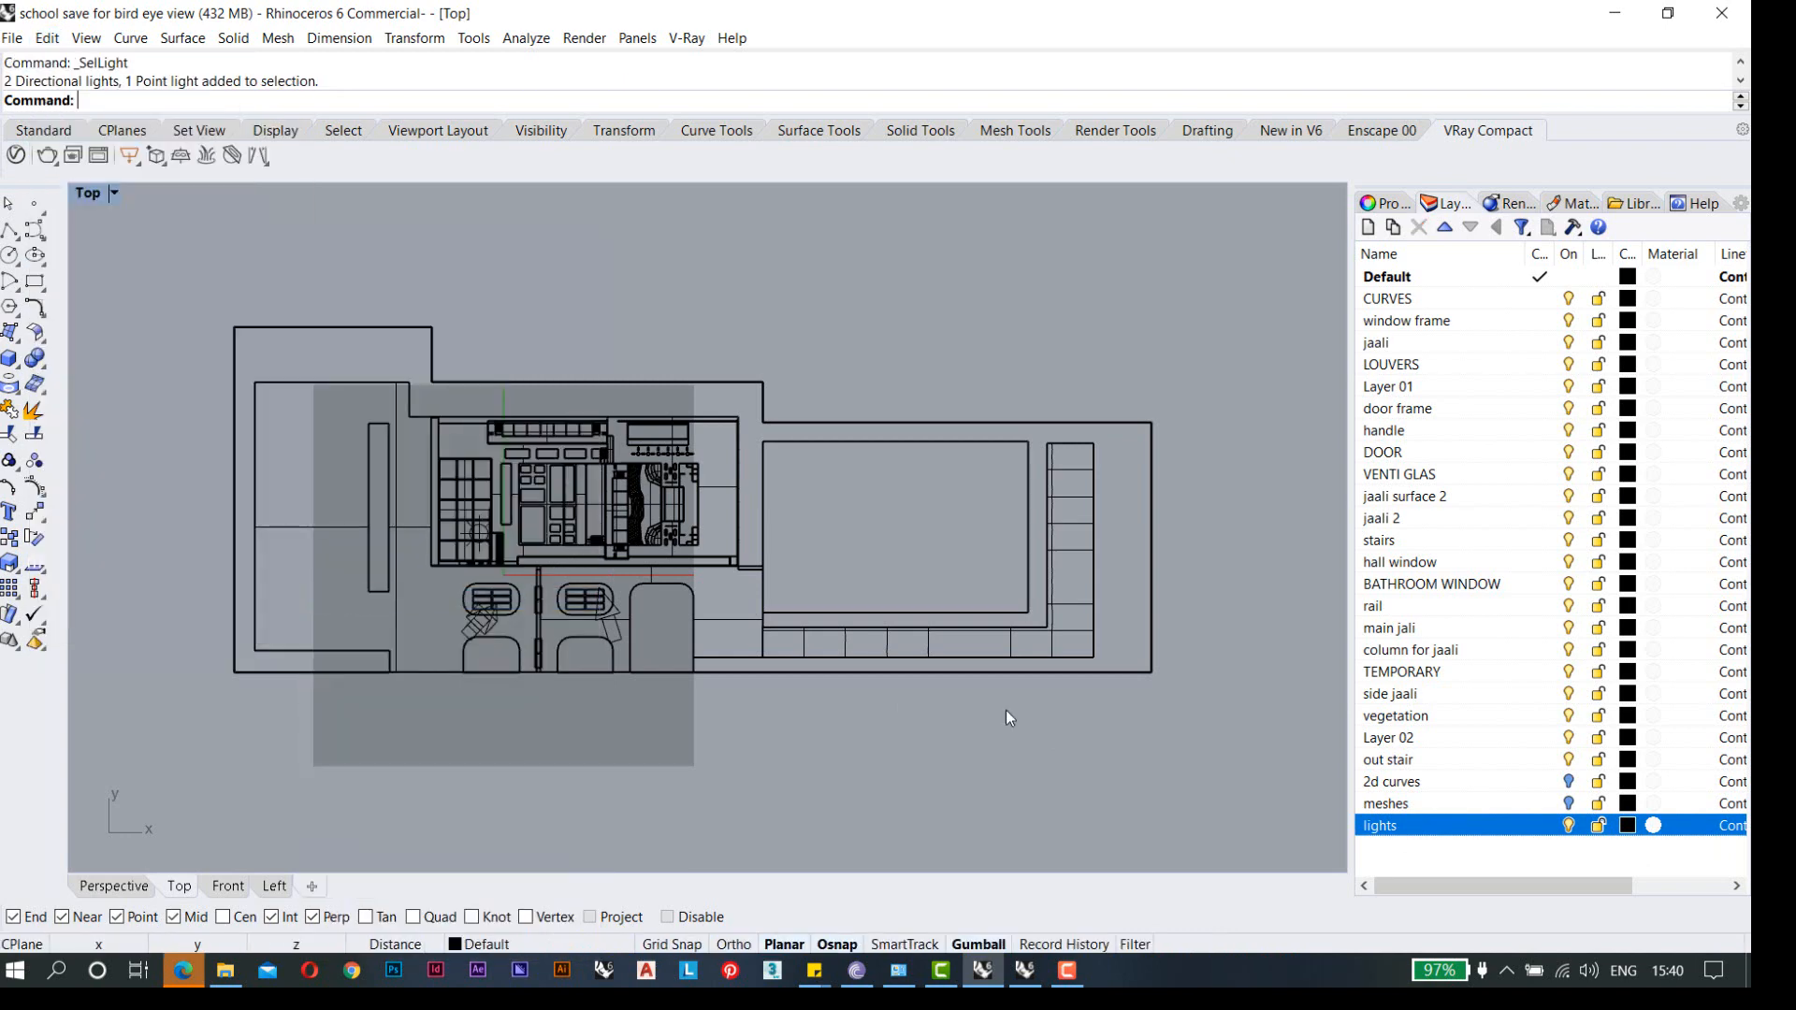
pyautogui.rightClick(1485, 829)
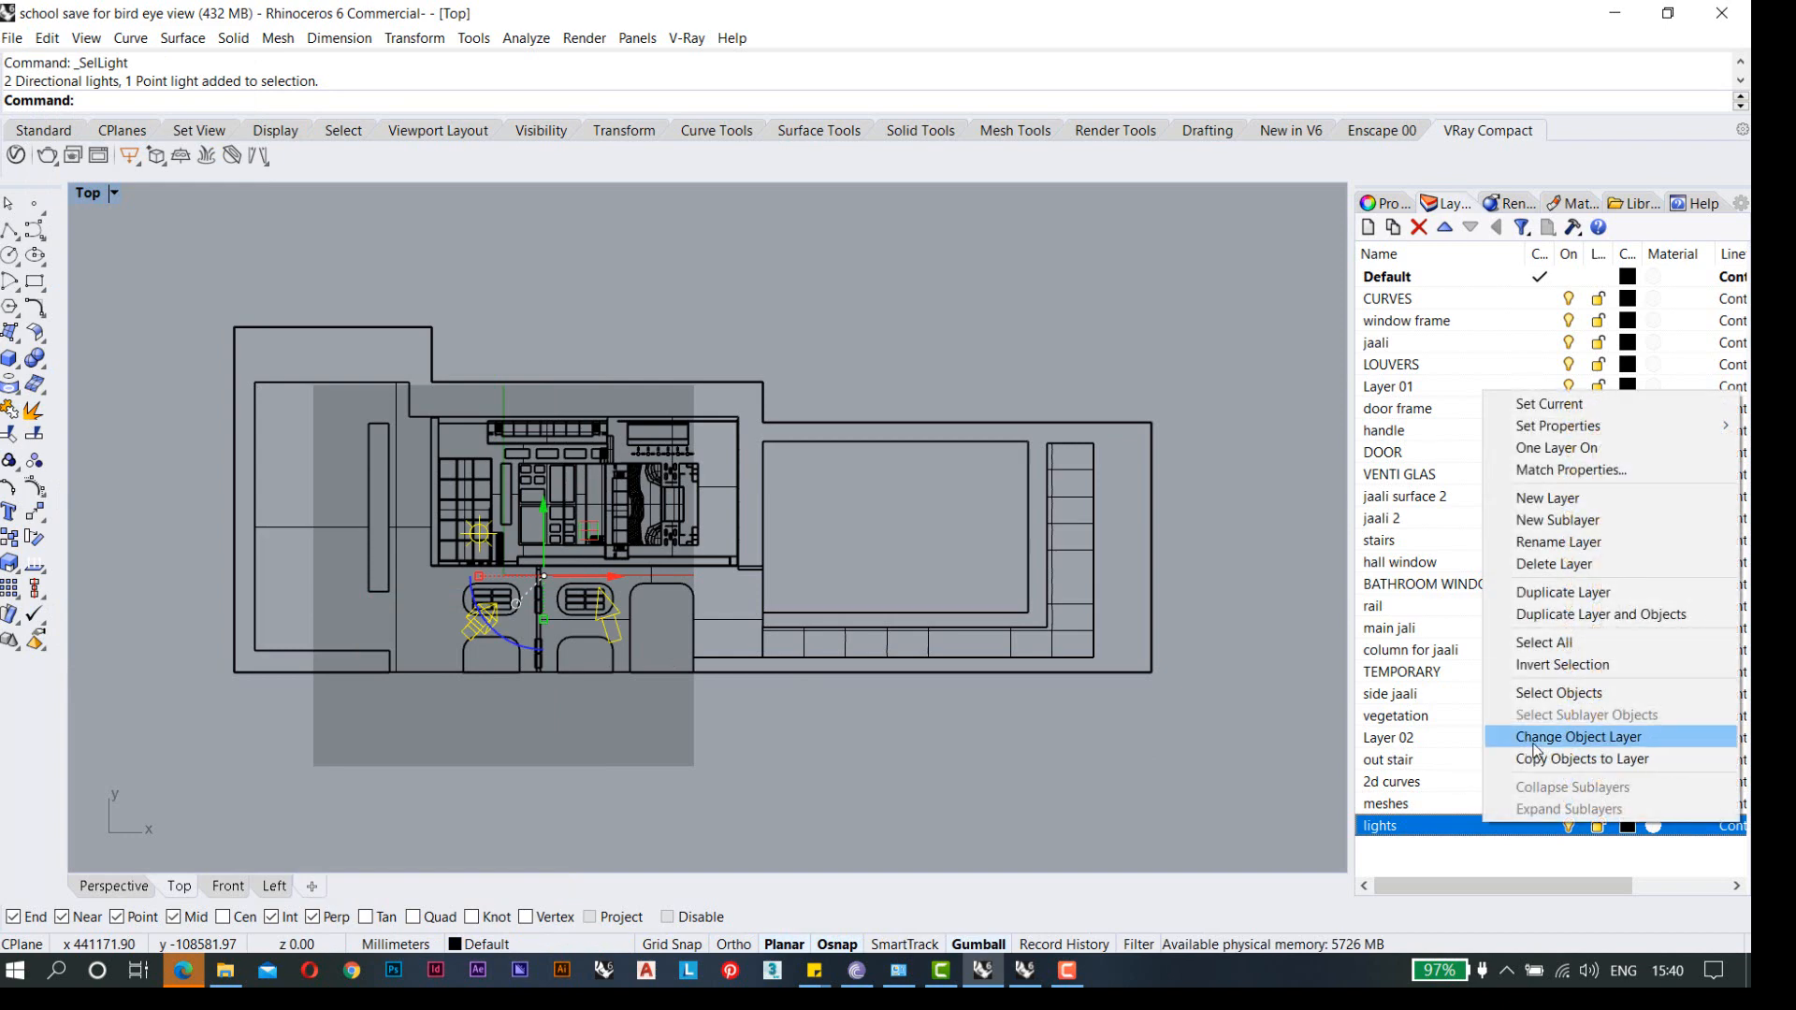
pyautogui.click(1536, 736)
pyautogui.click(1569, 826)
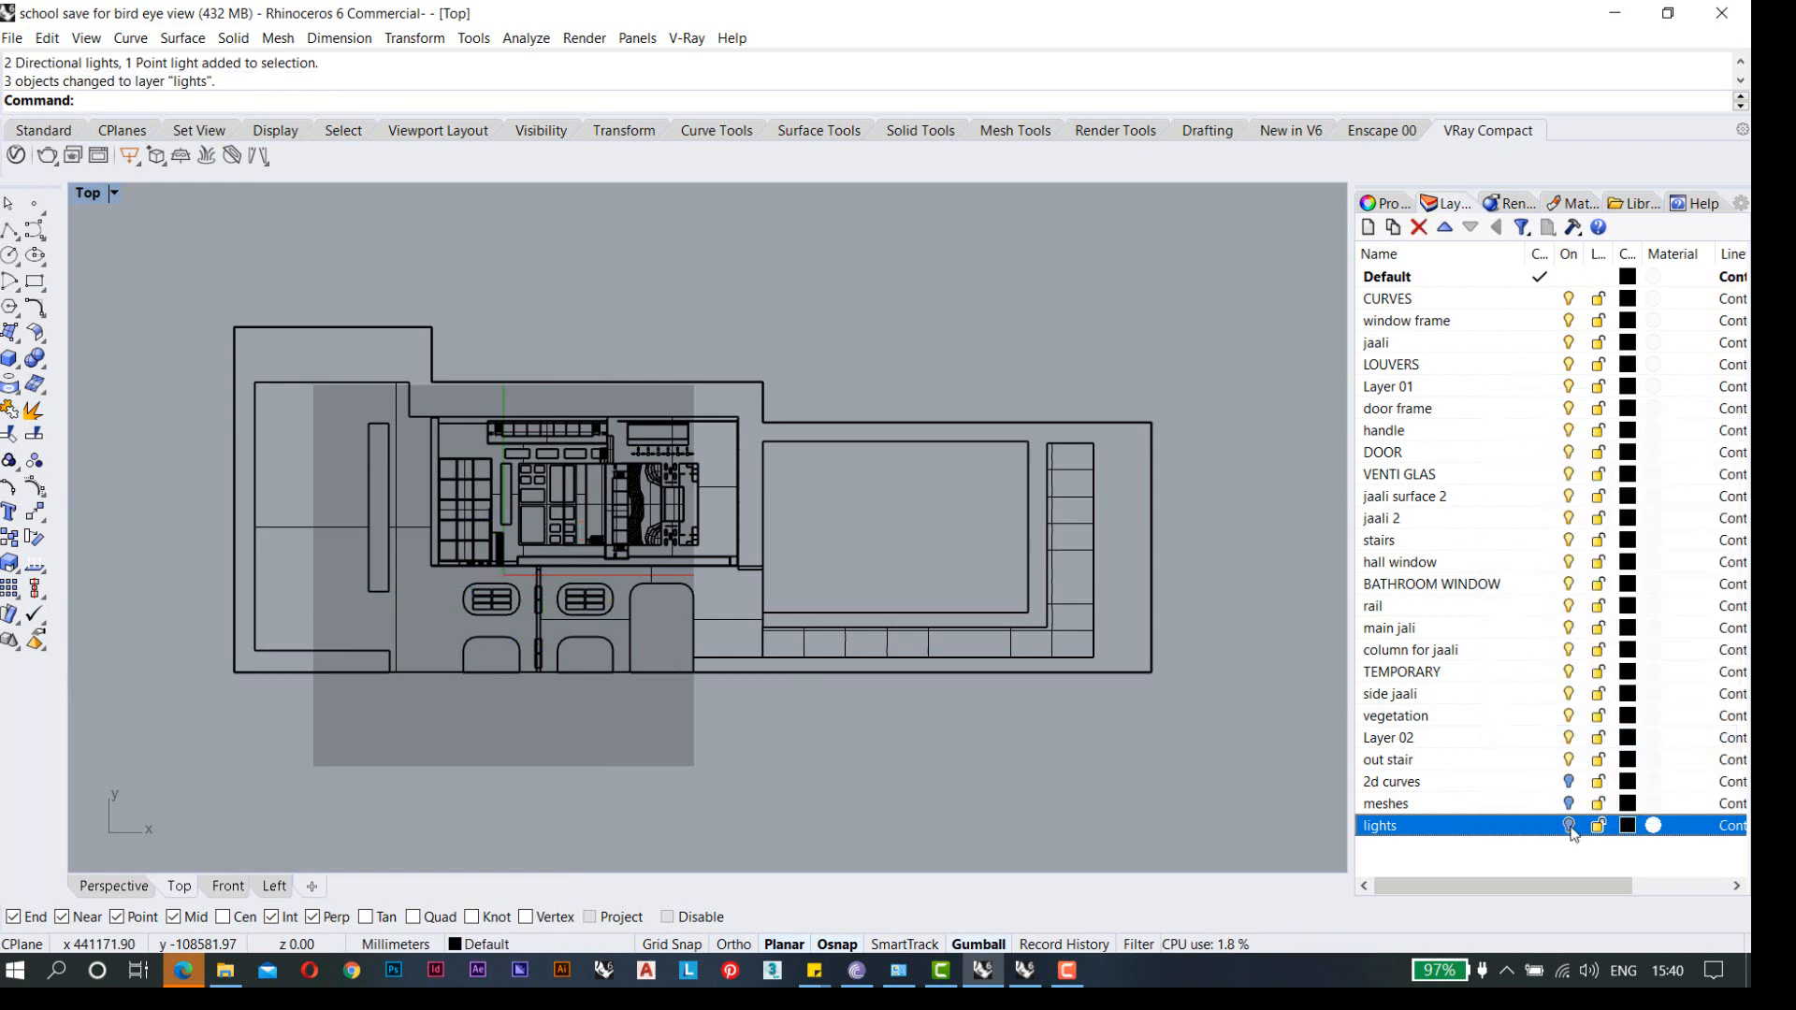
# - Check which object types remain by selecting the whole visible plan, and deselect it
pyautogui.moveTo(197, 290); pyautogui.dragTo(1228, 759)
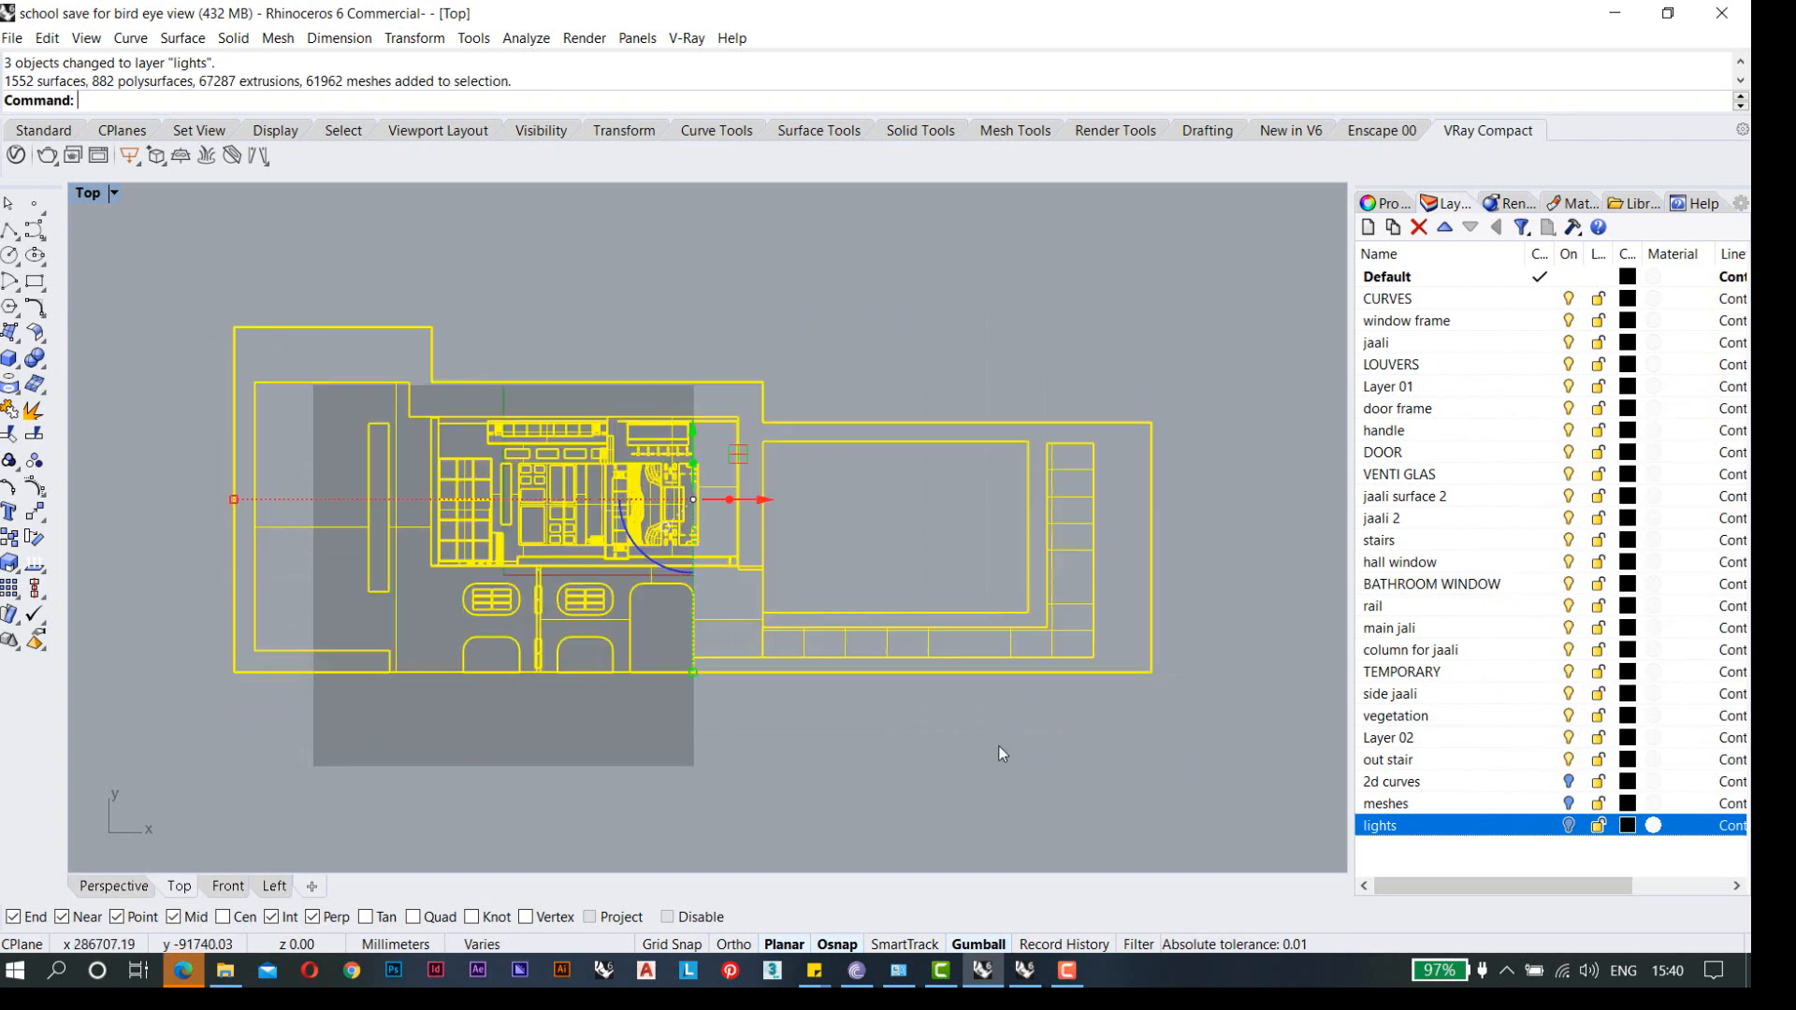
pyautogui.click(179, 314)
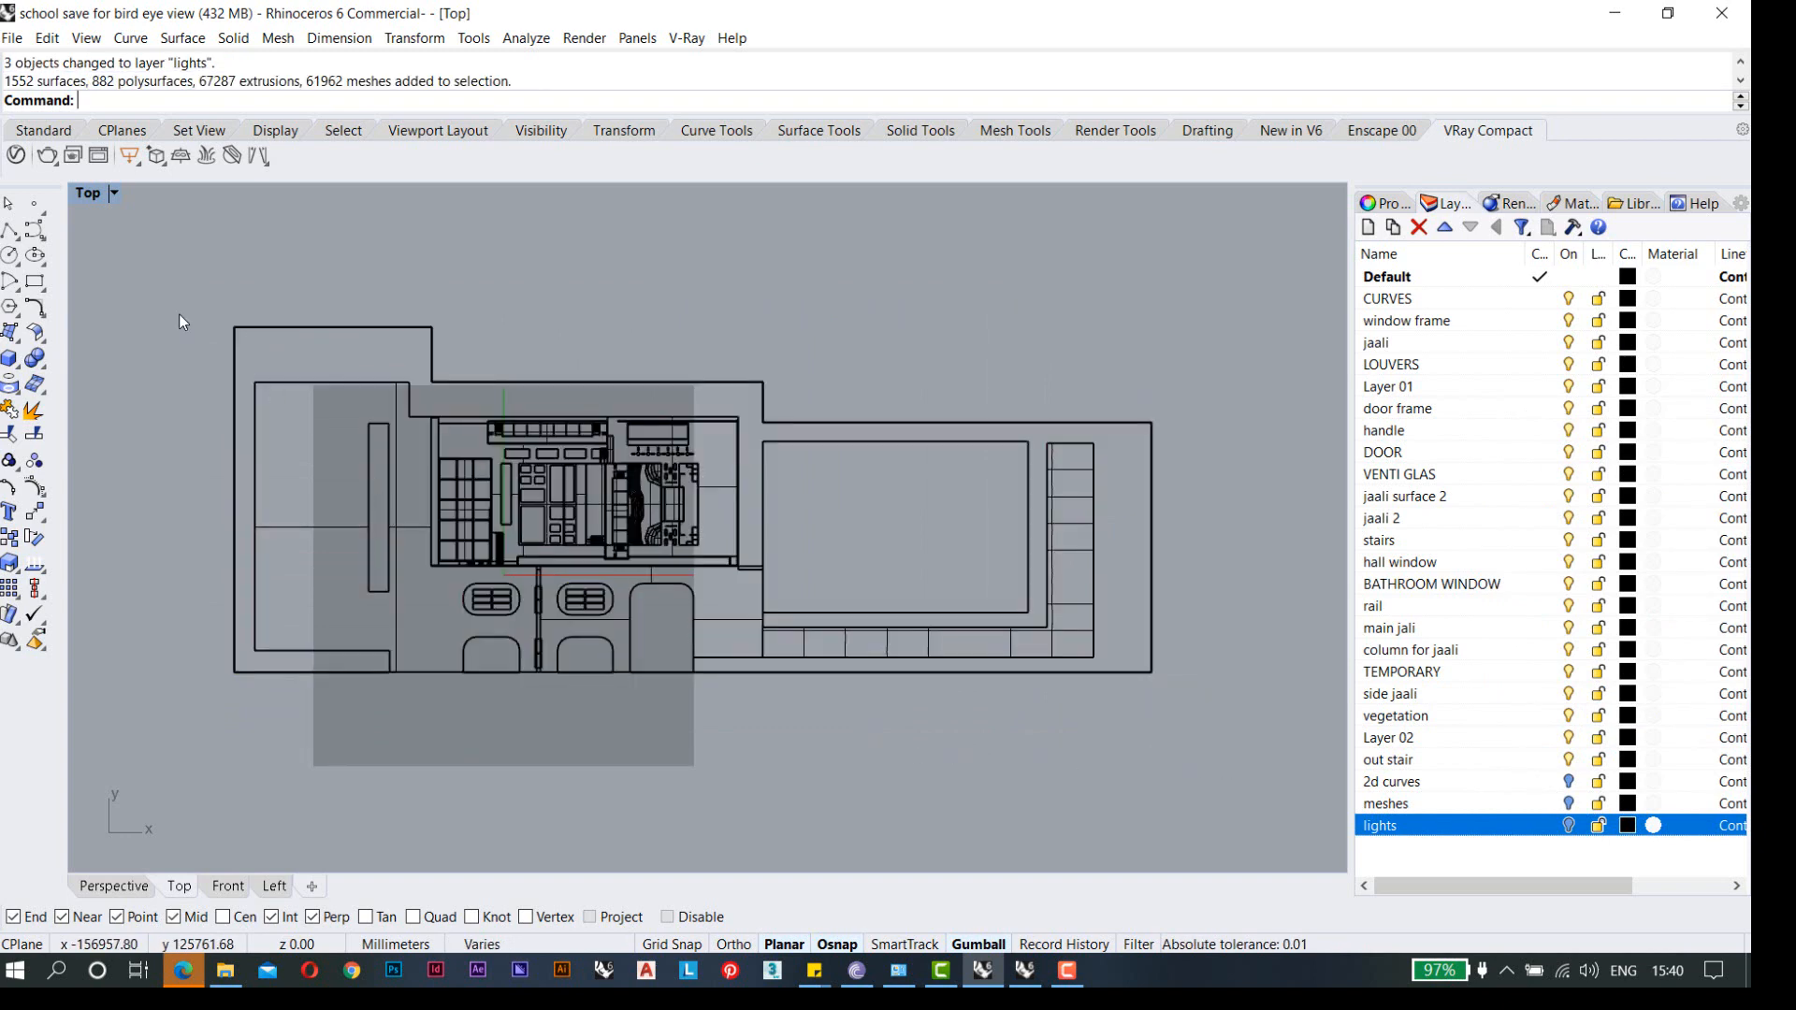
# - Return to the four-viewport layout and show the Top view's camera
pyautogui.doubleClick(87, 195)
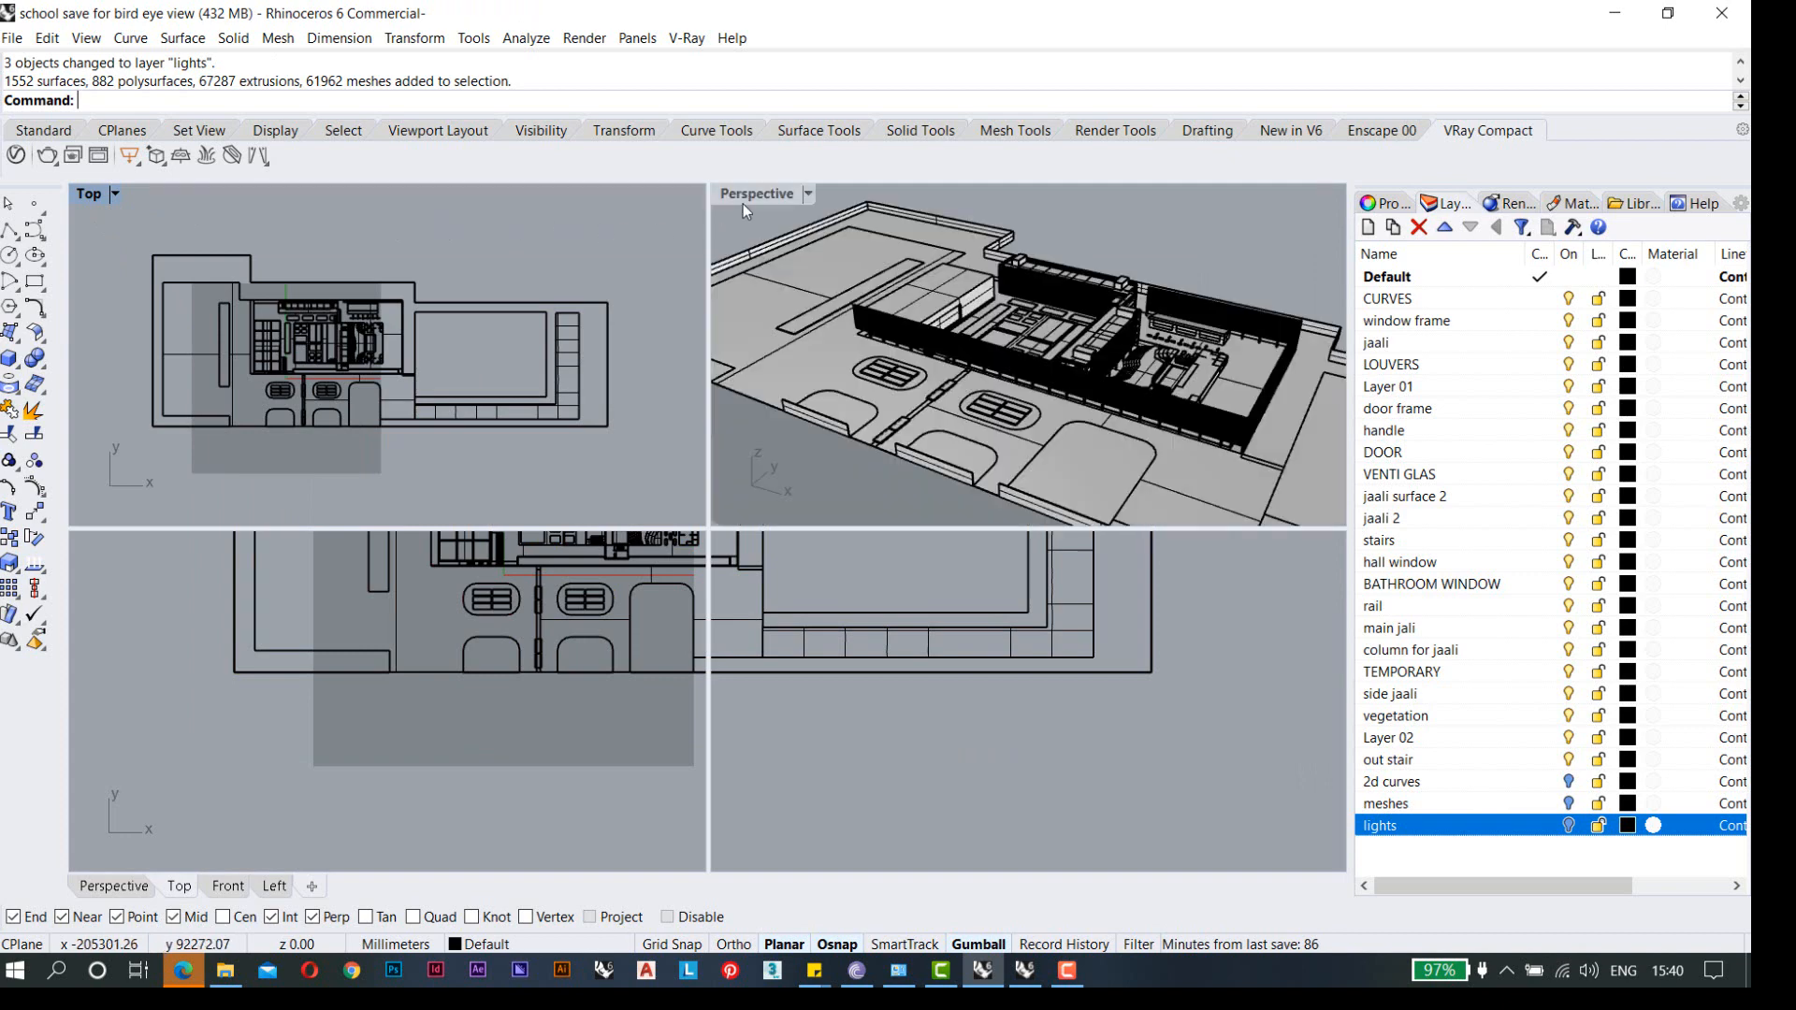
pyautogui.click(743, 199)
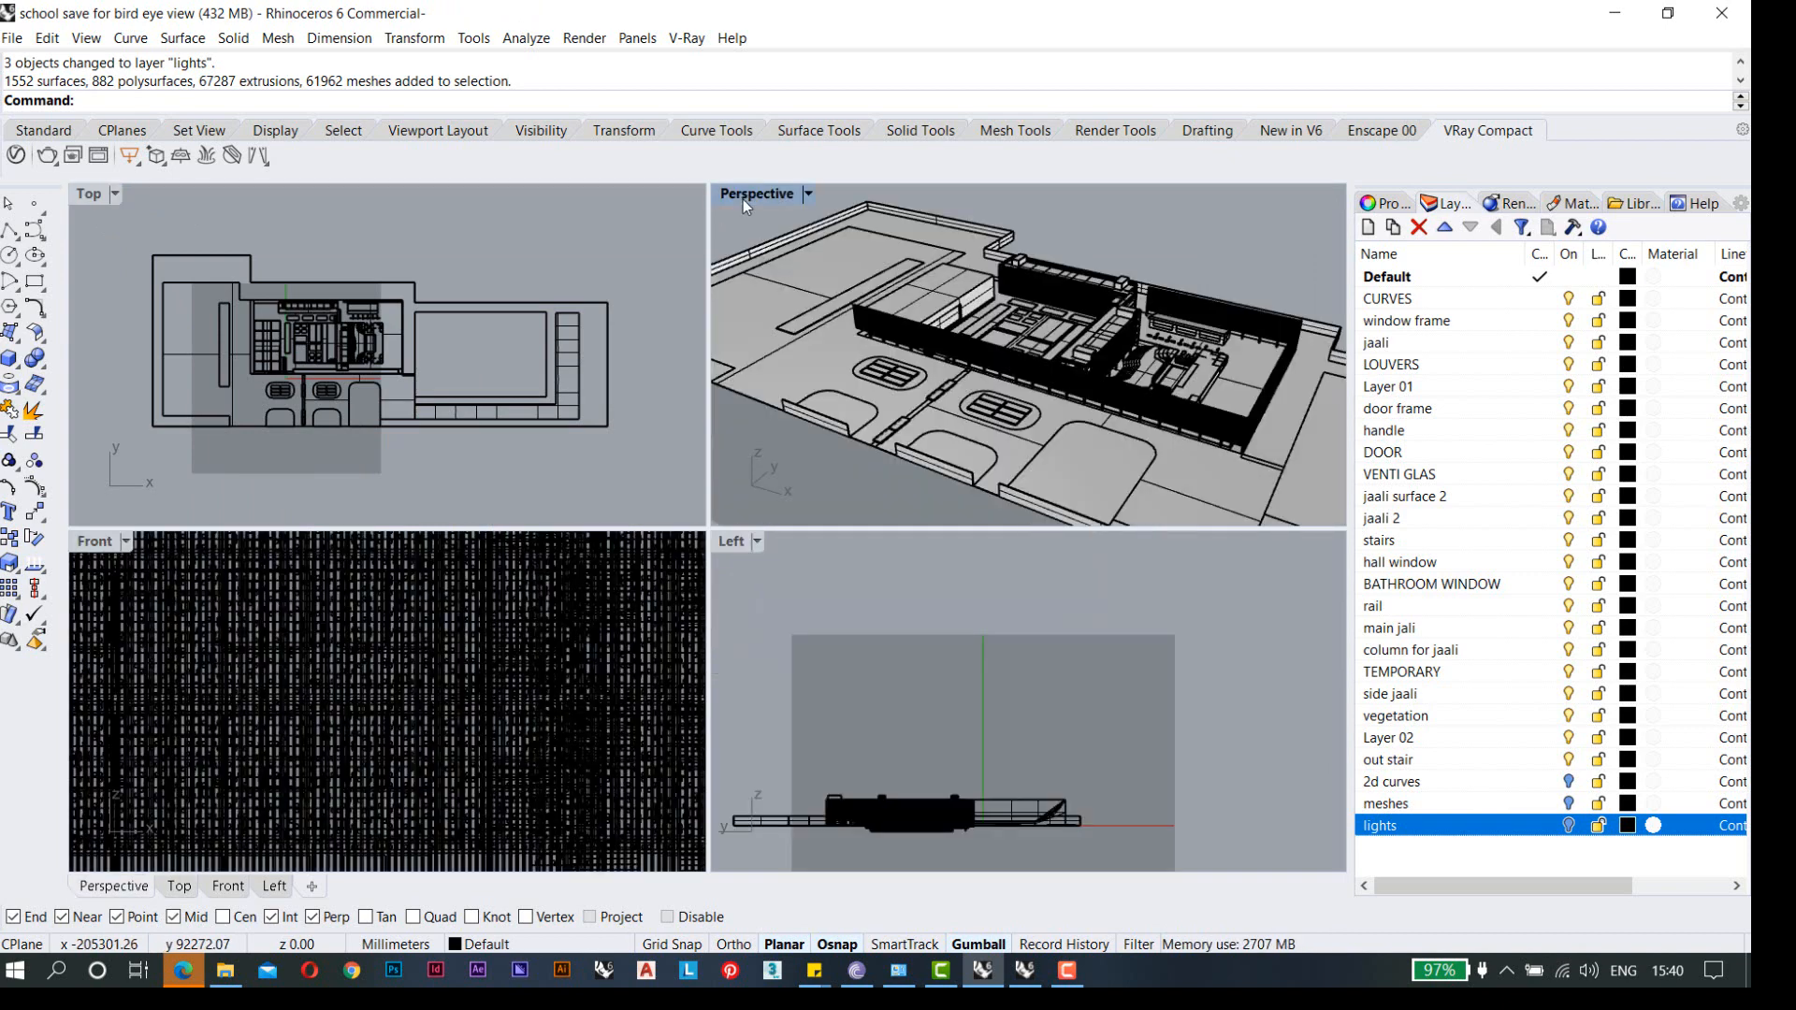
pyautogui.click(743, 199)
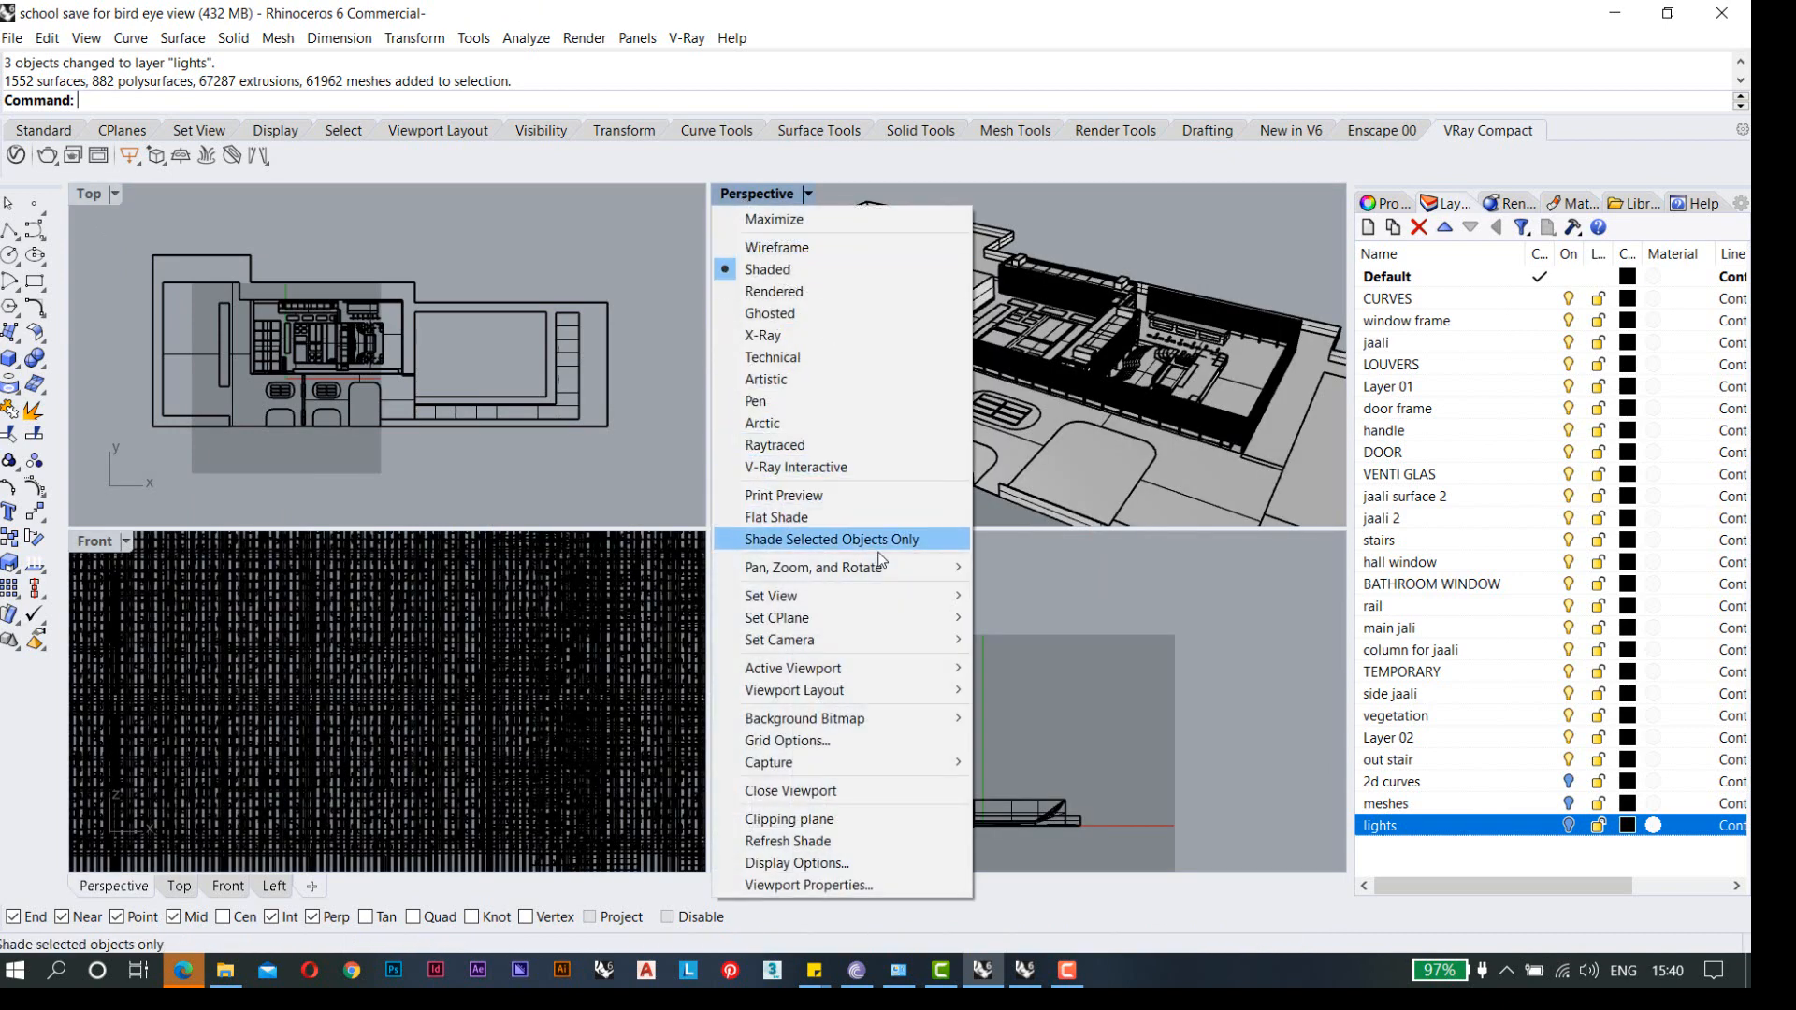
pyautogui.moveTo(896, 643)
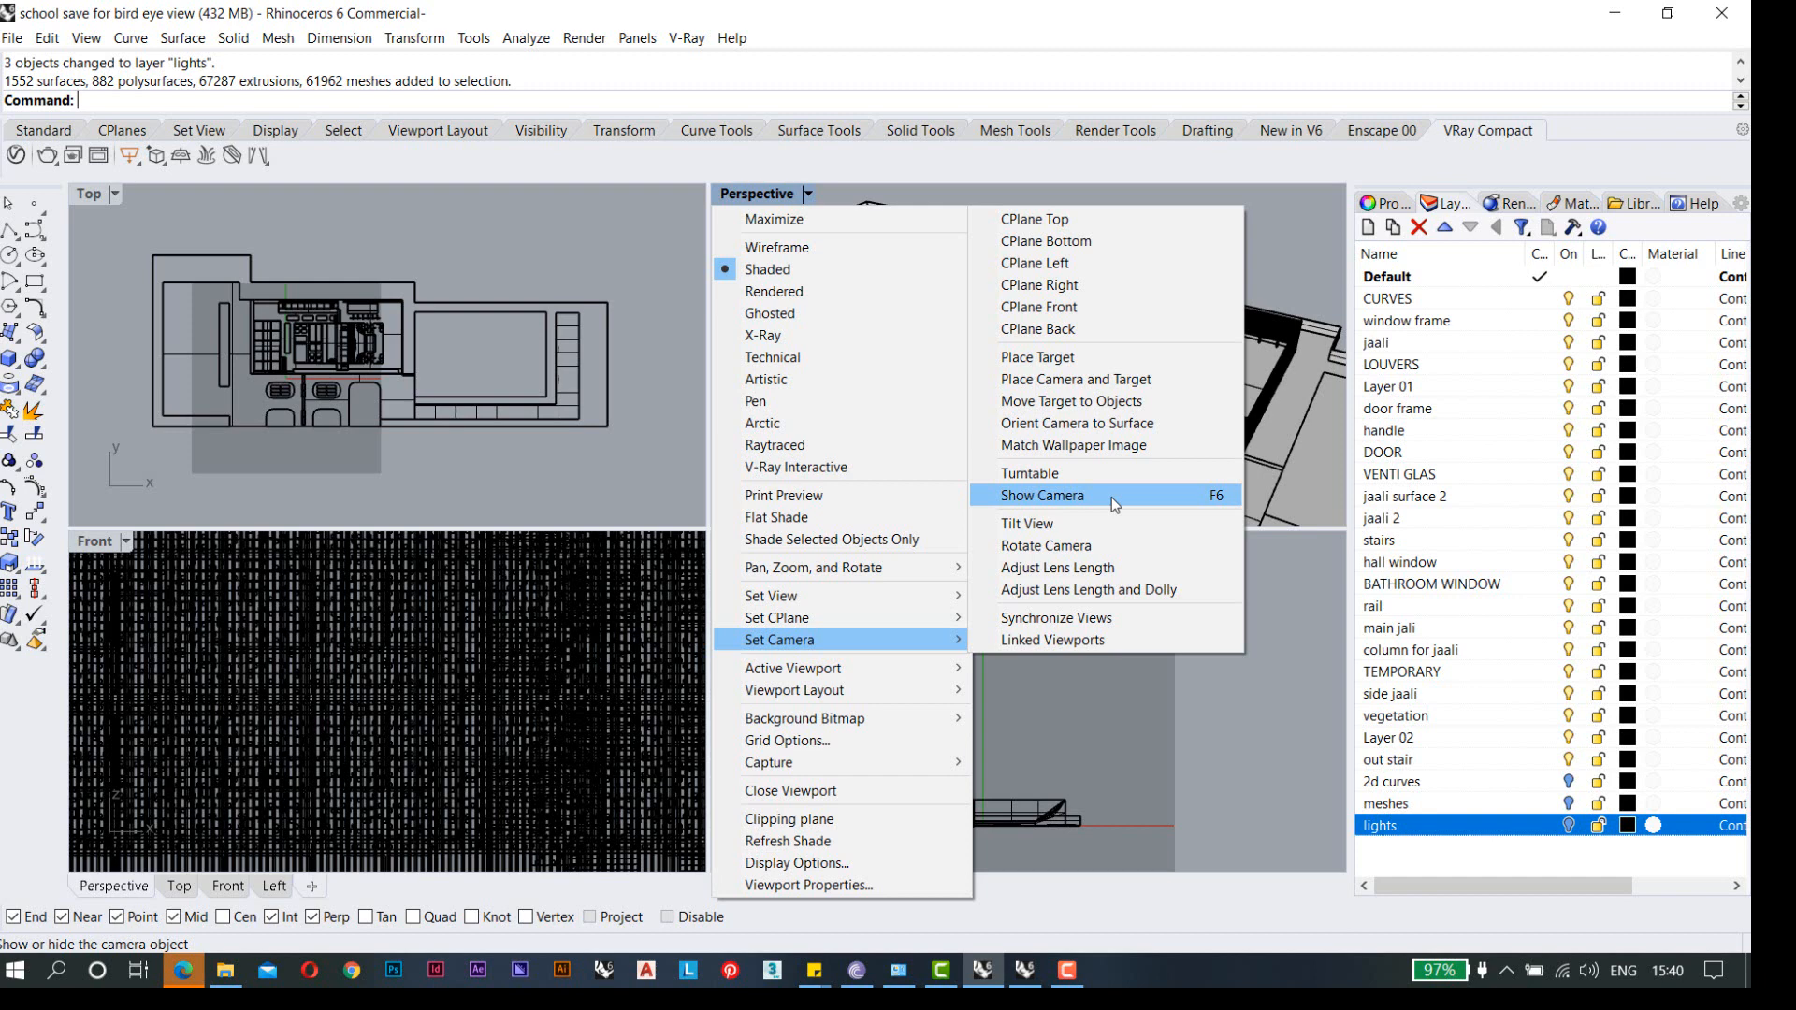
pyautogui.click(79, 198)
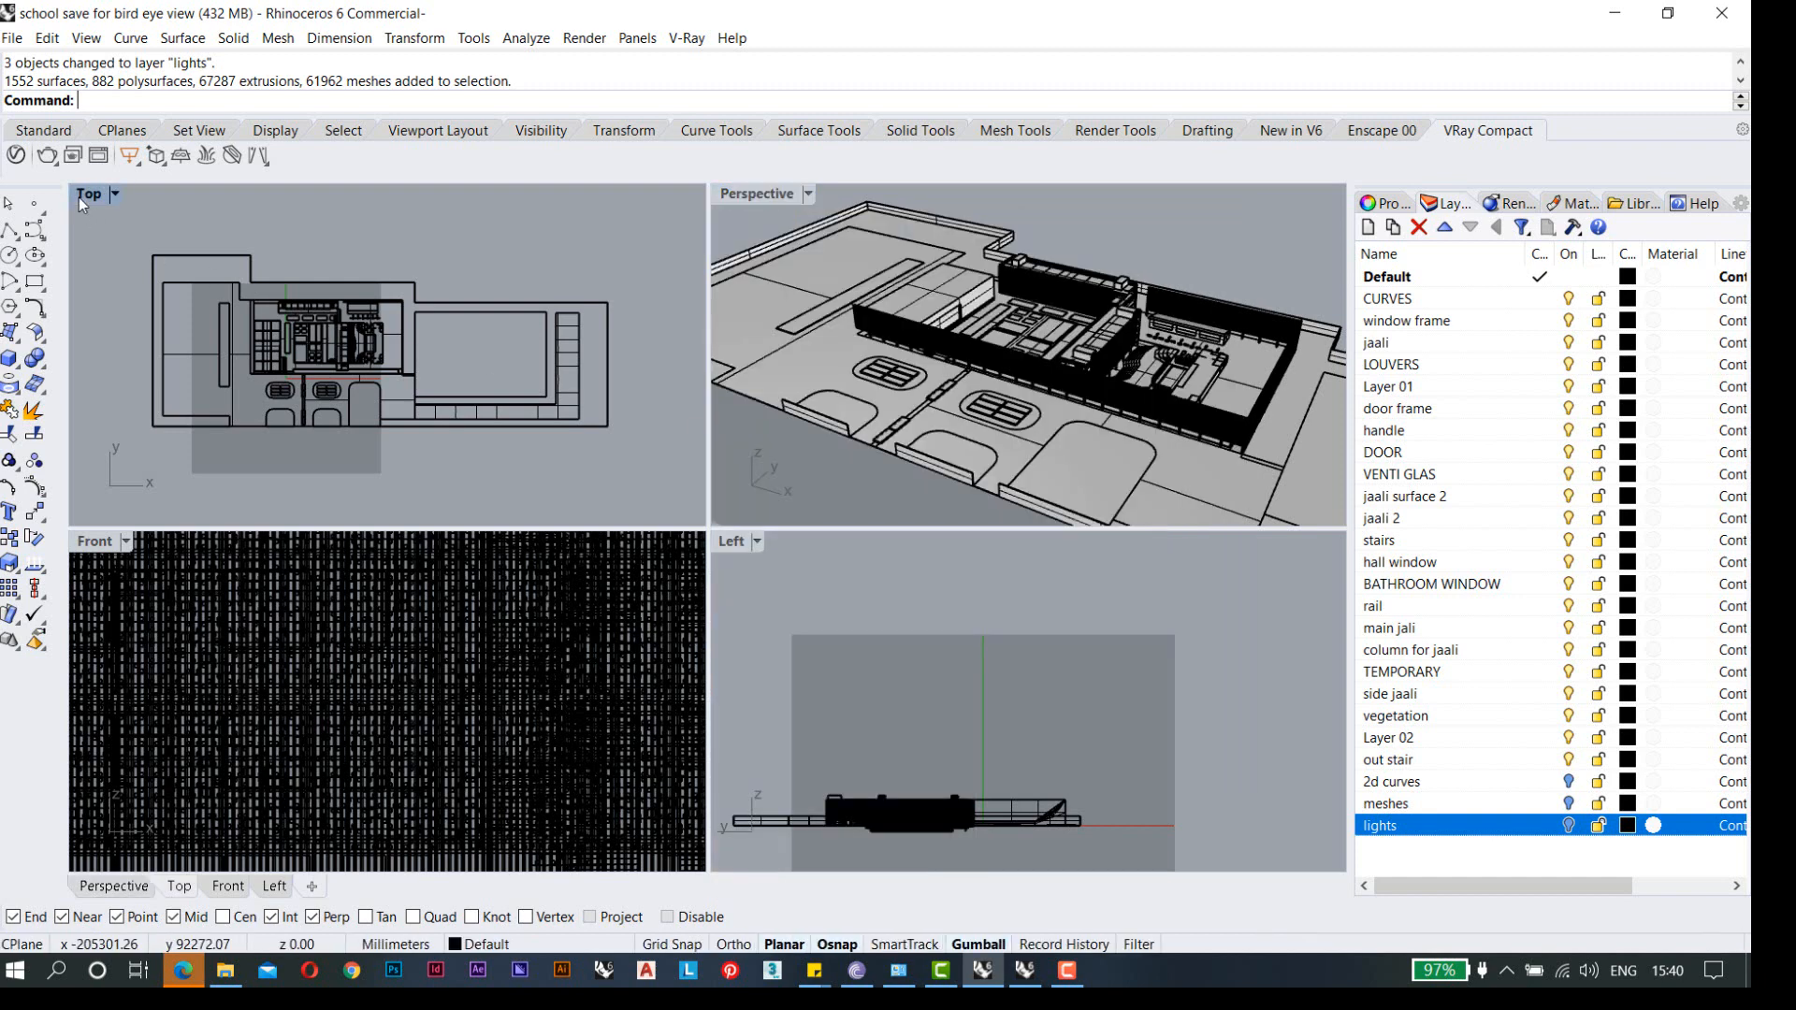
pyautogui.click(79, 198)
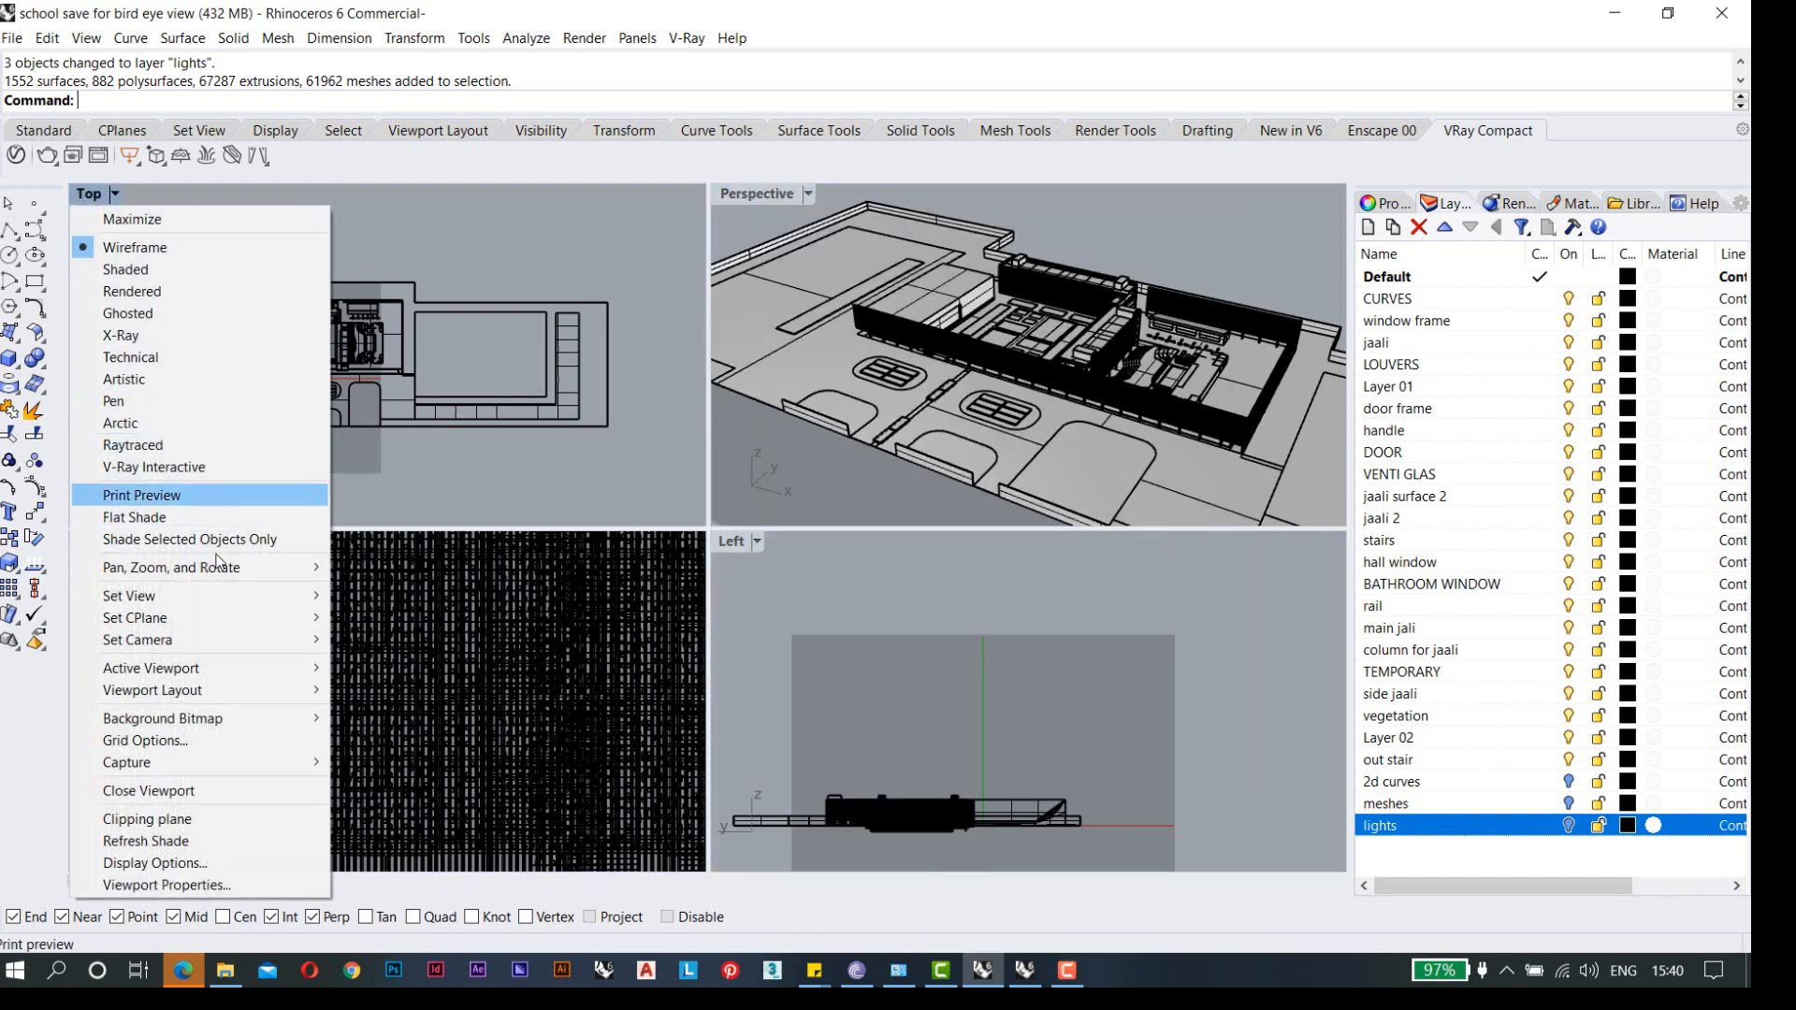
pyautogui.moveTo(248, 649)
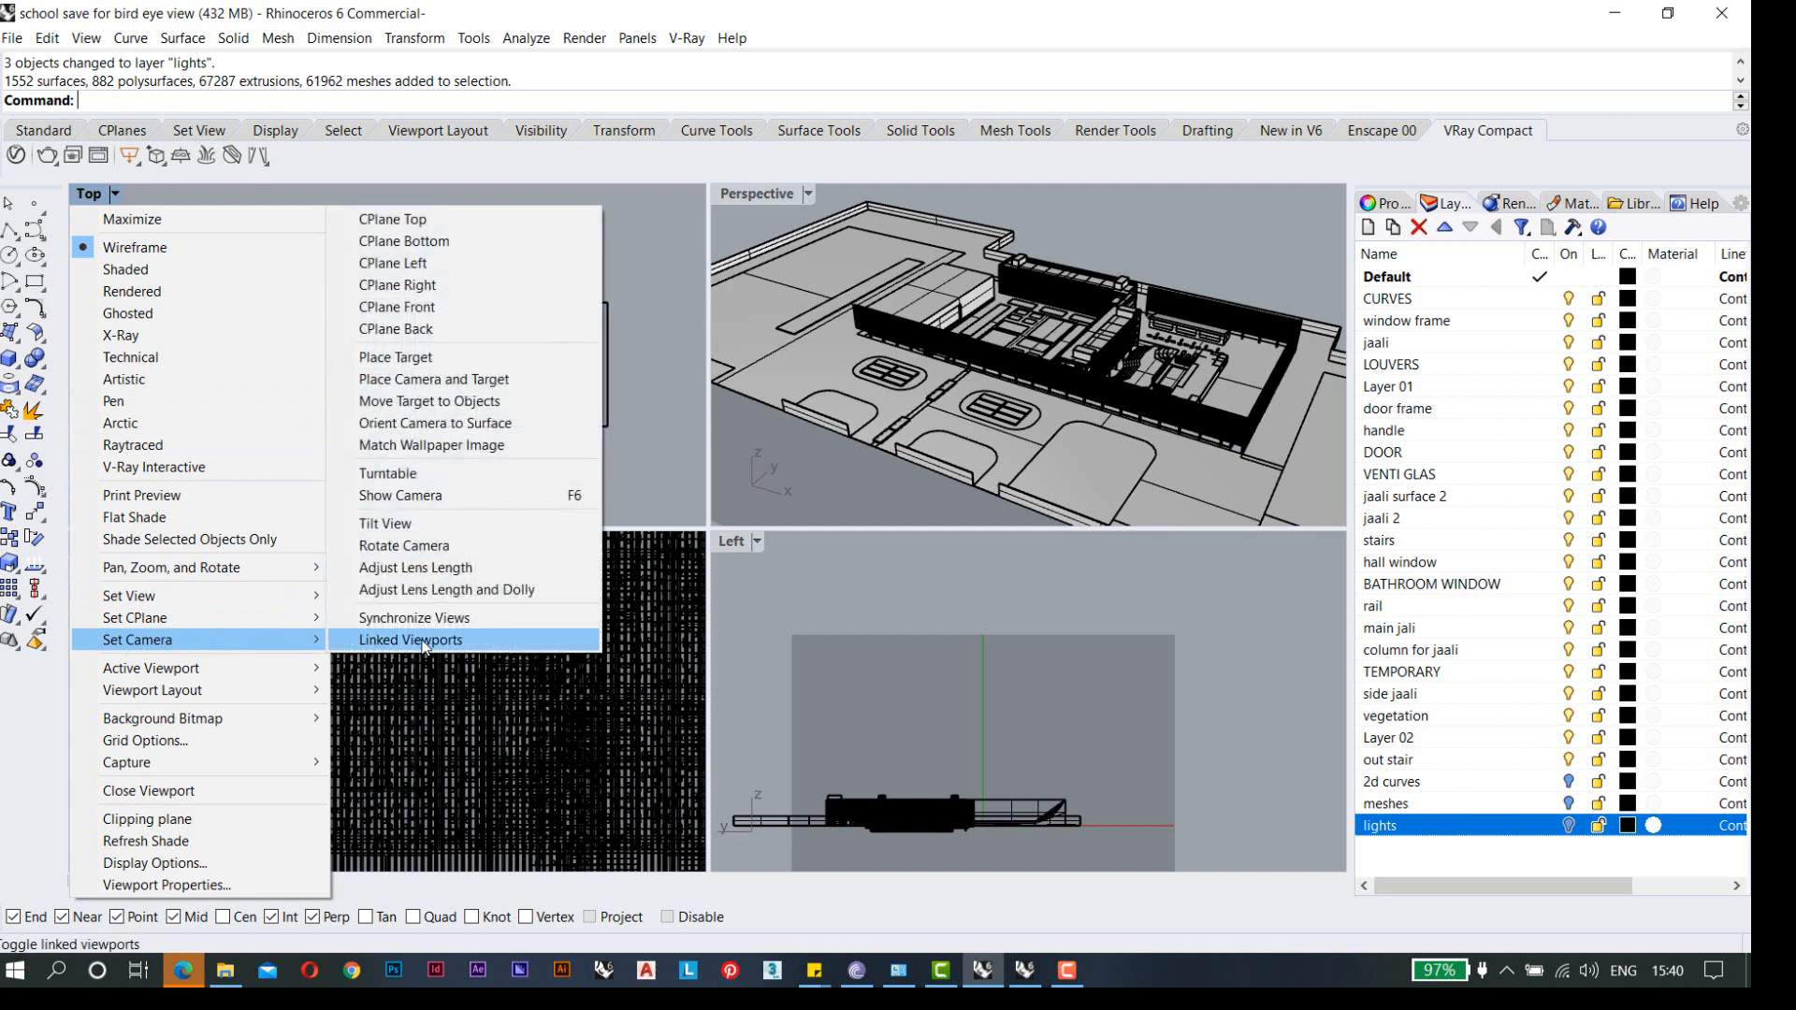
pyautogui.click(479, 501)
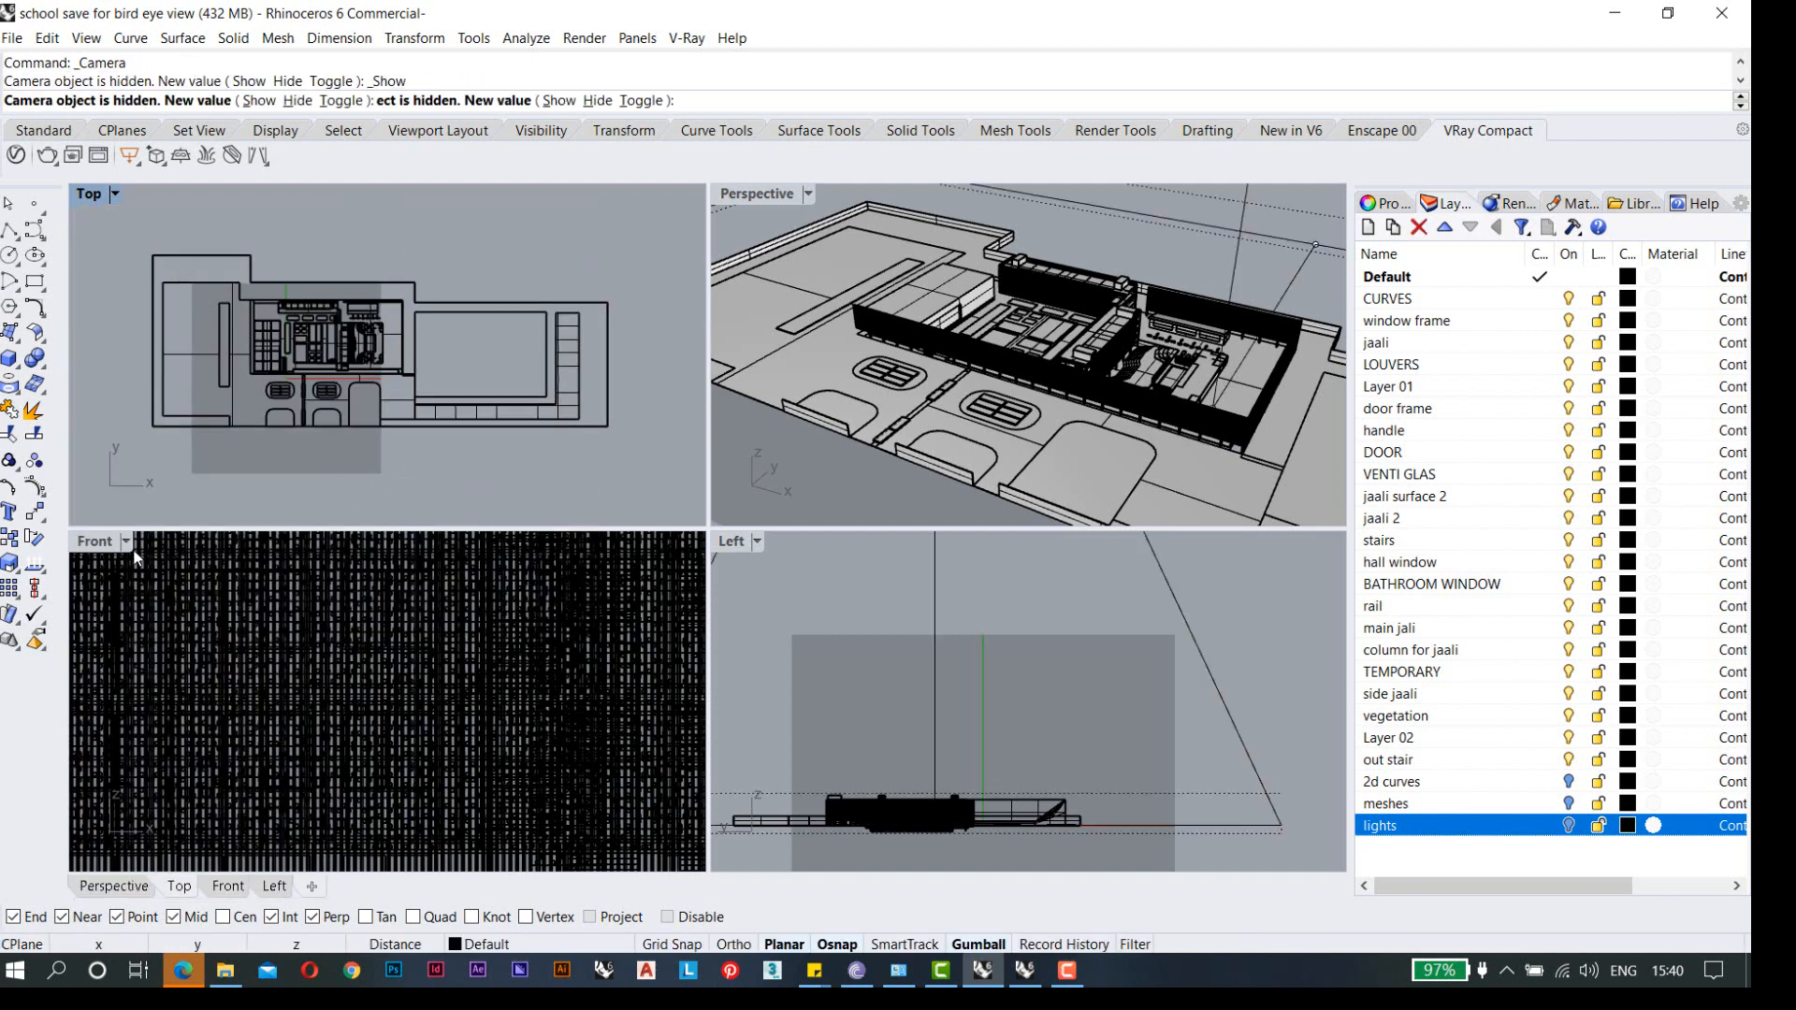
# - Examine the Top view's camera cone over the model in the Front and Perspective views
pyautogui.doubleClick(103, 542)
pyautogui.scroll(-5, 522, 584)
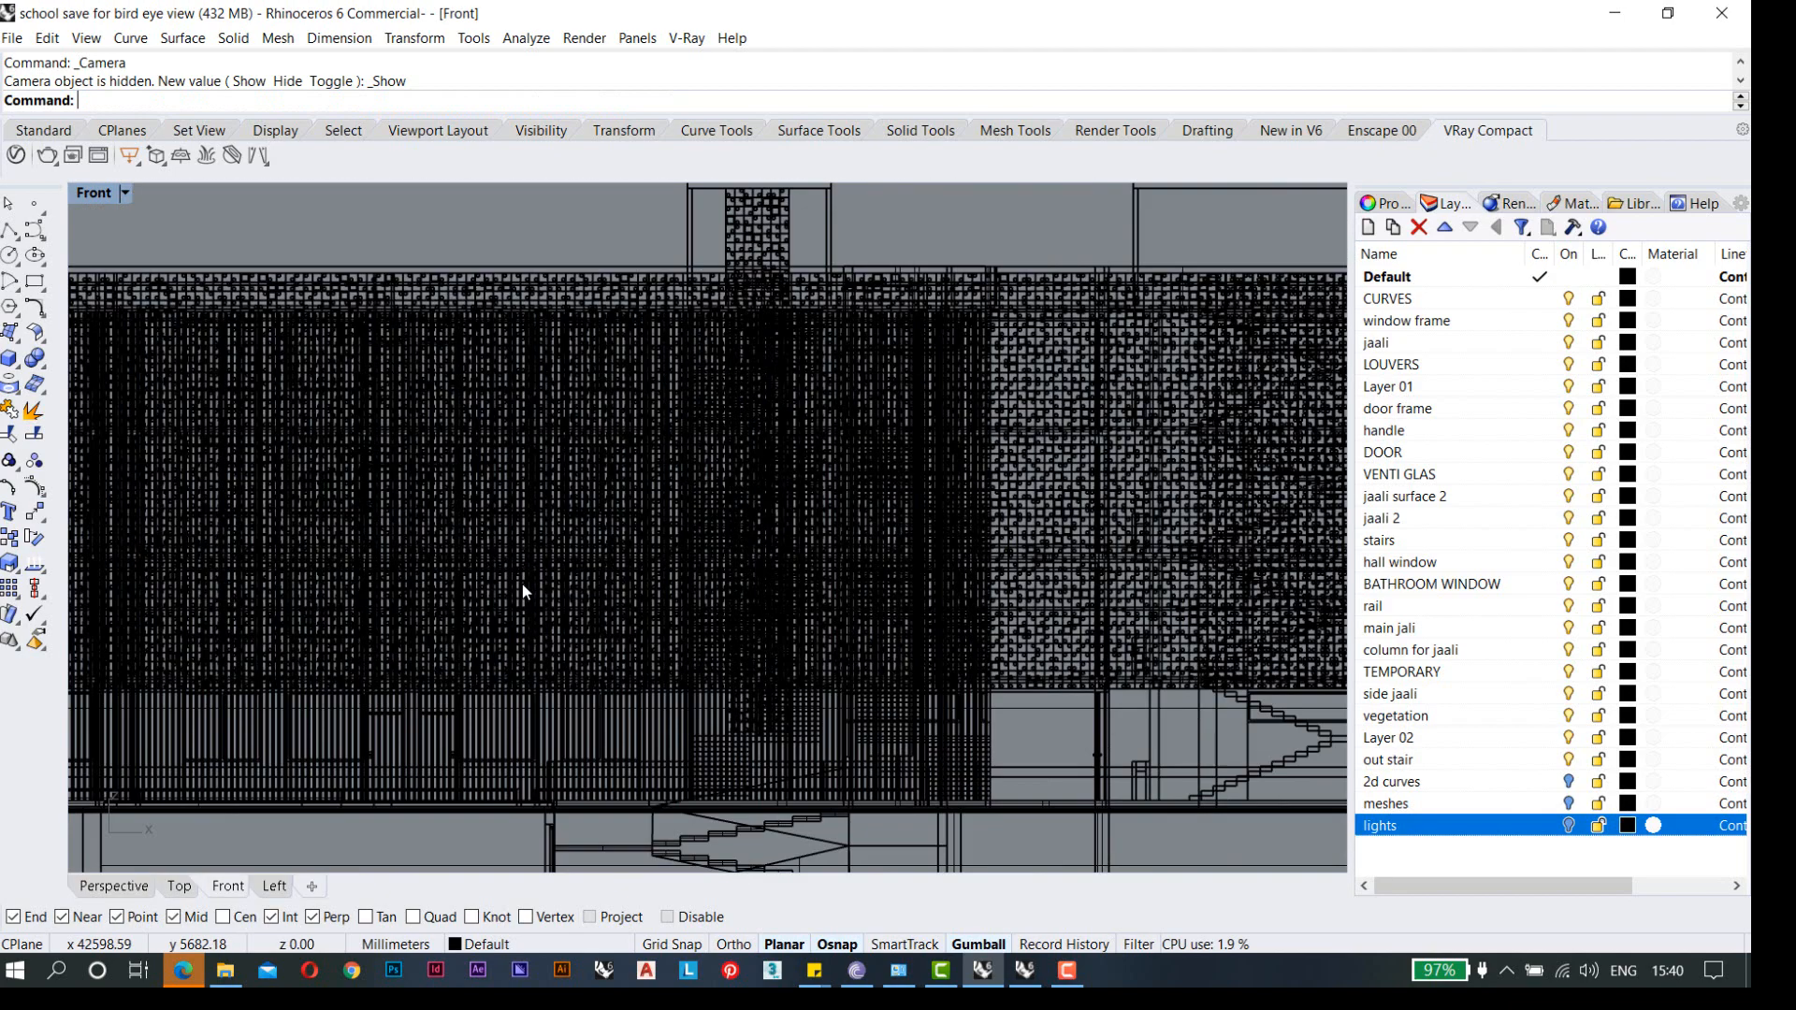
pyautogui.scroll(-5, 533, 585)
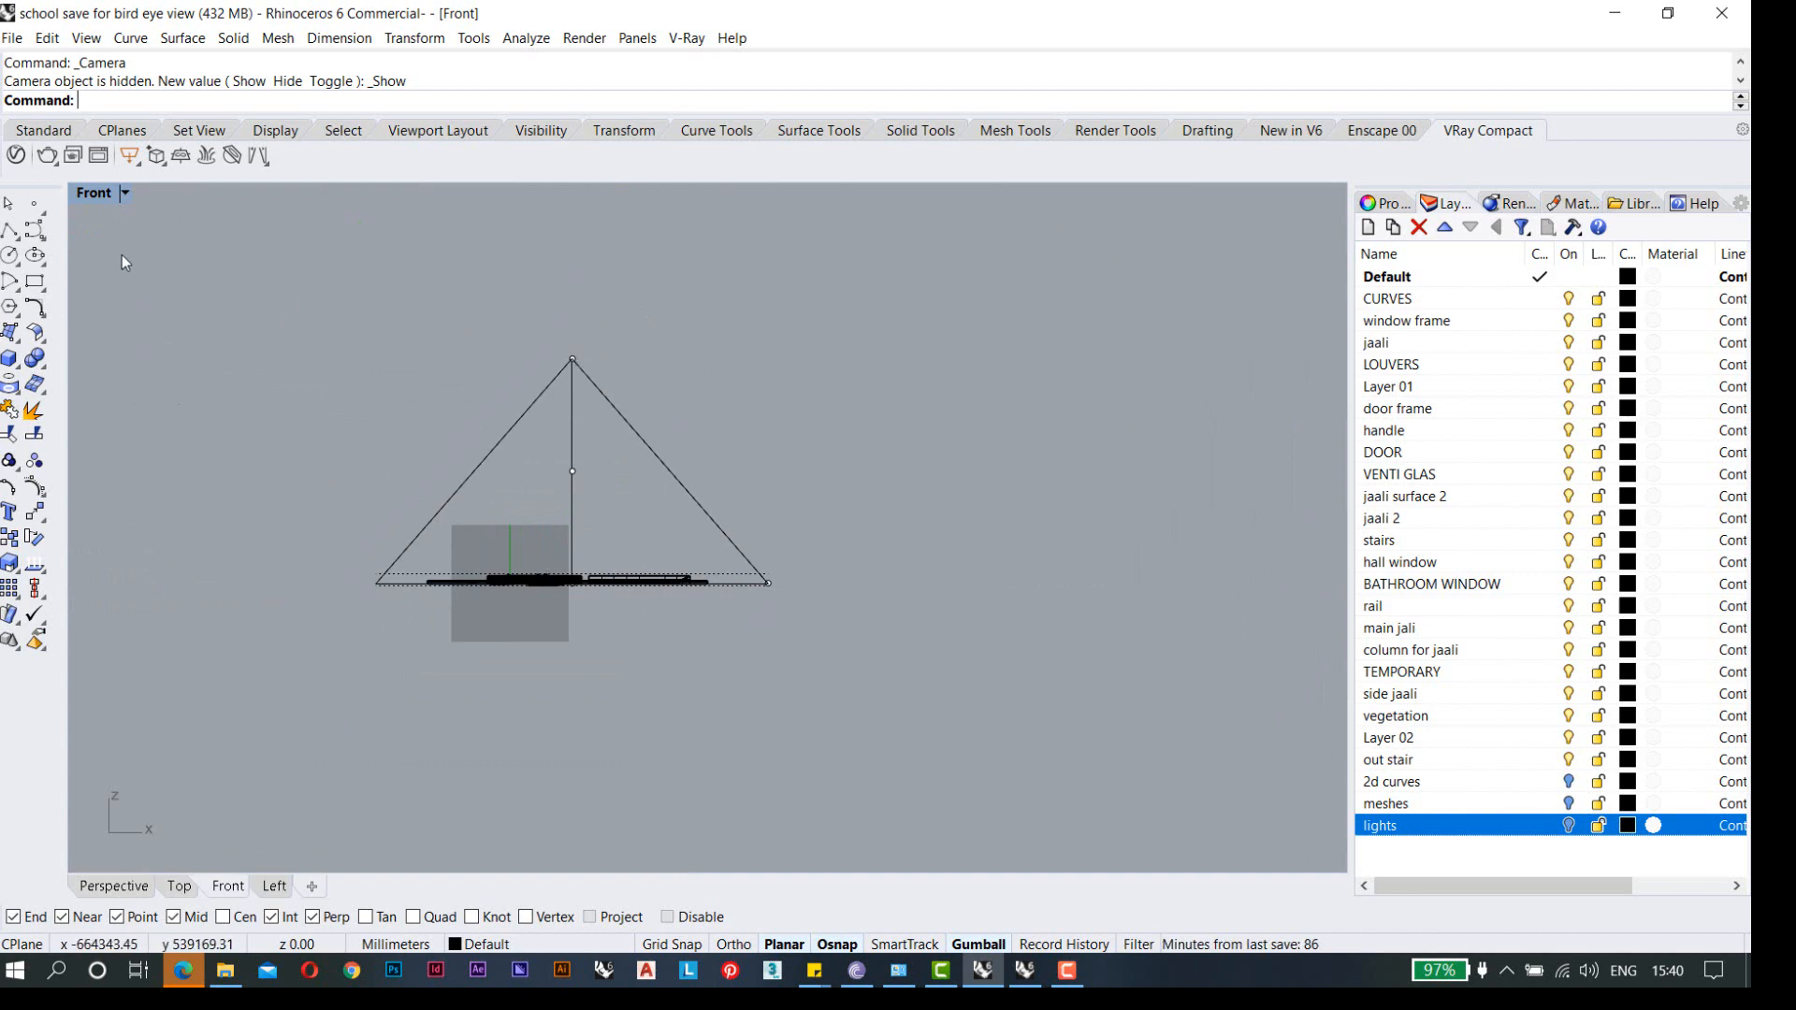
pyautogui.doubleClick(94, 196)
pyautogui.scroll(-8, 957, 385)
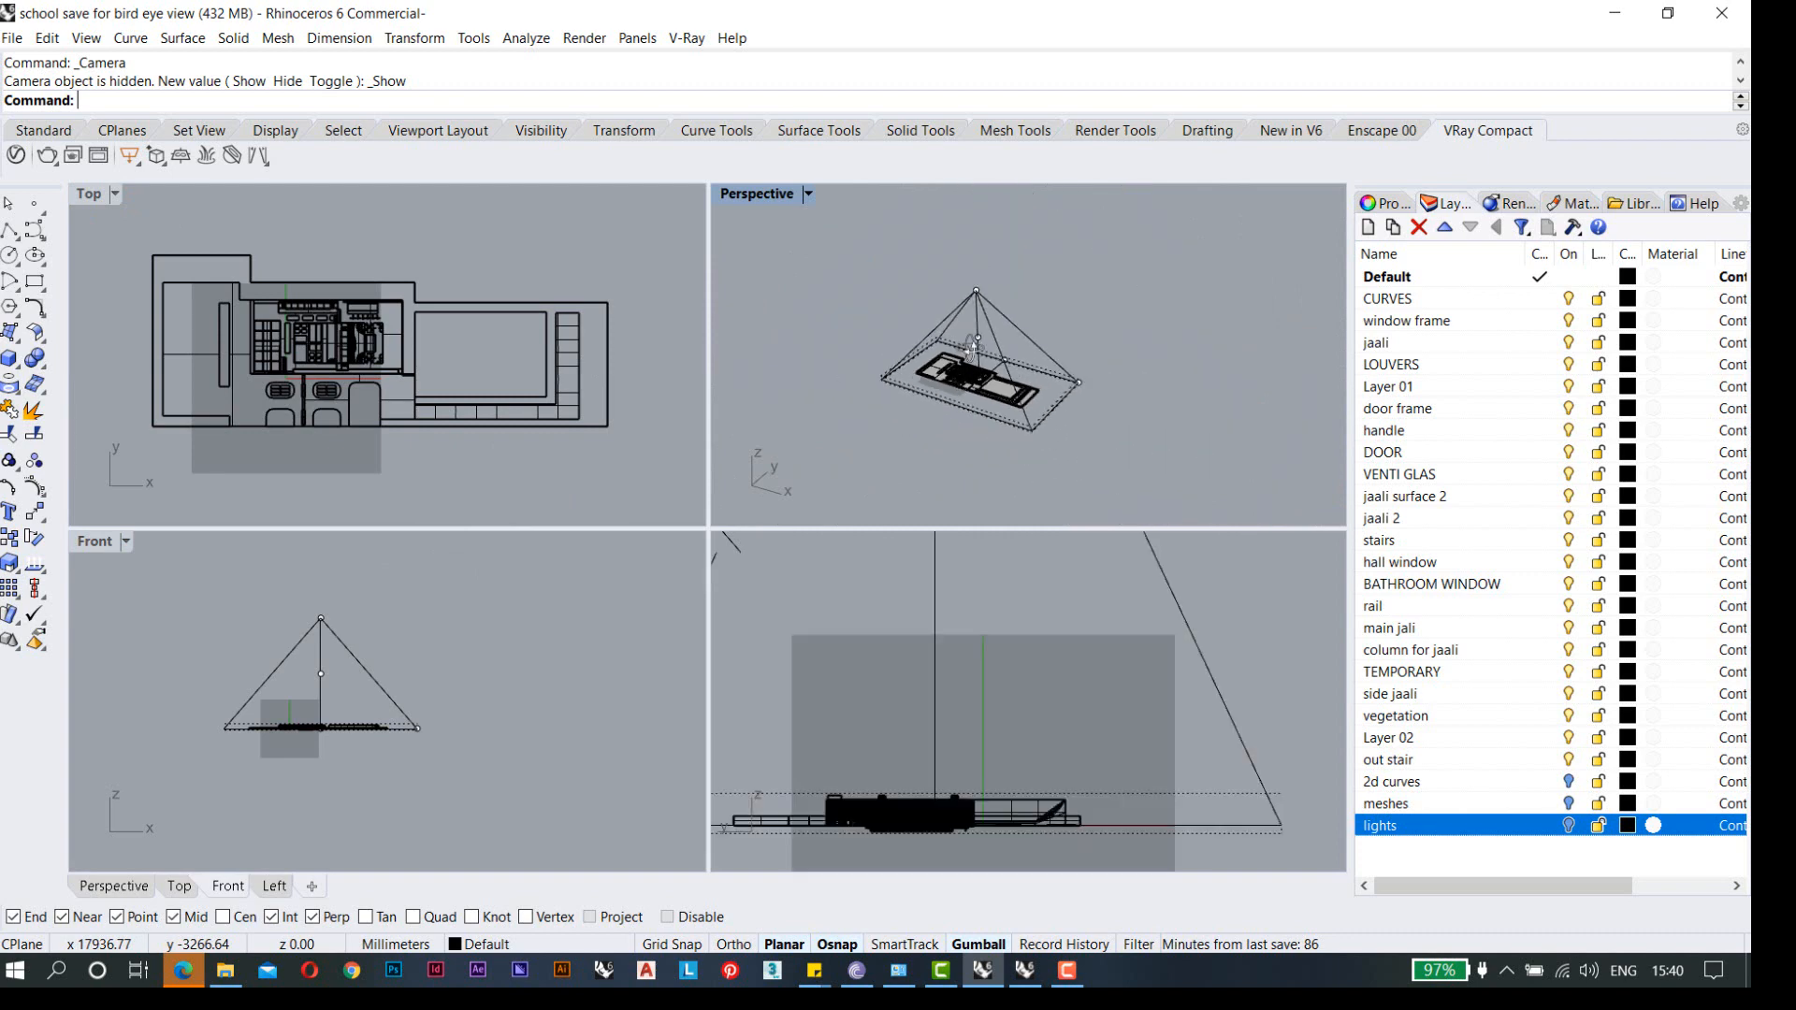
pyautogui.scroll(3, 984, 322)
pyautogui.moveTo(985, 323); pyautogui.dragTo(990, 306, button='right')
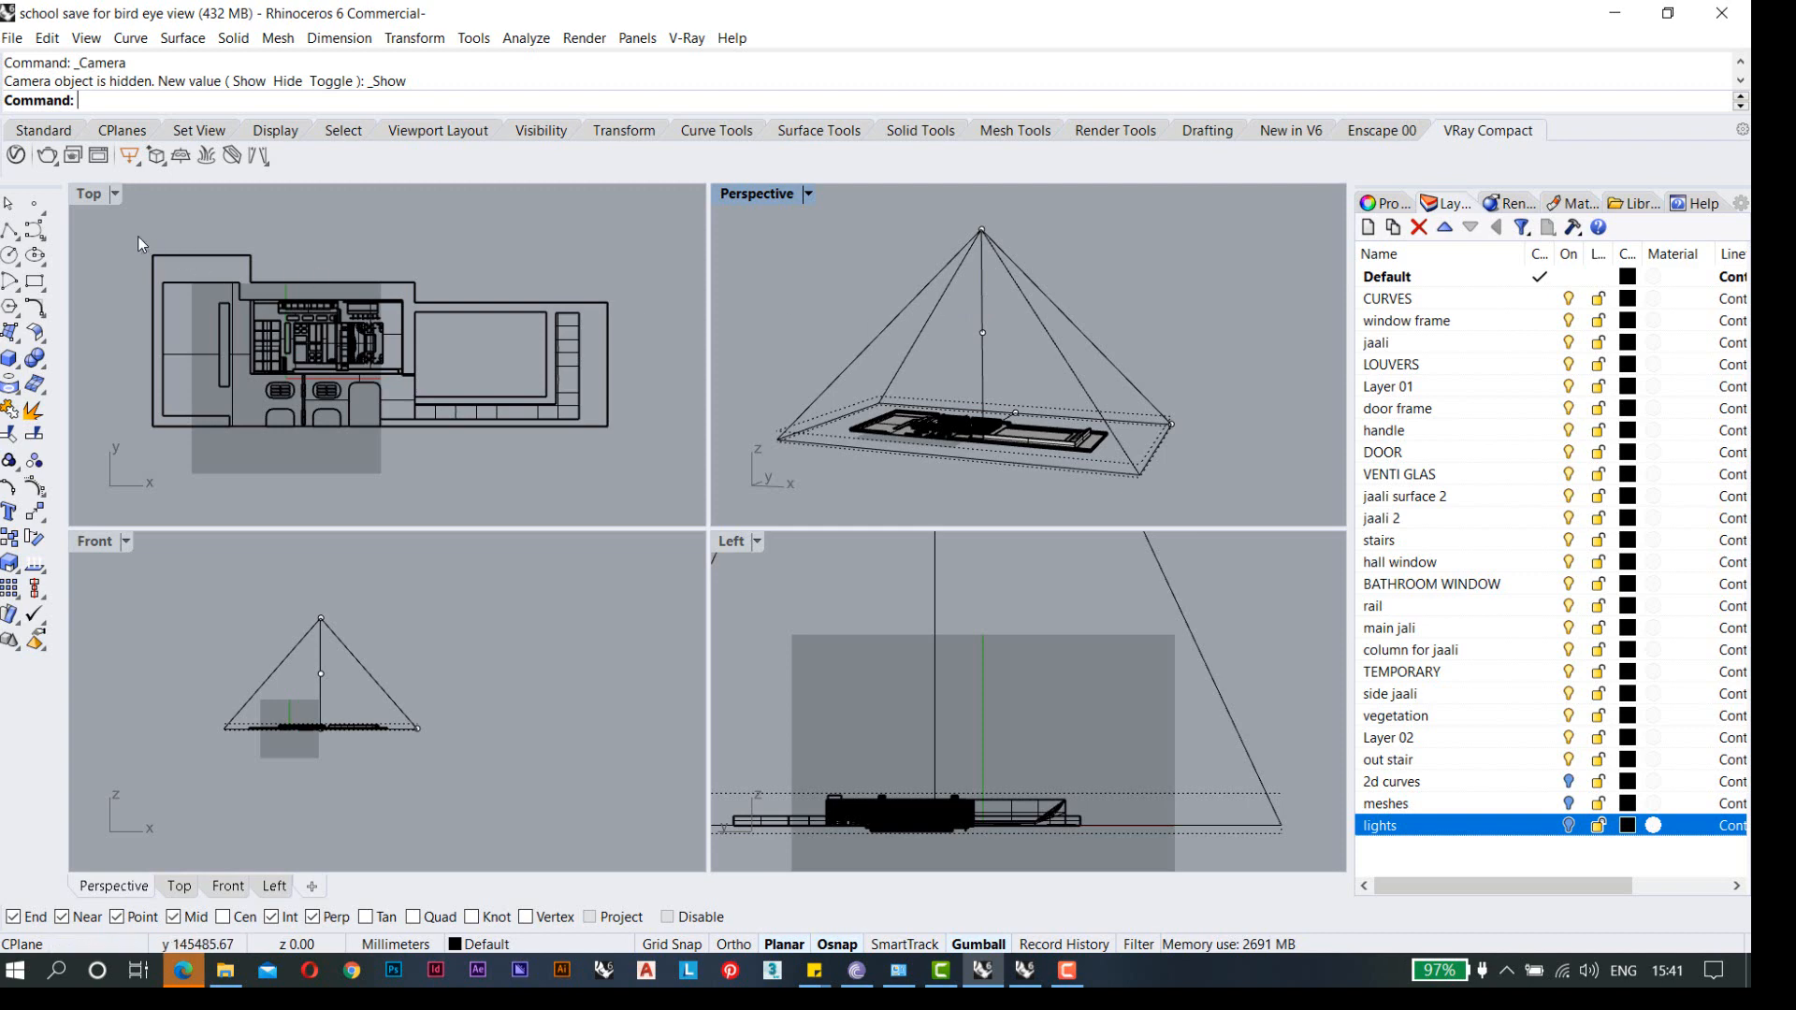
# - Hide the Top view's camera
pyautogui.click(91, 195)
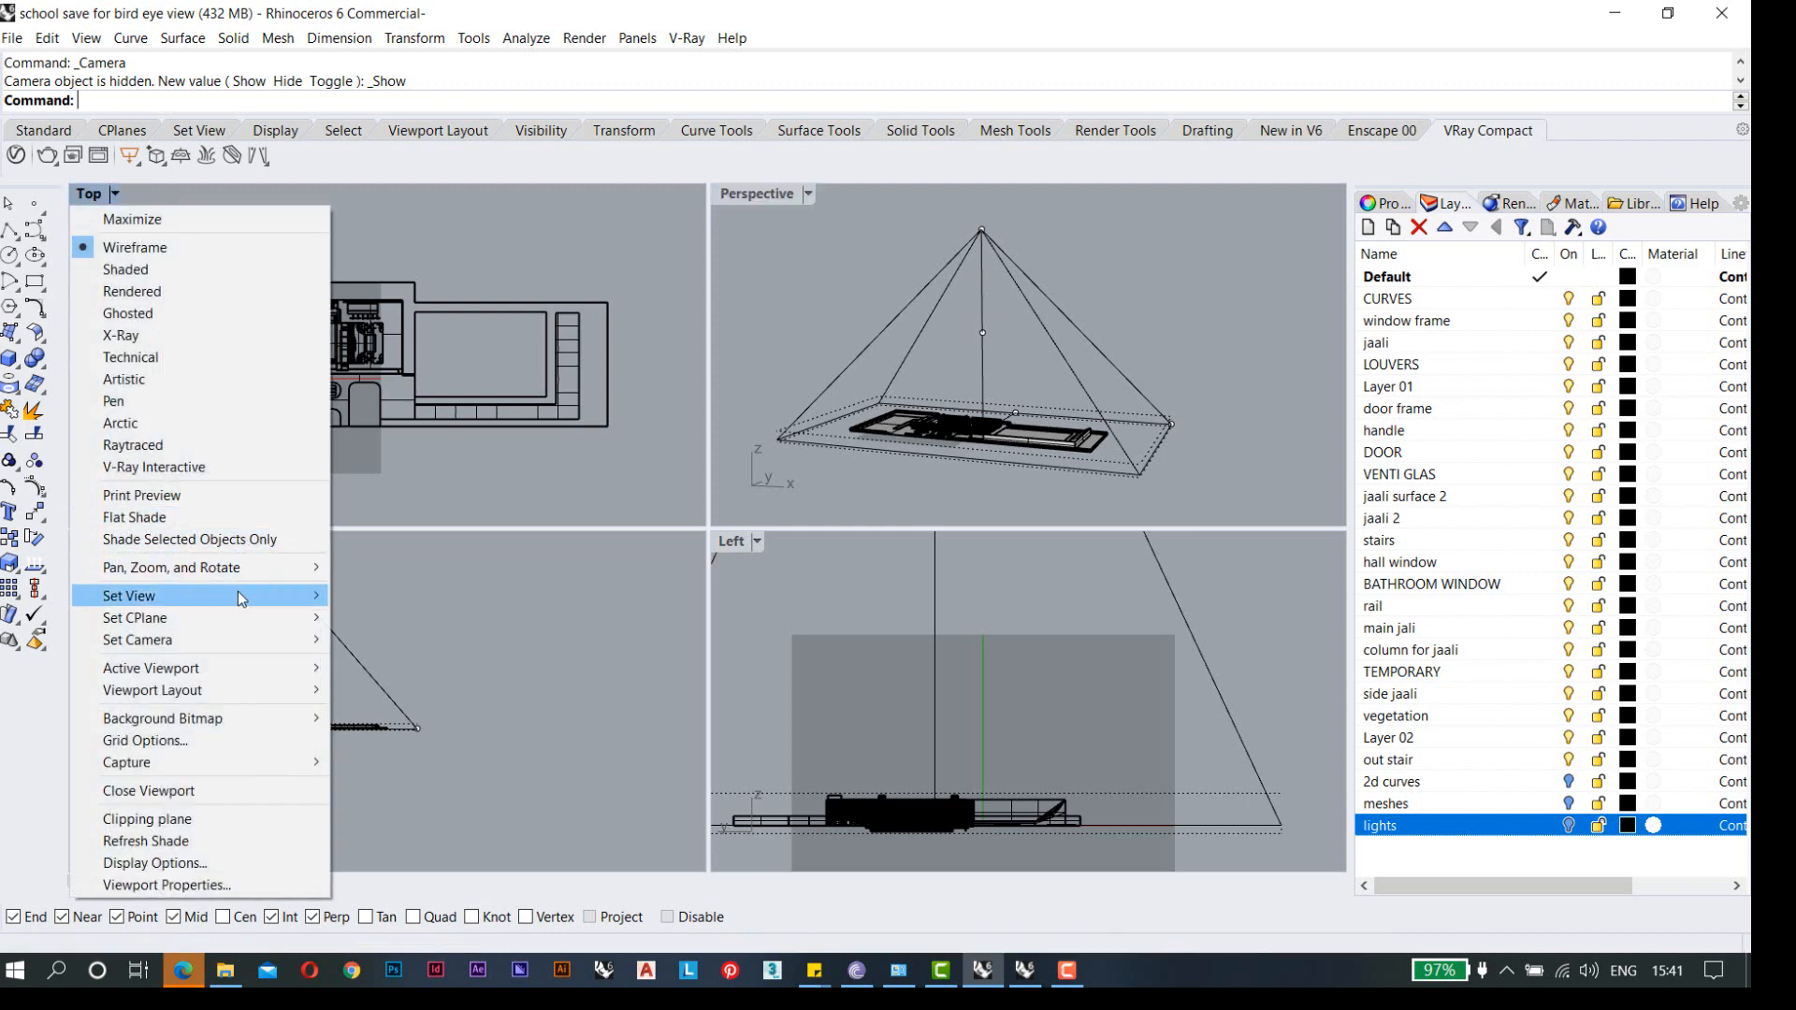
pyautogui.moveTo(315, 645)
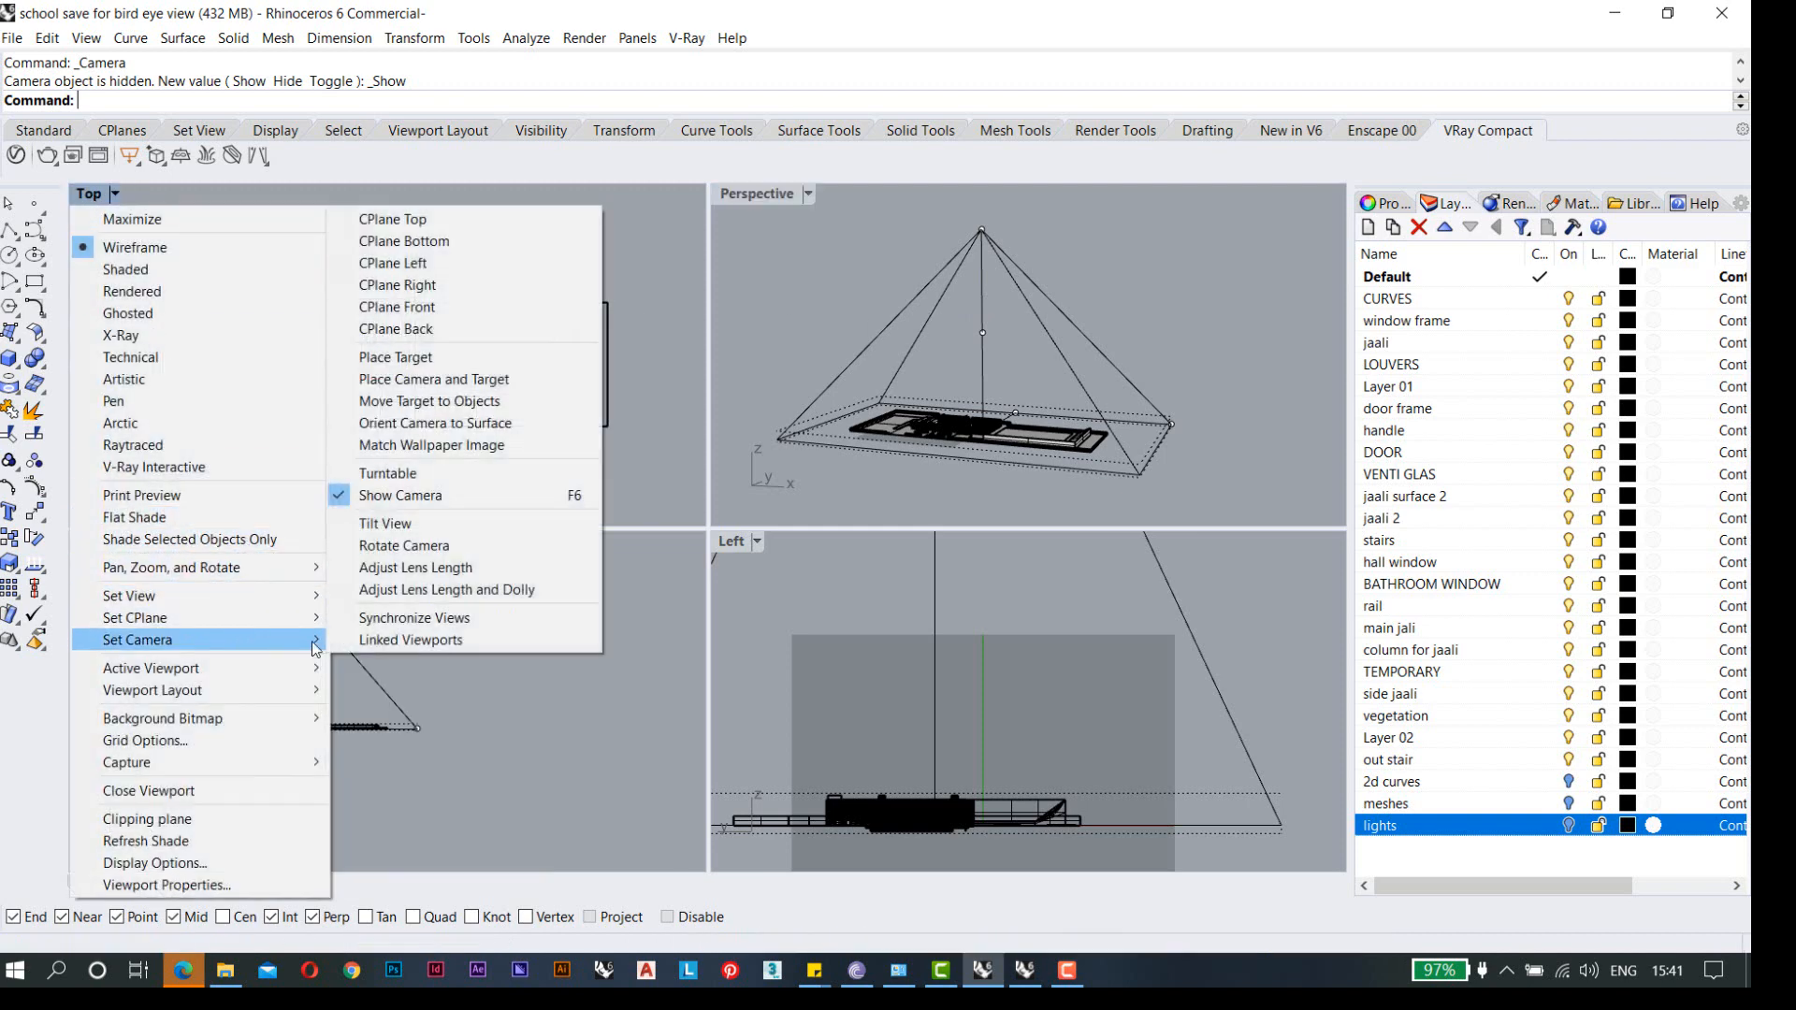
pyautogui.click(450, 506)
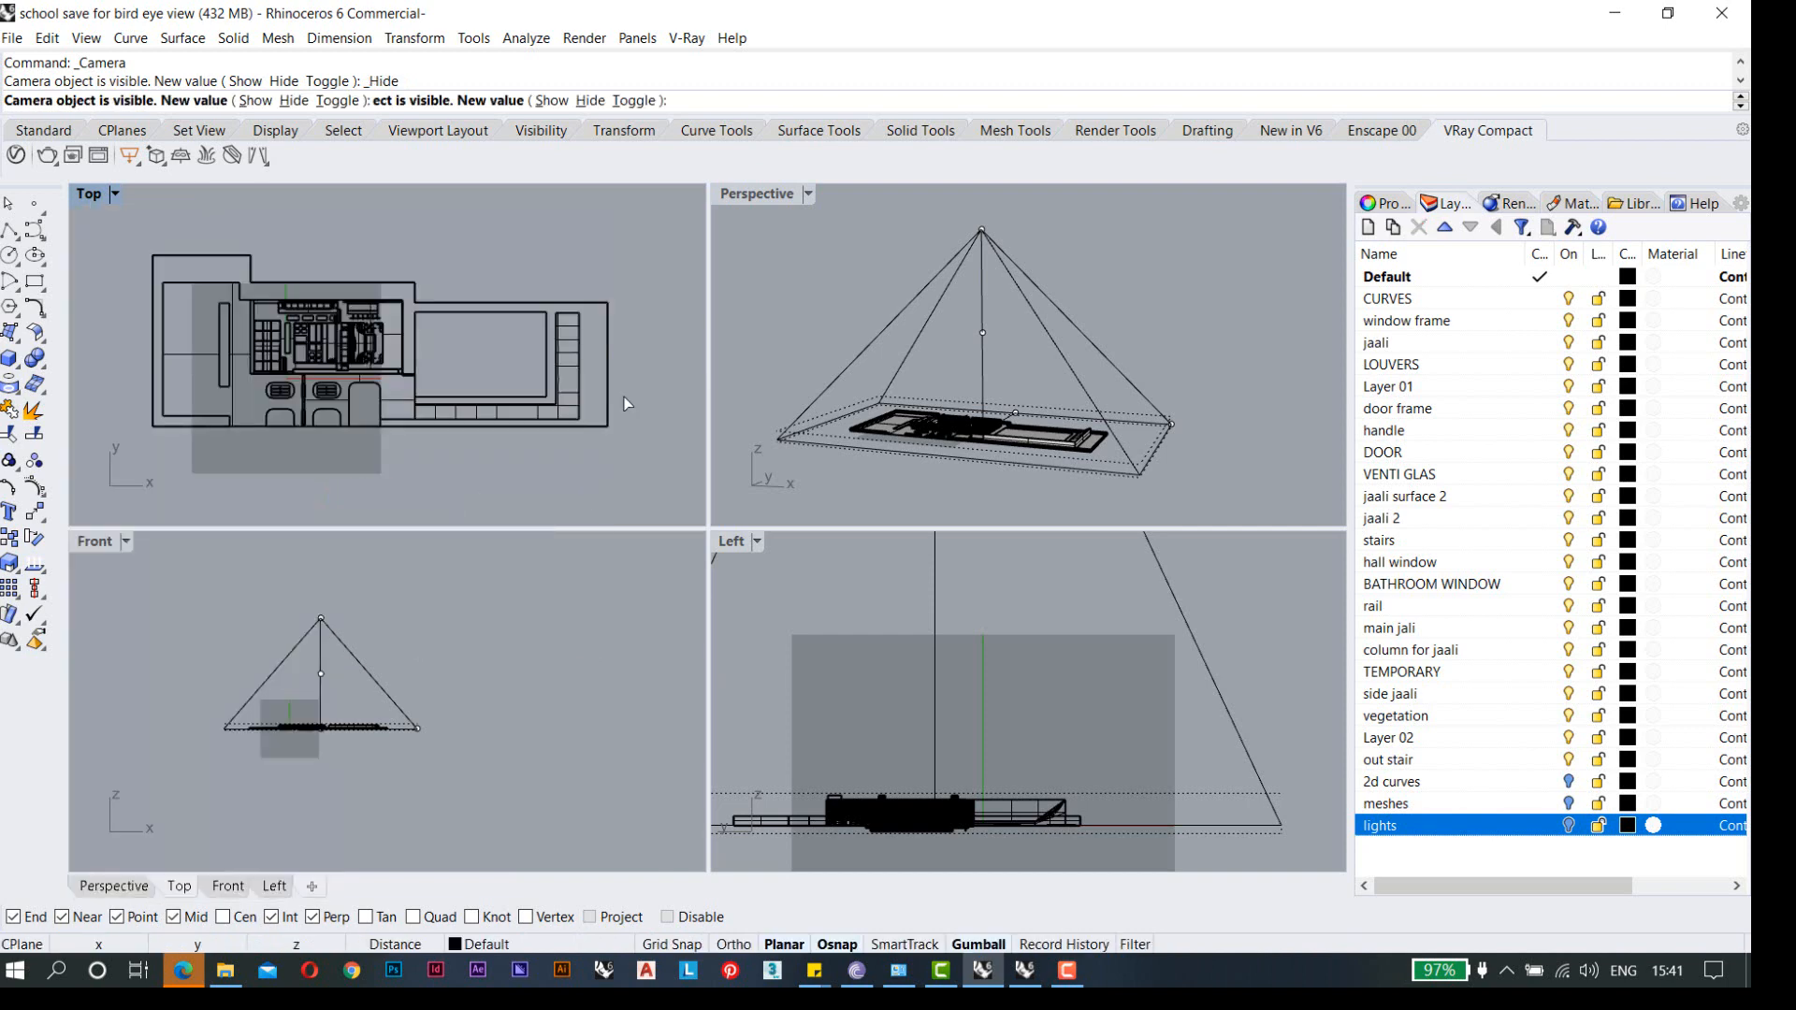
# - Show the Perspective view's camera so its whole cone can be seen in the Front, Left and Top views
pyautogui.click(753, 195)
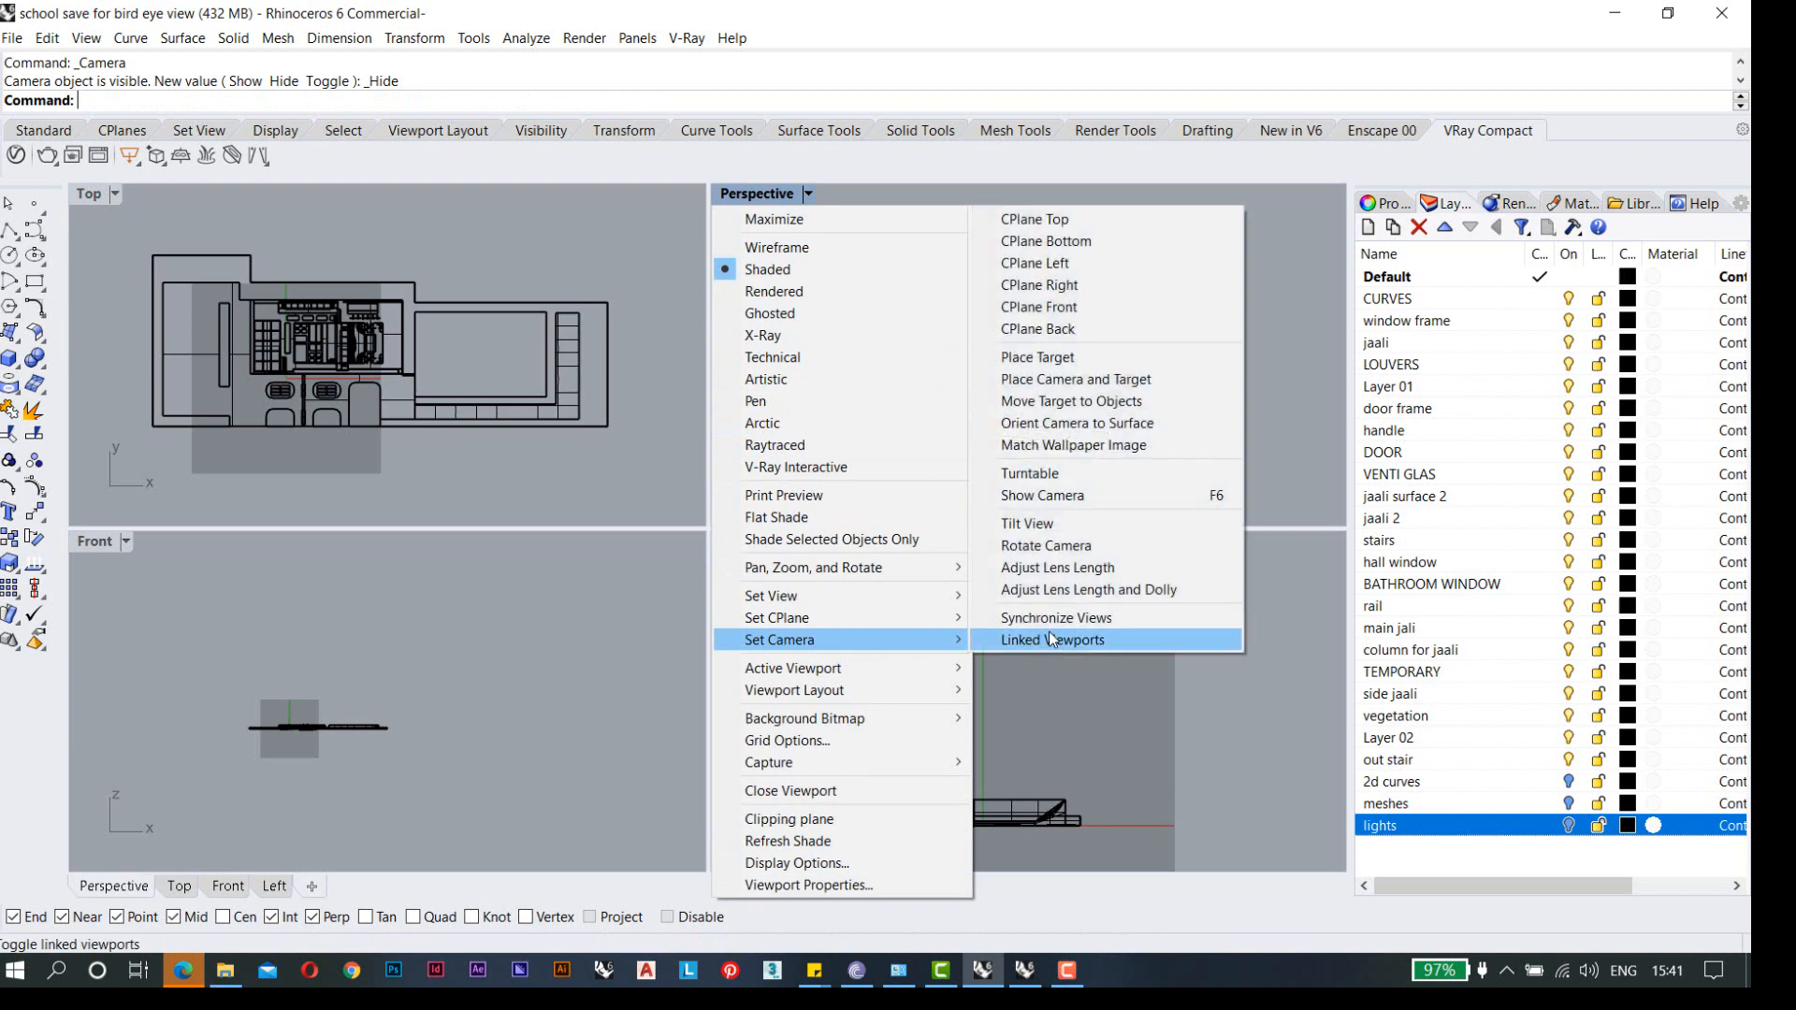
pyautogui.click(1061, 498)
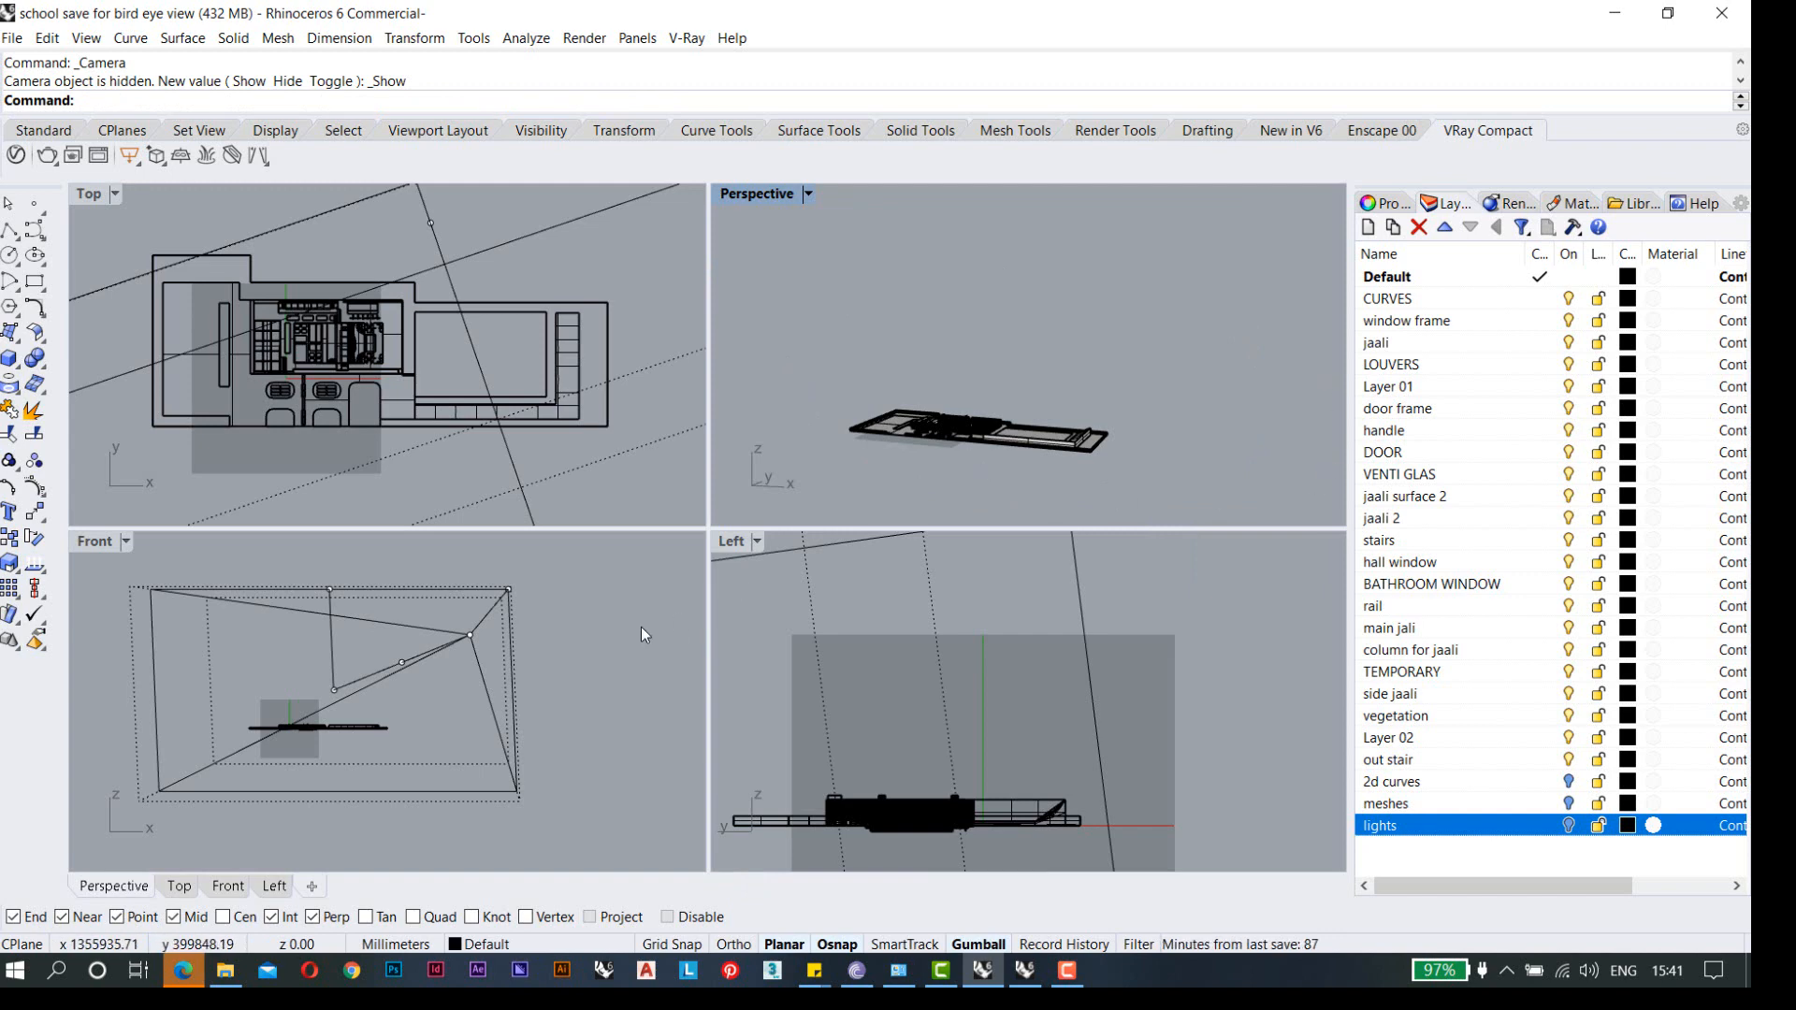
pyautogui.scroll(-4, 353, 682)
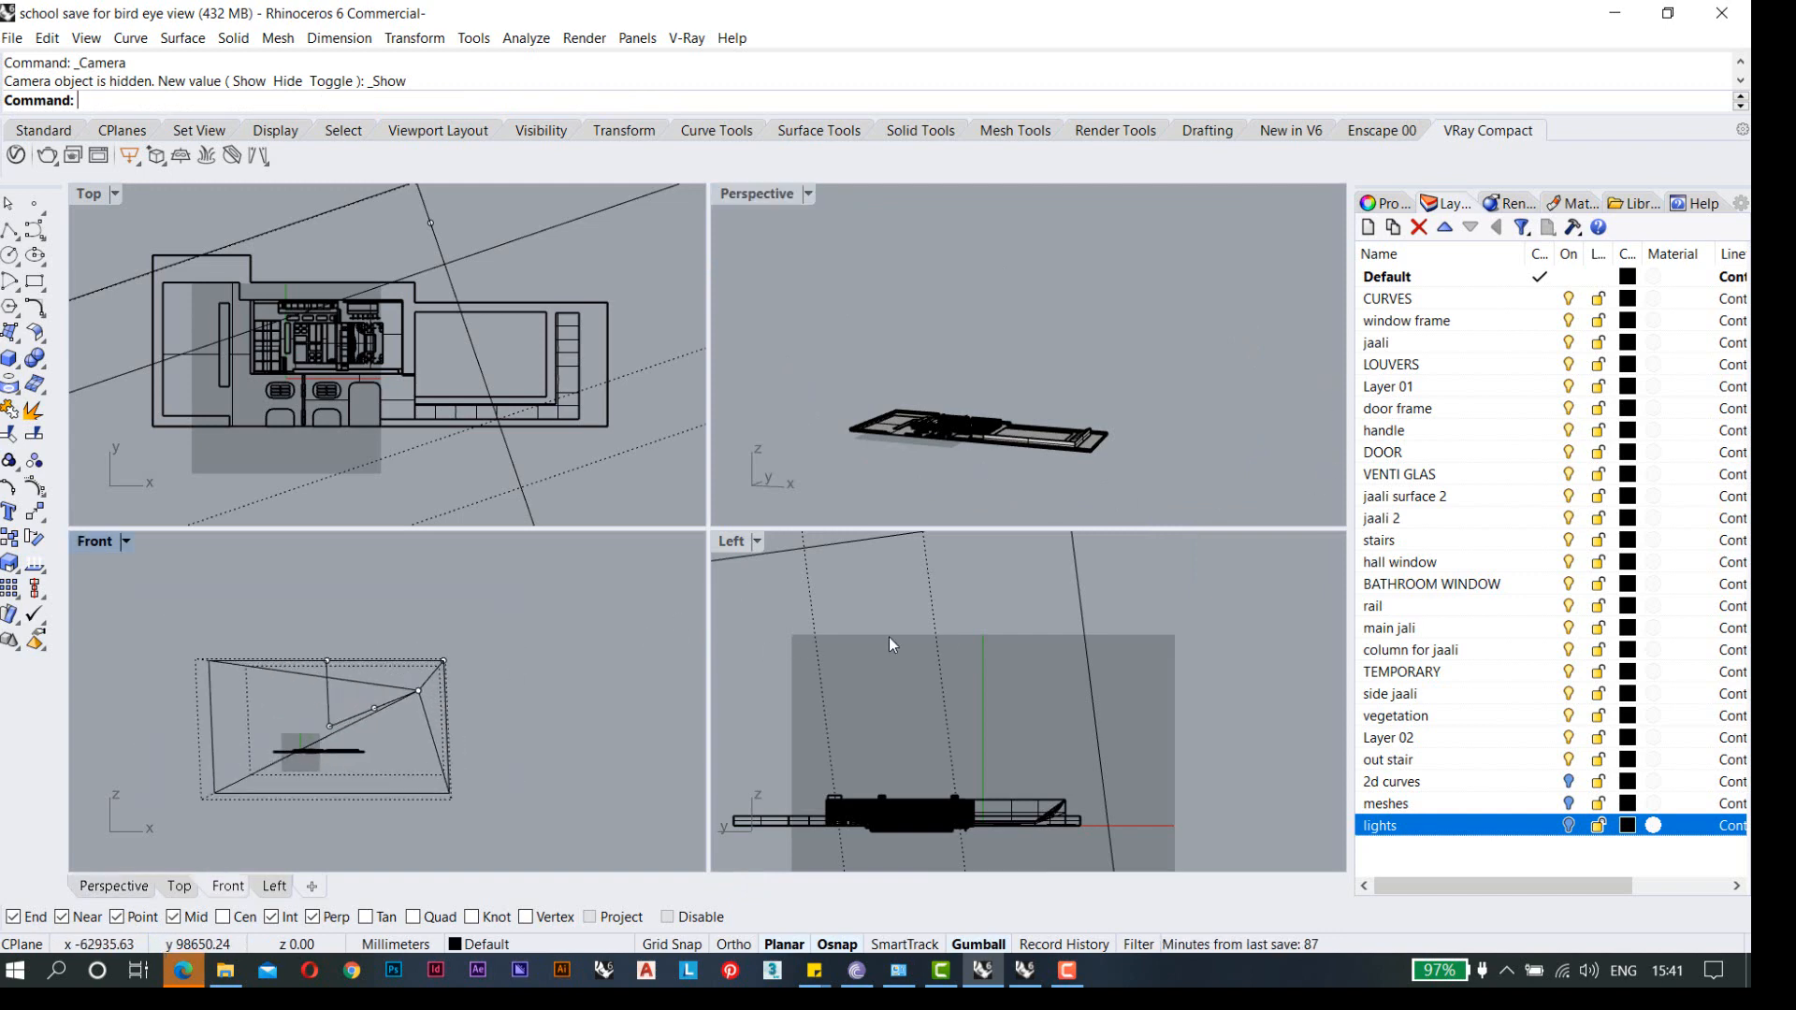
pyautogui.scroll(-7, 951, 636)
pyautogui.scroll(-4, 346, 307)
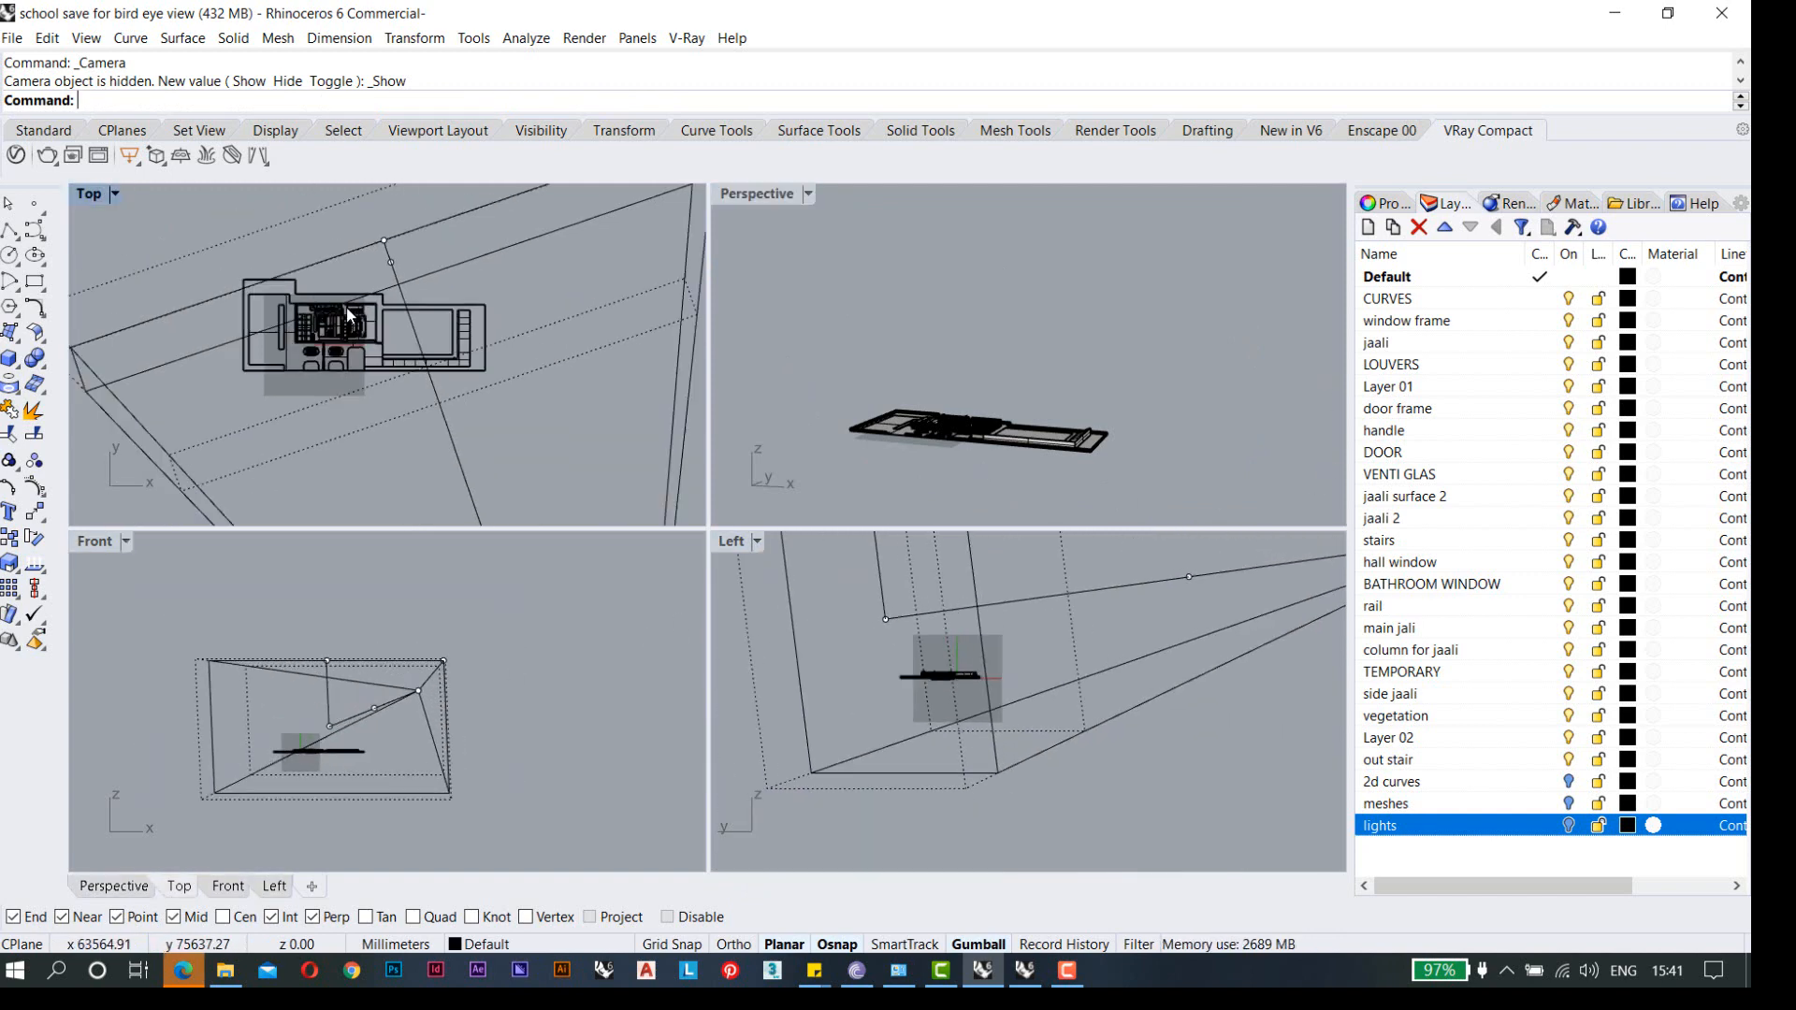
pyautogui.scroll(-5, 346, 306)
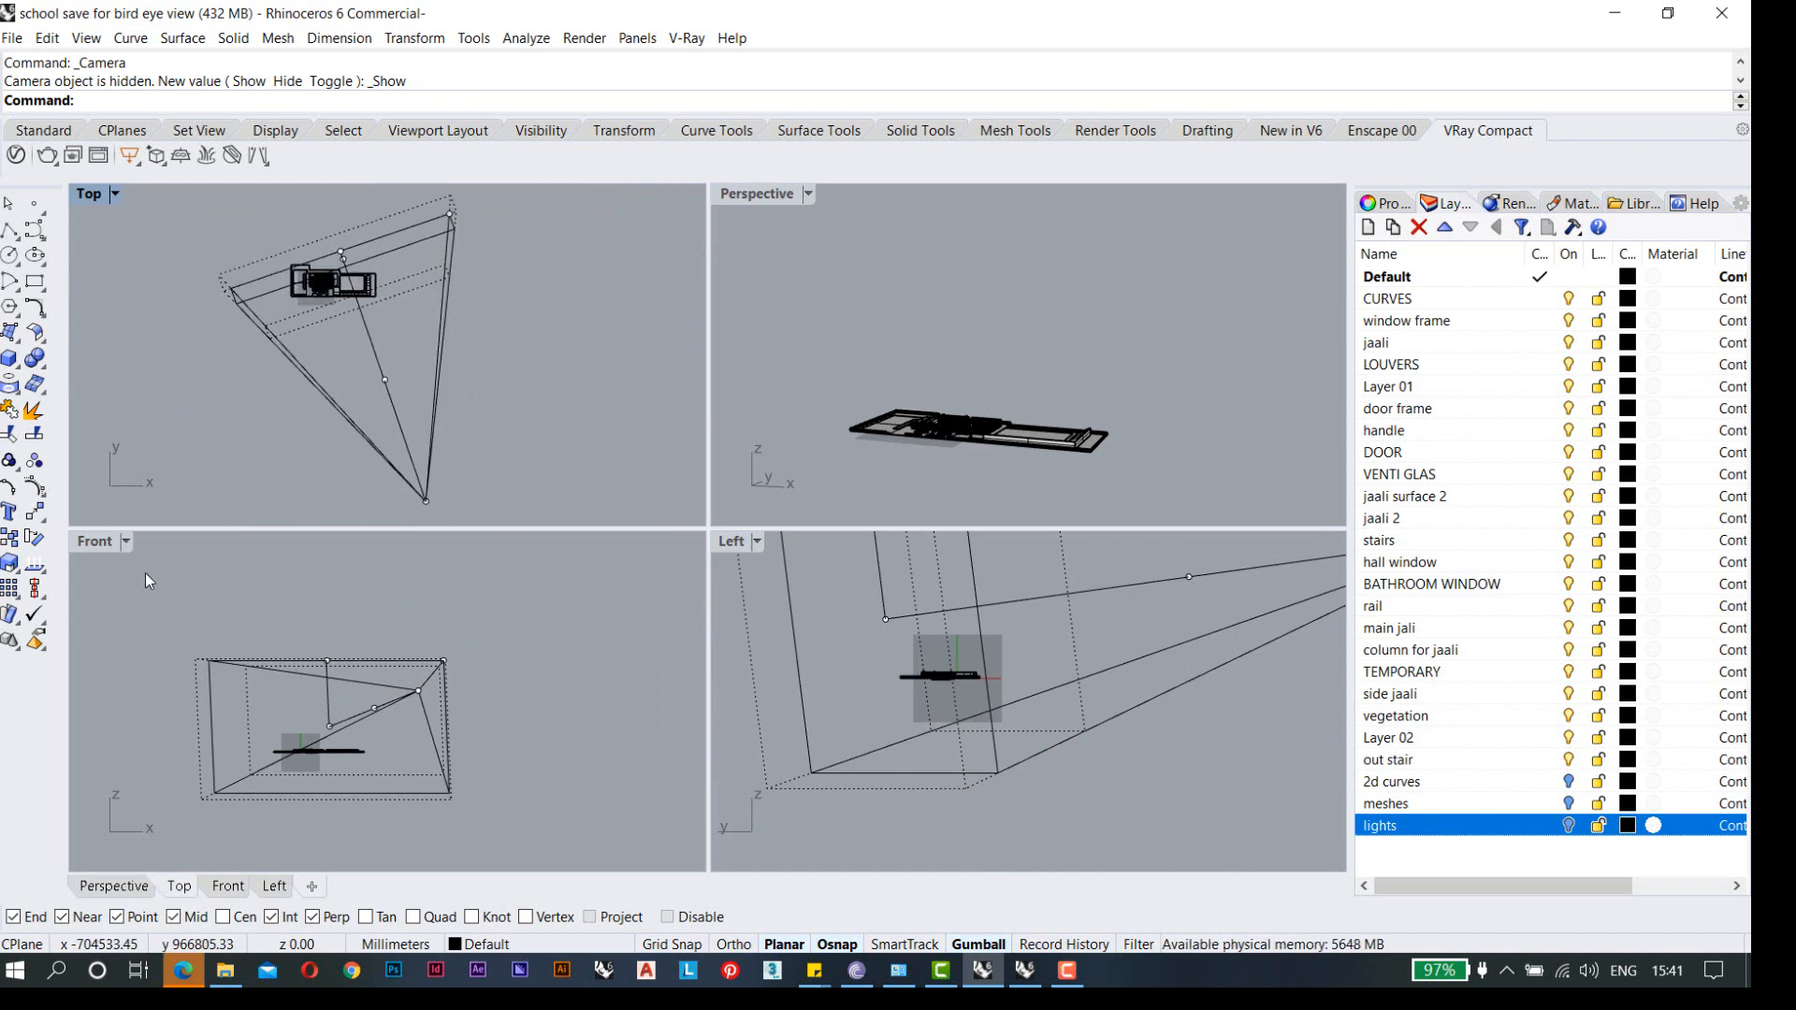
# - In the Front view, move the Perspective camera point farther from the building along X and raise its target to nearly camera height
pyautogui.doubleClick(100, 544)
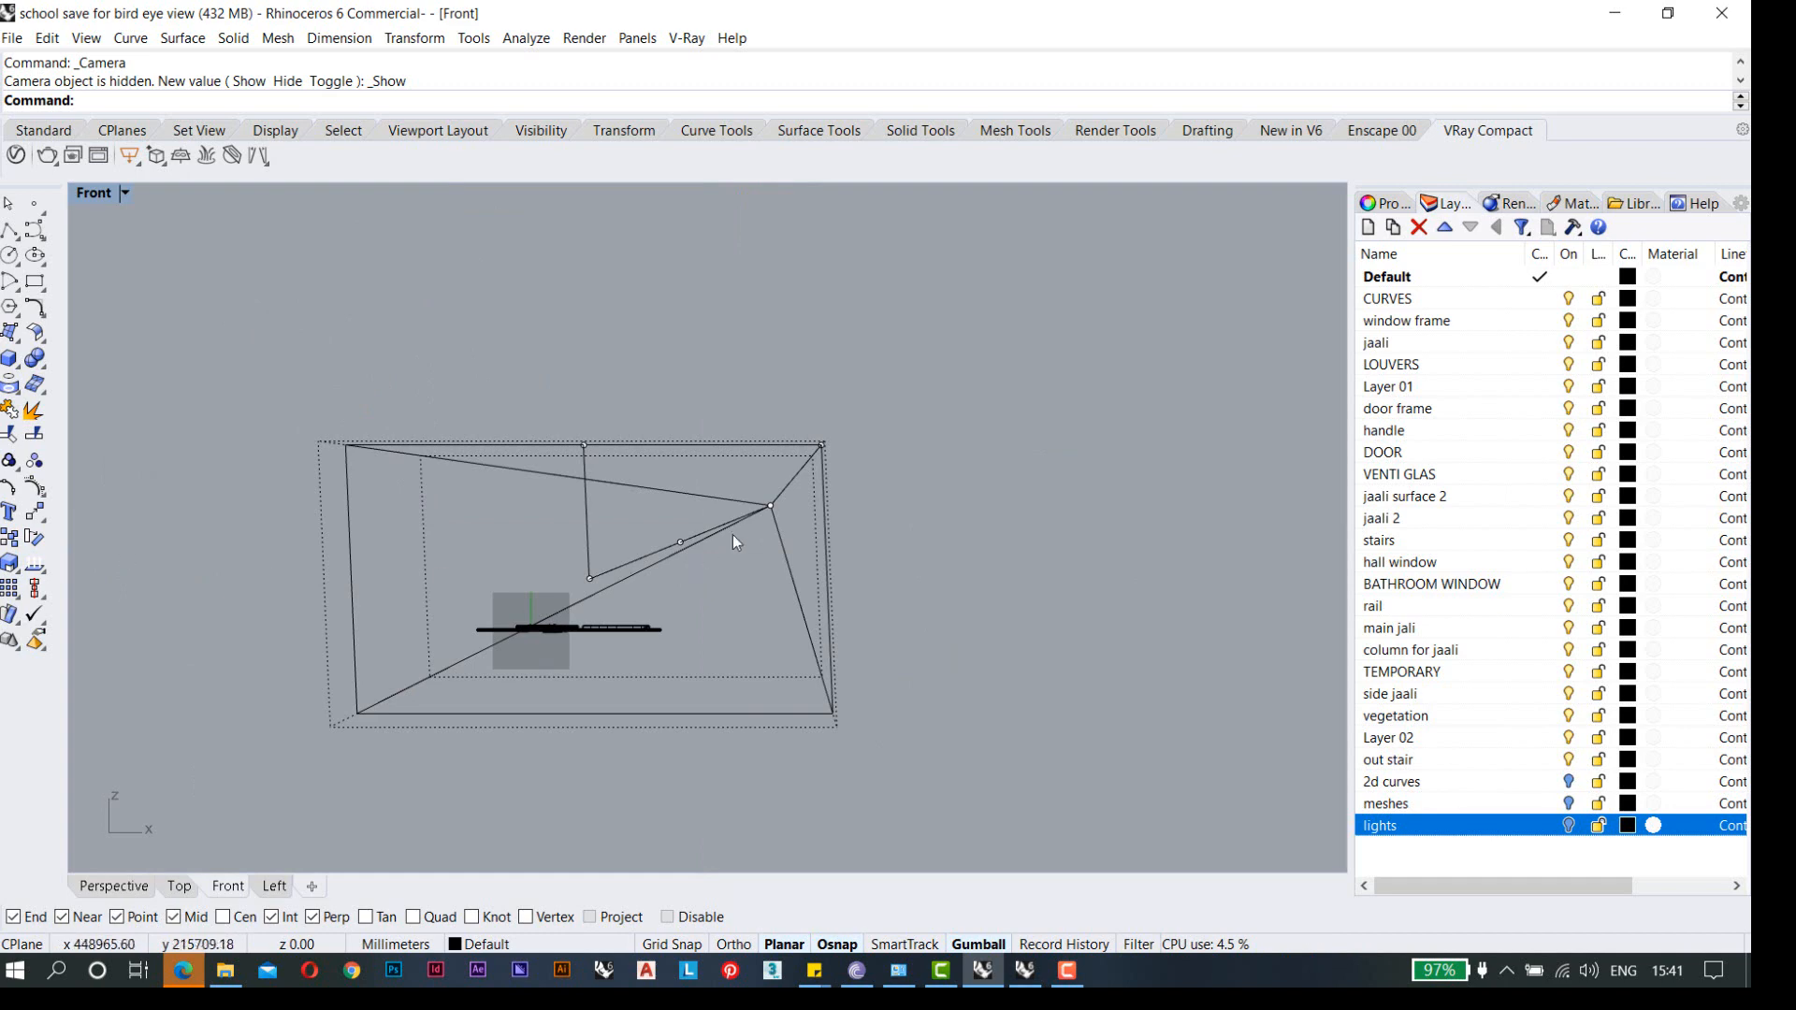
pyautogui.click(771, 505)
pyautogui.moveTo(819, 515); pyautogui.dragTo(1127, 505)
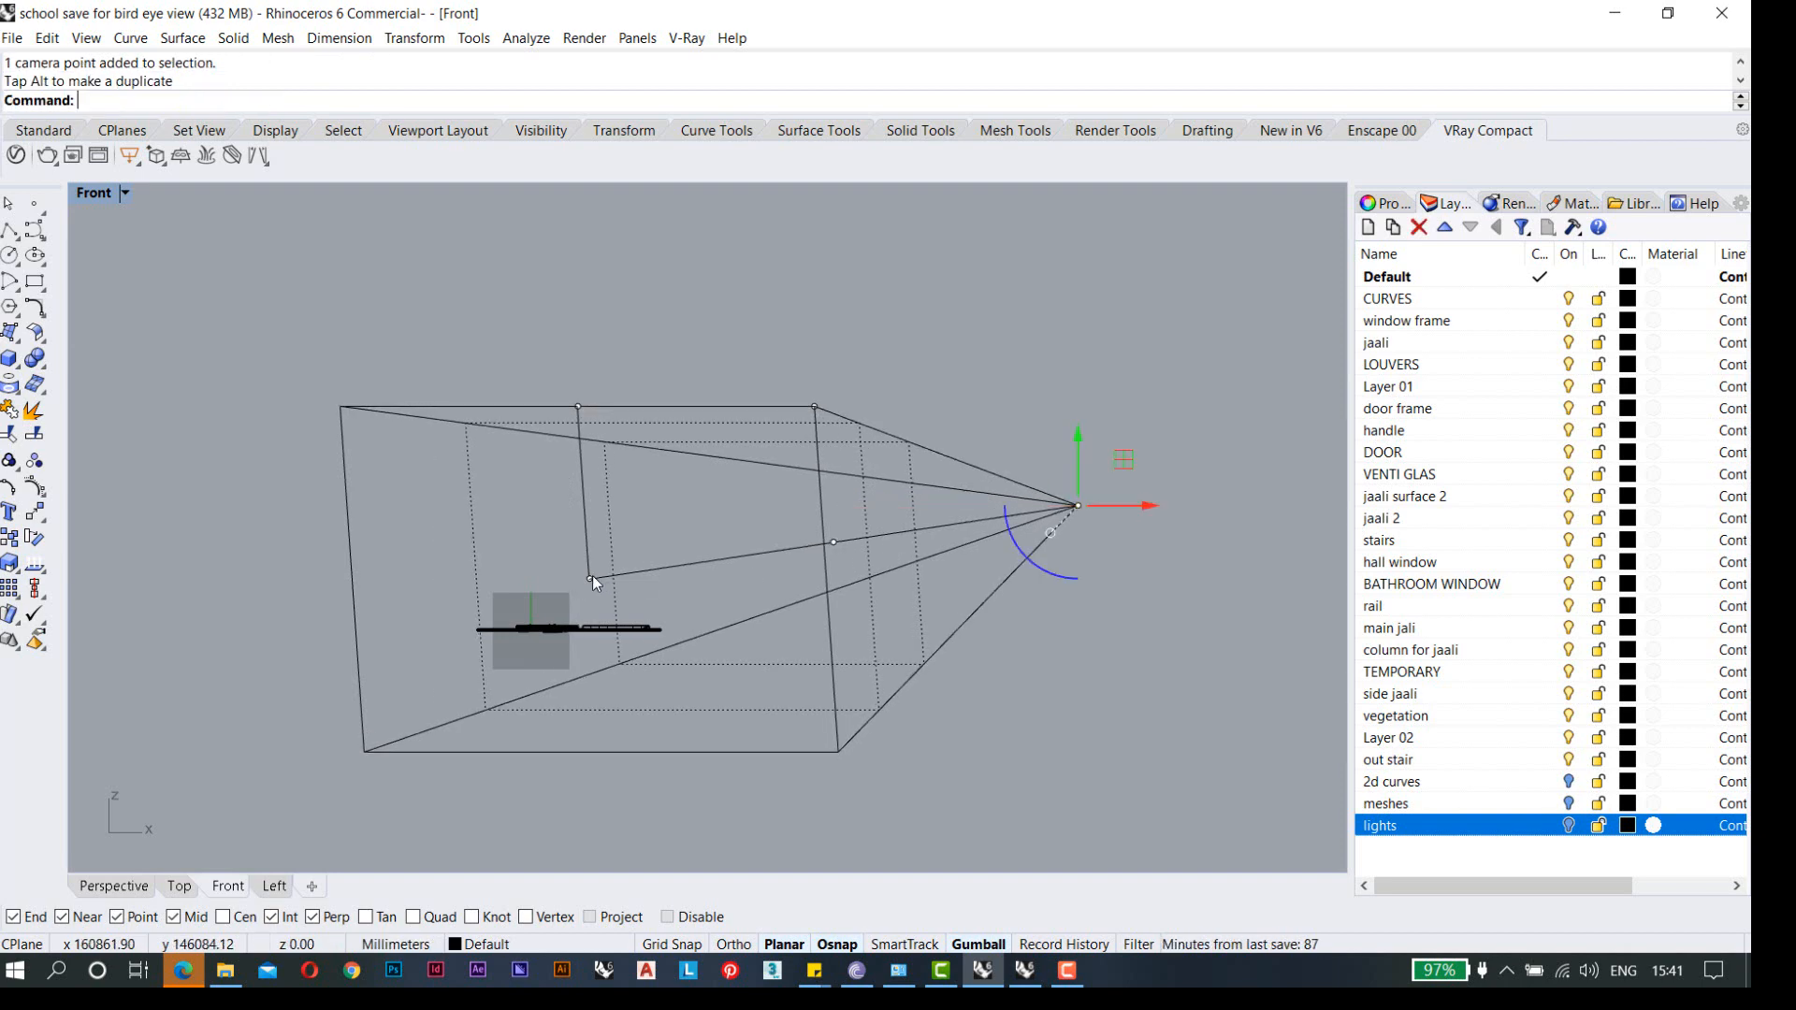
pyautogui.click(590, 578)
pyautogui.moveTo(601, 504); pyautogui.dragTo(610, 473)
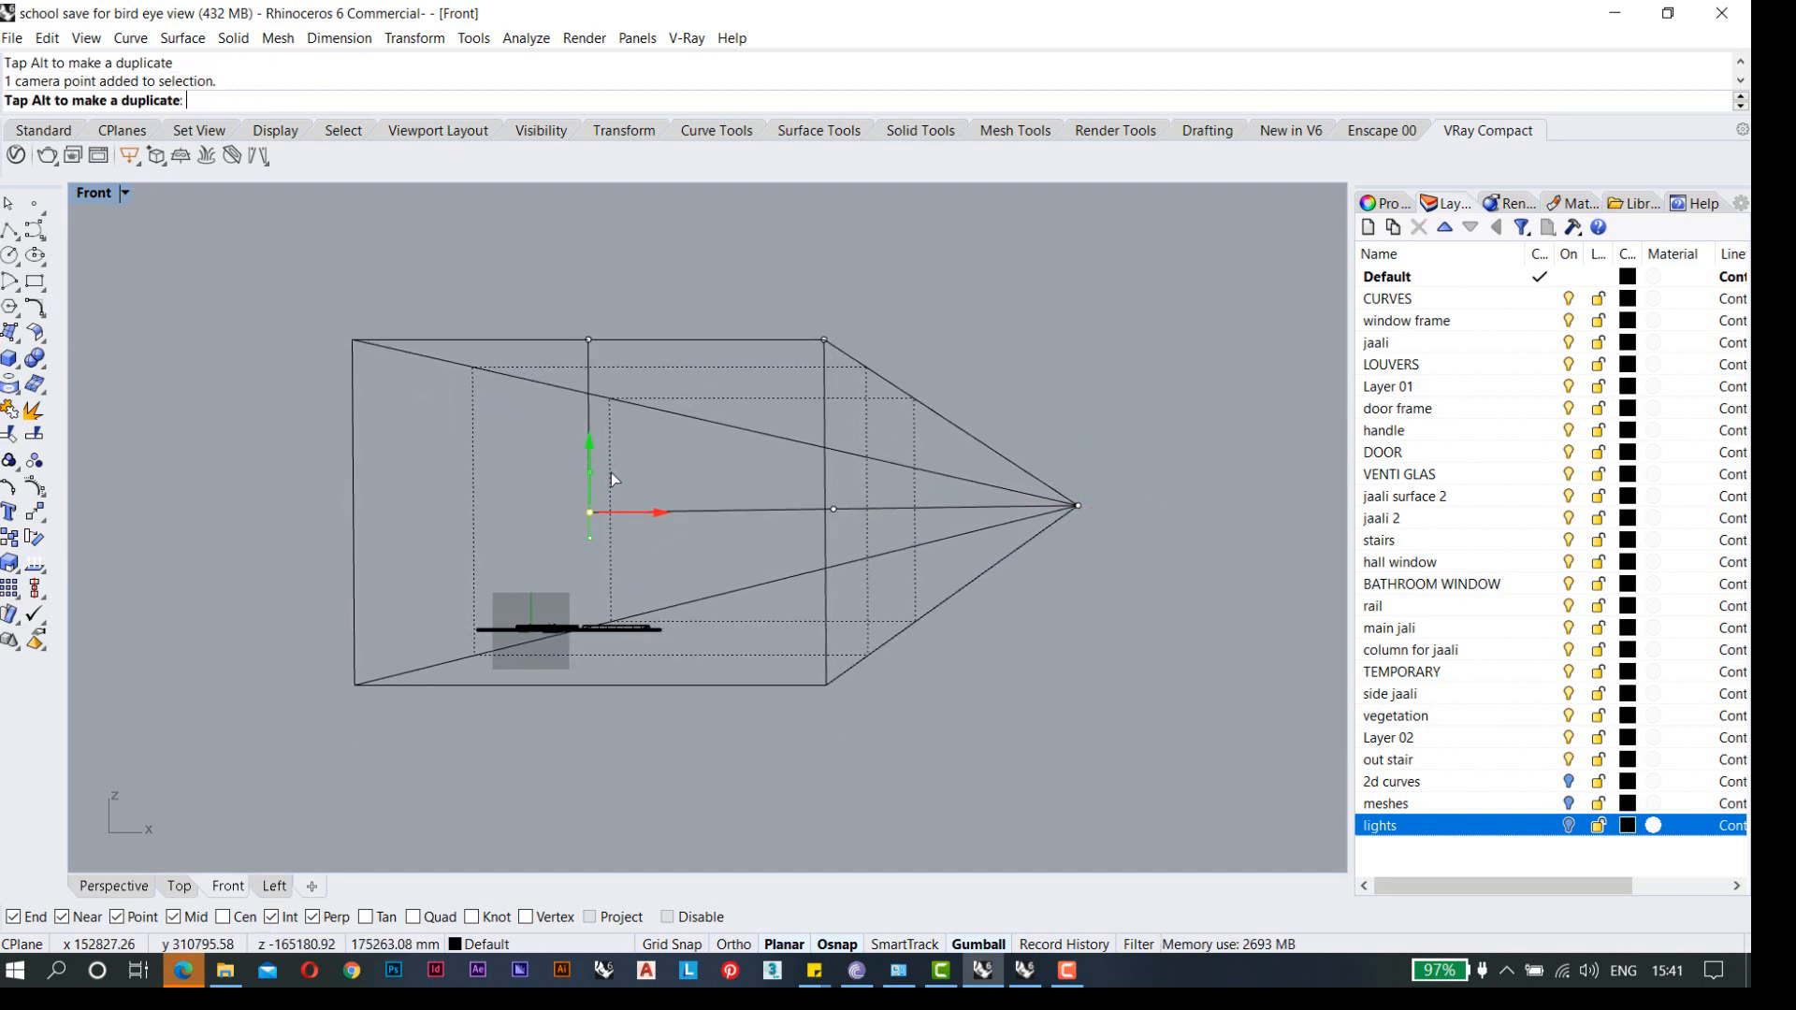
pyautogui.press('Escape')
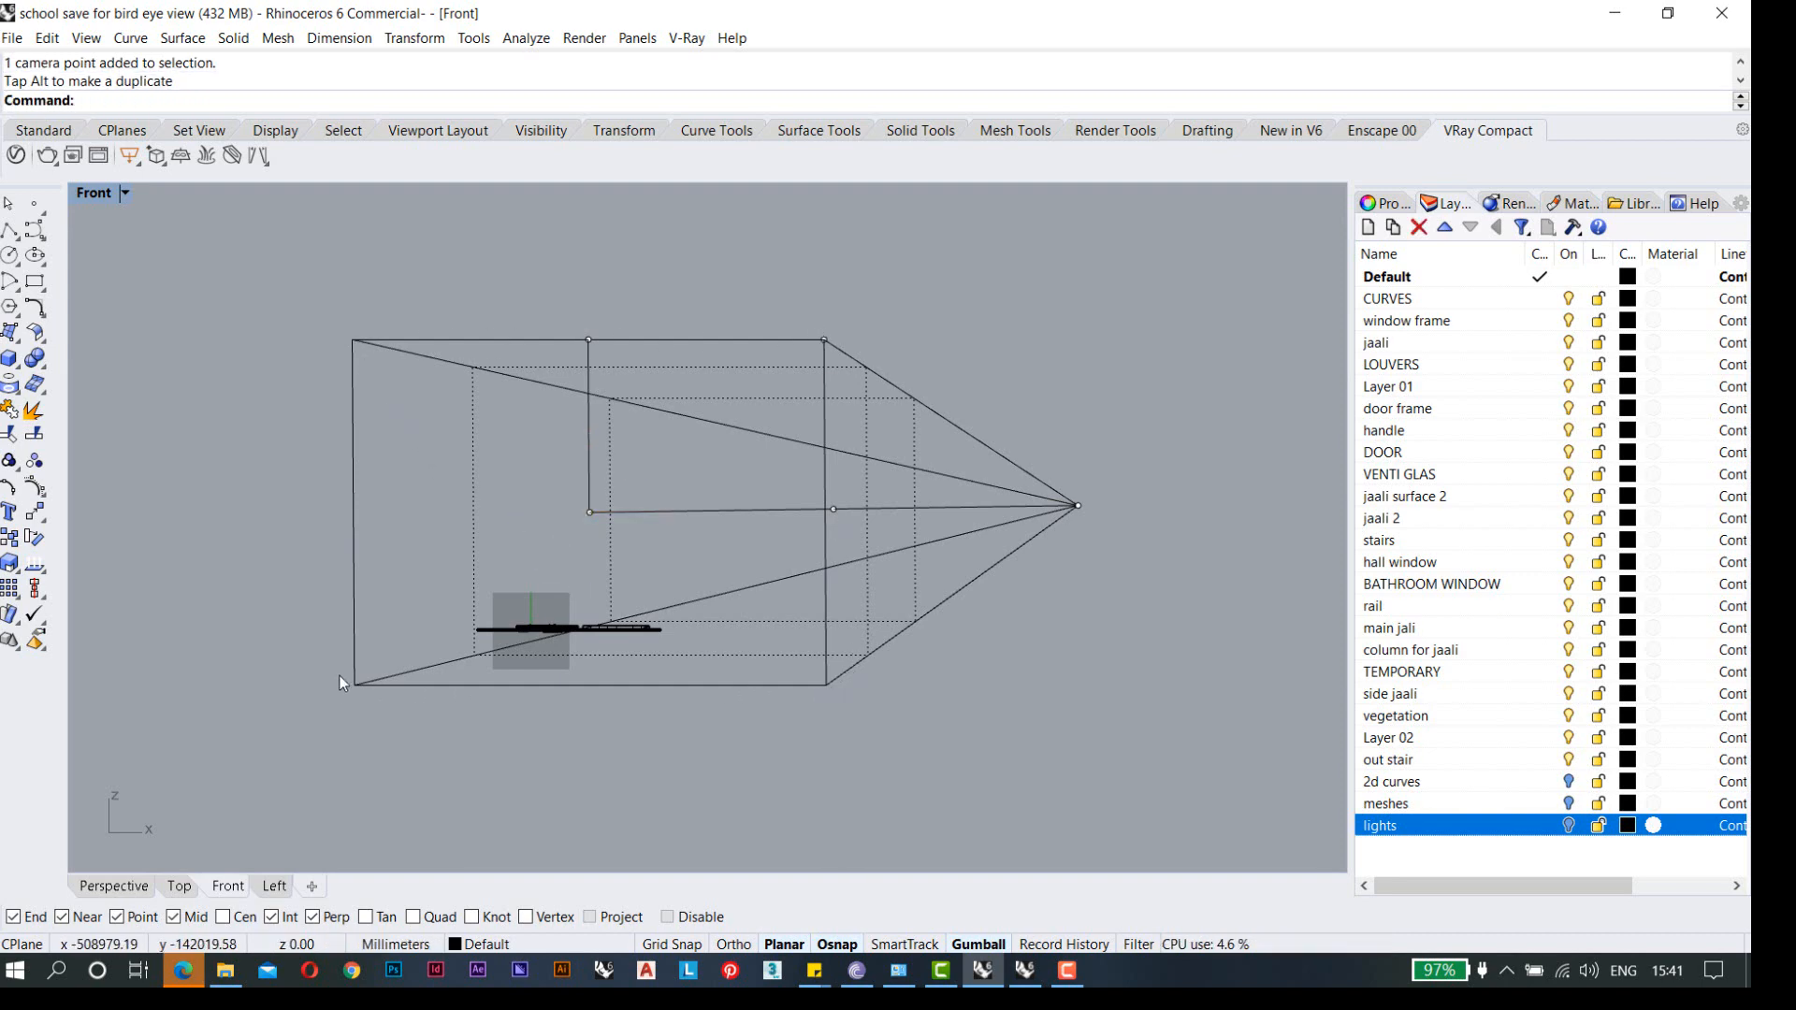
# - Examine the camera properties of the Perspective and Top viewports, including projection, lens length and location
pyautogui.hotkey('ctrl', 'm')
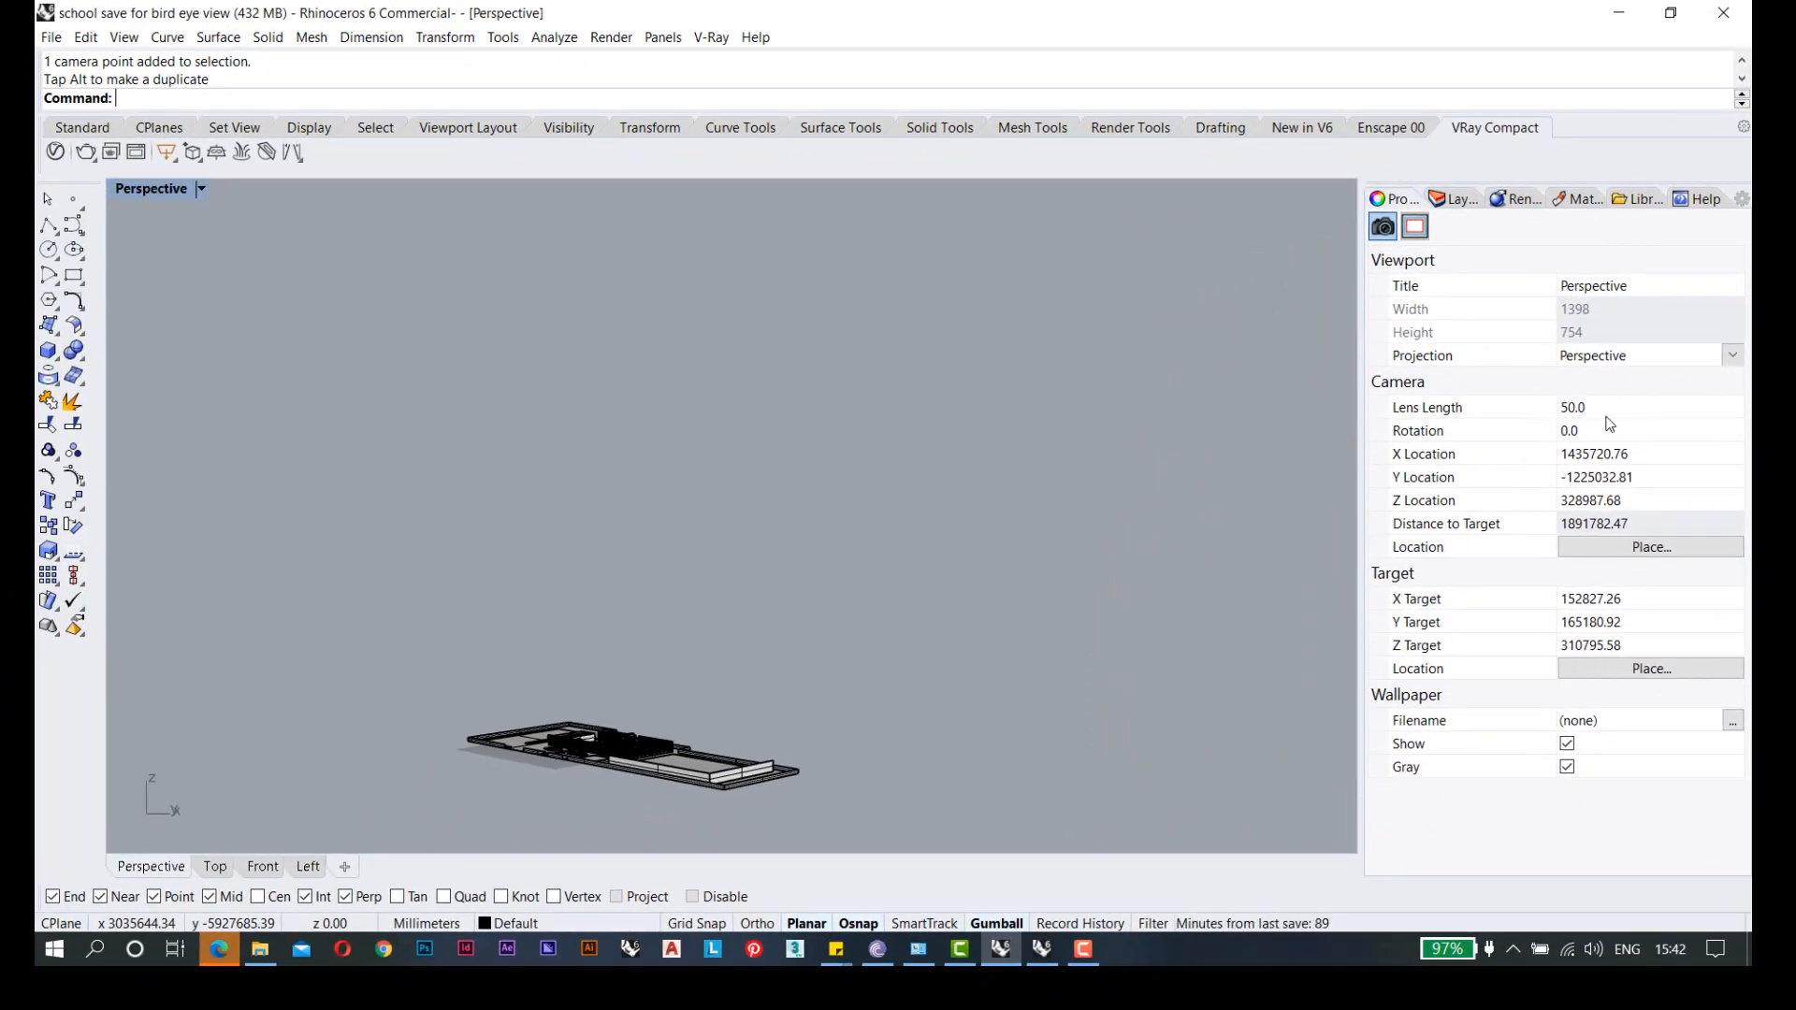
pyautogui.doubleClick(146, 188)
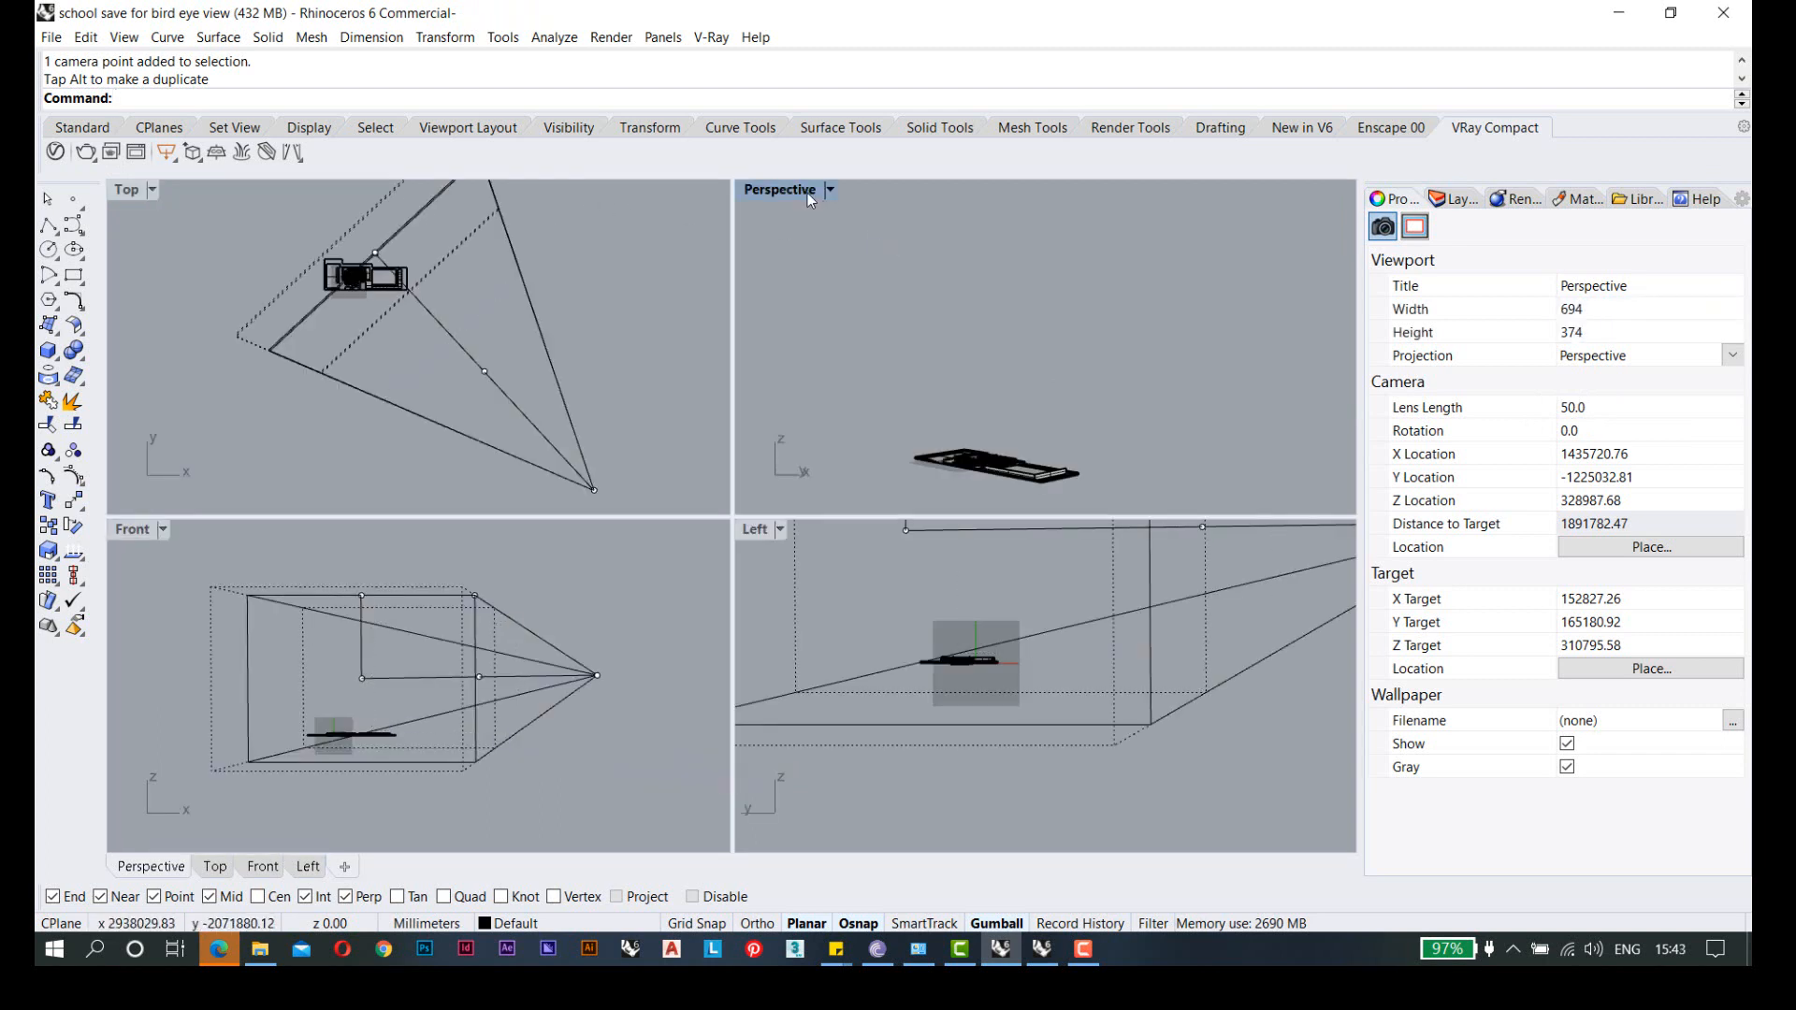
pyautogui.click(1614, 408)
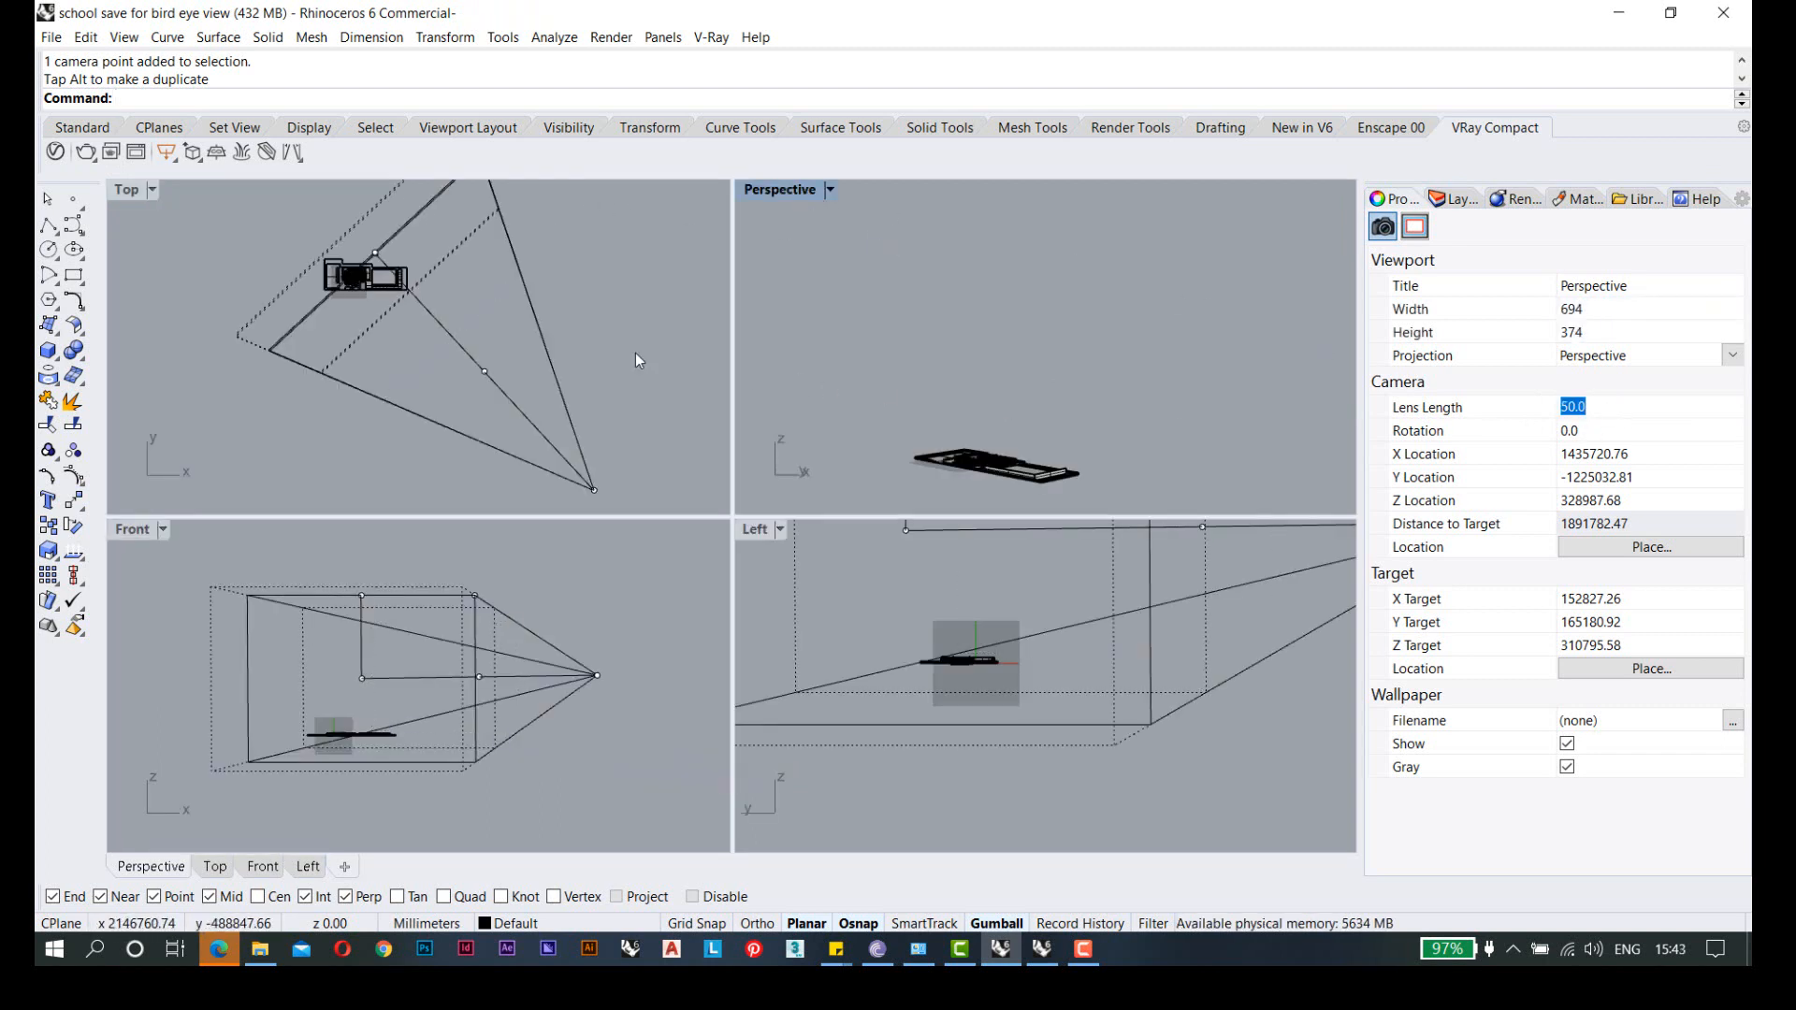
pyautogui.click(490, 345)
pyautogui.scroll(-3, 490, 346)
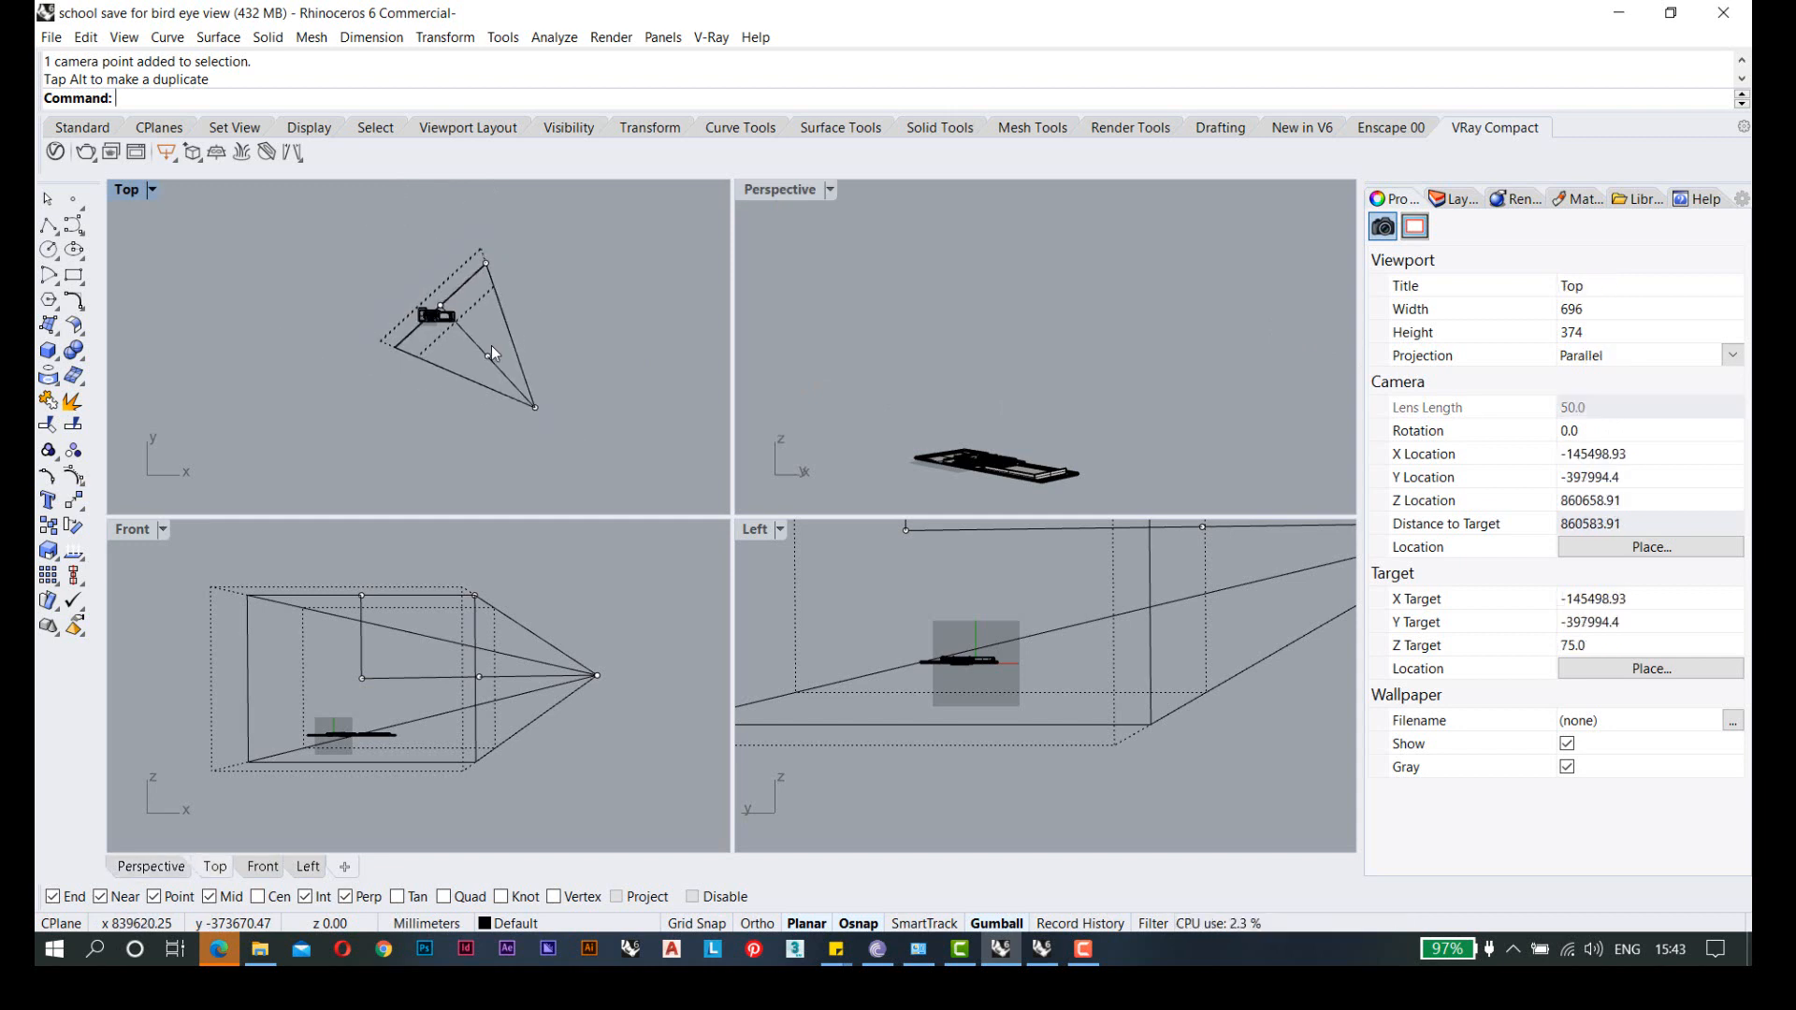
pyautogui.scroll(2, 492, 345)
pyautogui.click(754, 189)
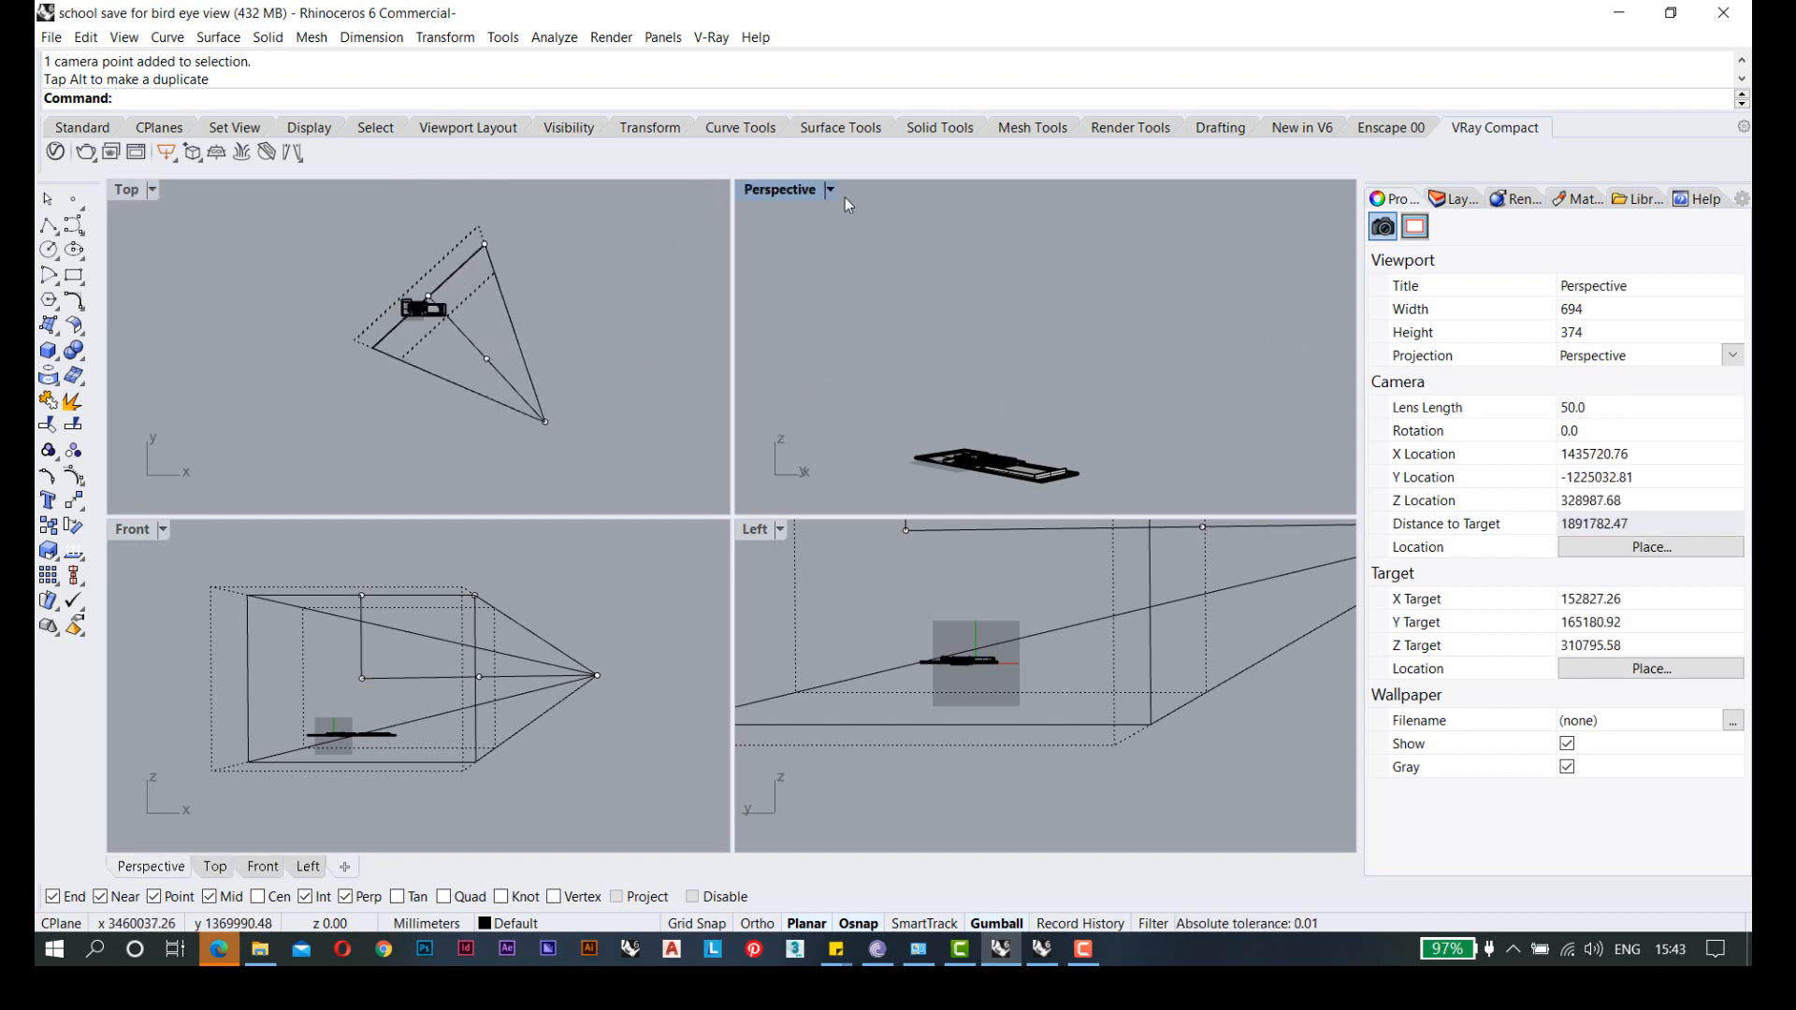
pyautogui.hotkey('ctrl', 'Tab')
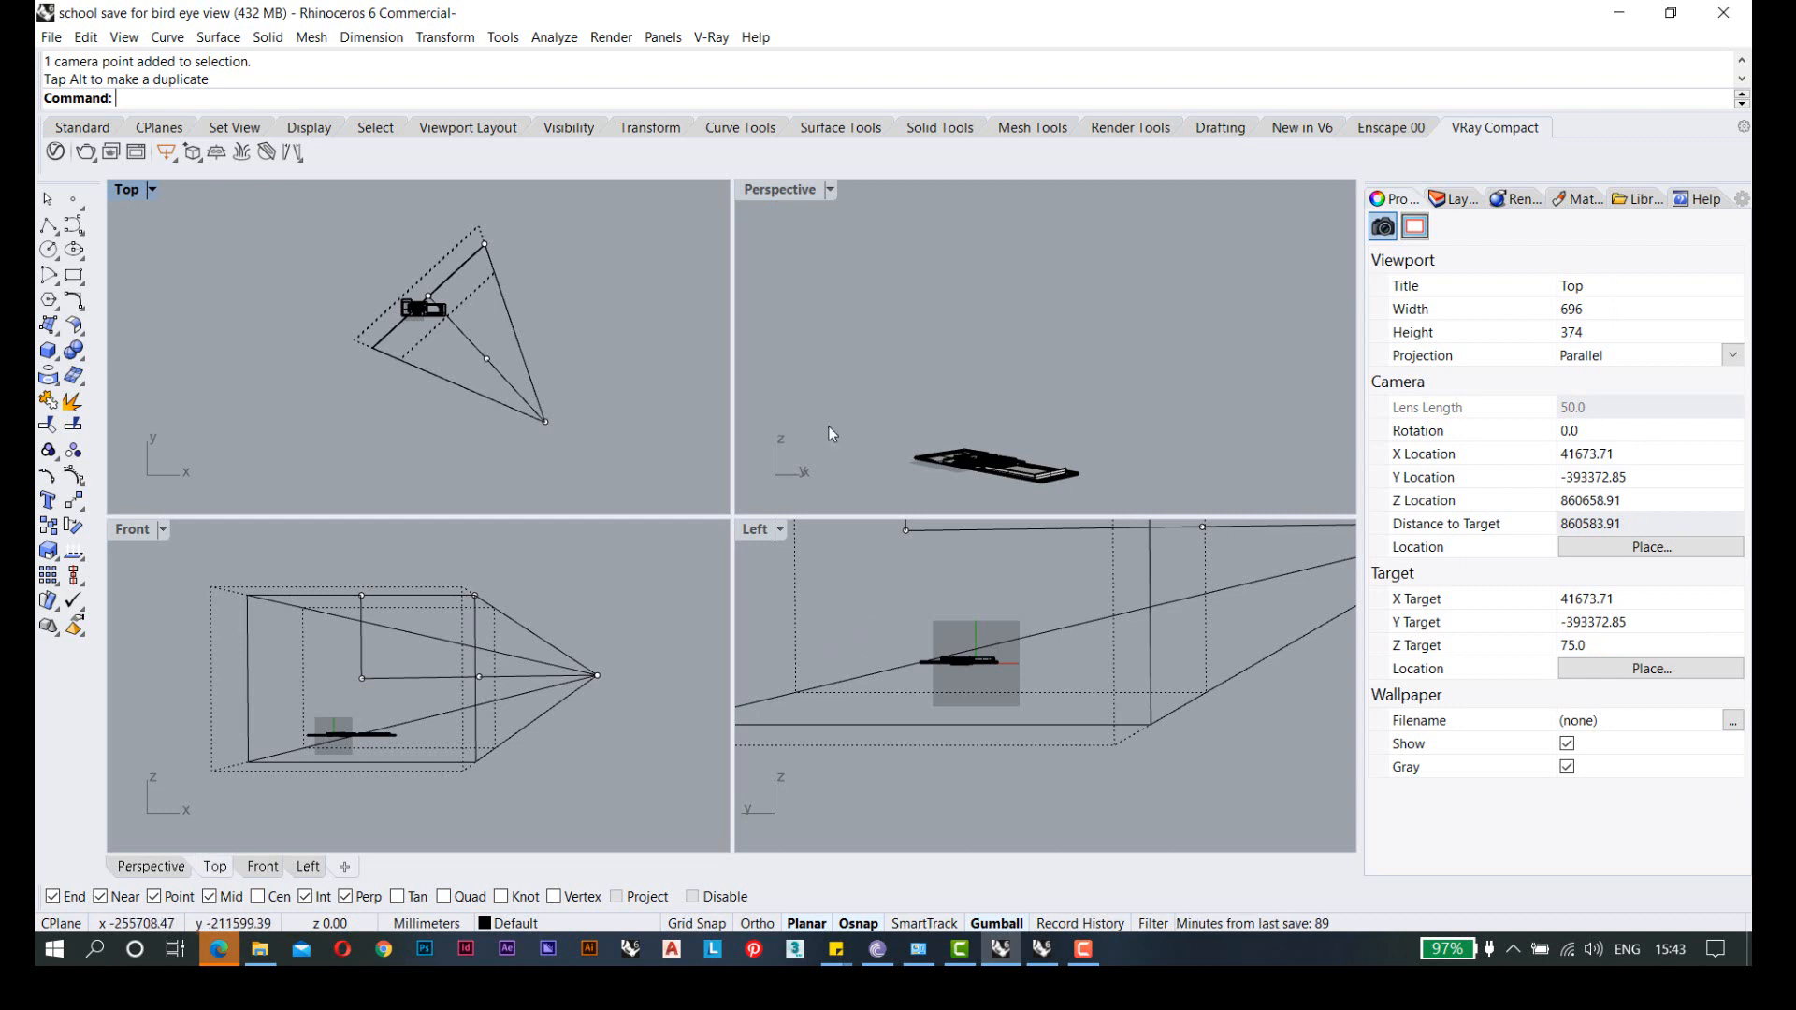
# - Set the Perspective viewport's camera lens length to 35
pyautogui.click(753, 198)
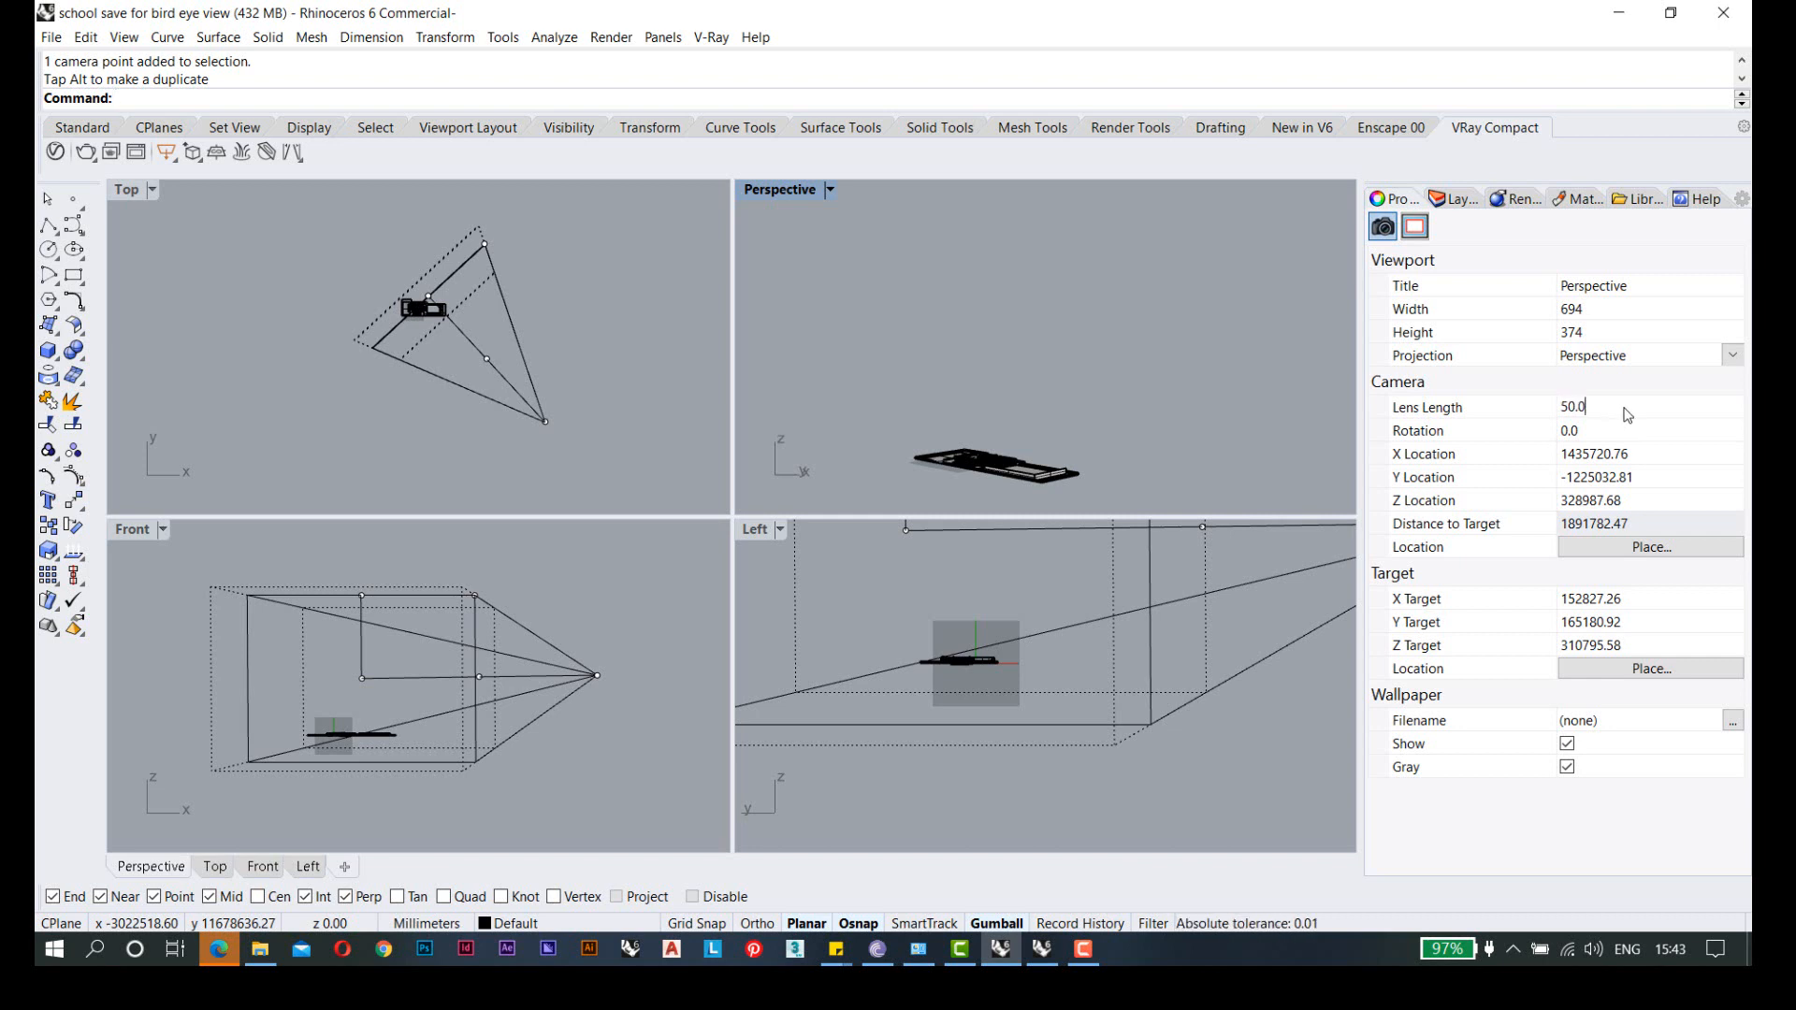
pyautogui.moveTo(1584, 409); pyautogui.dragTo(1551, 408)
pyautogui.write('35')
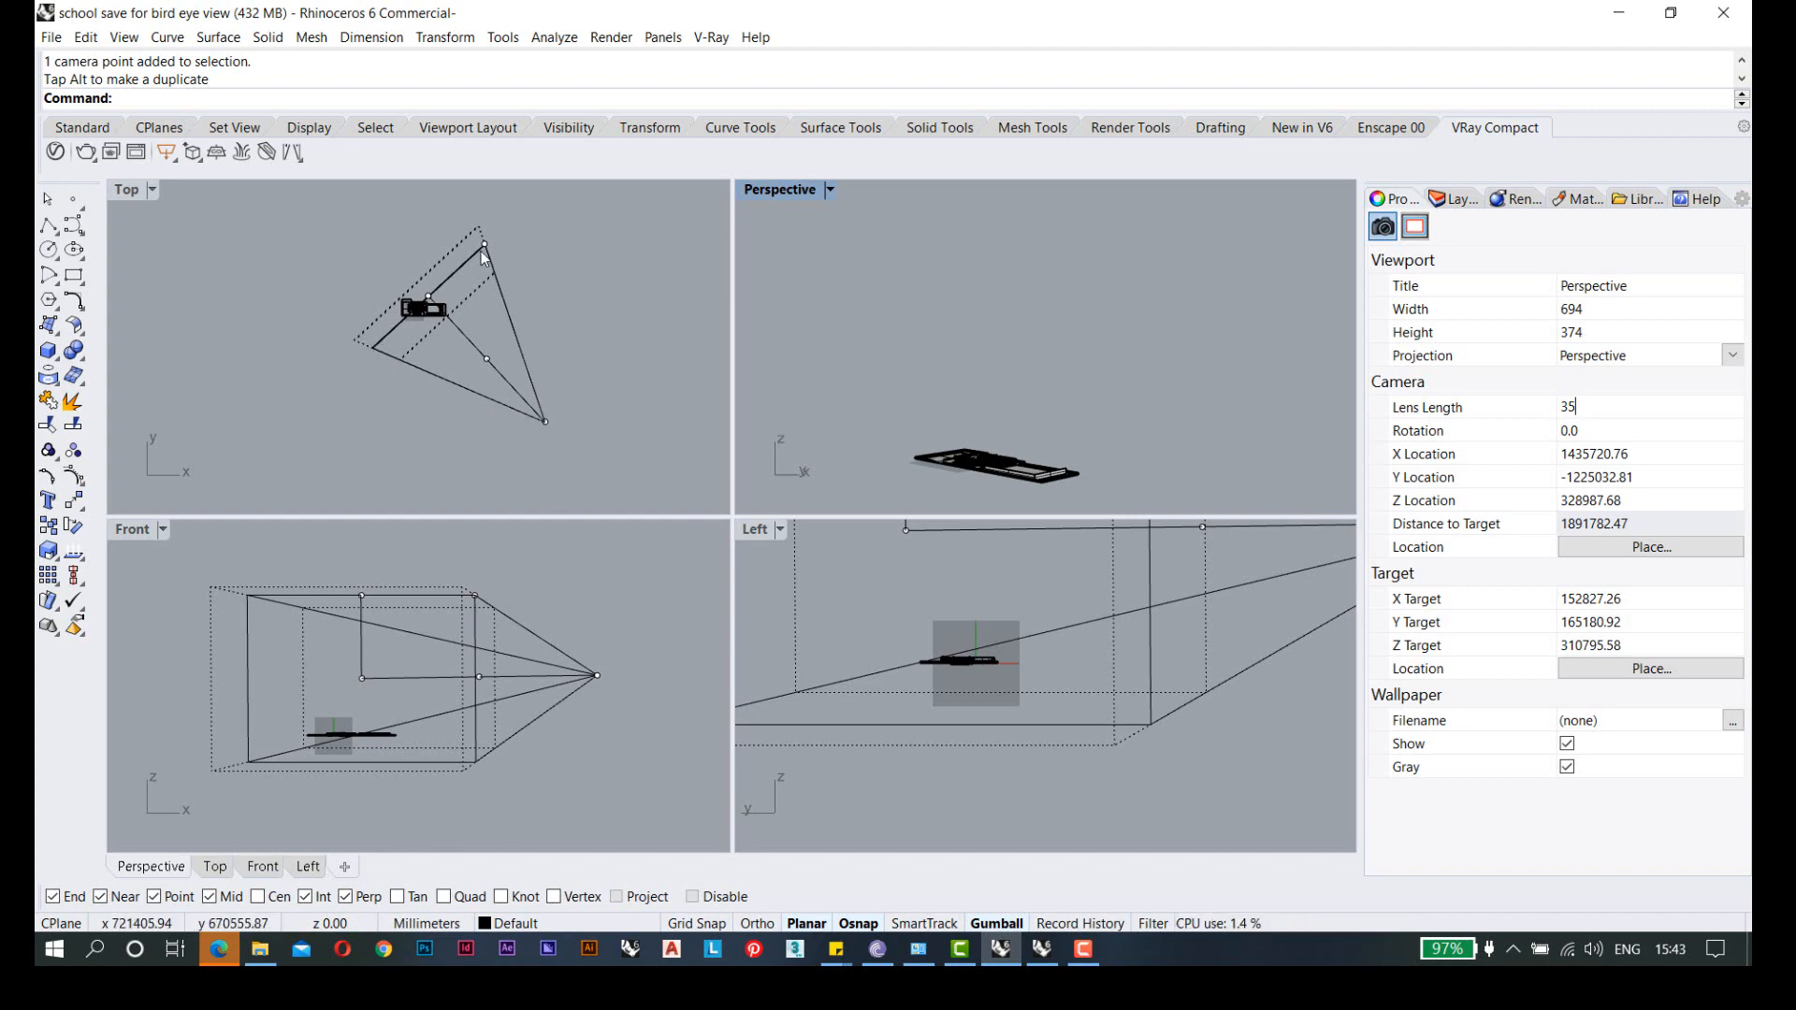
pyautogui.press('Return')
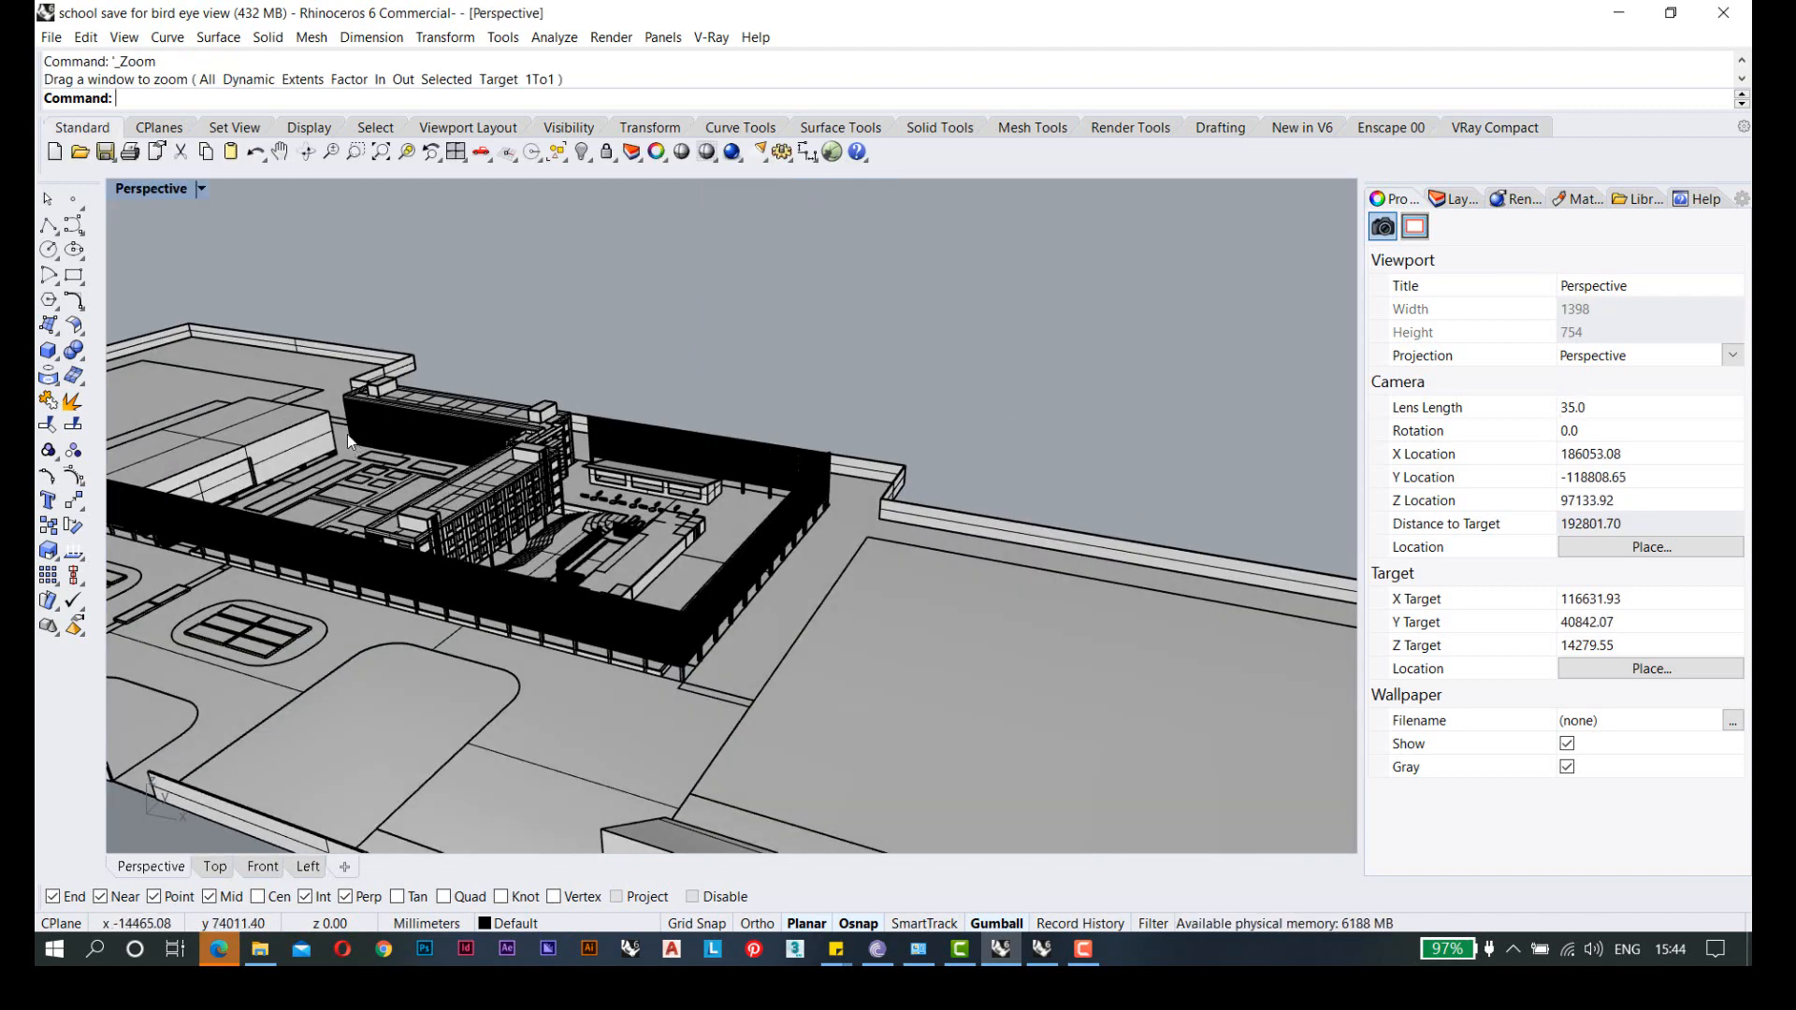
# - Examine the school complex from above in the Perspective view, including the block beside the courtyard
pyautogui.scroll(5, 346, 434)
pyautogui.scroll(-5, 630, 500)
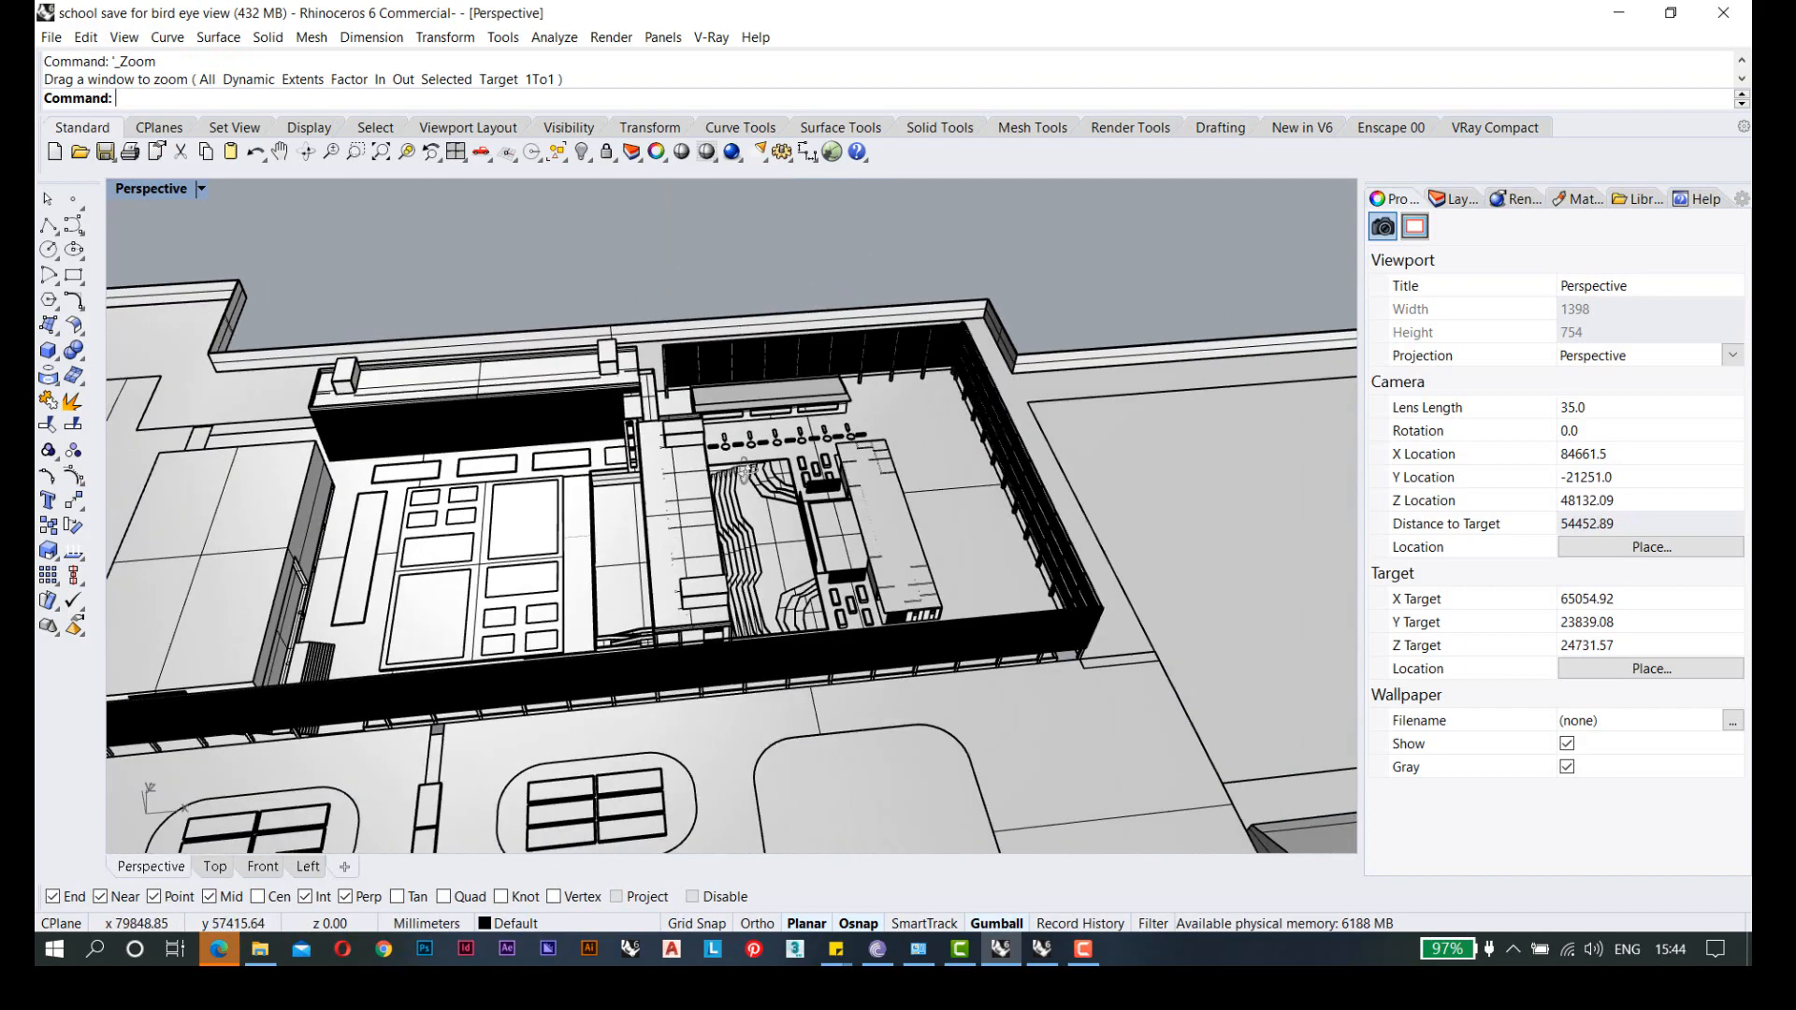
pyautogui.moveTo(744, 471); pyautogui.dragTo(655, 482, button='right')
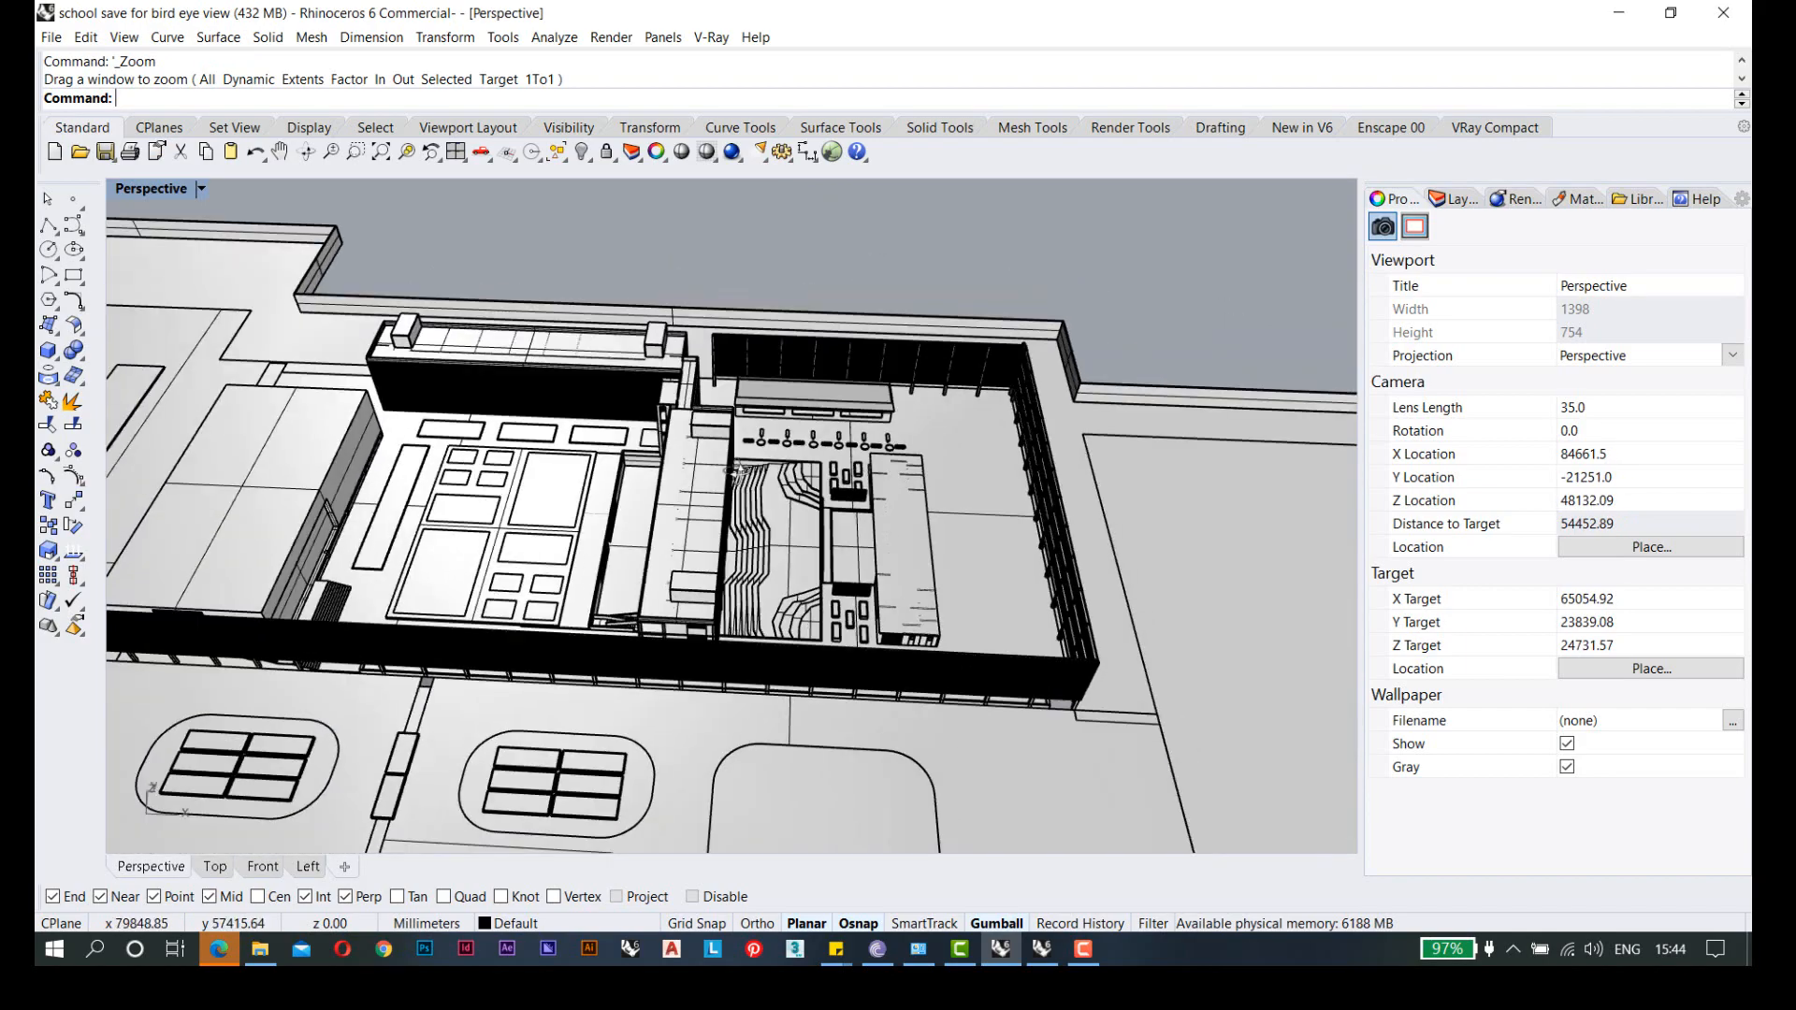
pyautogui.scroll(-2, 655, 482)
pyautogui.keyDown('shift'); pyautogui.moveTo(468, 503); pyautogui.dragTo(518, 505, button='right'); pyautogui.keyUp('shift')
pyautogui.scroll(2, 368, 480)
pyautogui.click(368, 480)
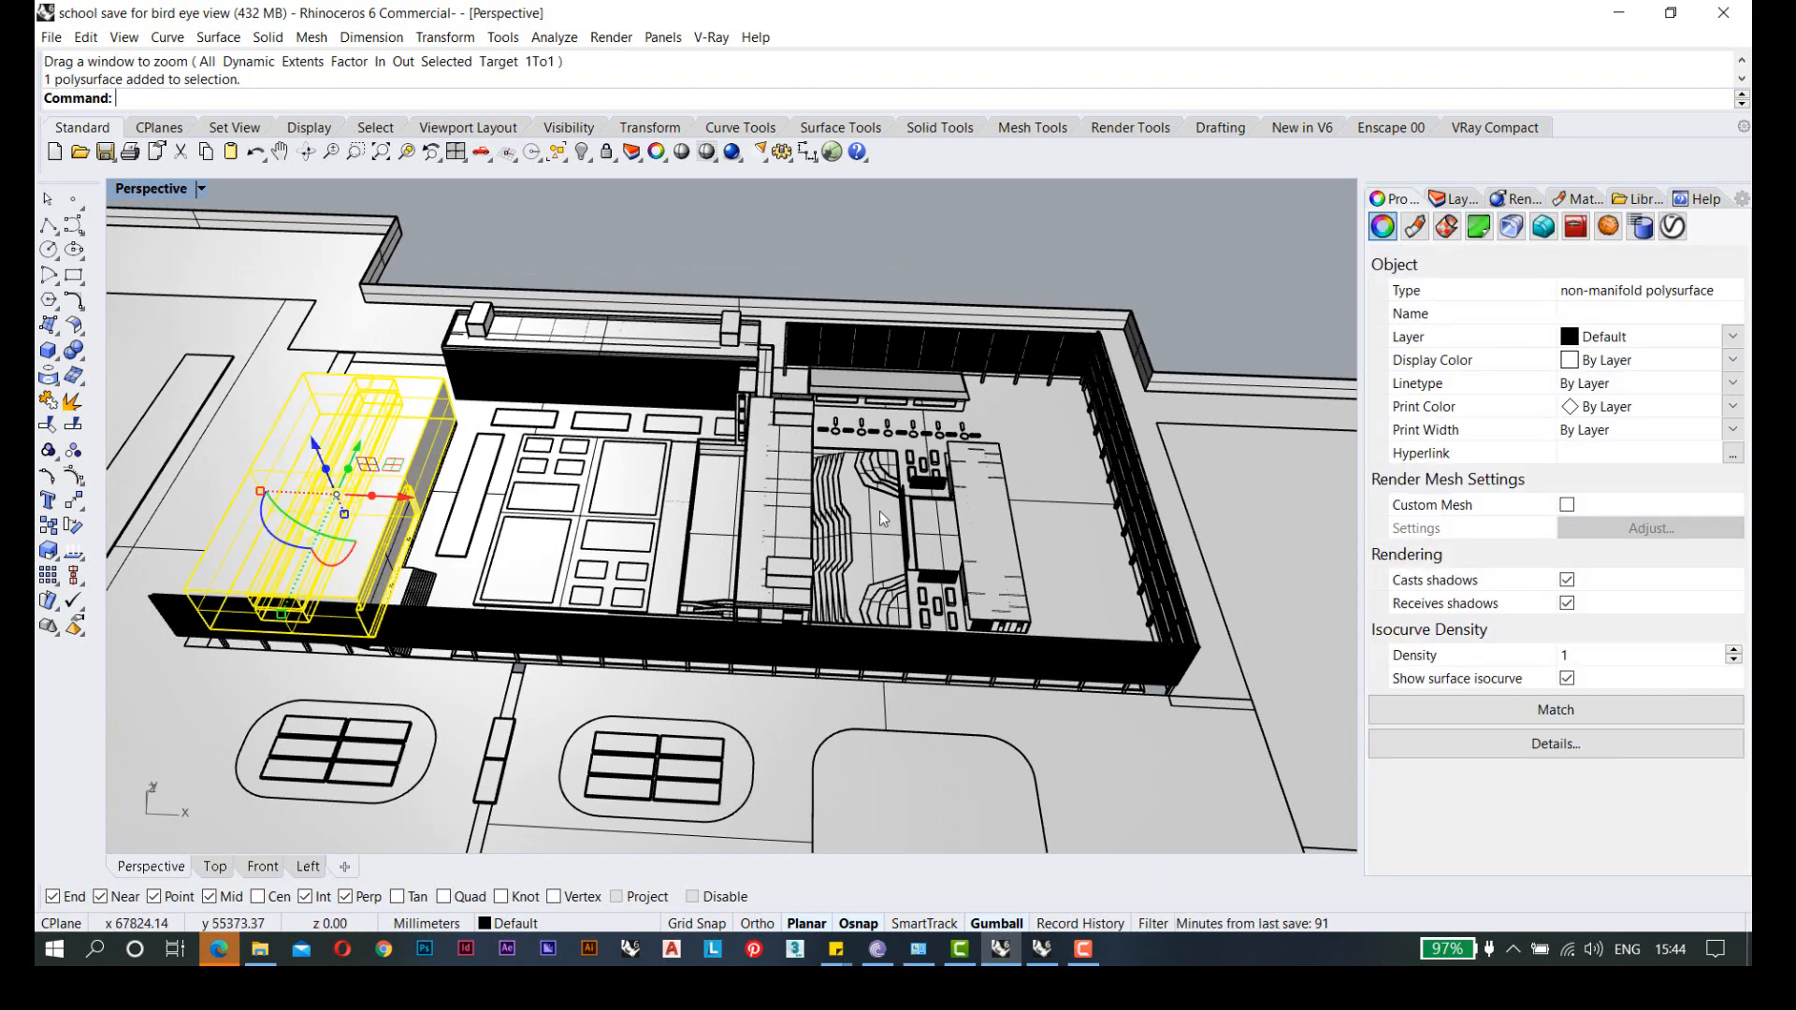
pyautogui.moveTo(882, 519); pyautogui.dragTo(821, 429, button='right')
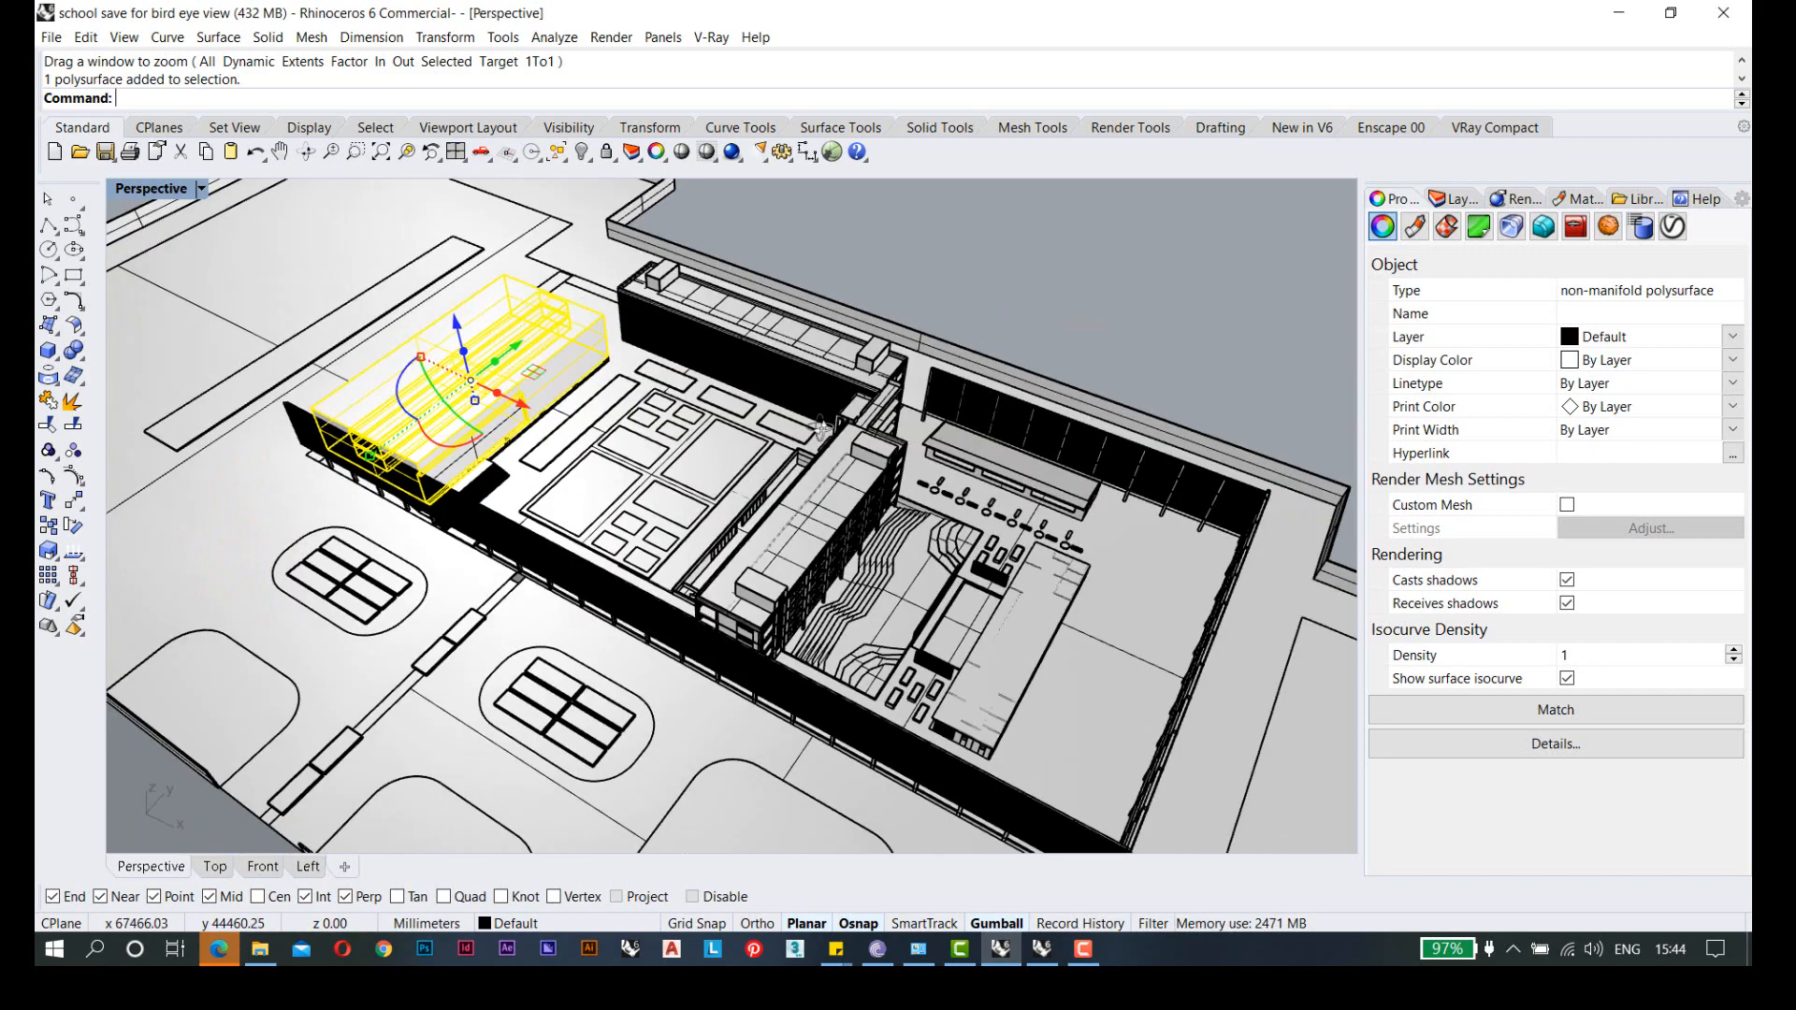
# - Orbit the Perspective view down to face the main building's long windowed facade straight on at low height
pyautogui.moveTo(863, 514); pyautogui.dragTo(819, 507, button='right')
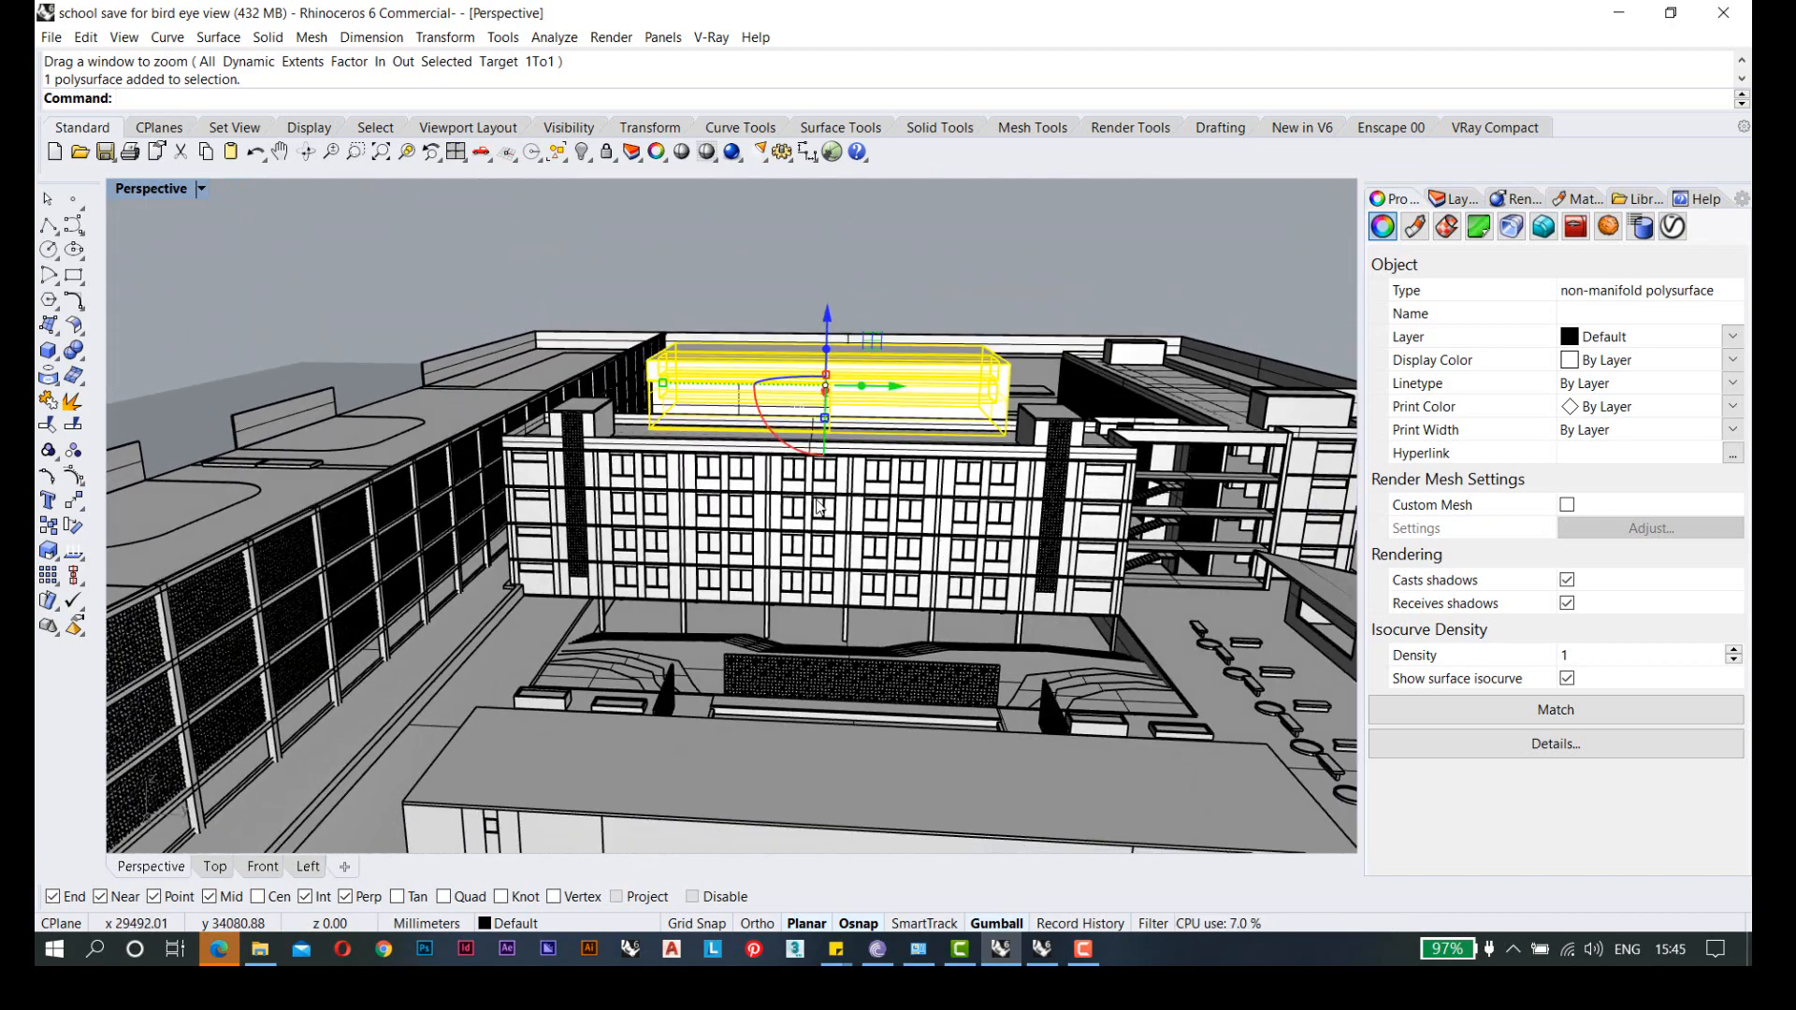
pyautogui.scroll(3, 820, 507)
pyautogui.scroll(-2, 688, 548)
pyautogui.moveTo(687, 552); pyautogui.dragTo(728, 508, button='right')
pyautogui.scroll(1, 725, 508)
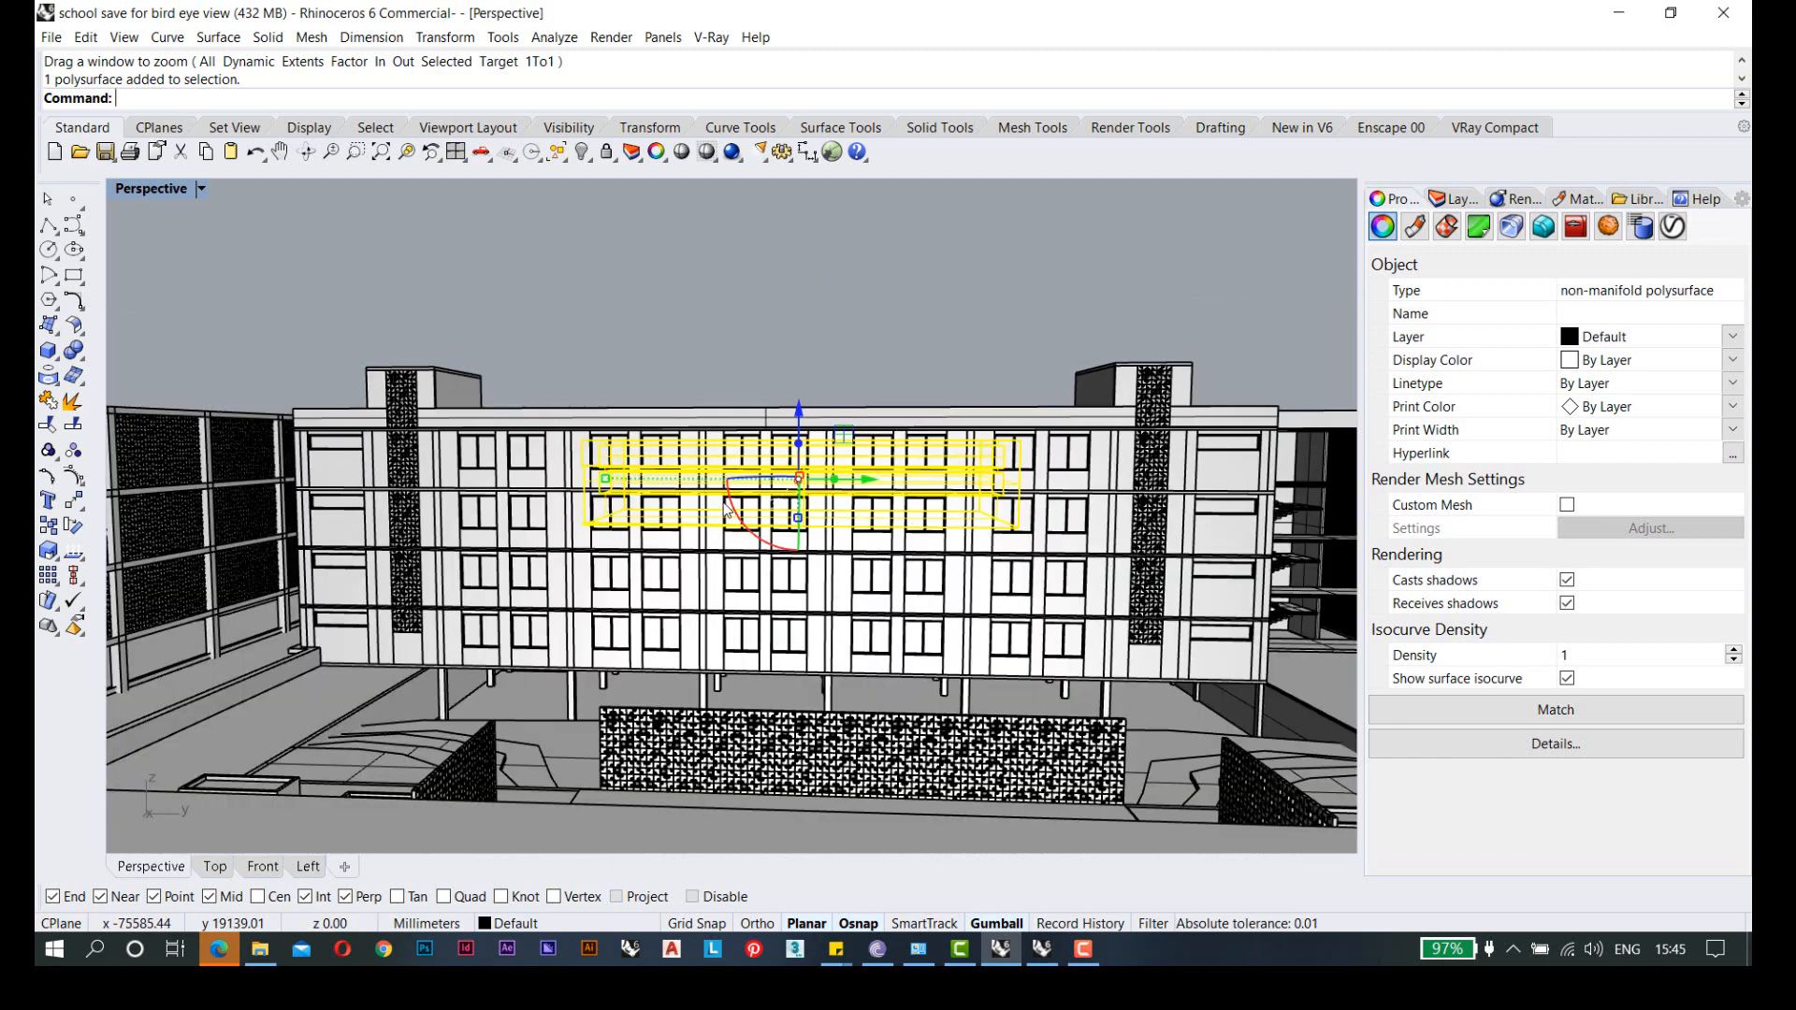
pyautogui.moveTo(795, 498); pyautogui.dragTo(783, 430, button='right')
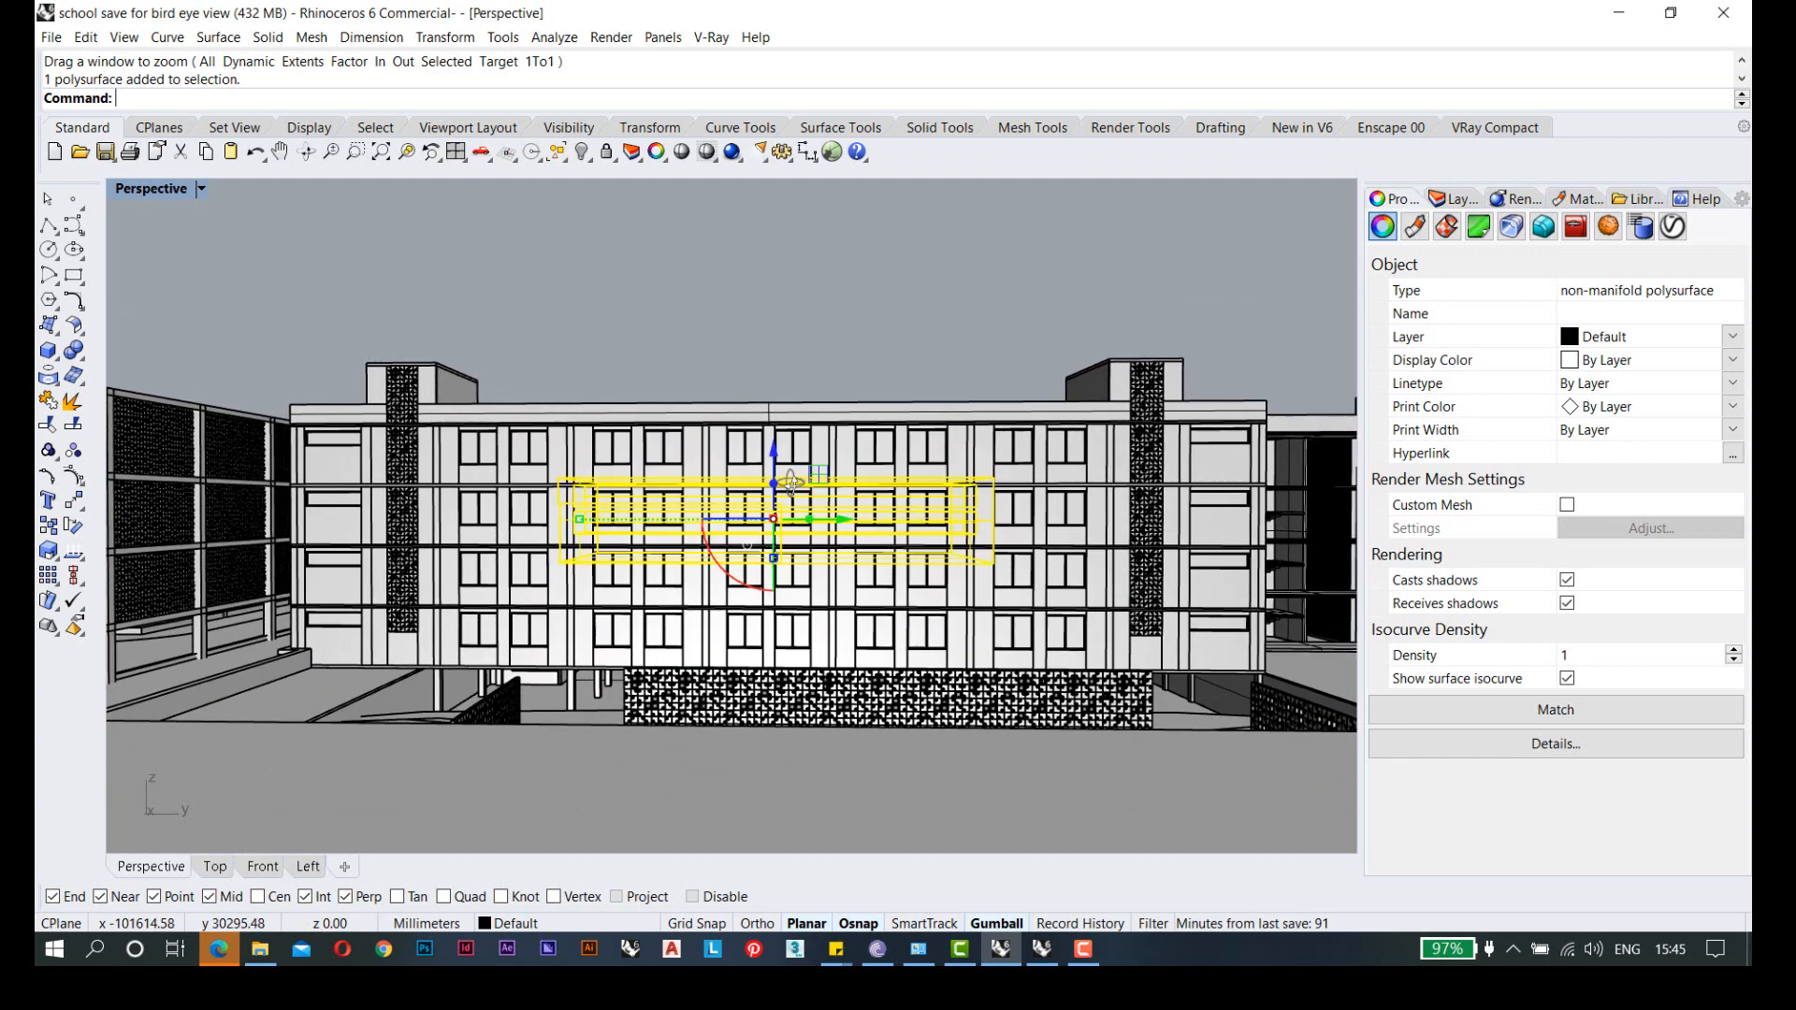
pyautogui.click(782, 418)
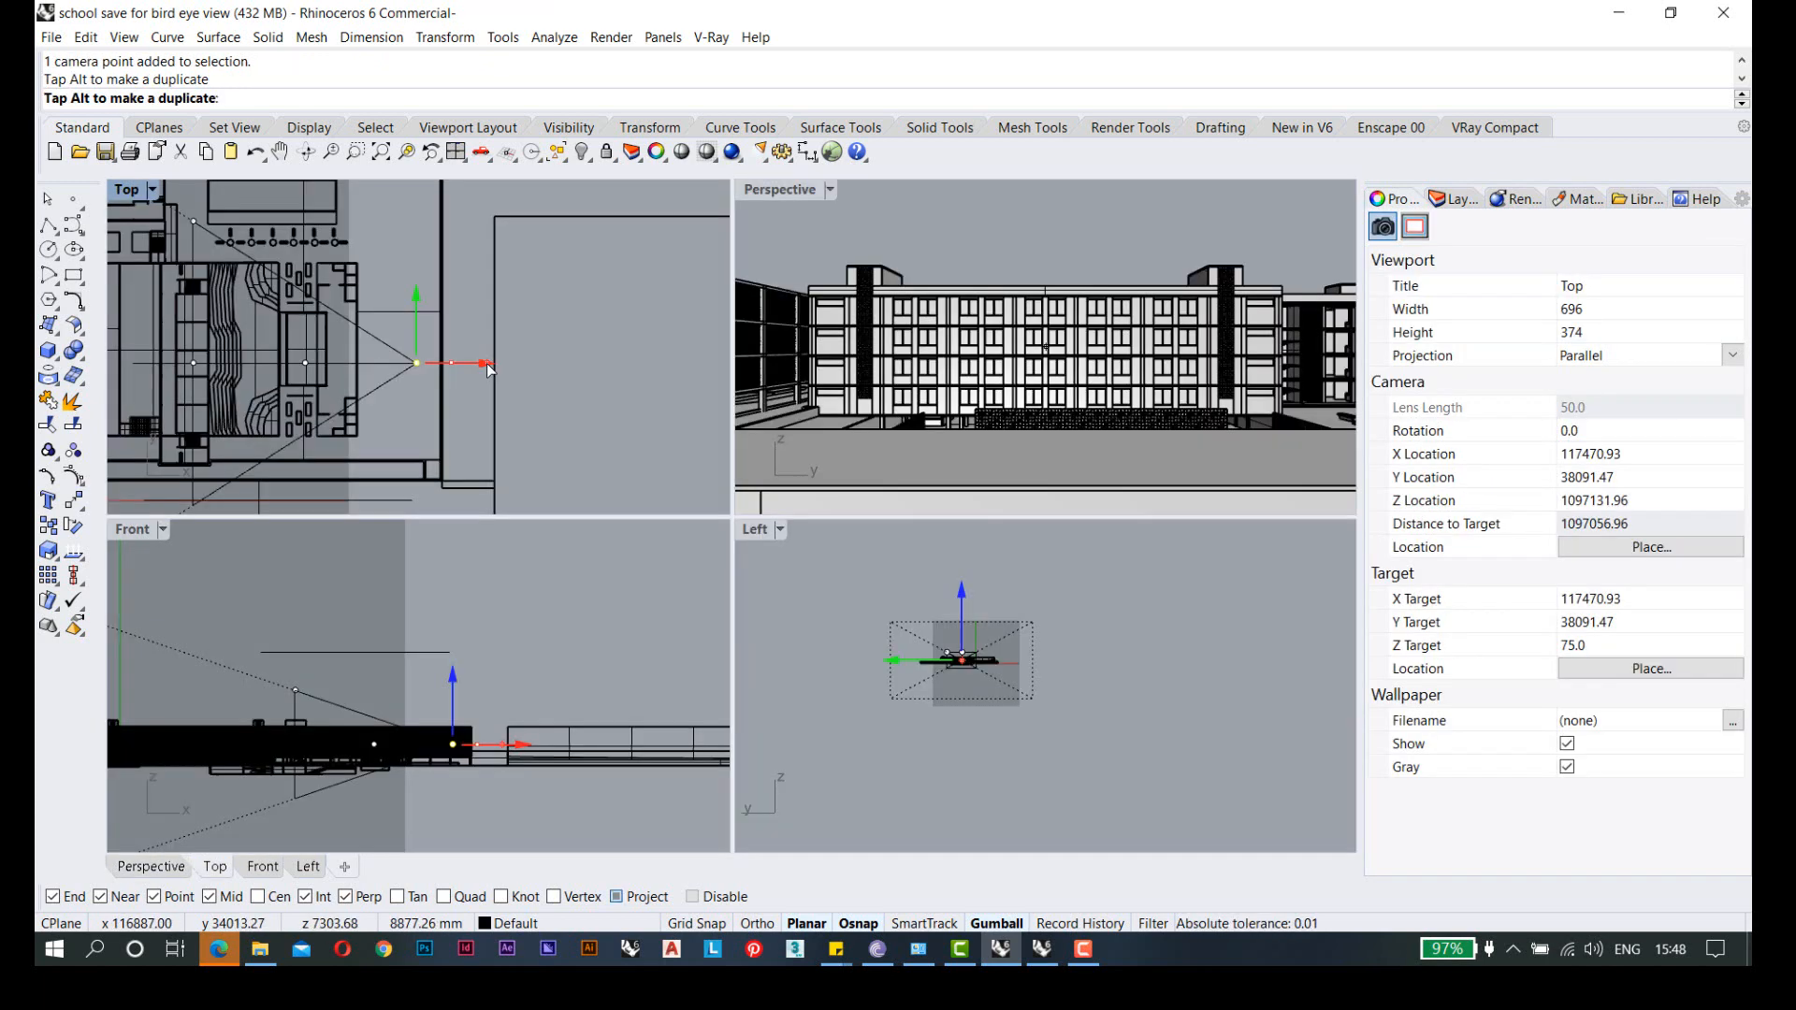
# - In the Top view, move the Perspective camera point farther from the building along X, then enlarge the Perspective view
pyautogui.moveTo(459, 367); pyautogui.dragTo(679, 312)
pyautogui.doubleClick(766, 193)
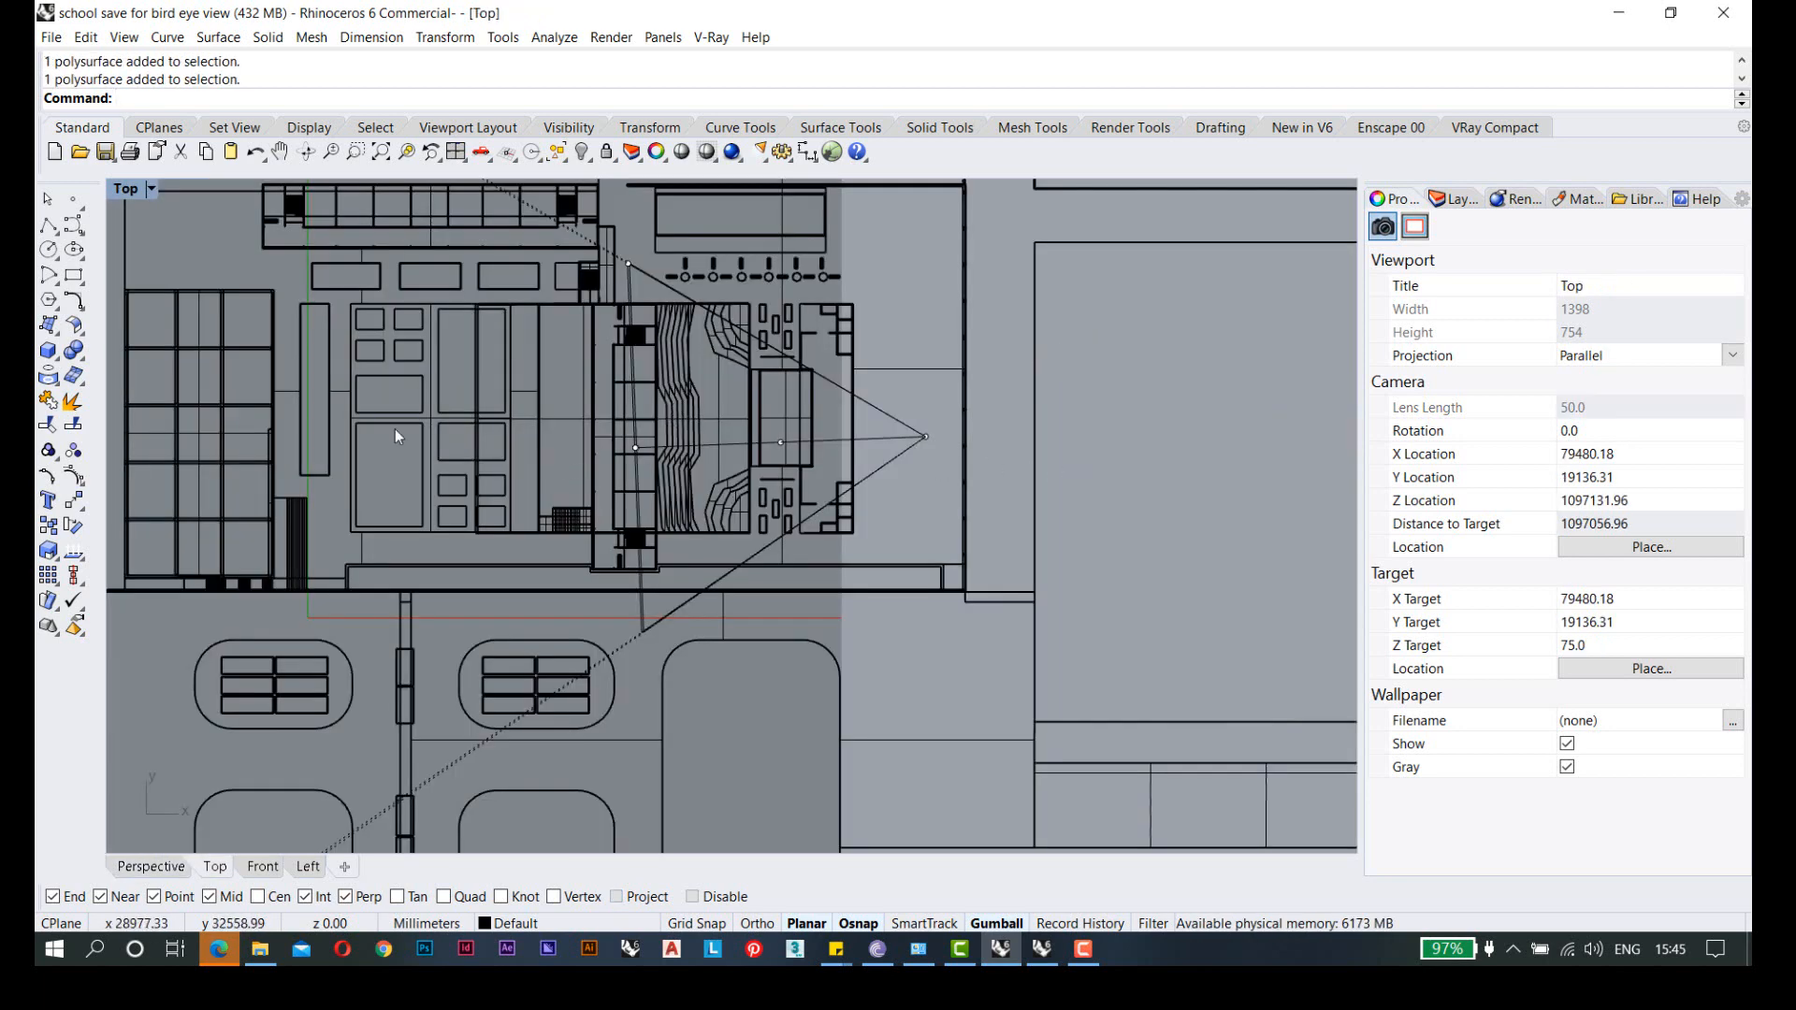
# - With projected snapping, draw a horizontal guide polyline about 69281 mm long in the Top view from the camera point through the building
pyautogui.click(47, 224)
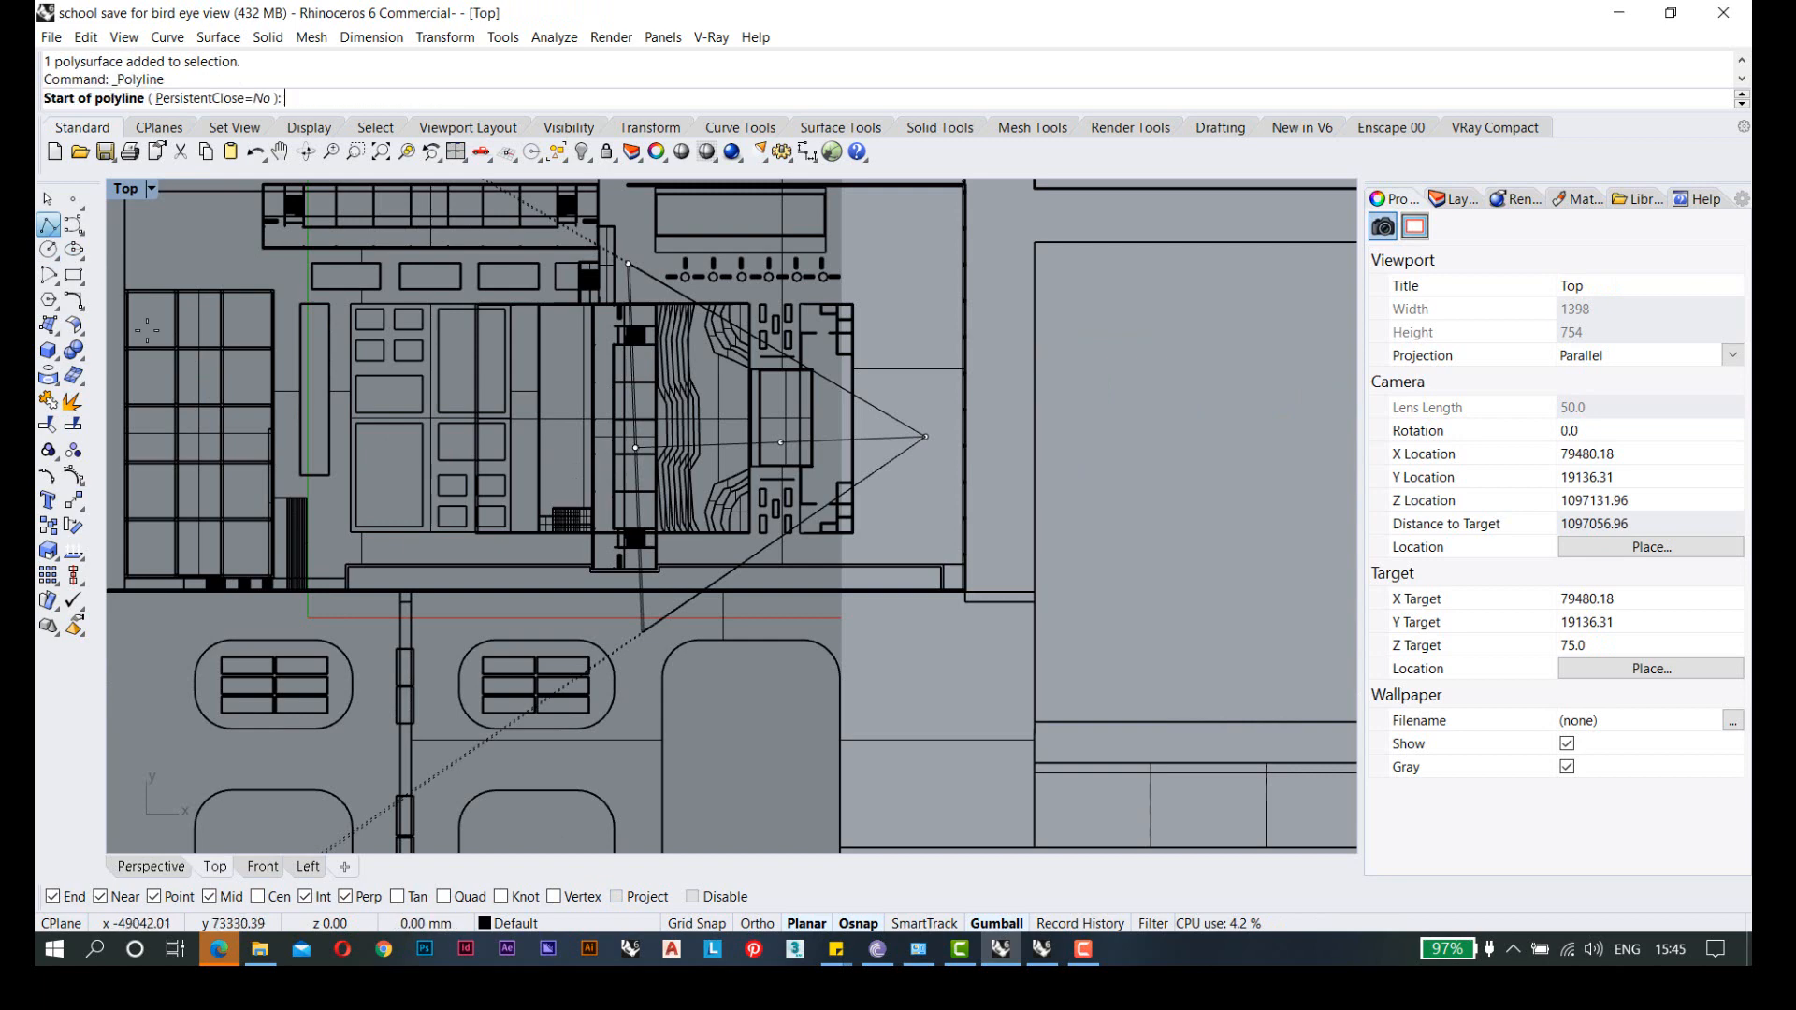
pyautogui.click(617, 897)
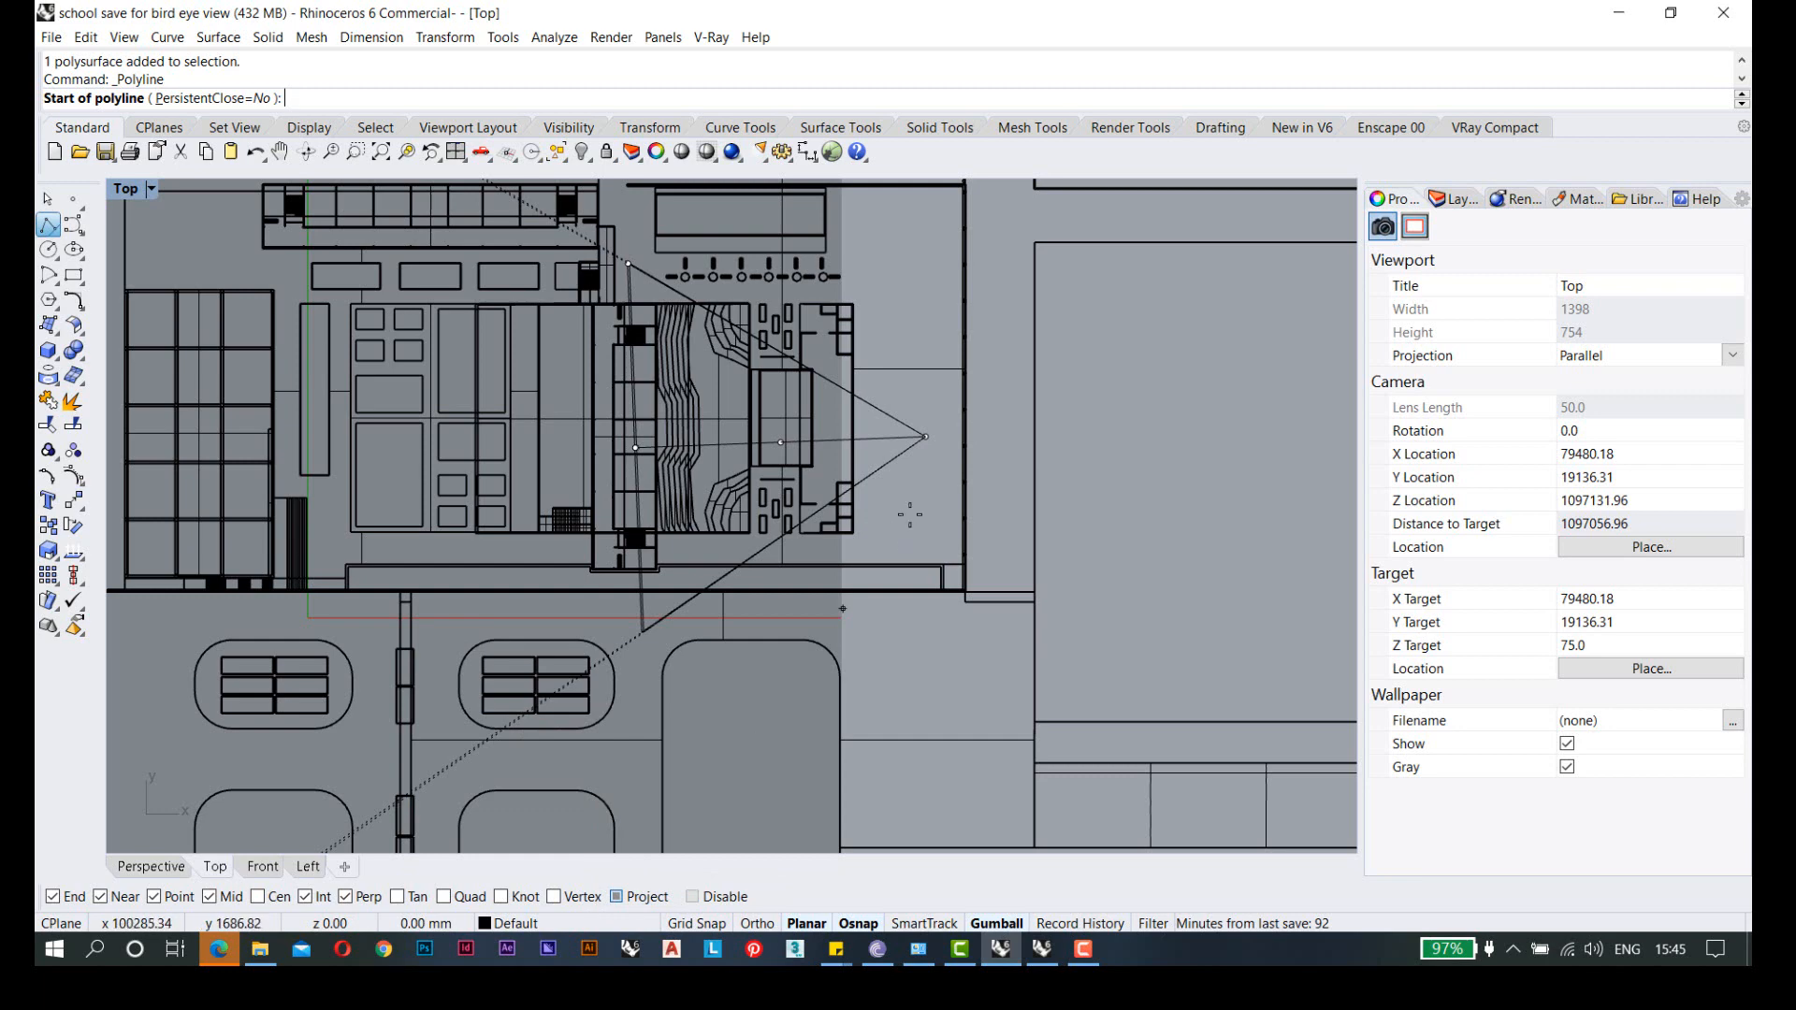
pyautogui.scroll(5, 921, 436)
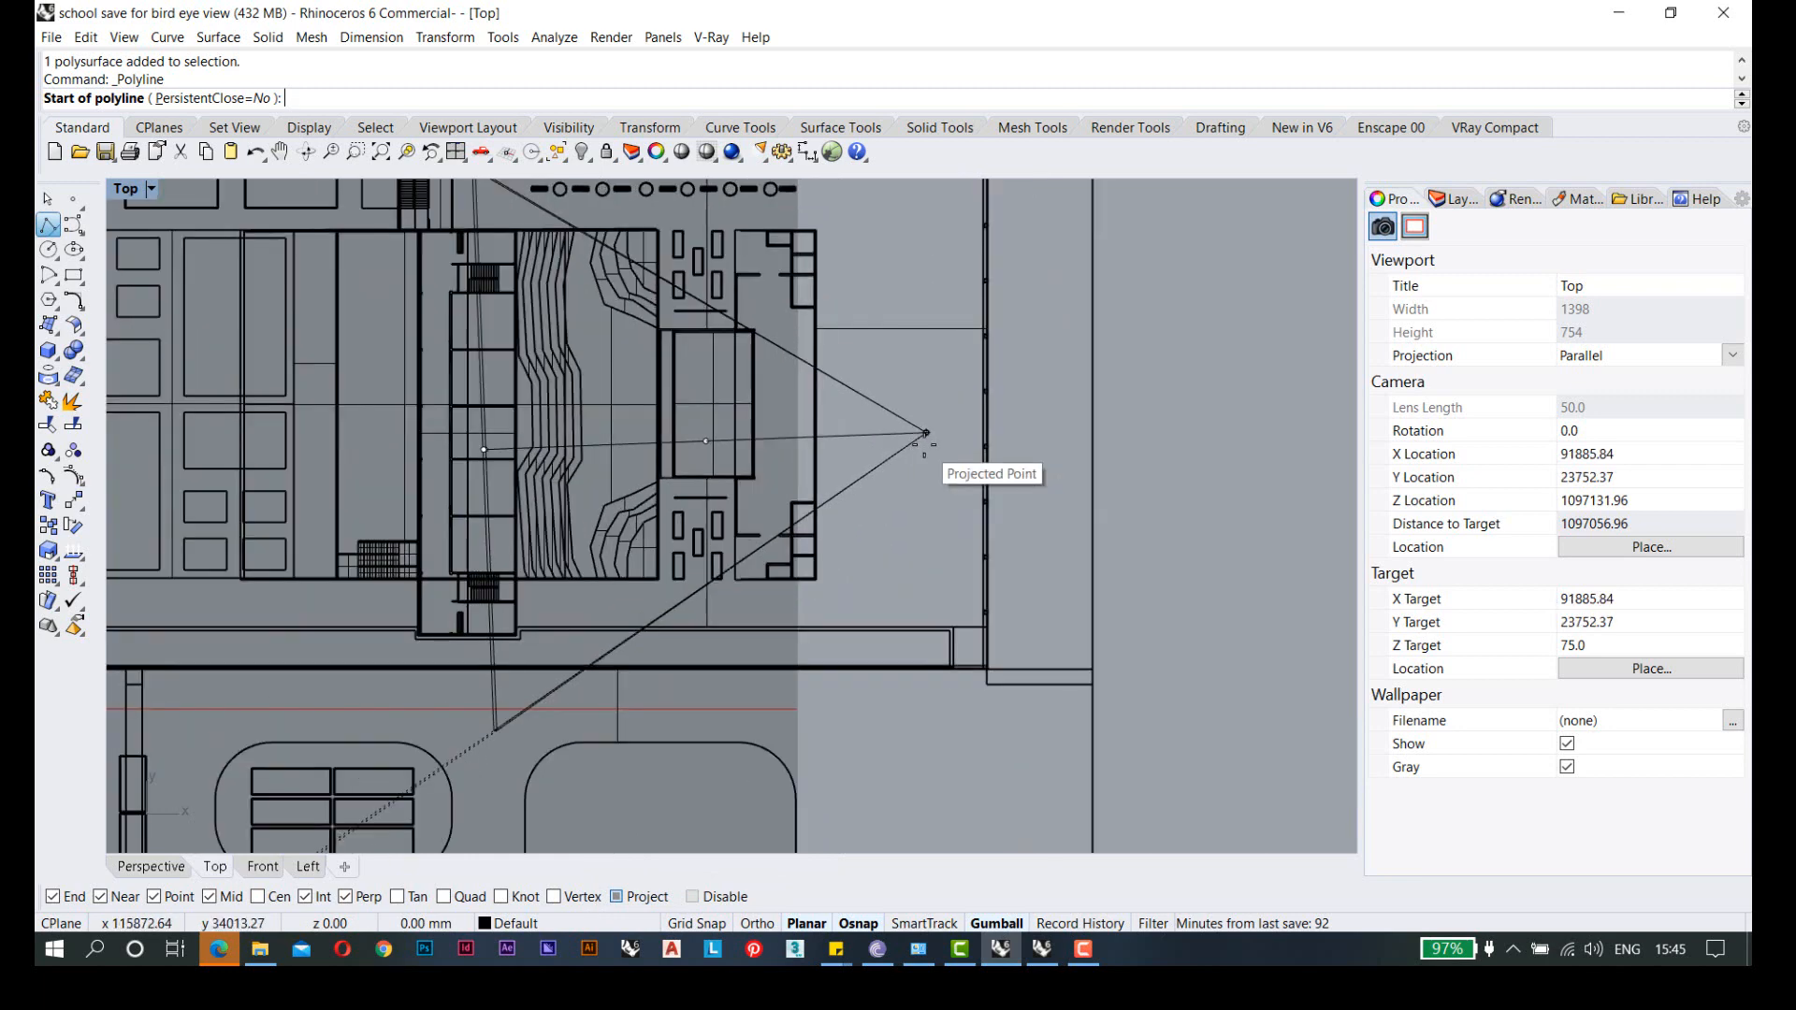
pyautogui.click(929, 422)
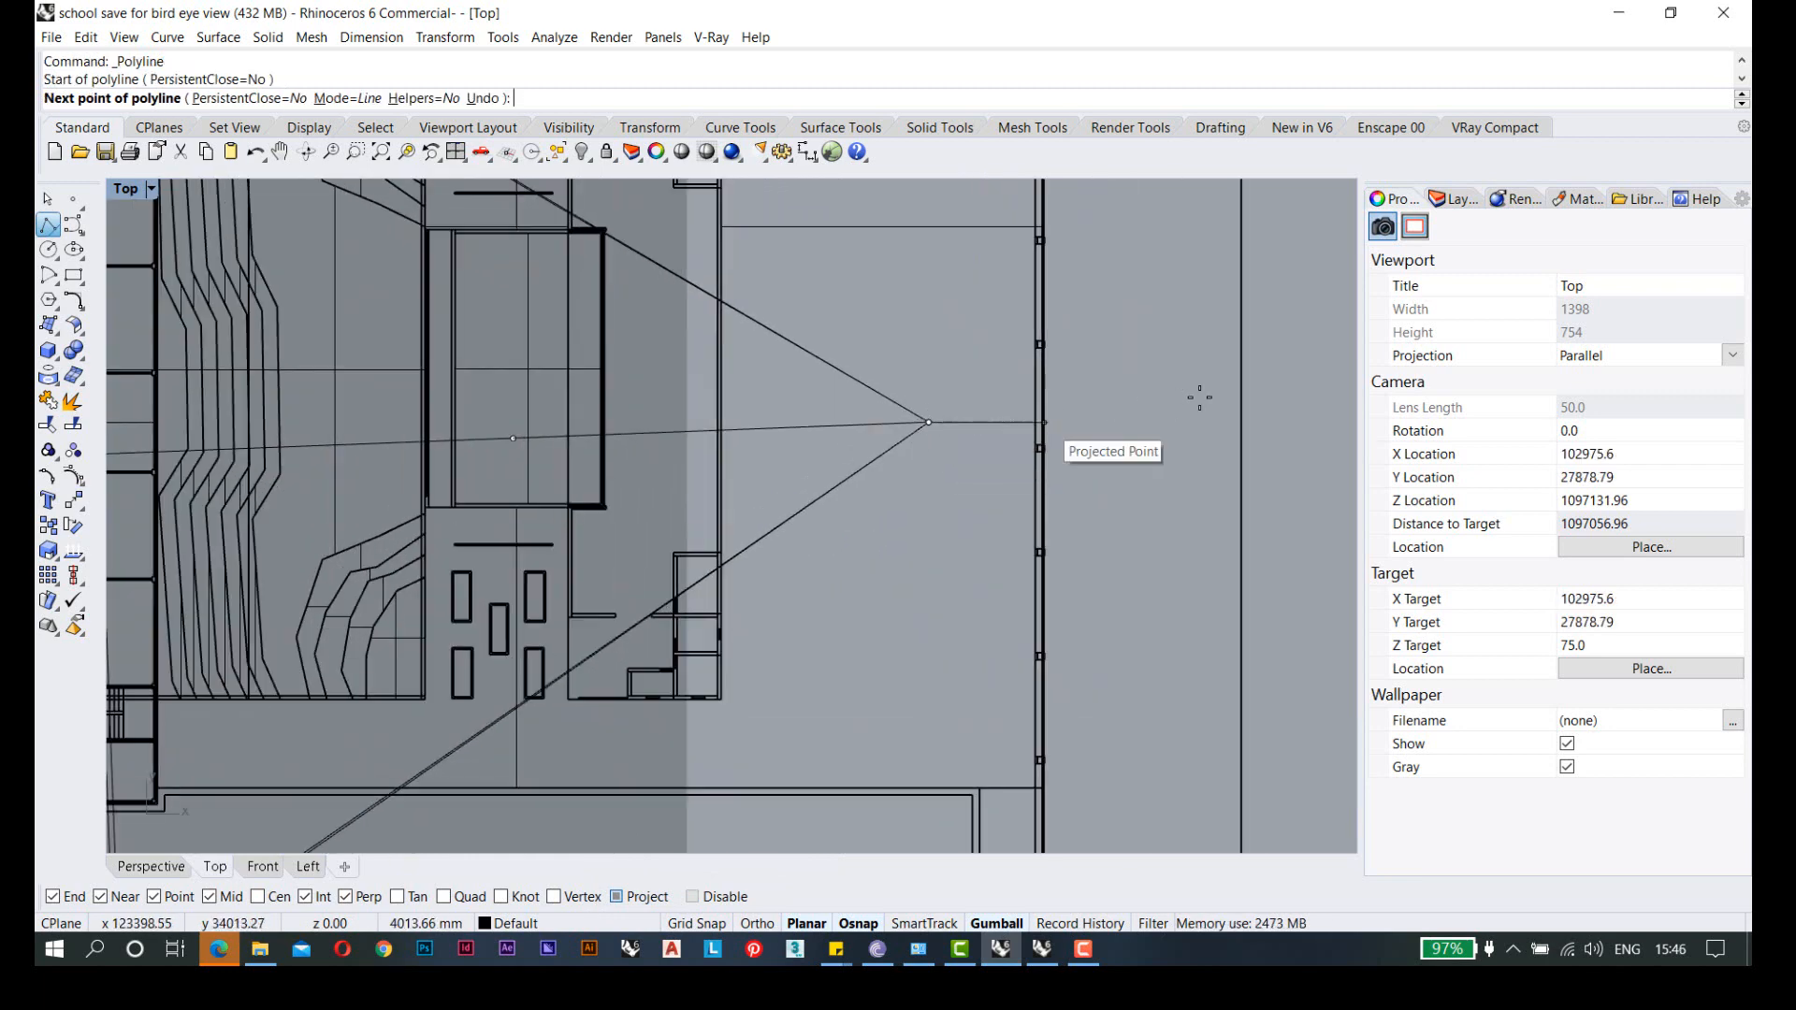
pyautogui.scroll(-5, 1196, 394)
pyautogui.scroll(-3, 1199, 397)
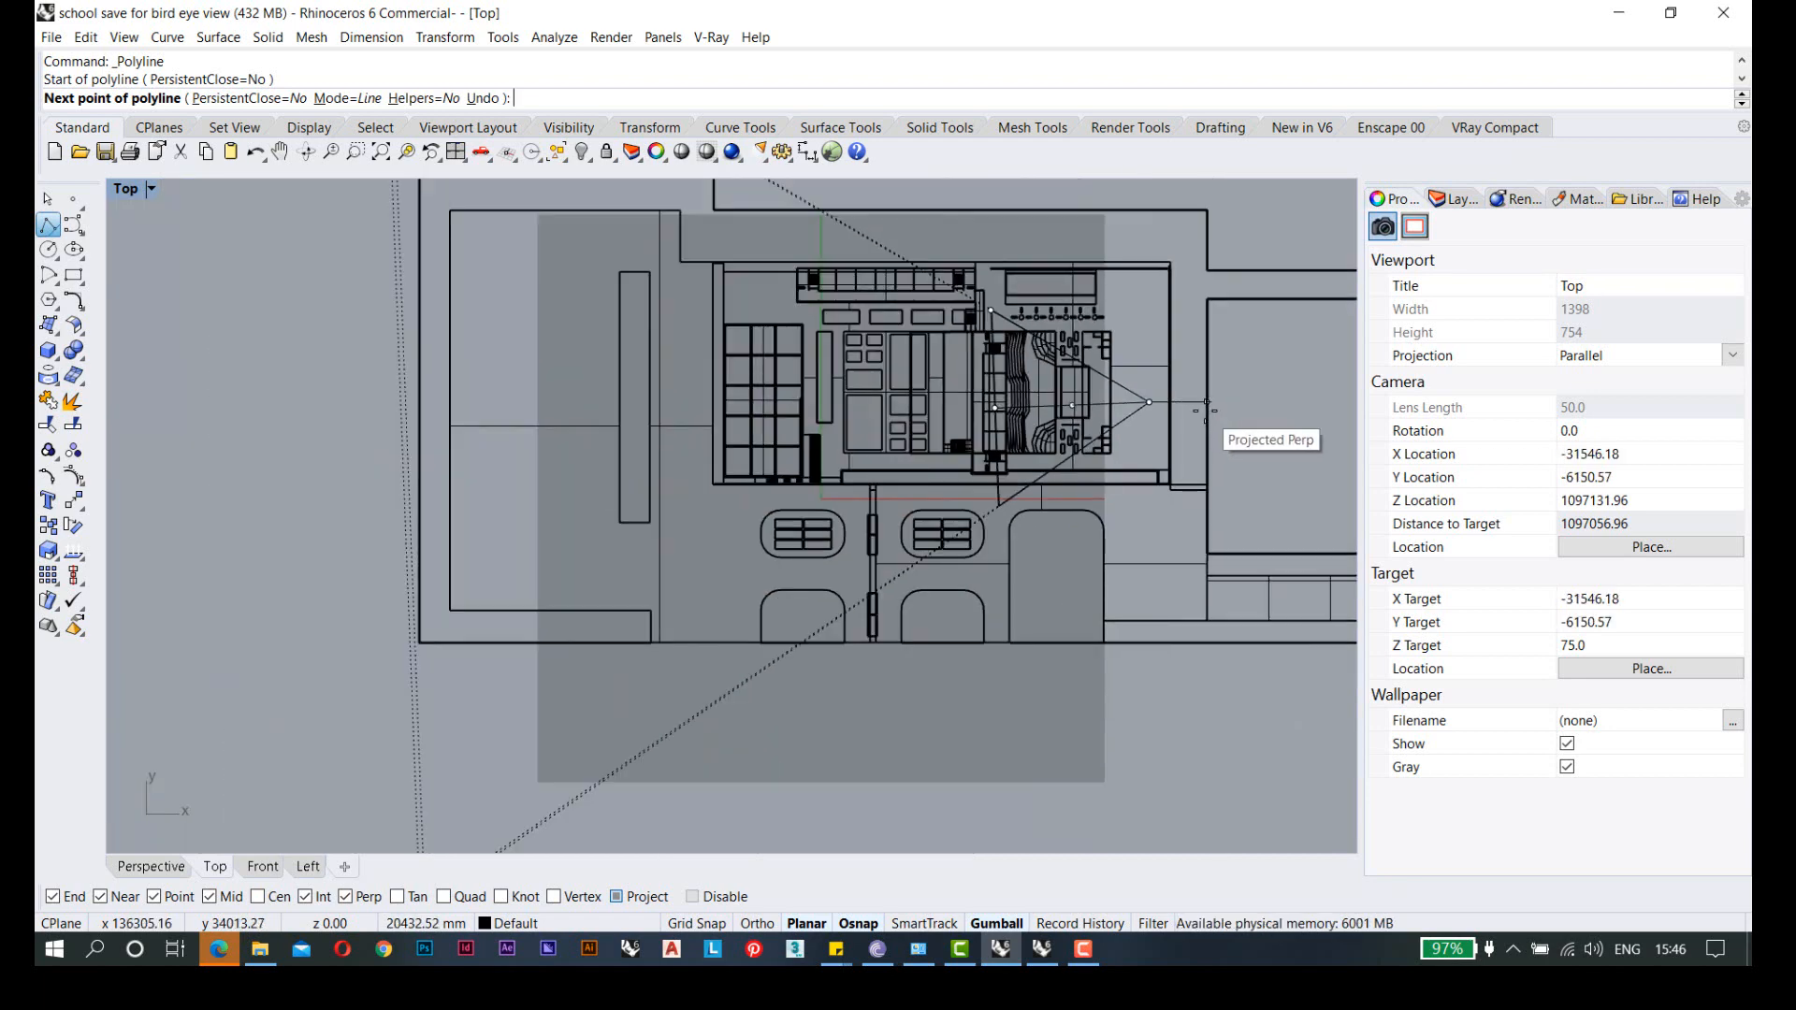
pyautogui.click(1207, 404)
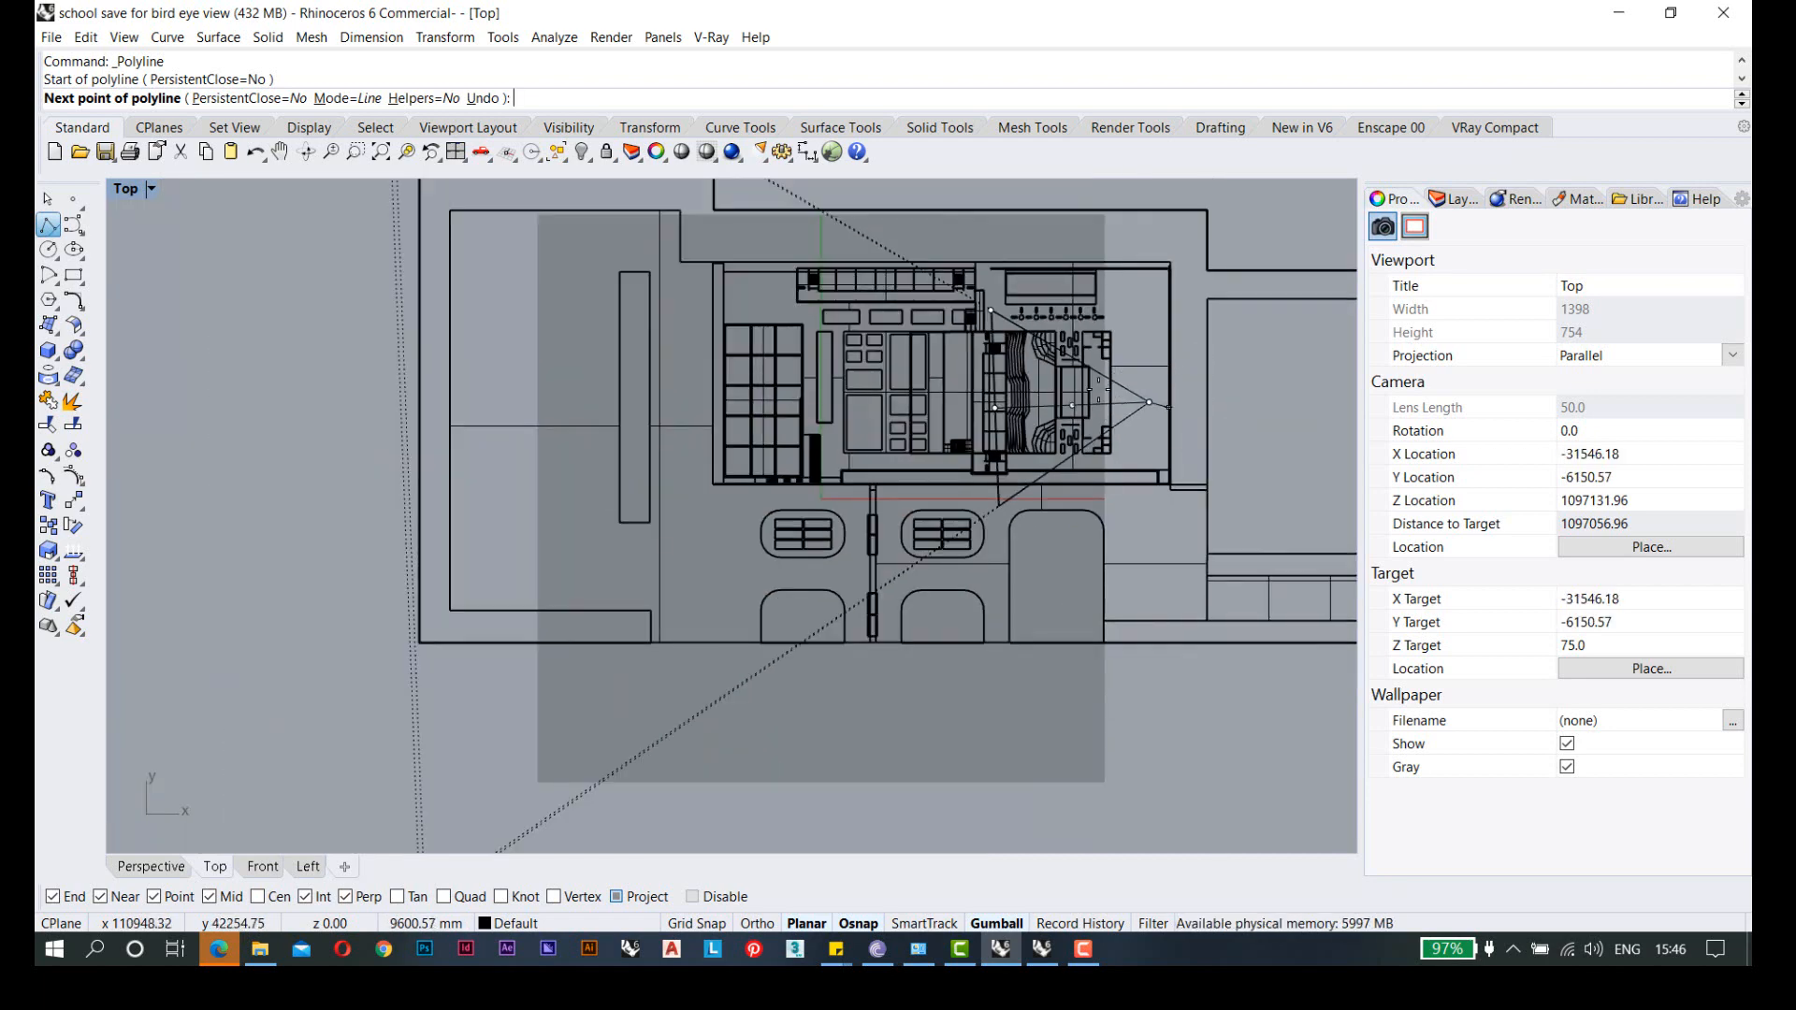
pyautogui.scroll(2, 1193, 362)
pyautogui.scroll(5, 898, 417)
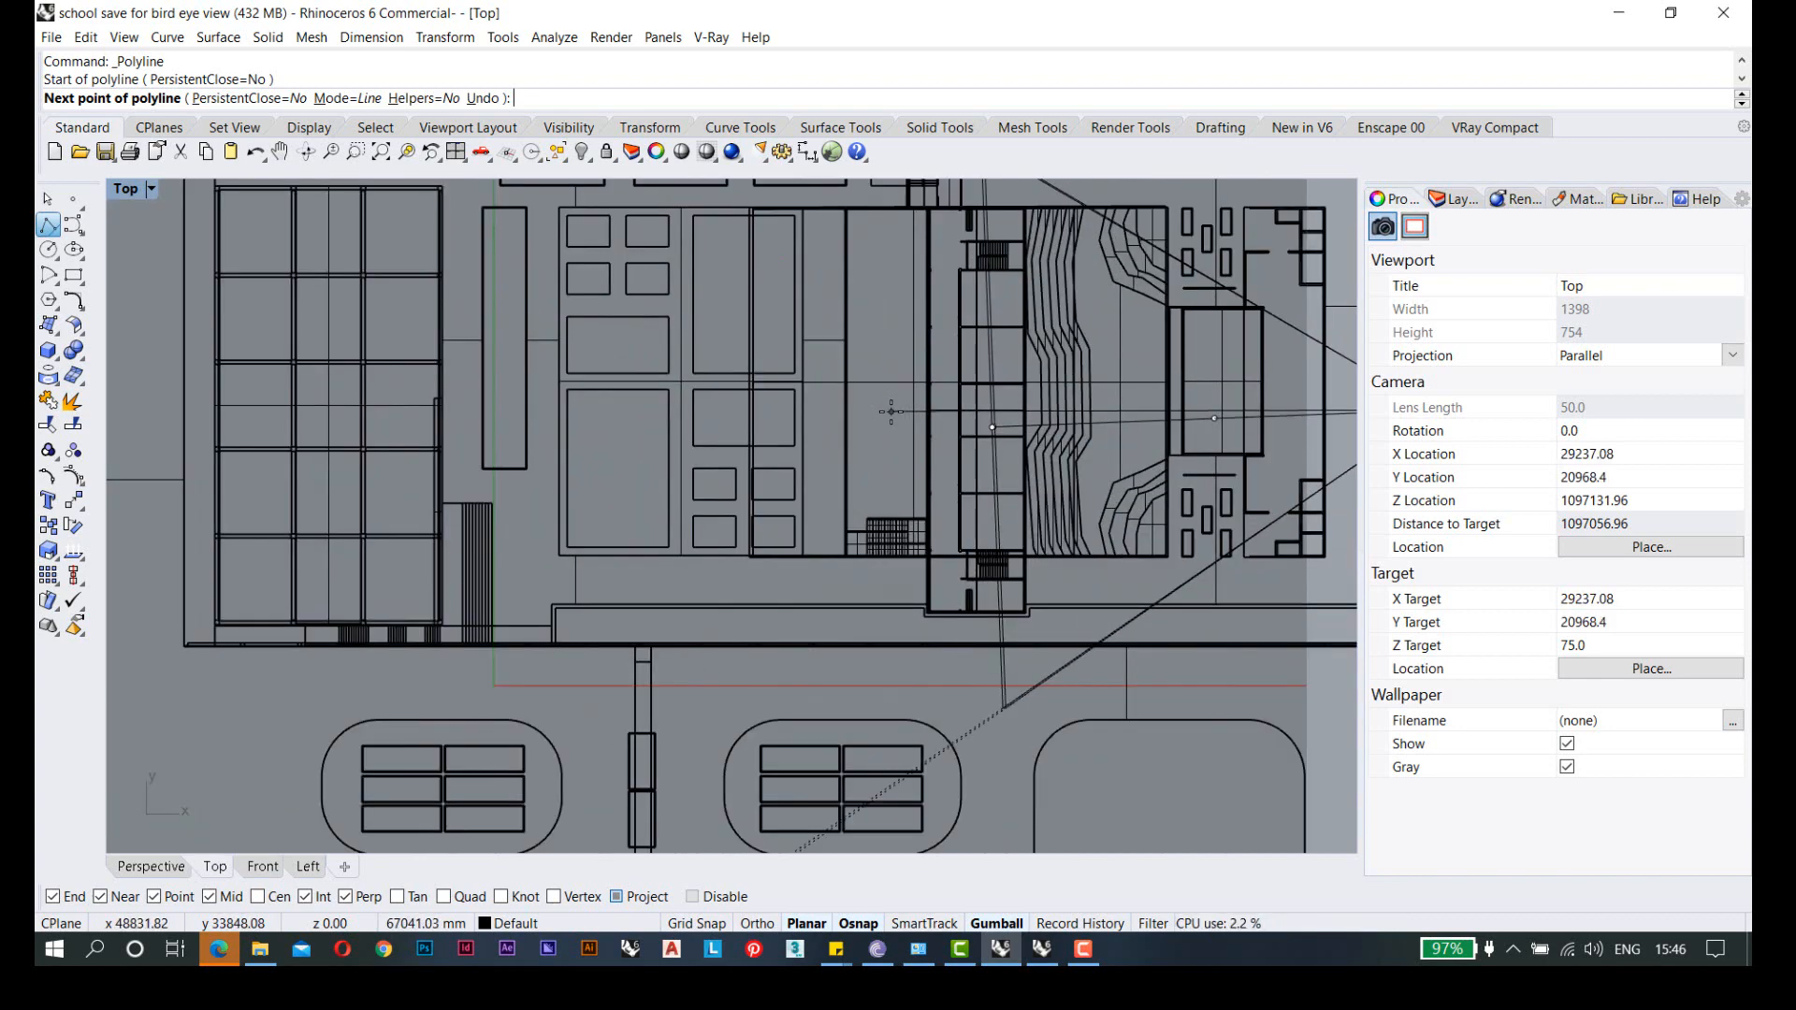
pyautogui.press('shift')
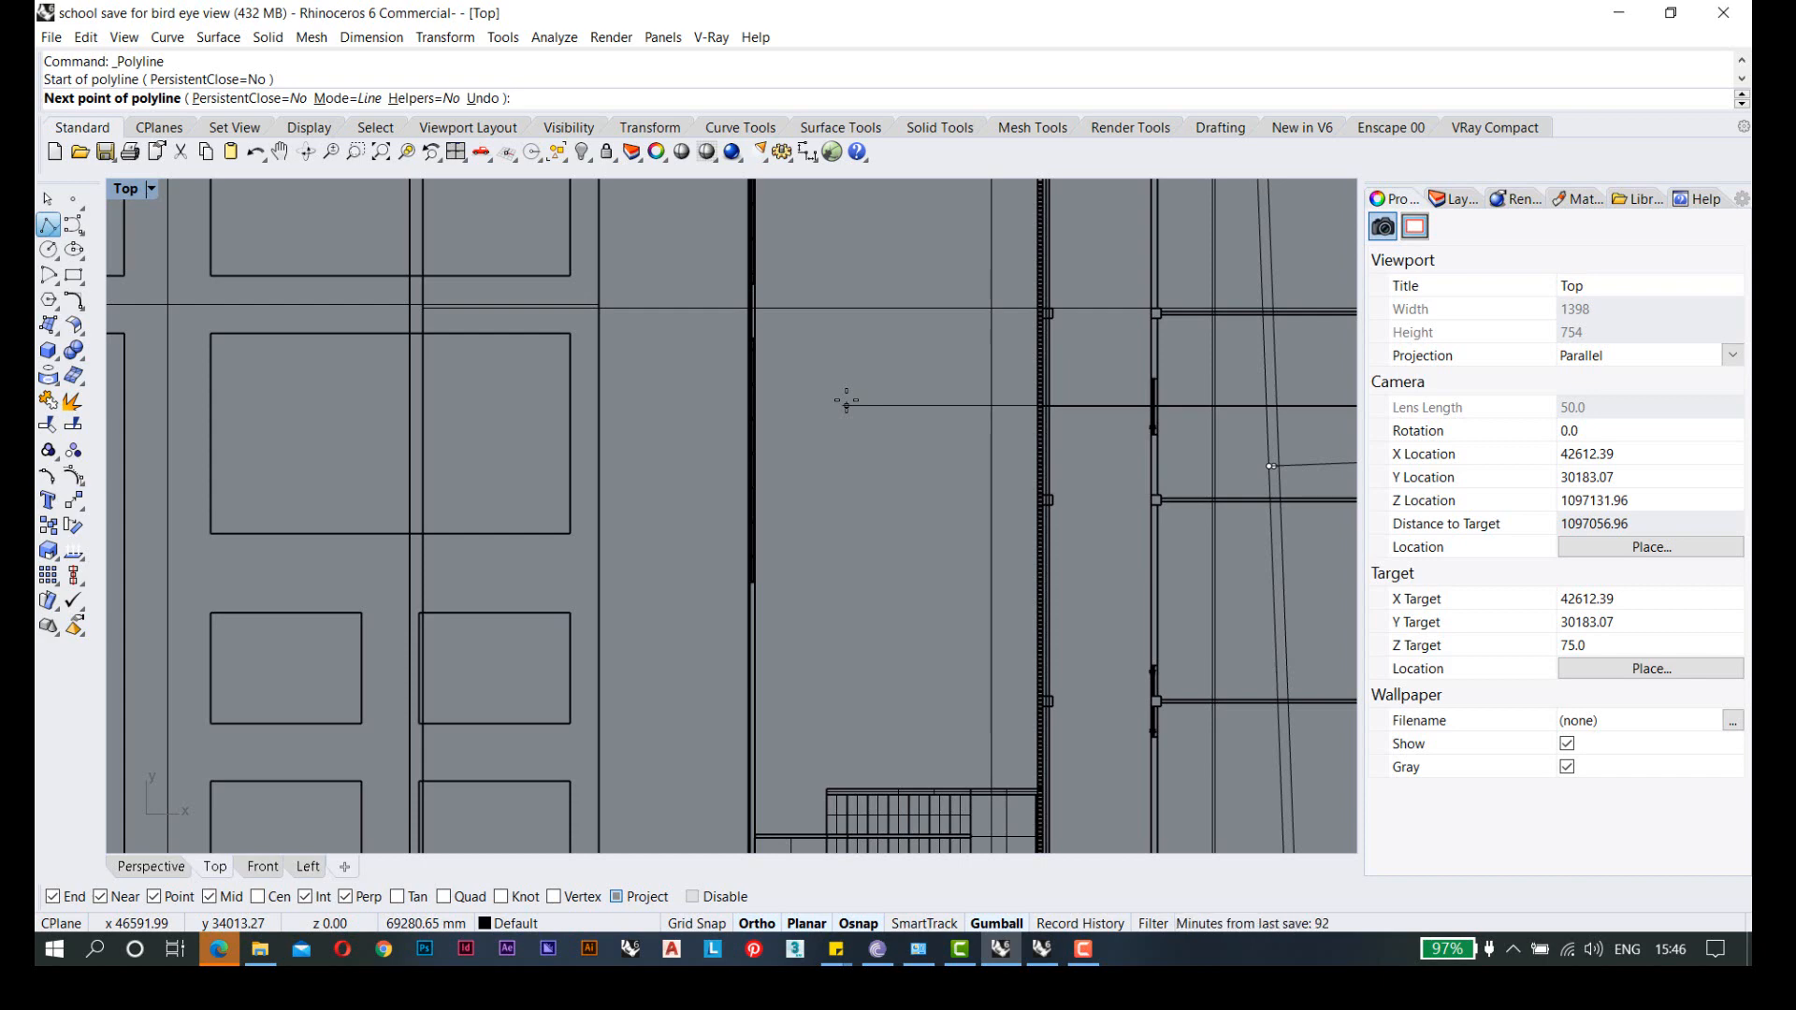
pyautogui.click(846, 401)
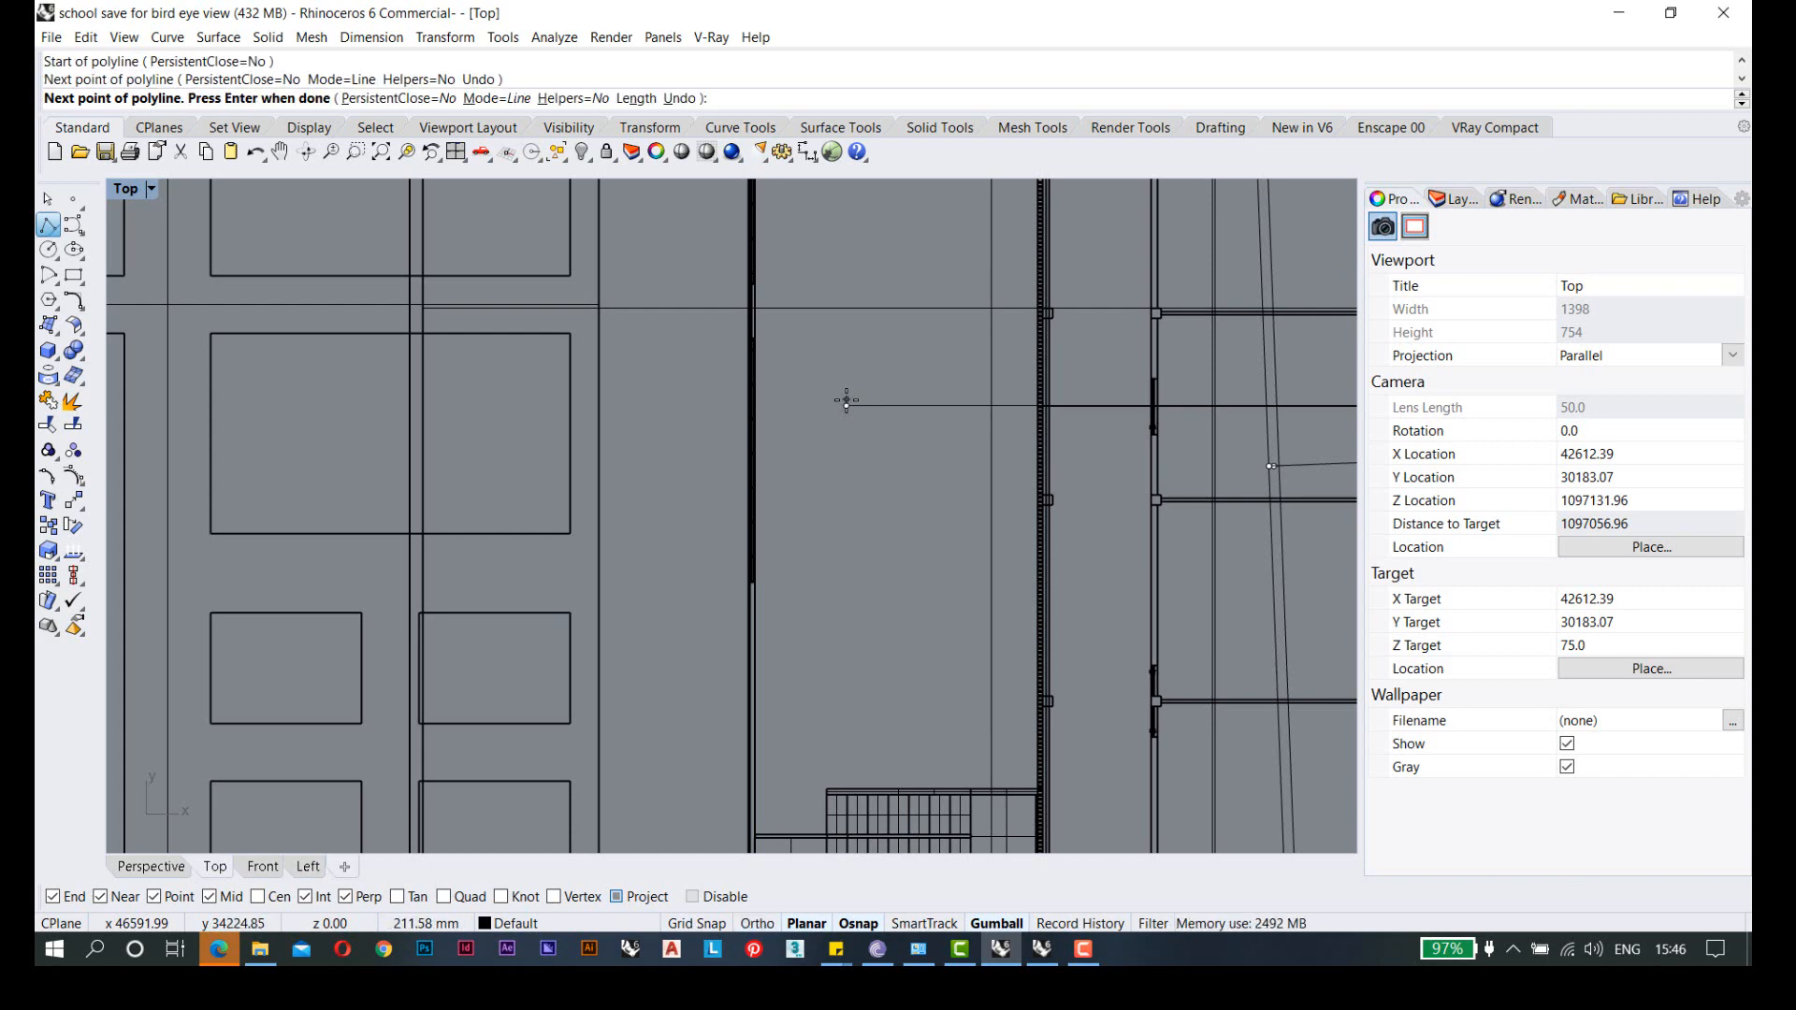
pyautogui.press('Return')
# - Move the Perspective camera's target point straight in Y onto the horizontal guide line so the camera looks squarely at the building
pyautogui.scroll(-5, 846, 400)
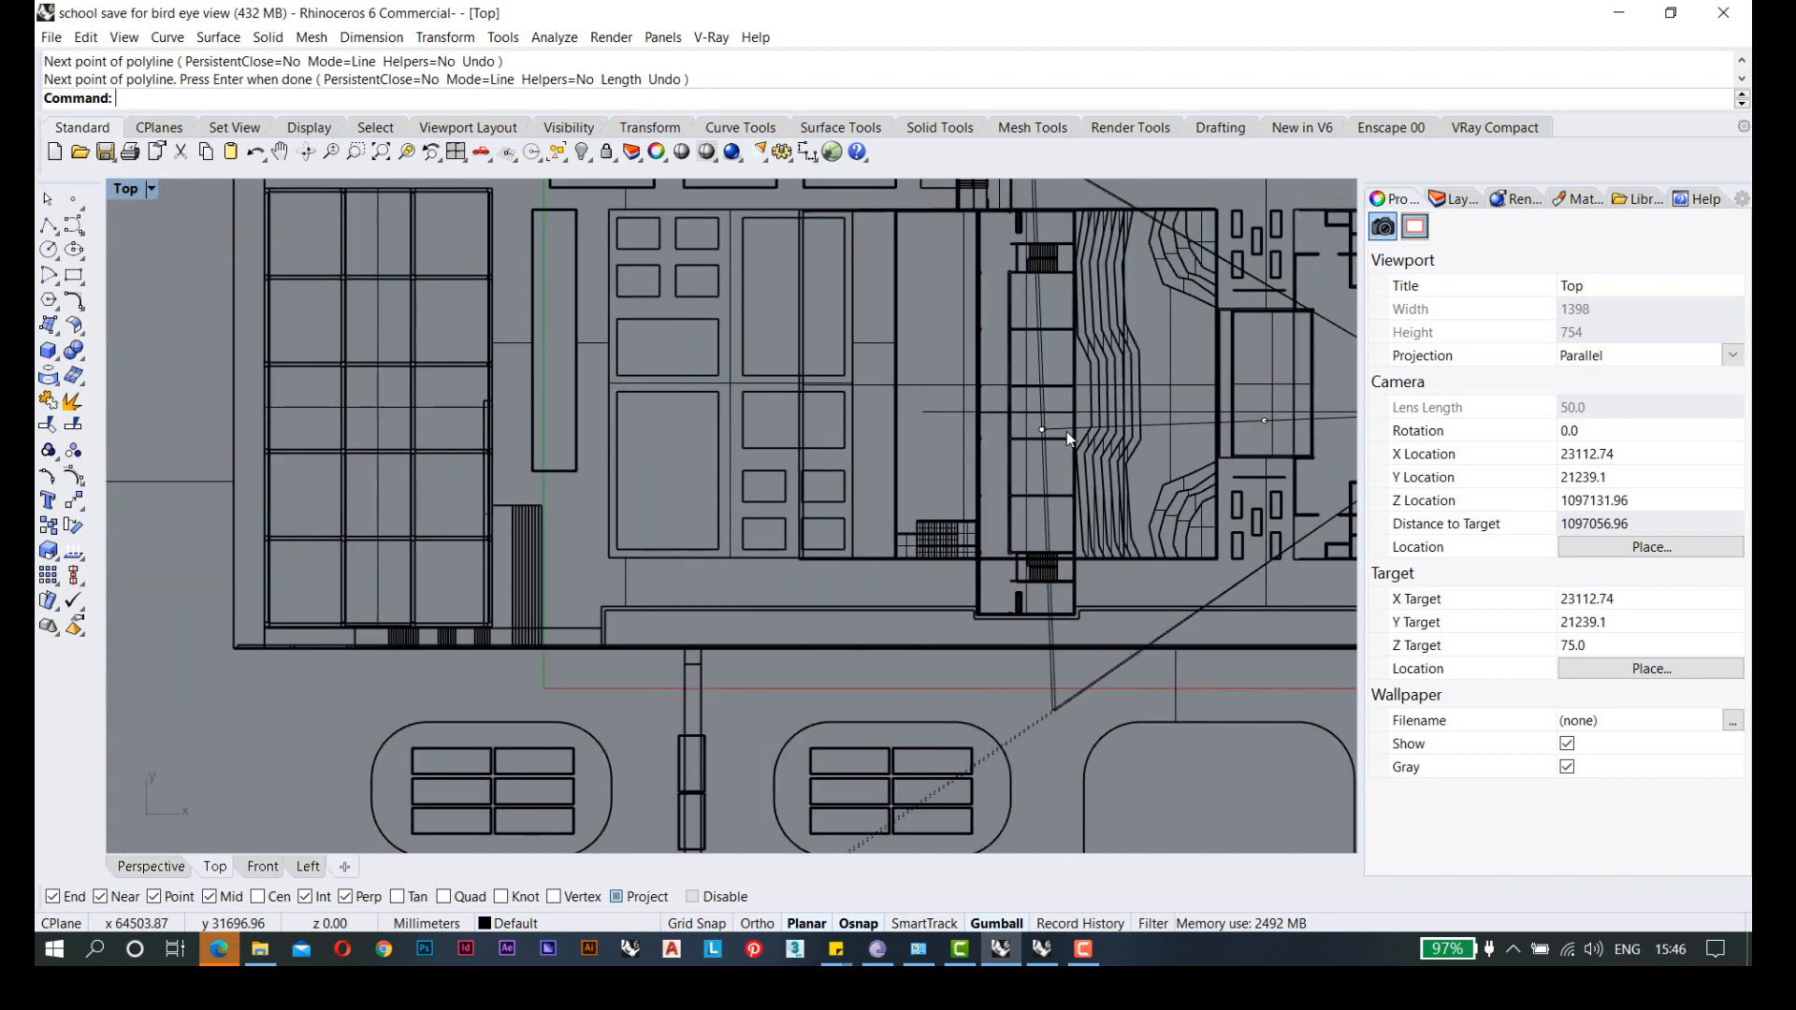
pyautogui.scroll(10, 1067, 430)
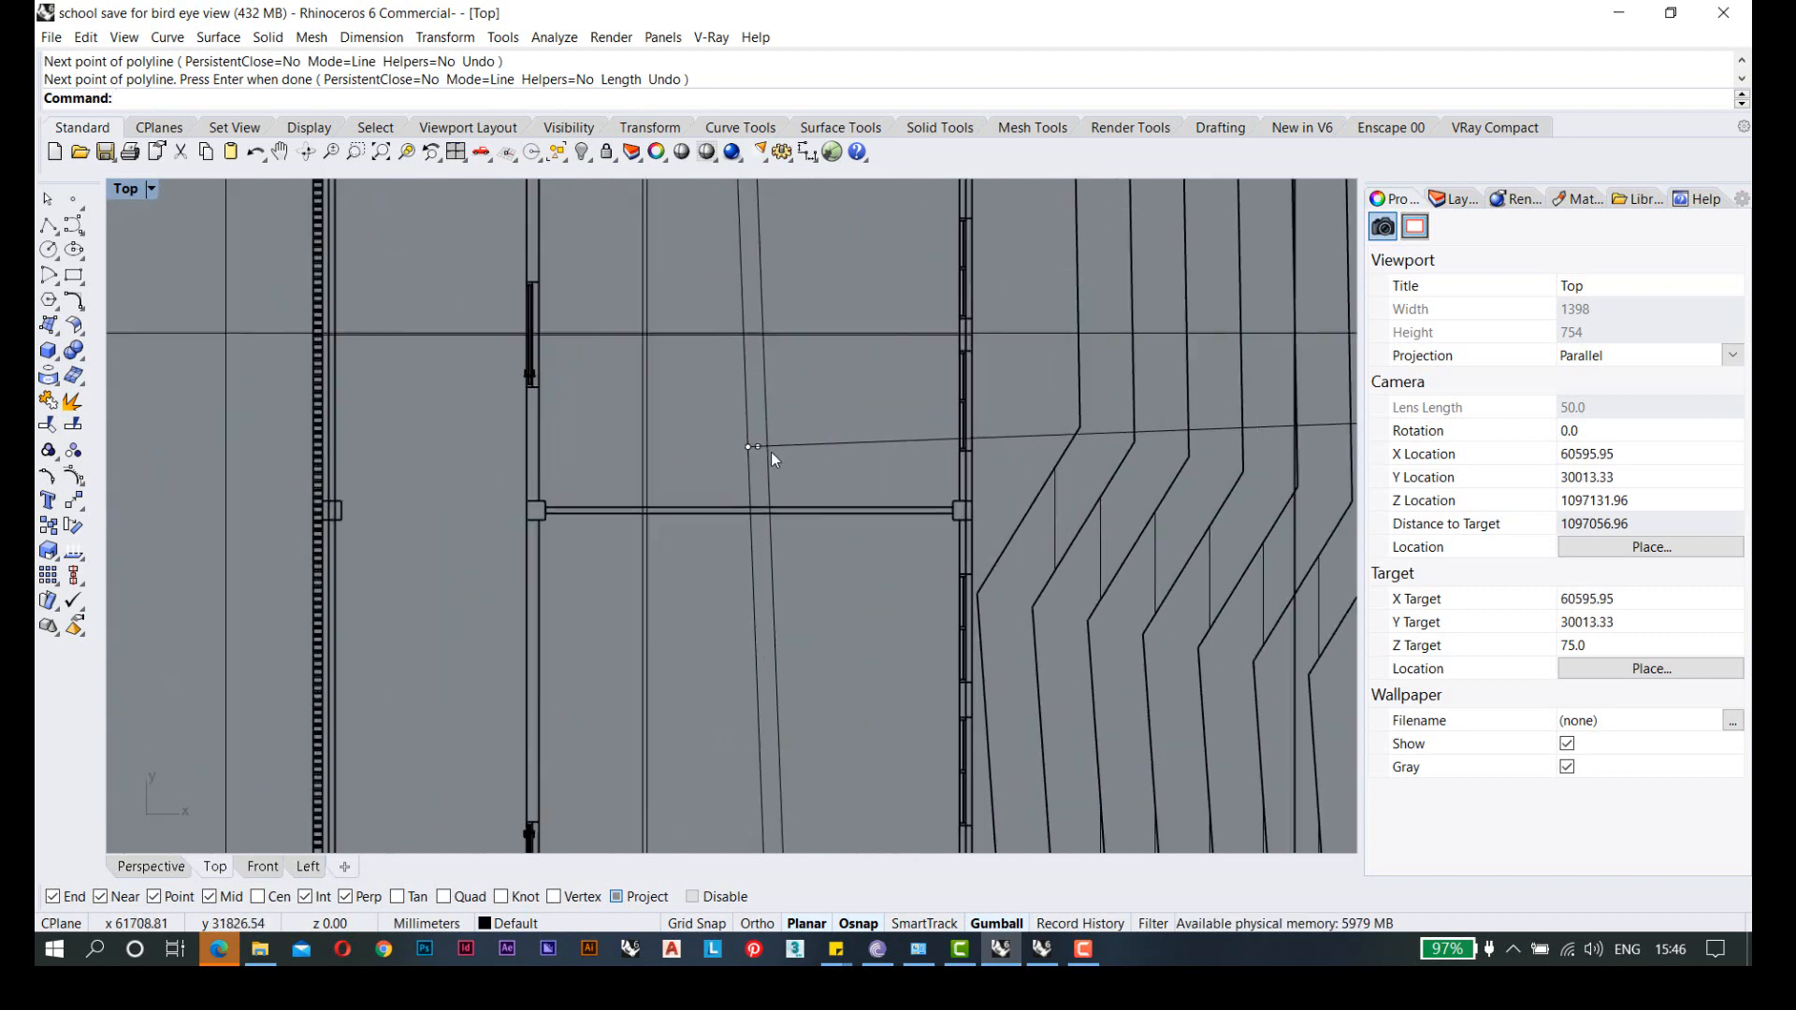
pyautogui.scroll(2, 767, 451)
pyautogui.click(756, 445)
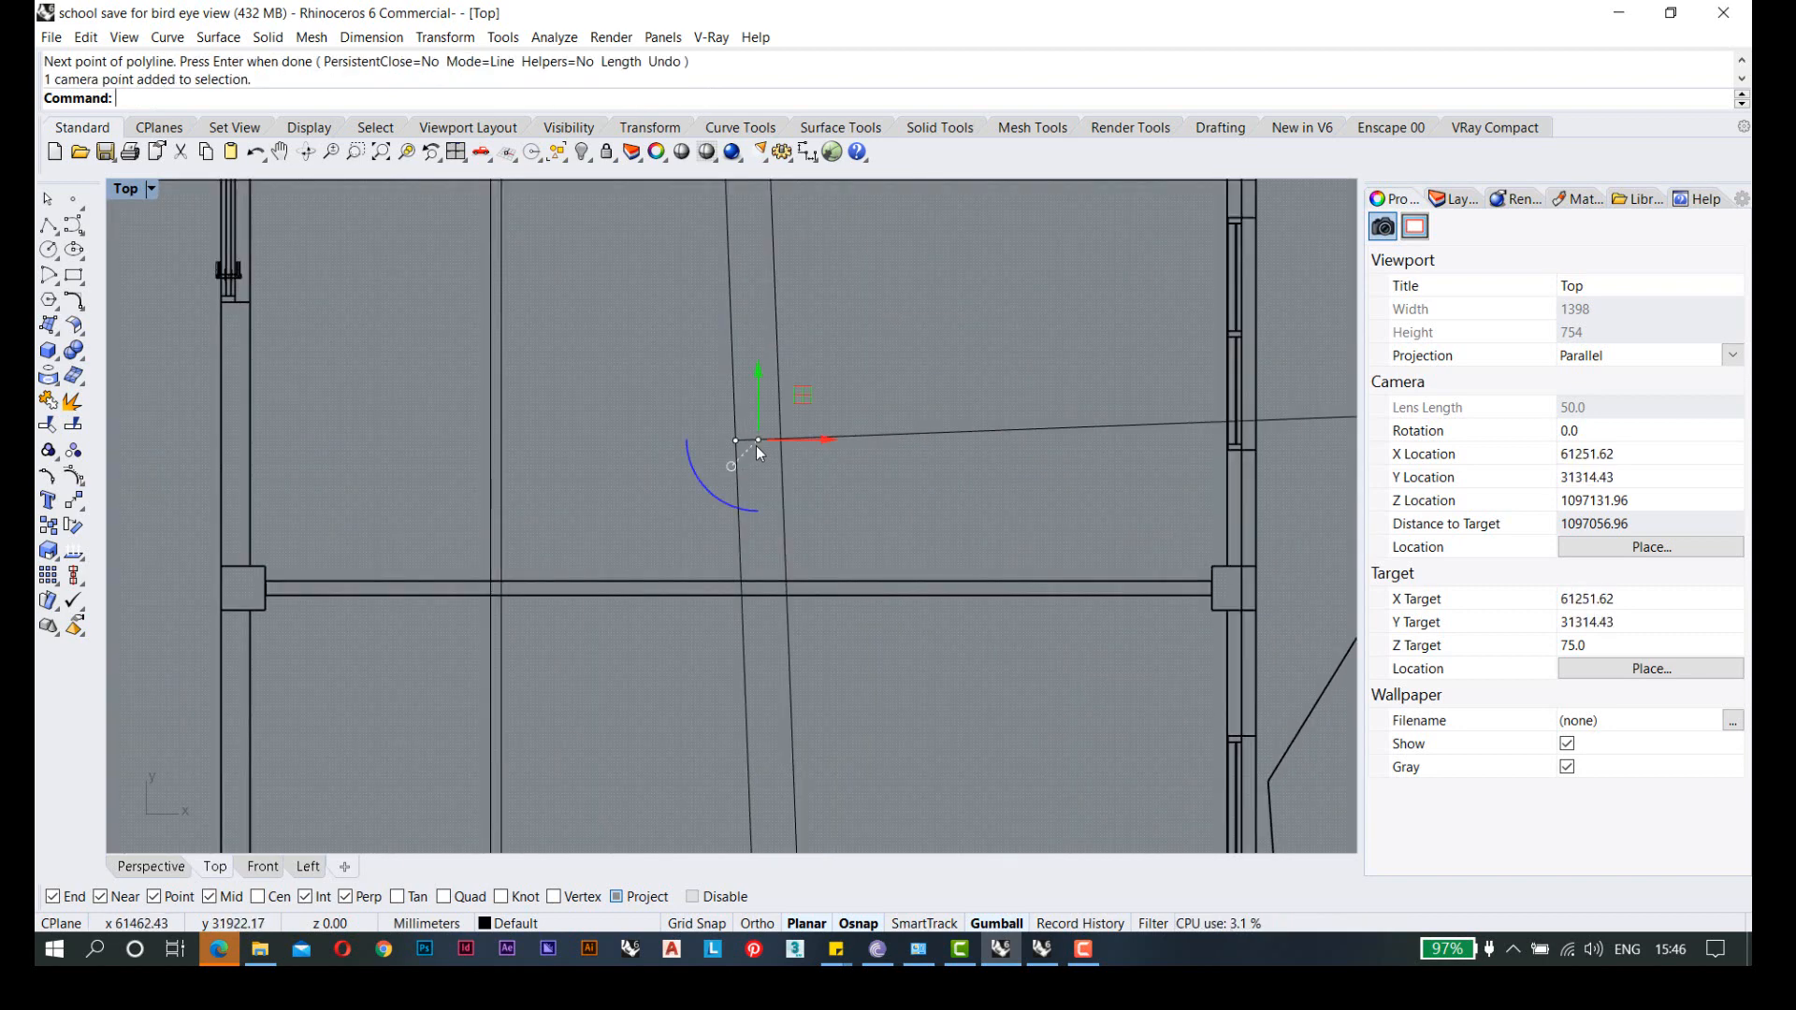
pyautogui.write('m')
pyautogui.press('Return')
pyautogui.click(756, 445)
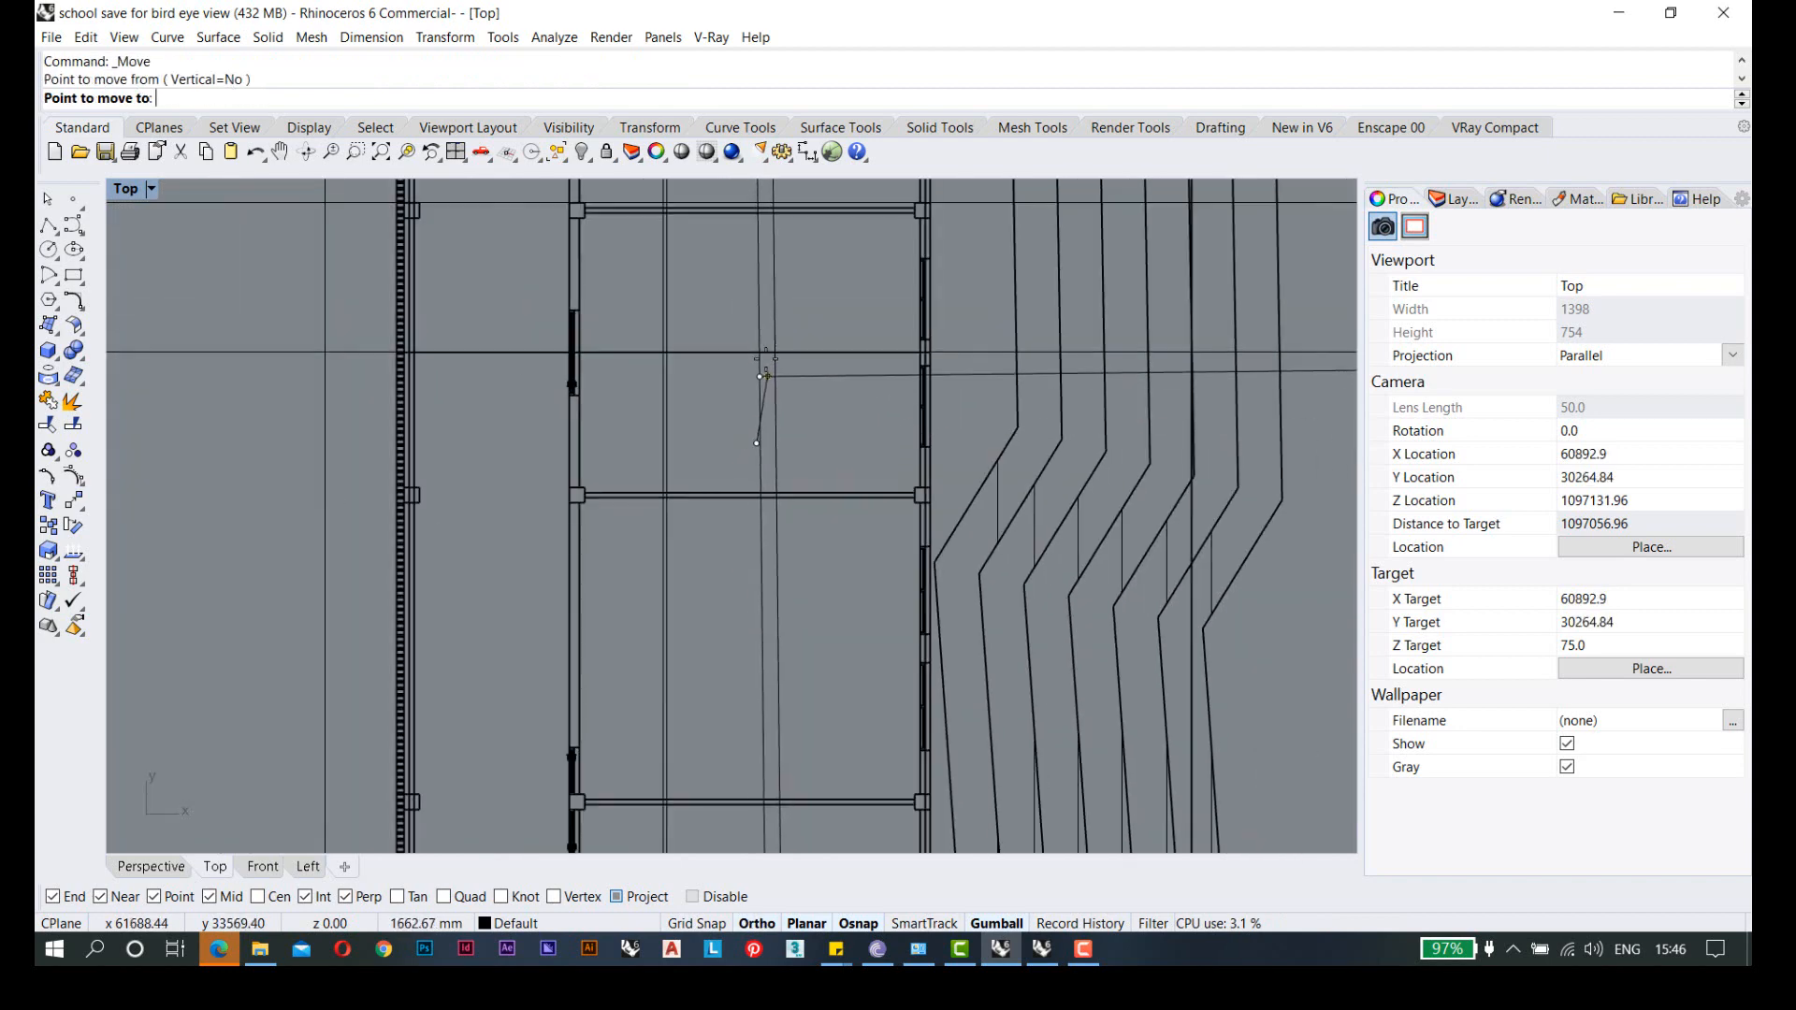
pyautogui.click(734, 374)
pyautogui.scroll(-5, 609, 385)
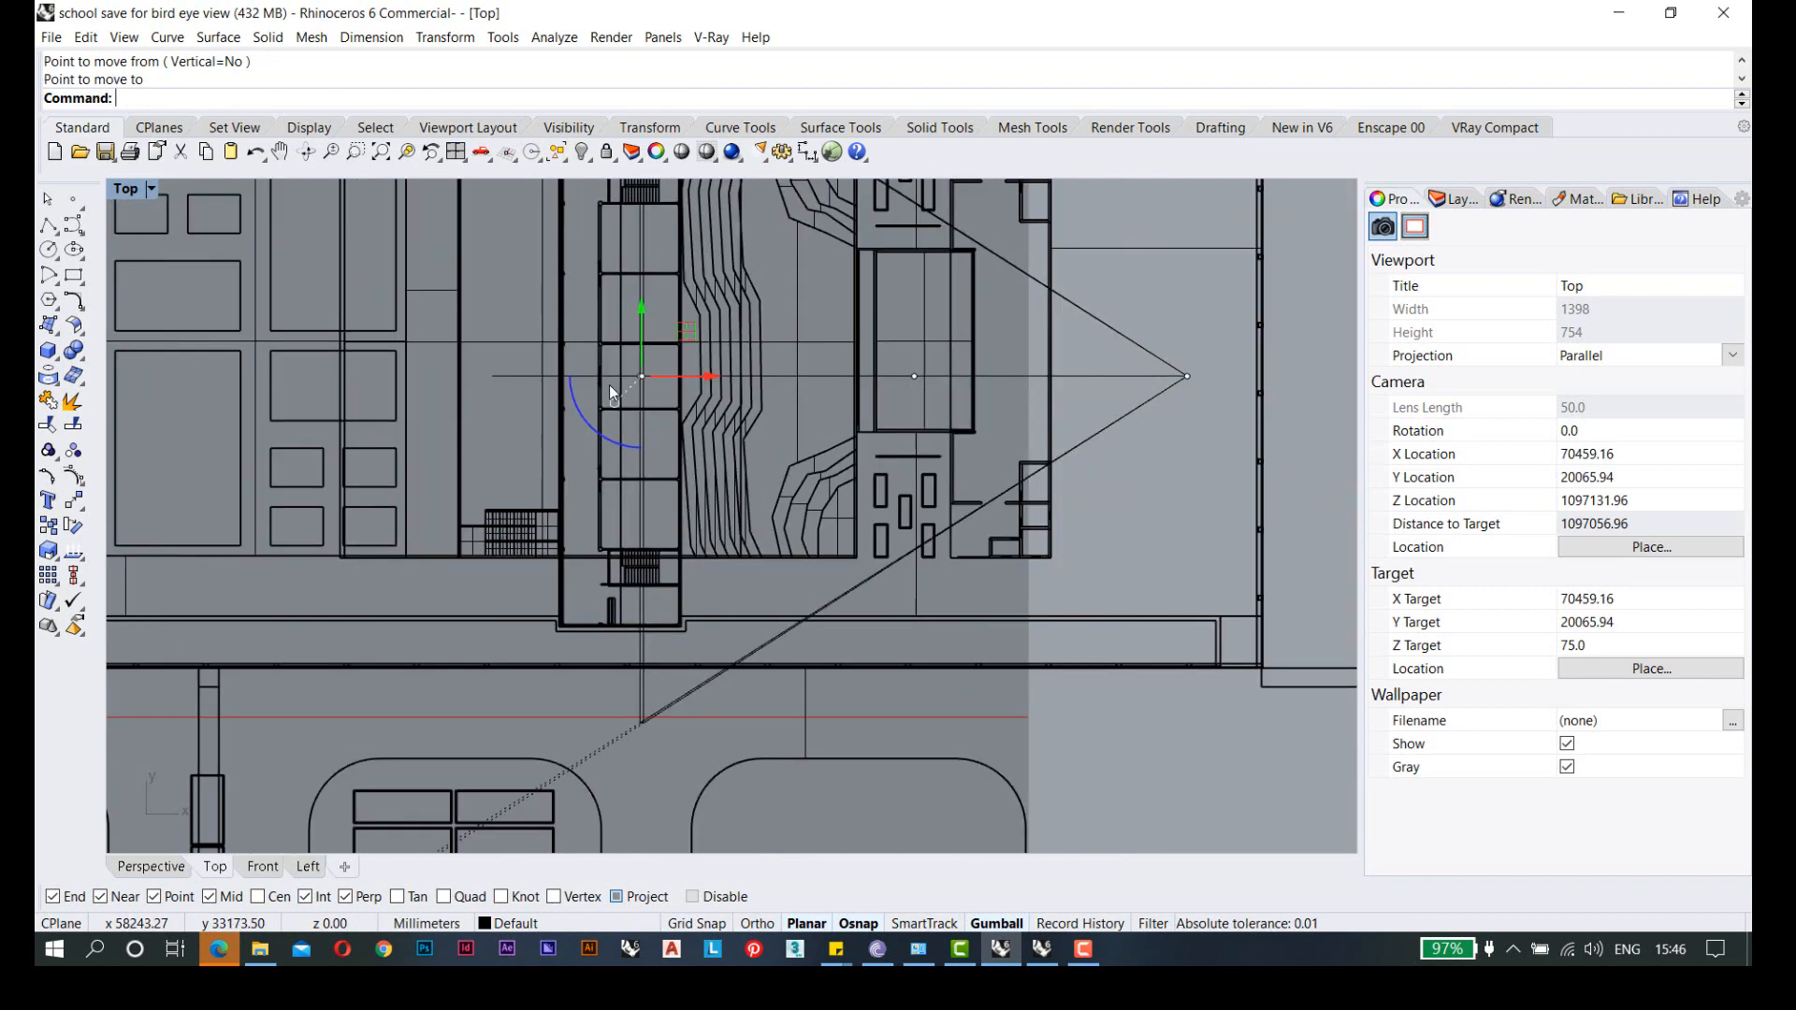
pyautogui.scroll(-2, 1022, 380)
pyautogui.moveTo(1025, 378); pyautogui.dragTo(926, 488, button='right')
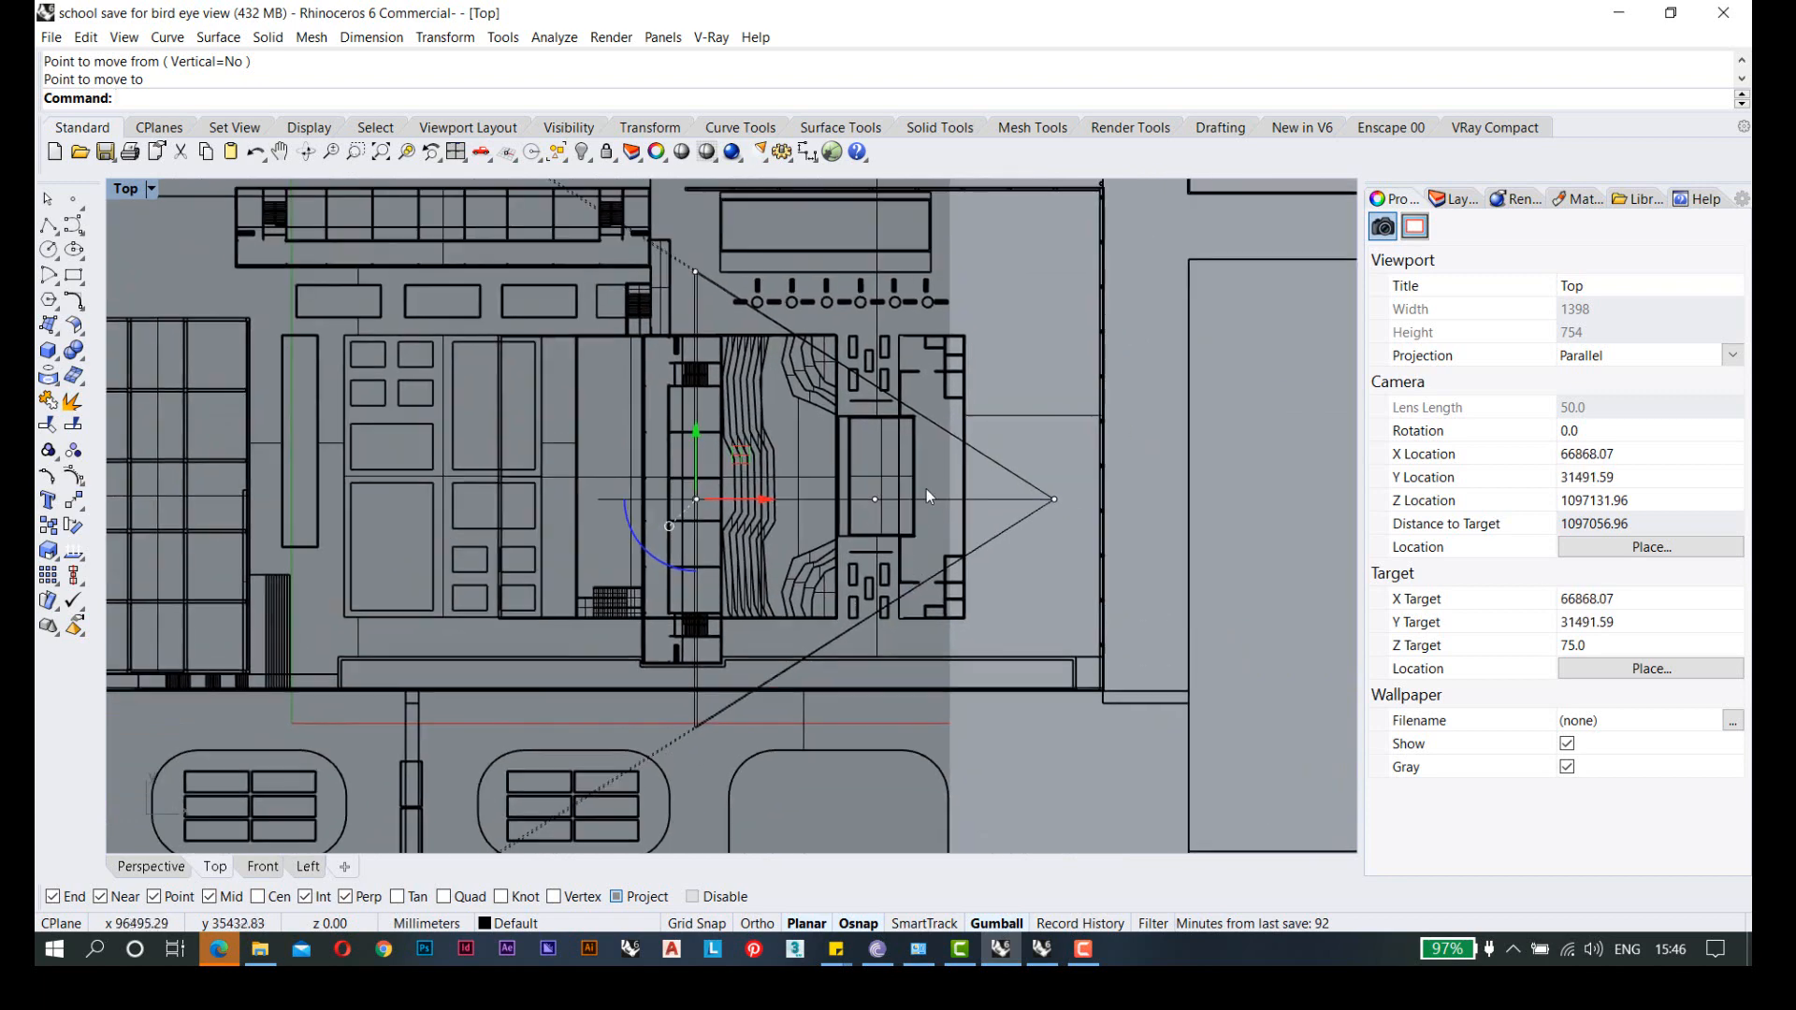
pyautogui.scroll(-2, 926, 488)
# - In the maximized Front view, hide the perforated screens on the main jali and side jaali layers that cover the camera points
pyautogui.doubleClick(127, 192)
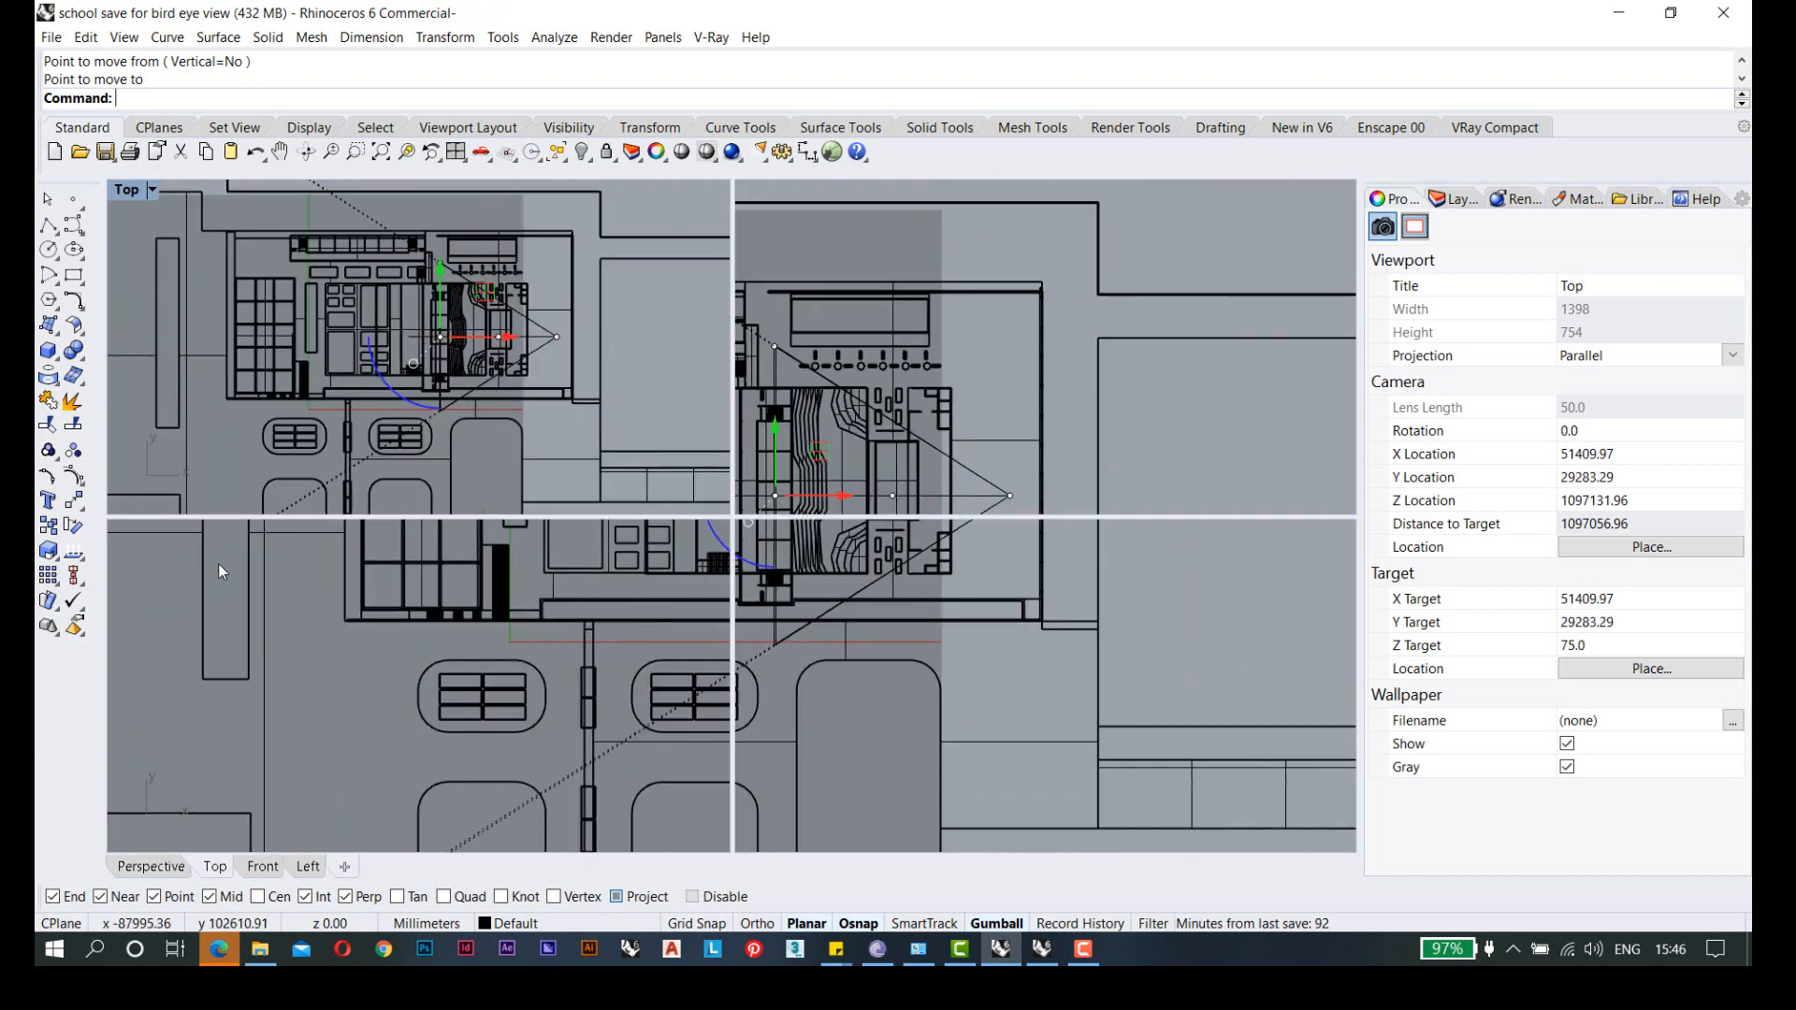
pyautogui.doubleClick(143, 529)
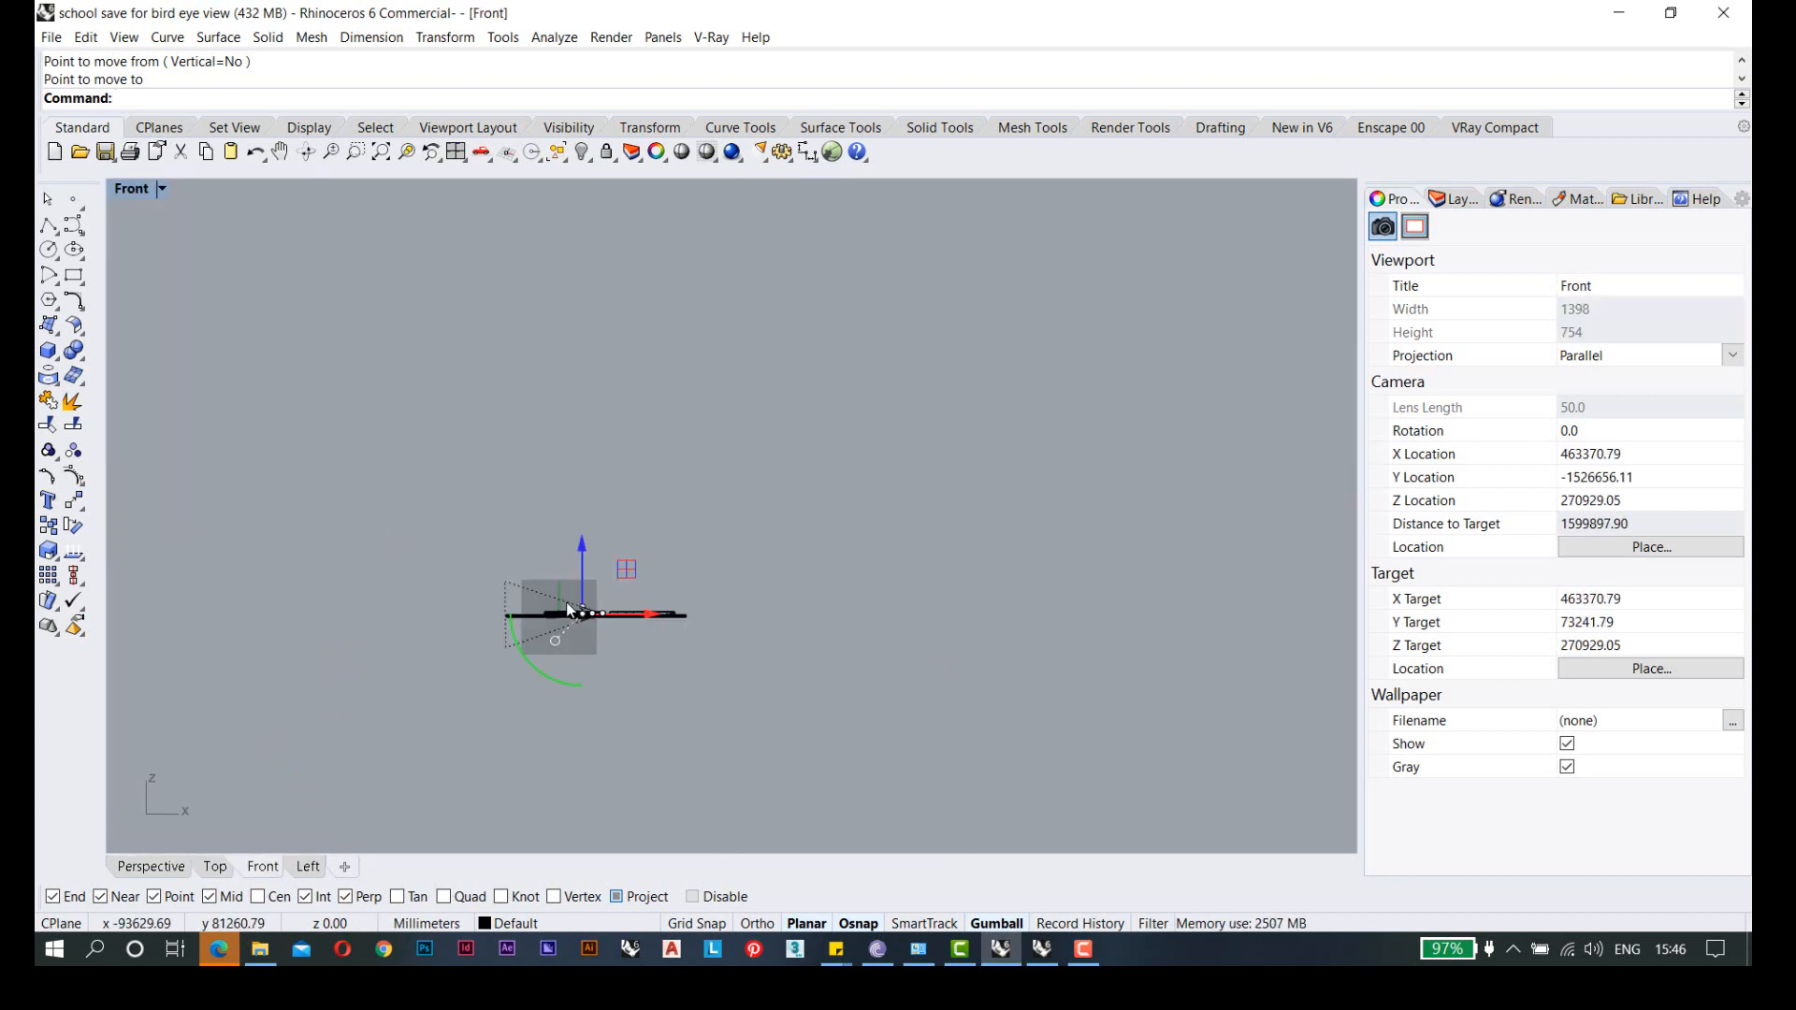
pyautogui.scroll(5, 568, 610)
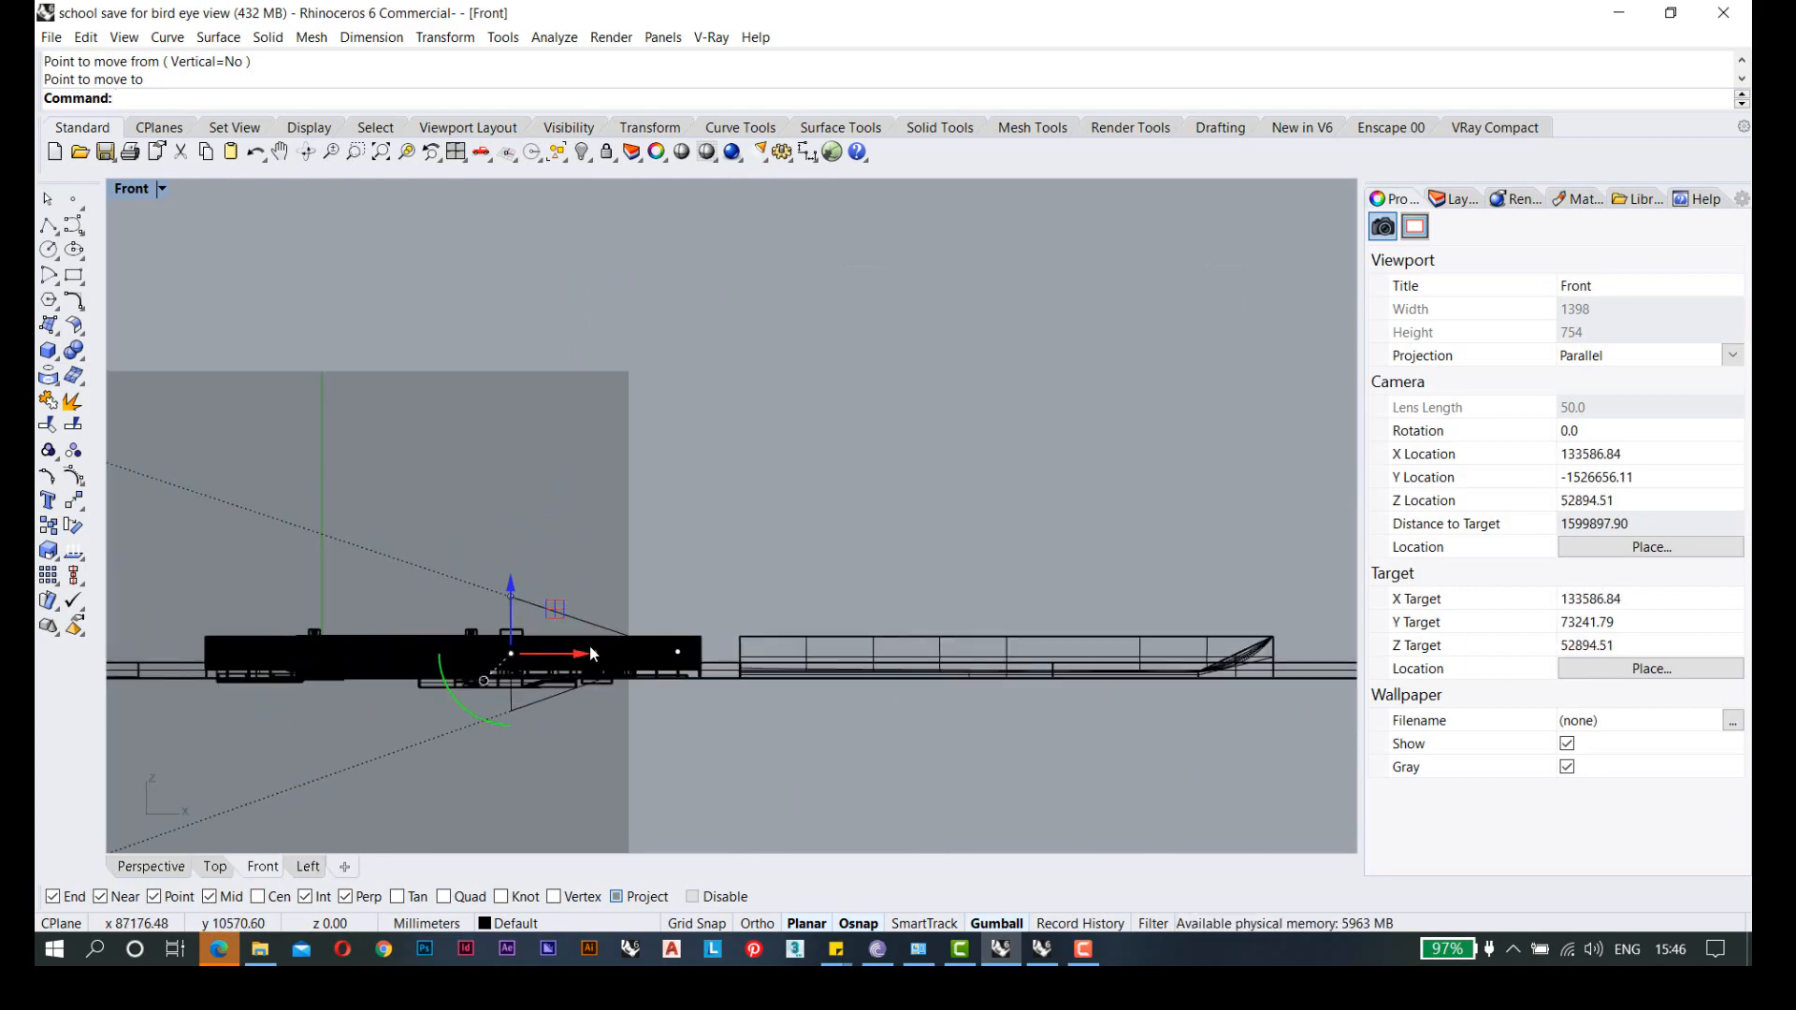
pyautogui.scroll(4, 590, 653)
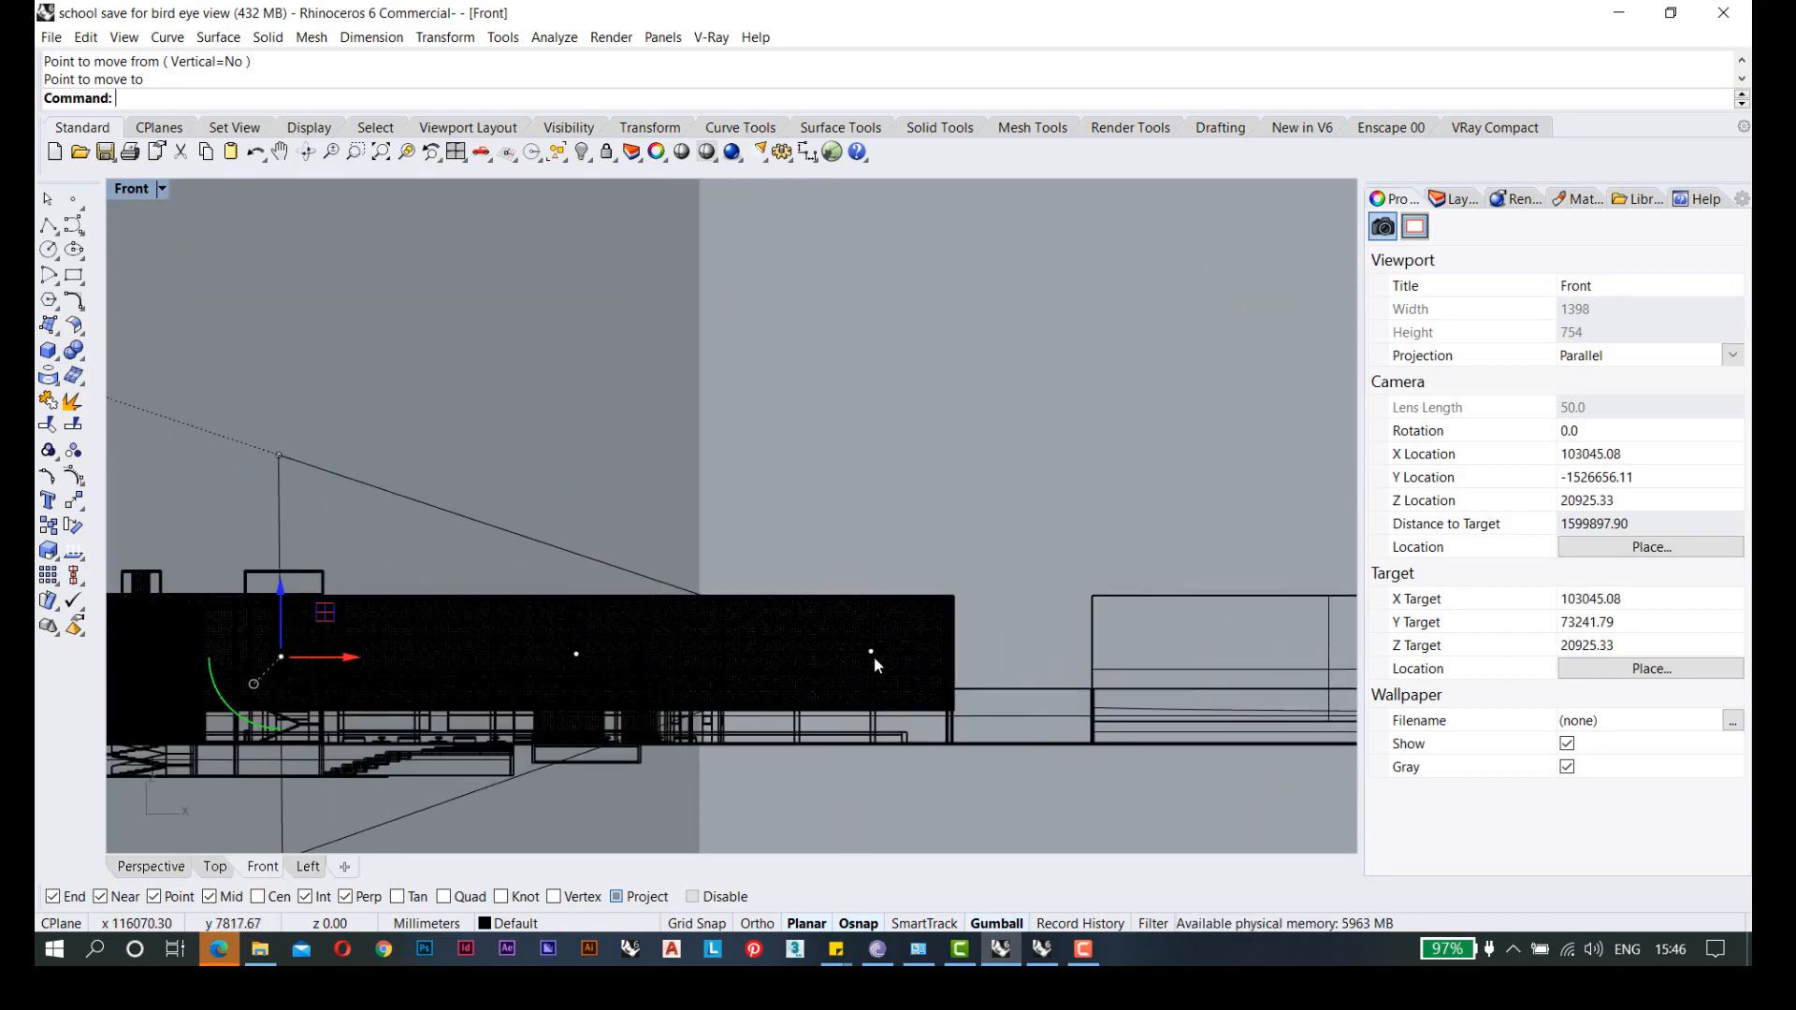
pyautogui.scroll(6, 879, 658)
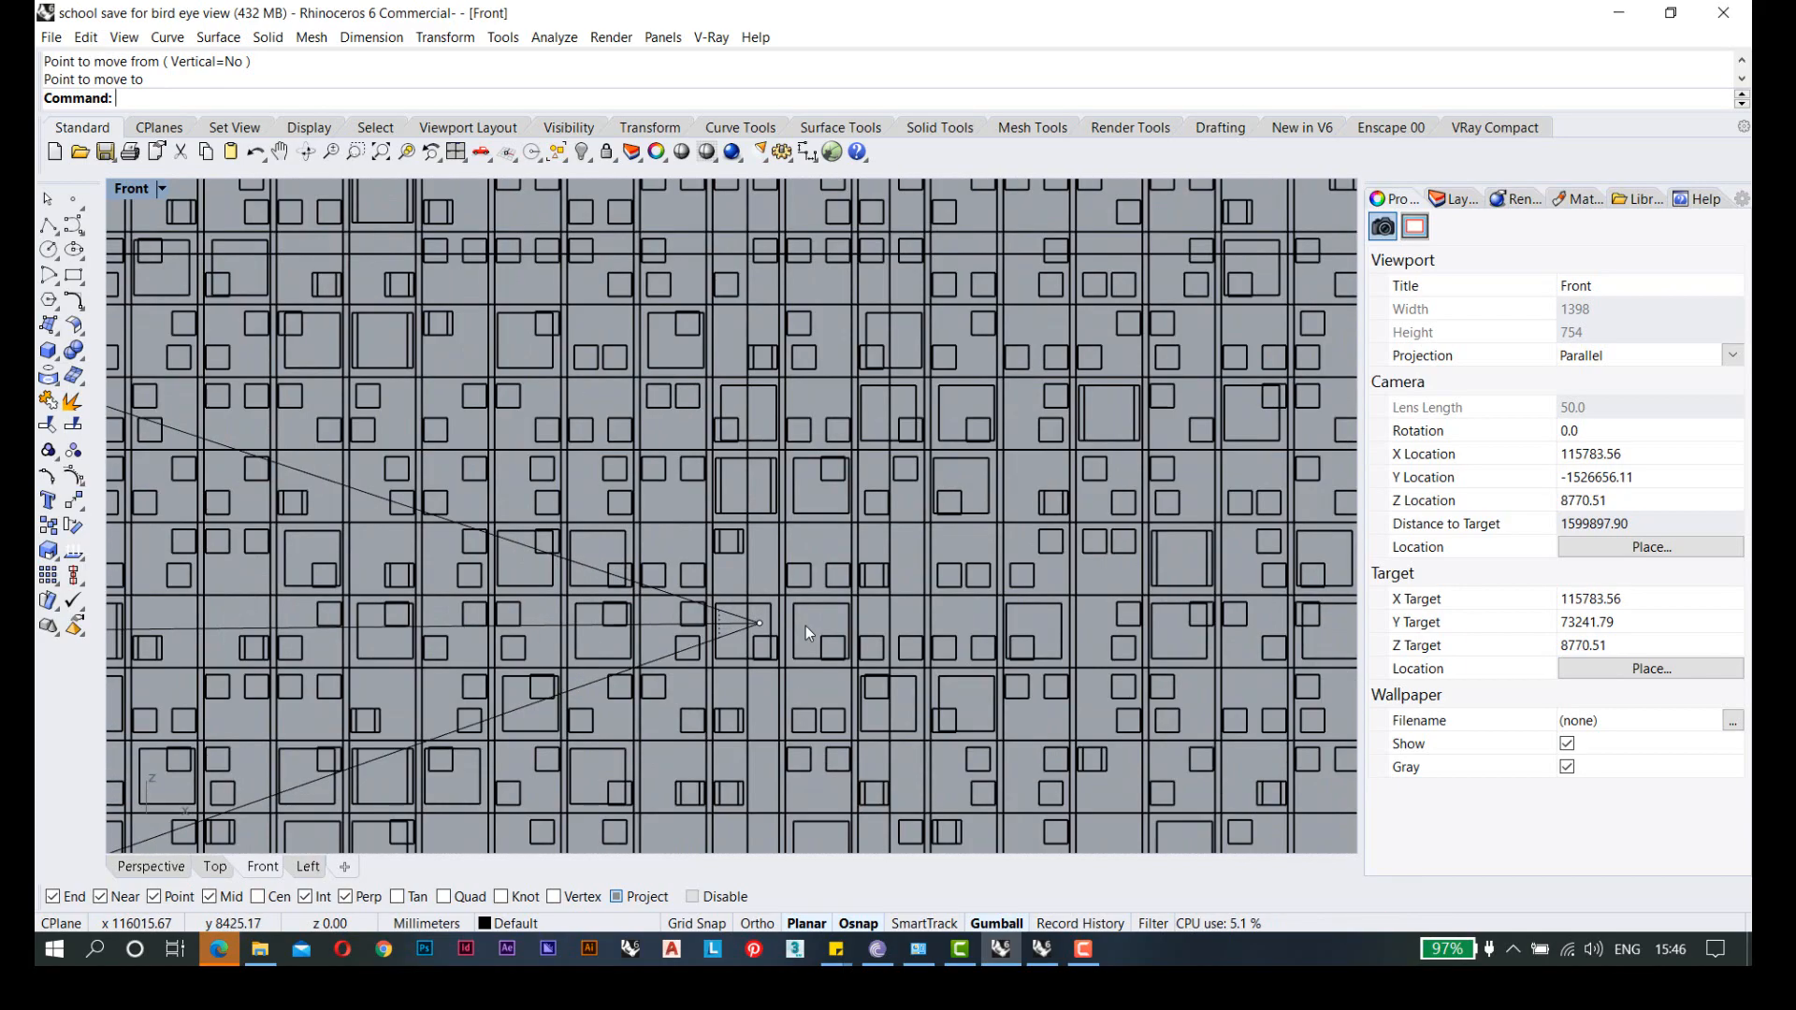
pyautogui.scroll(1, 807, 617)
pyautogui.scroll(-6, 872, 570)
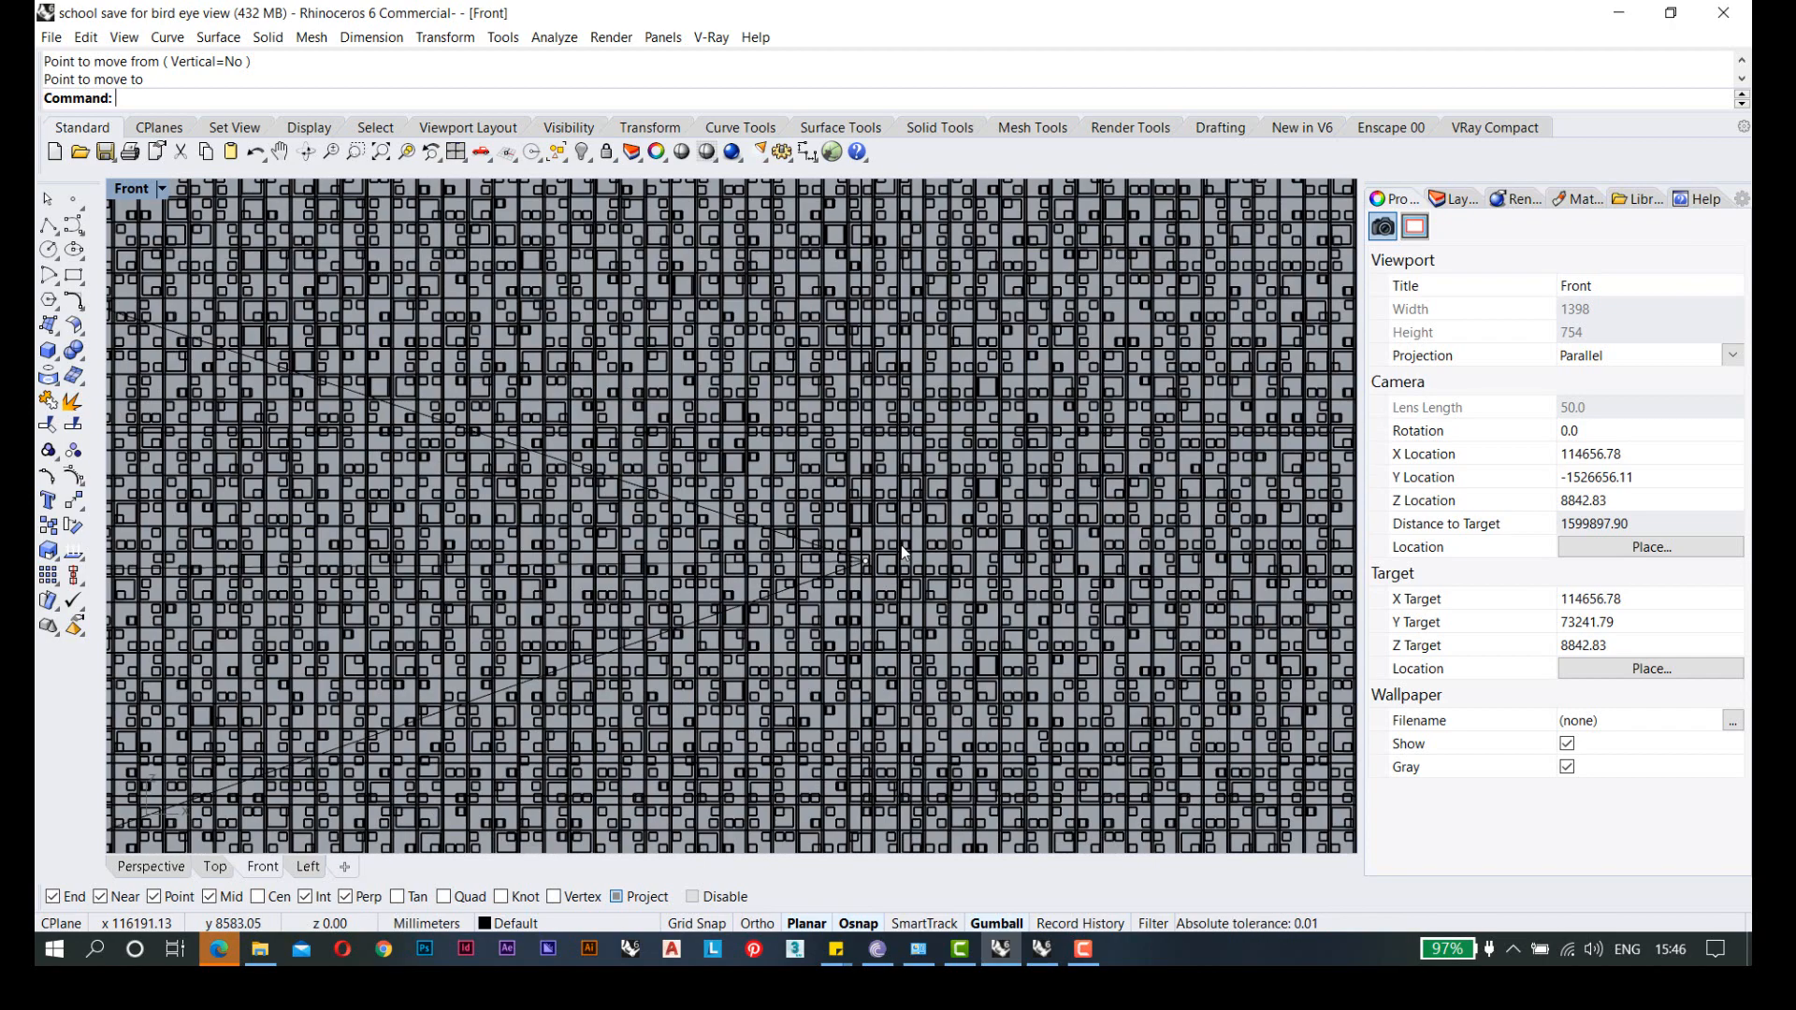
pyautogui.scroll(-5, 901, 549)
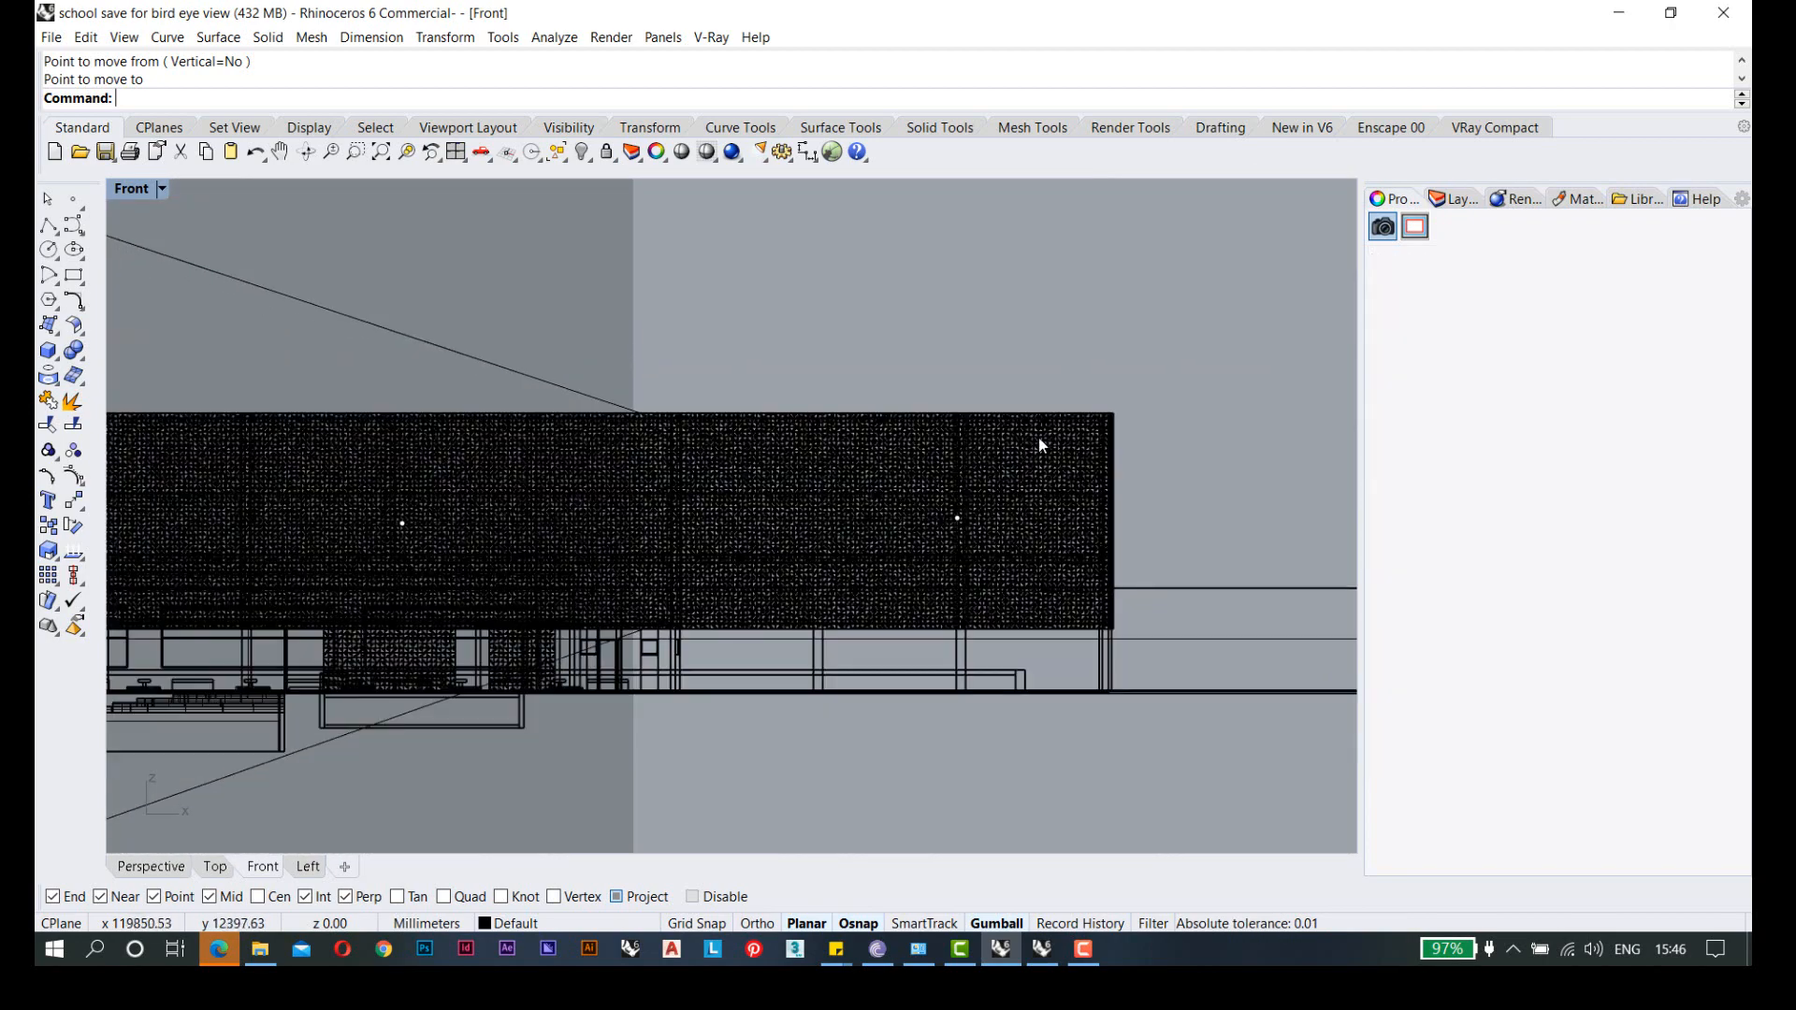
pyautogui.click(1038, 438)
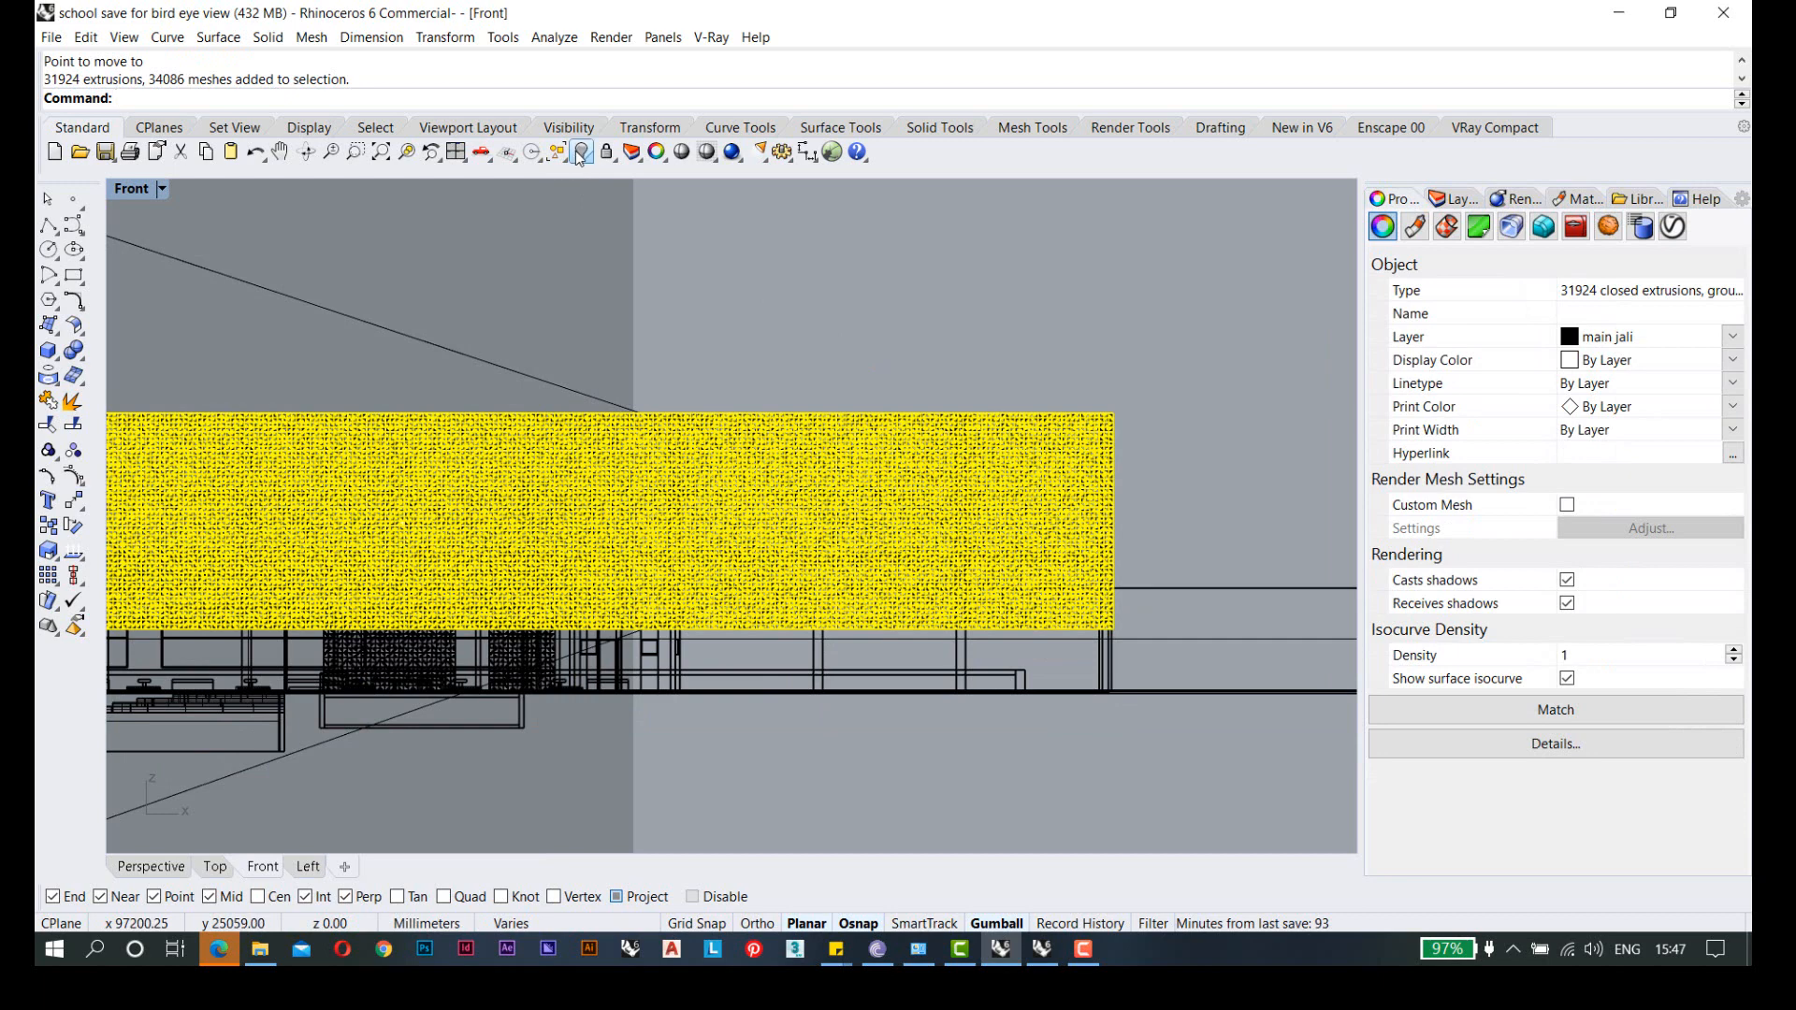
pyautogui.click(581, 154)
pyautogui.press('Escape')
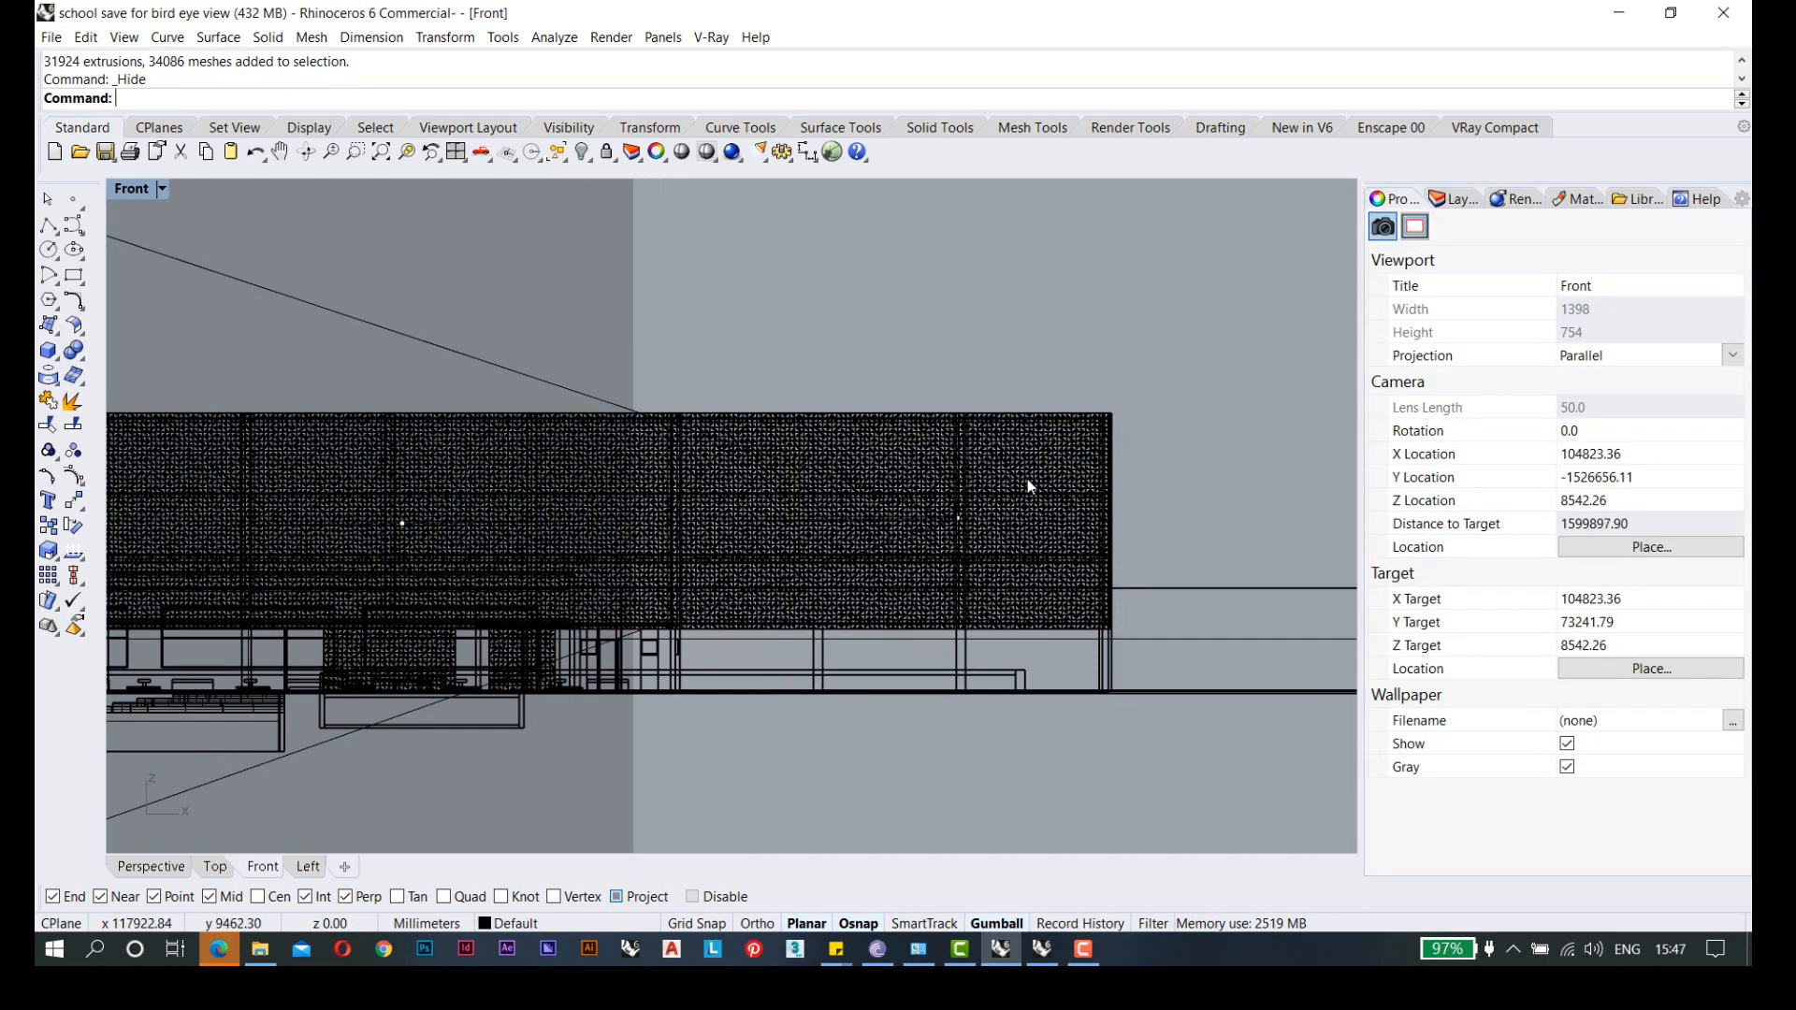
pyautogui.click(1029, 481)
pyautogui.click(581, 155)
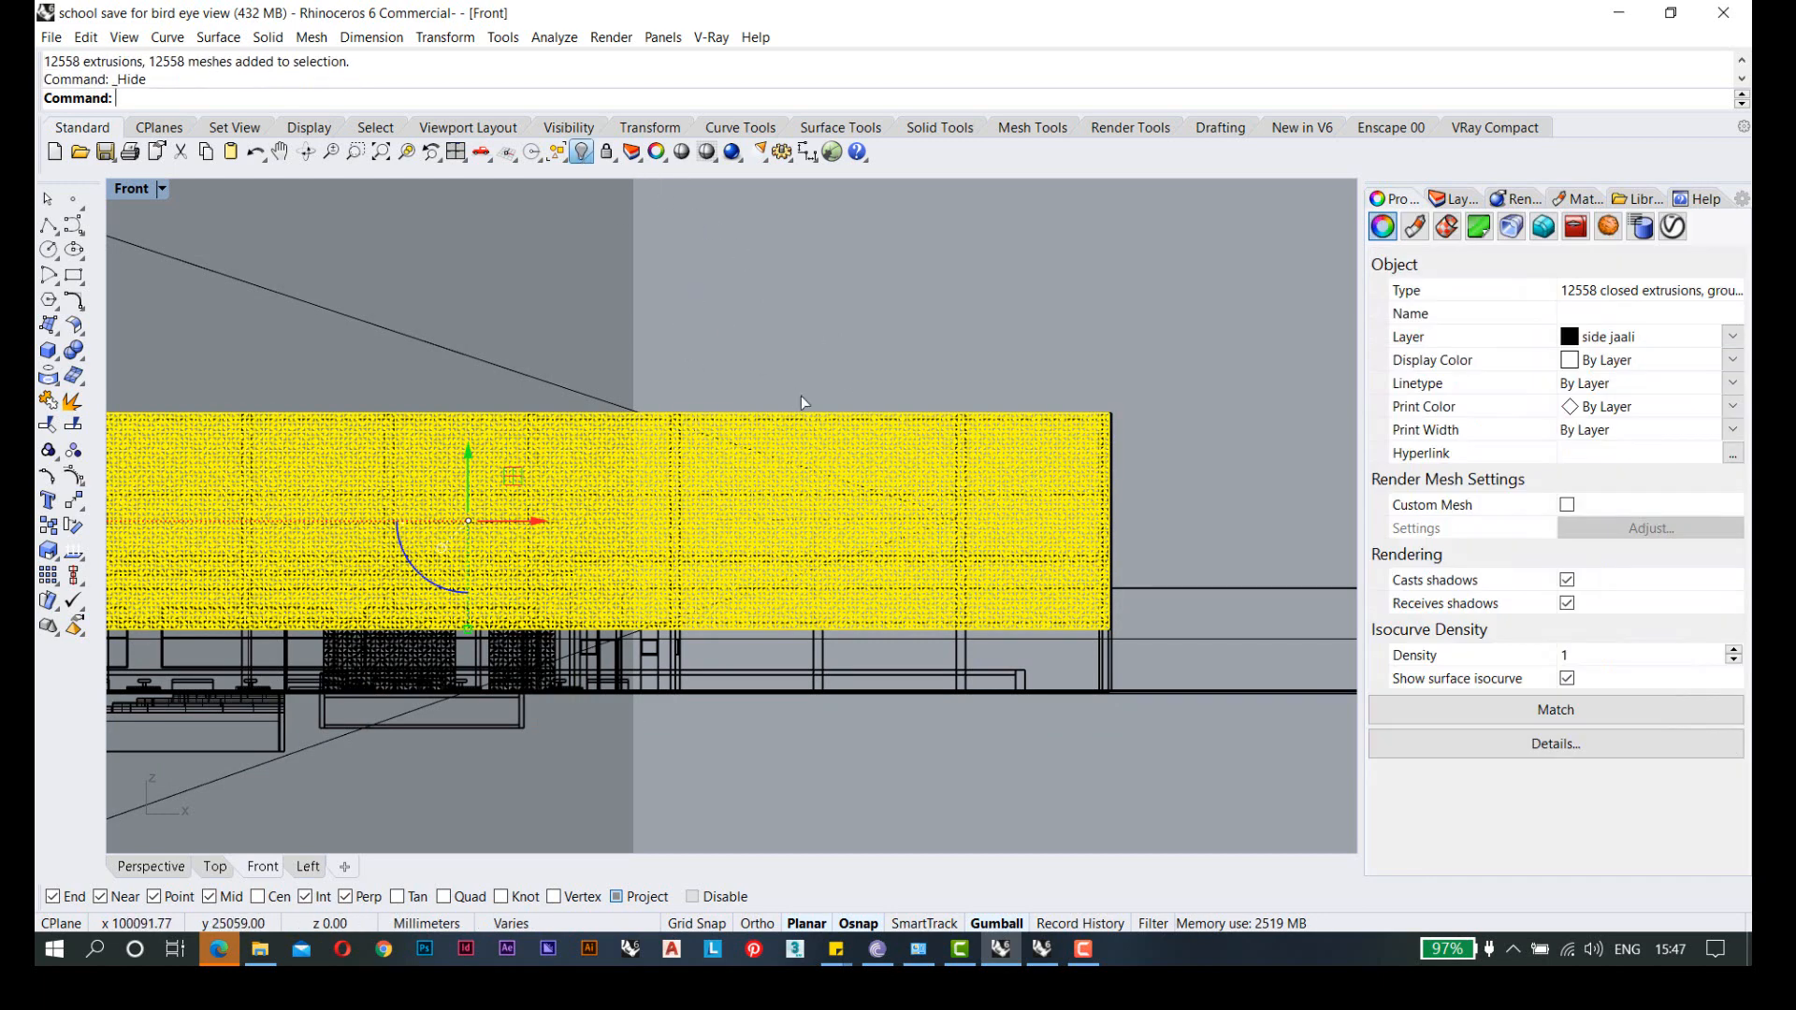
# - In the Front view, move the Perspective camera point vertically so it is level with its target
pyautogui.scroll(5, 896, 510)
pyautogui.moveTo(1074, 558); pyautogui.dragTo(1104, 578)
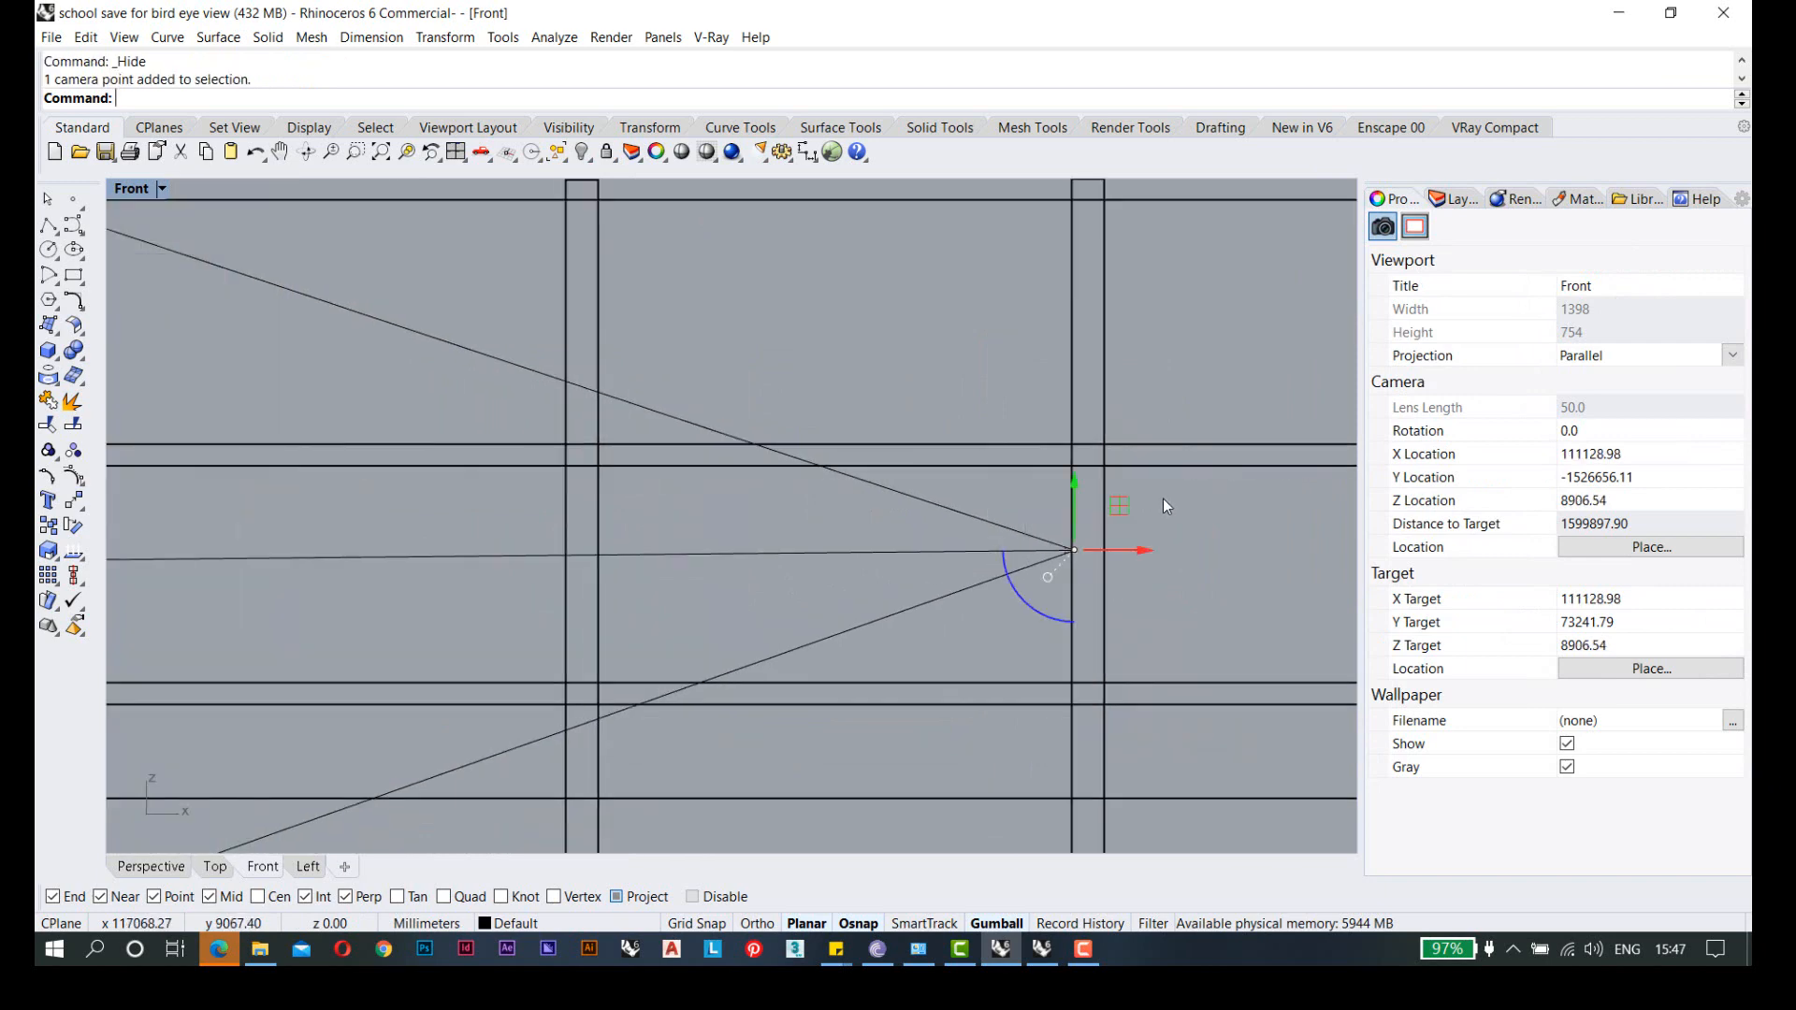
pyautogui.scroll(-8, 1159, 502)
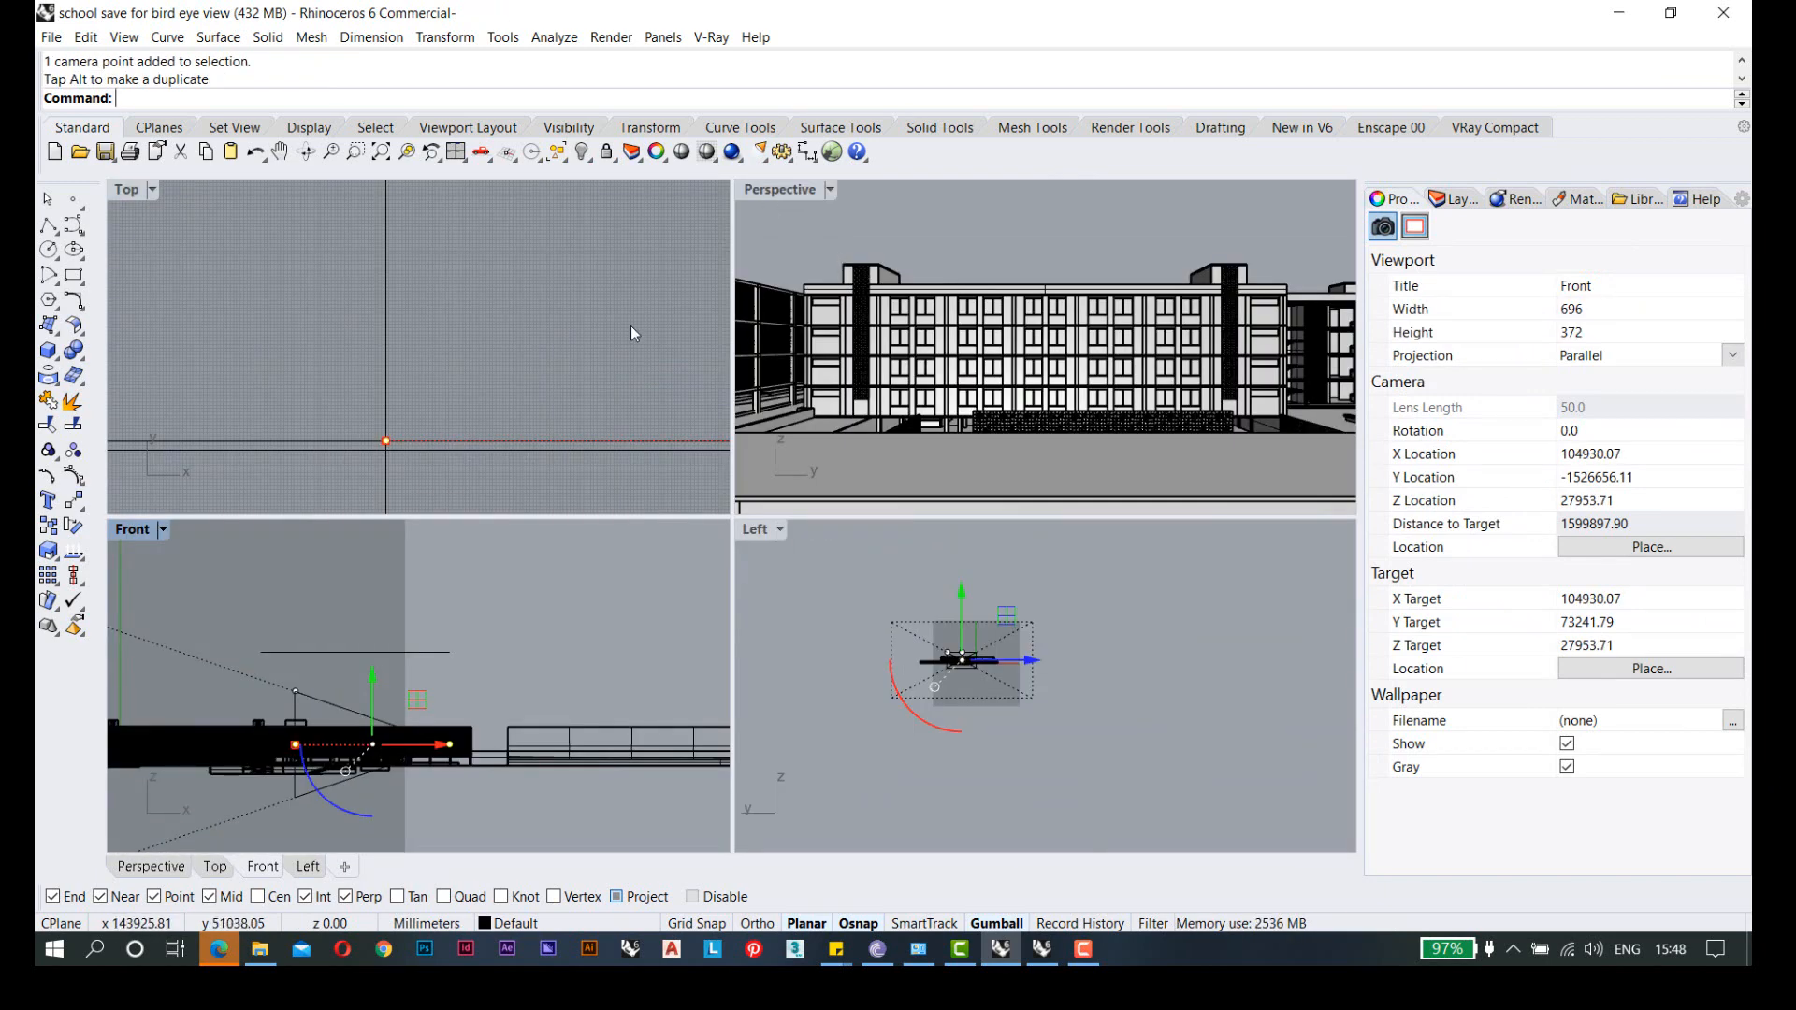
# - In the Top view, move the Perspective camera point along X closer to the building
pyautogui.scroll(5, 239, 312)
pyautogui.scroll(8, 341, 323)
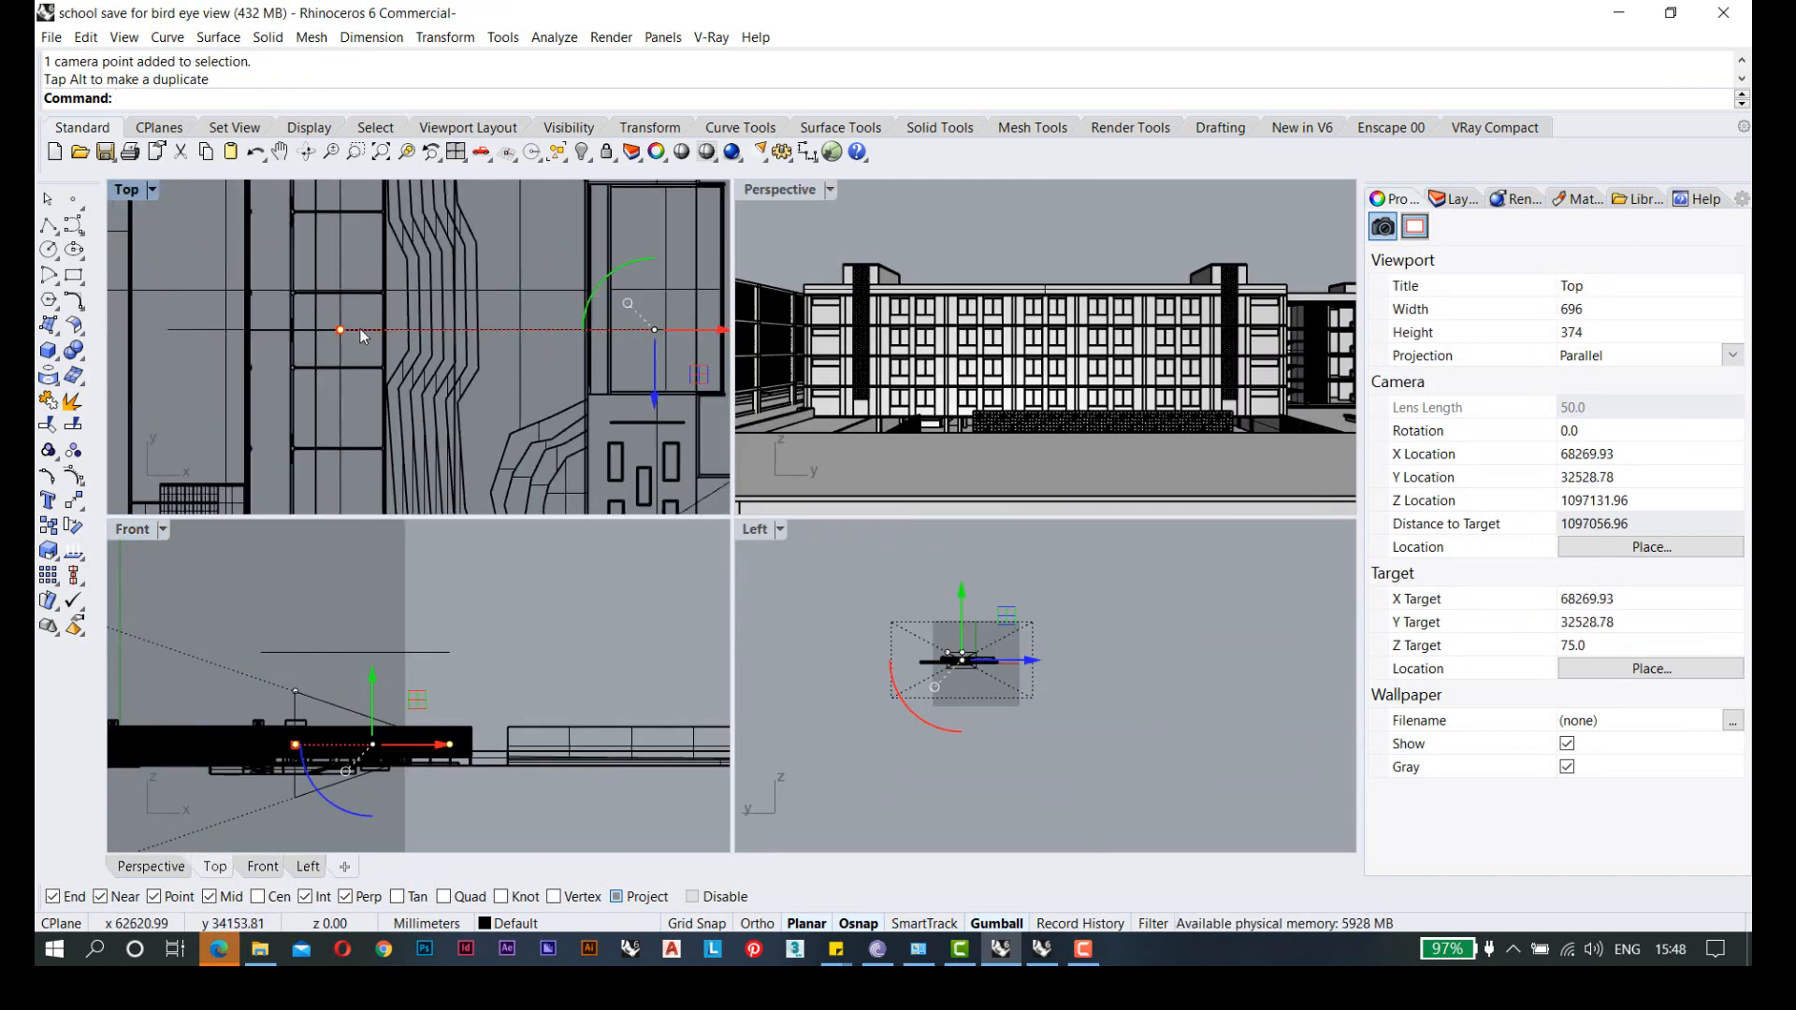
pyautogui.scroll(-12, 360, 331)
pyautogui.scroll(3, 420, 309)
pyautogui.moveTo(454, 337); pyautogui.dragTo(485, 367, button='right')
pyautogui.scroll(4, 469, 334)
pyautogui.moveTo(606, 344); pyautogui.dragTo(659, 403)
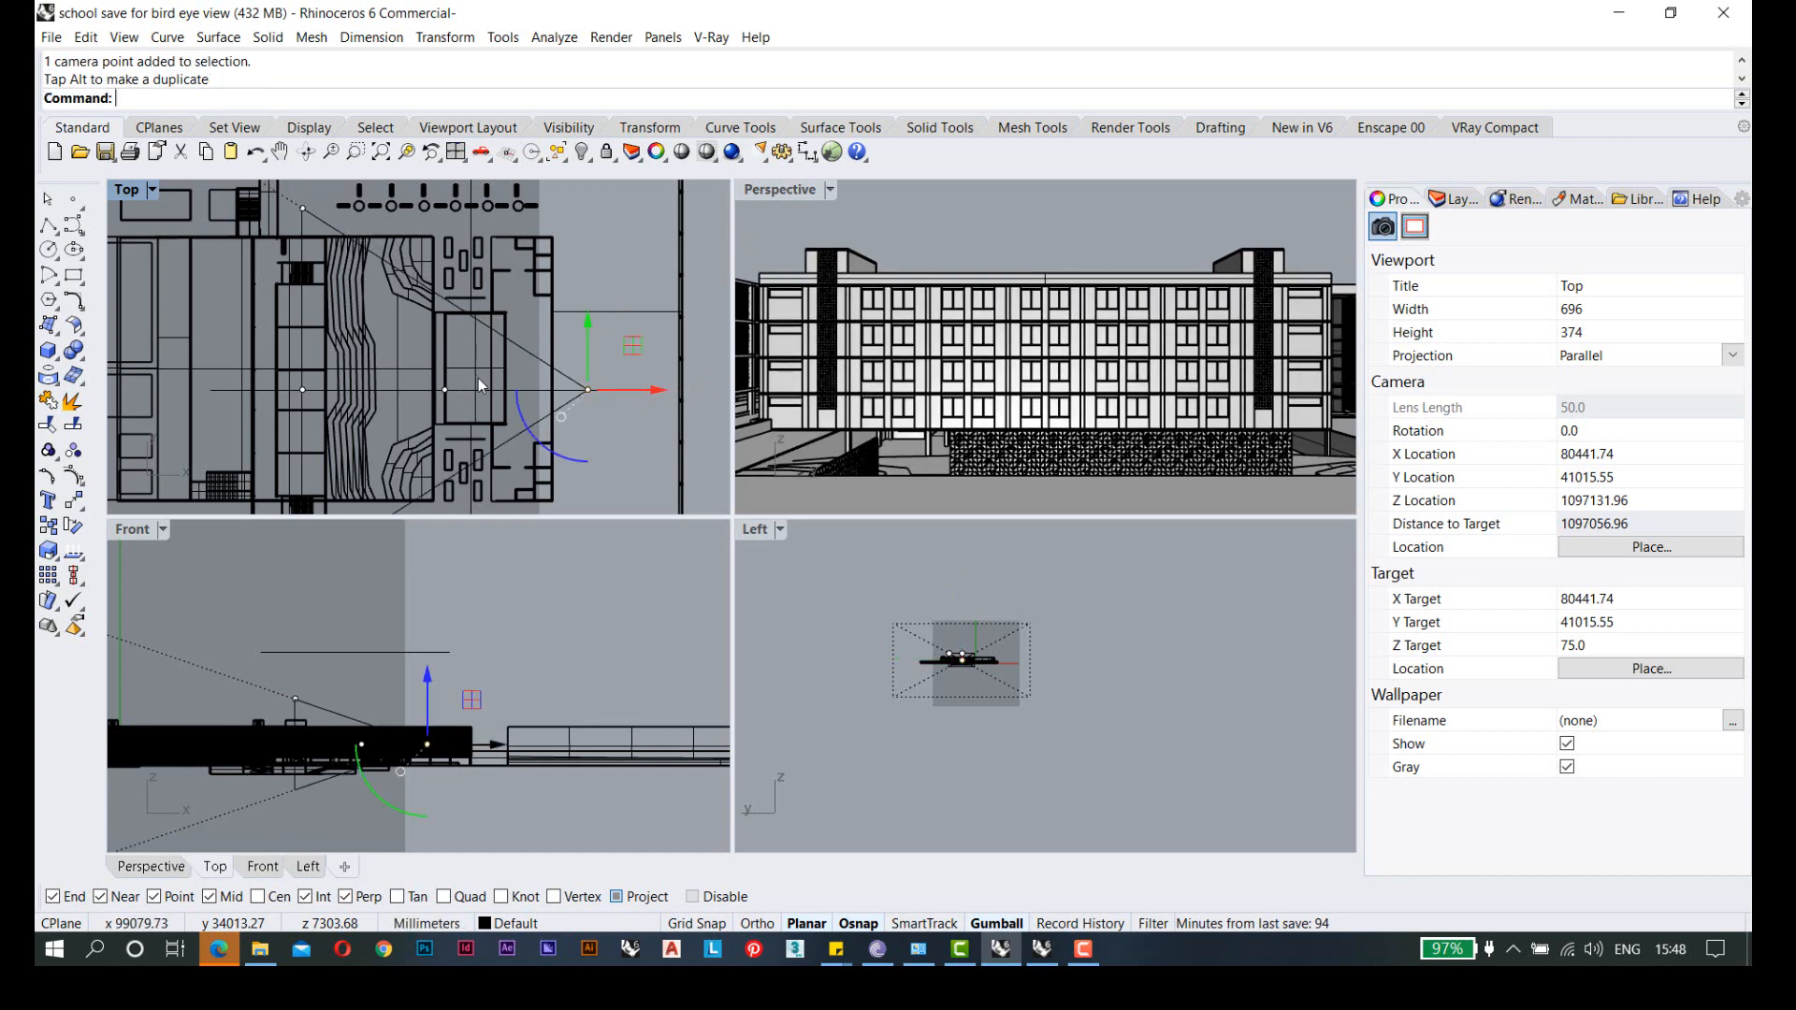
# - In the enlarged Top view, check the camera cone against the building's ends and move the camera point farther back along X
pyautogui.moveTo(364, 339); pyautogui.dragTo(319, 327, button='right')
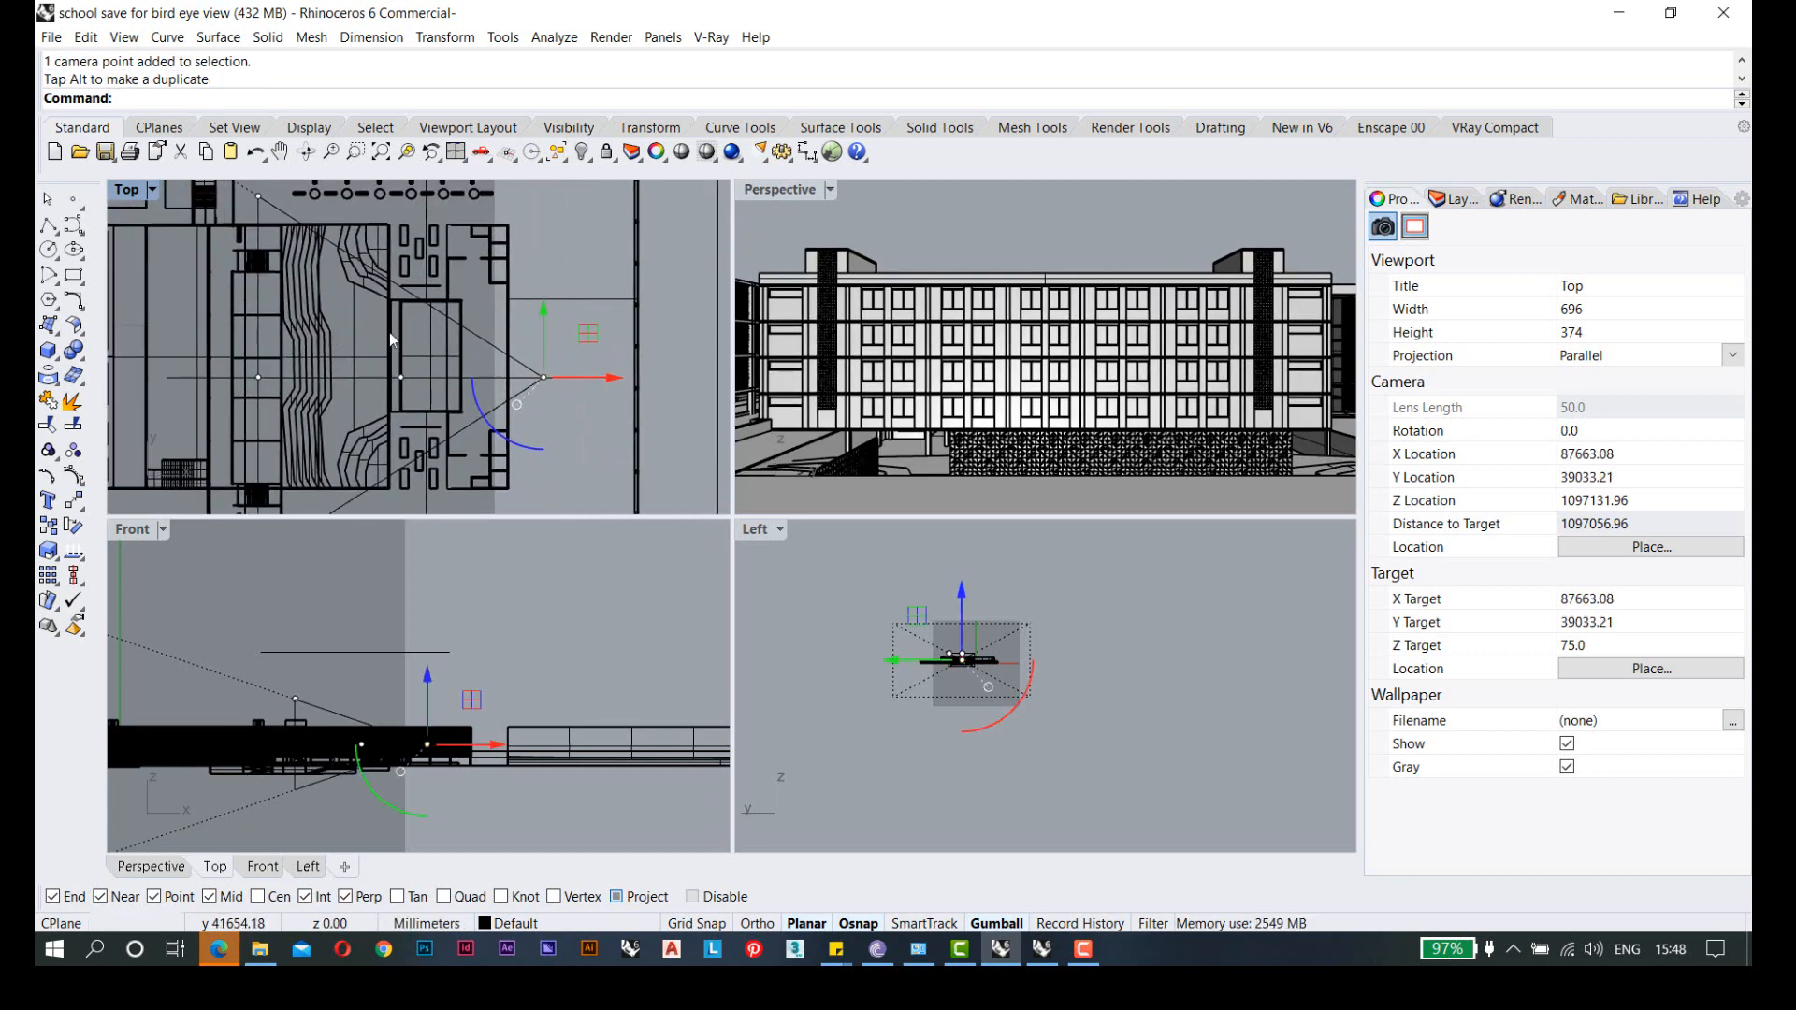
pyautogui.doubleClick(137, 197)
pyautogui.scroll(-4, 550, 335)
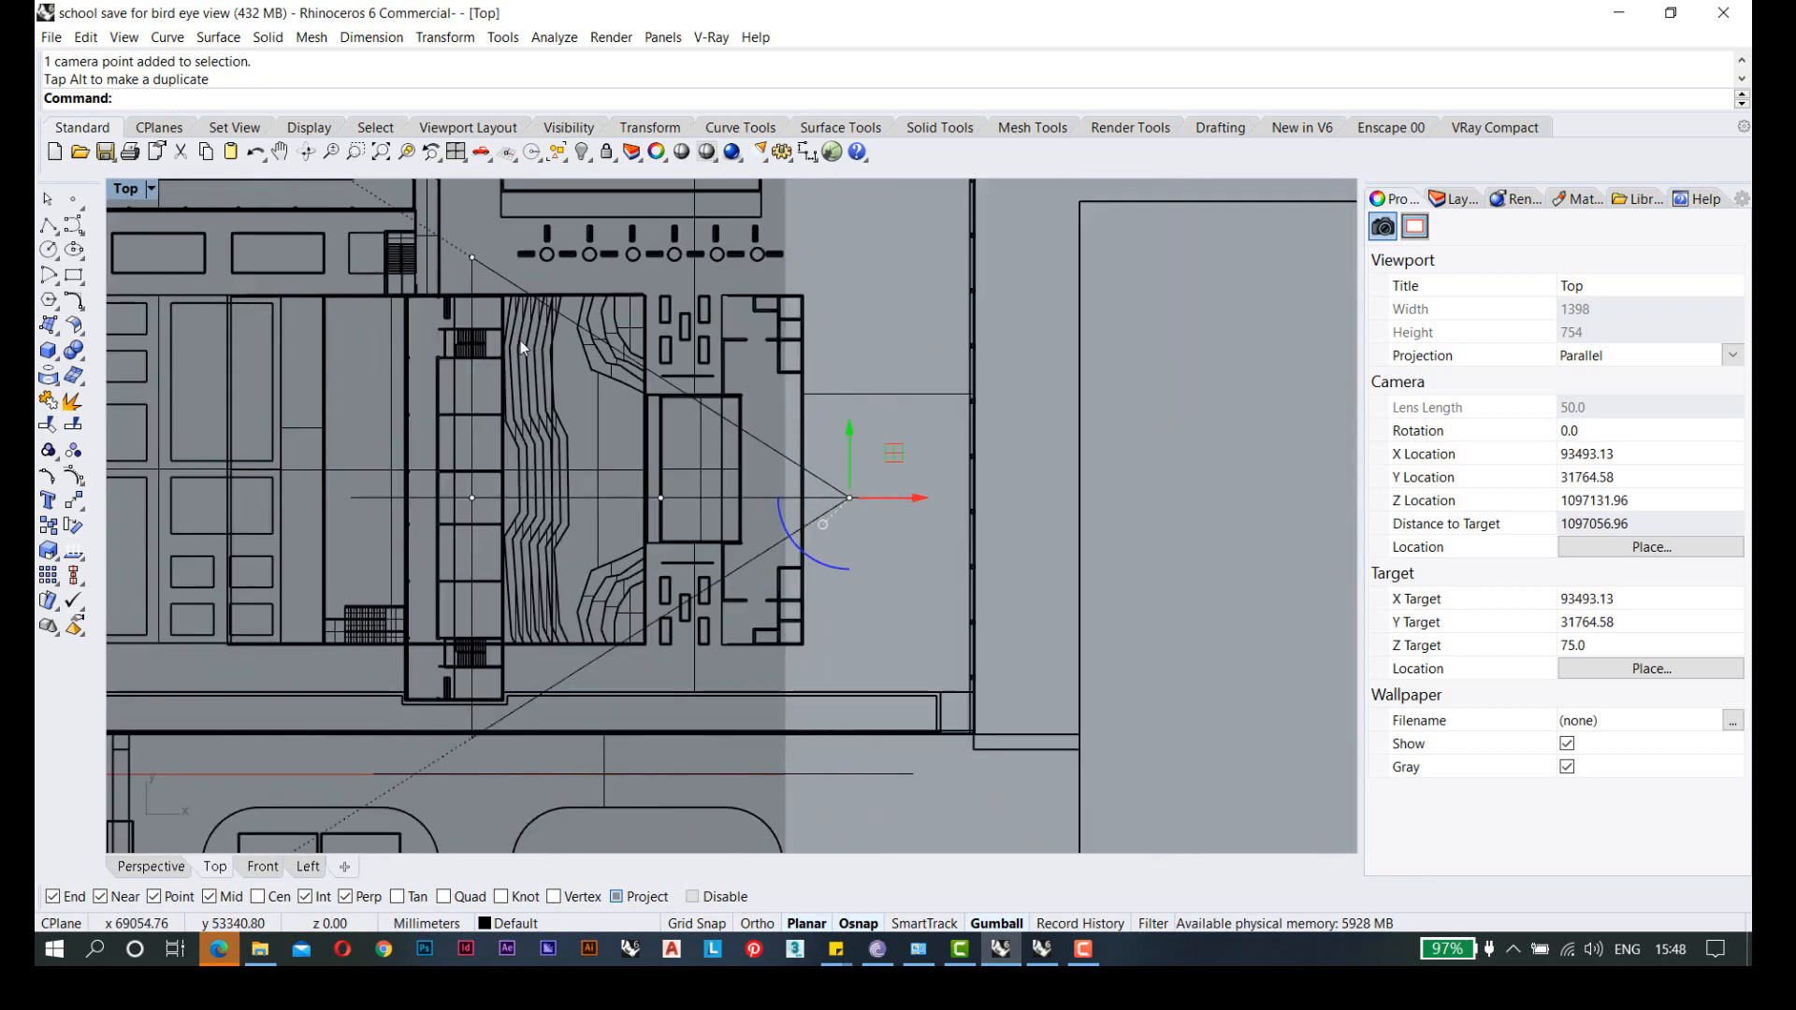
pyautogui.scroll(4, 520, 341)
pyautogui.scroll(-4, 558, 353)
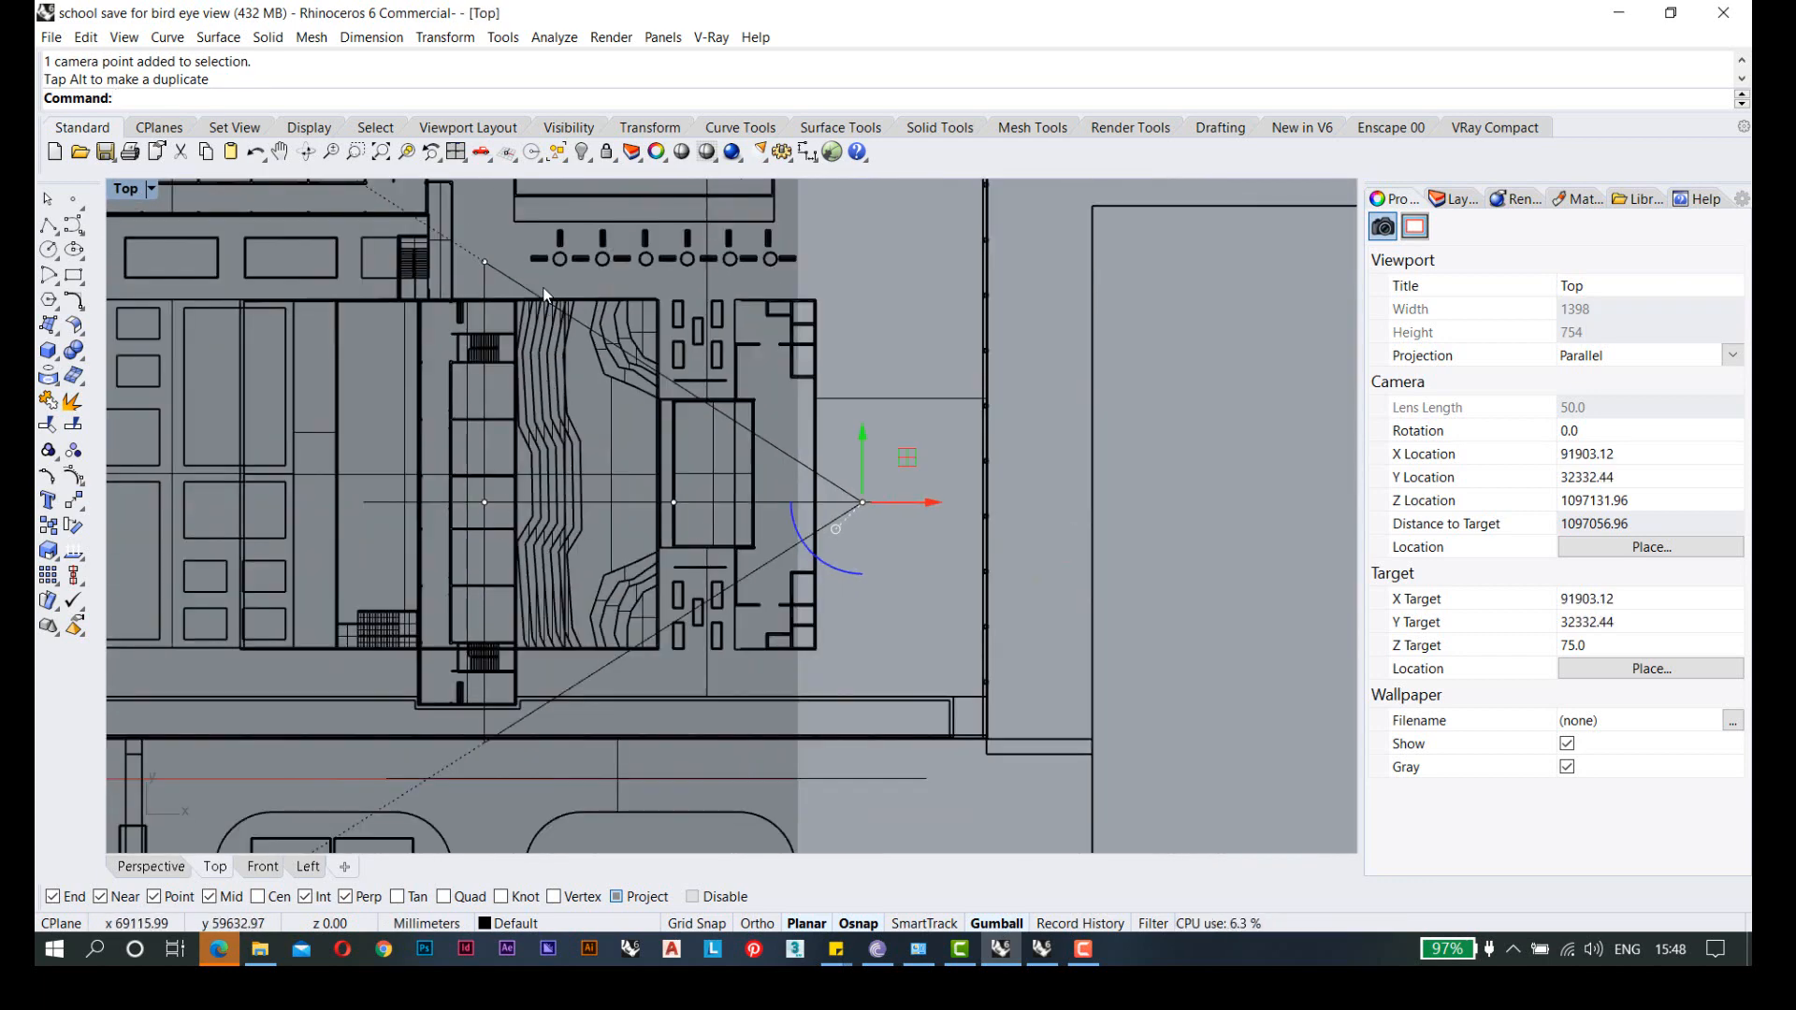
pyautogui.scroll(10, 491, 303)
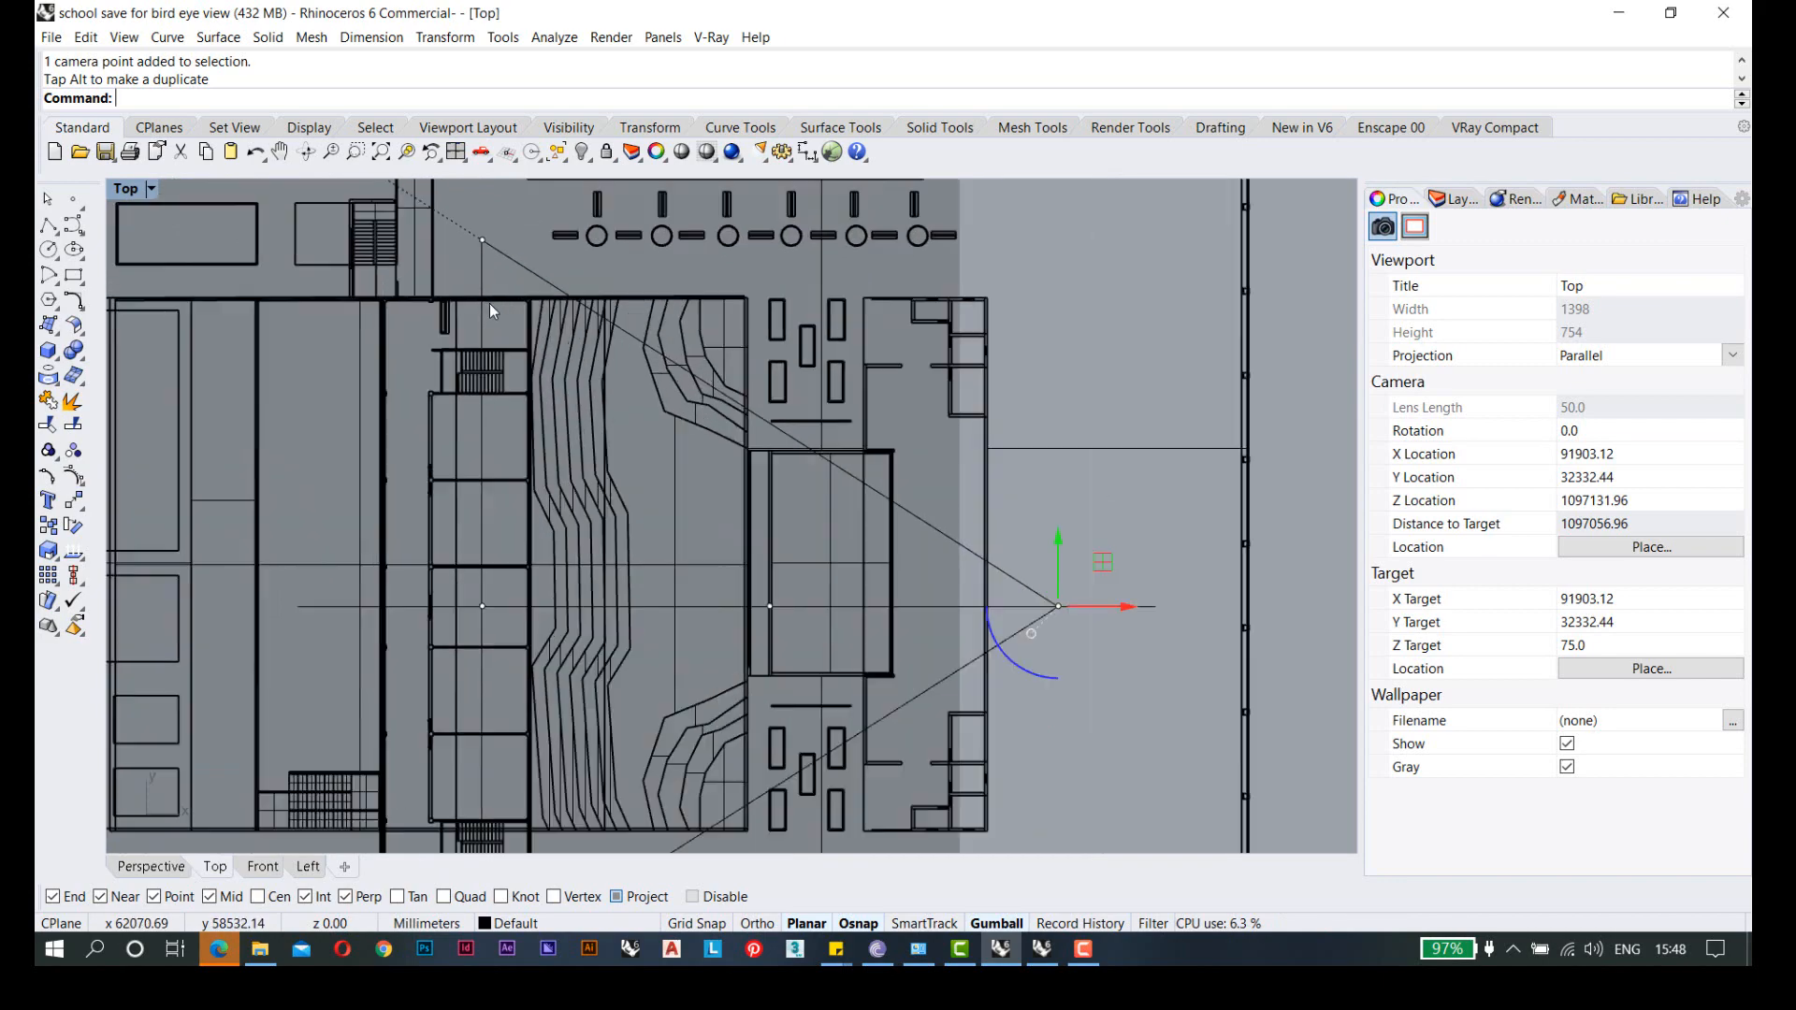
pyautogui.scroll(3, 535, 286)
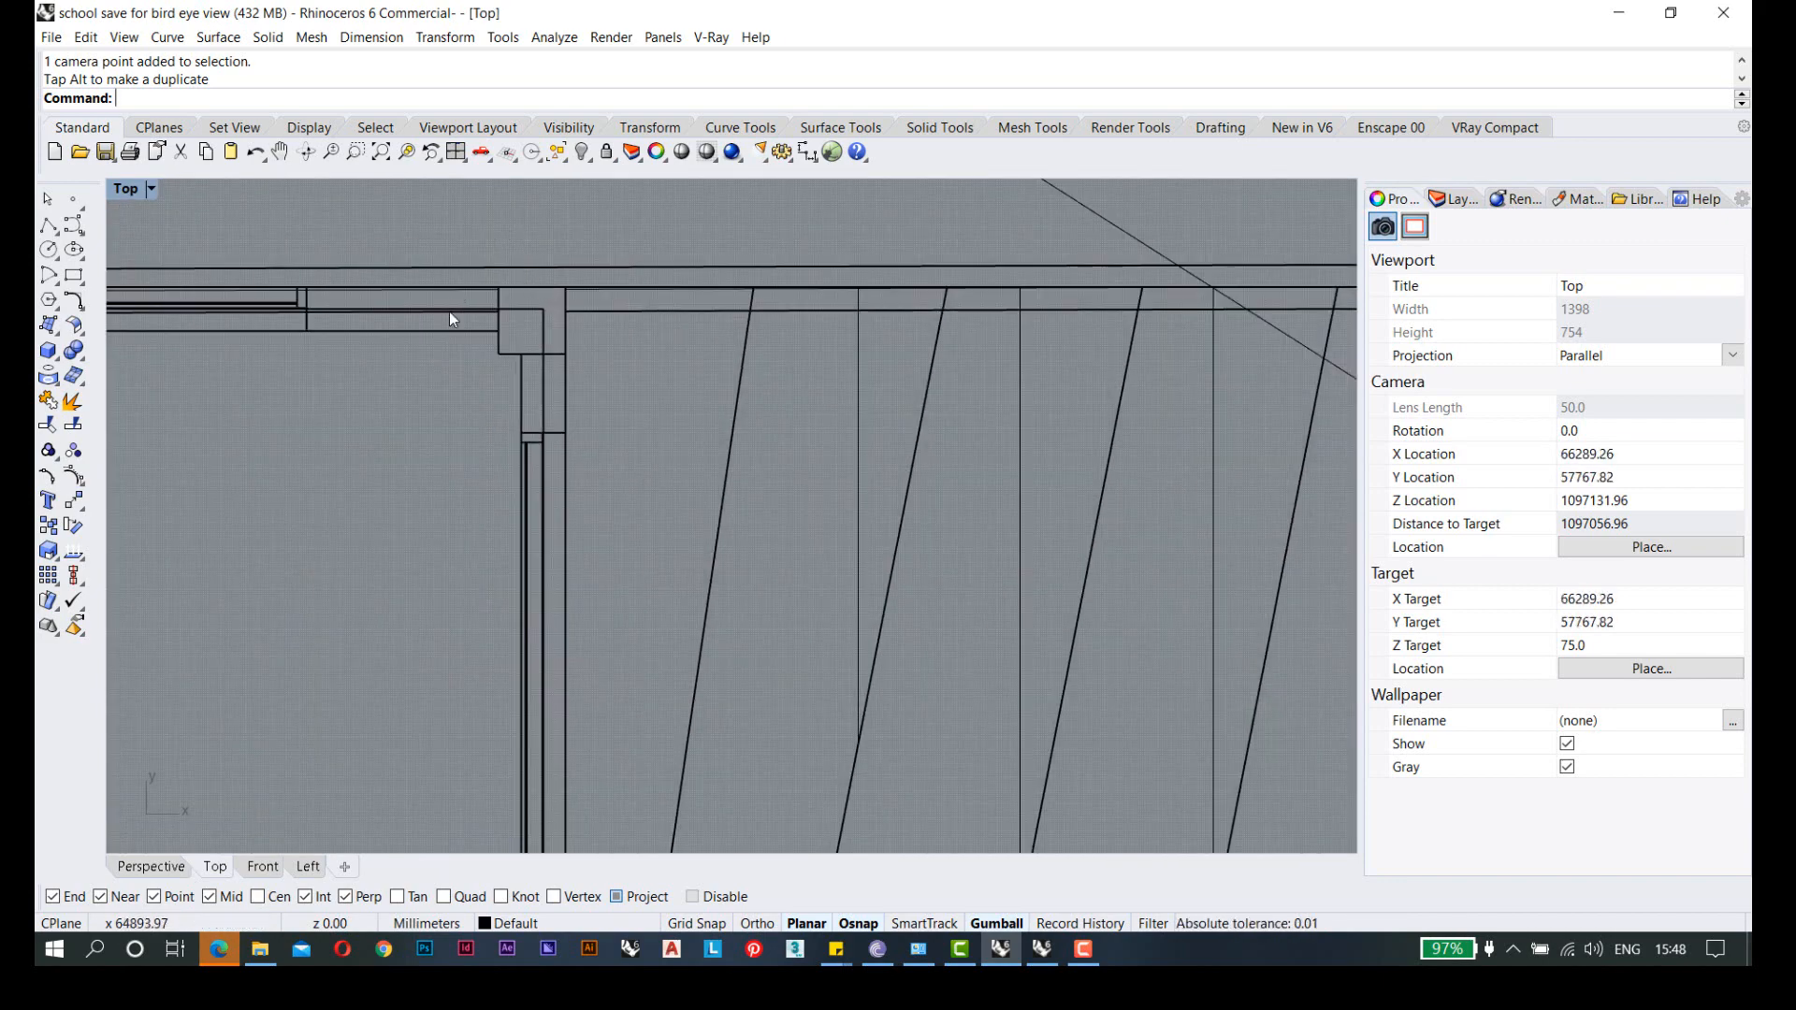
pyautogui.scroll(-18, 492, 401)
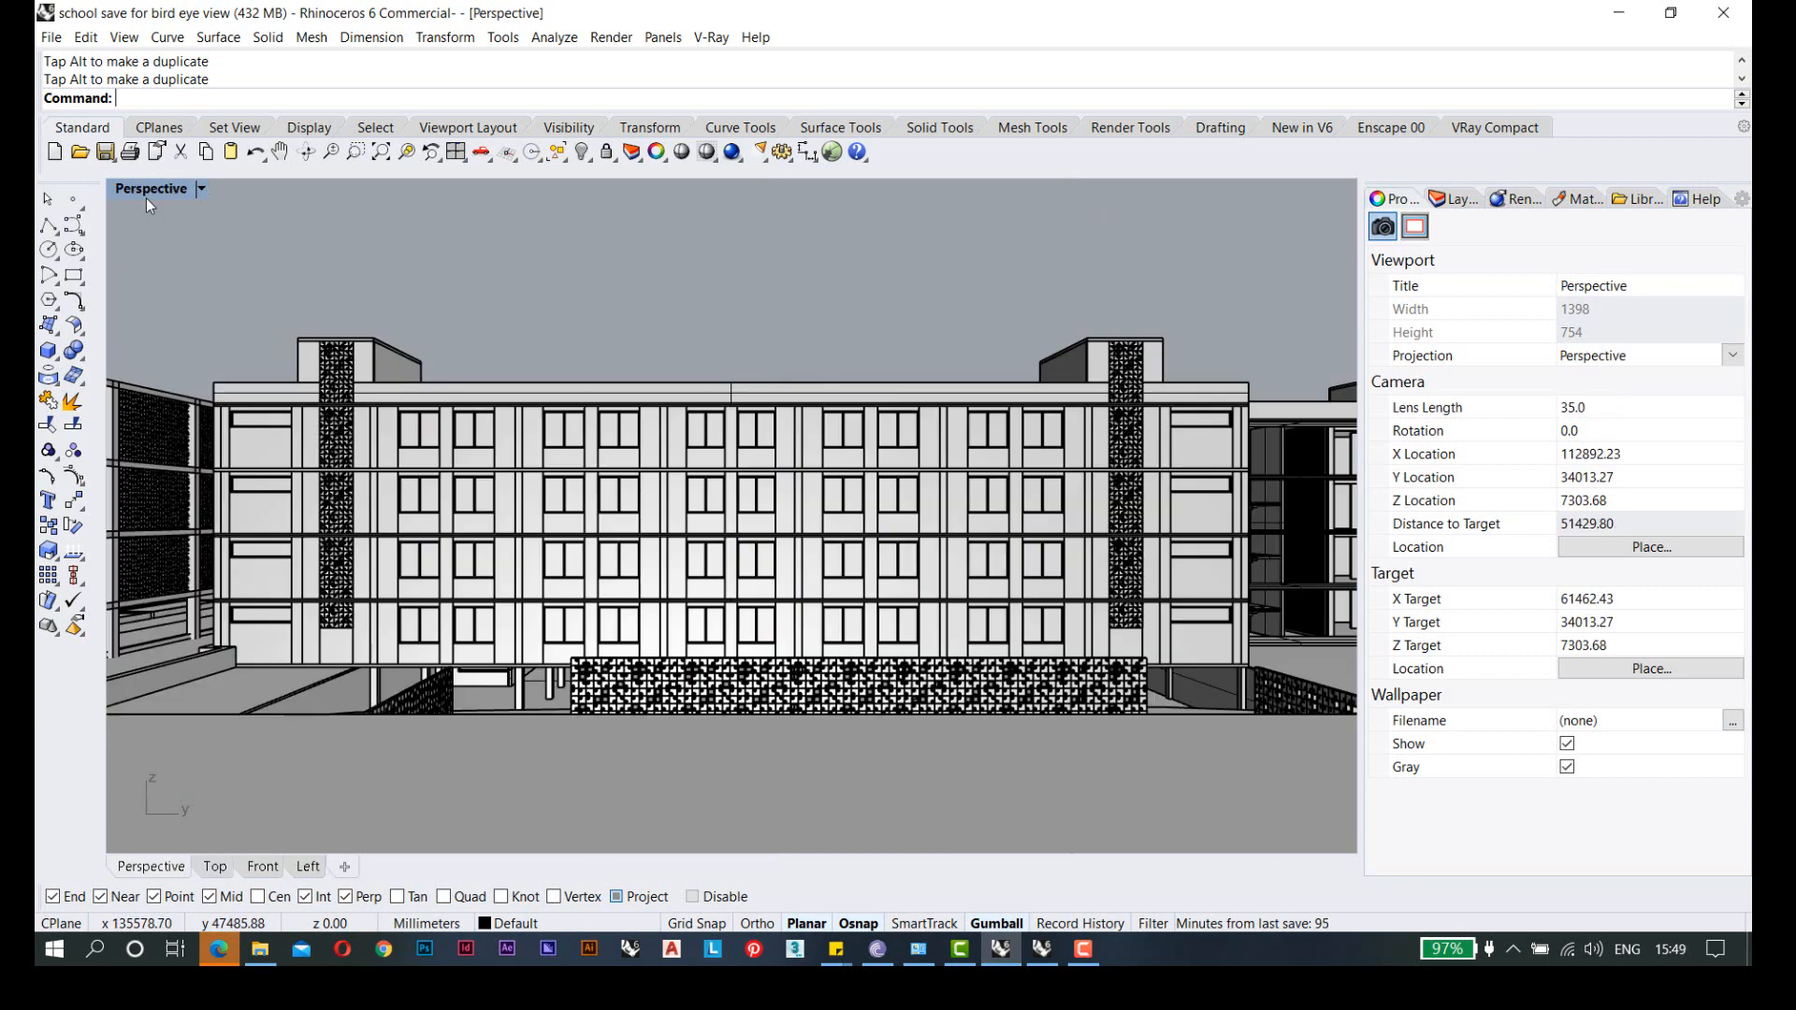
# - Save the enlarged frontal Perspective view as a named view called "human eye 1"
pyautogui.click(136, 193)
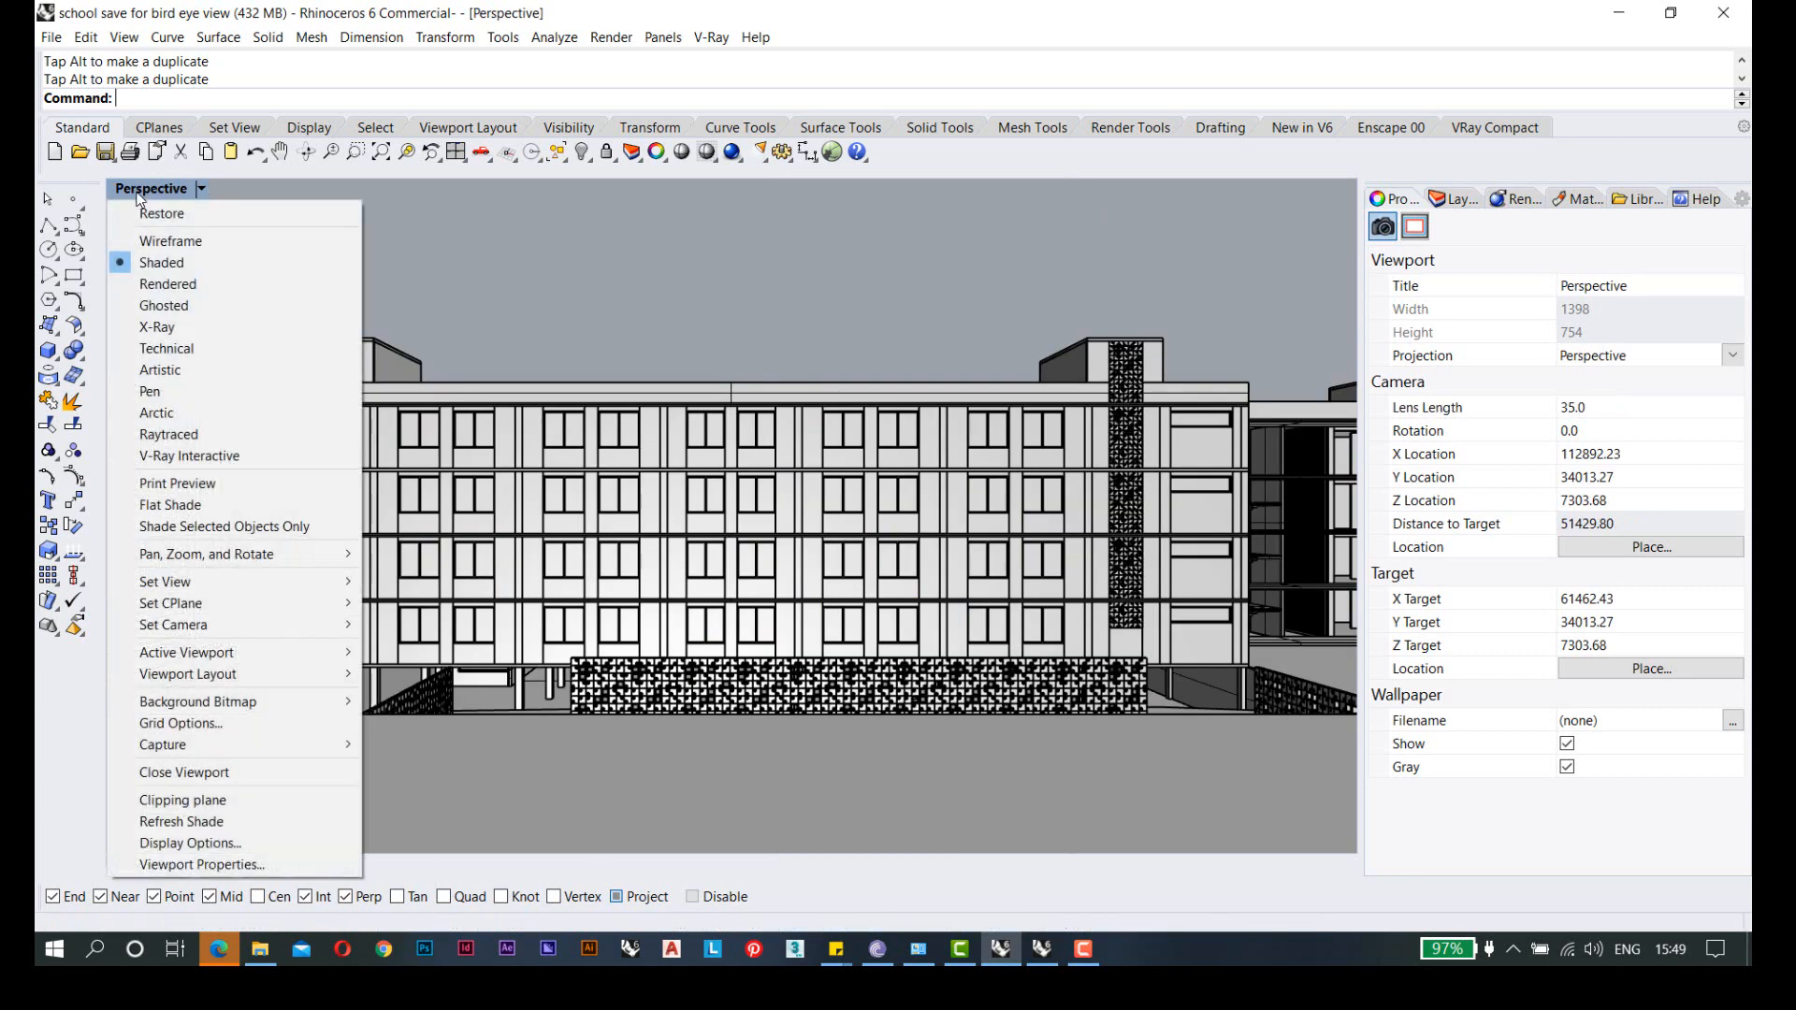
pyautogui.moveTo(307, 589)
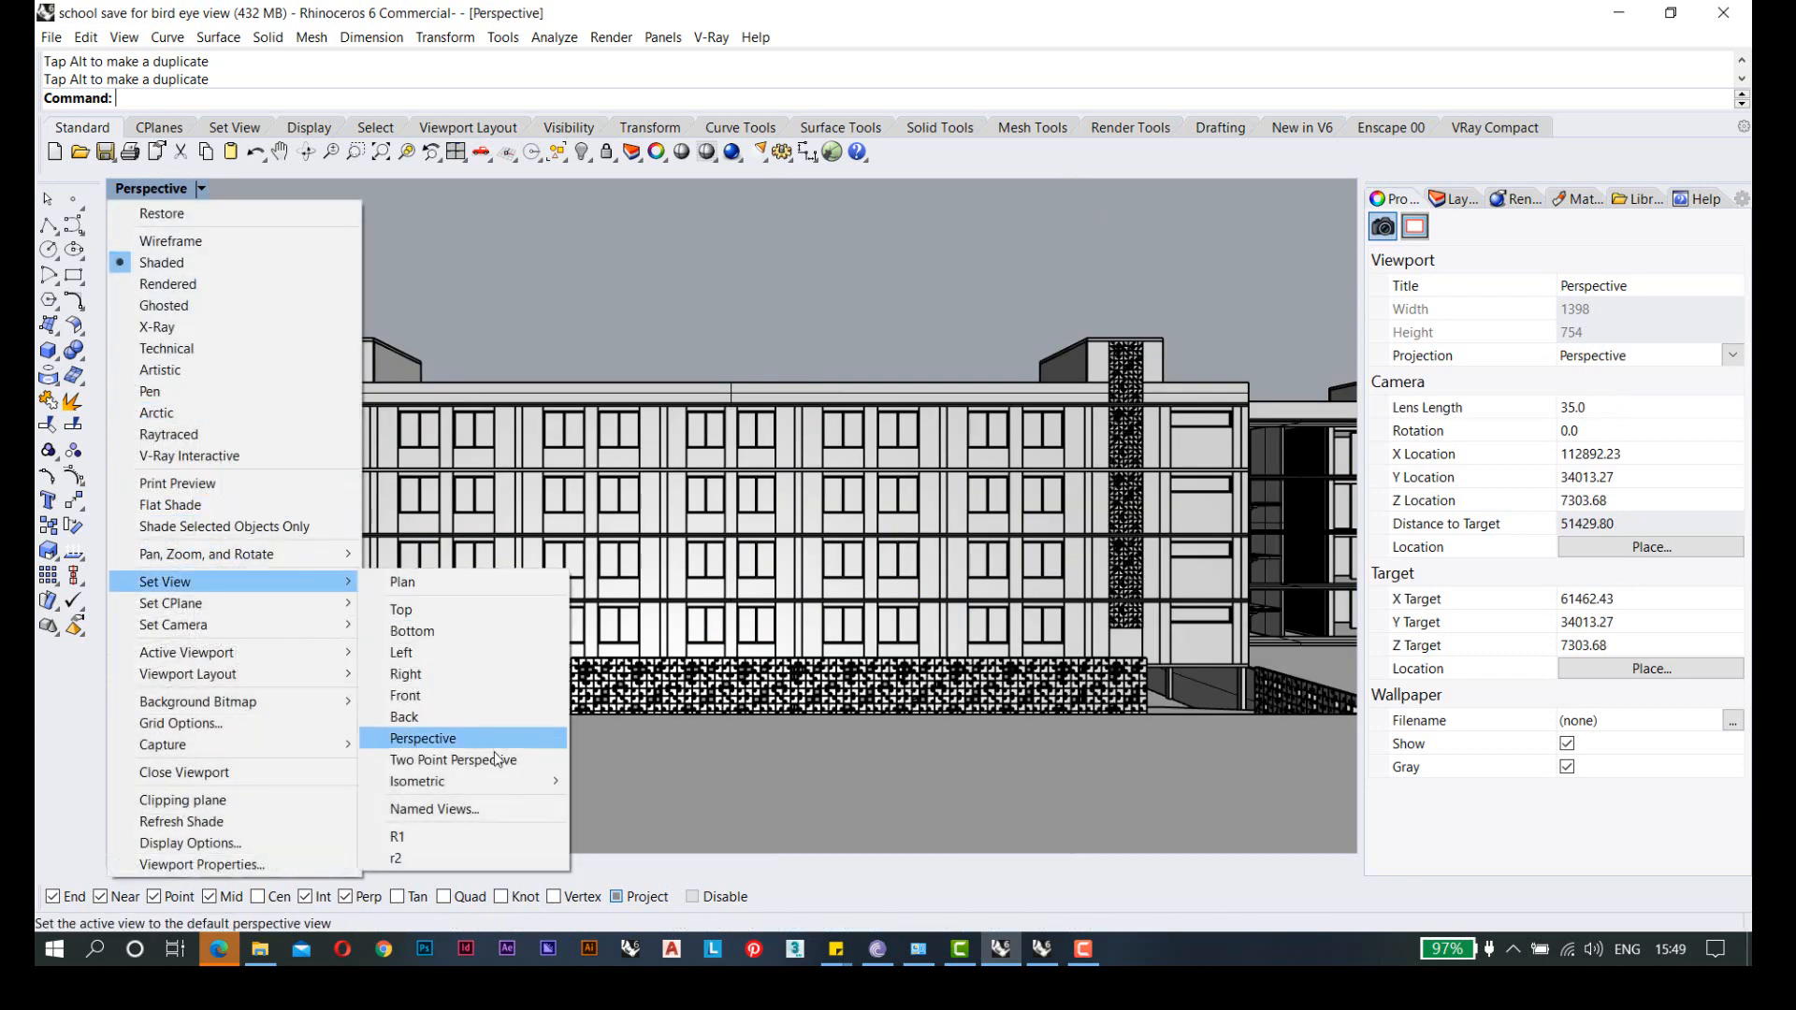
pyautogui.click(496, 808)
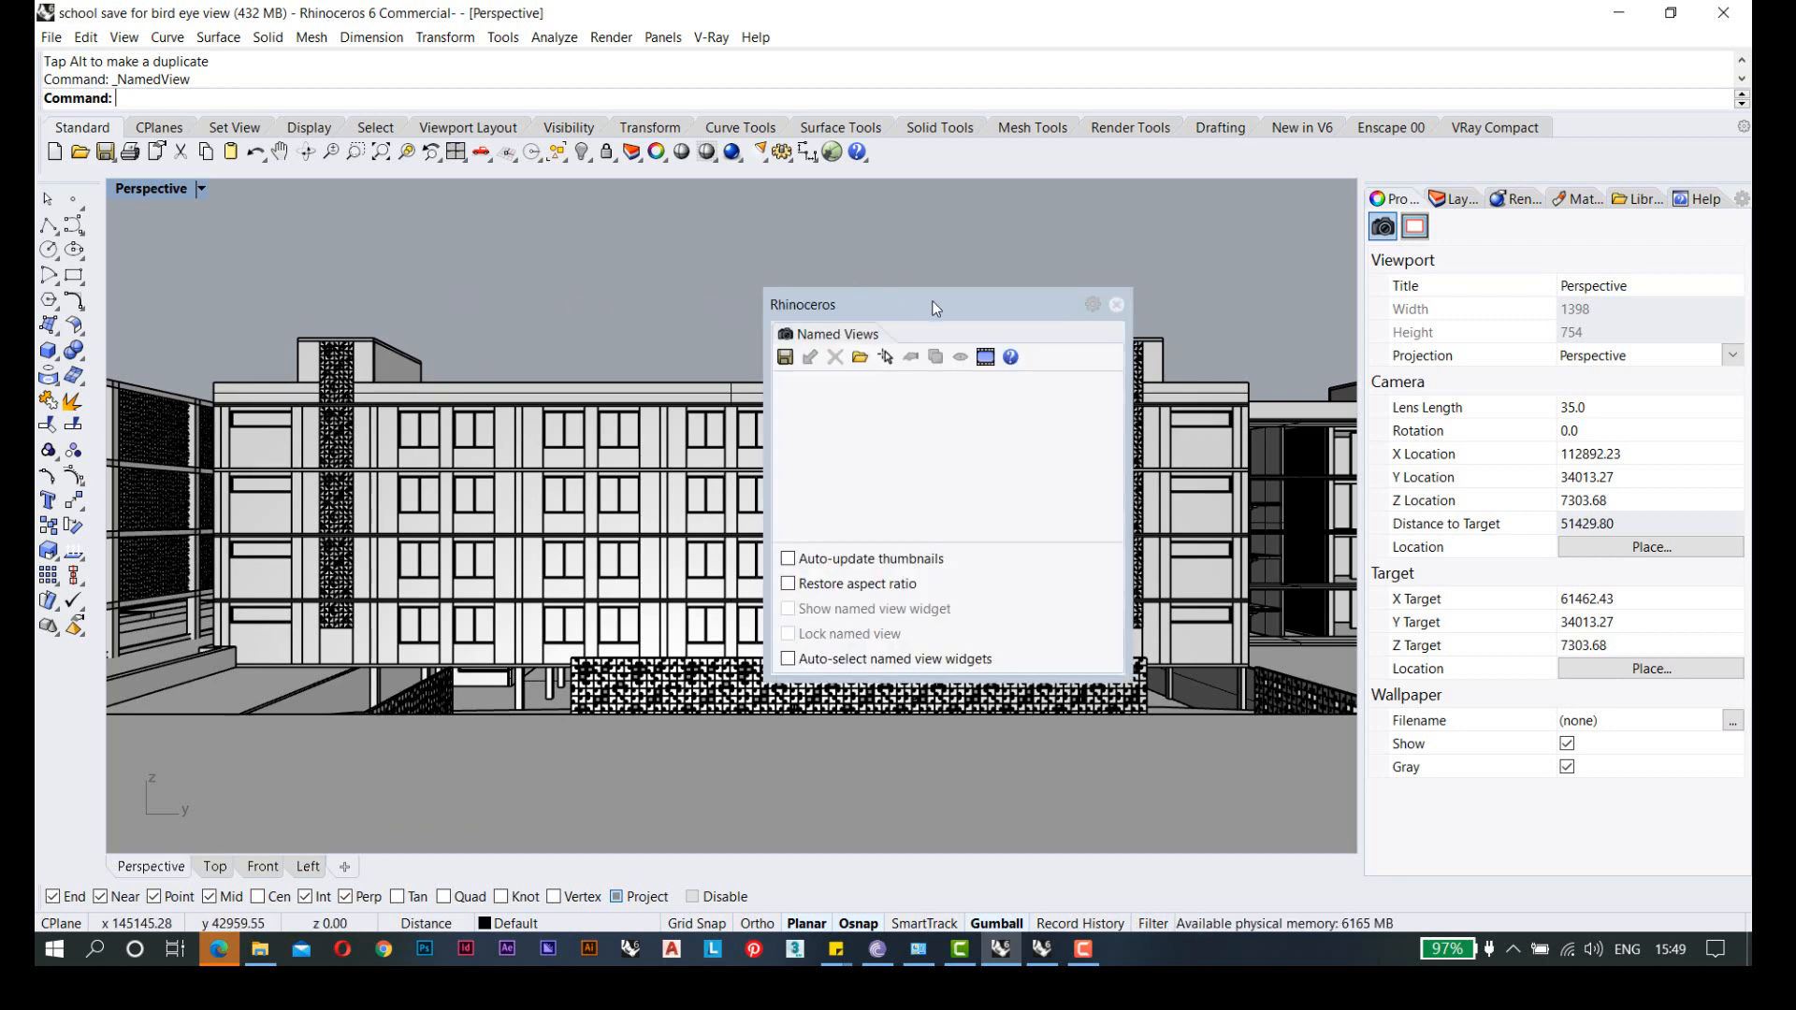
pyautogui.moveTo(934, 307); pyautogui.dragTo(671, 264)
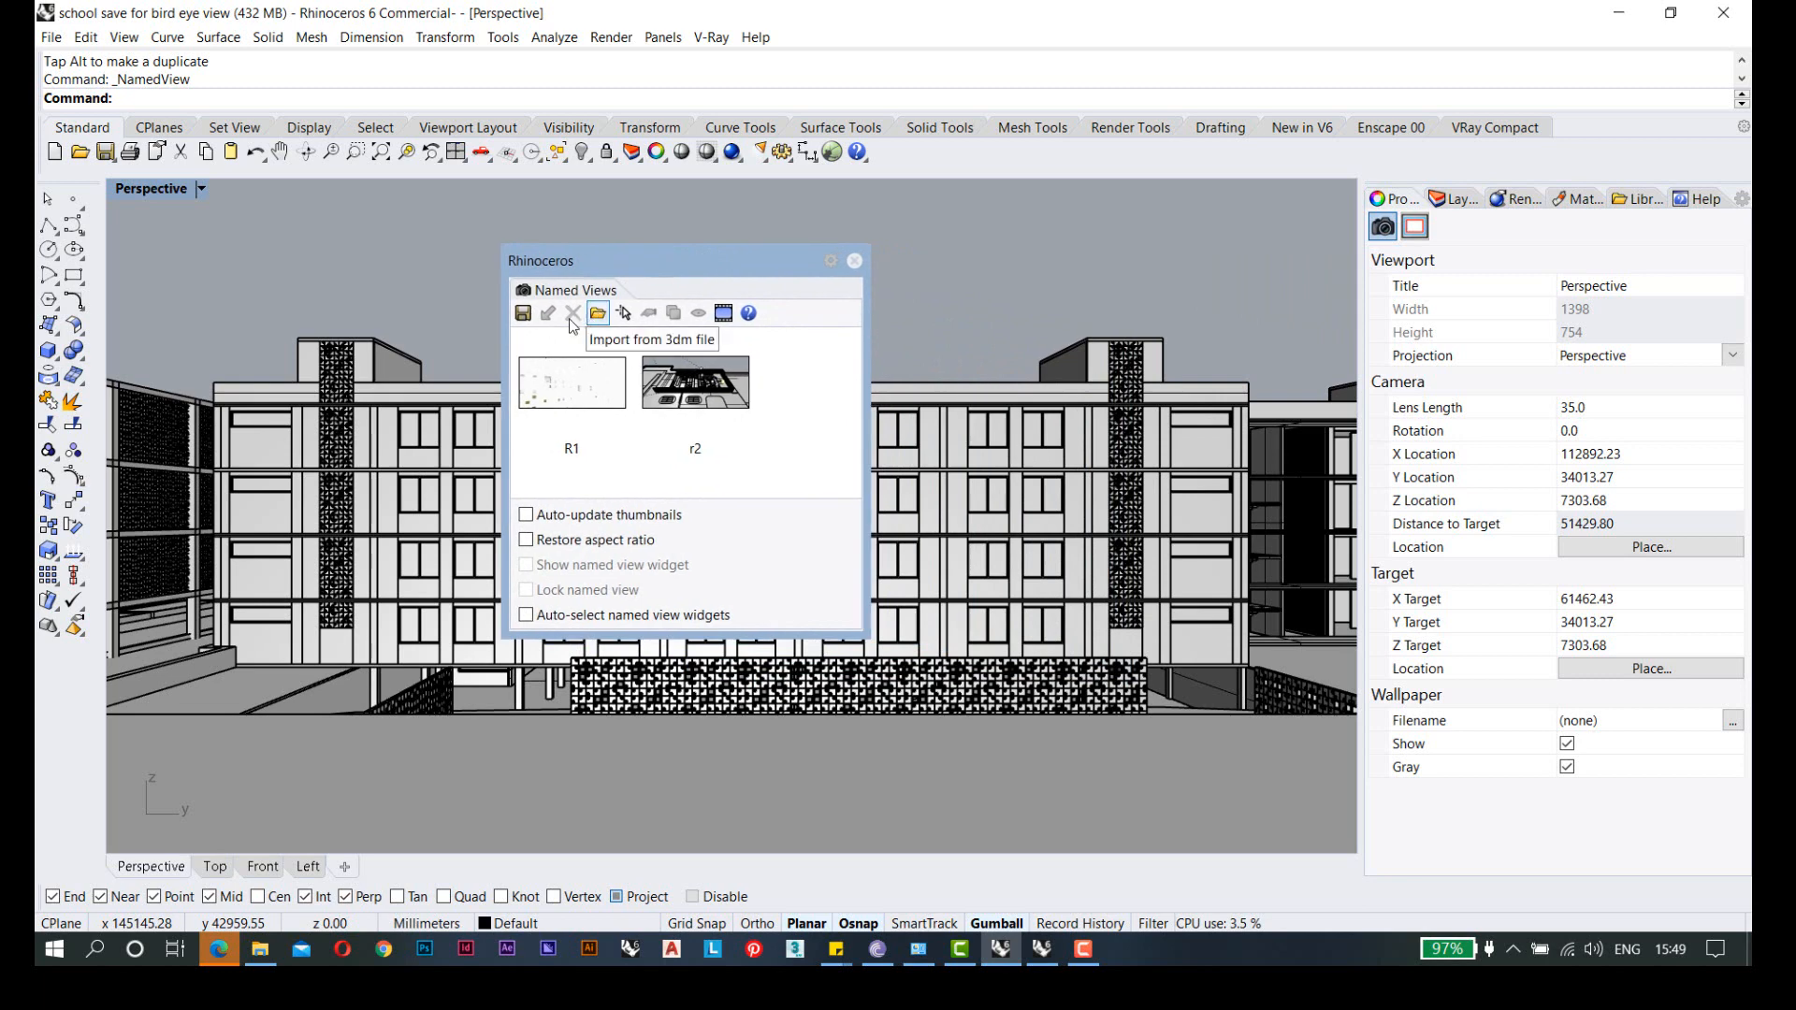
pyautogui.click(523, 313)
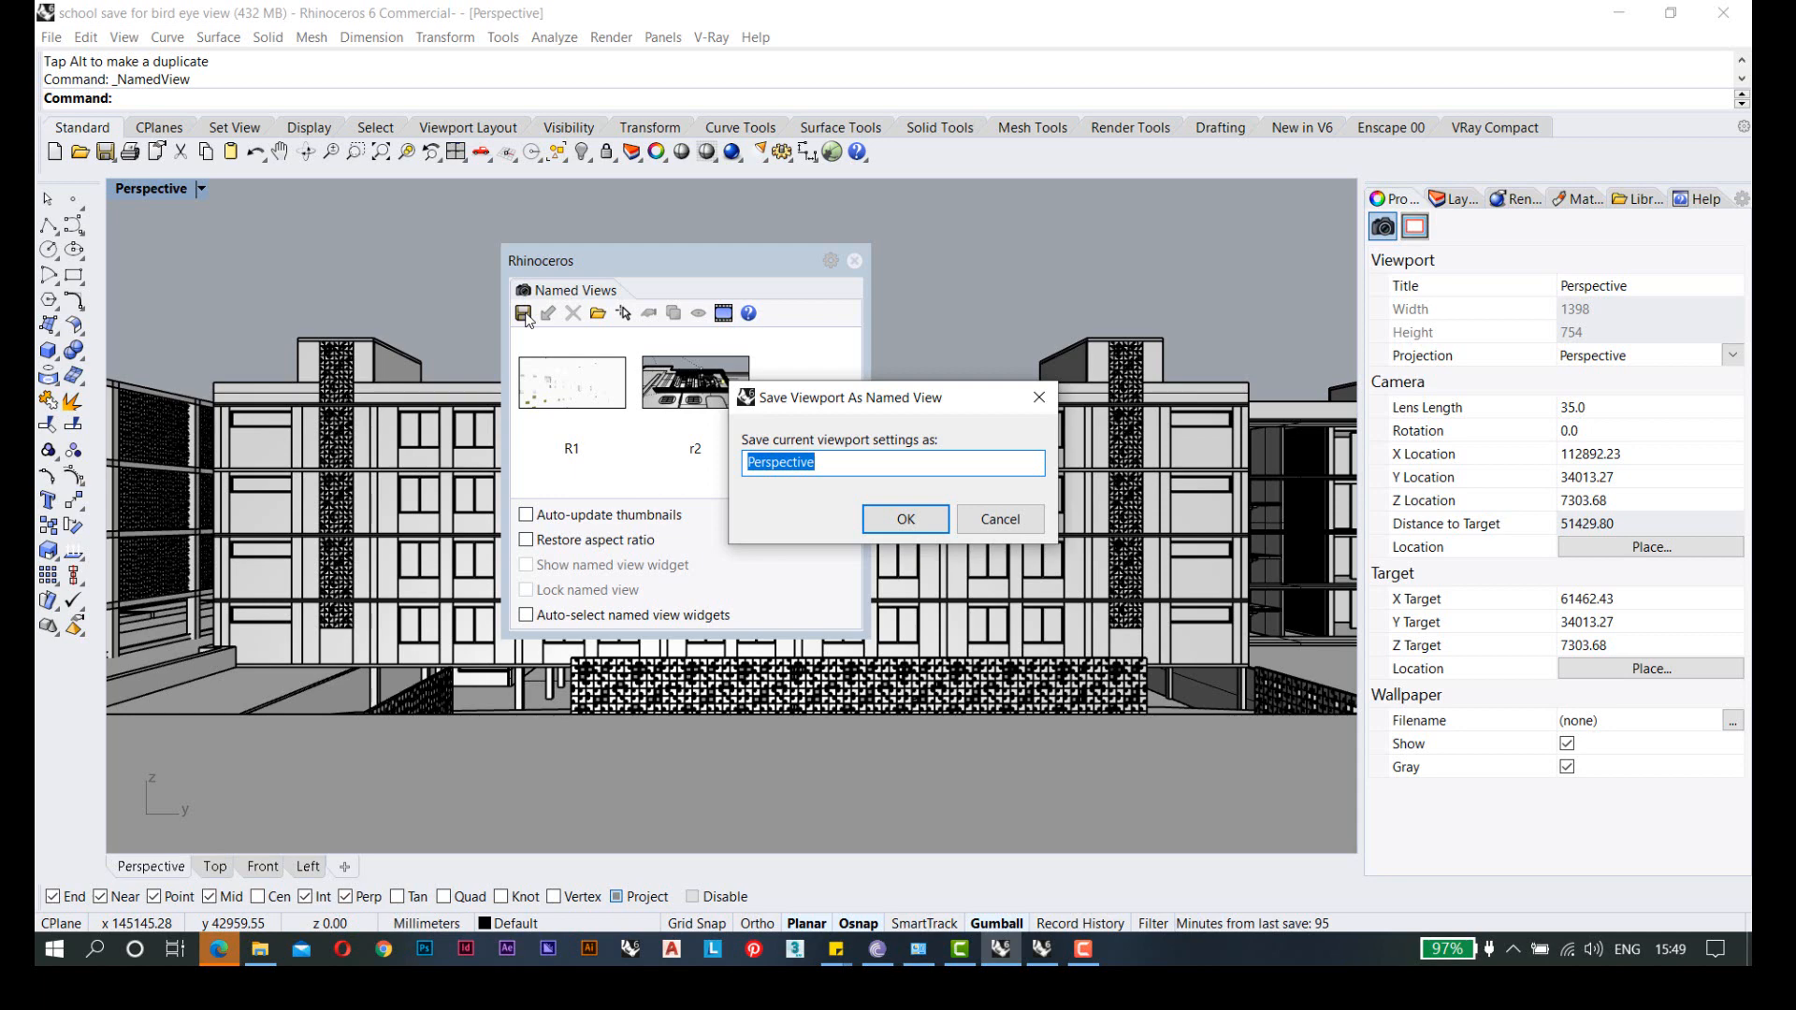
pyautogui.write('human eye 1')
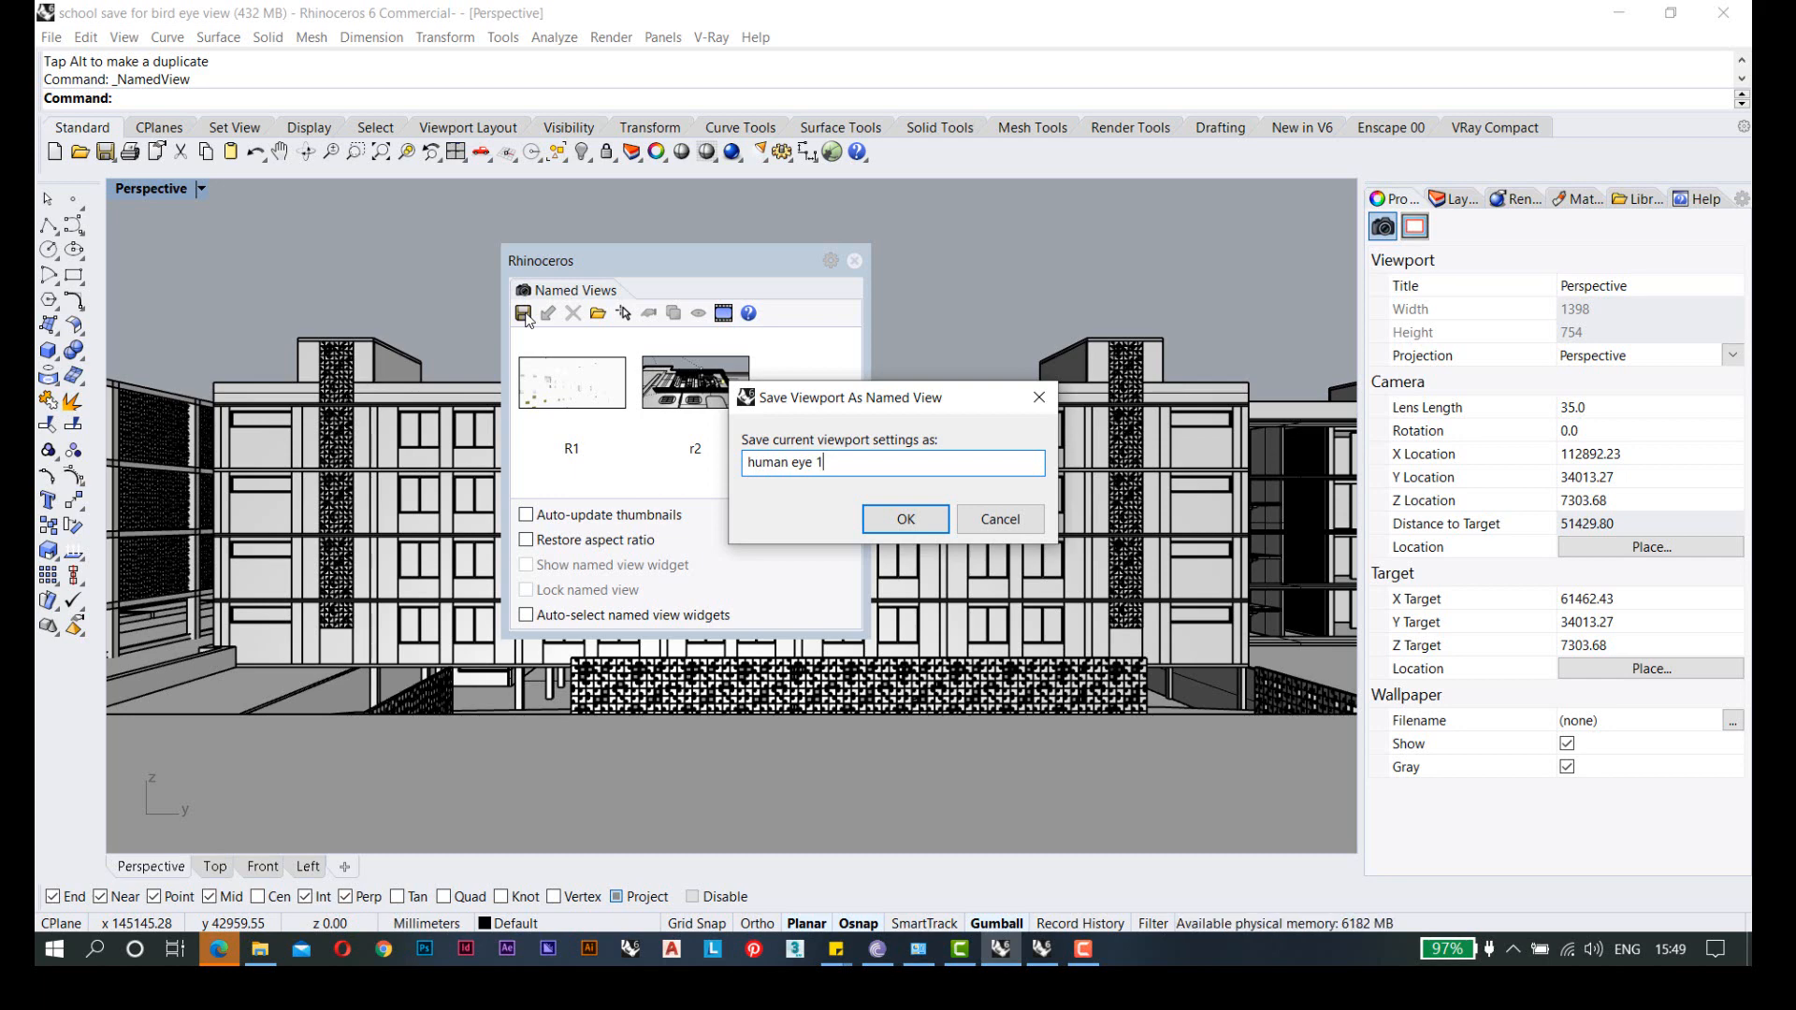
pyautogui.press('Return')
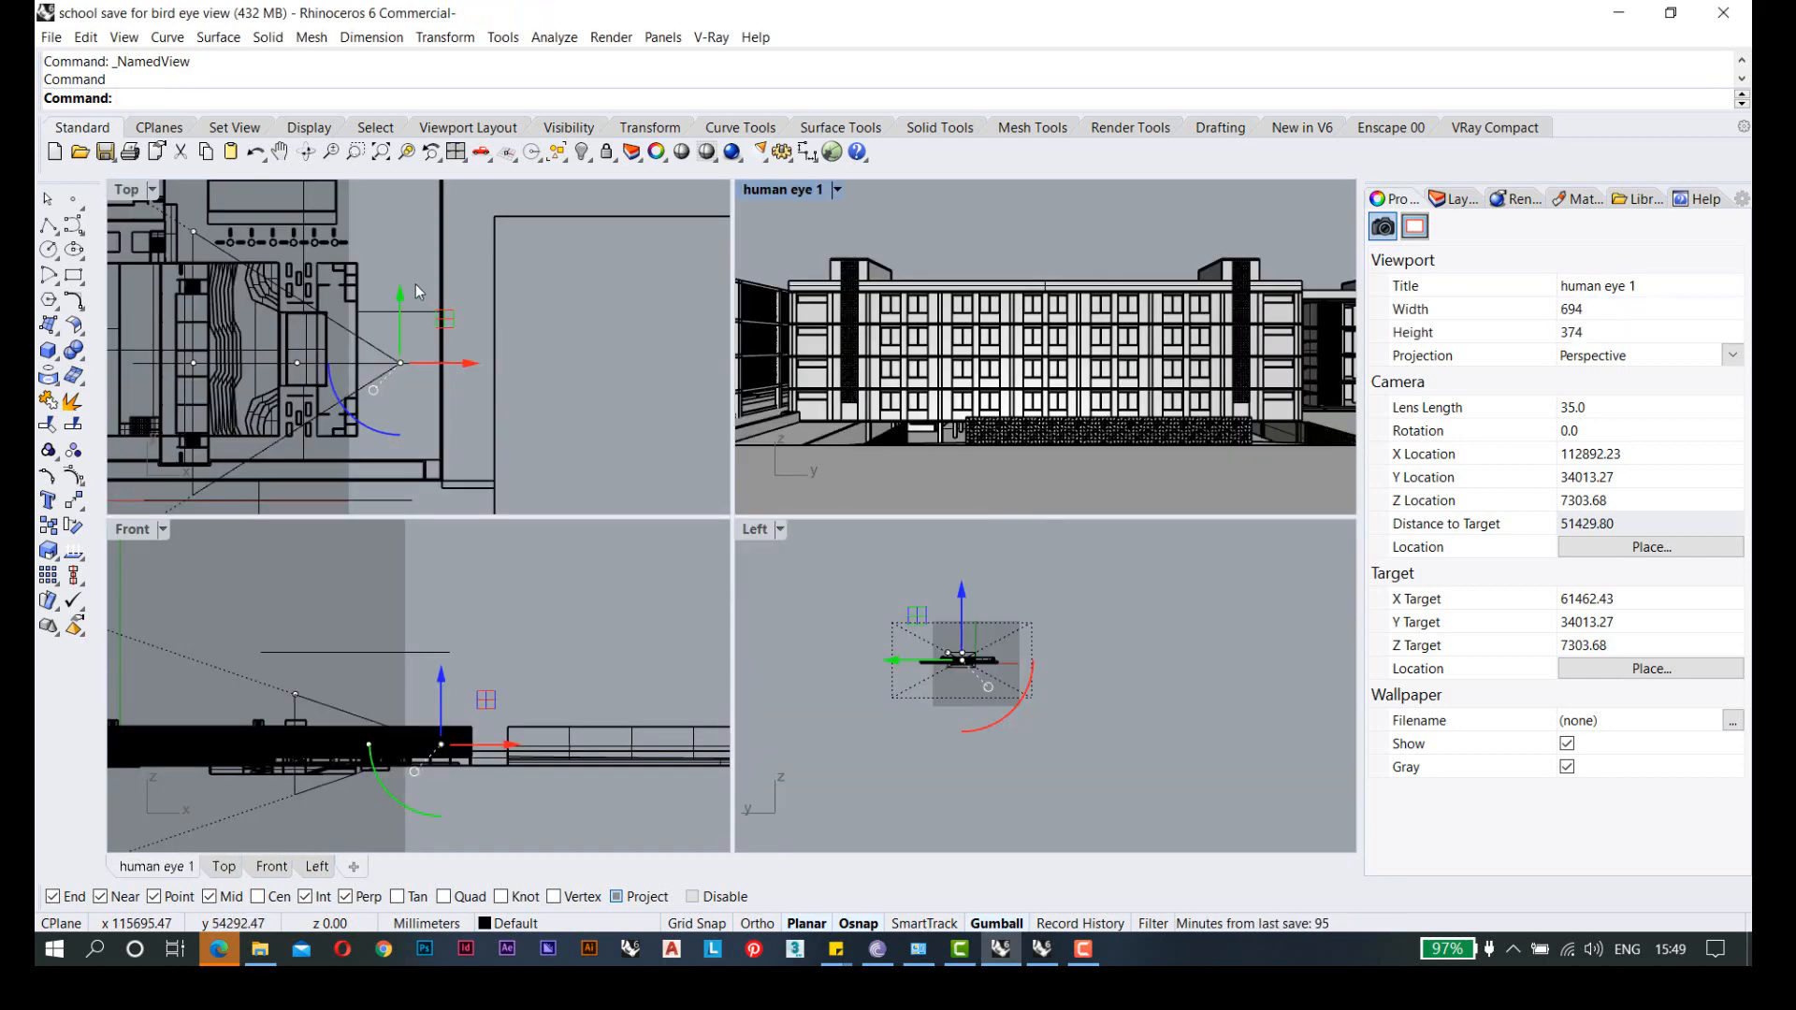
# - In the Top view, move the camera point to about X 98299, Y 67525 for an angled corner view and reframe the enlarged perspective
pyautogui.moveTo(421, 295); pyautogui.dragTo(518, 393, button='right')
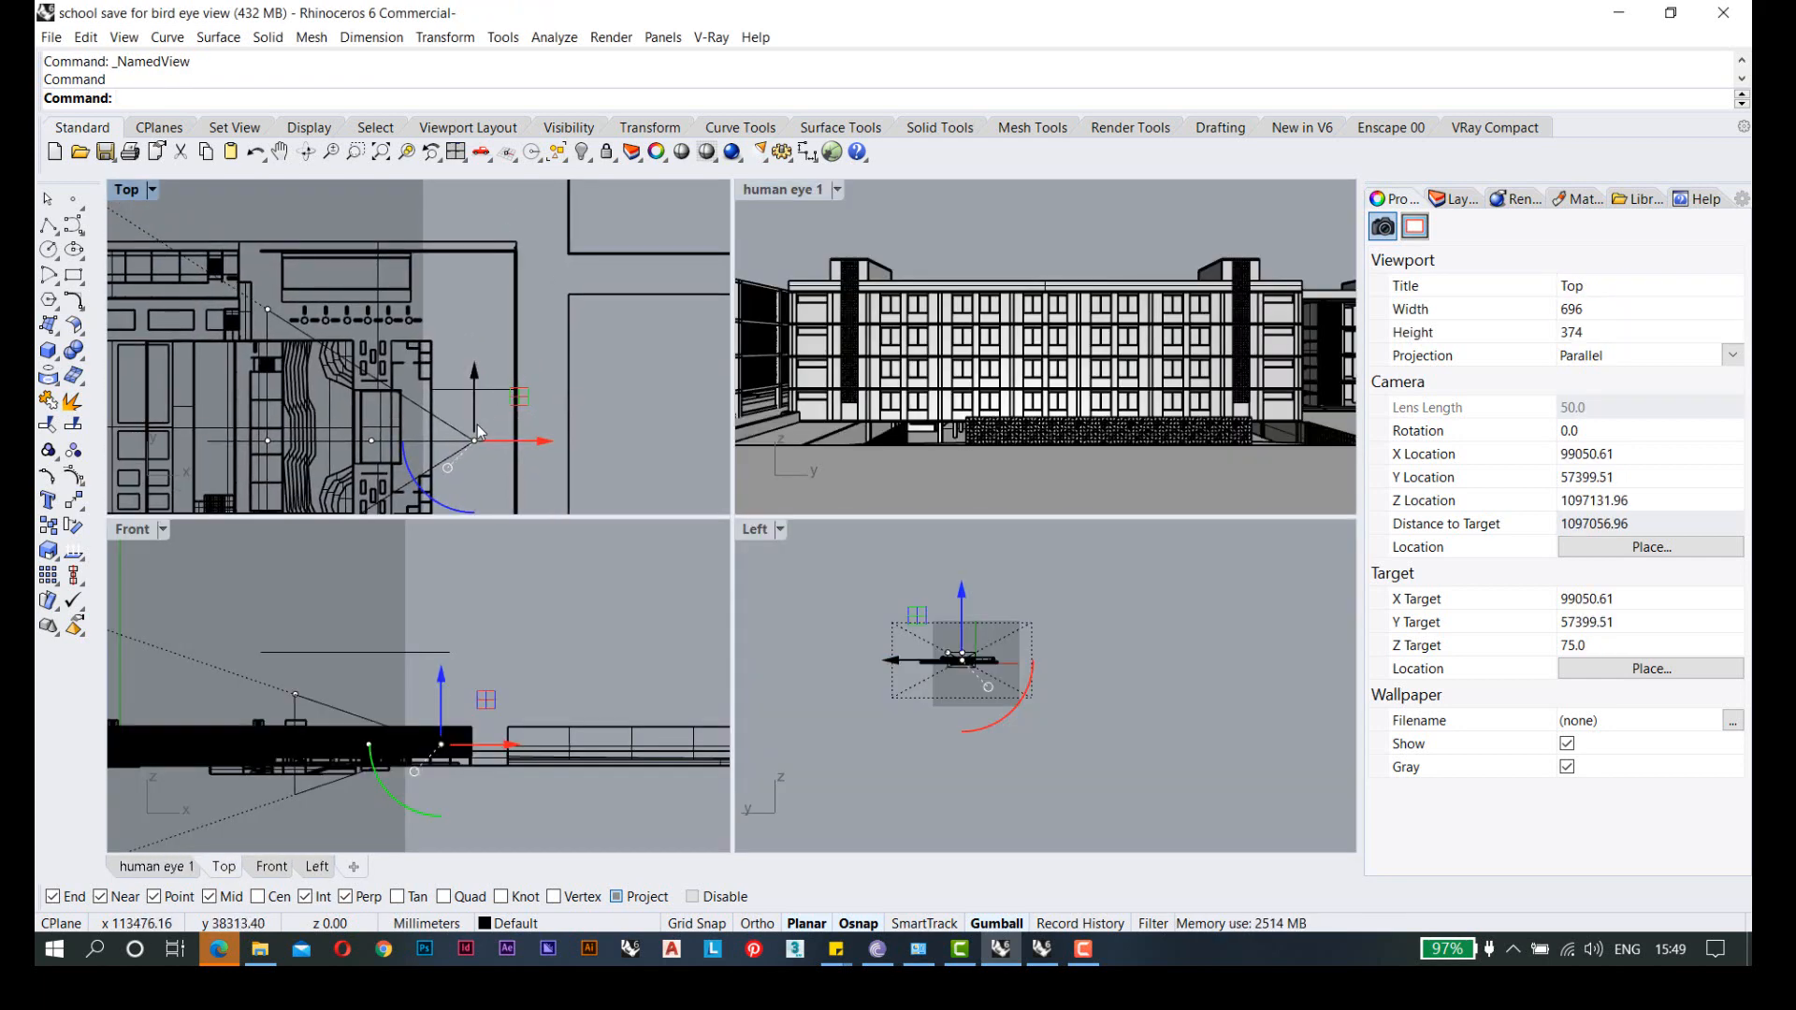
pyautogui.moveTo(477, 432); pyautogui.dragTo(501, 304)
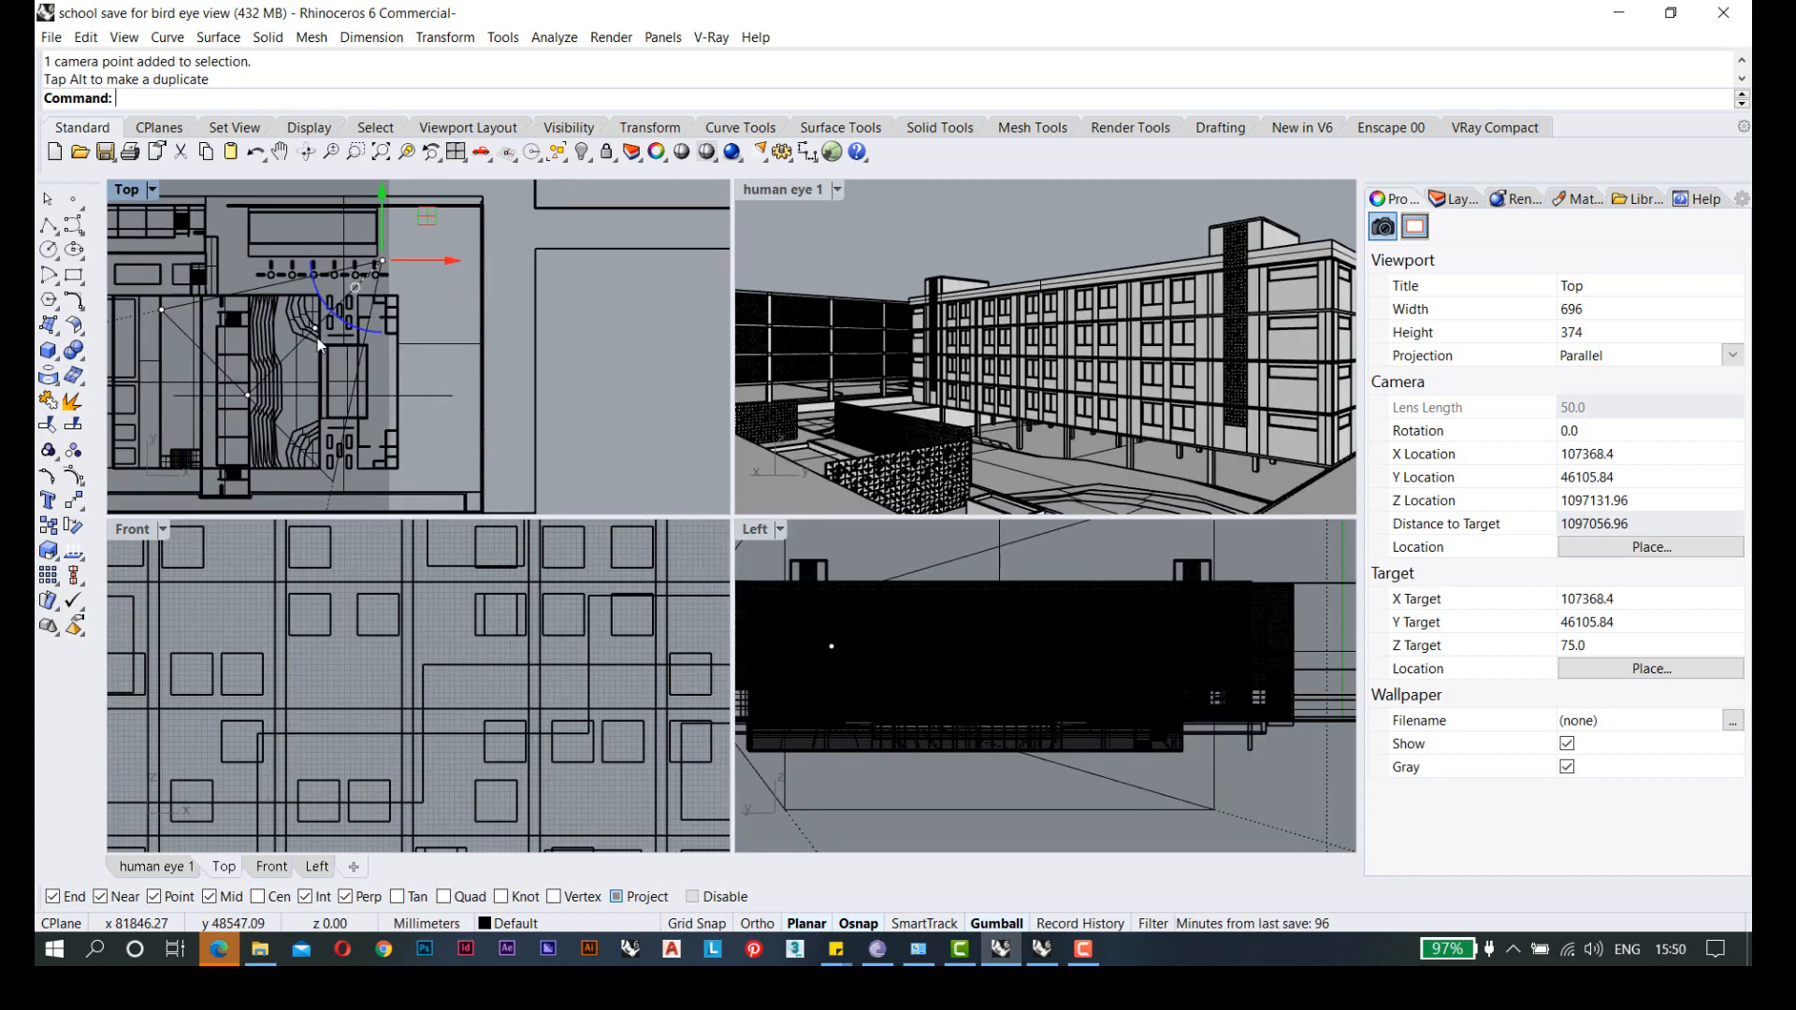
pyautogui.doubleClick(778, 189)
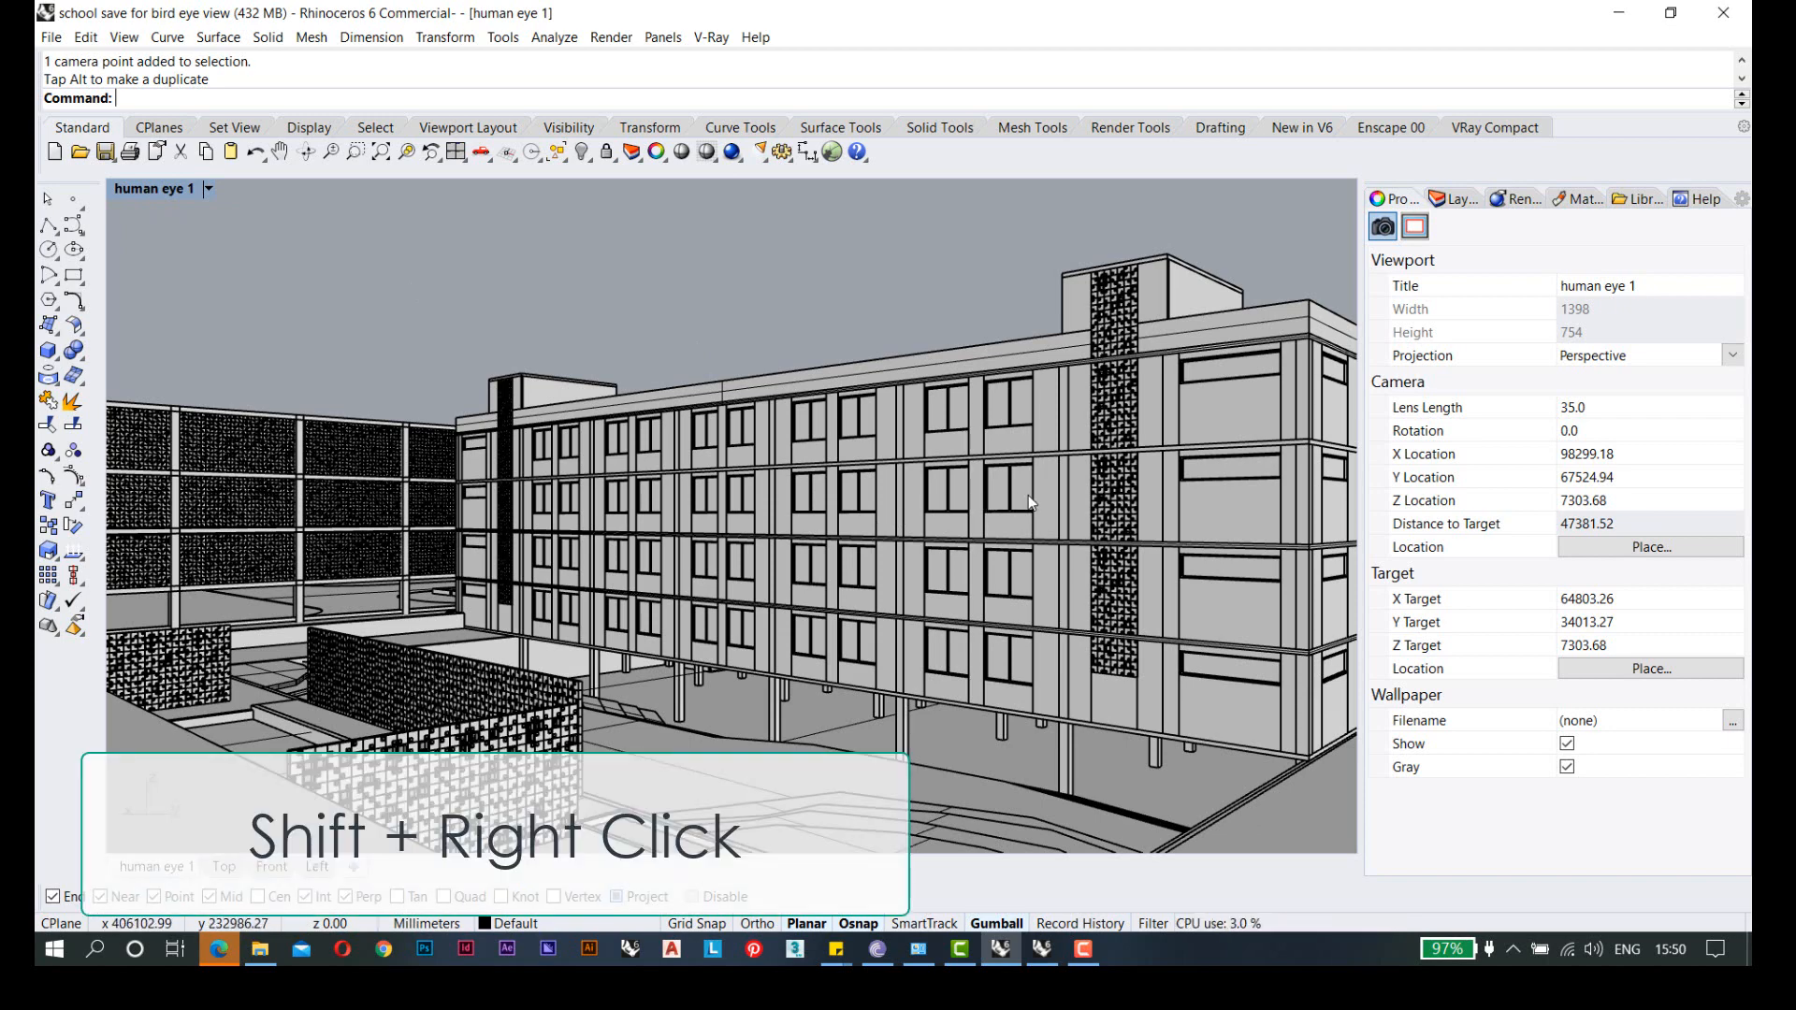
pyautogui.keyDown('shift'); pyautogui.moveTo(1027, 497); pyautogui.dragTo(926, 467, button='right'); pyautogui.keyUp('shift')
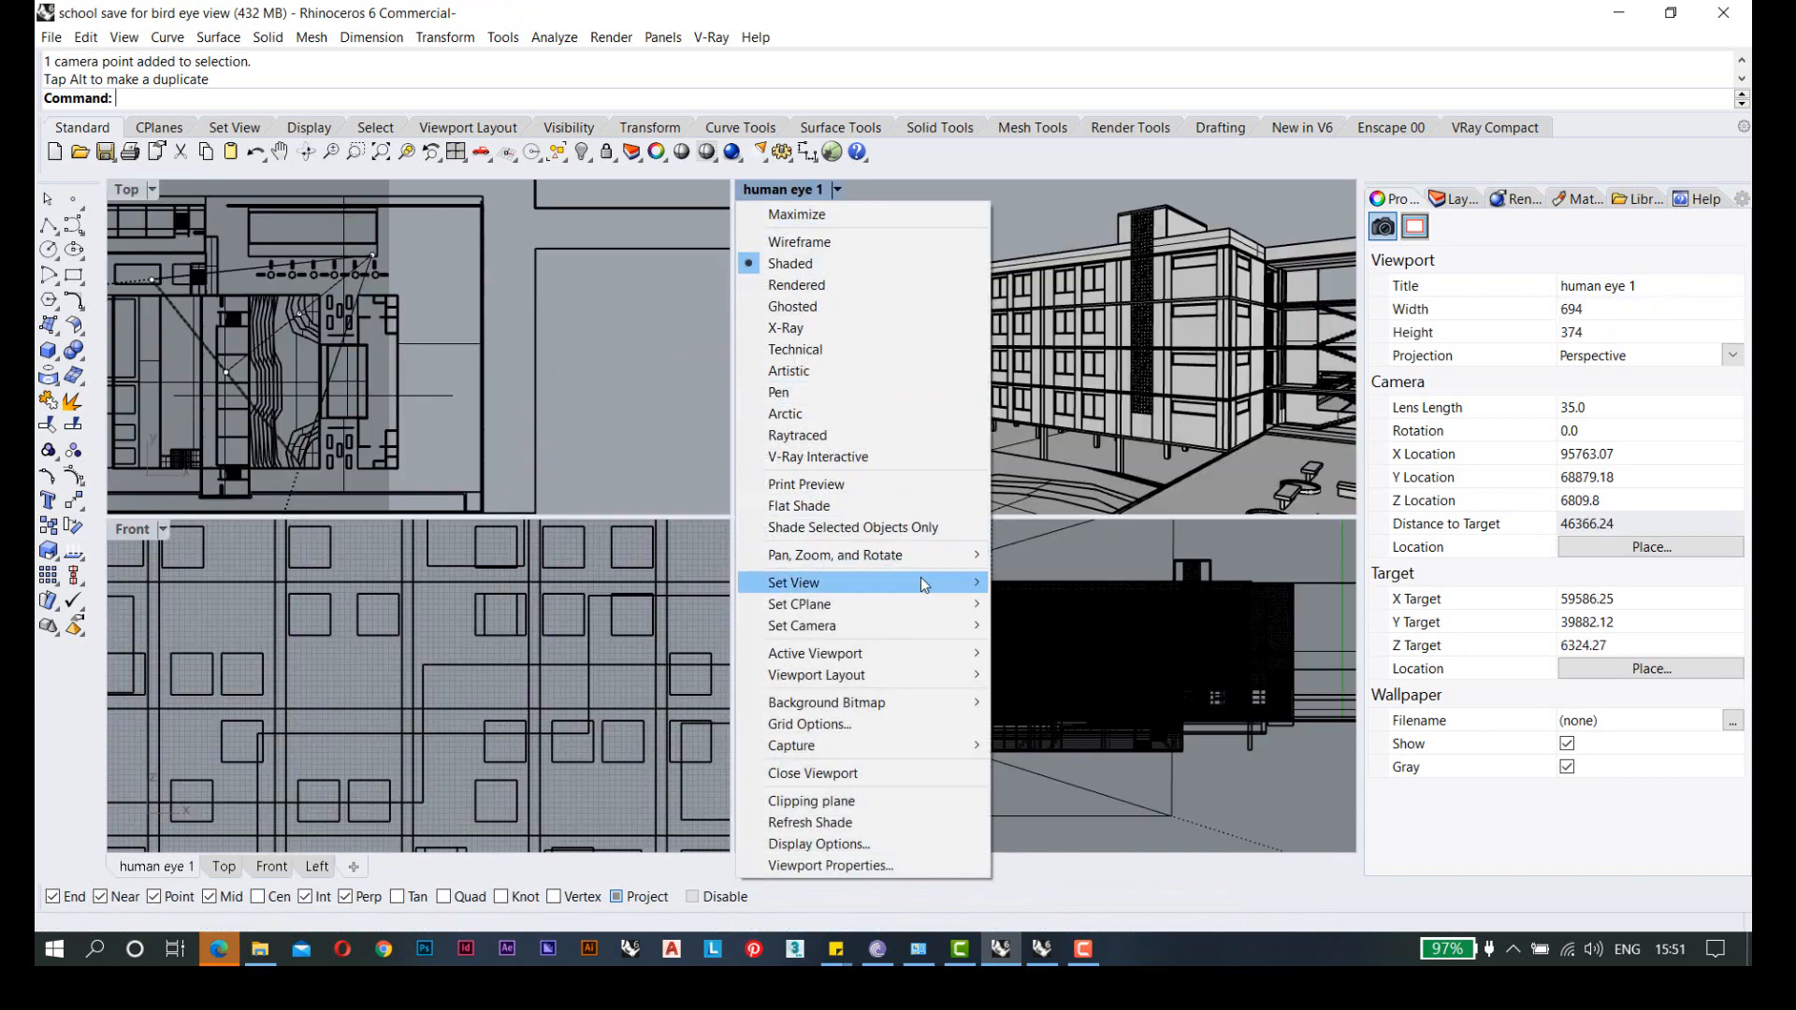
# - Save the angled perspective as a named view called "human eye 2" and close the named views list
pyautogui.moveTo(924, 584)
pyautogui.click(1063, 810)
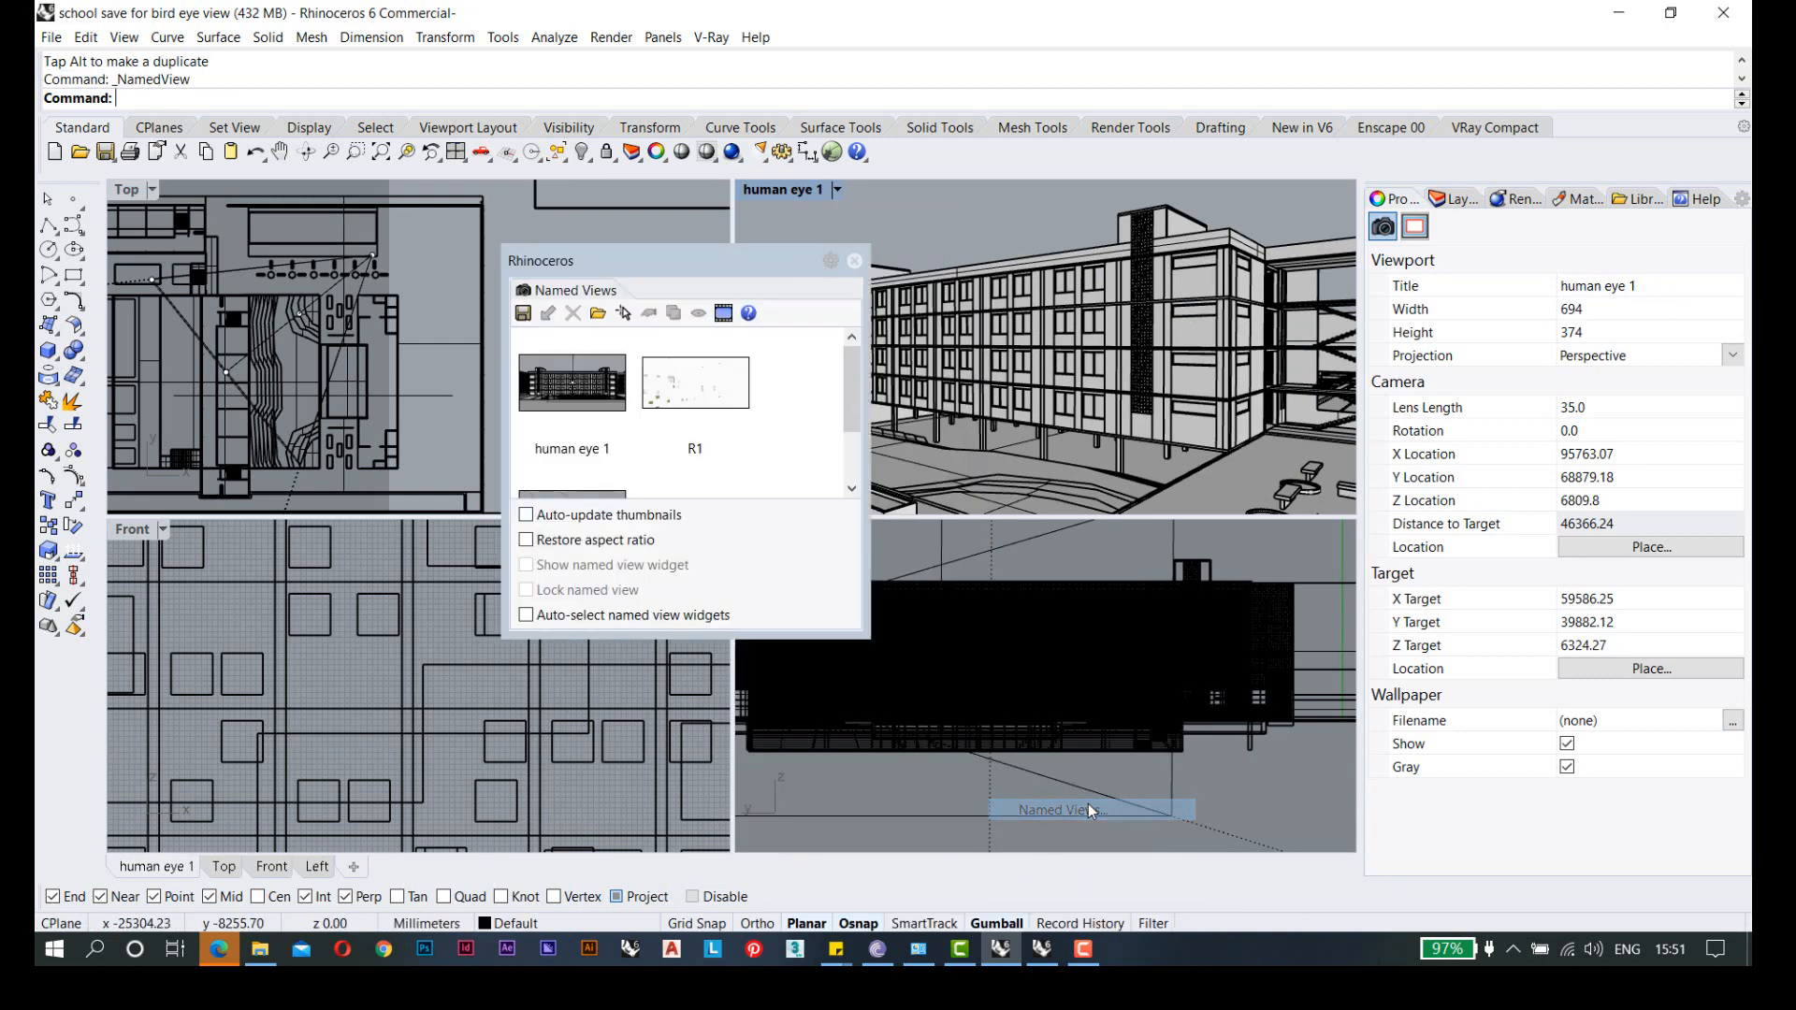
pyautogui.click(524, 314)
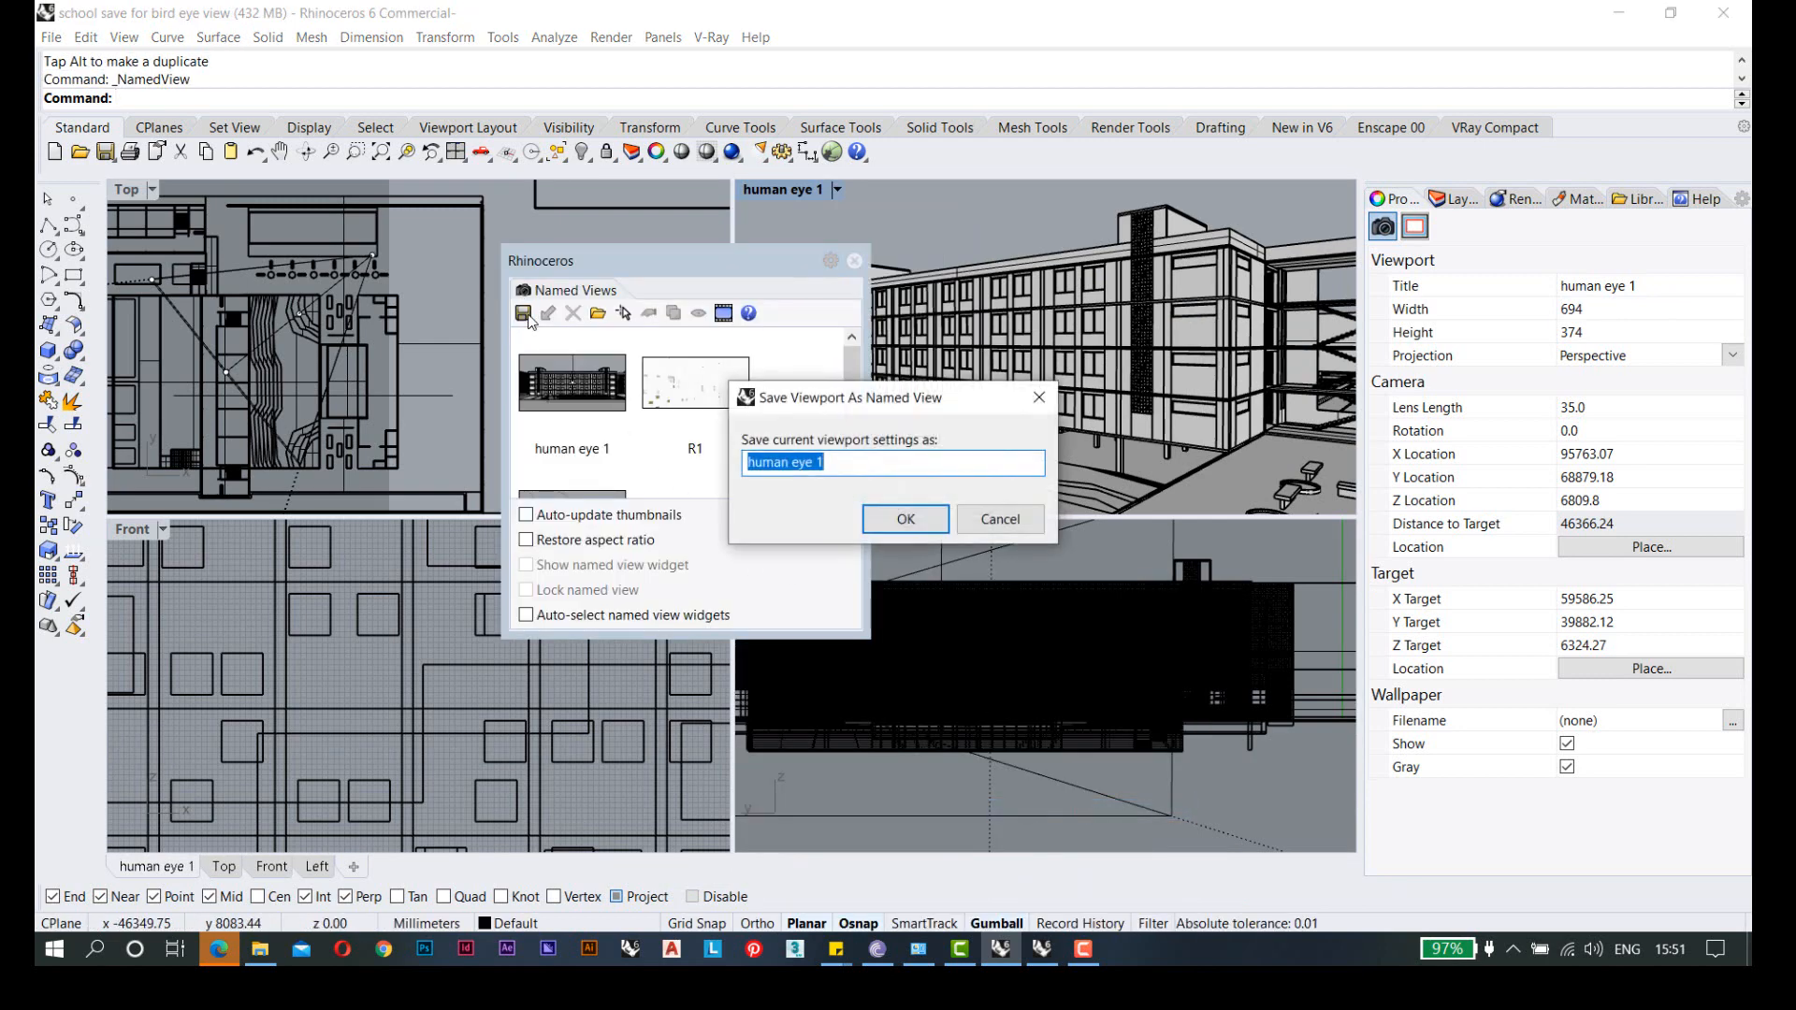
pyautogui.write('human eye')
pyautogui.press('Return')
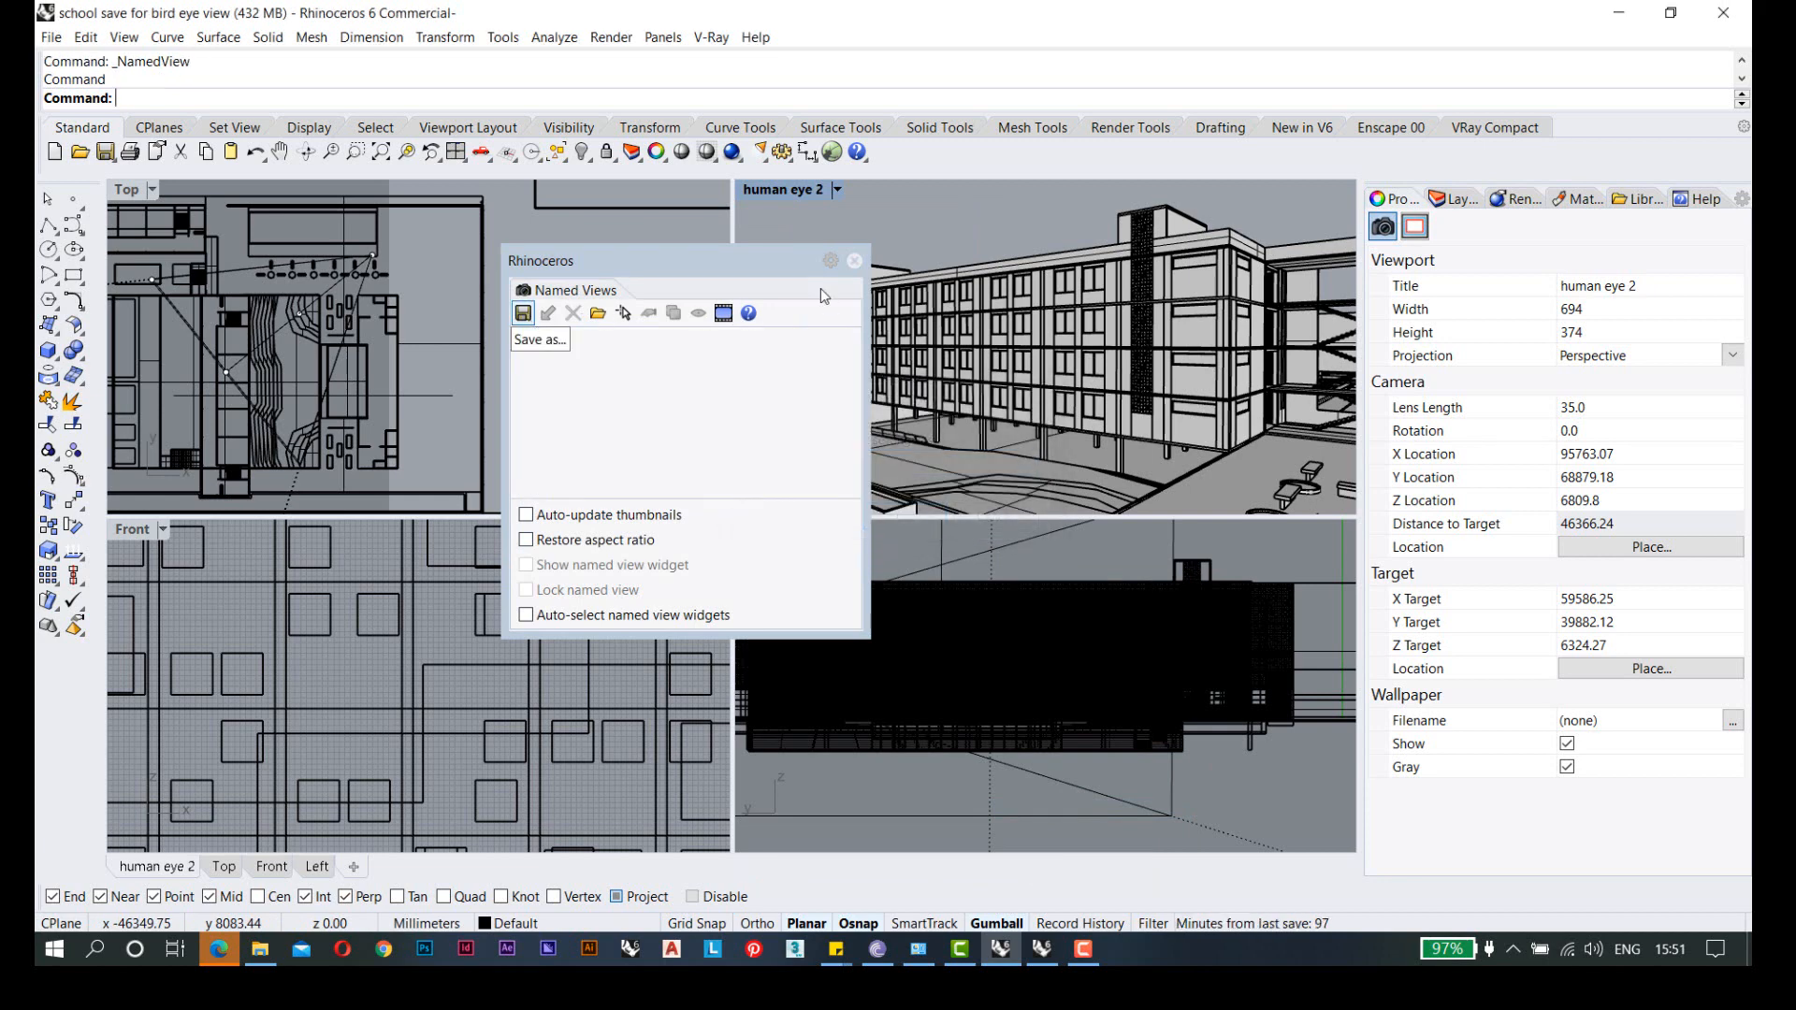
pyautogui.click(854, 261)
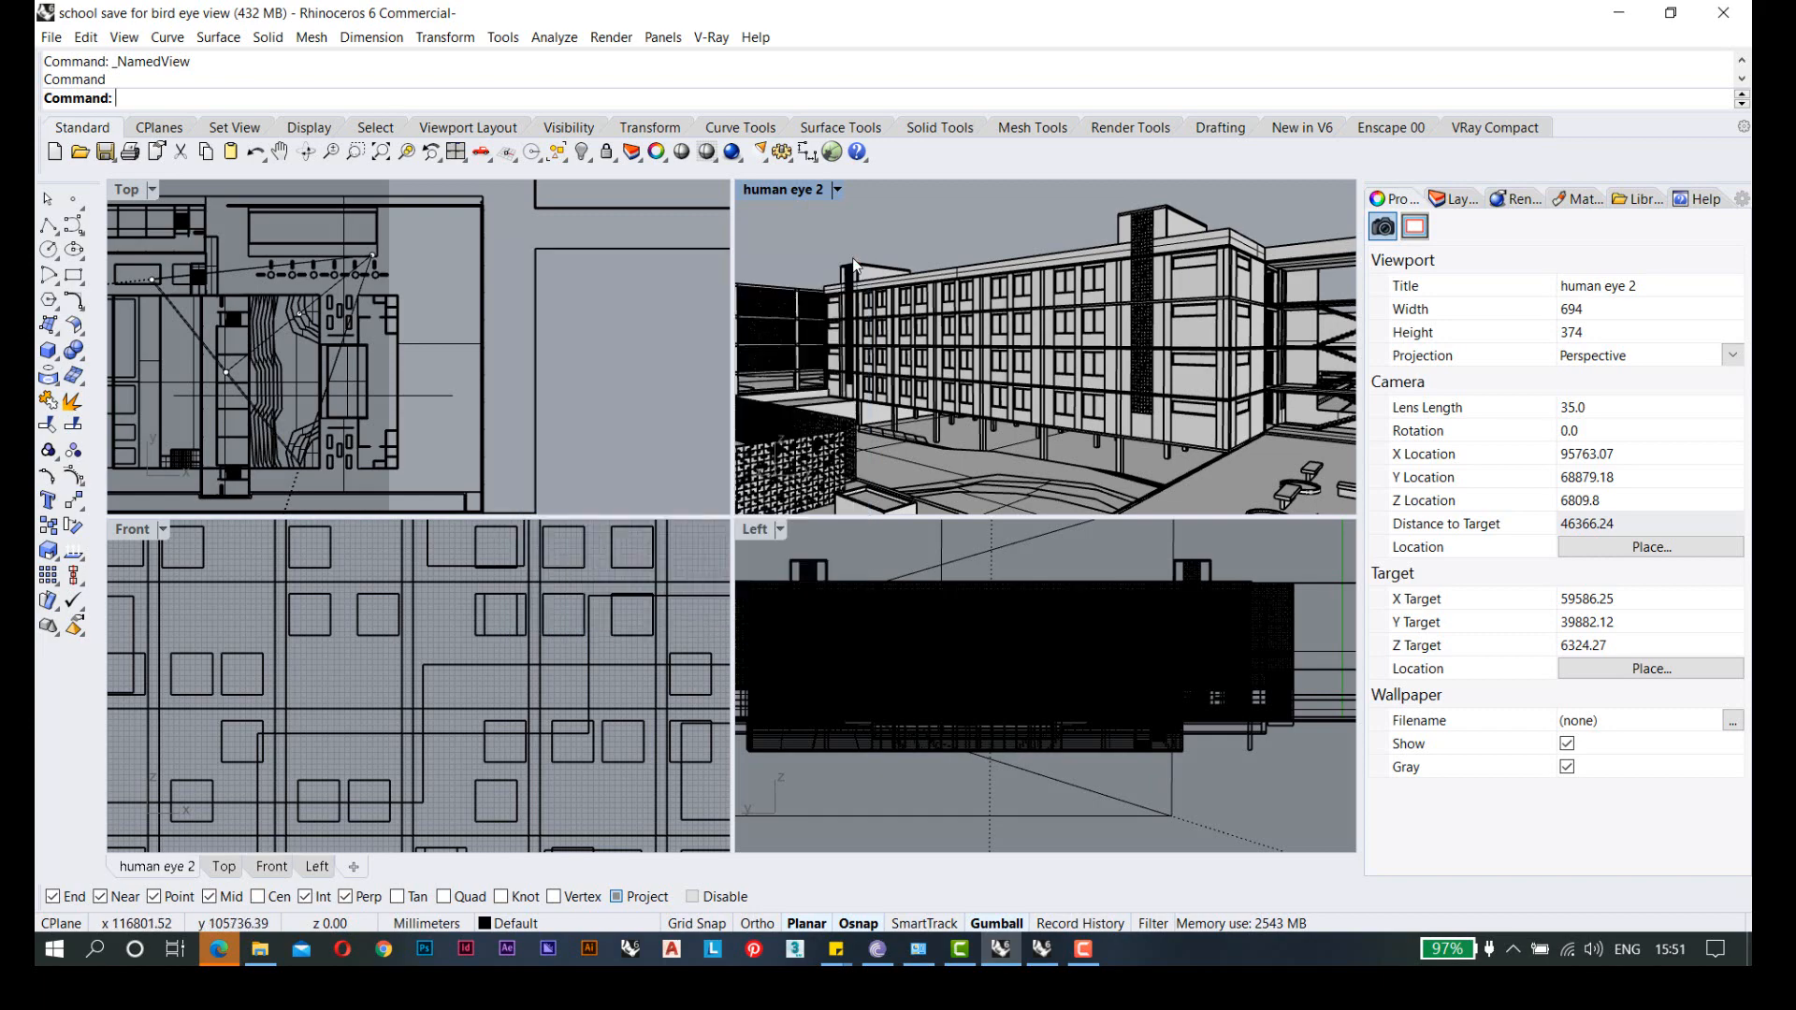
# - In the enlarged Front view, lower the camera point of the angled perspective vertically to about Z 1888
pyautogui.click(854, 265)
pyautogui.doubleClick(136, 530)
pyautogui.scroll(-4, 749, 549)
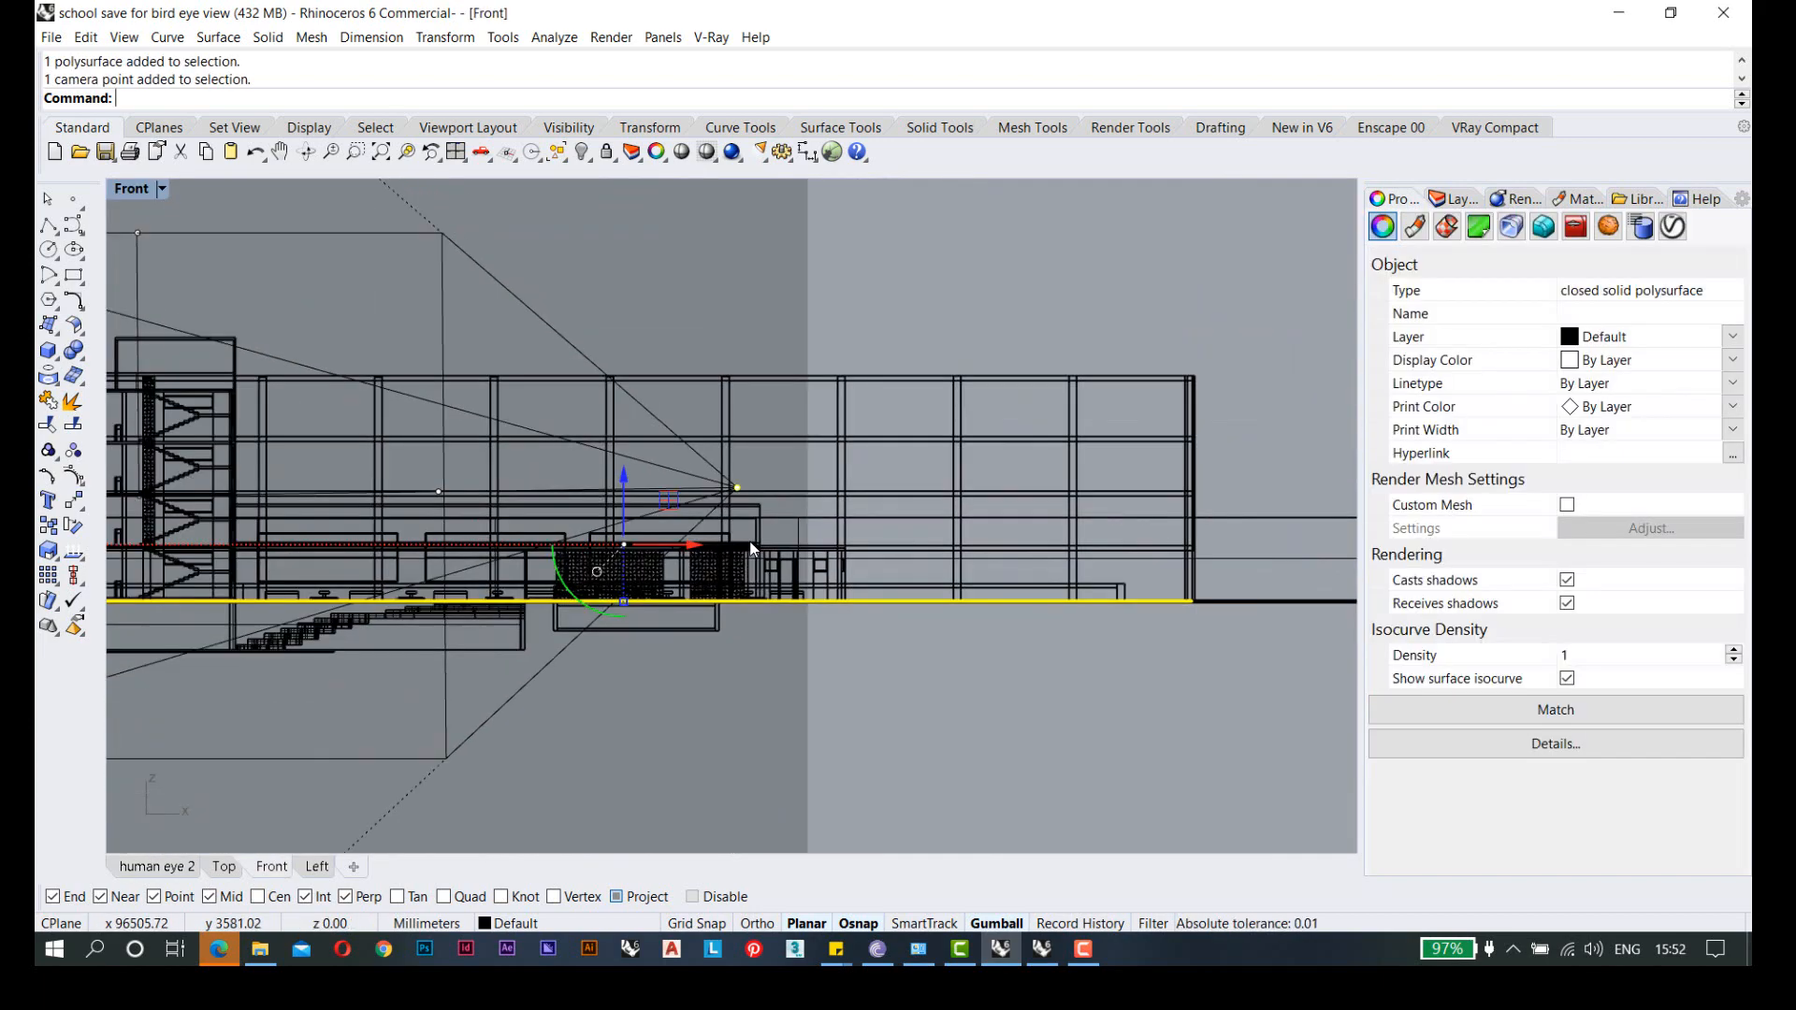
pyautogui.scroll(3, 598, 506)
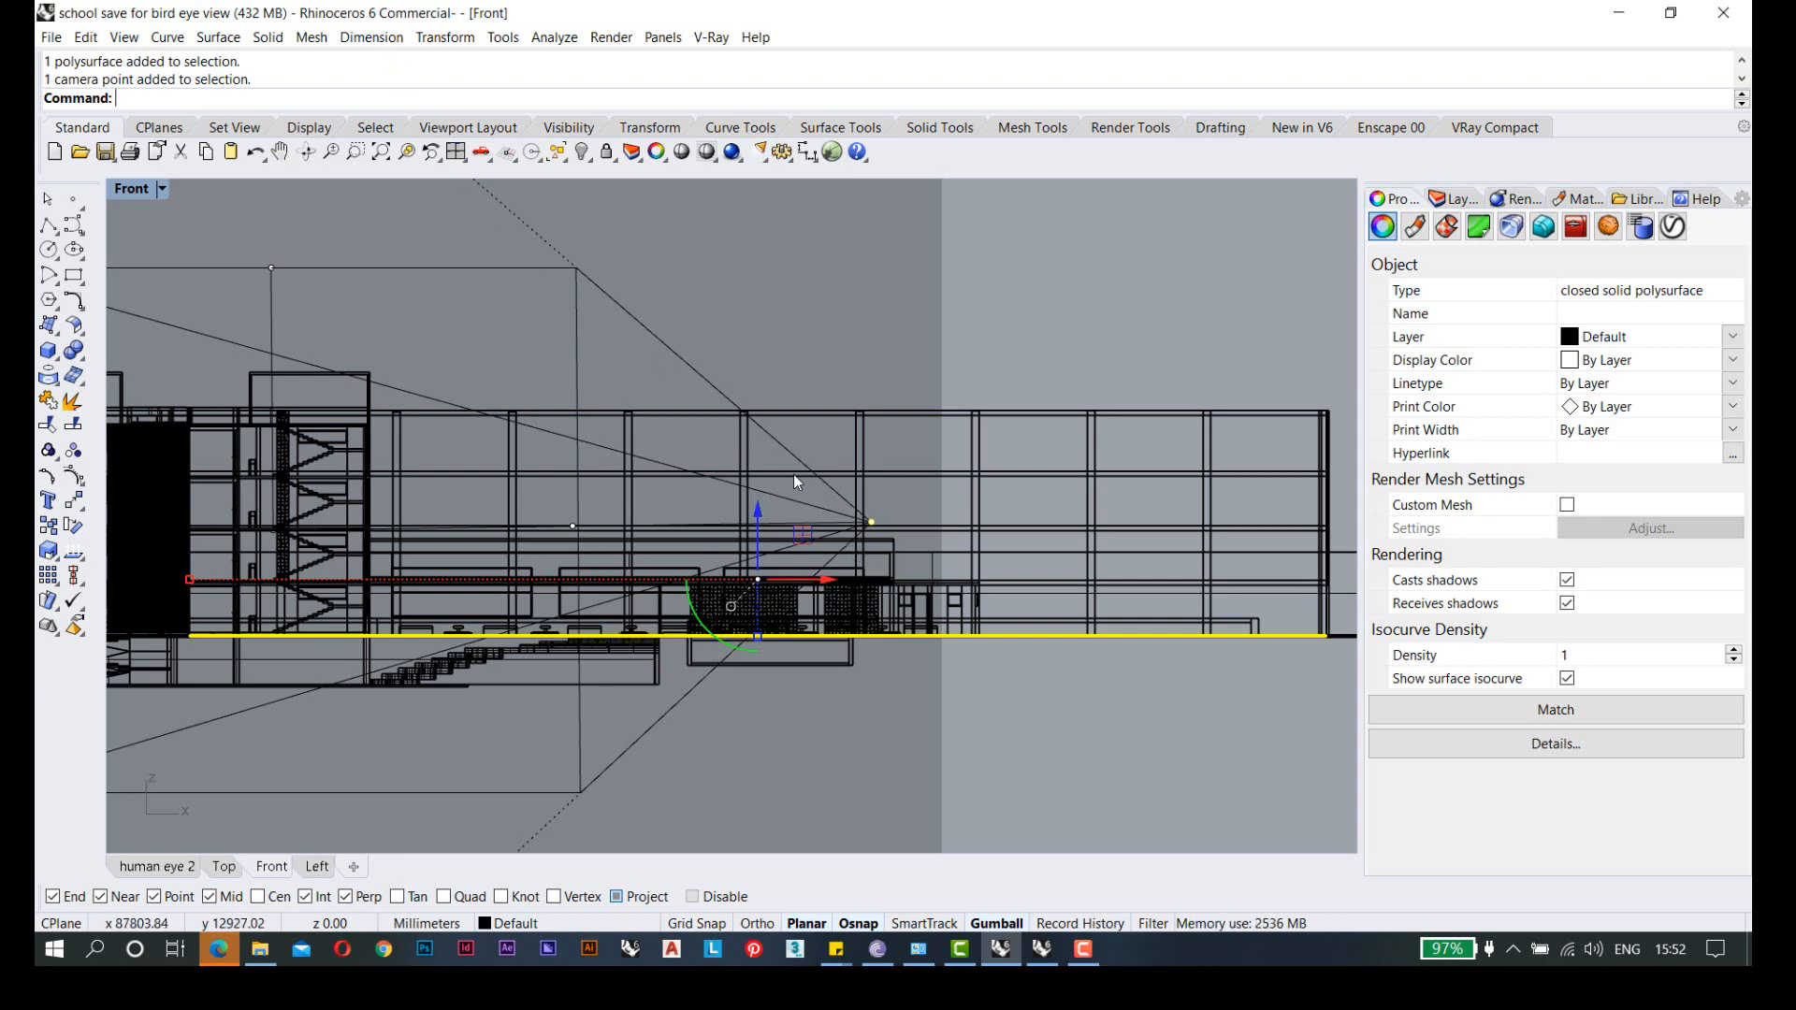
pyautogui.scroll(5, 883, 524)
pyautogui.click(943, 523)
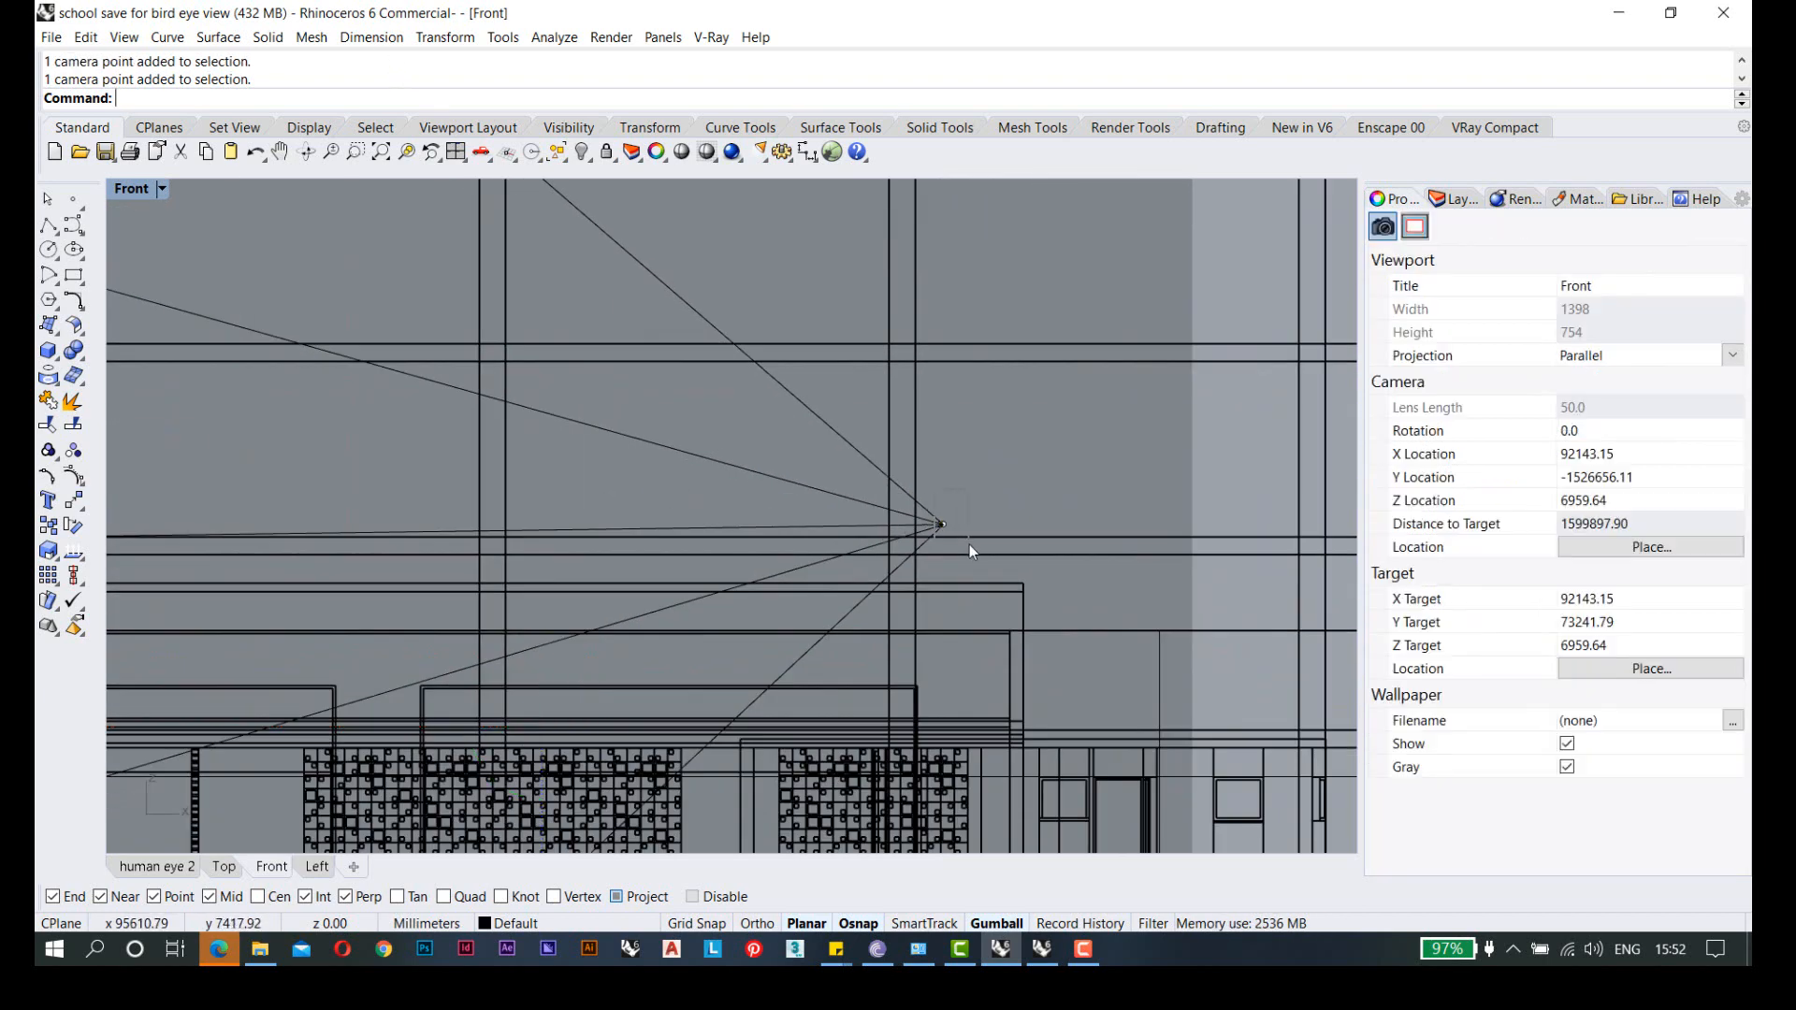
pyautogui.moveTo(976, 598); pyautogui.dragTo(948, 456, button='right')
pyautogui.scroll(-1, 940, 435)
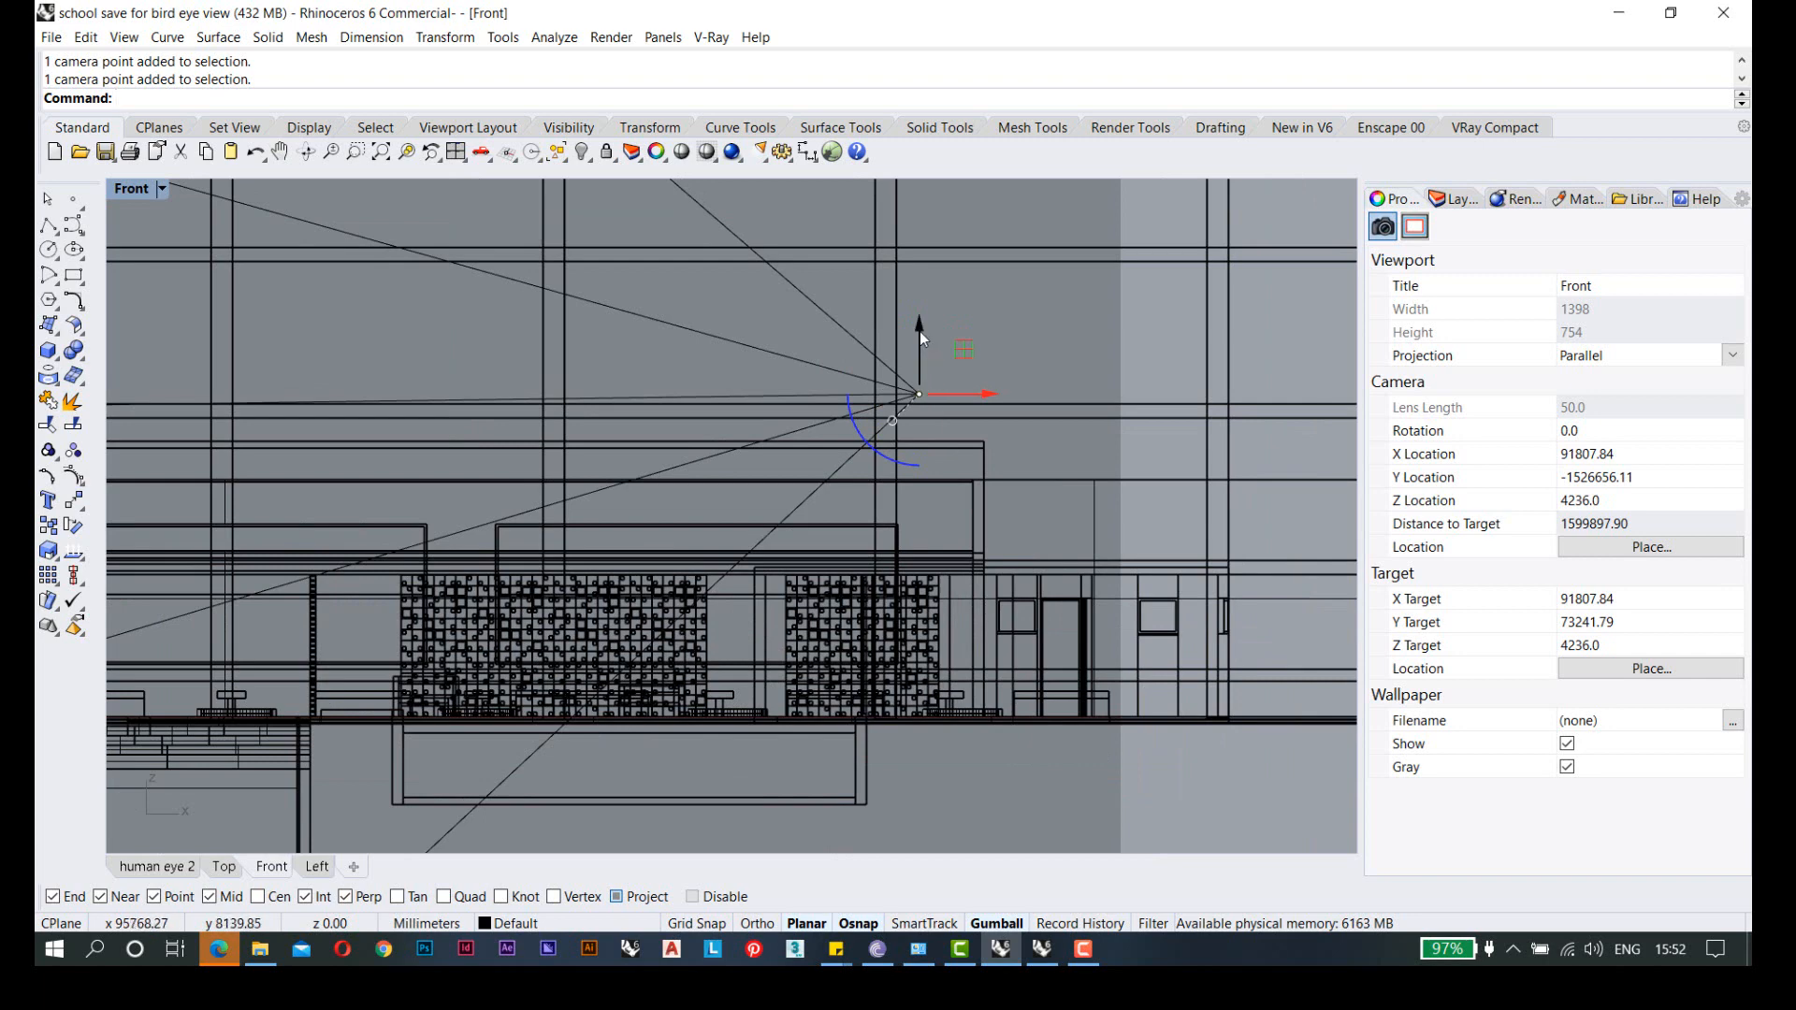
pyautogui.moveTo(919, 332); pyautogui.dragTo(944, 570)
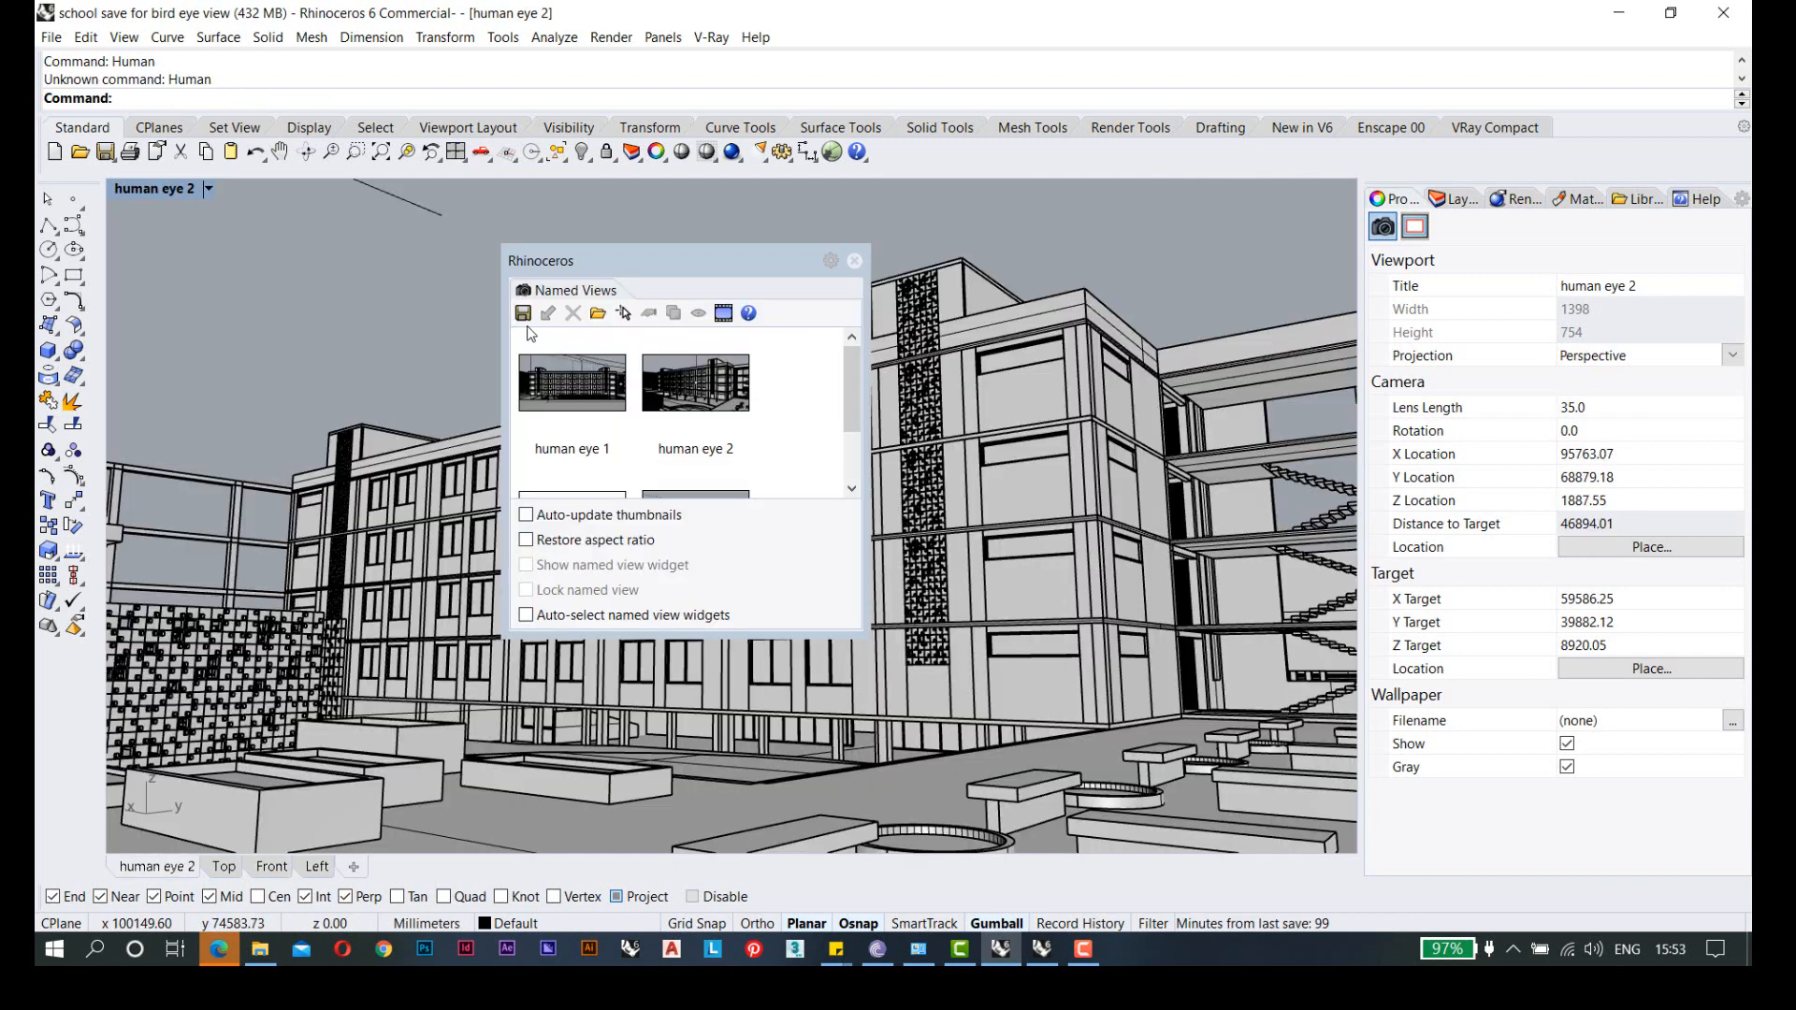
# - Save the lowered perspective as a named view called "human eye3"
pyautogui.click(524, 317)
pyautogui.write('human')
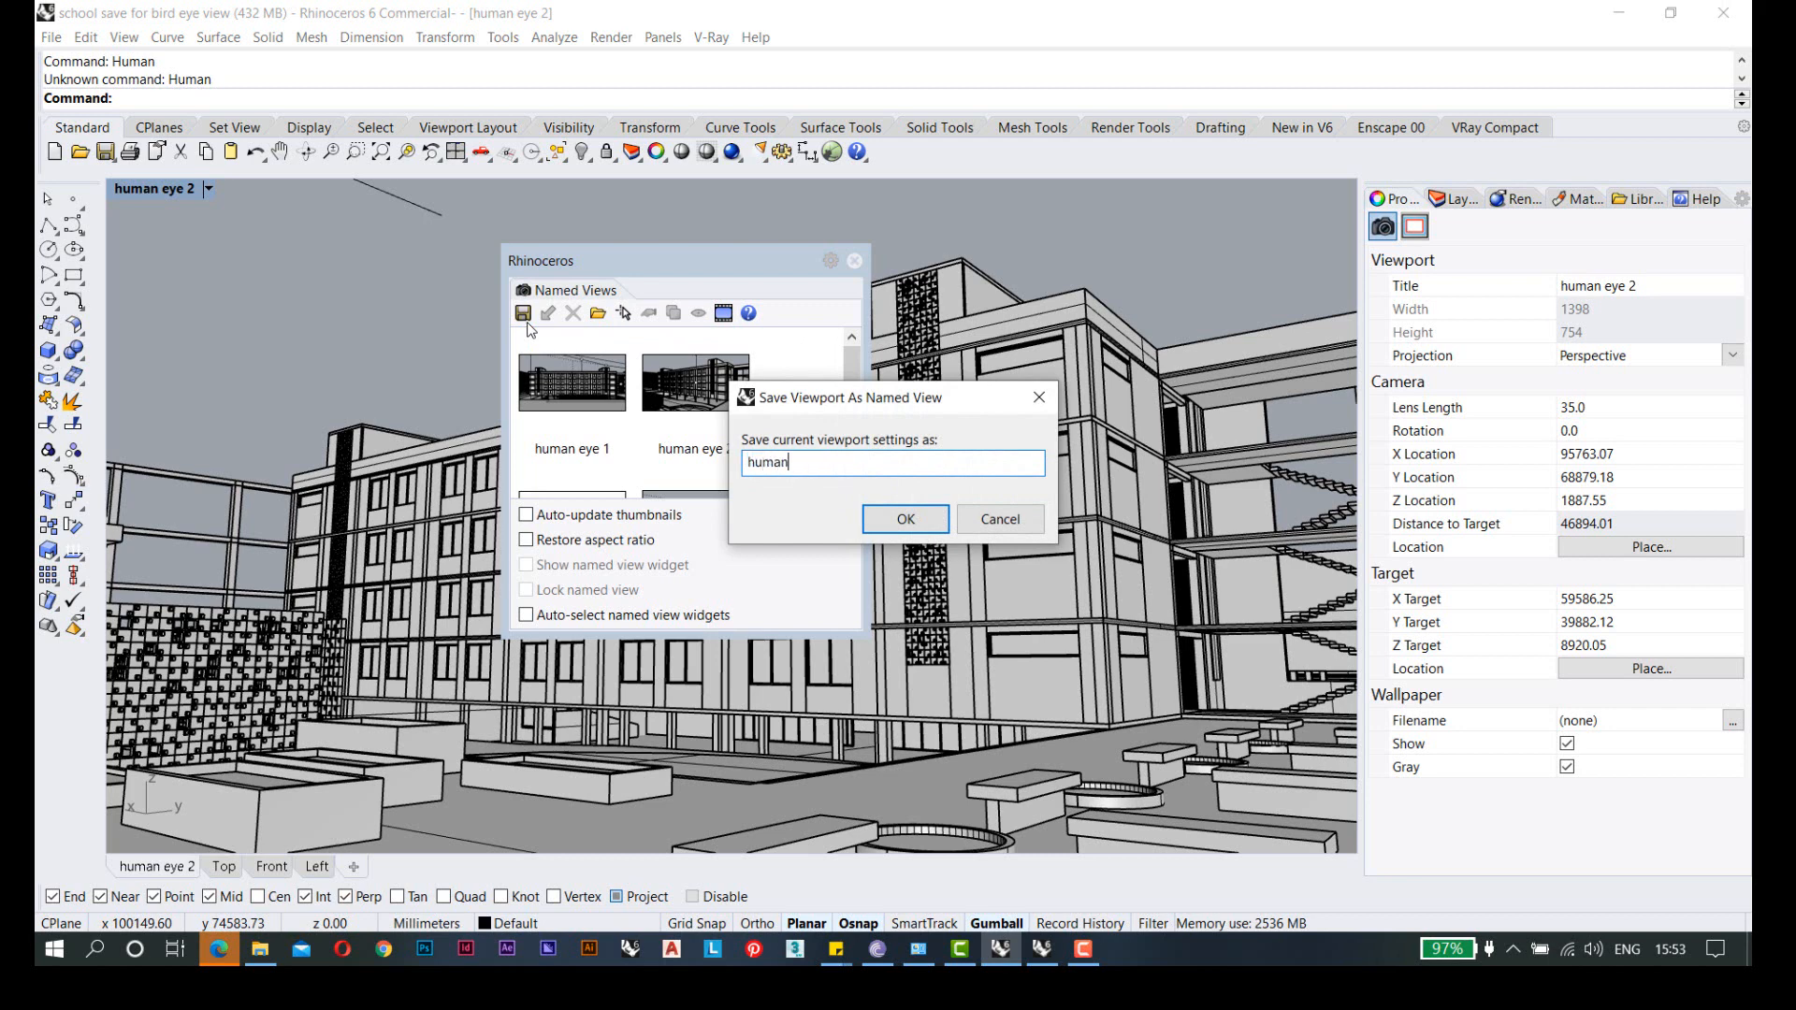
pyautogui.write(' eye3')
pyautogui.press('Return')
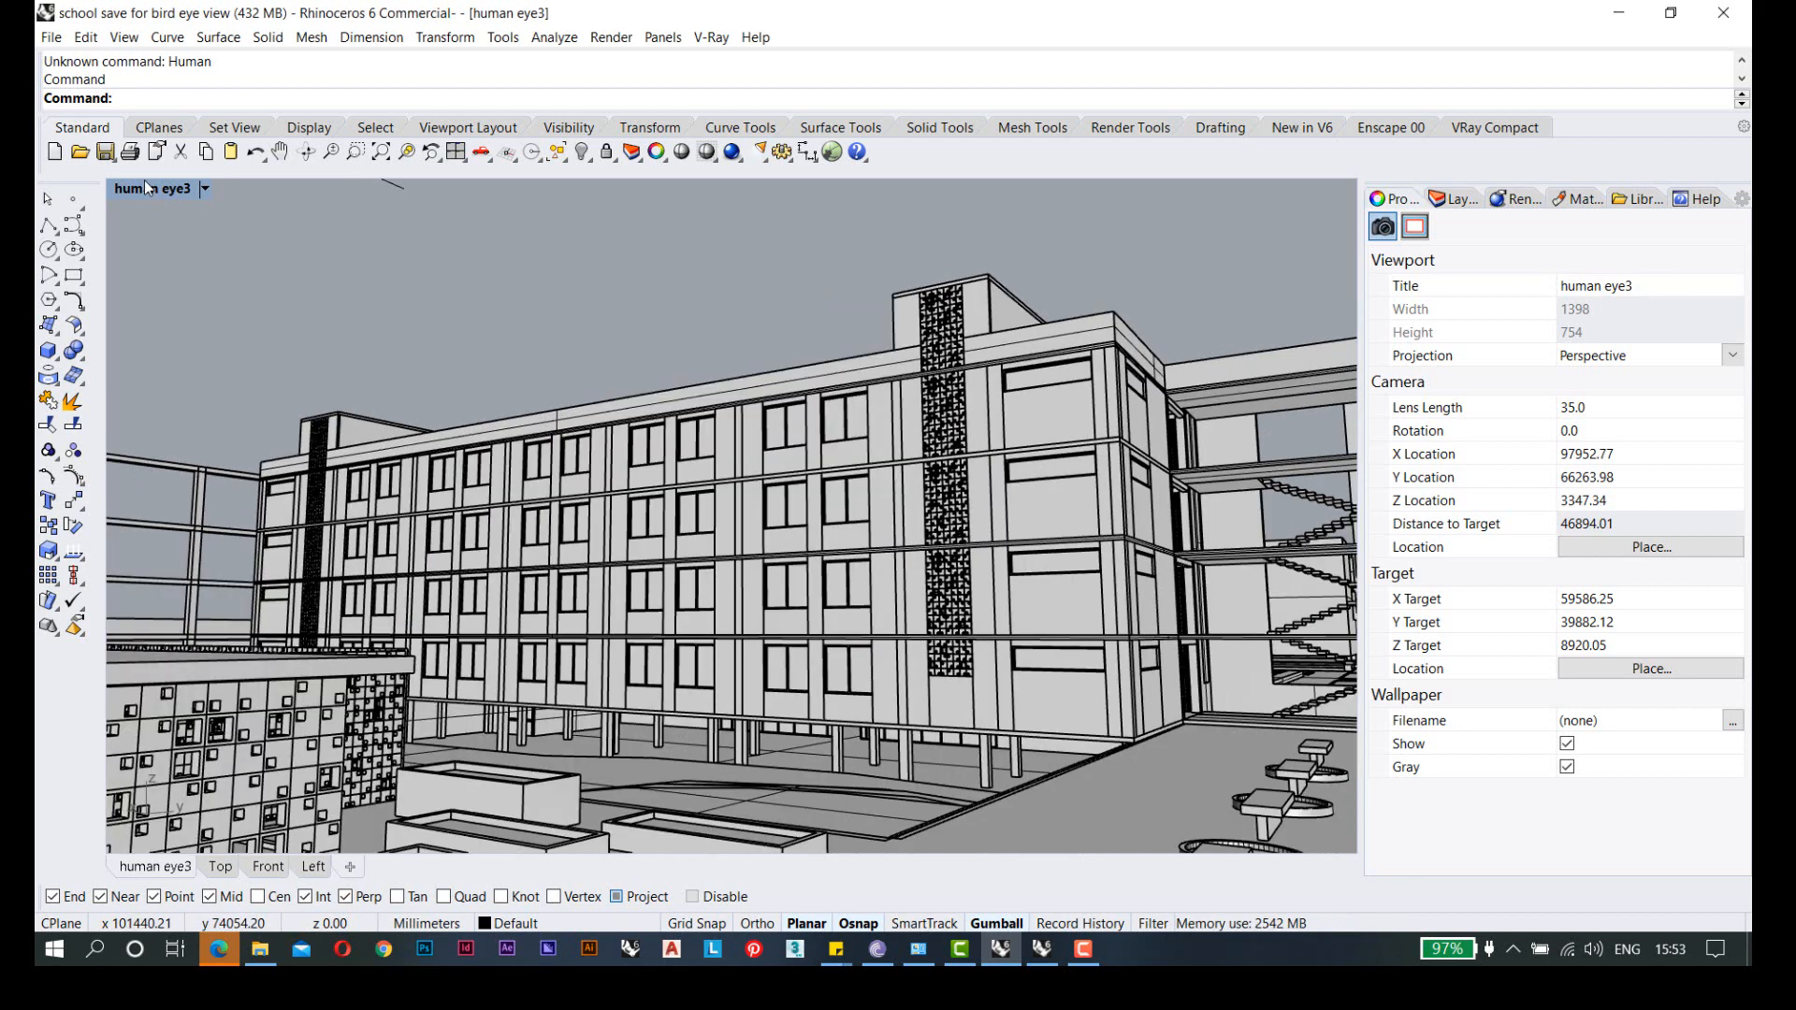
# - Tilt the human eye3 perspective both ways with Tilt View, ending at a rotation of about 2.8 degrees
pyautogui.click(148, 188)
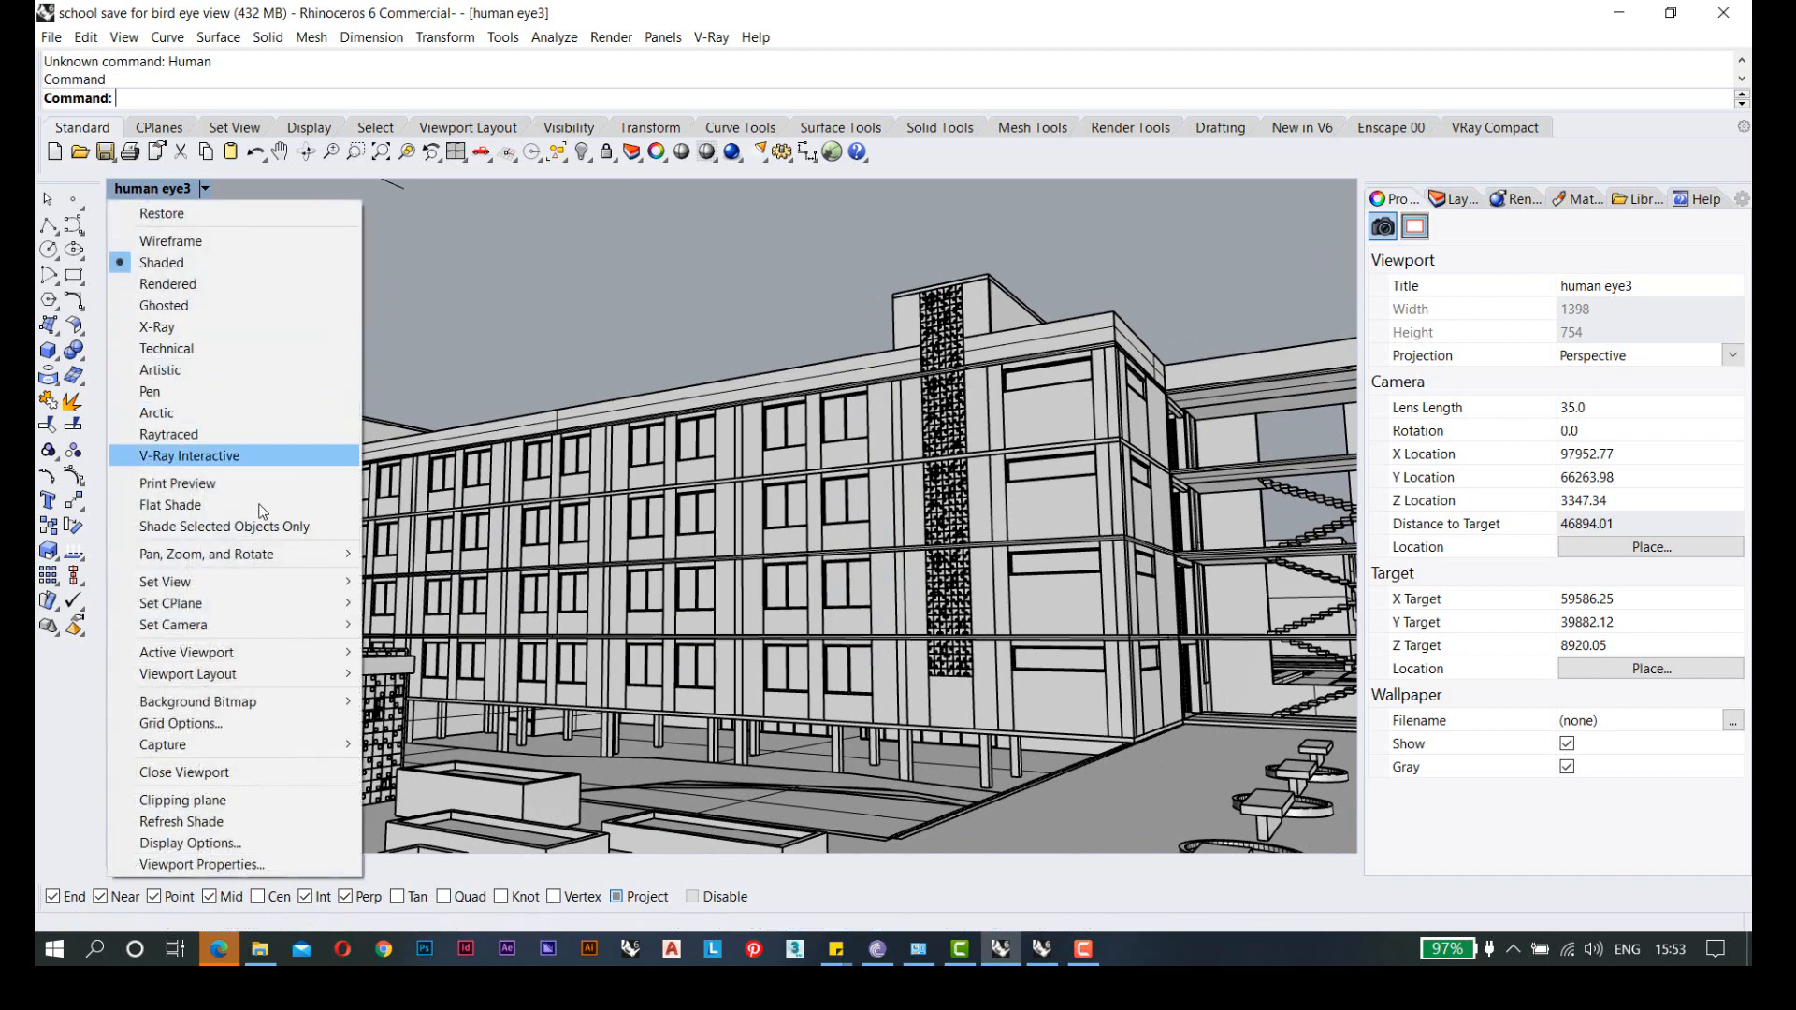
pyautogui.moveTo(247, 604)
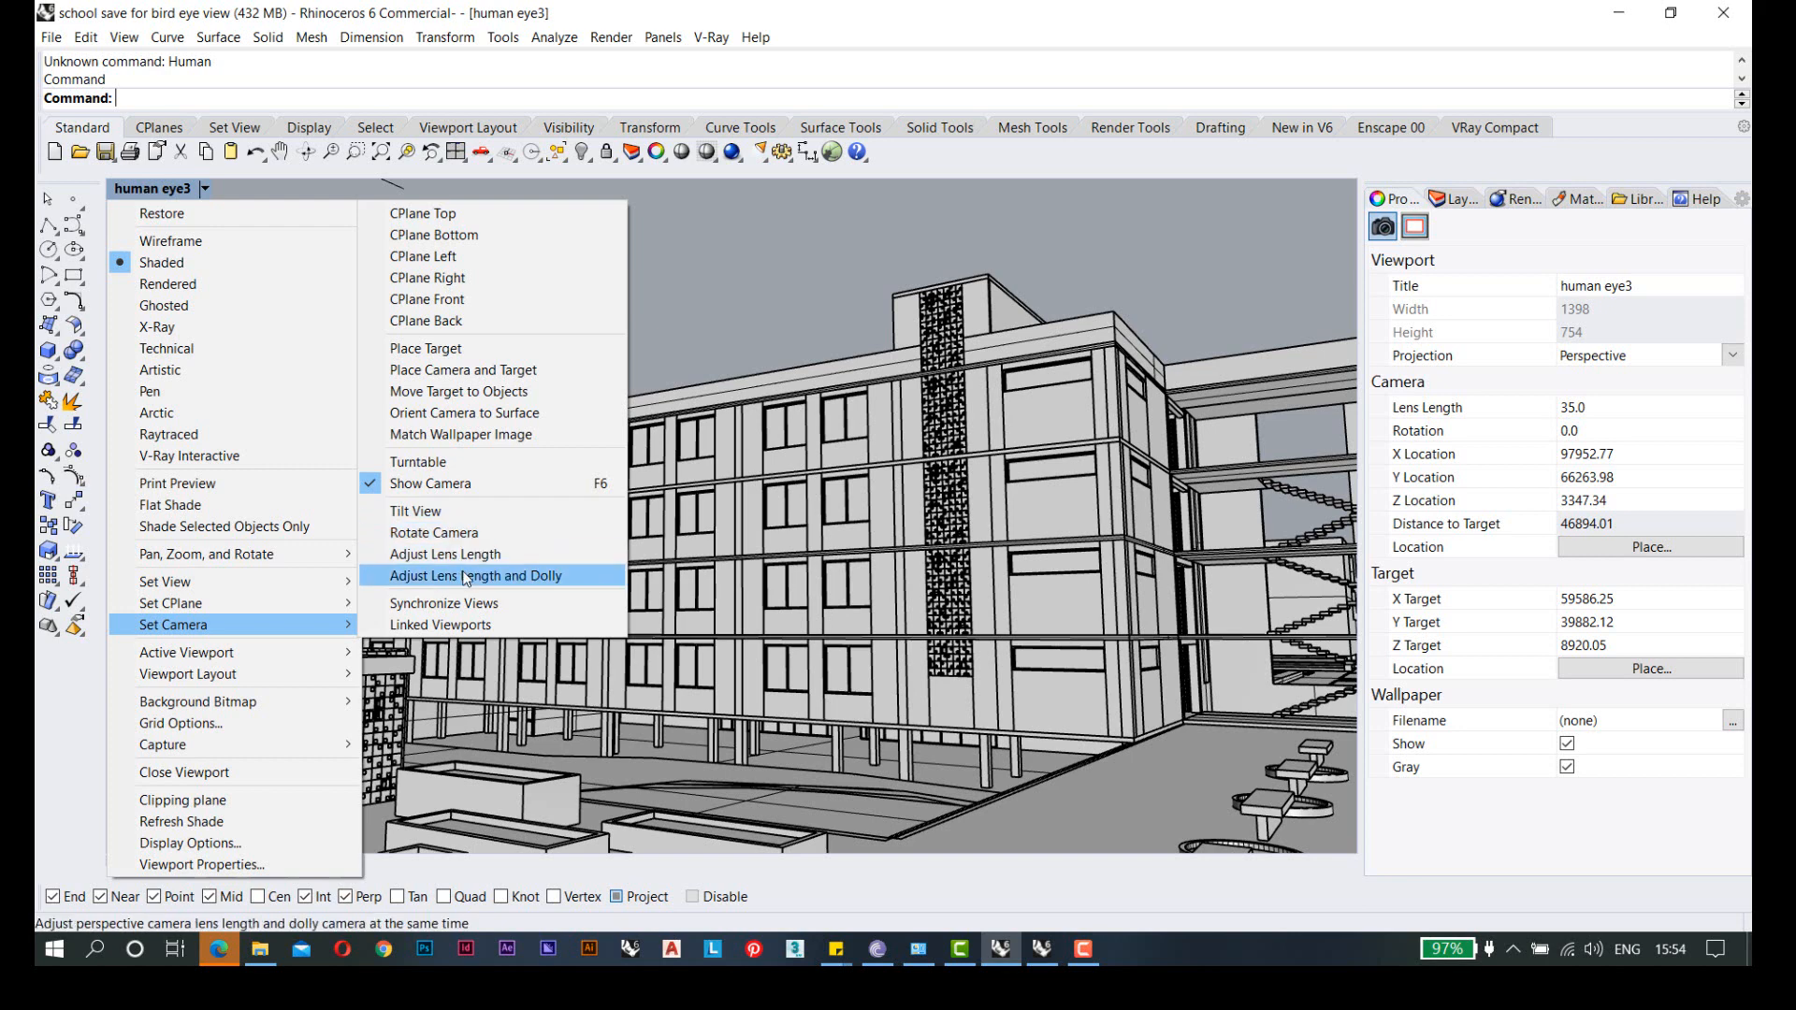
pyautogui.click(456, 512)
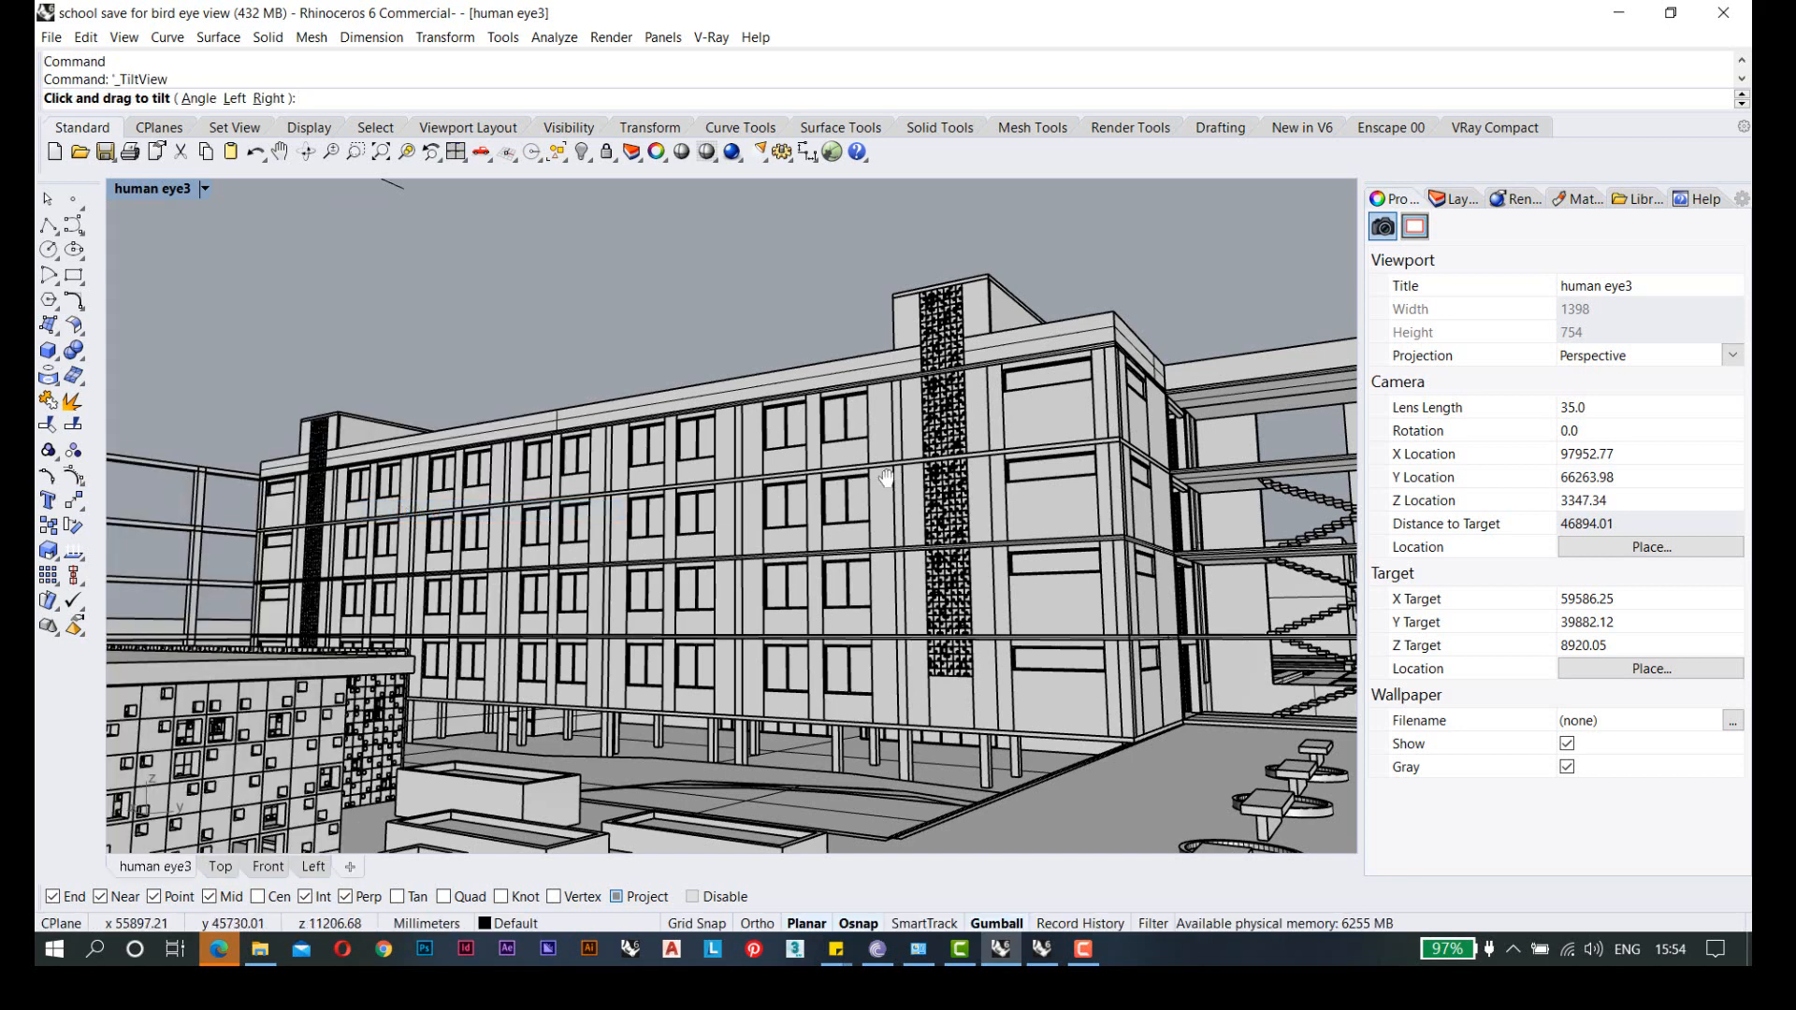
pyautogui.moveTo(889, 465); pyautogui.dragTo(893, 444)
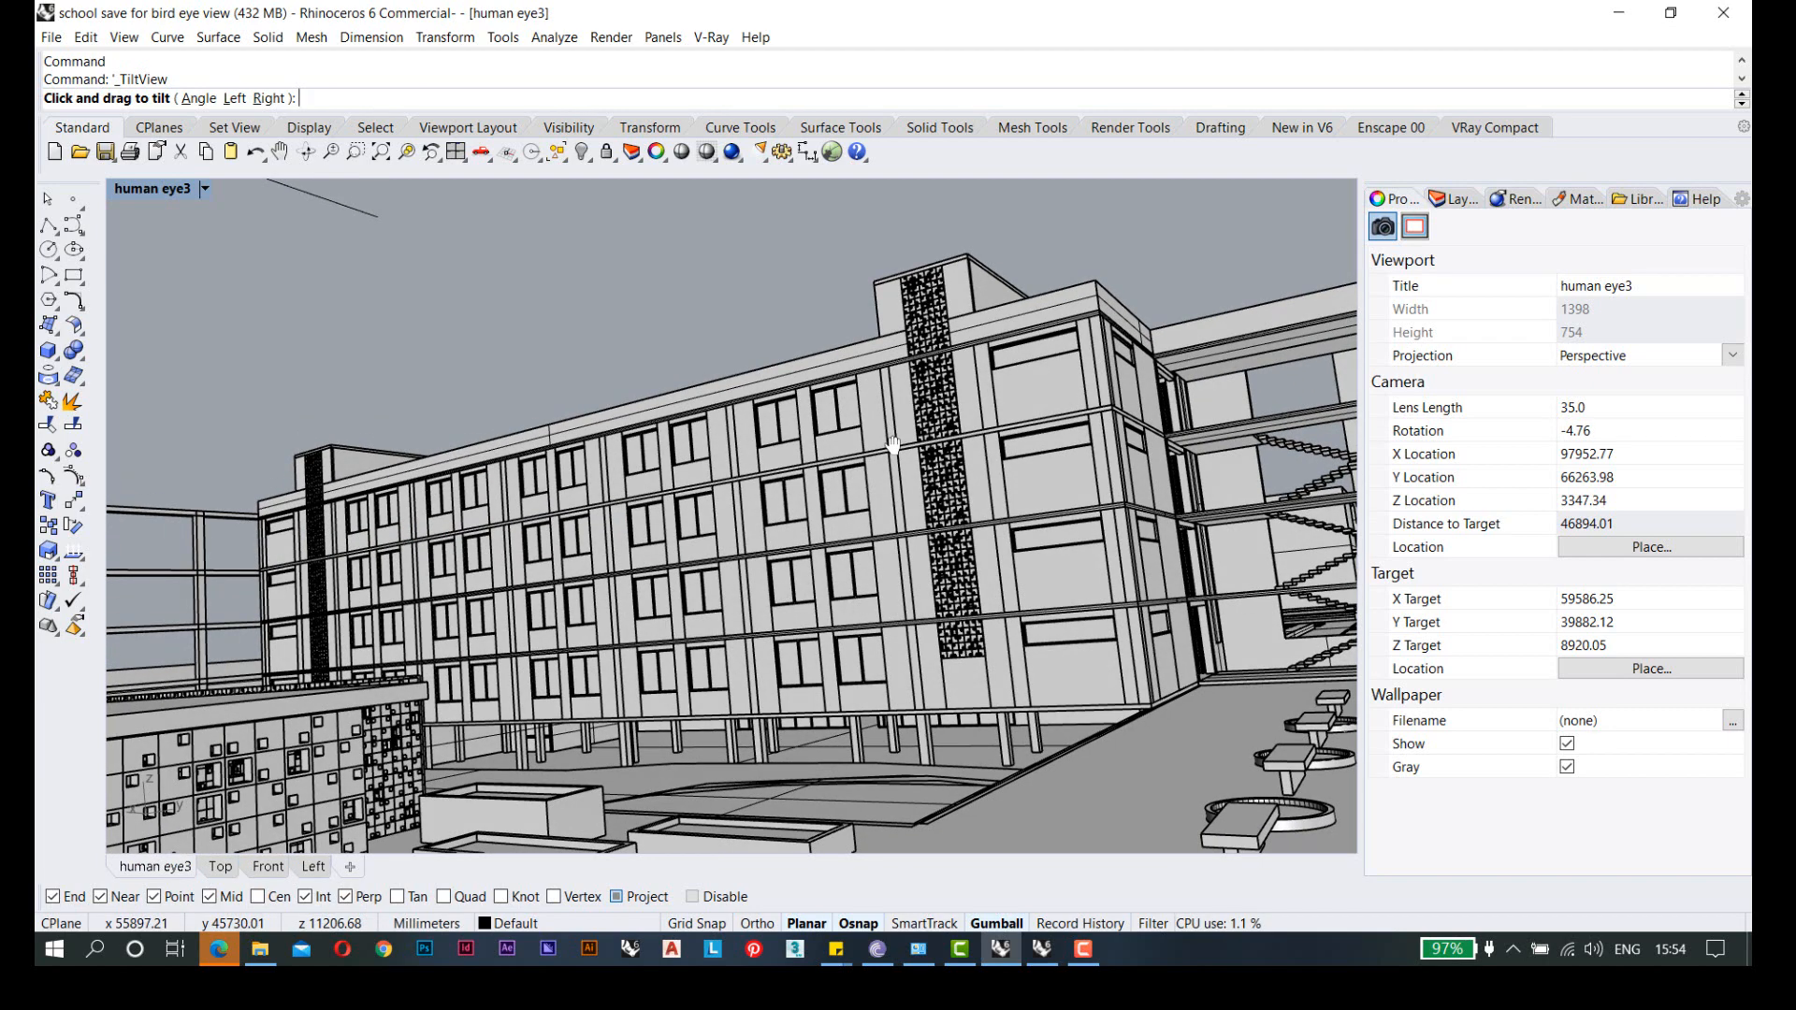
pyautogui.moveTo(894, 451); pyautogui.dragTo(889, 498)
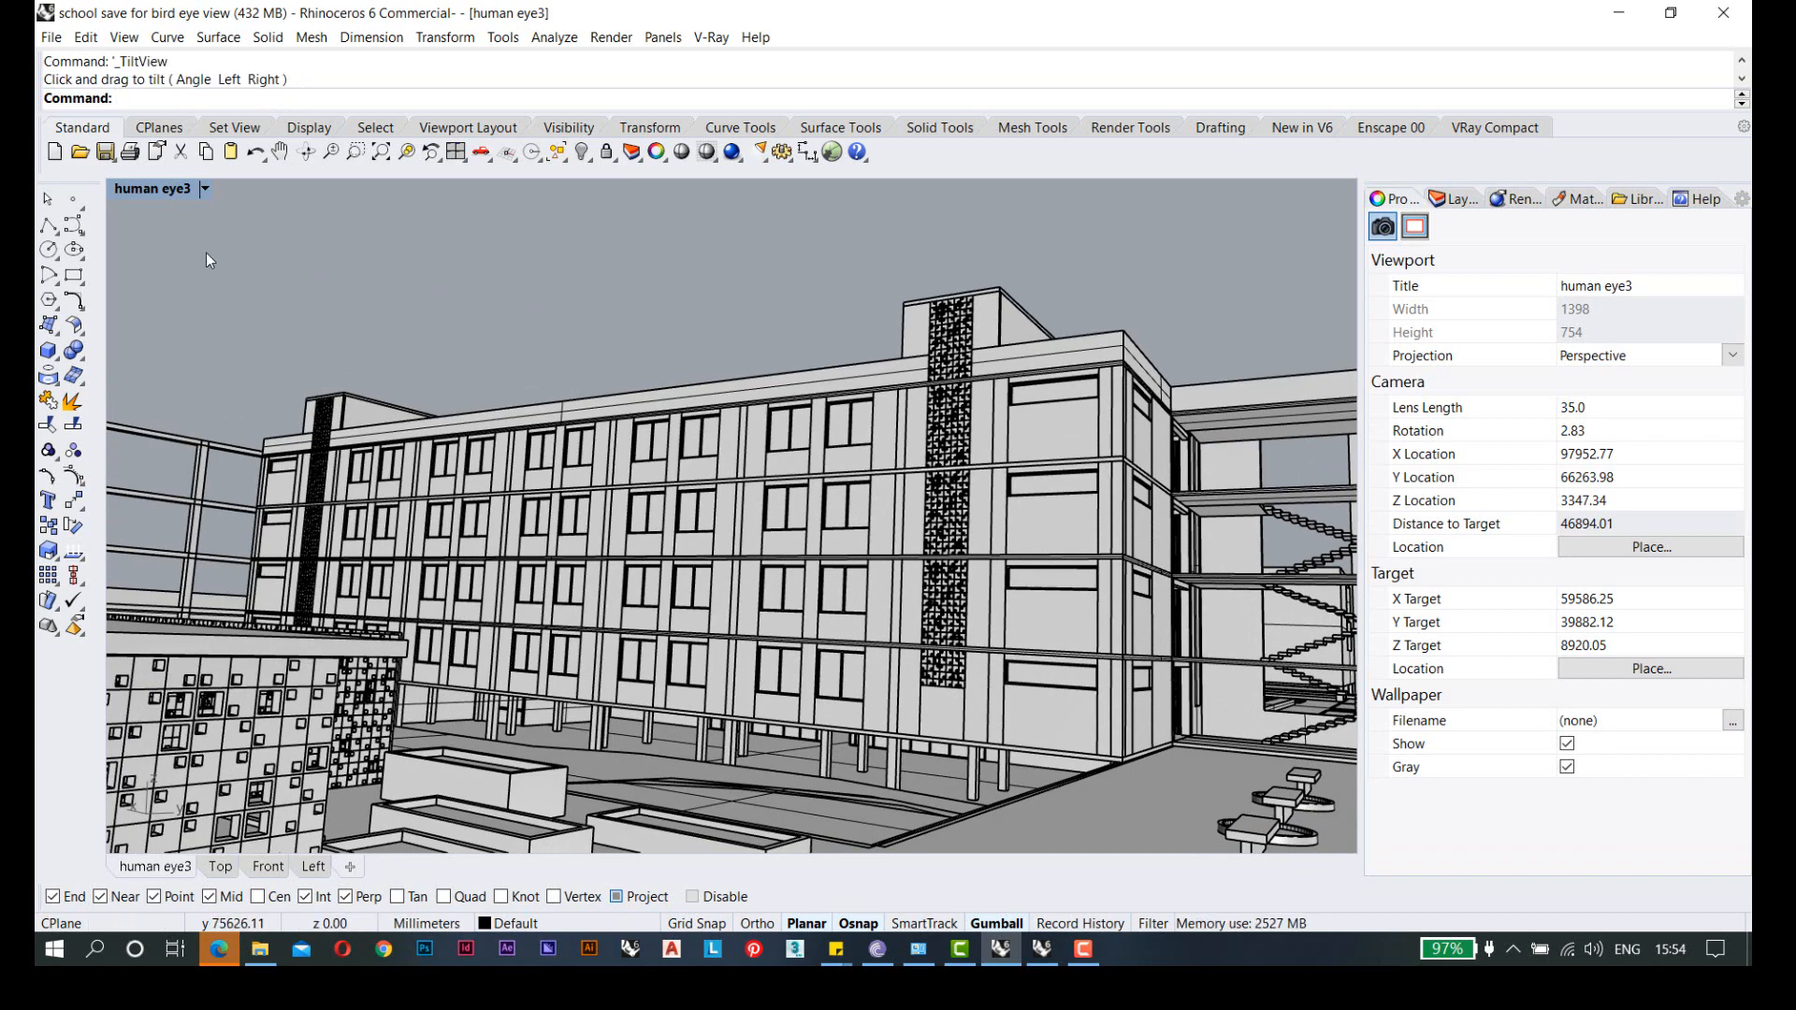
# - Try rotating the camera sideways with Rotate Camera towards the open staircase and the screen wall, and go back to the saved human eye3 view
pyautogui.click(129, 194)
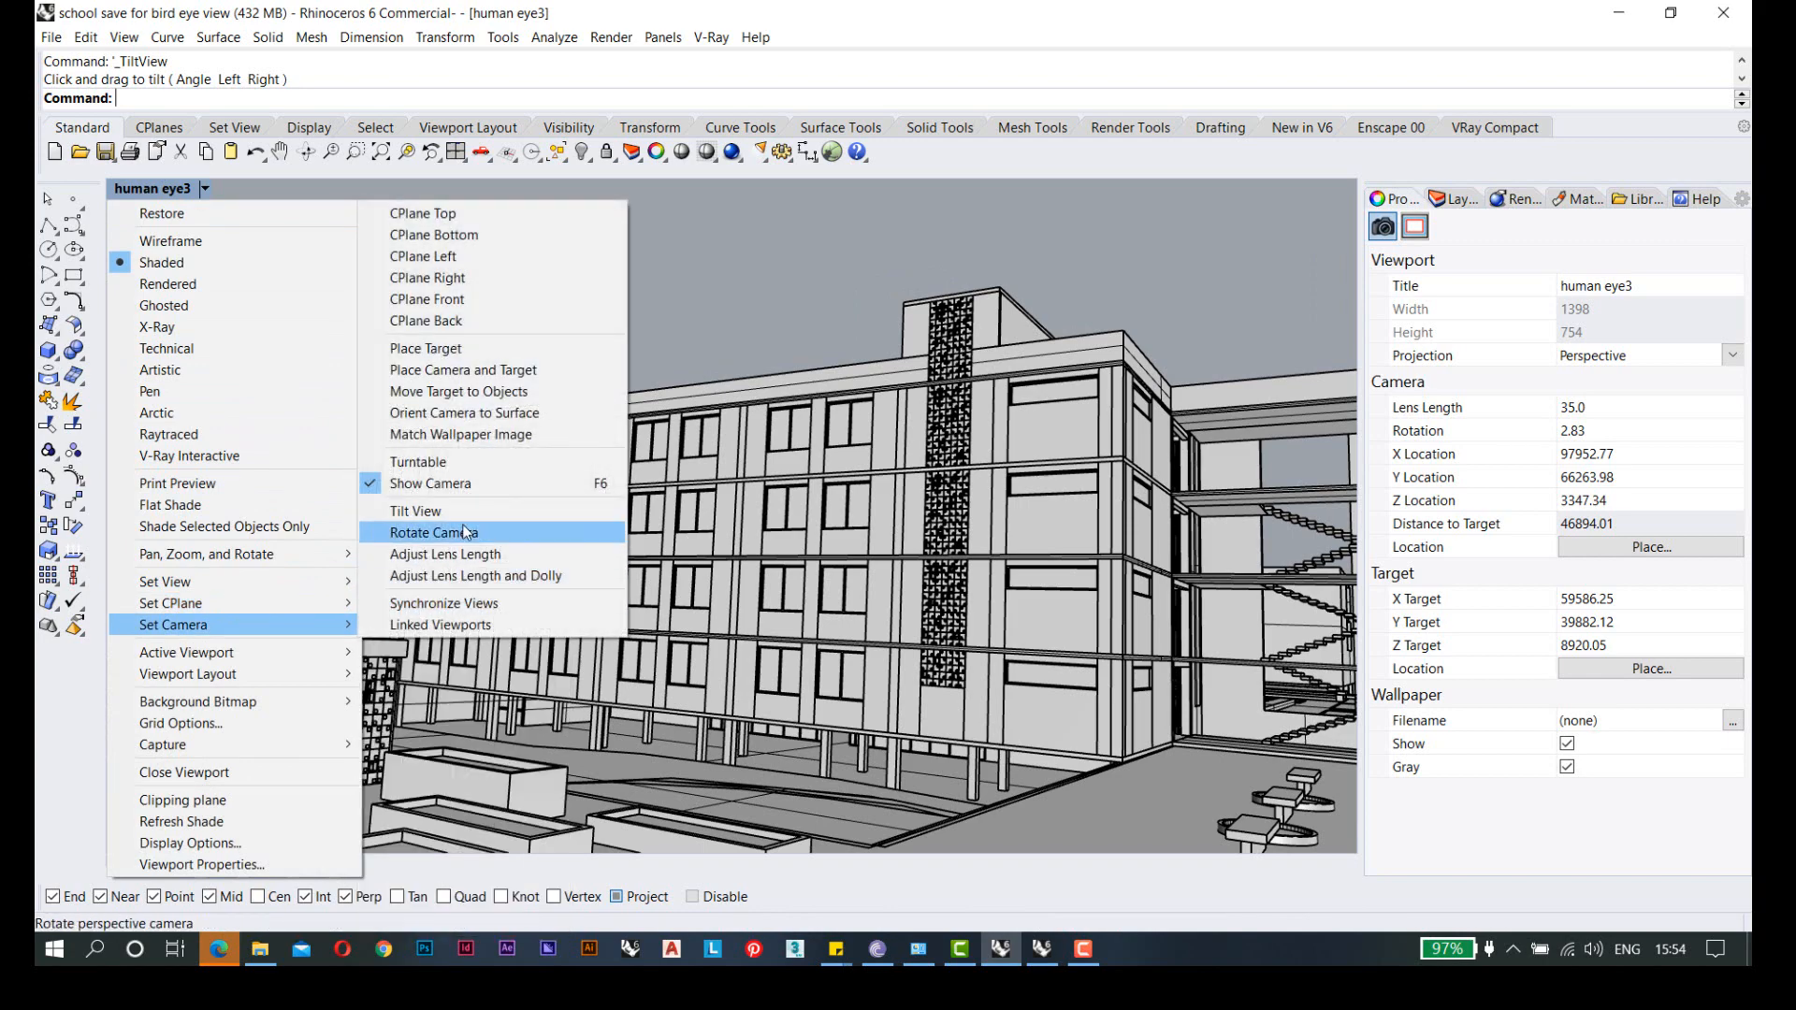
pyautogui.click(435, 532)
pyautogui.moveTo(1182, 322); pyautogui.dragTo(1103, 333)
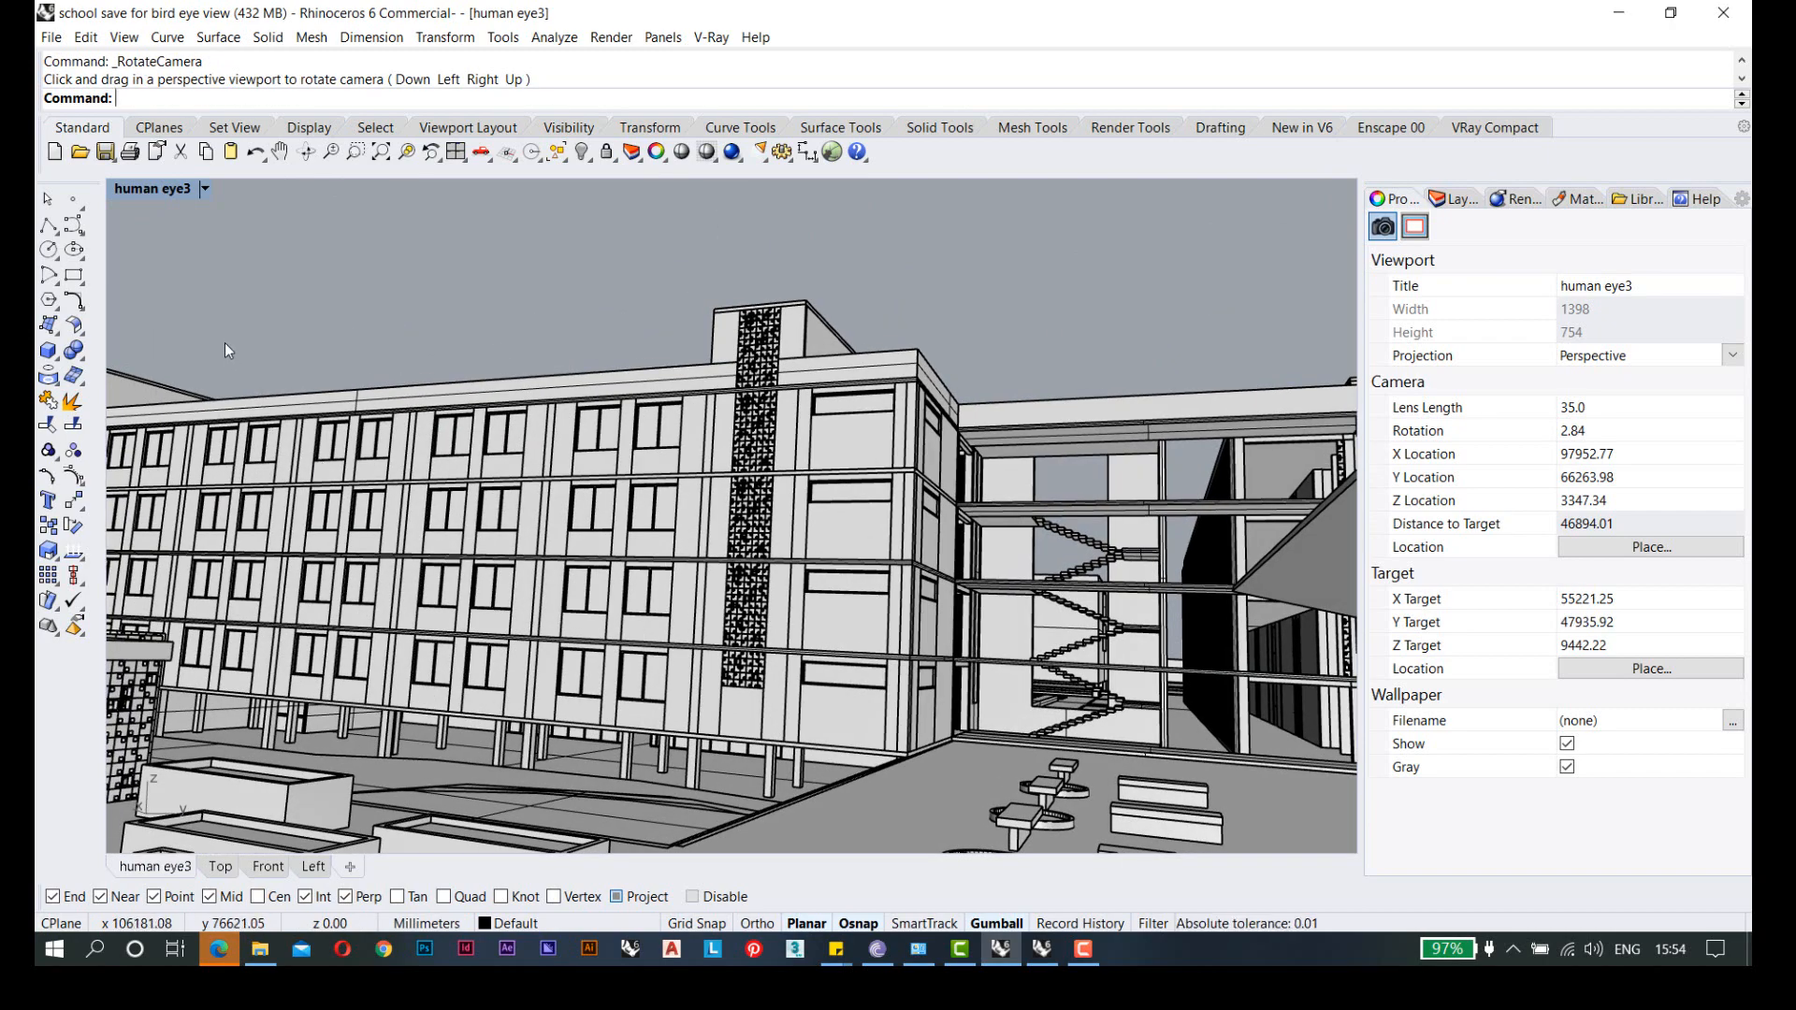
pyautogui.press('Return')
pyautogui.moveTo(348, 317); pyautogui.dragTo(1328, 393)
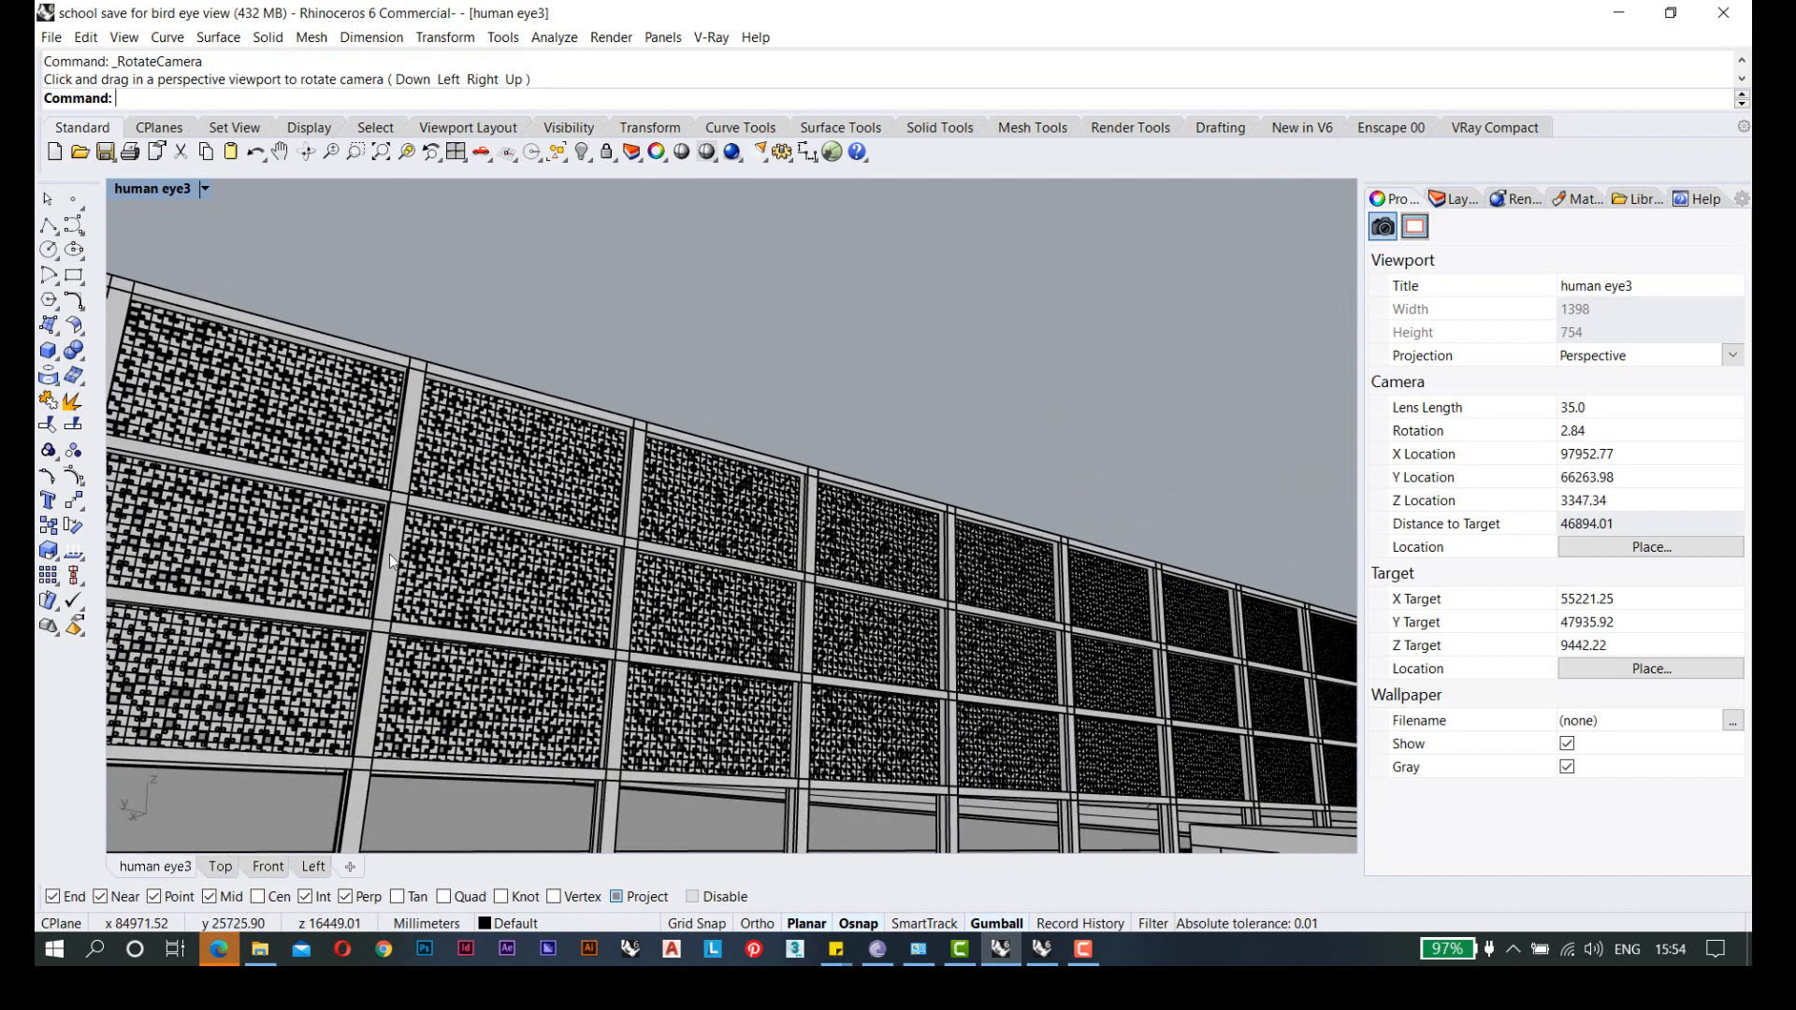
pyautogui.moveTo(389, 554); pyautogui.dragTo(750, 470)
pyautogui.hotkey('ctrl', 'z')
pyautogui.press('Return')
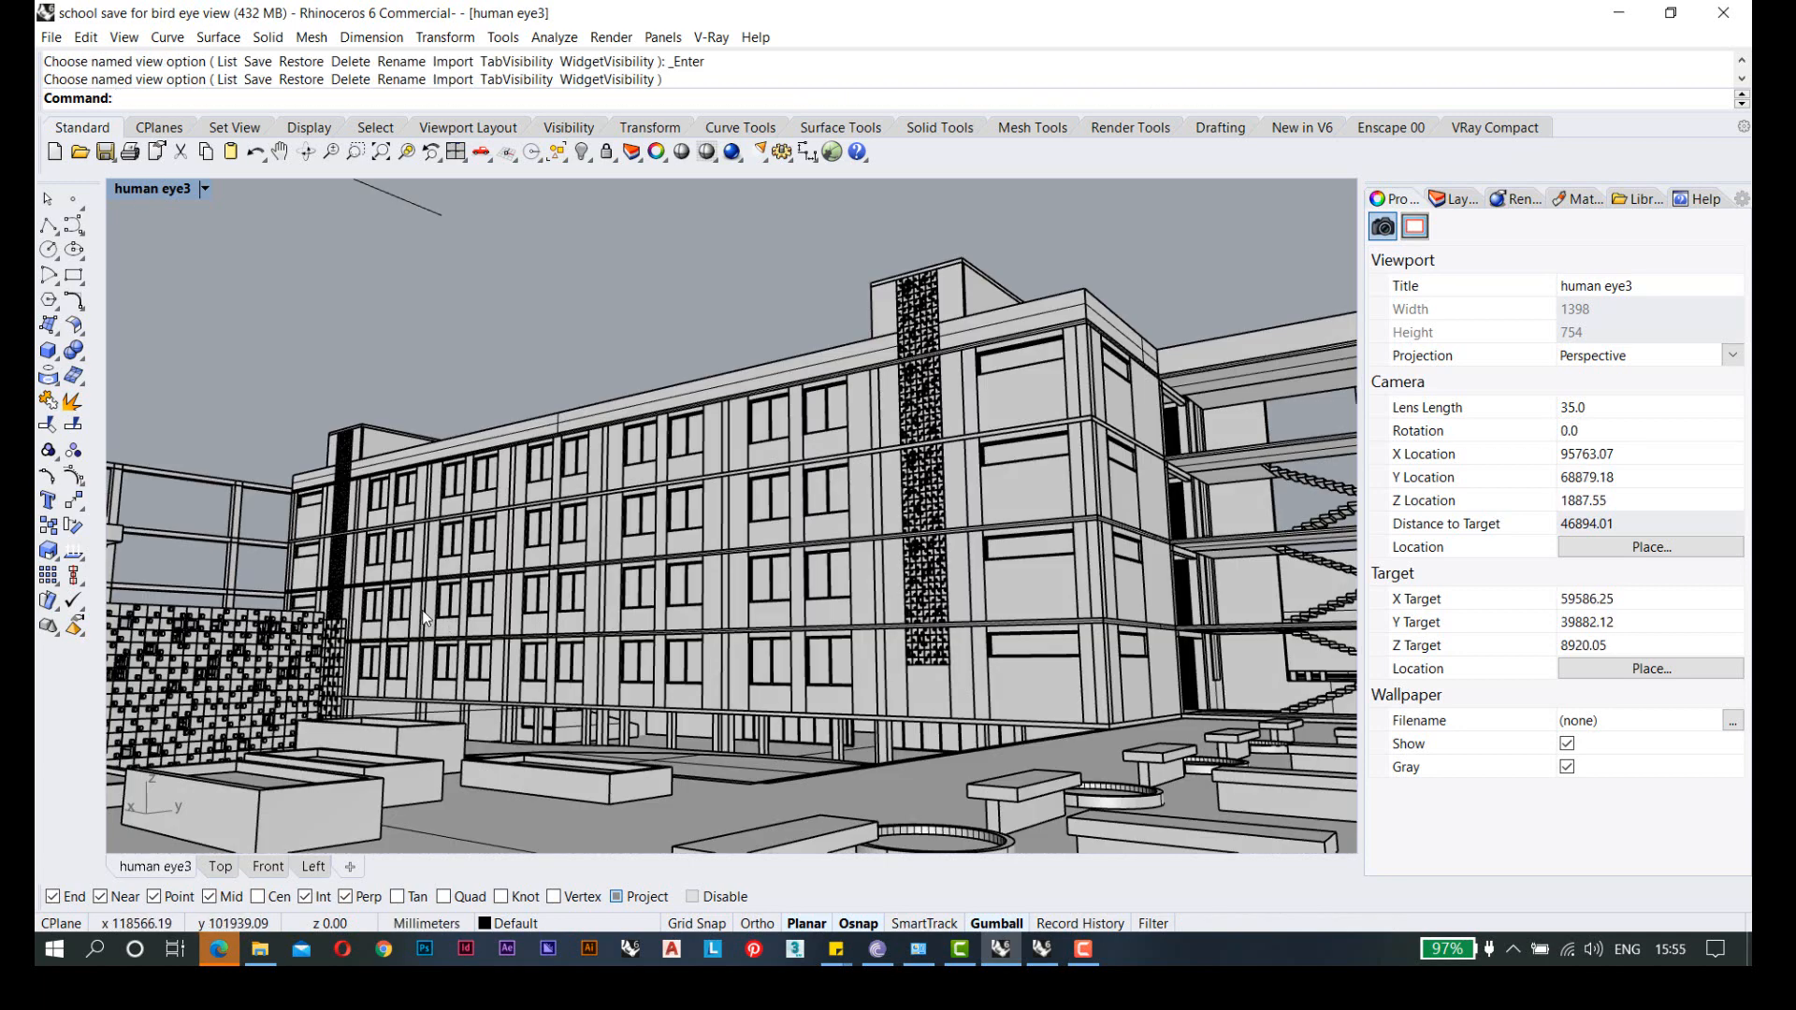
# - Adjust the lens length of the human eye3 camera to about 31.4 and go back to the saved view
pyautogui.click(145, 188)
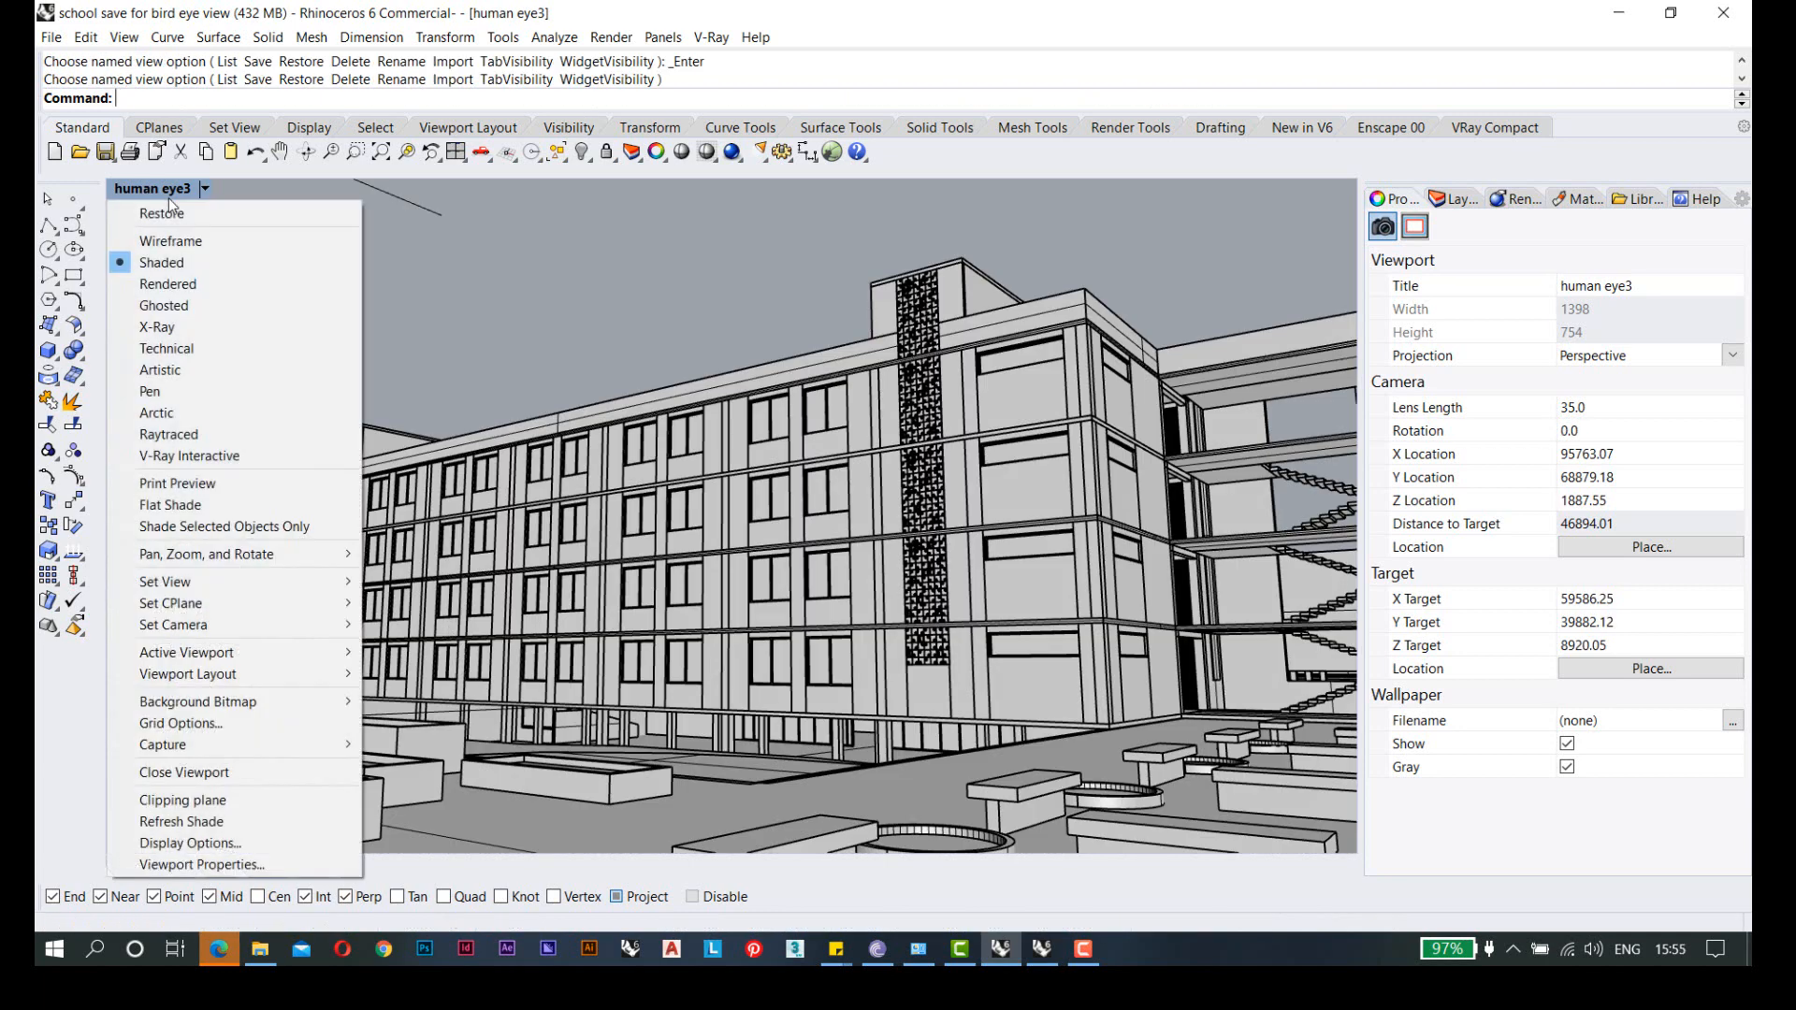
pyautogui.moveTo(271, 629)
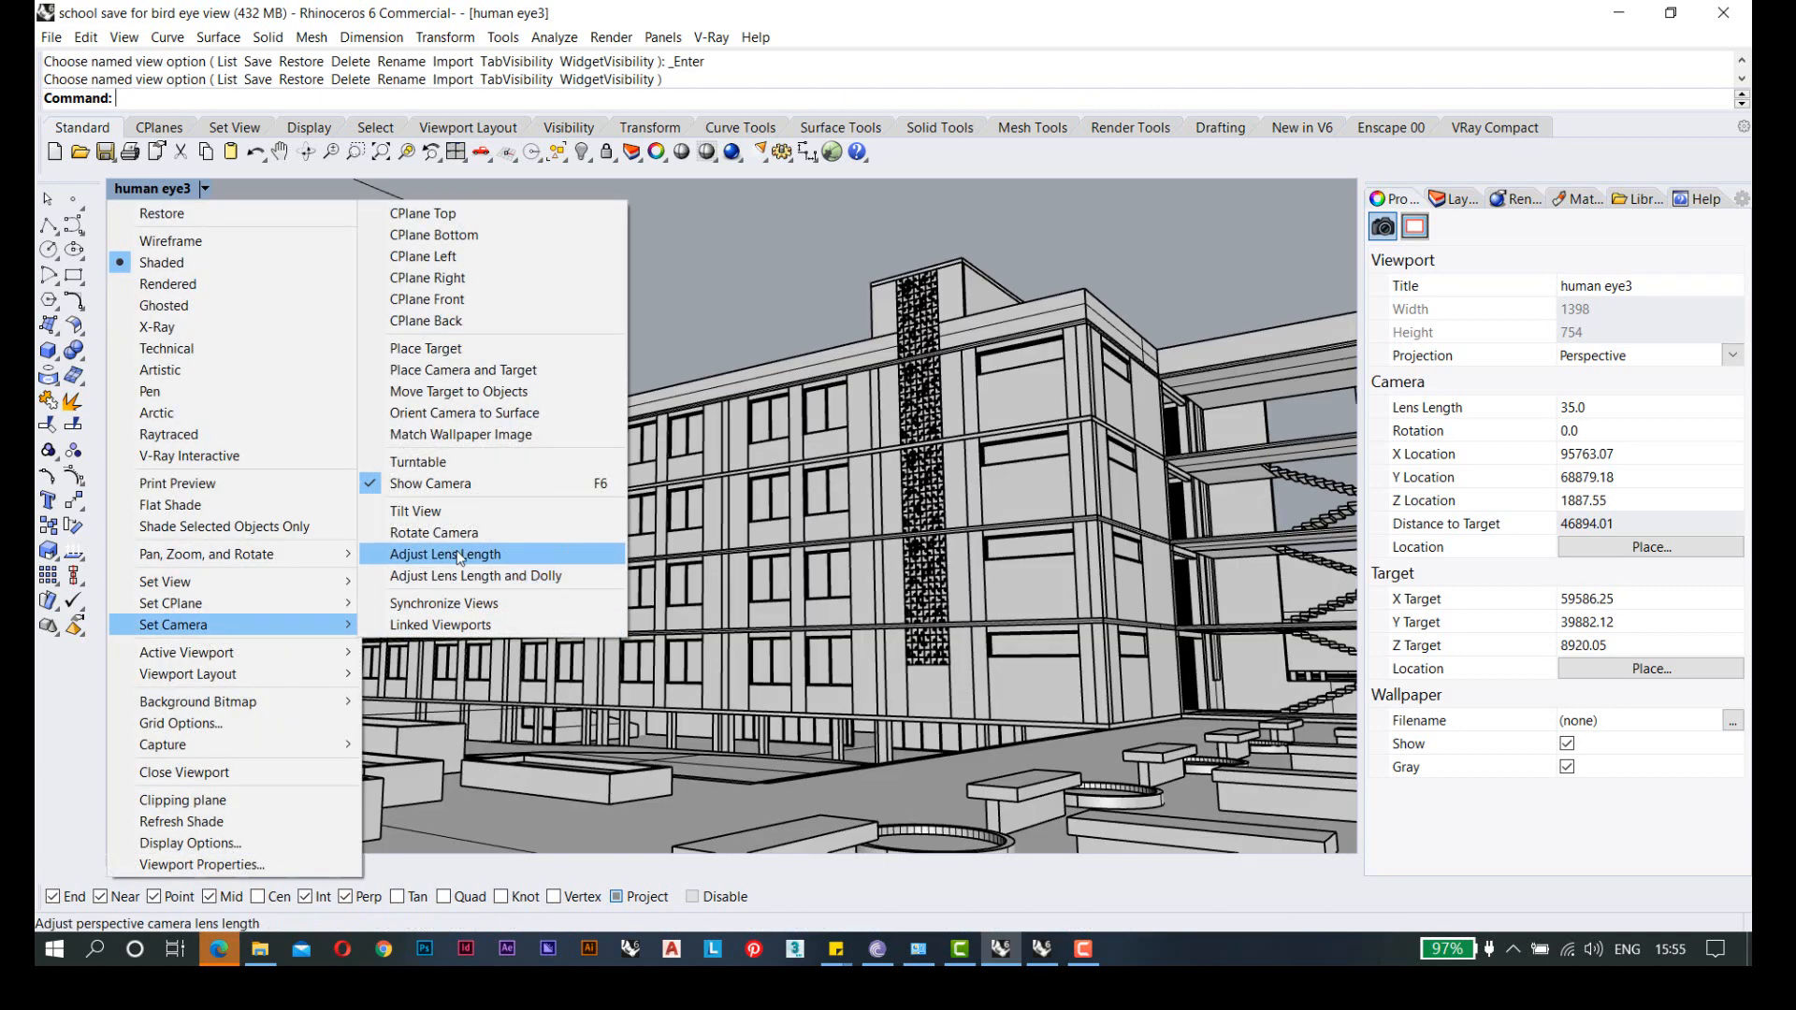
pyautogui.click(418, 554)
pyautogui.moveTo(653, 470); pyautogui.dragTo(759, 490)
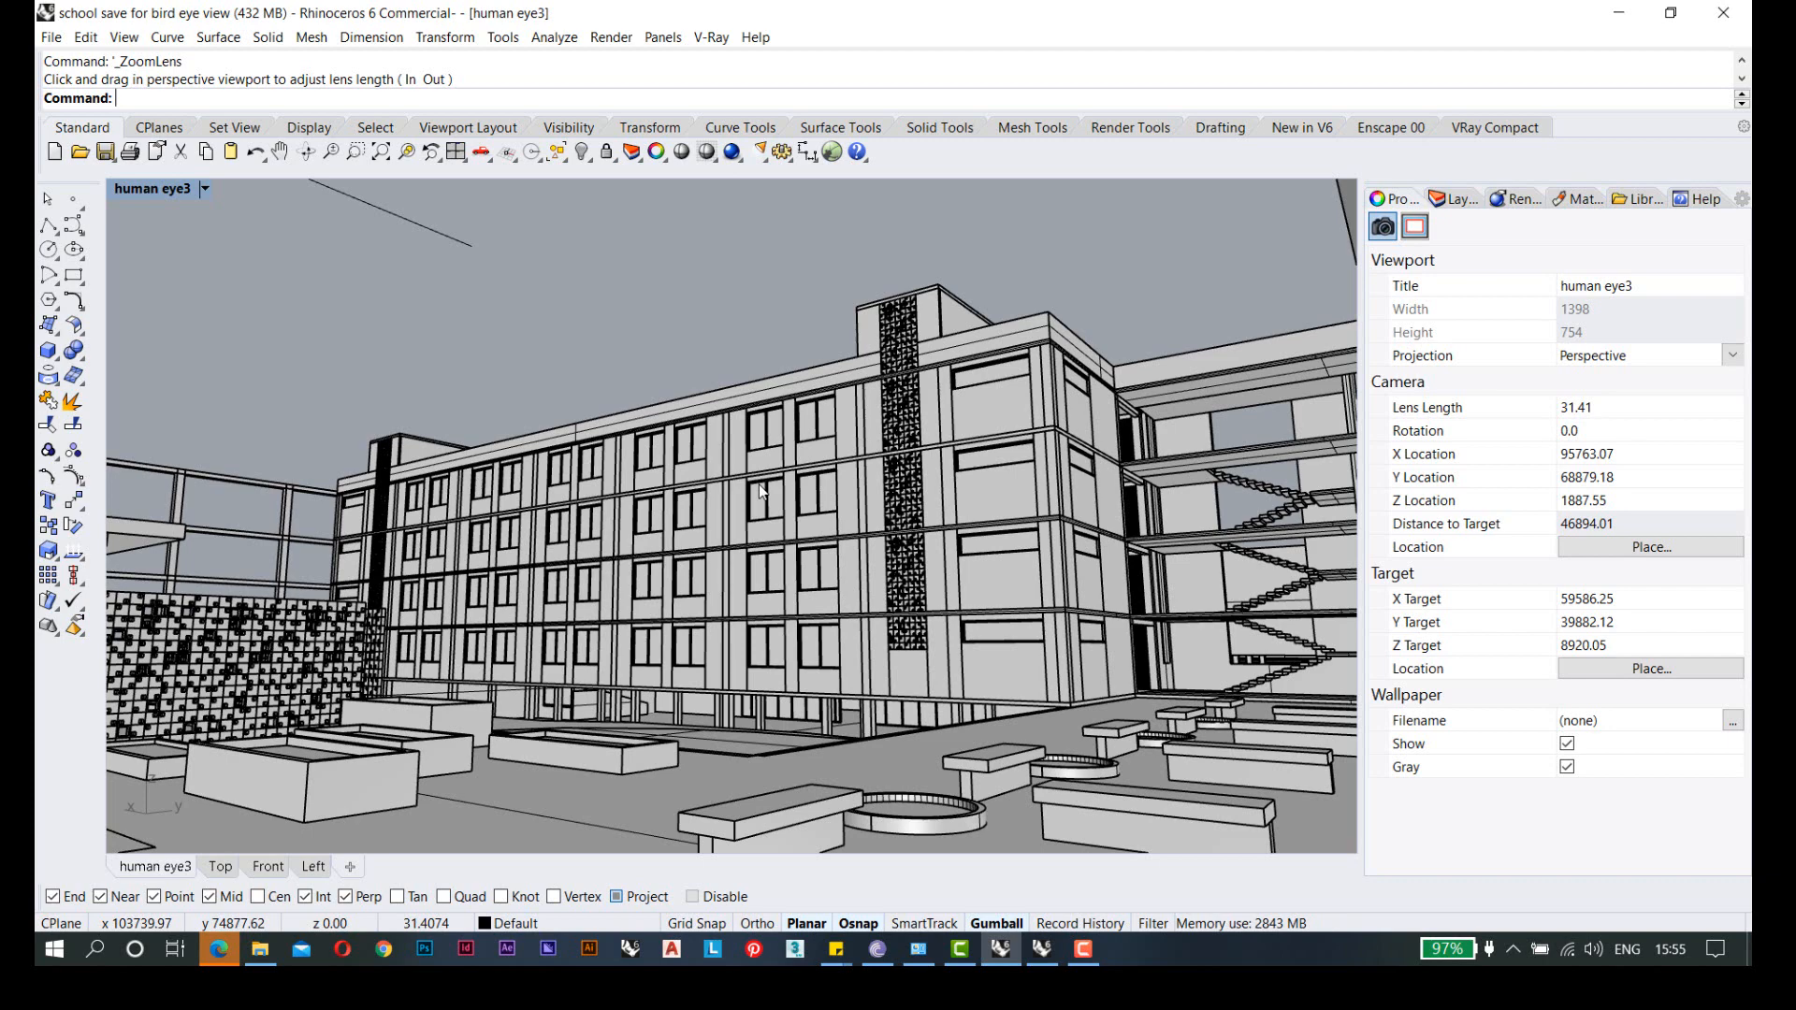
pyautogui.click(141, 188)
# - Adjust the lens length and dolly of the human eye3 camera together, to a lens length of about 26.4
pyautogui.click(140, 188)
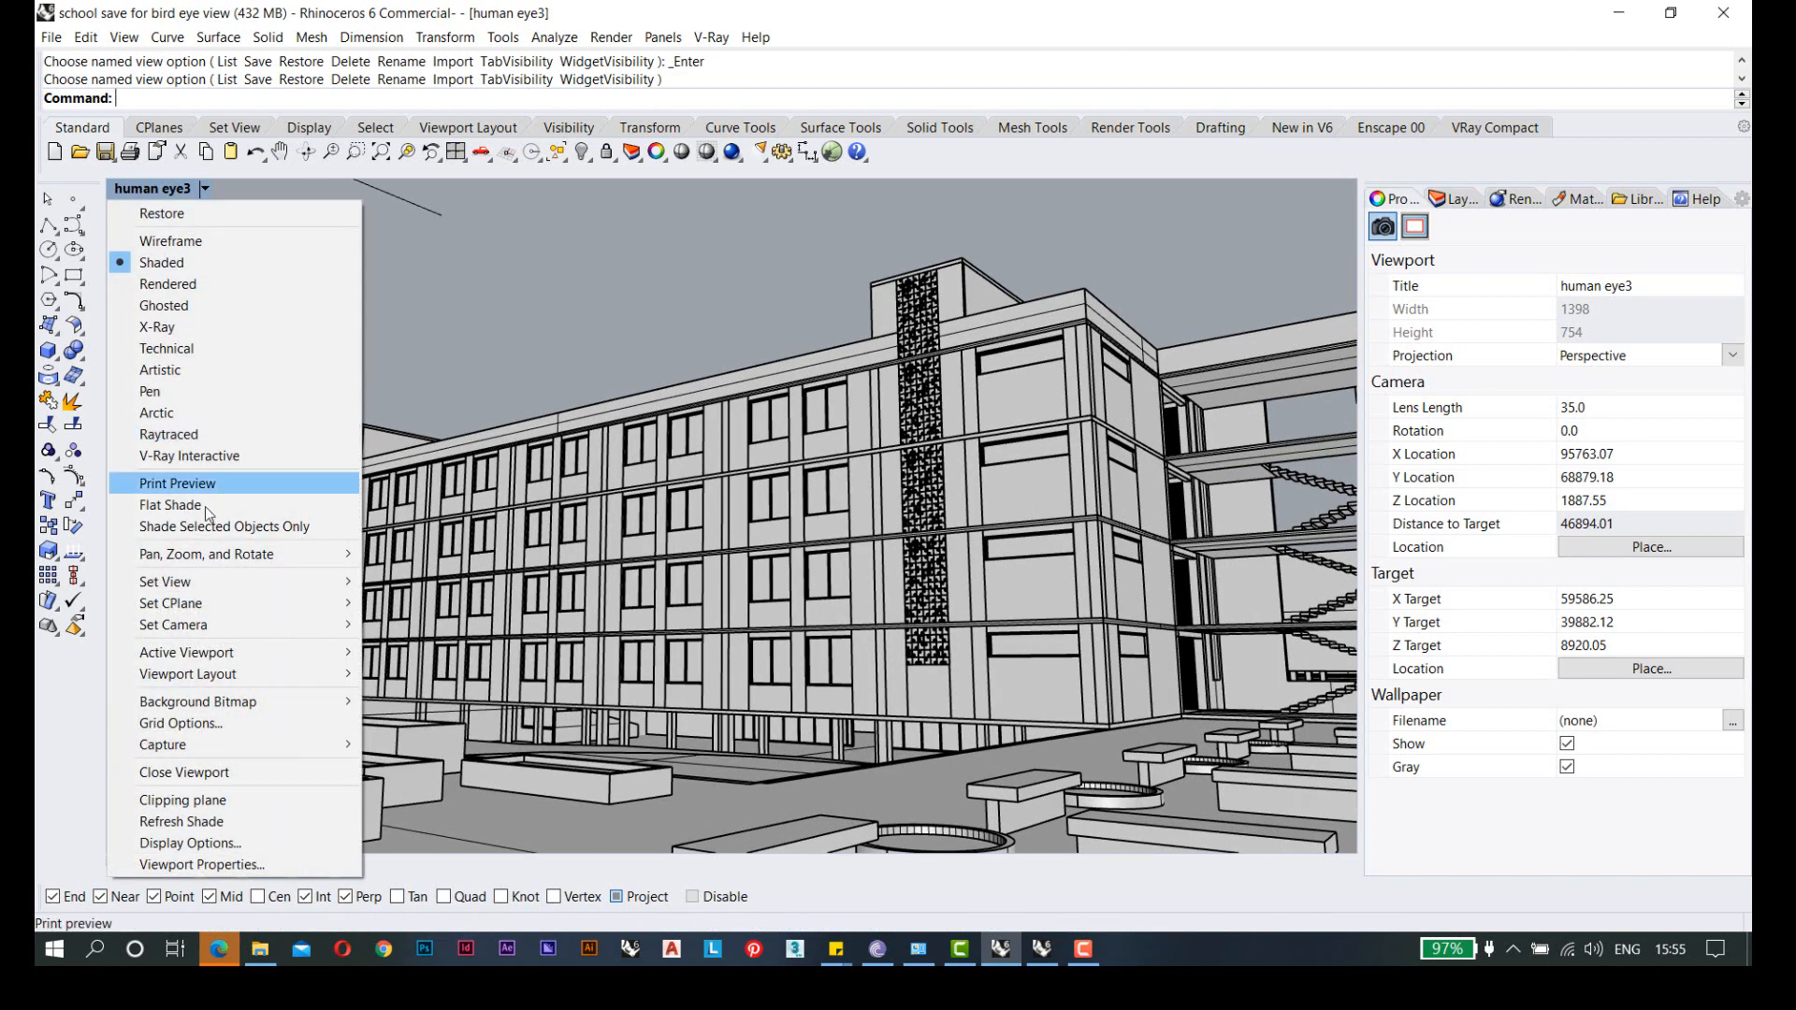
pyautogui.moveTo(279, 622)
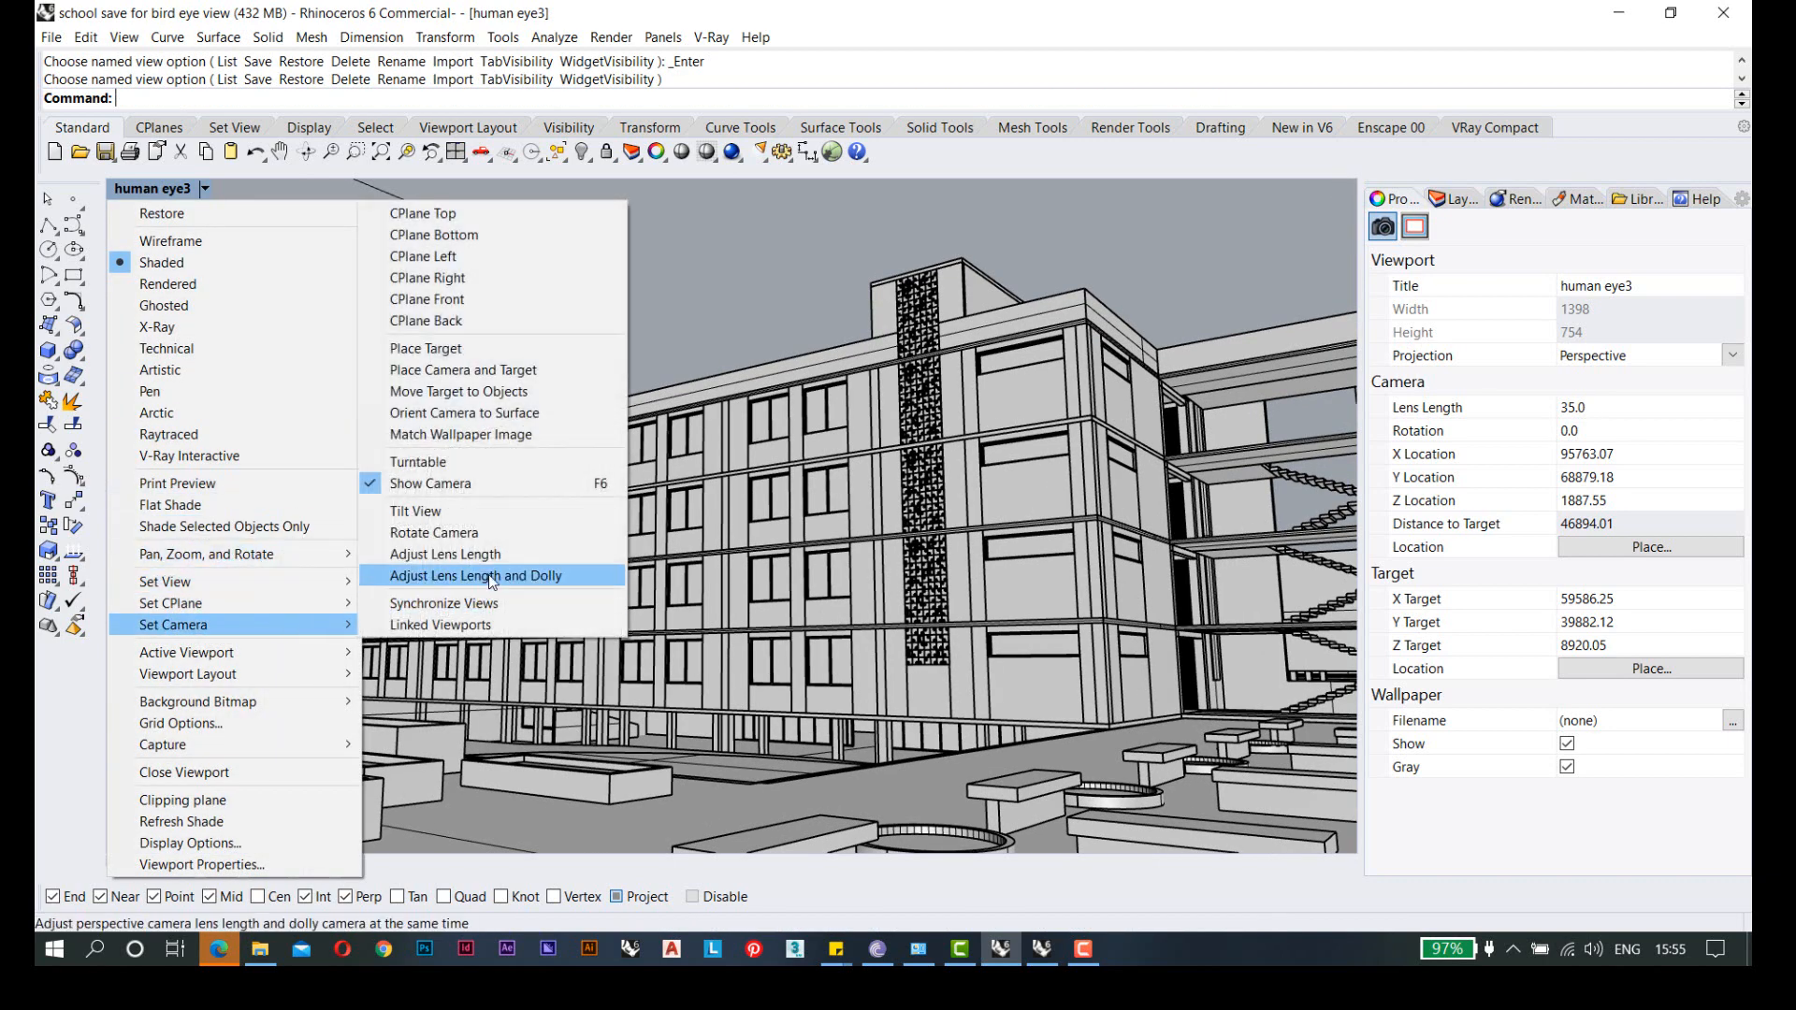
pyautogui.click(475, 575)
pyautogui.moveTo(637, 531); pyautogui.dragTo(689, 468)
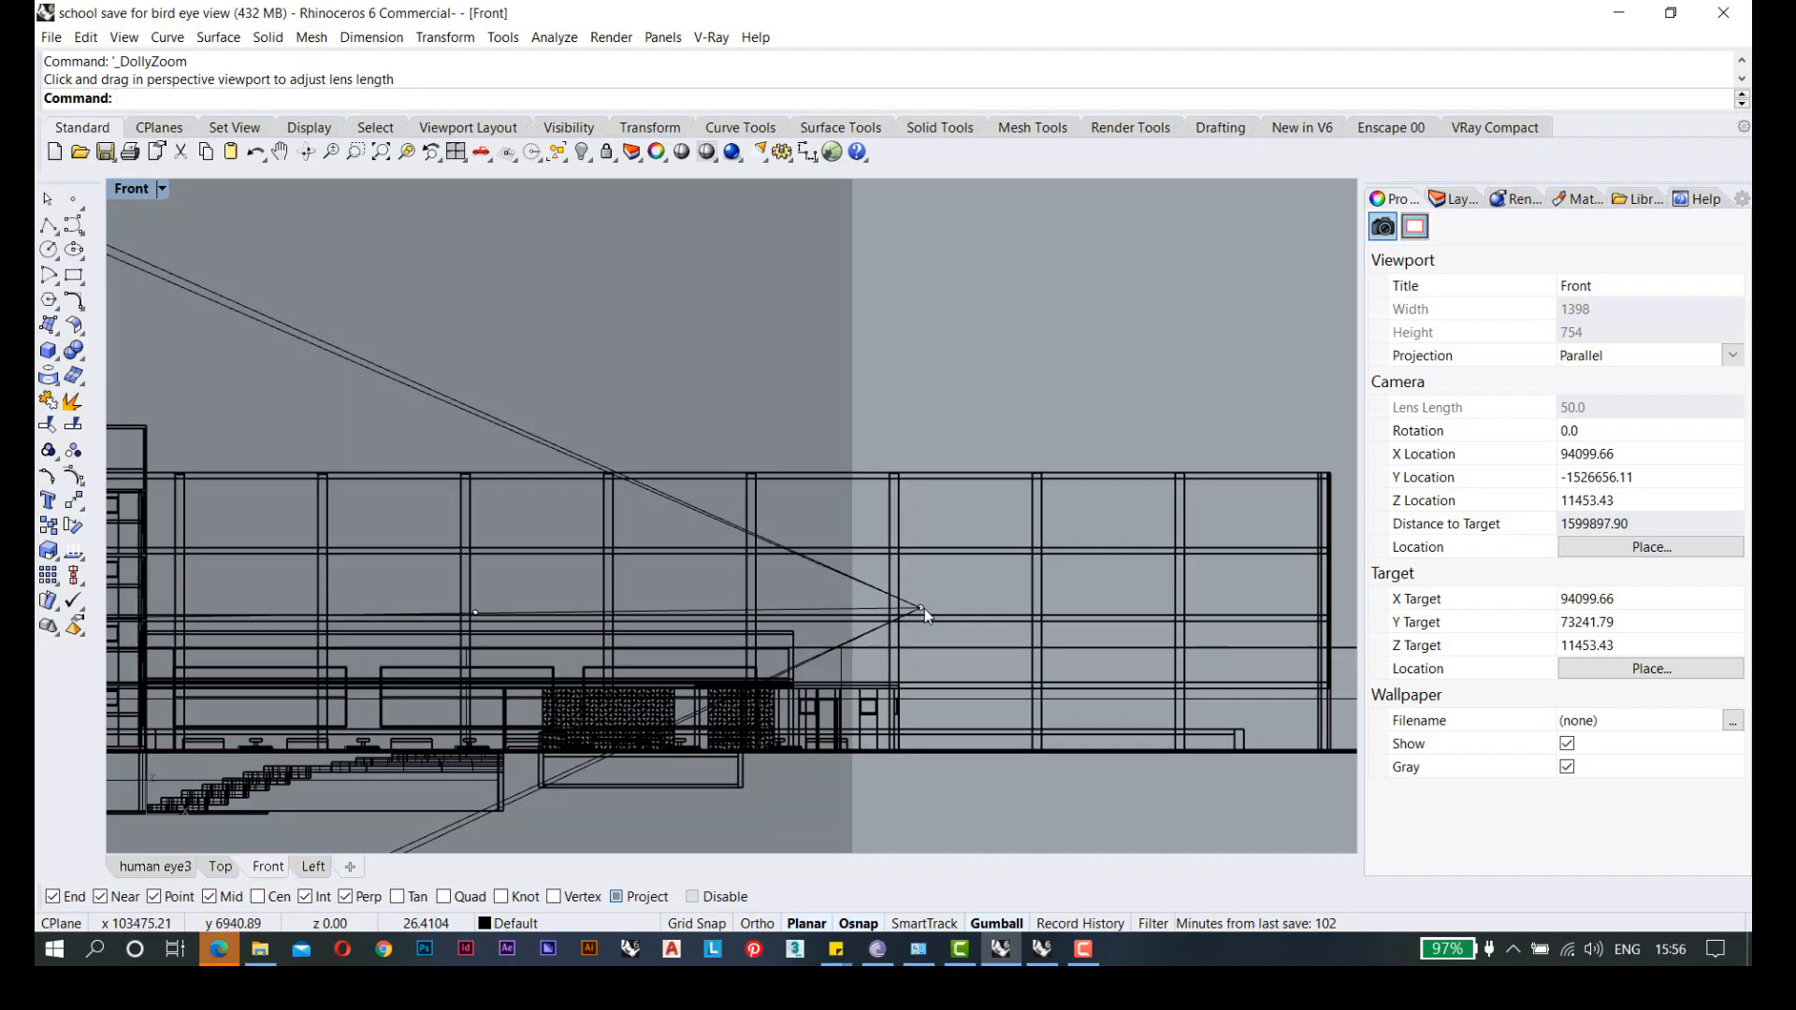
# - In the Front view, raise the camera point high above the buildings and orbit the enlarged perspective to a bird's-eye angle over the site
pyautogui.click(924, 608)
pyautogui.scroll(-6, 924, 608)
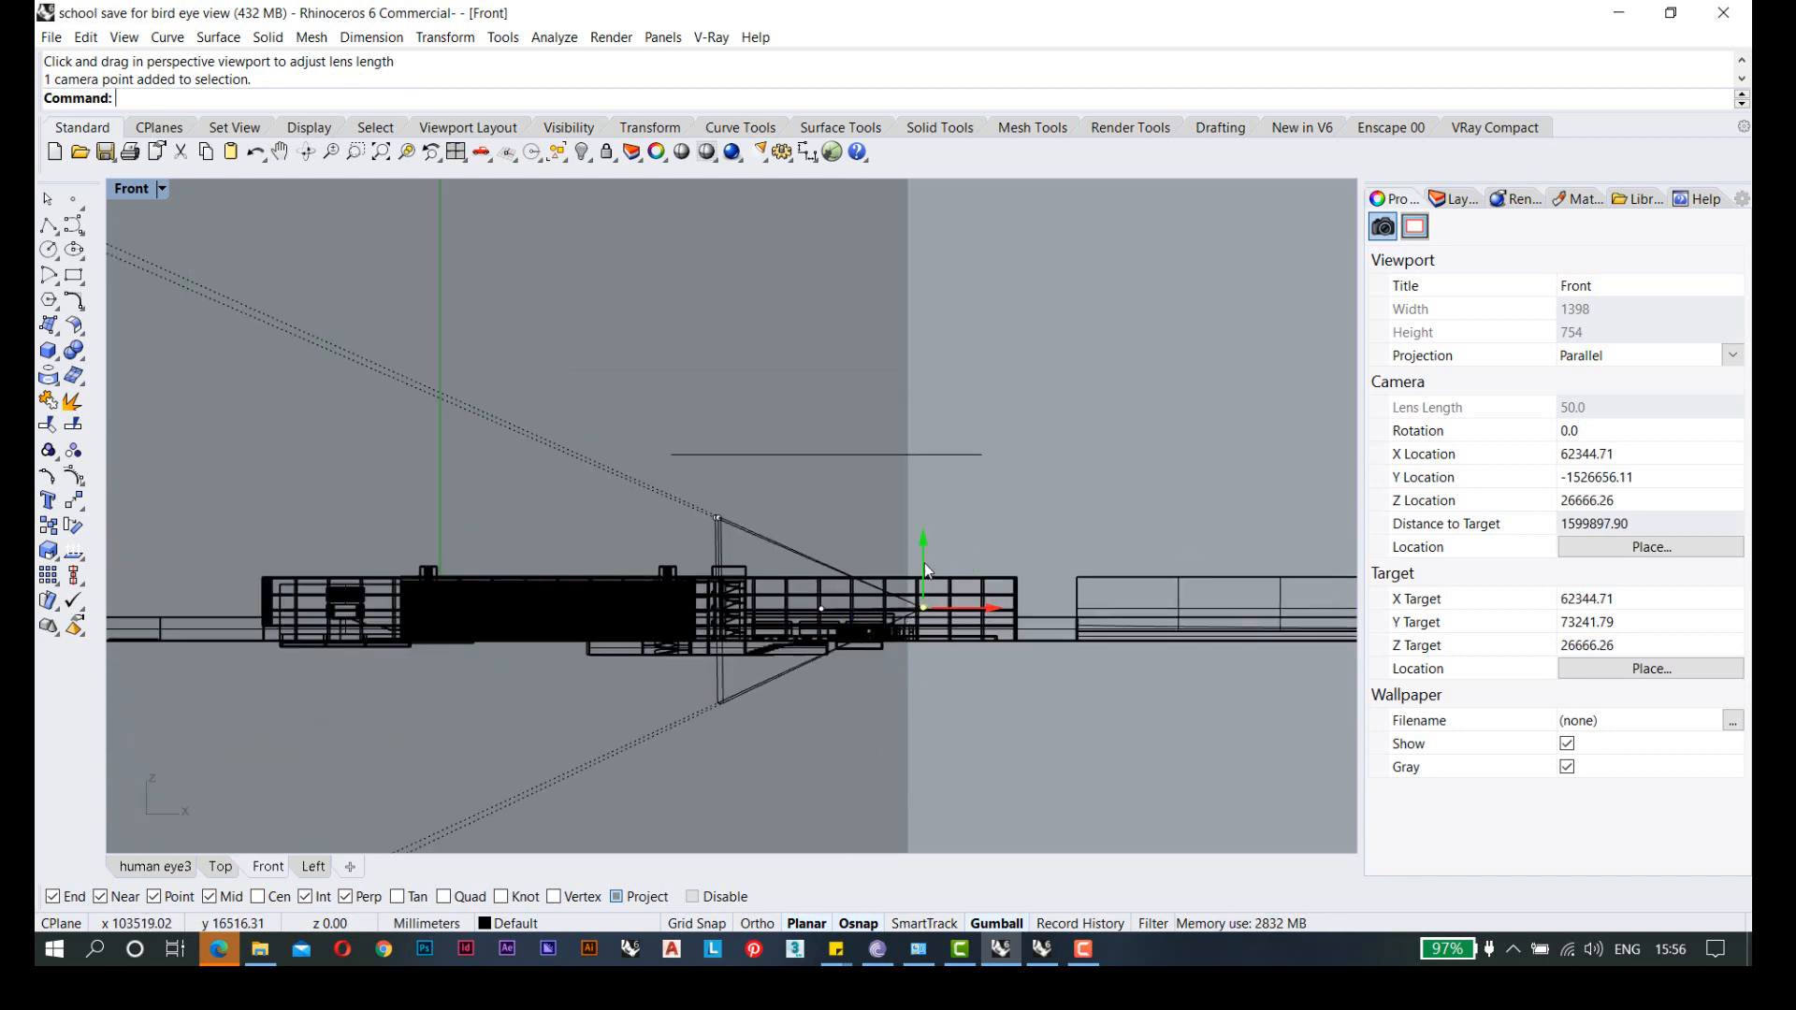
pyautogui.moveTo(927, 536); pyautogui.dragTo(930, 454)
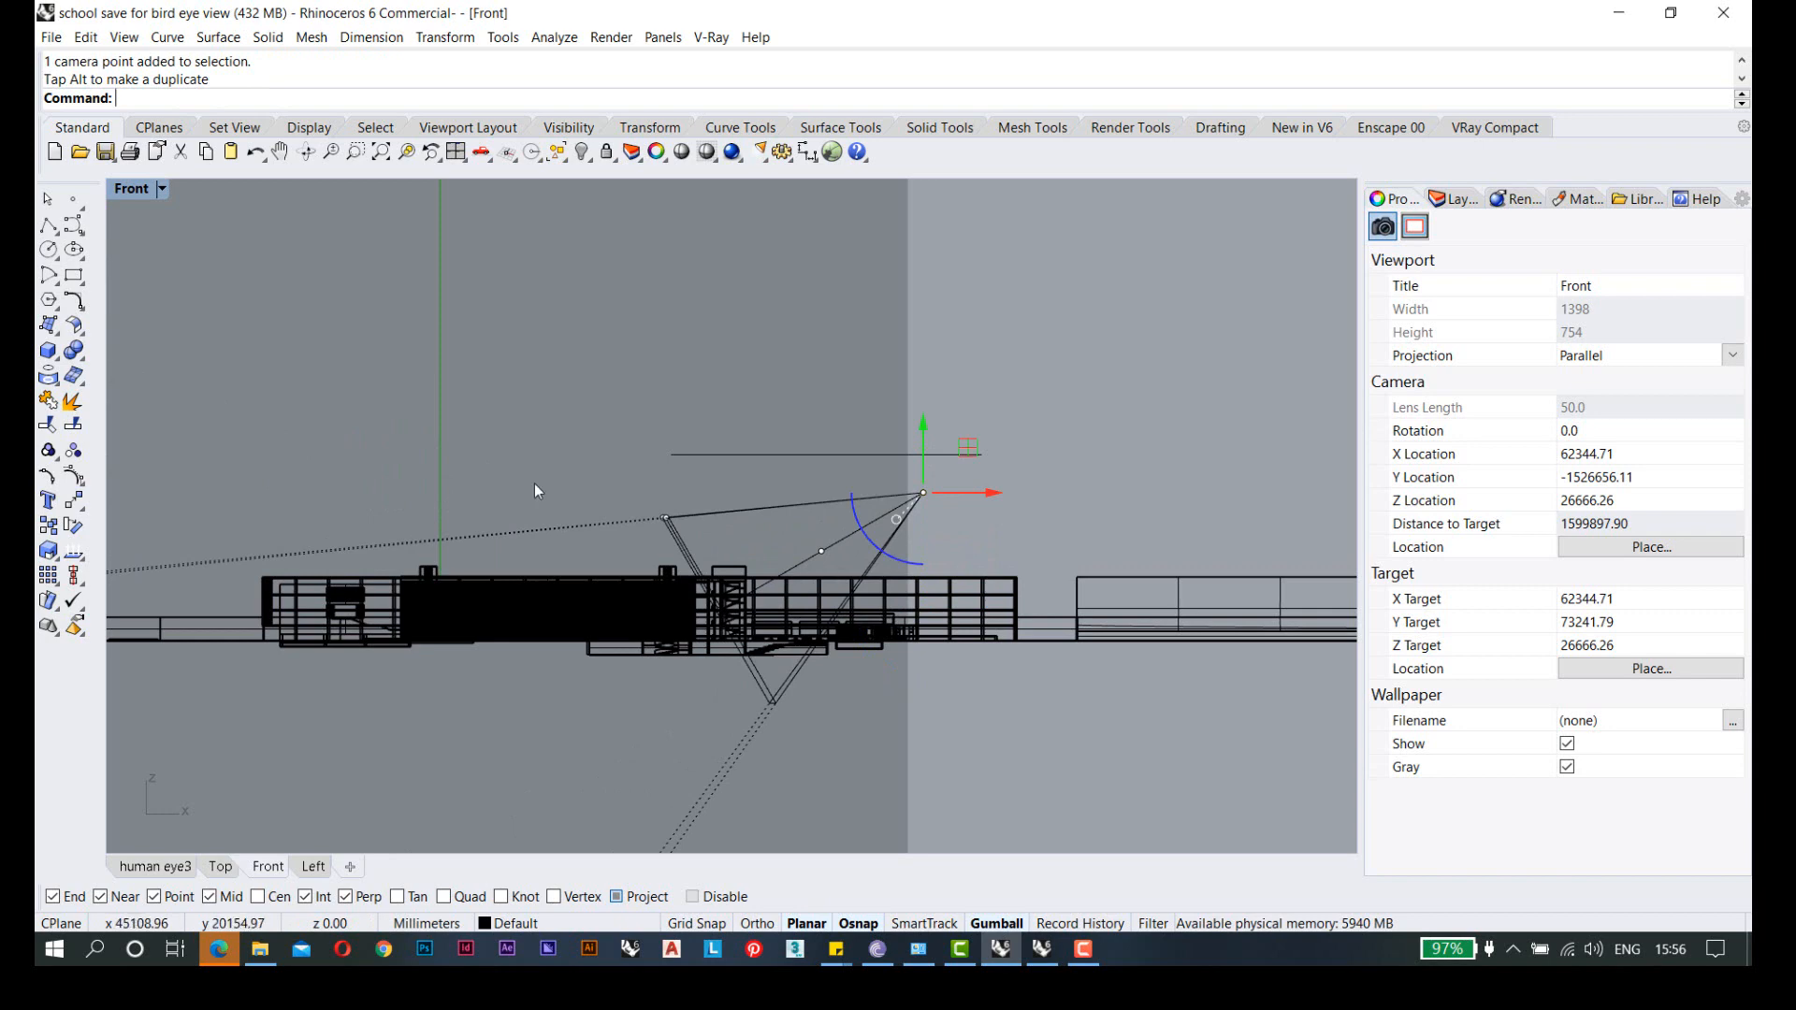
pyautogui.doubleClick(134, 190)
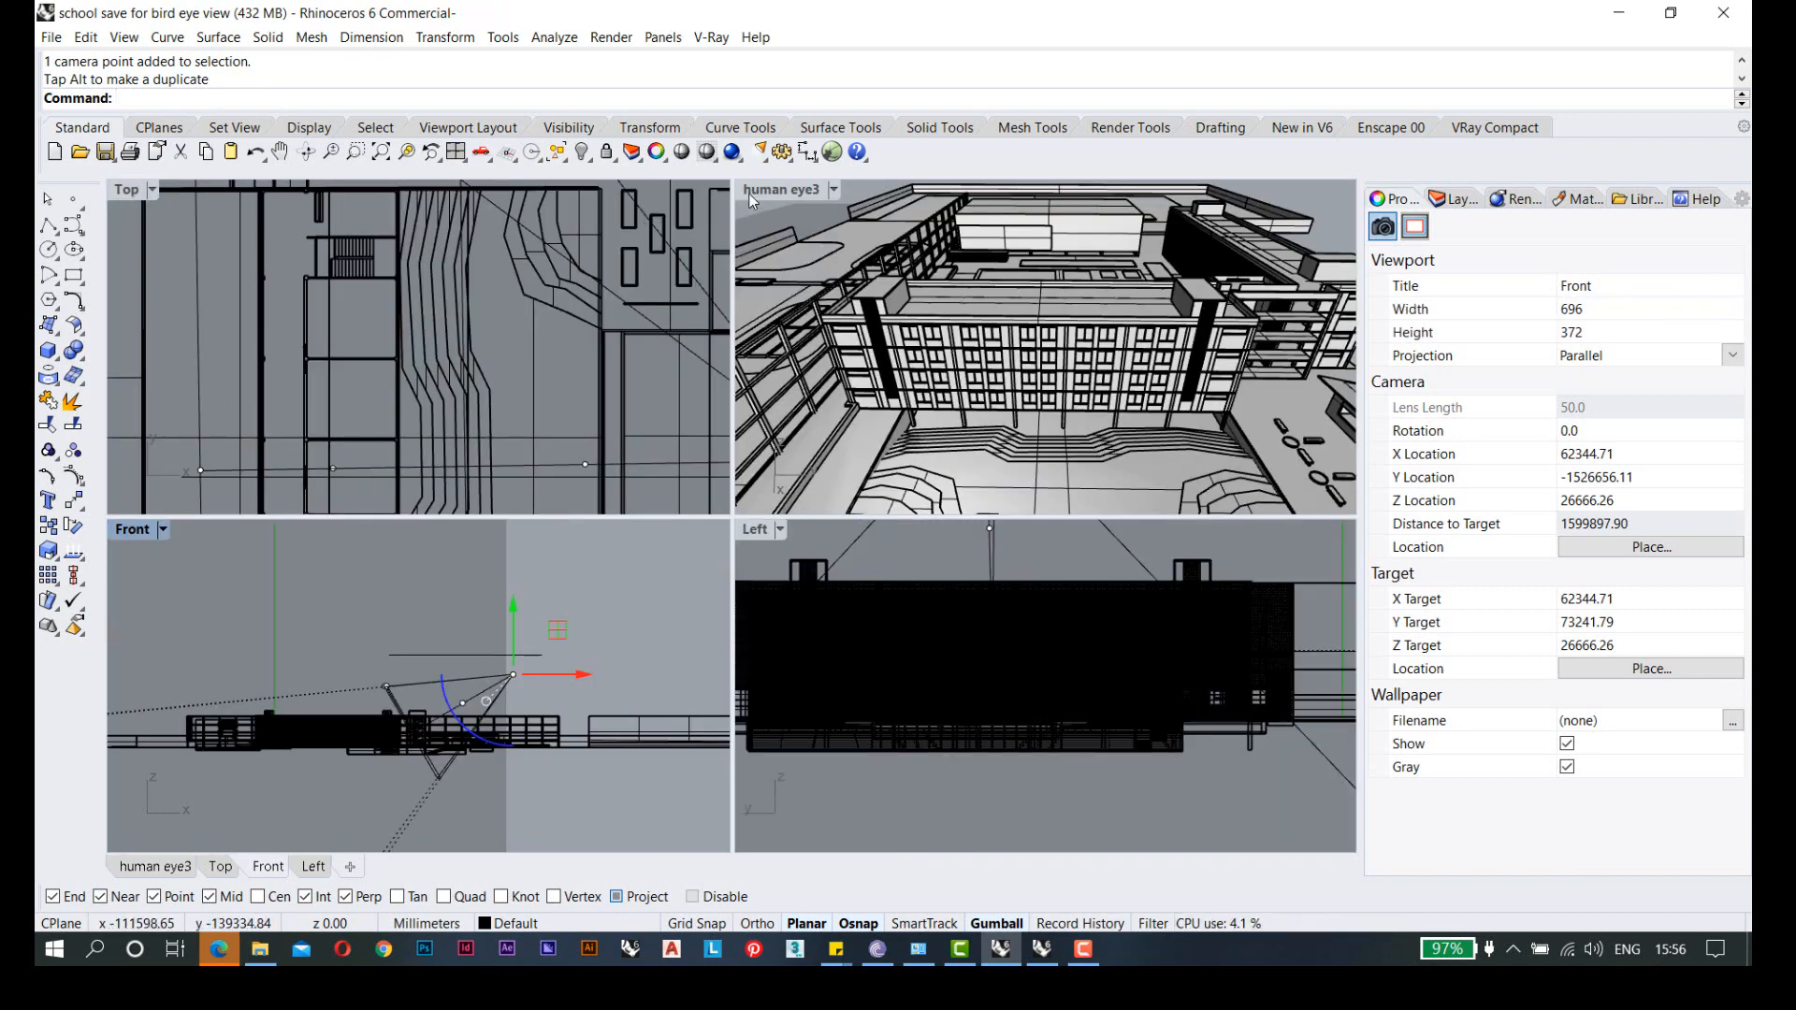
pyautogui.doubleClick(765, 184)
pyautogui.scroll(-7, 645, 538)
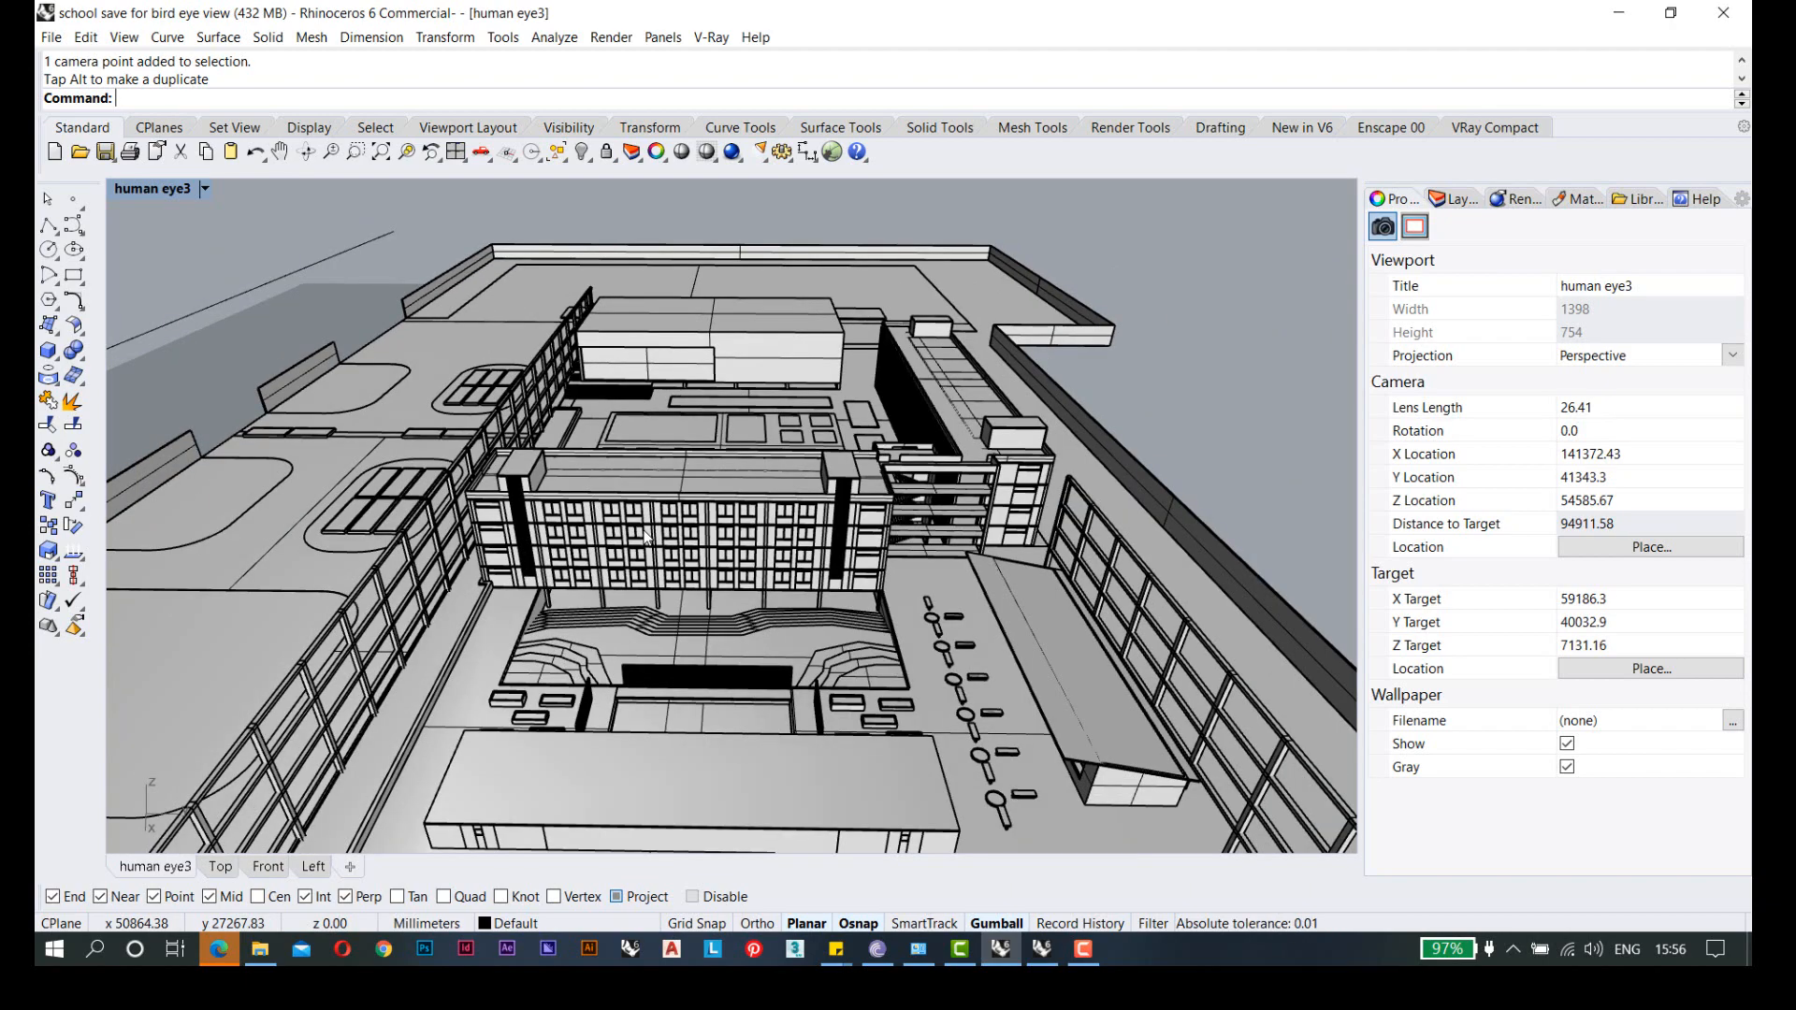
pyautogui.moveTo(645, 537); pyautogui.dragTo(929, 567, button='right')
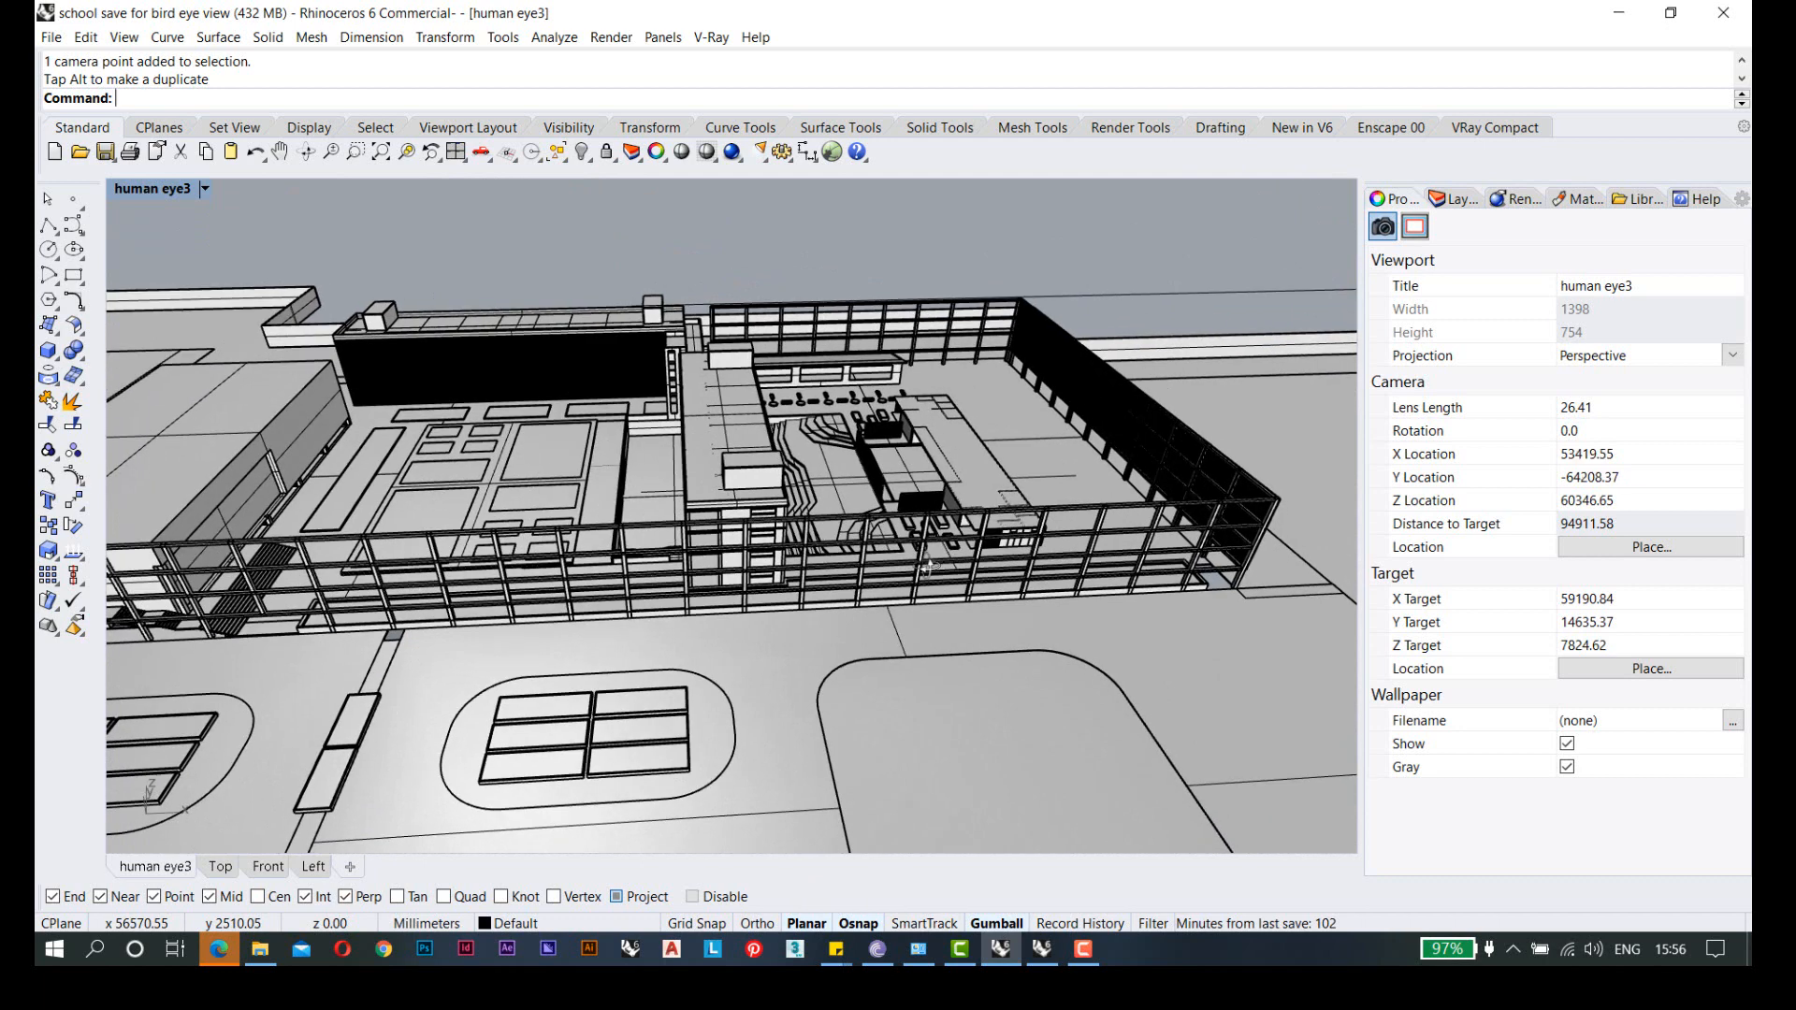
# - Show the two hidden long screen panels on the near and far sides of the courtyard enclosure
pyautogui.click(591, 161)
pyautogui.click(635, 186)
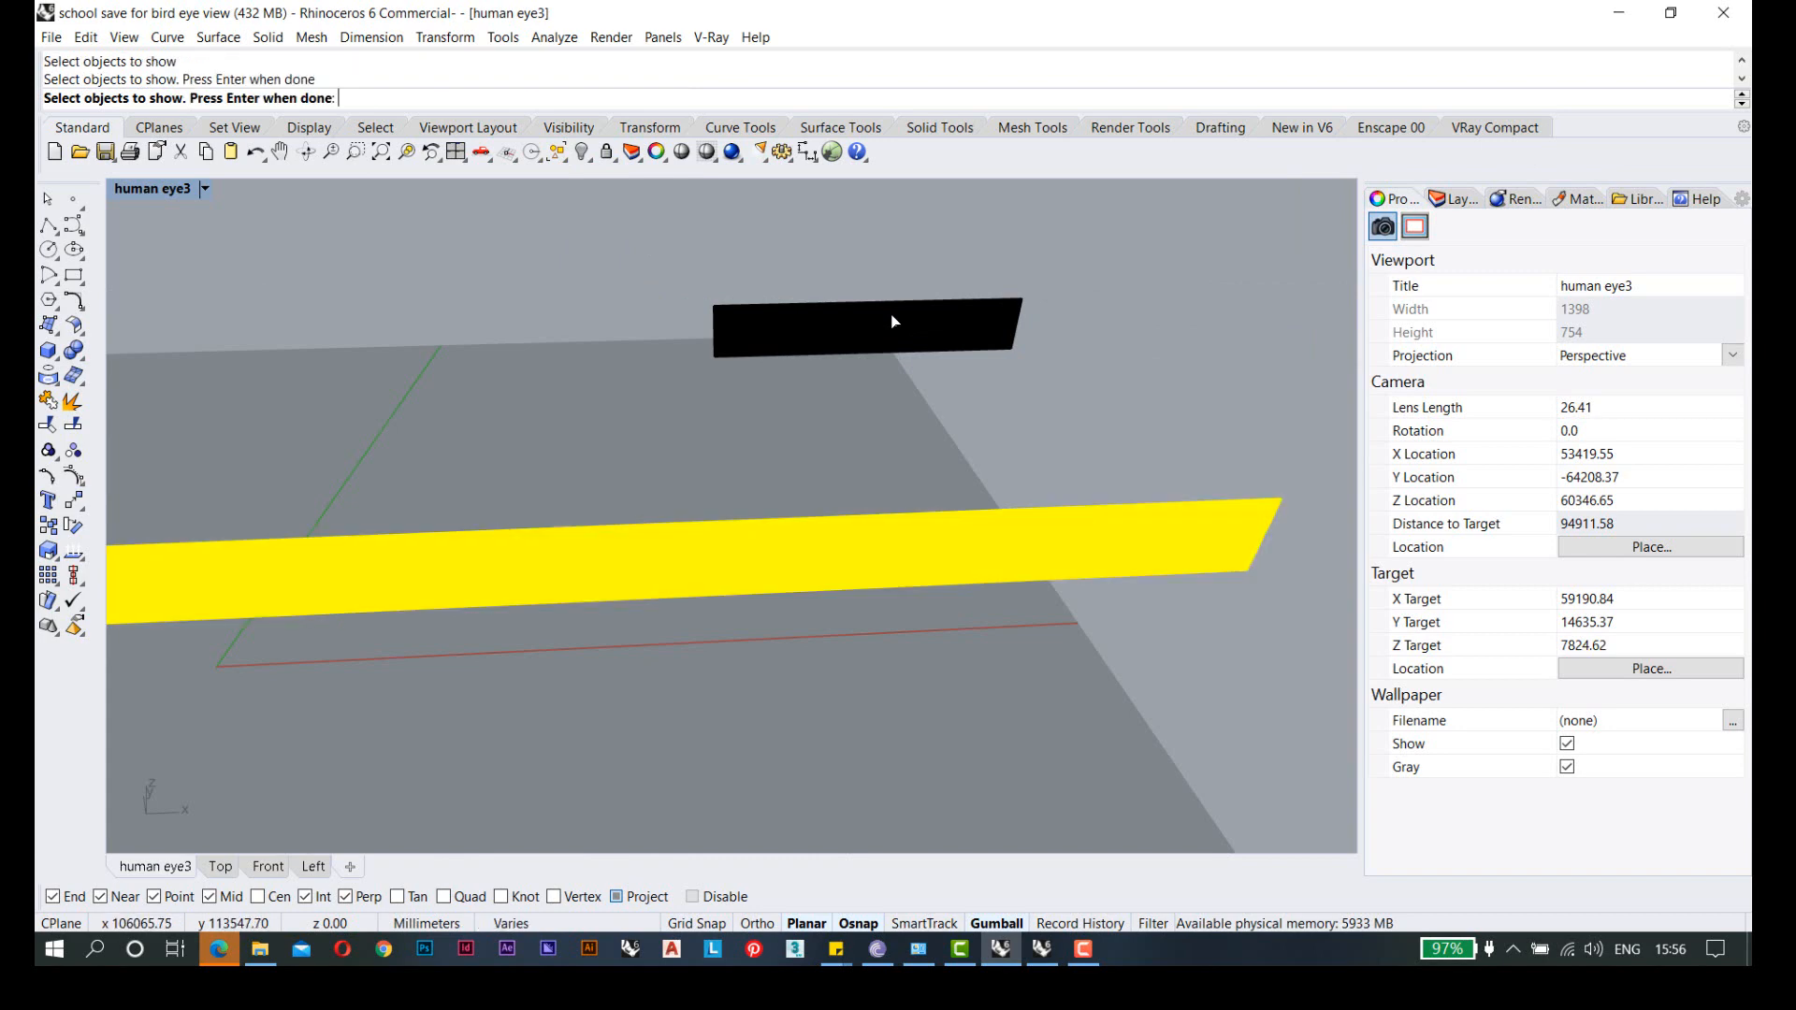
pyautogui.click(892, 321)
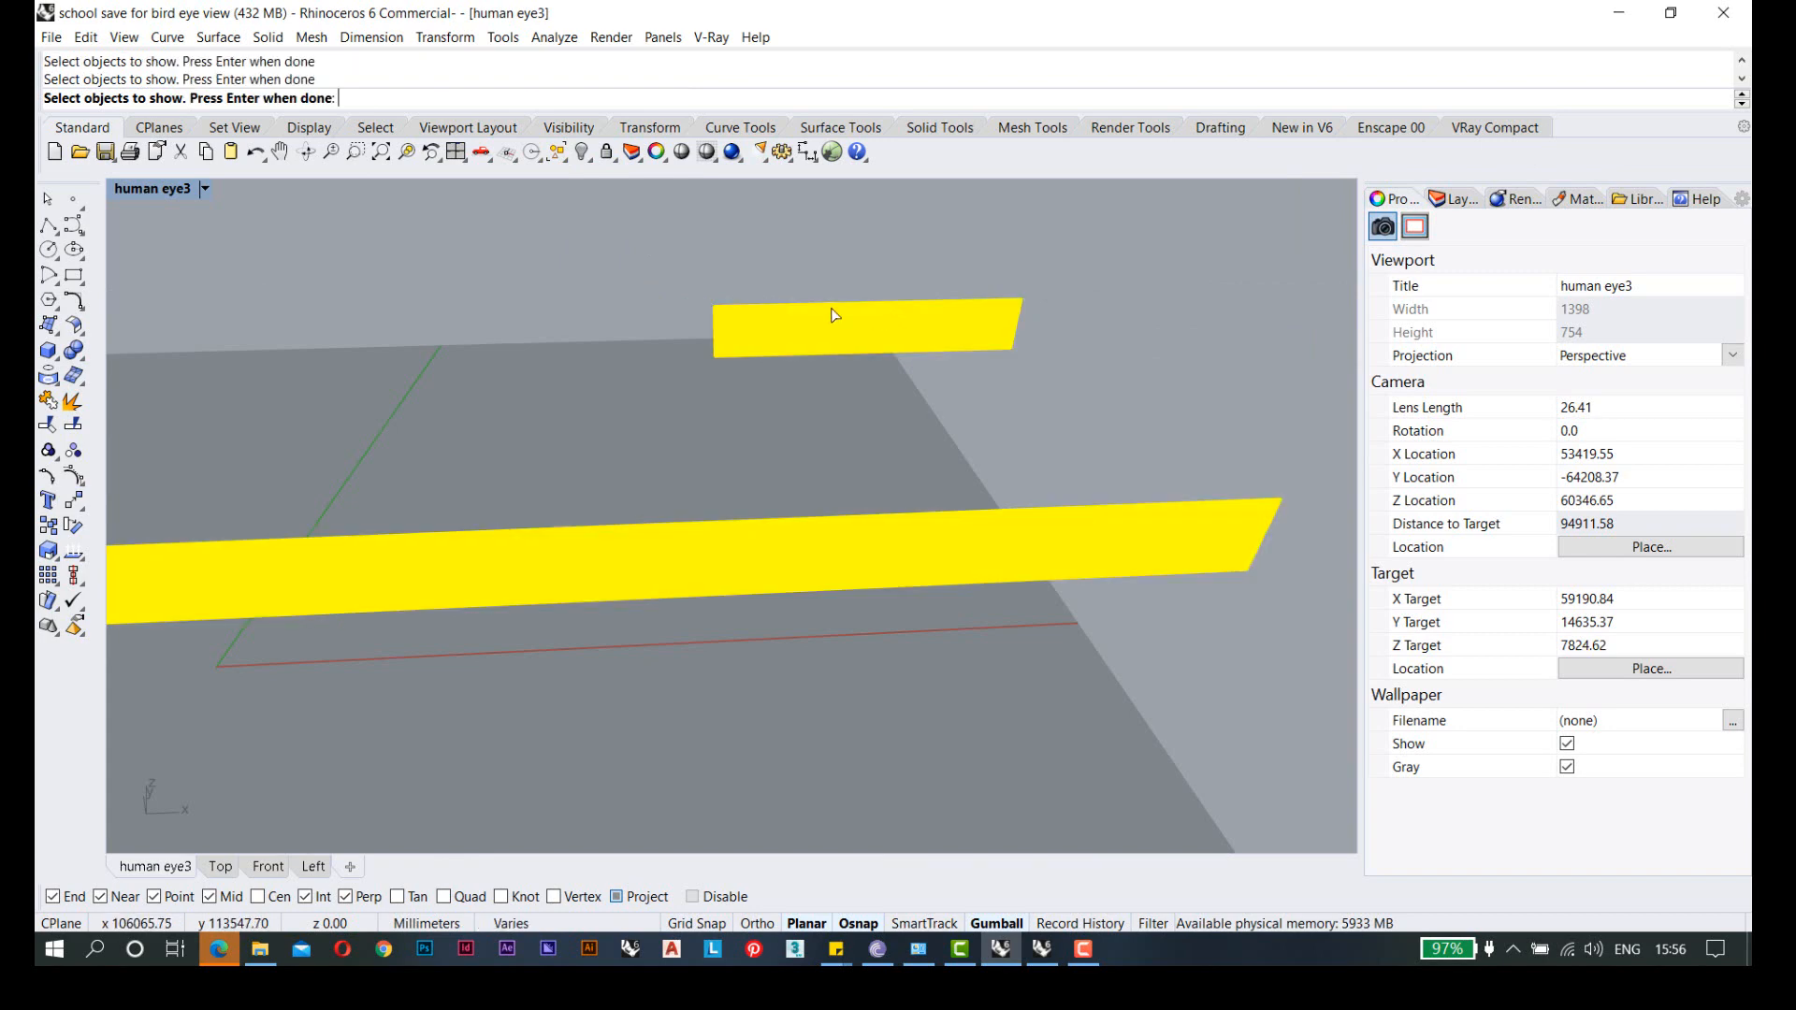
pyautogui.press('Return')
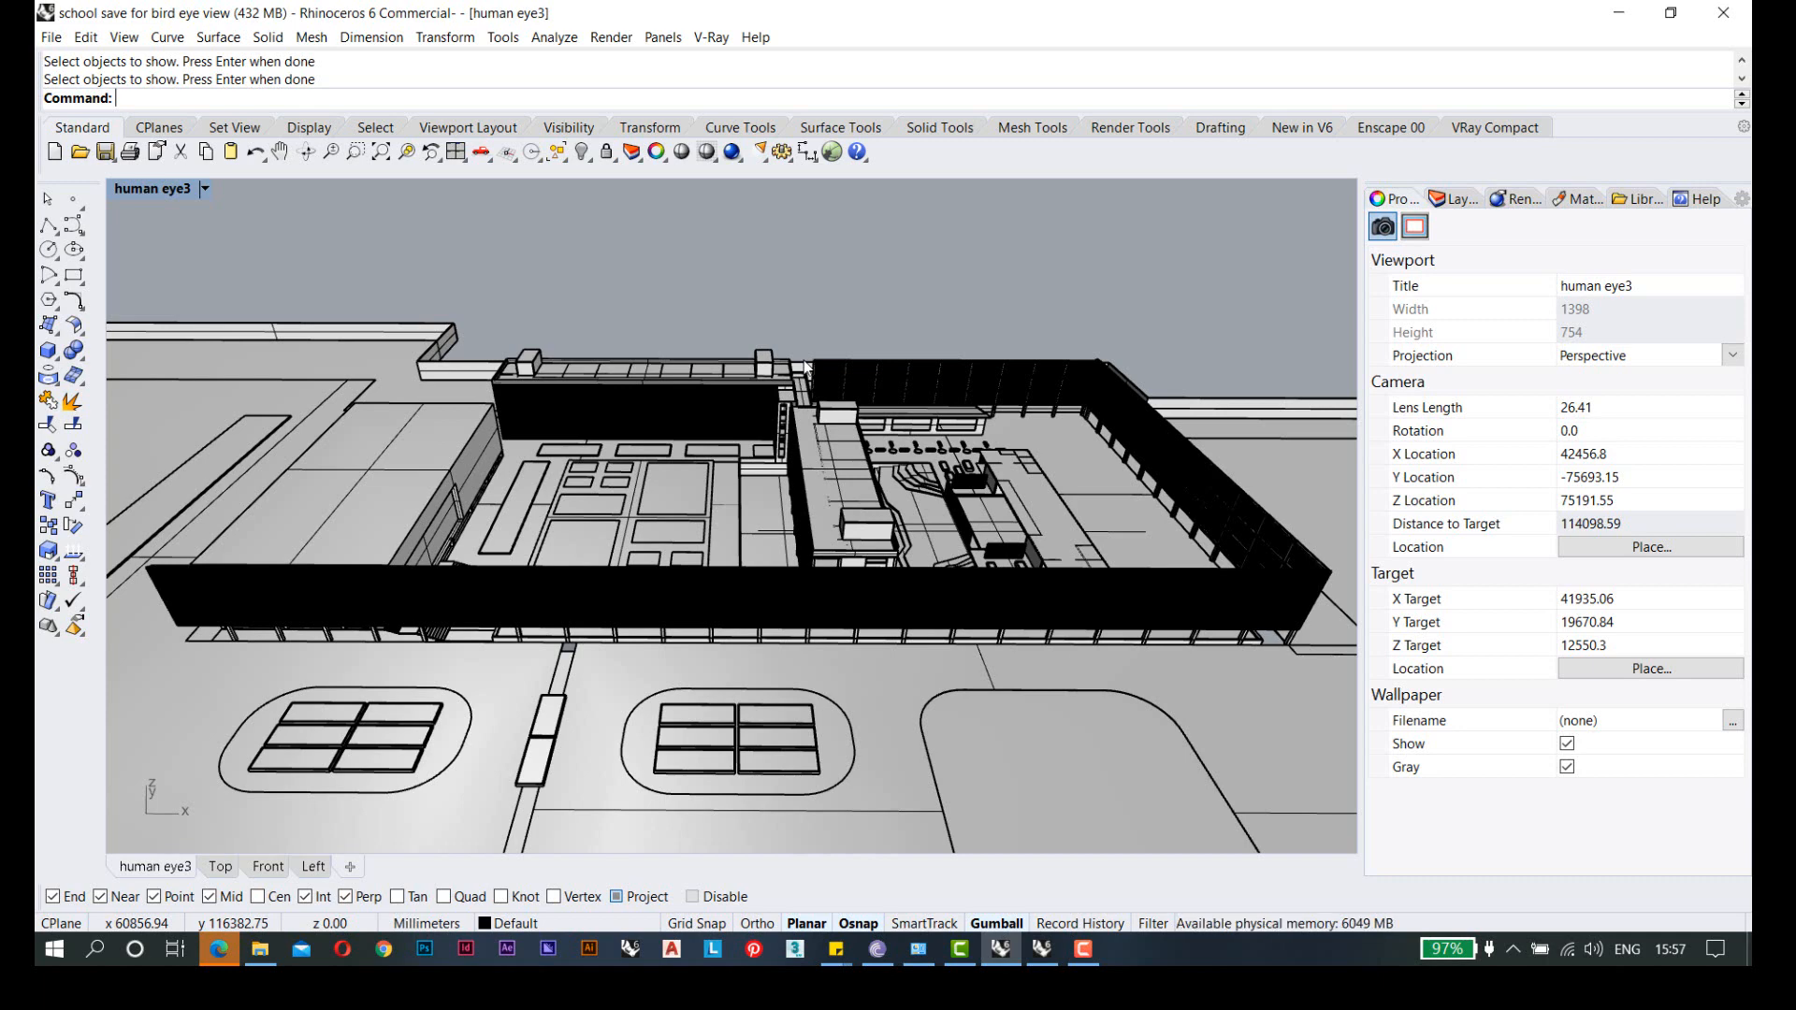
# - Save the current bird's-eye perspective as a named view called "bird eye view 1"
pyautogui.click(155, 192)
pyautogui.moveTo(287, 585)
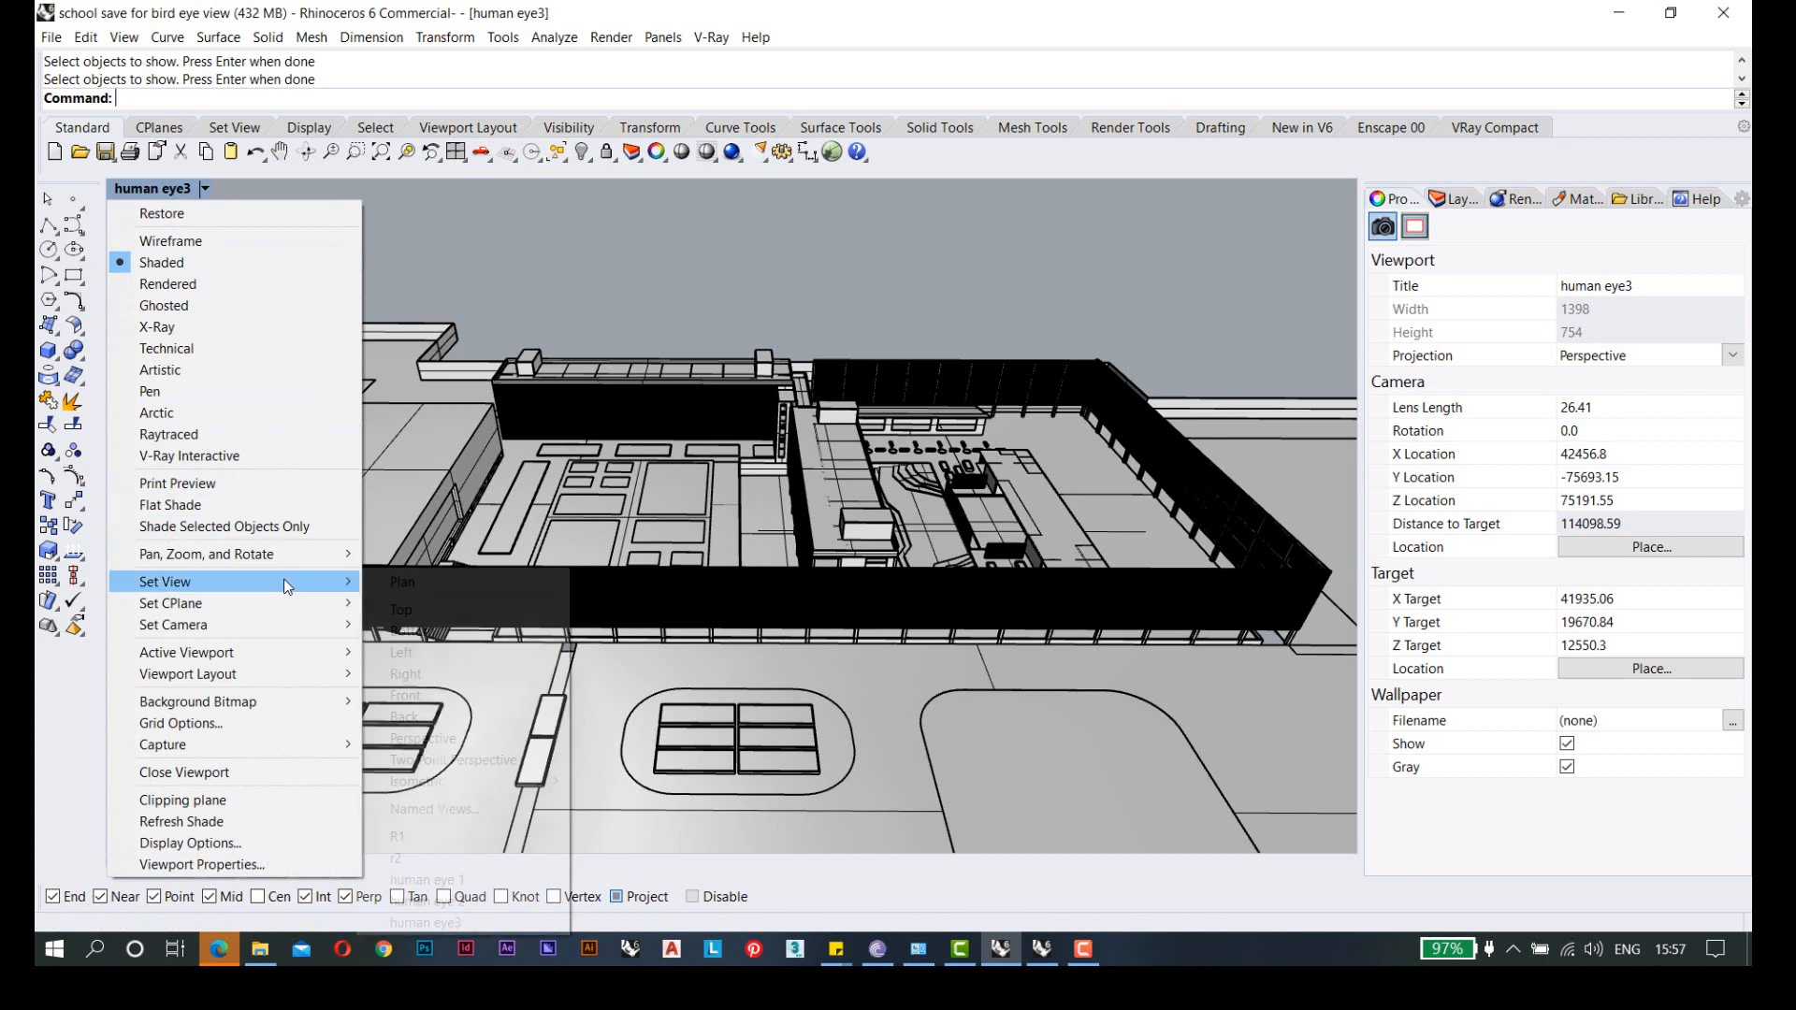
pyautogui.click(465, 810)
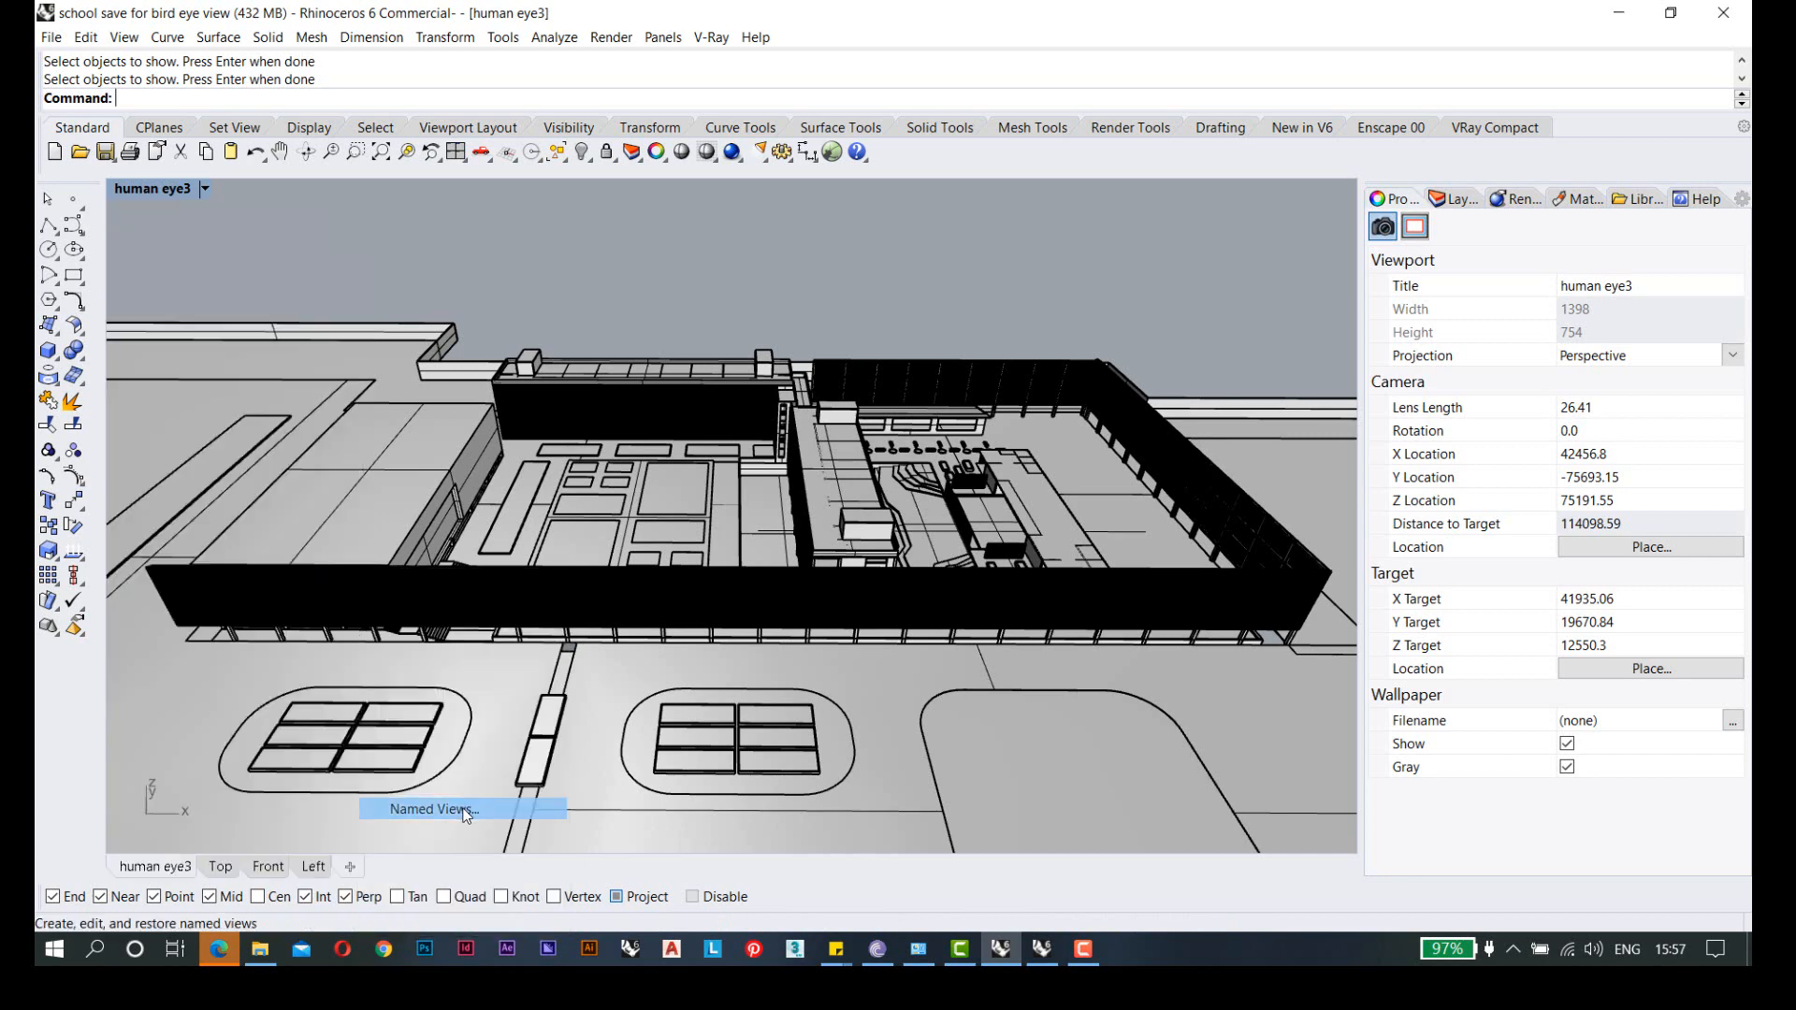
pyautogui.click(521, 315)
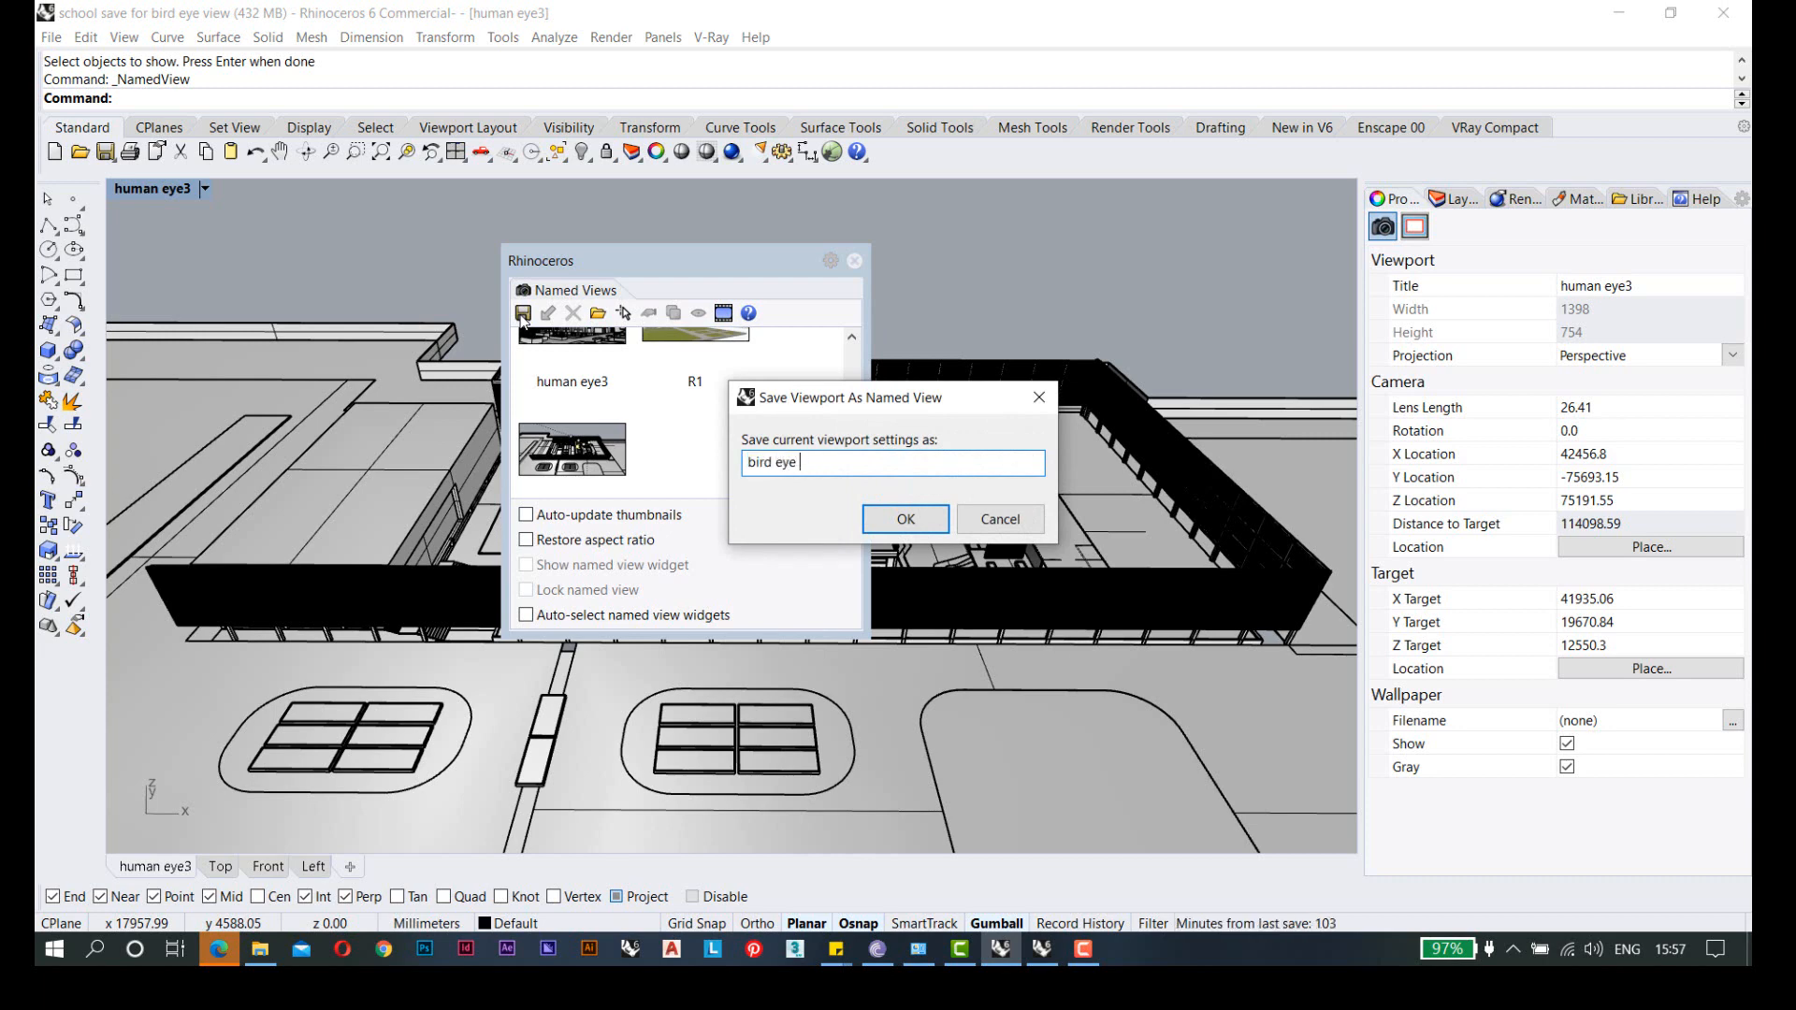
pyautogui.press('Return')
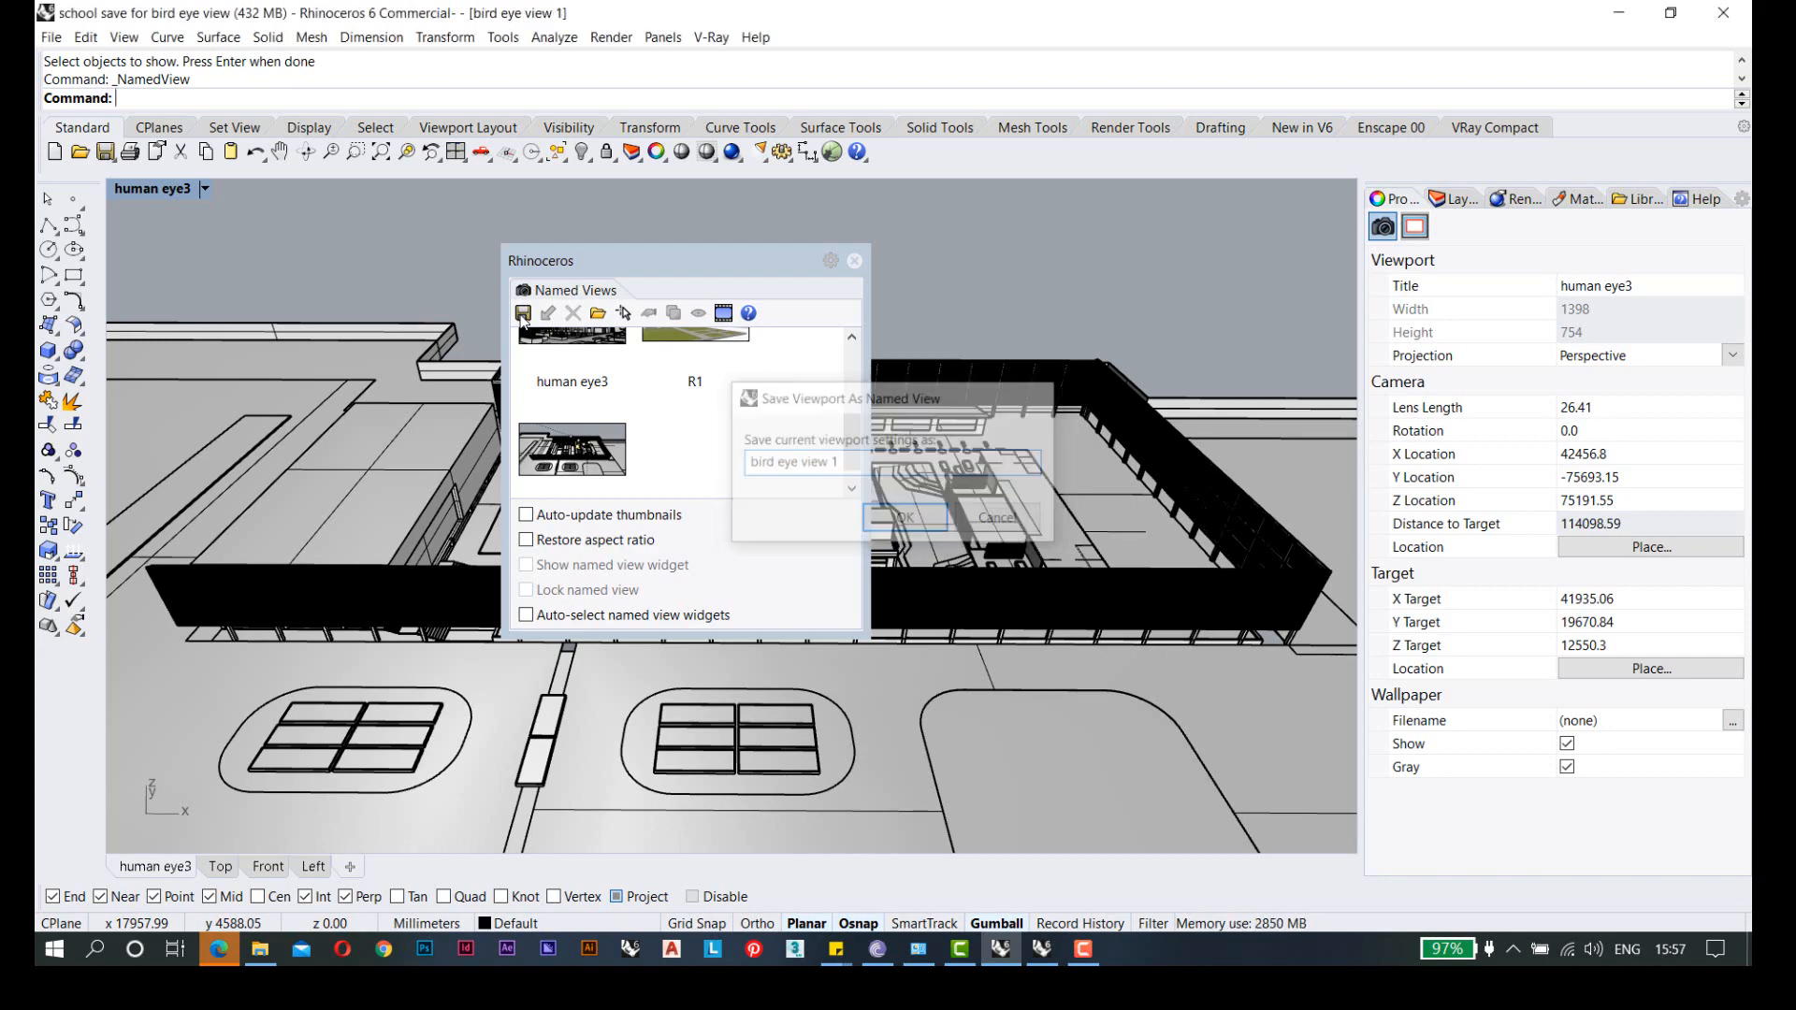
# - Turn the perspective to look down the courtyard over the short screen wall and save it as a named view called "bird eye view 3"
pyautogui.moveTo(870, 527)
pyautogui.keyDown('shift'); pyautogui.mouseDown(button='right')
pyautogui.moveTo(846, 503)
pyautogui.moveTo(862, 491)
pyautogui.mouseUp(button='right'); pyautogui.keyUp('shift')
pyautogui.keyDown('shift'); pyautogui.moveTo(858, 491); pyautogui.dragTo(850, 491, button='right'); pyautogui.keyUp('shift')
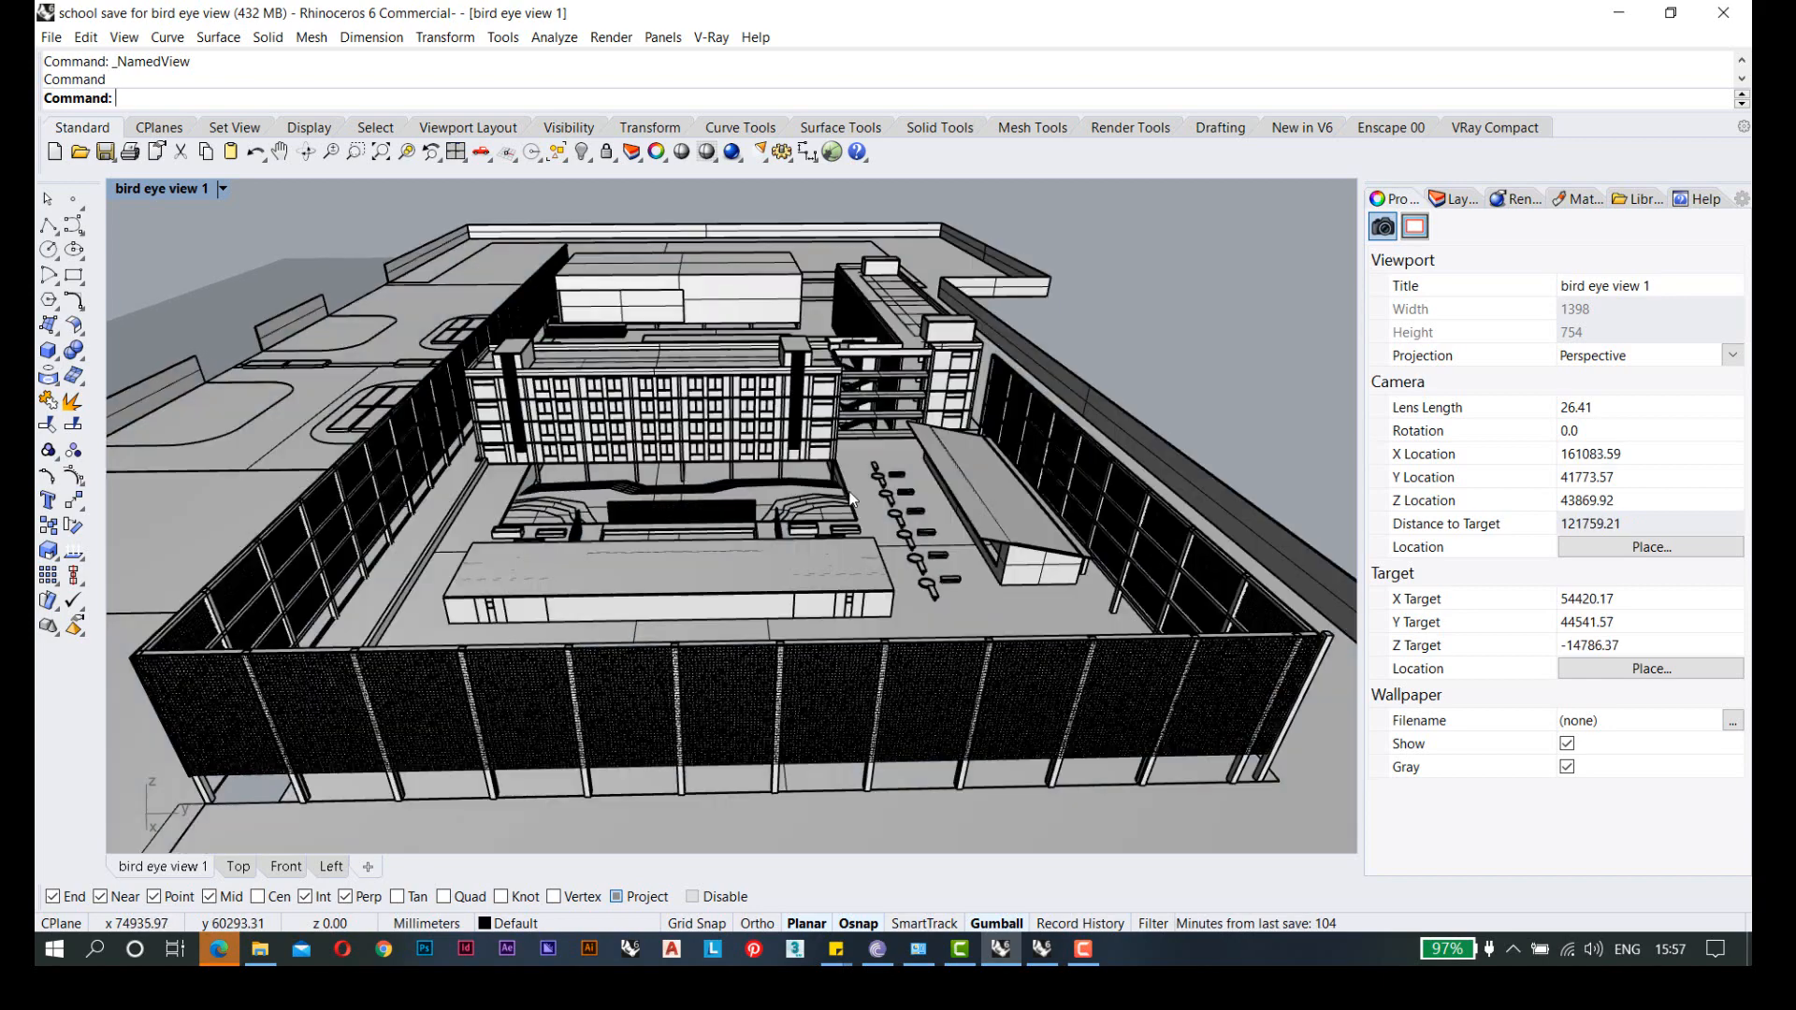
pyautogui.click(195, 190)
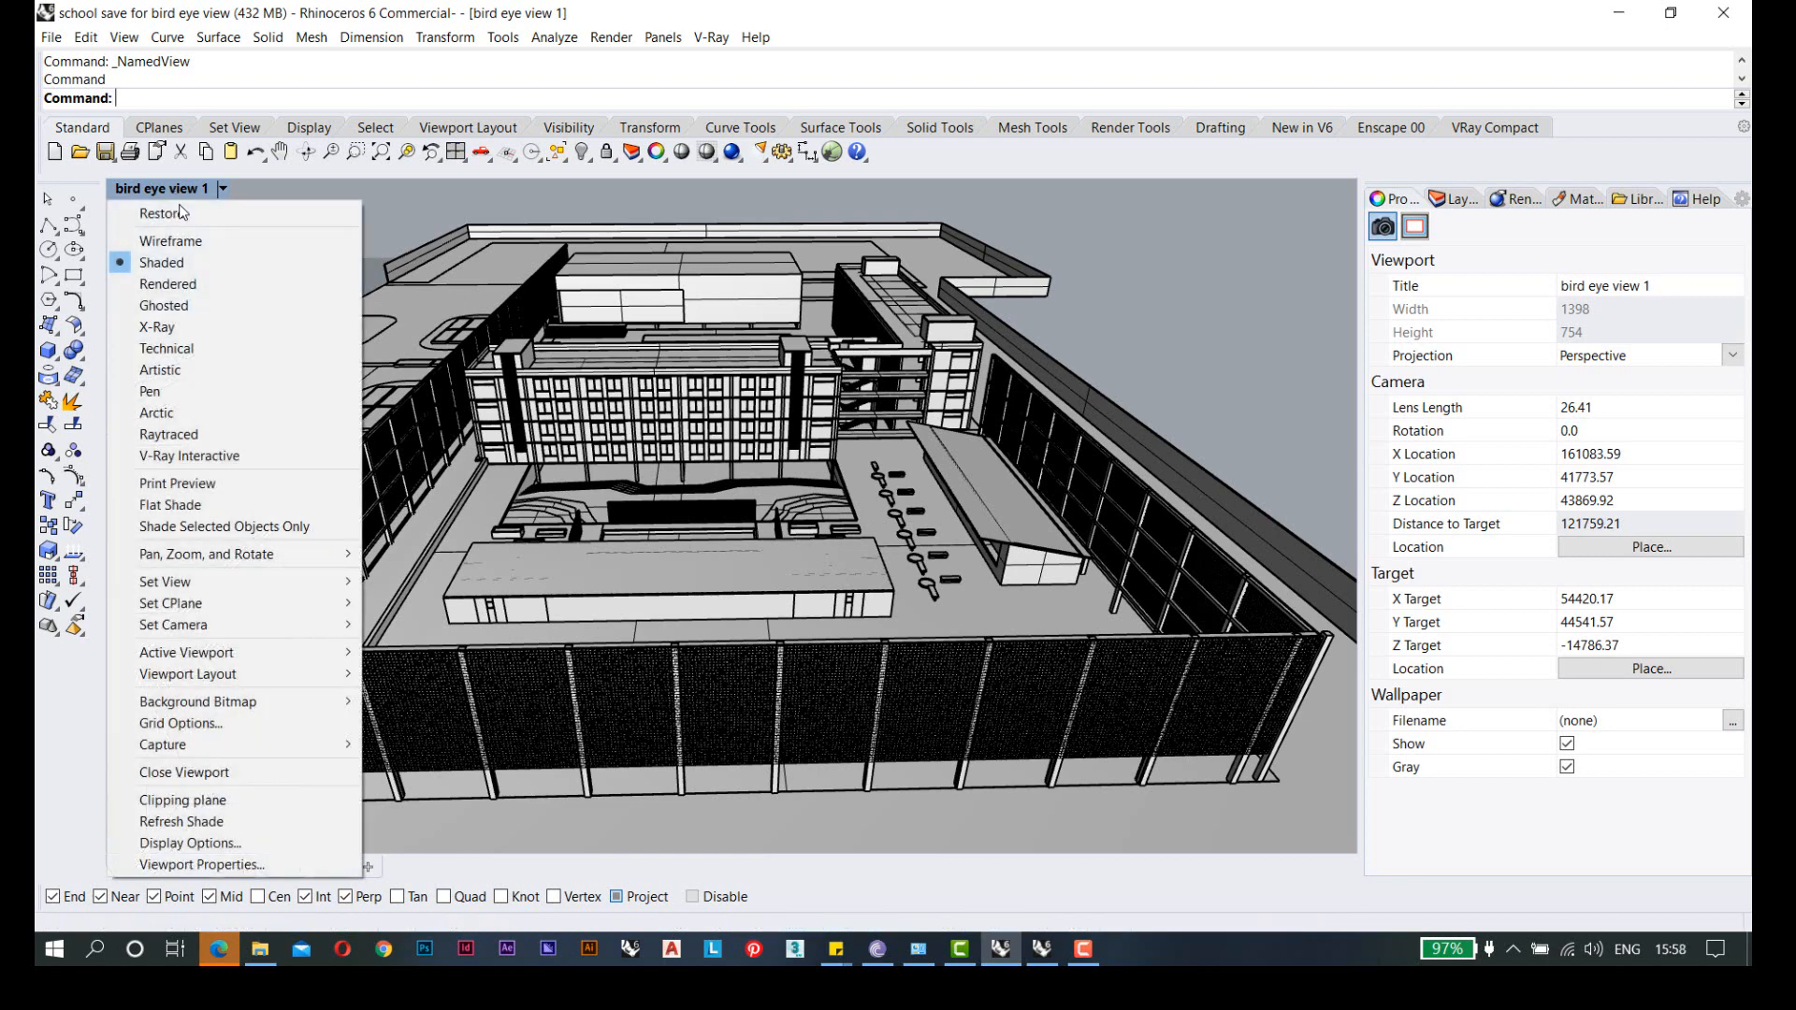
pyautogui.moveTo(234, 582)
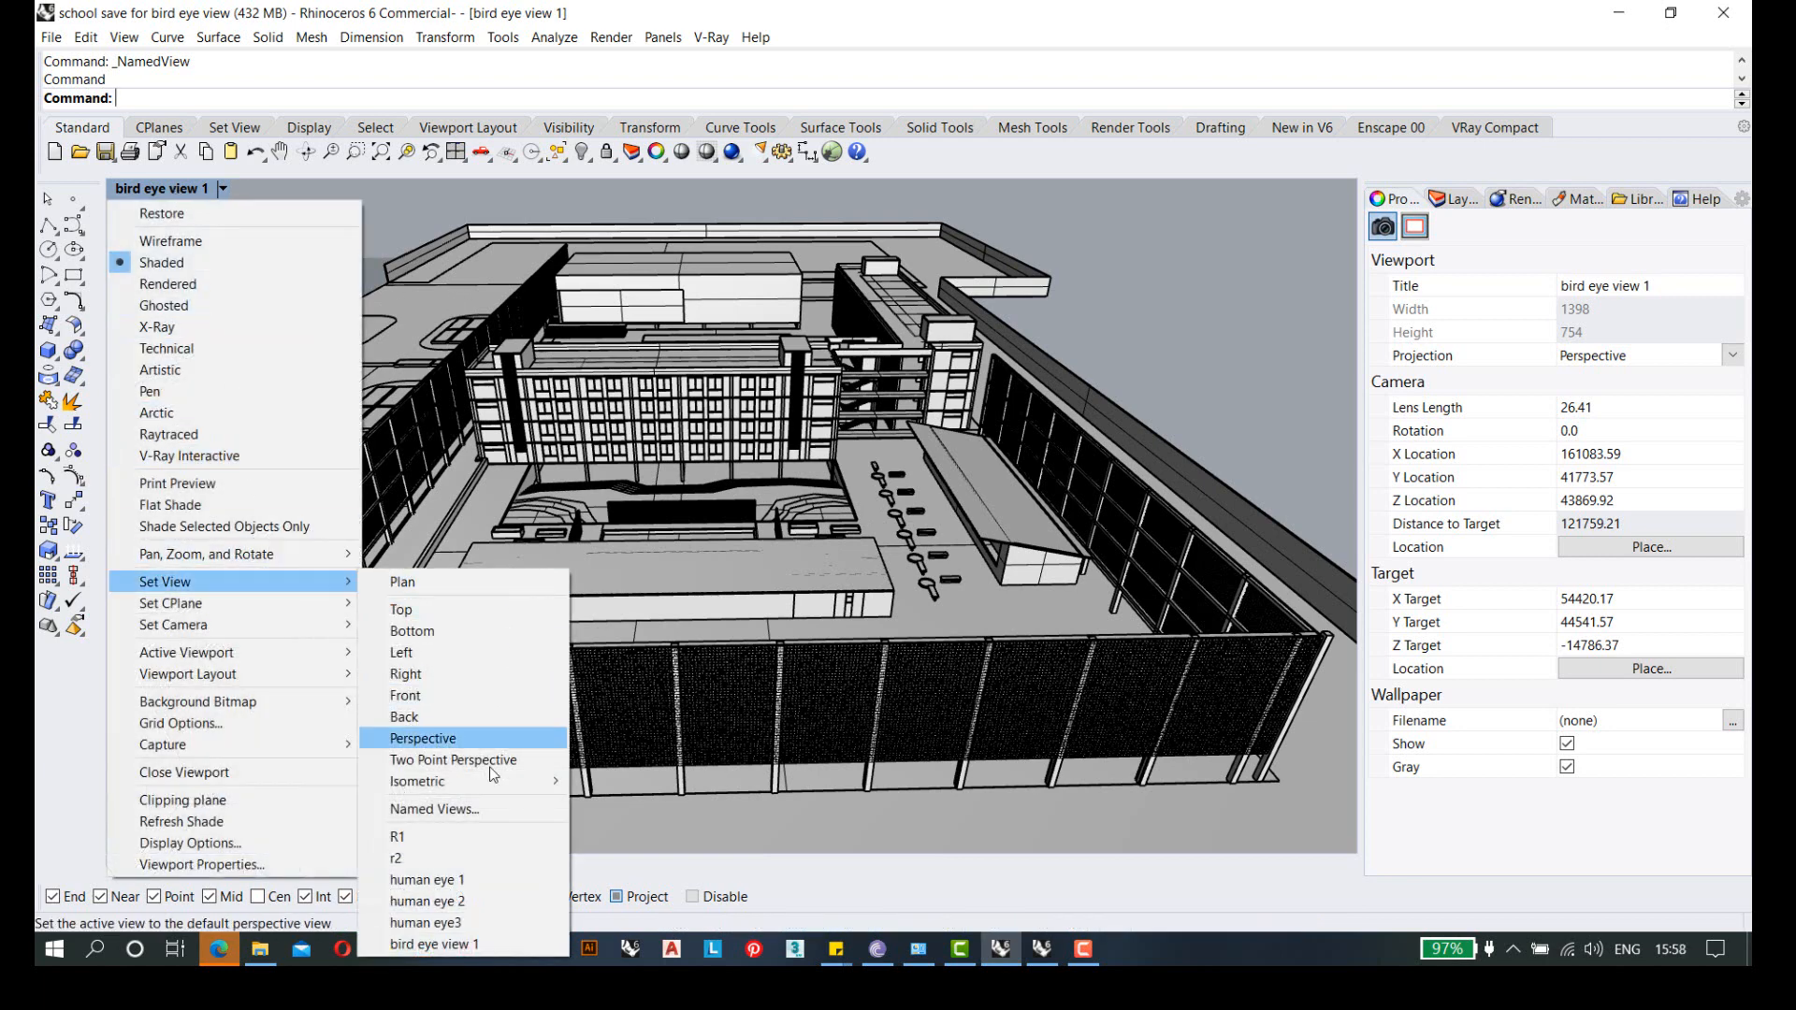
pyautogui.click(449, 810)
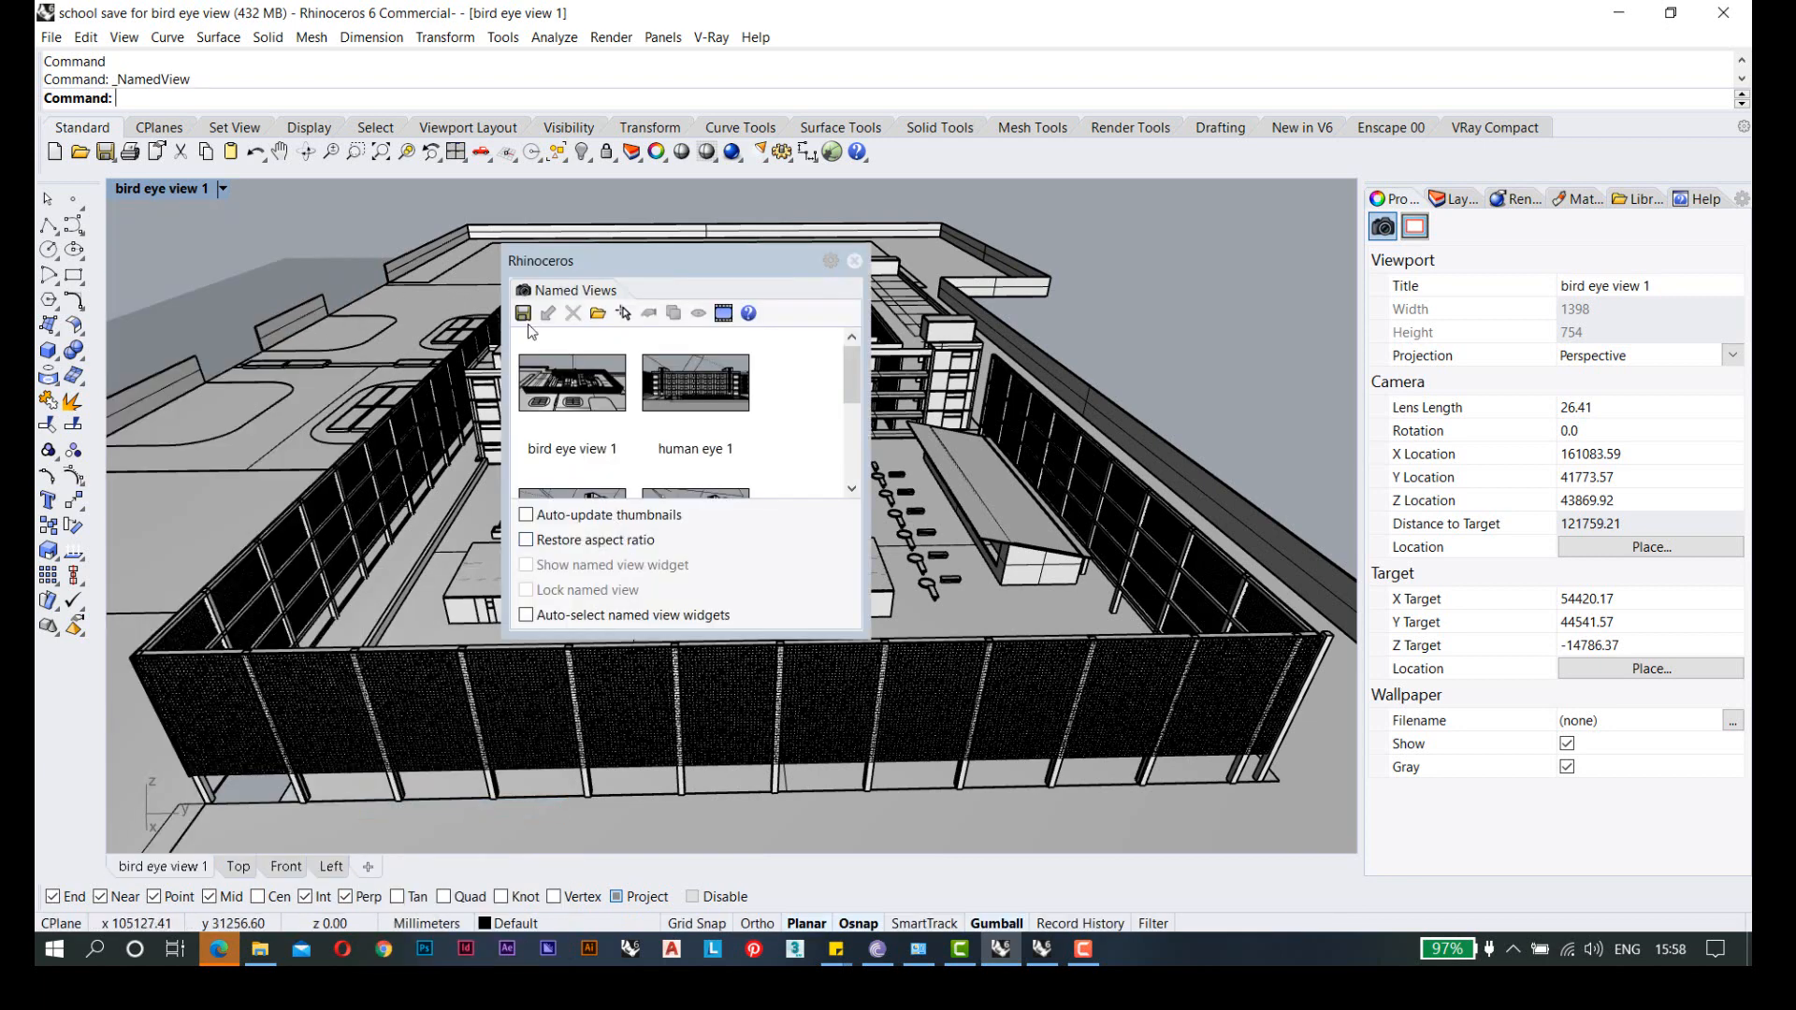
pyautogui.click(525, 316)
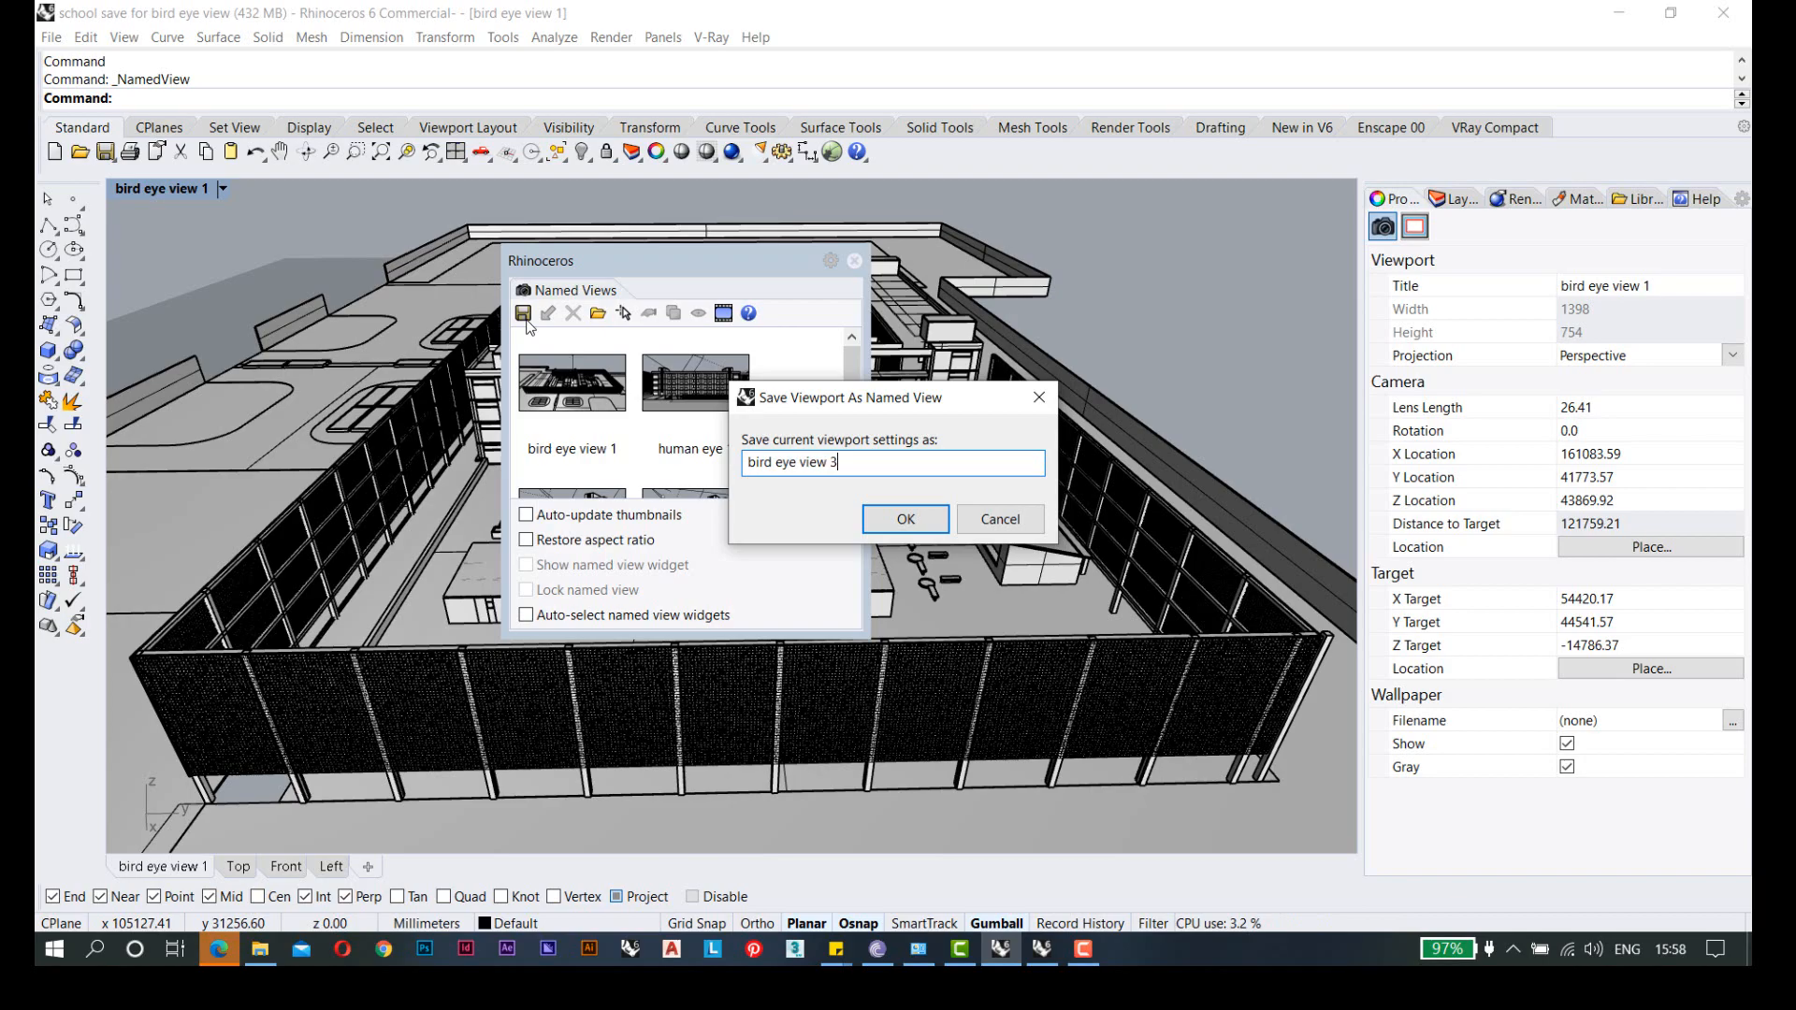
pyautogui.press('Return')
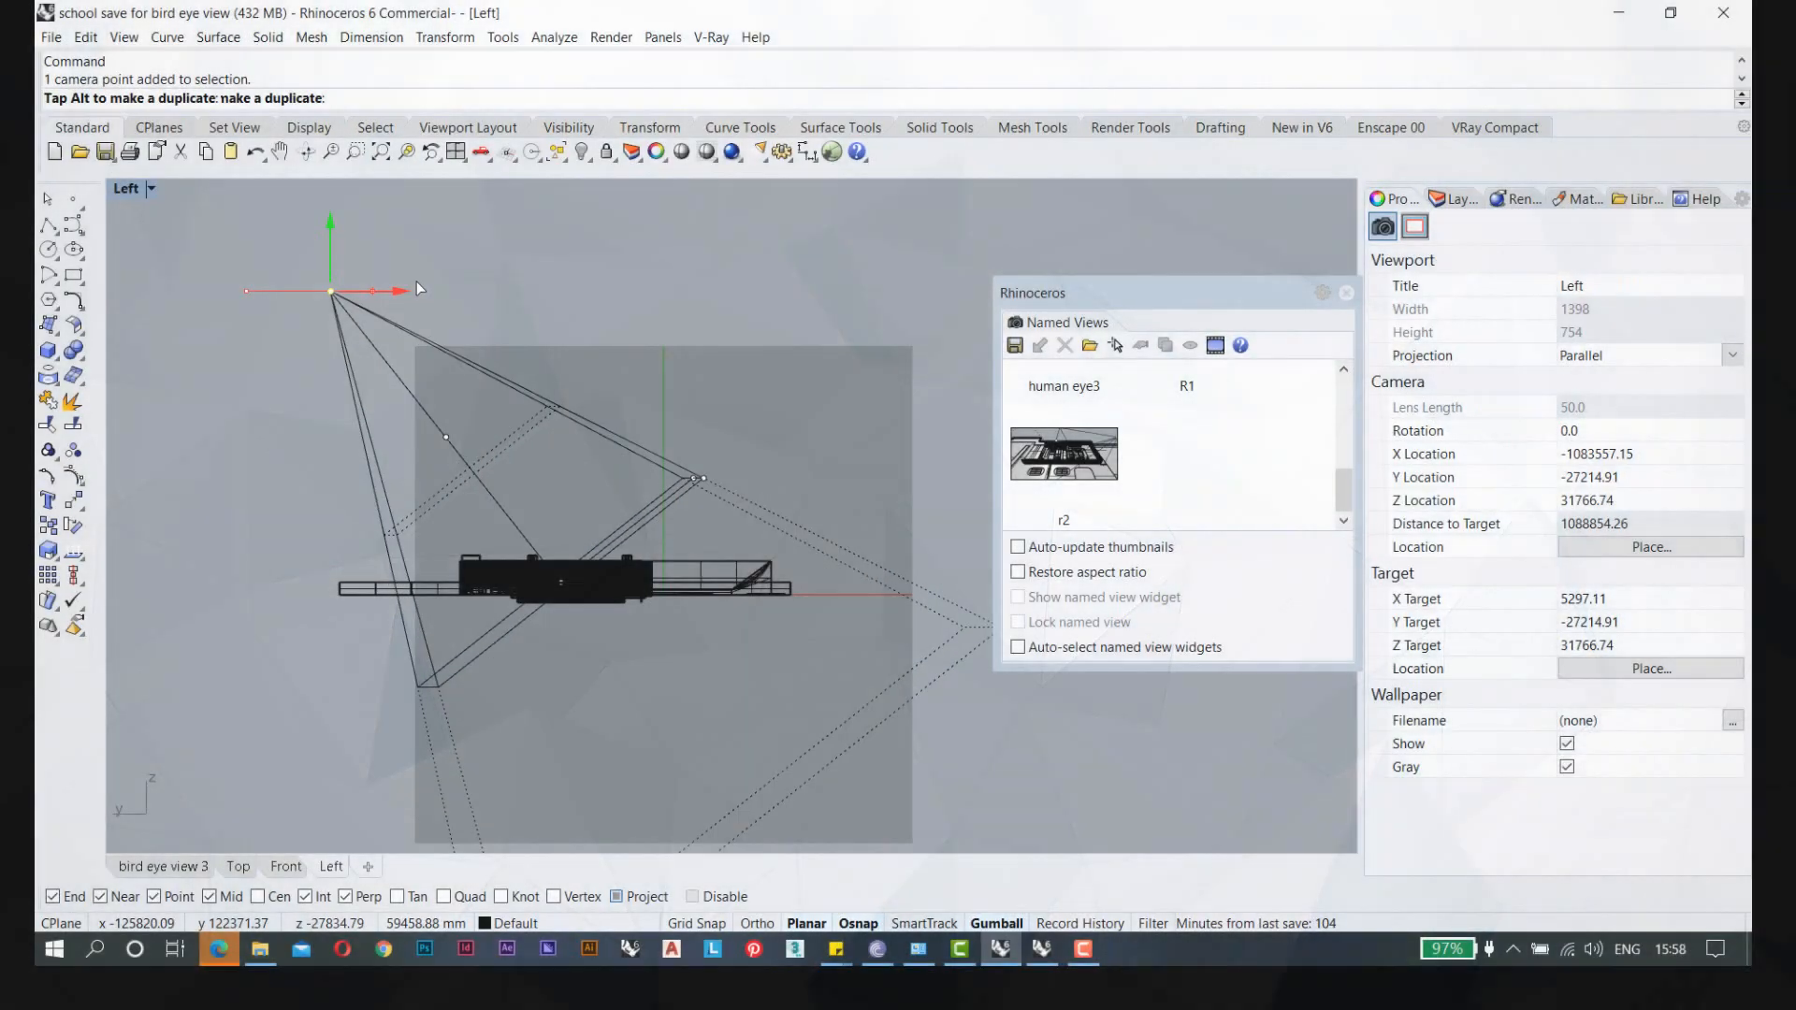
# - In the Left view, move the camera point horizontally towards the building and lower it to near ground level, and return to the four-viewport layout
pyautogui.moveTo(417, 281); pyautogui.dragTo(520, 286)
pyautogui.moveTo(454, 226); pyautogui.dragTo(484, 552)
pyautogui.scroll(7, 481, 585)
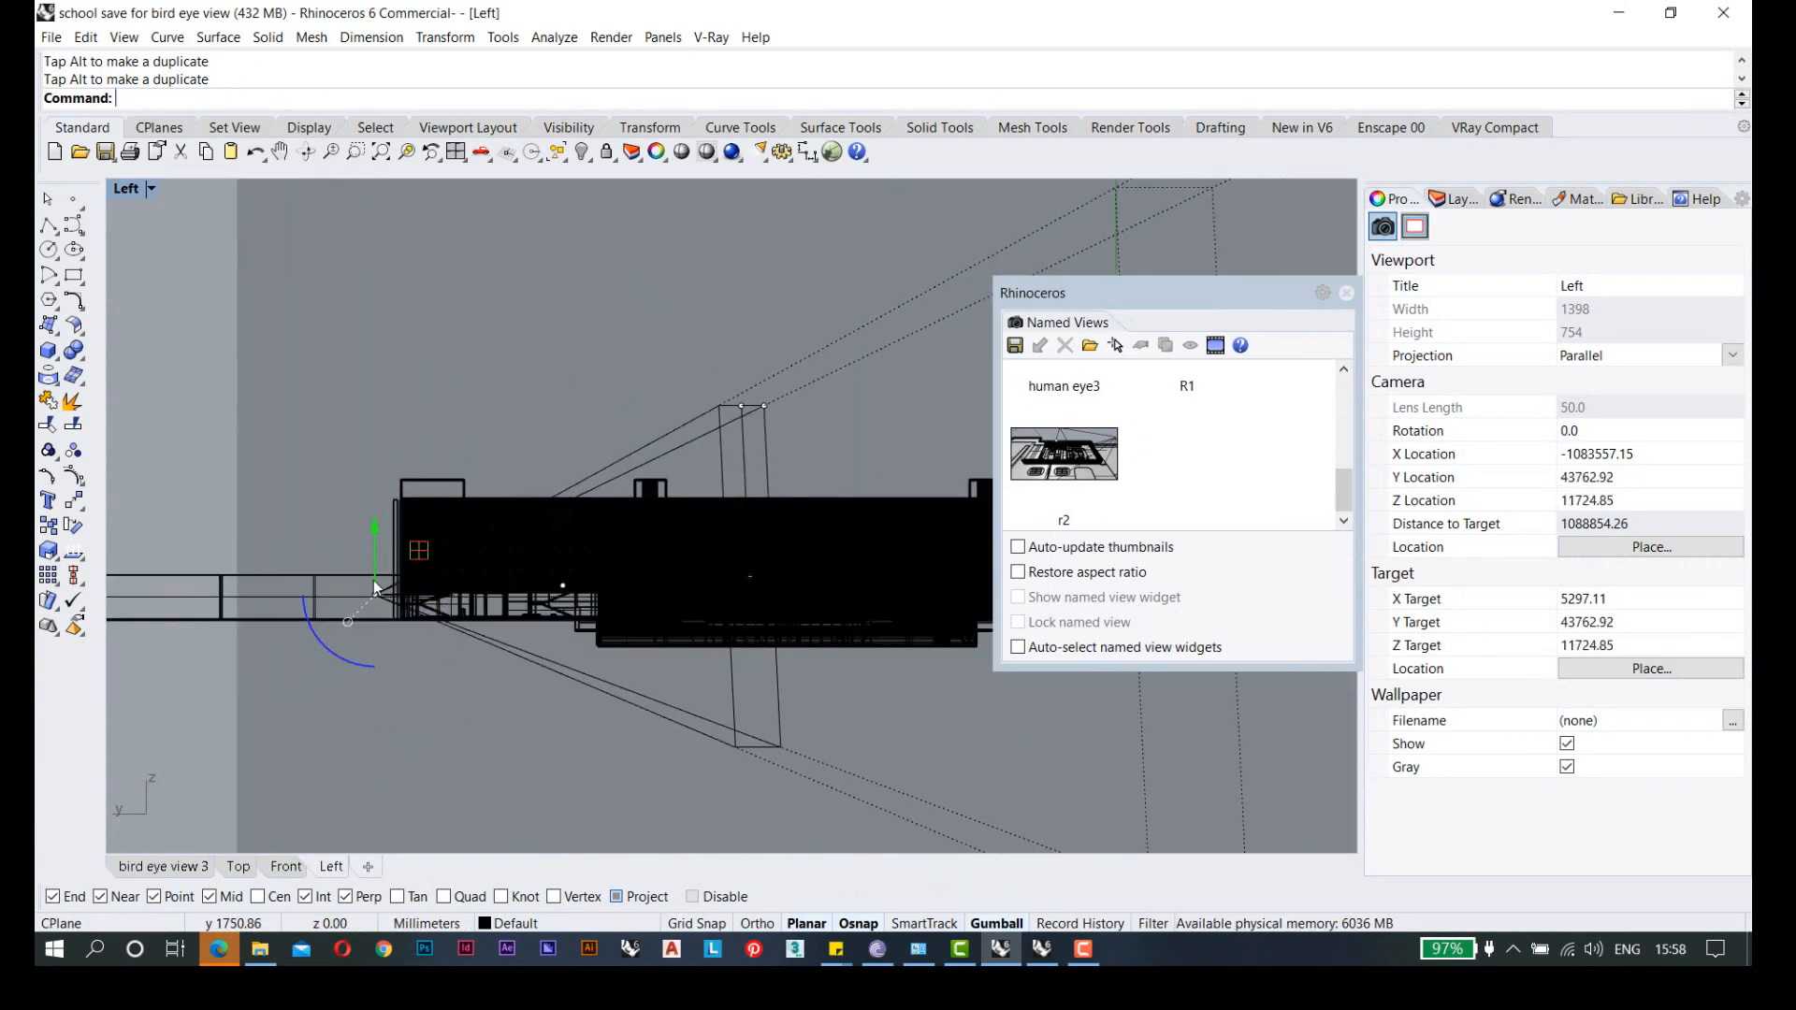
pyautogui.doubleClick(133, 196)
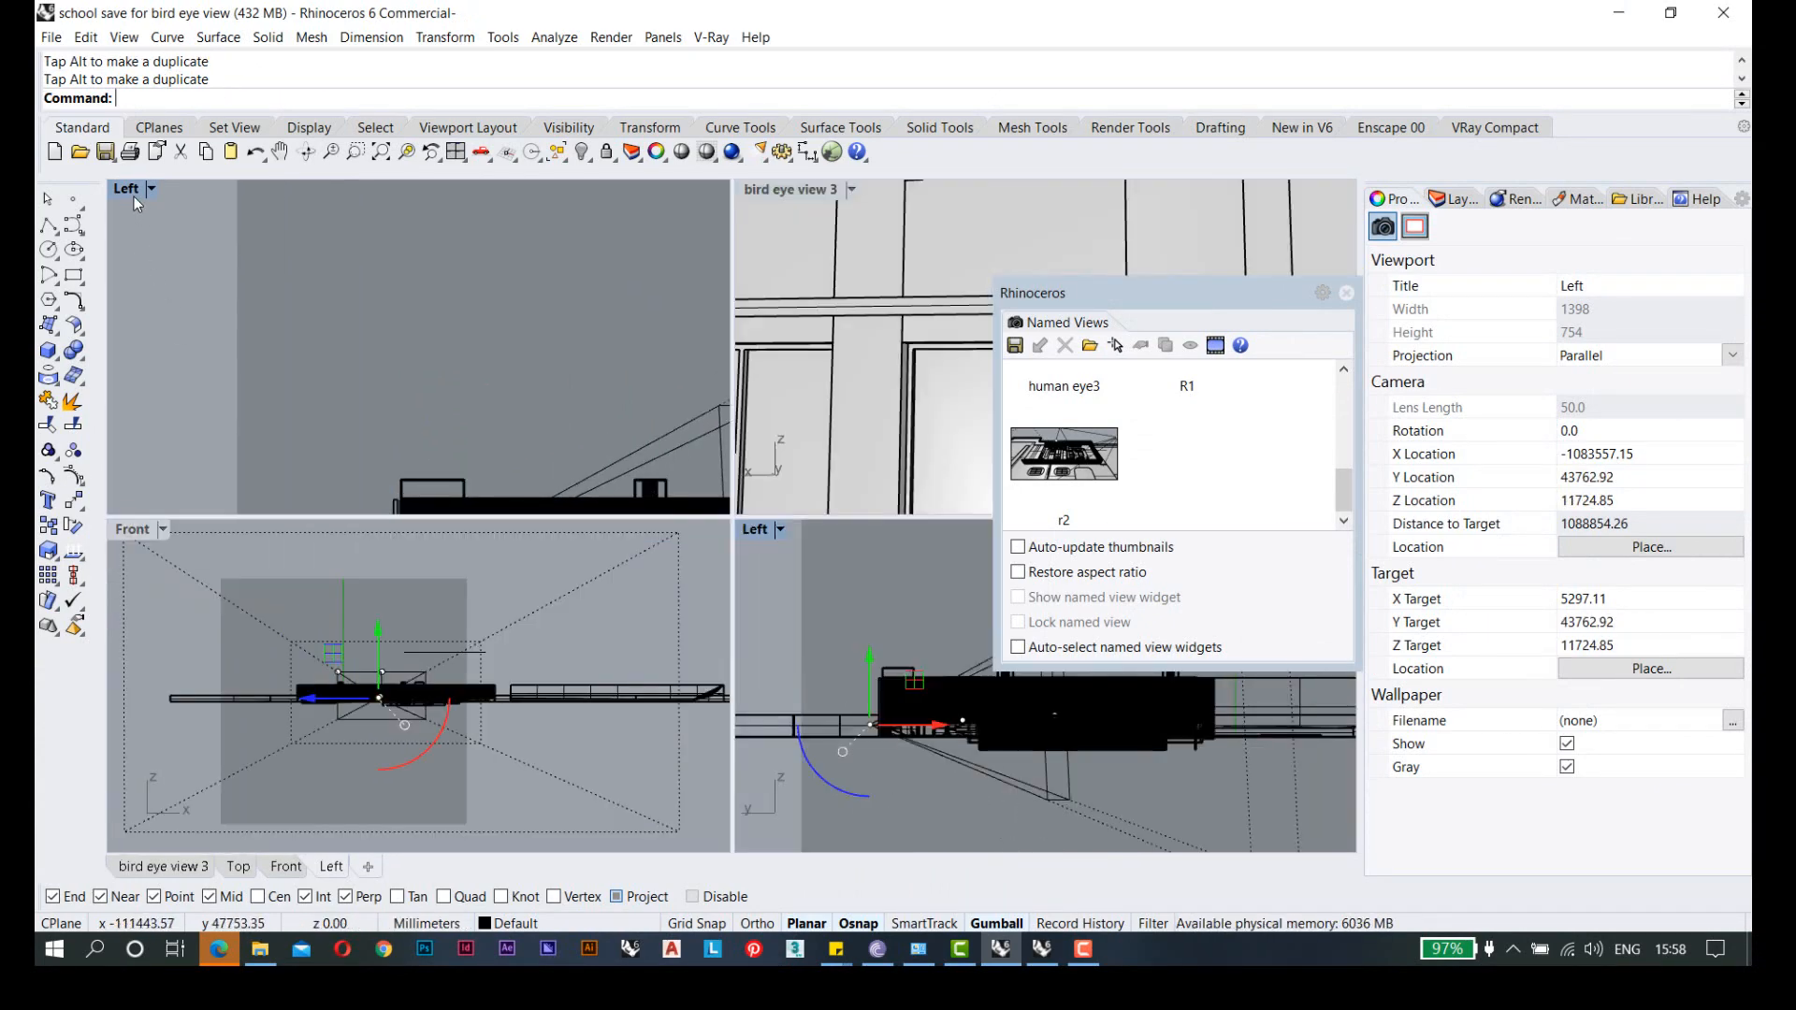
# - In the Top view, move the camera point onto the open ground beside the curved terraces, facing the adjacent building block
pyautogui.doubleClick(133, 196)
pyautogui.scroll(-14, 477, 375)
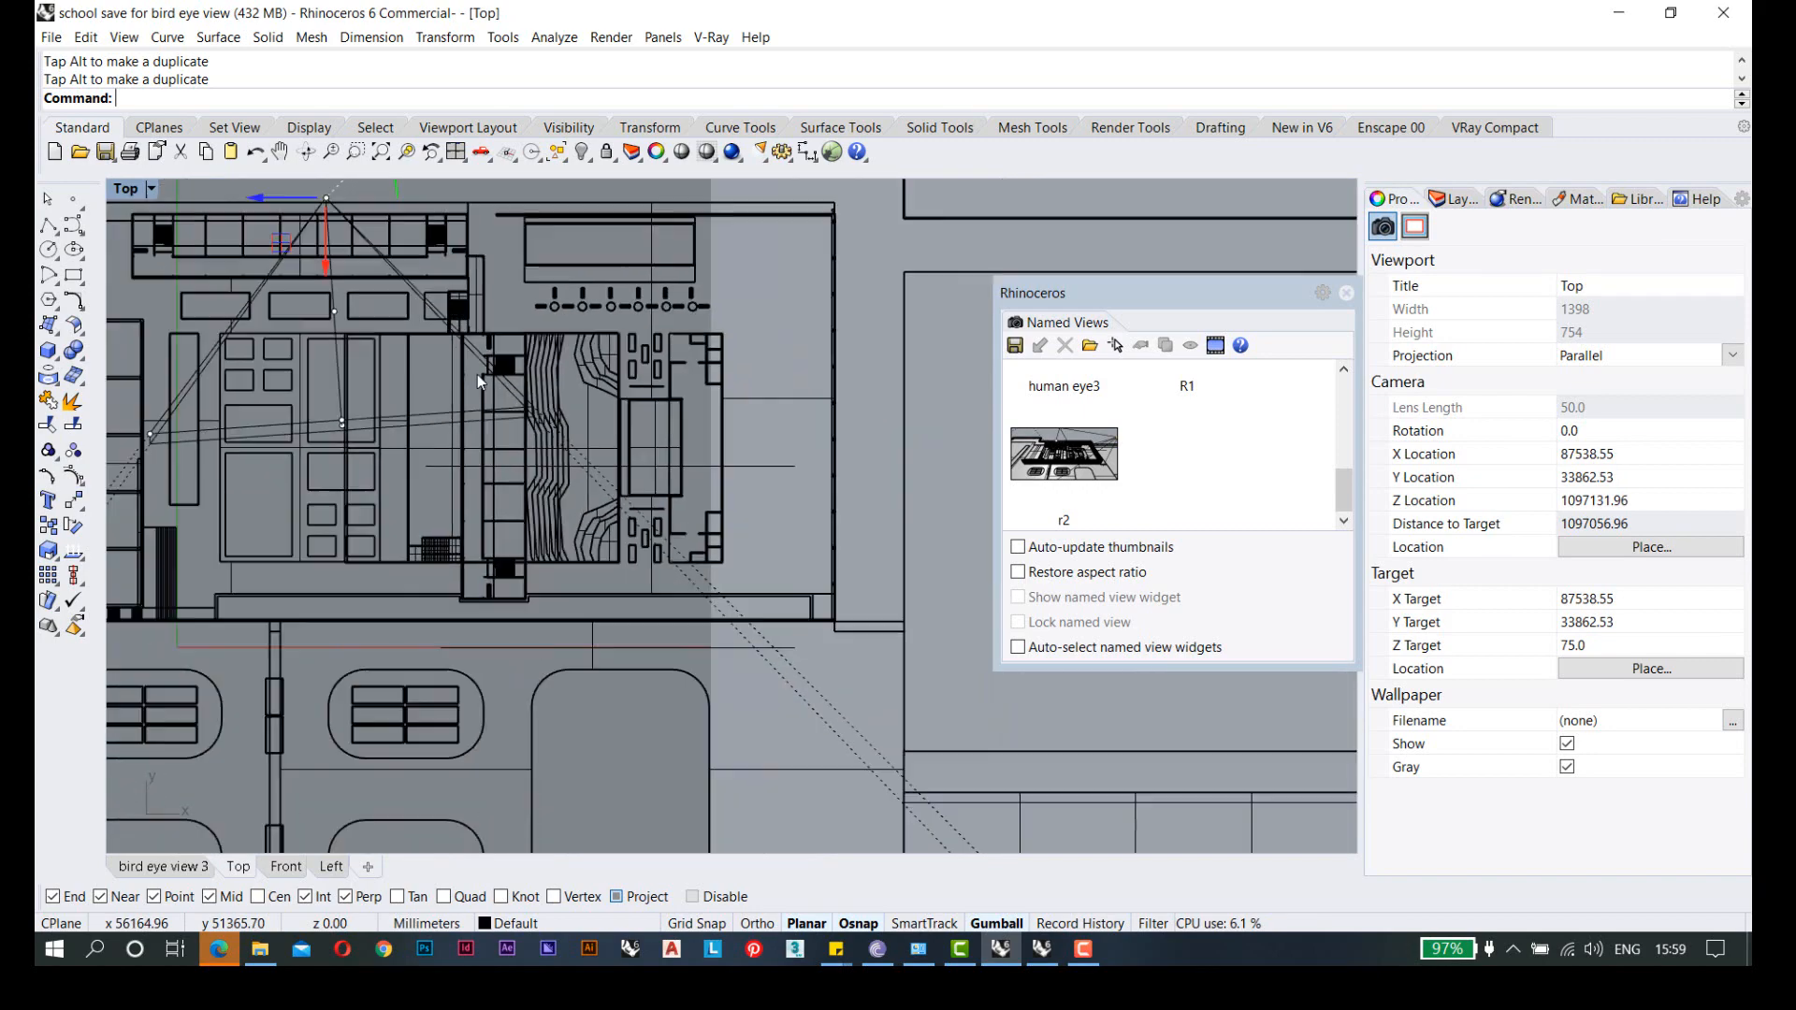
pyautogui.moveTo(438, 455); pyautogui.dragTo(438, 456, button='right')
pyautogui.scroll(7, 395, 442)
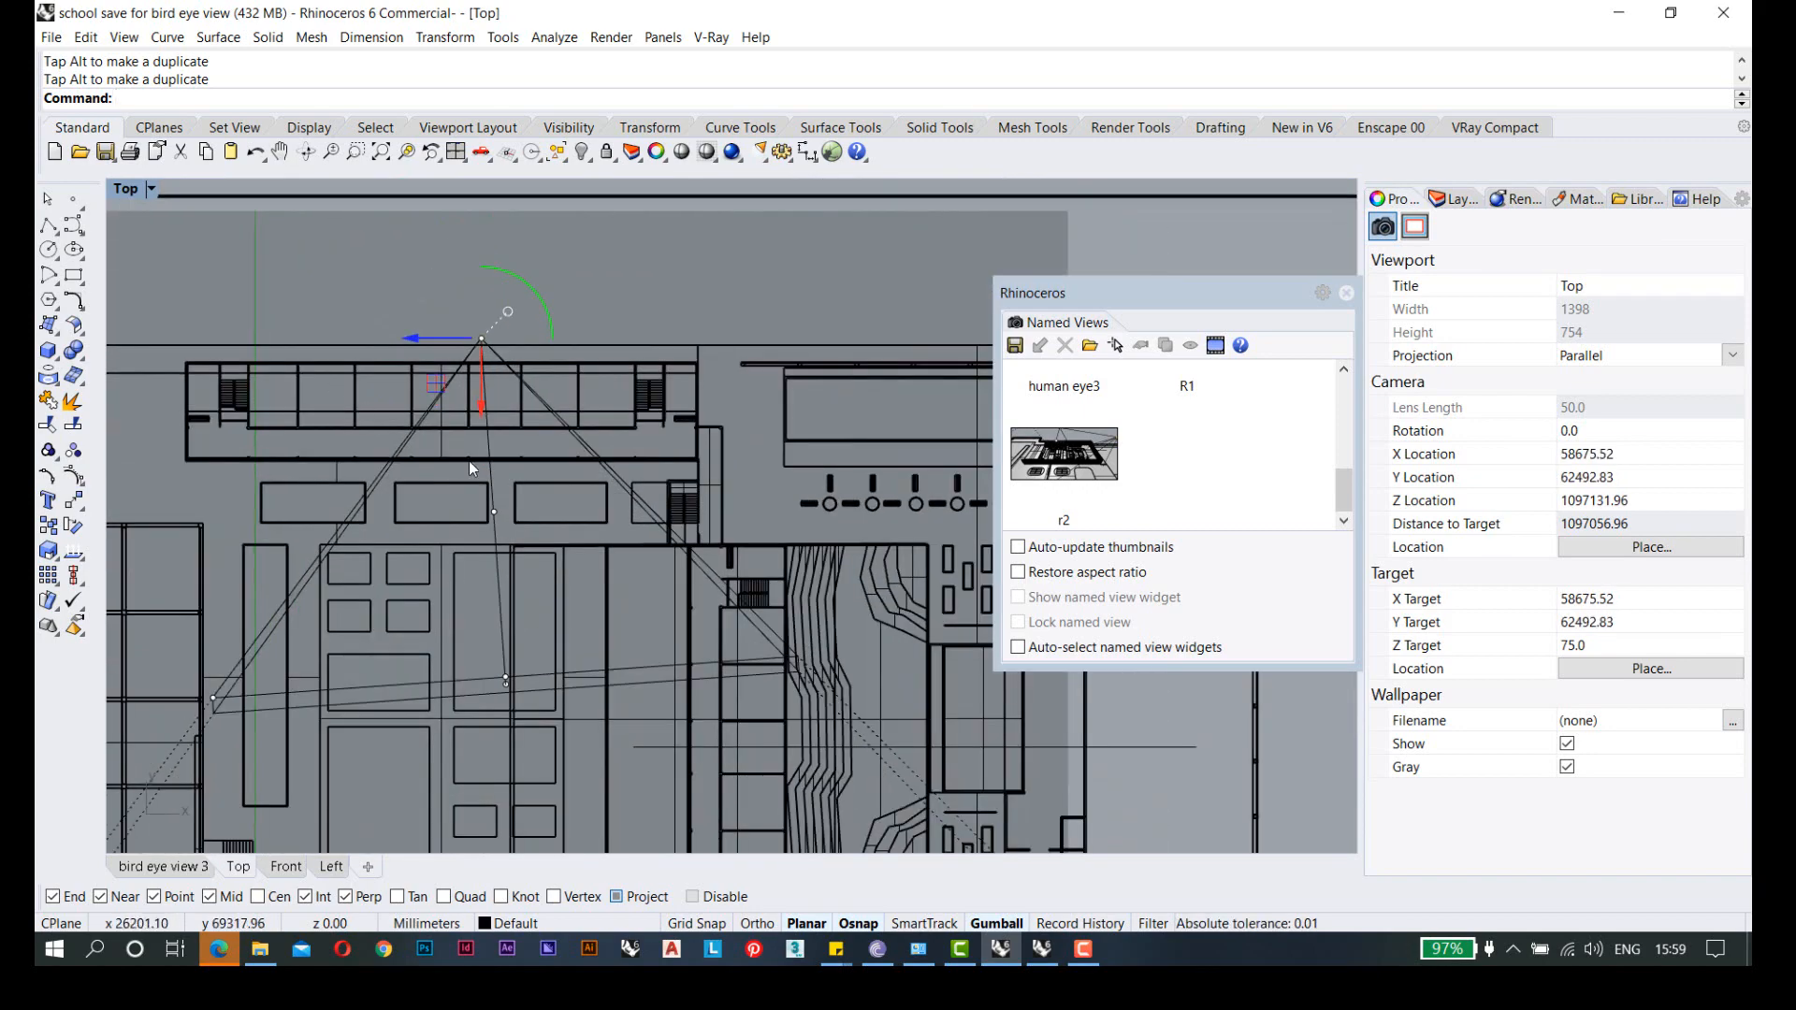
pyautogui.scroll(-4, 412, 330)
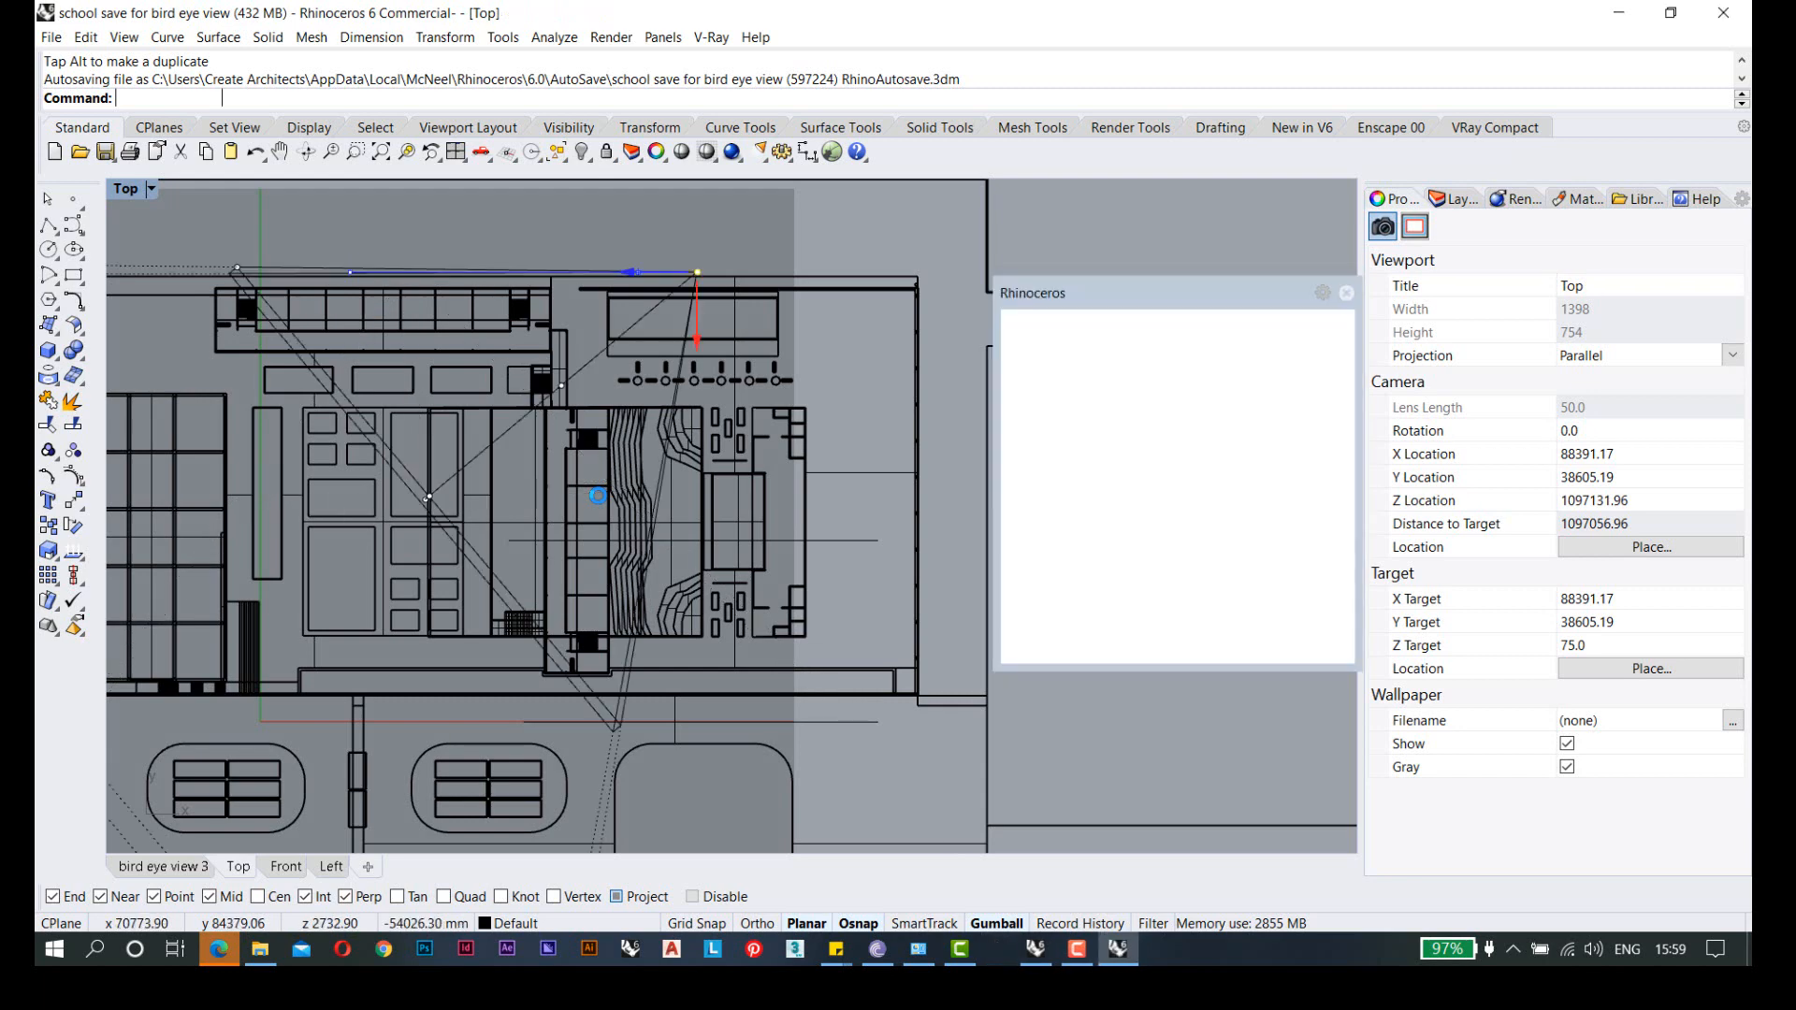
pyautogui.moveTo(694, 348); pyautogui.dragTo(677, 562)
pyautogui.scroll(8, 654, 537)
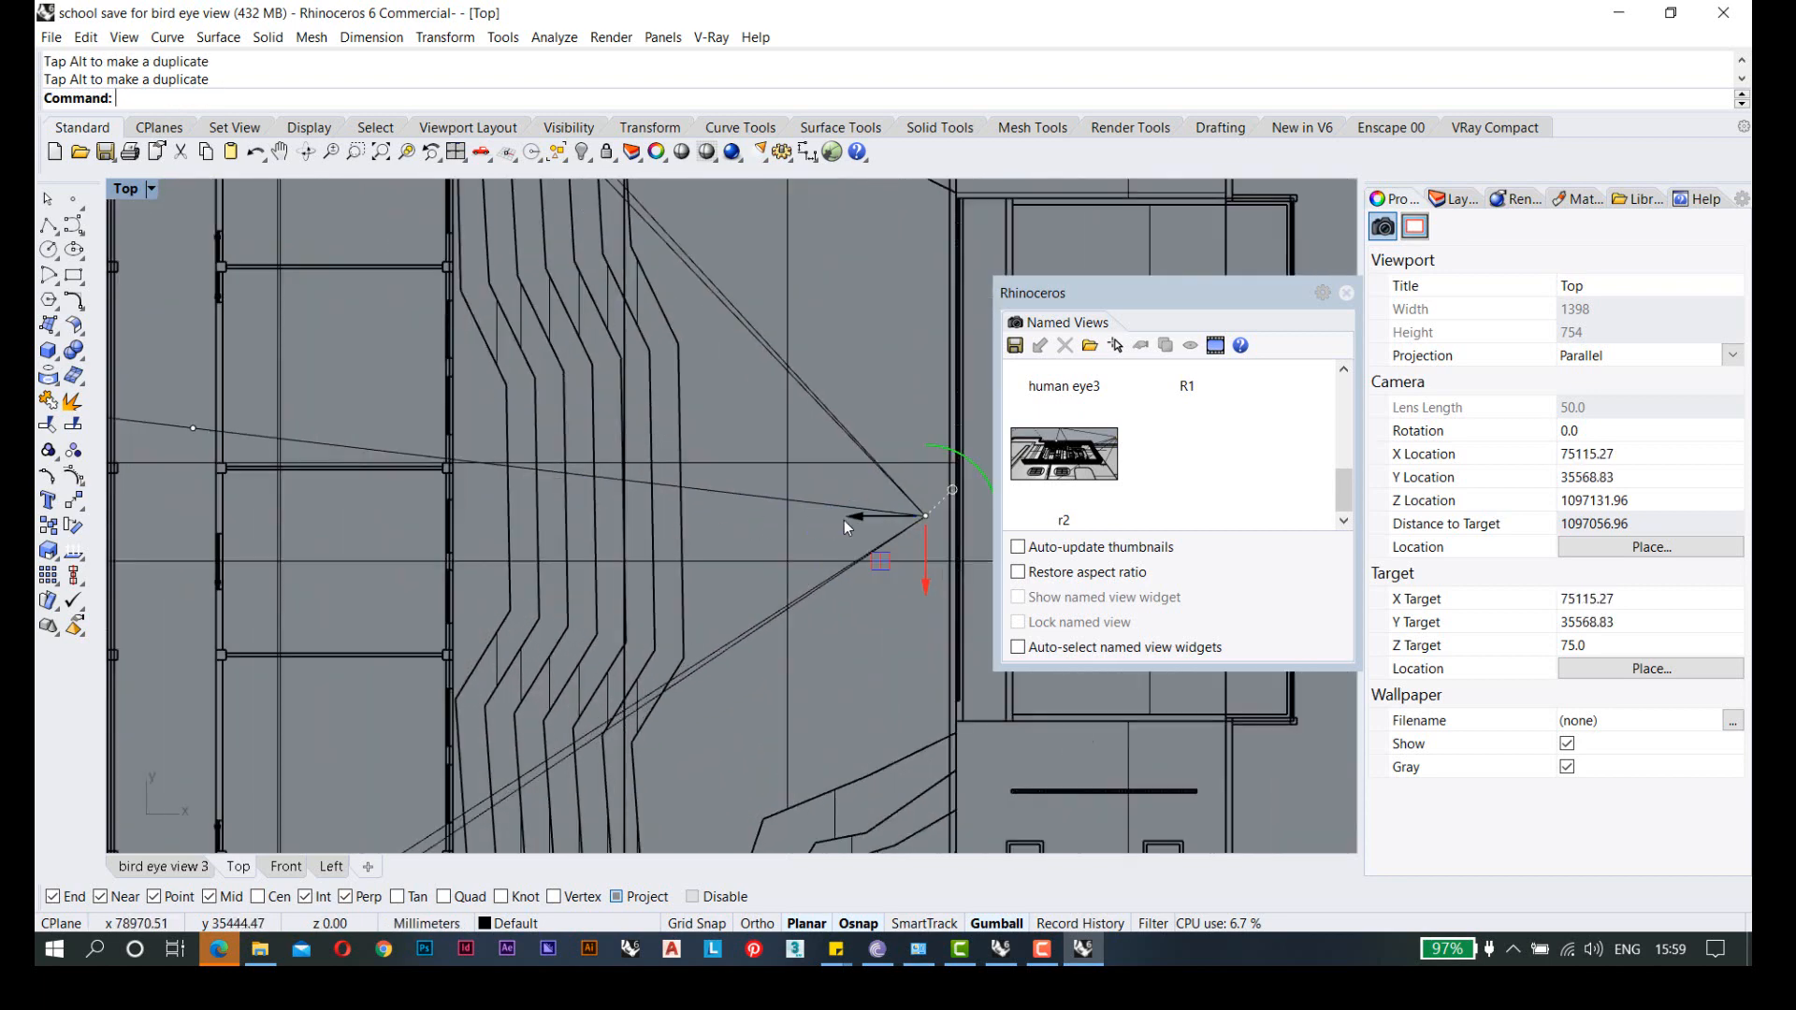
pyautogui.moveTo(844, 526); pyautogui.dragTo(473, 524)
# - In the Front view, shift the camera's target point towards the building block and raise it above the roof, and return to the four-viewport layout
pyautogui.scroll(-14, 642, 430)
pyautogui.moveTo(613, 442); pyautogui.dragTo(452, 441, button='right')
pyautogui.scroll(4, 452, 442)
pyautogui.moveTo(391, 457); pyautogui.dragTo(465, 468)
pyautogui.scroll(10, 321, 450)
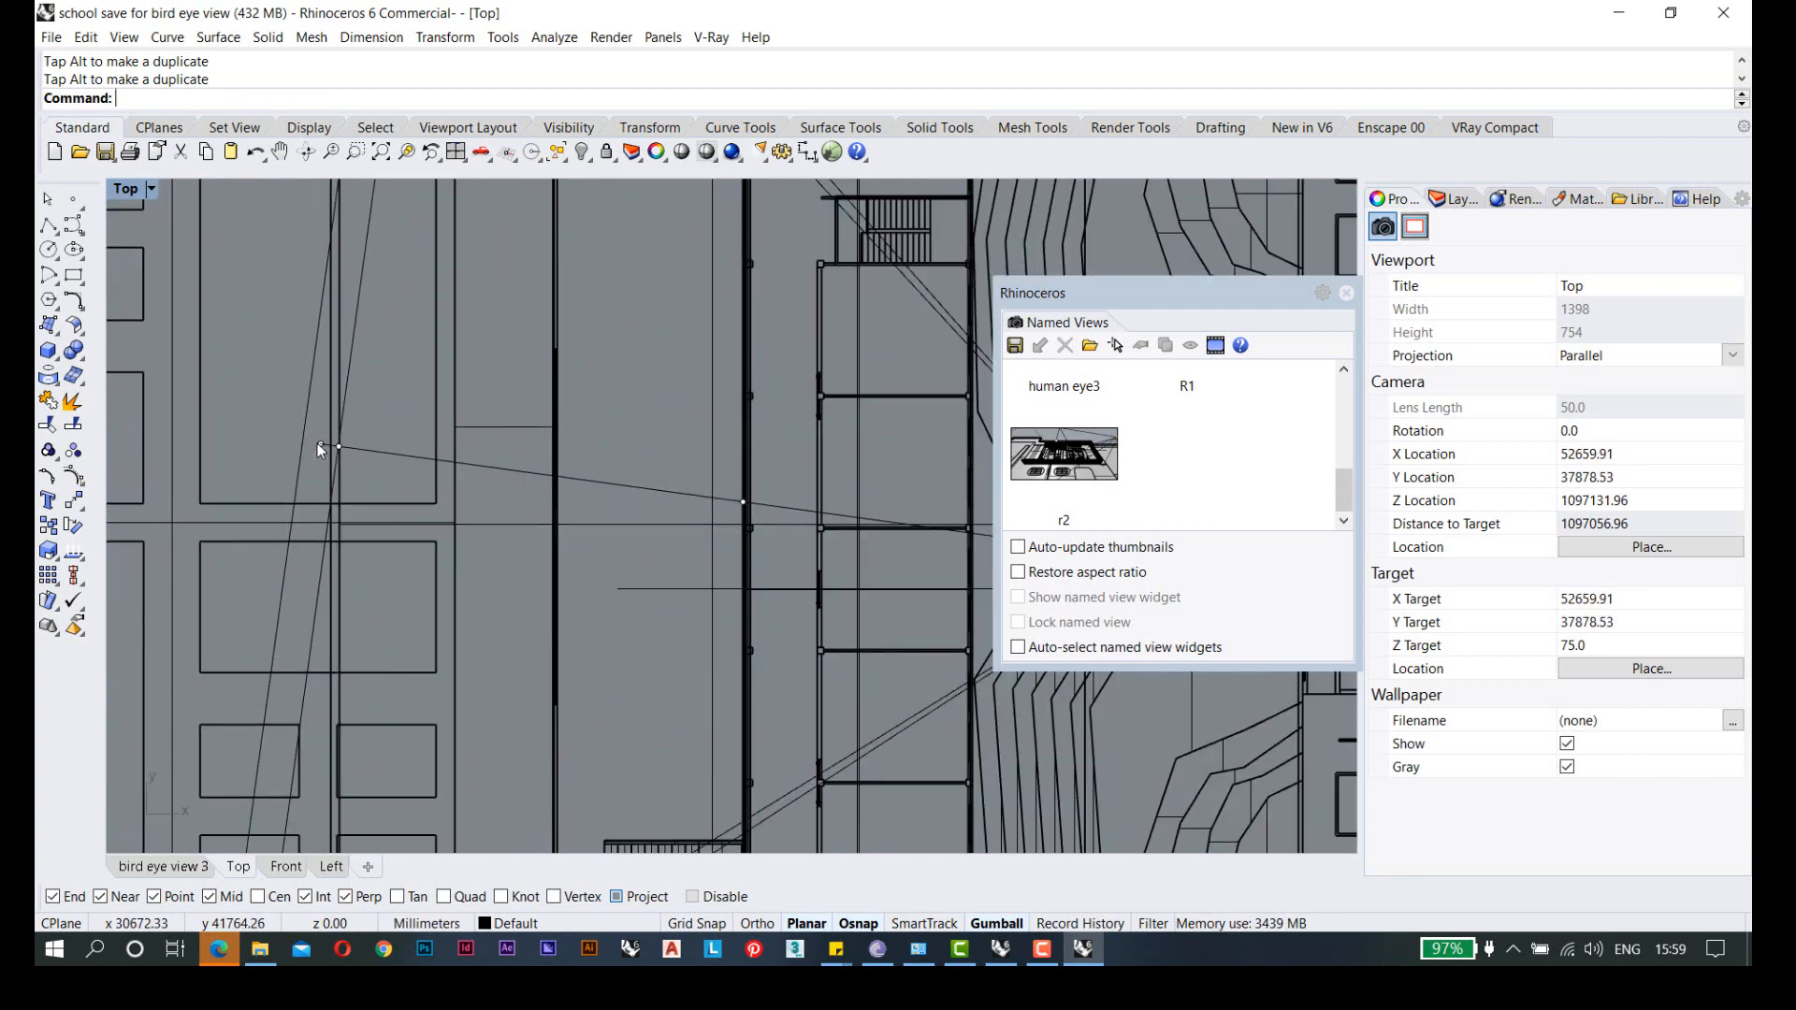
pyautogui.doubleClick(122, 190)
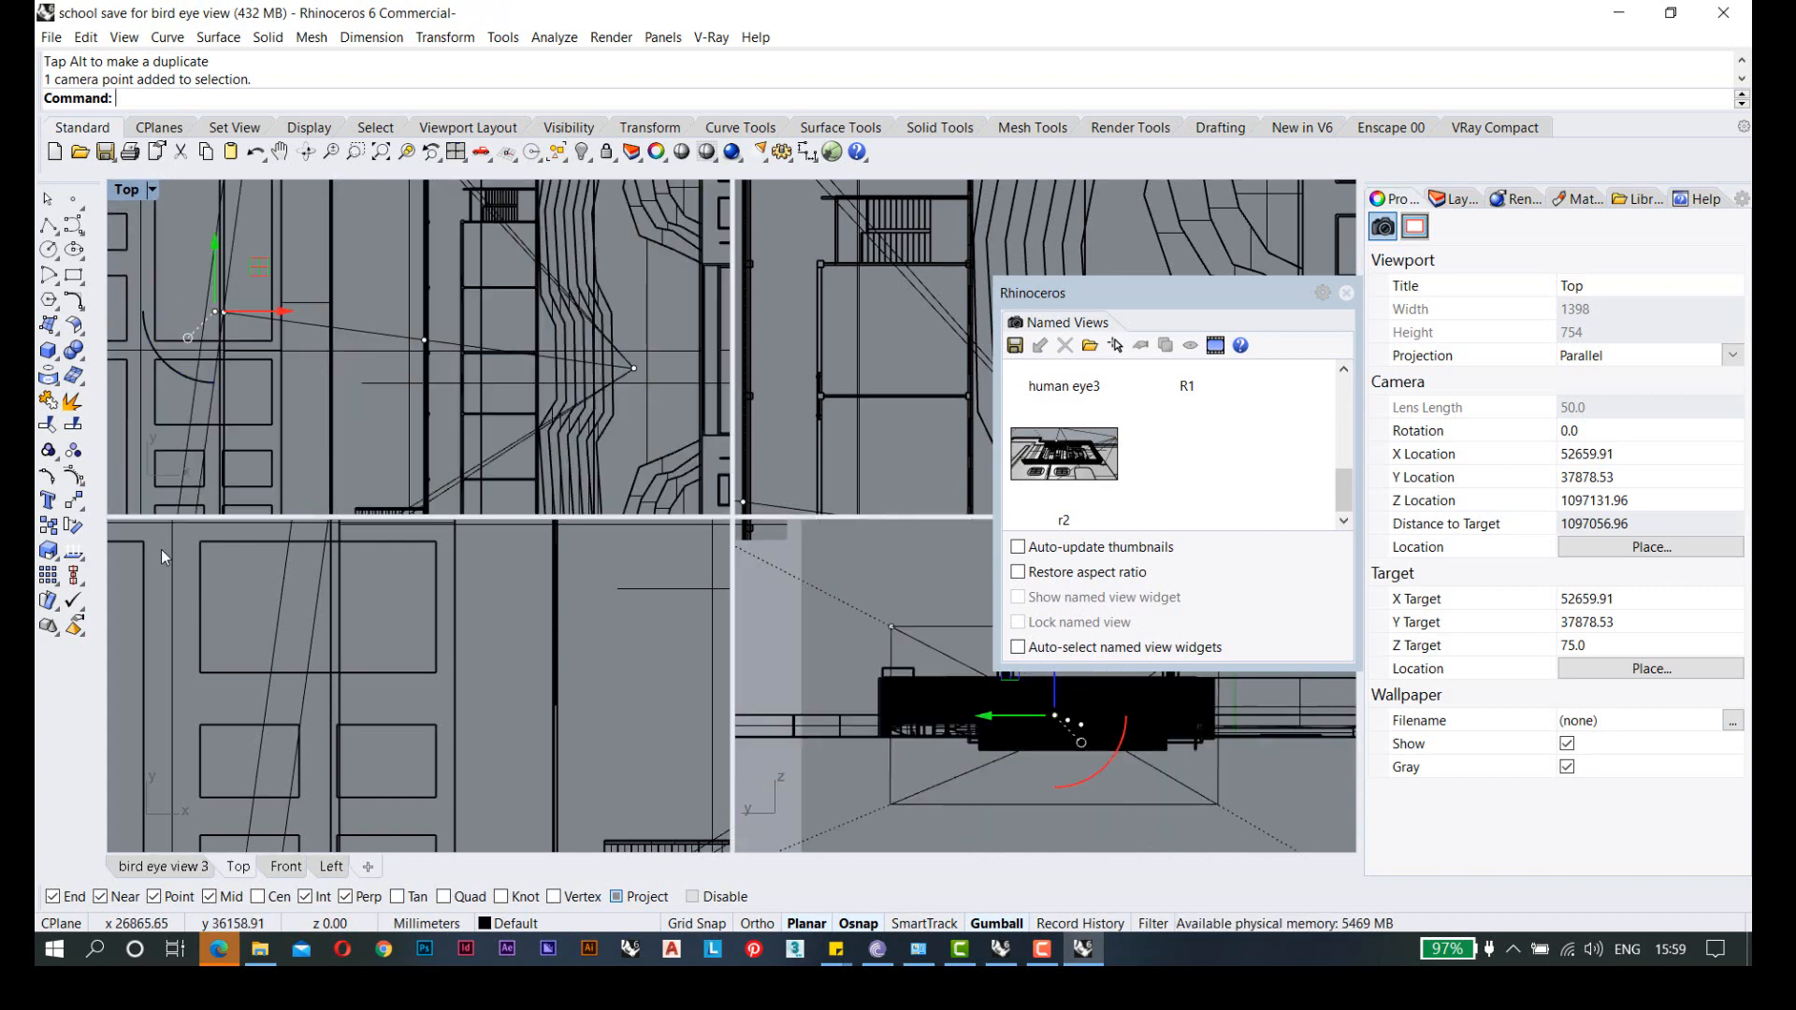
pyautogui.doubleClick(124, 531)
pyautogui.scroll(5, 772, 490)
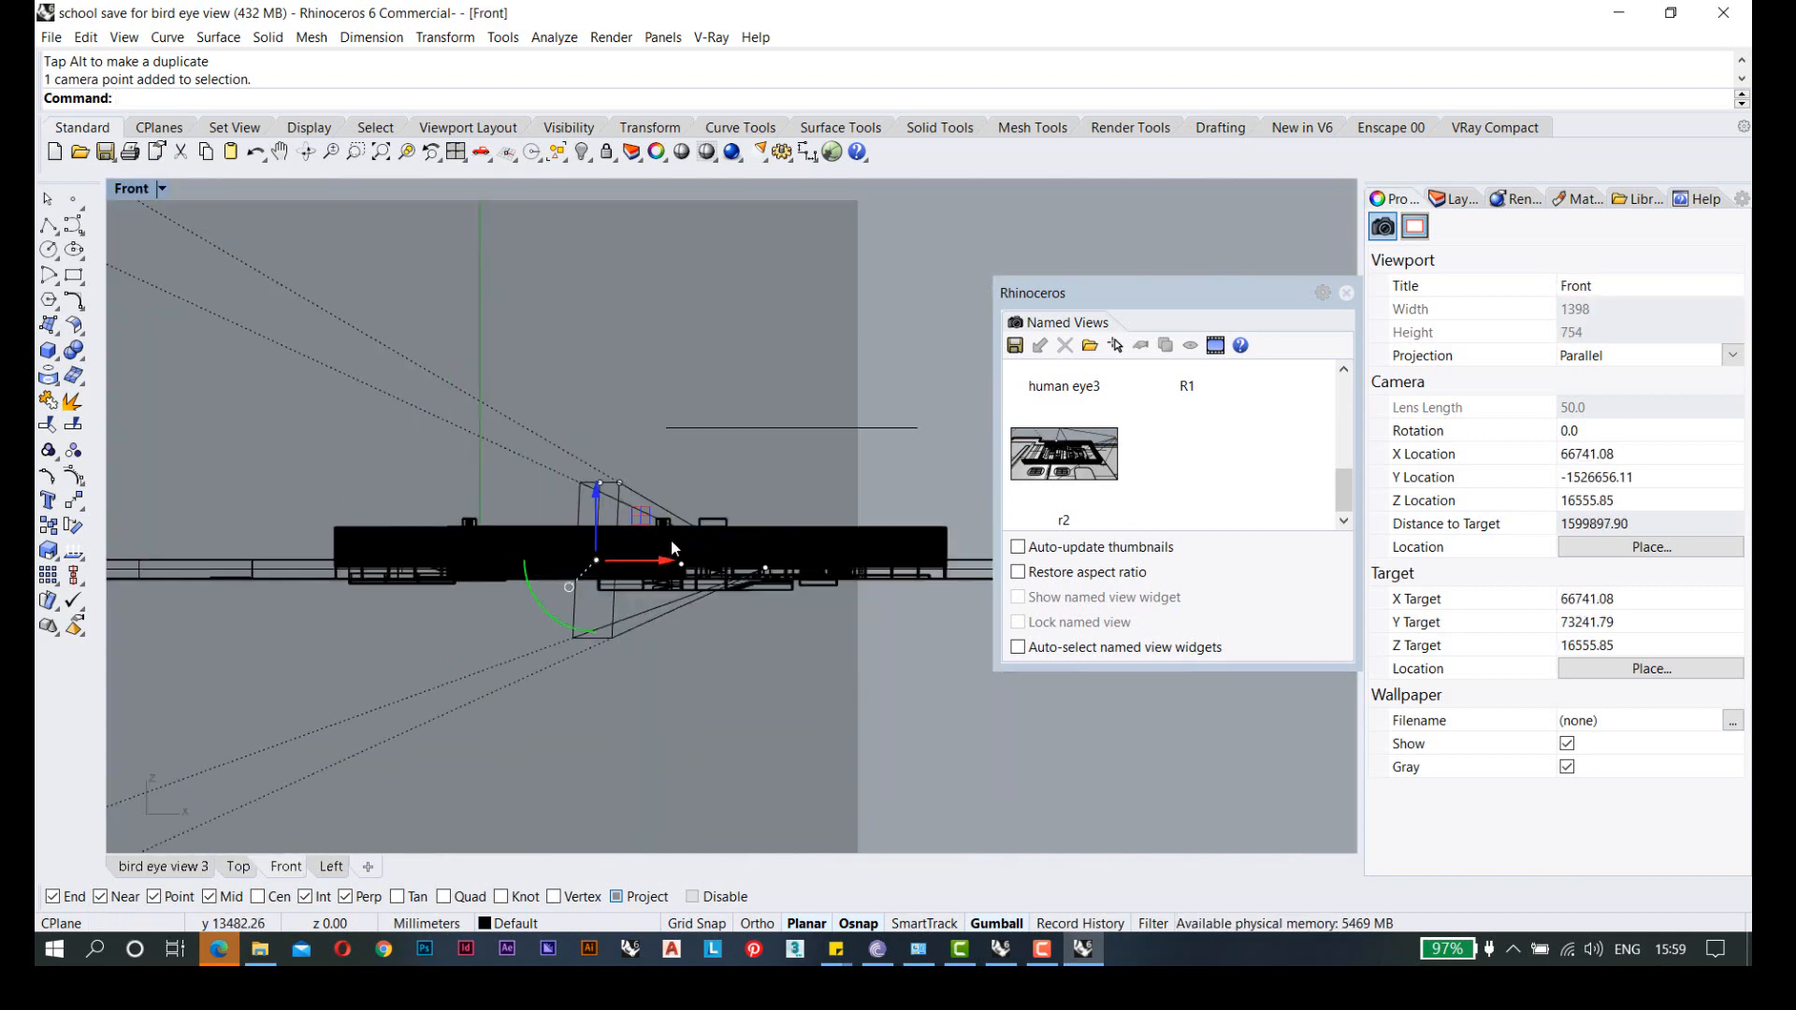
pyautogui.moveTo(638, 559); pyautogui.dragTo(396, 604, button='right')
pyautogui.moveTo(397, 604); pyautogui.dragTo(553, 290)
pyautogui.doubleClick(131, 189)
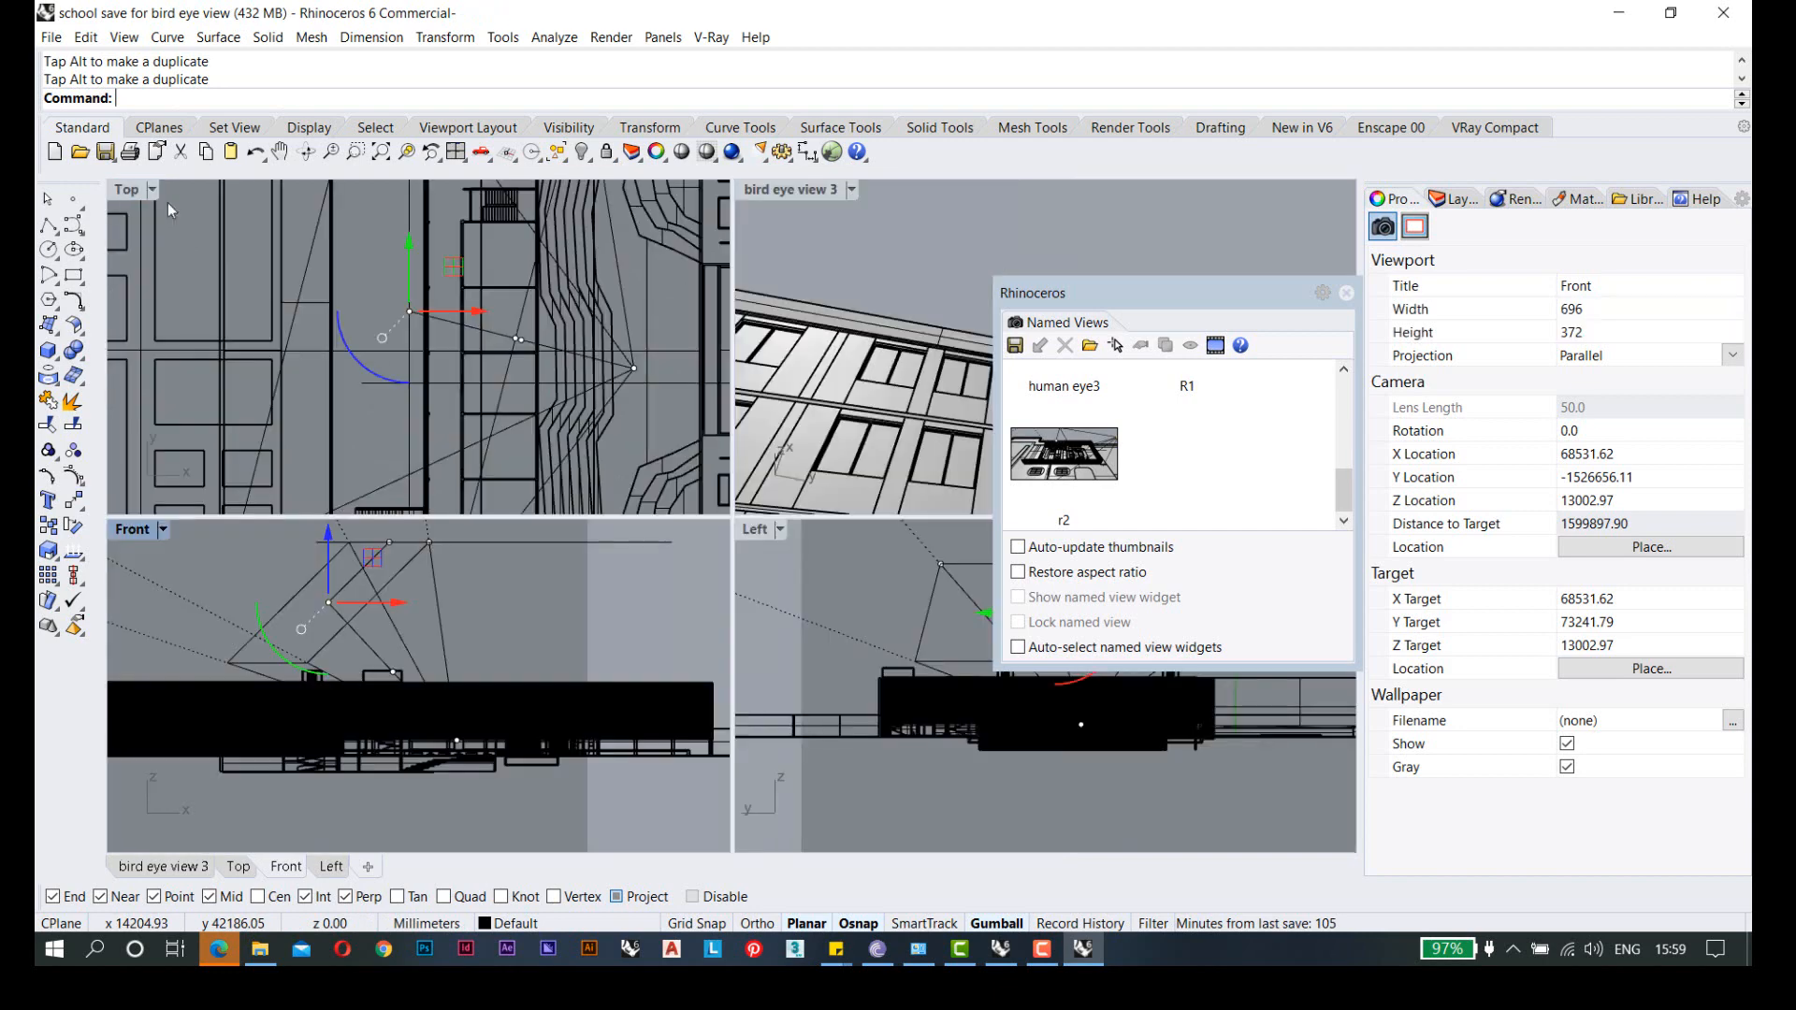
# - In the Top view, draw a straight horizontal reference polyline from the camera point across the building block
pyautogui.scroll(-2, 361, 326)
pyautogui.moveTo(365, 326); pyautogui.dragTo(289, 365, button='right')
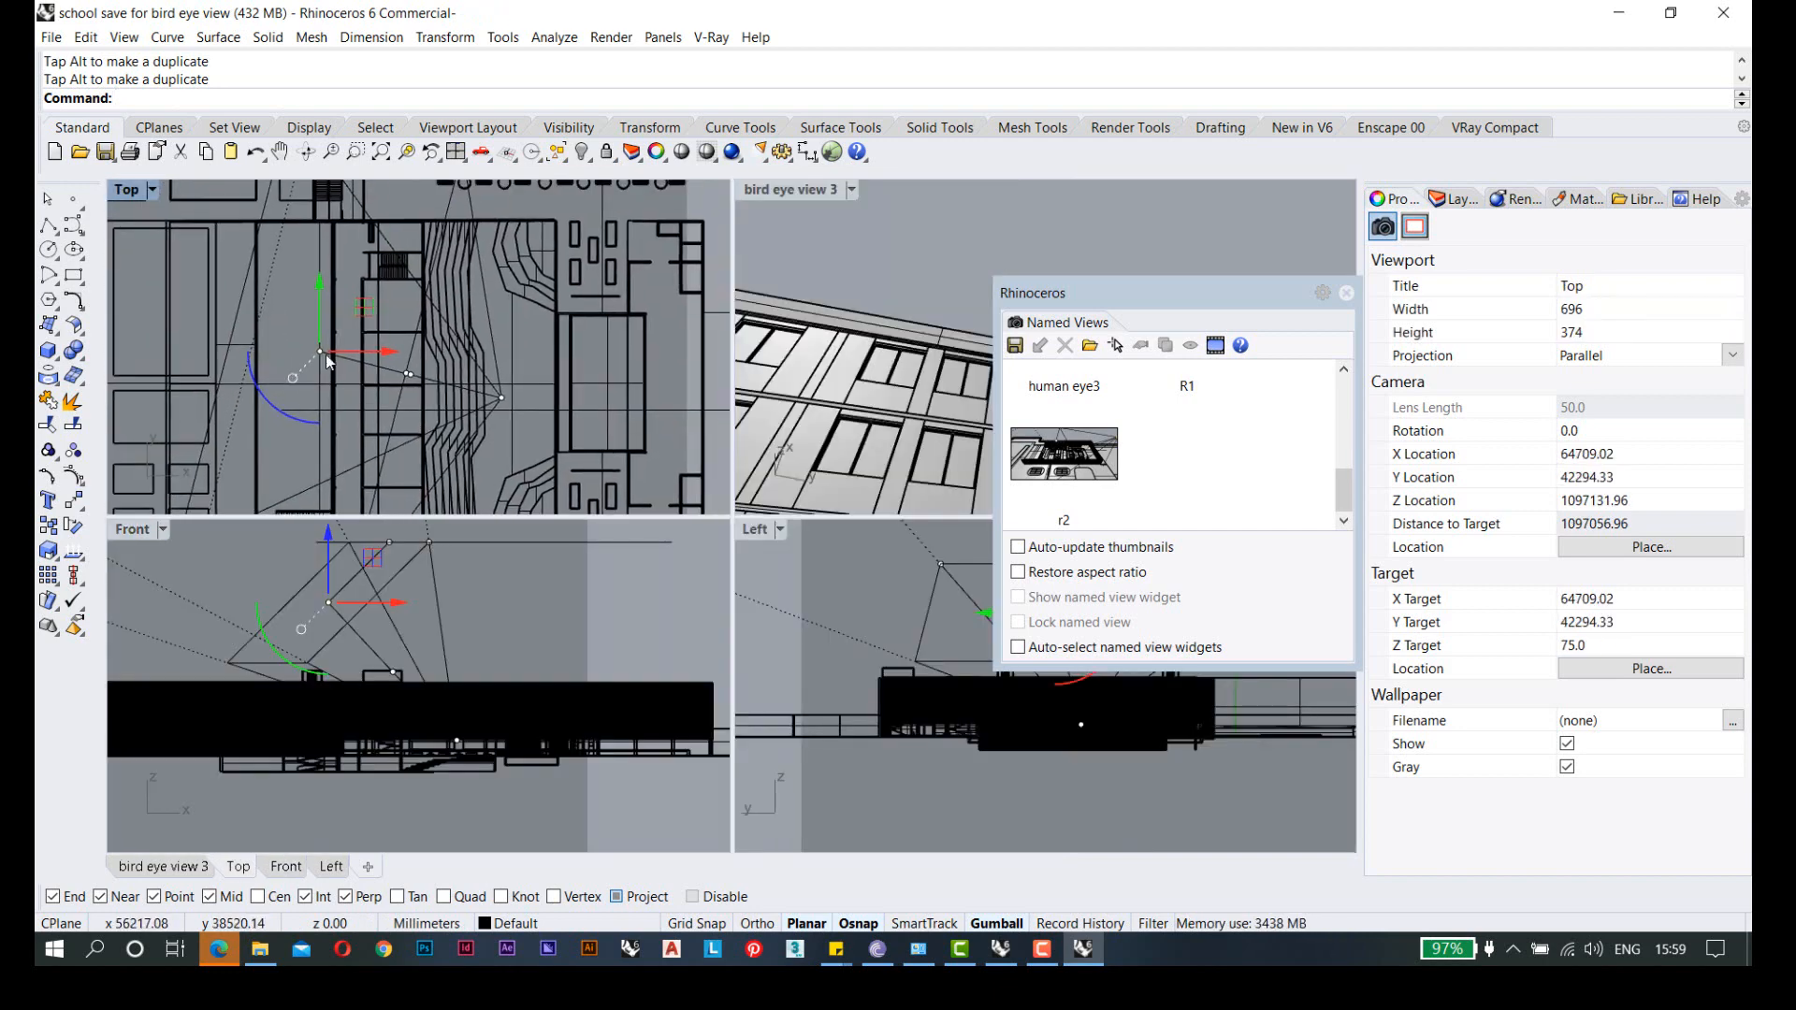
pyautogui.doubleClick(127, 200)
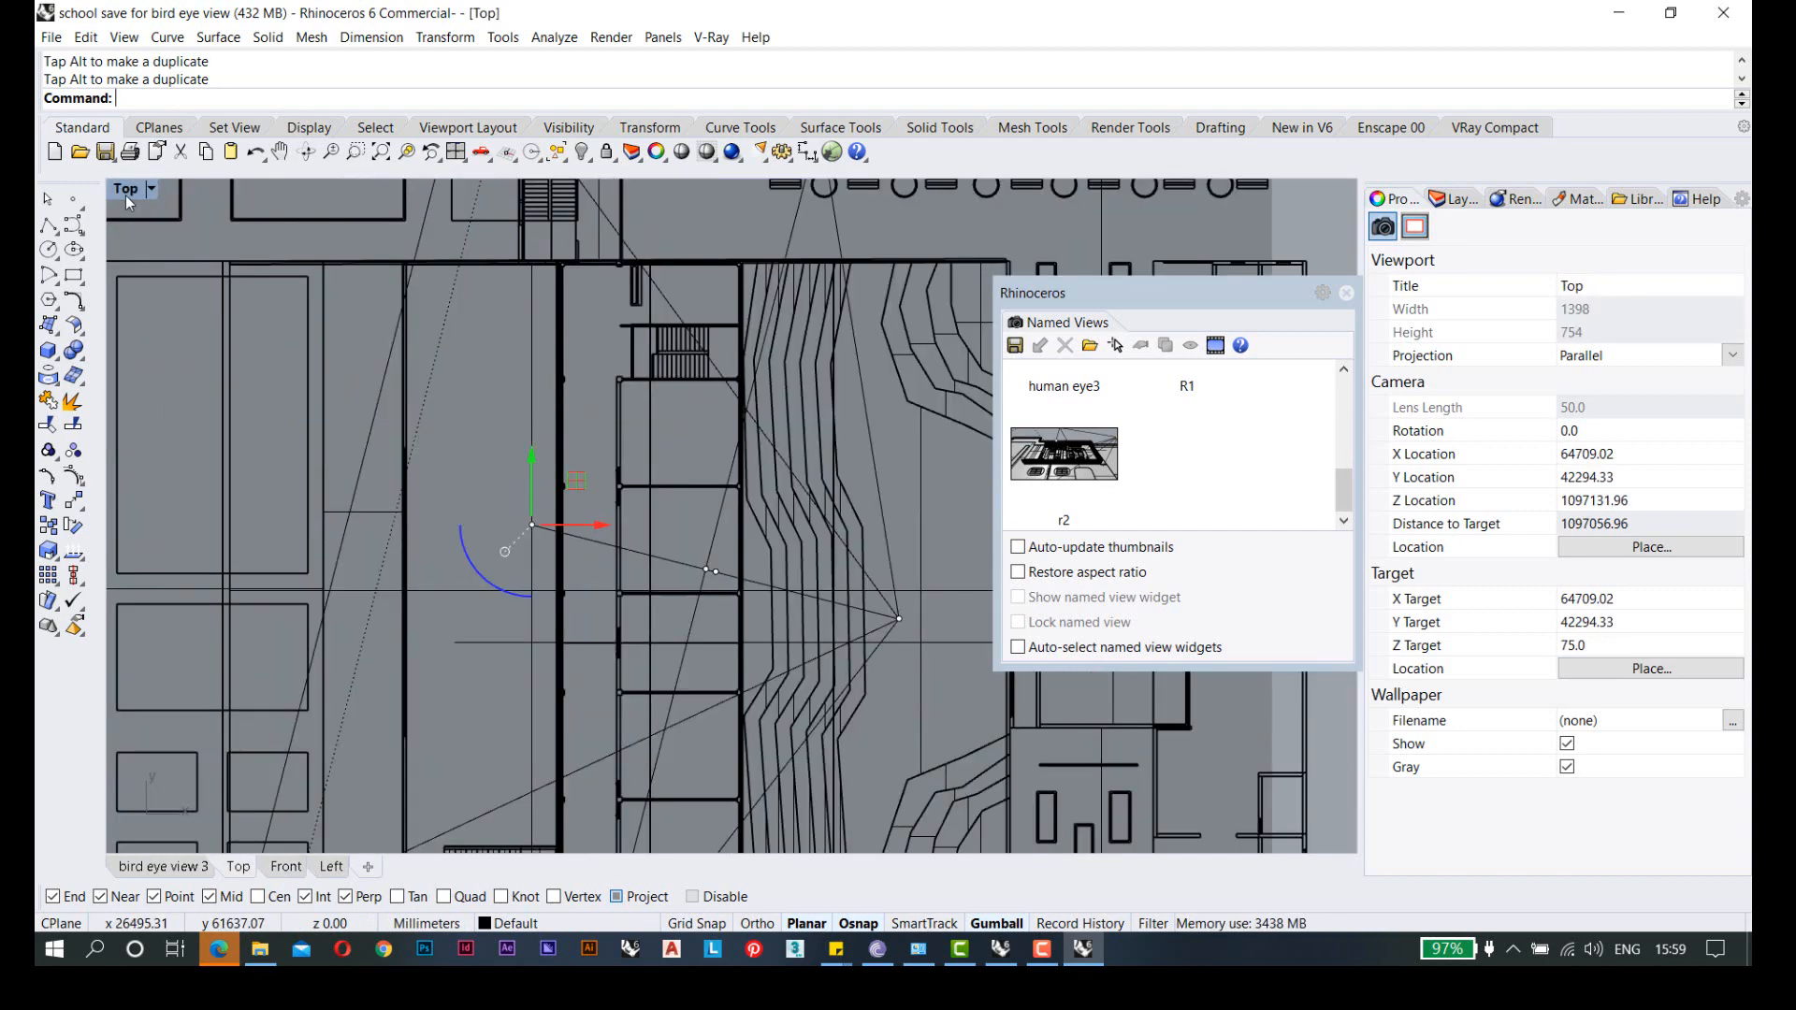
pyautogui.click(48, 225)
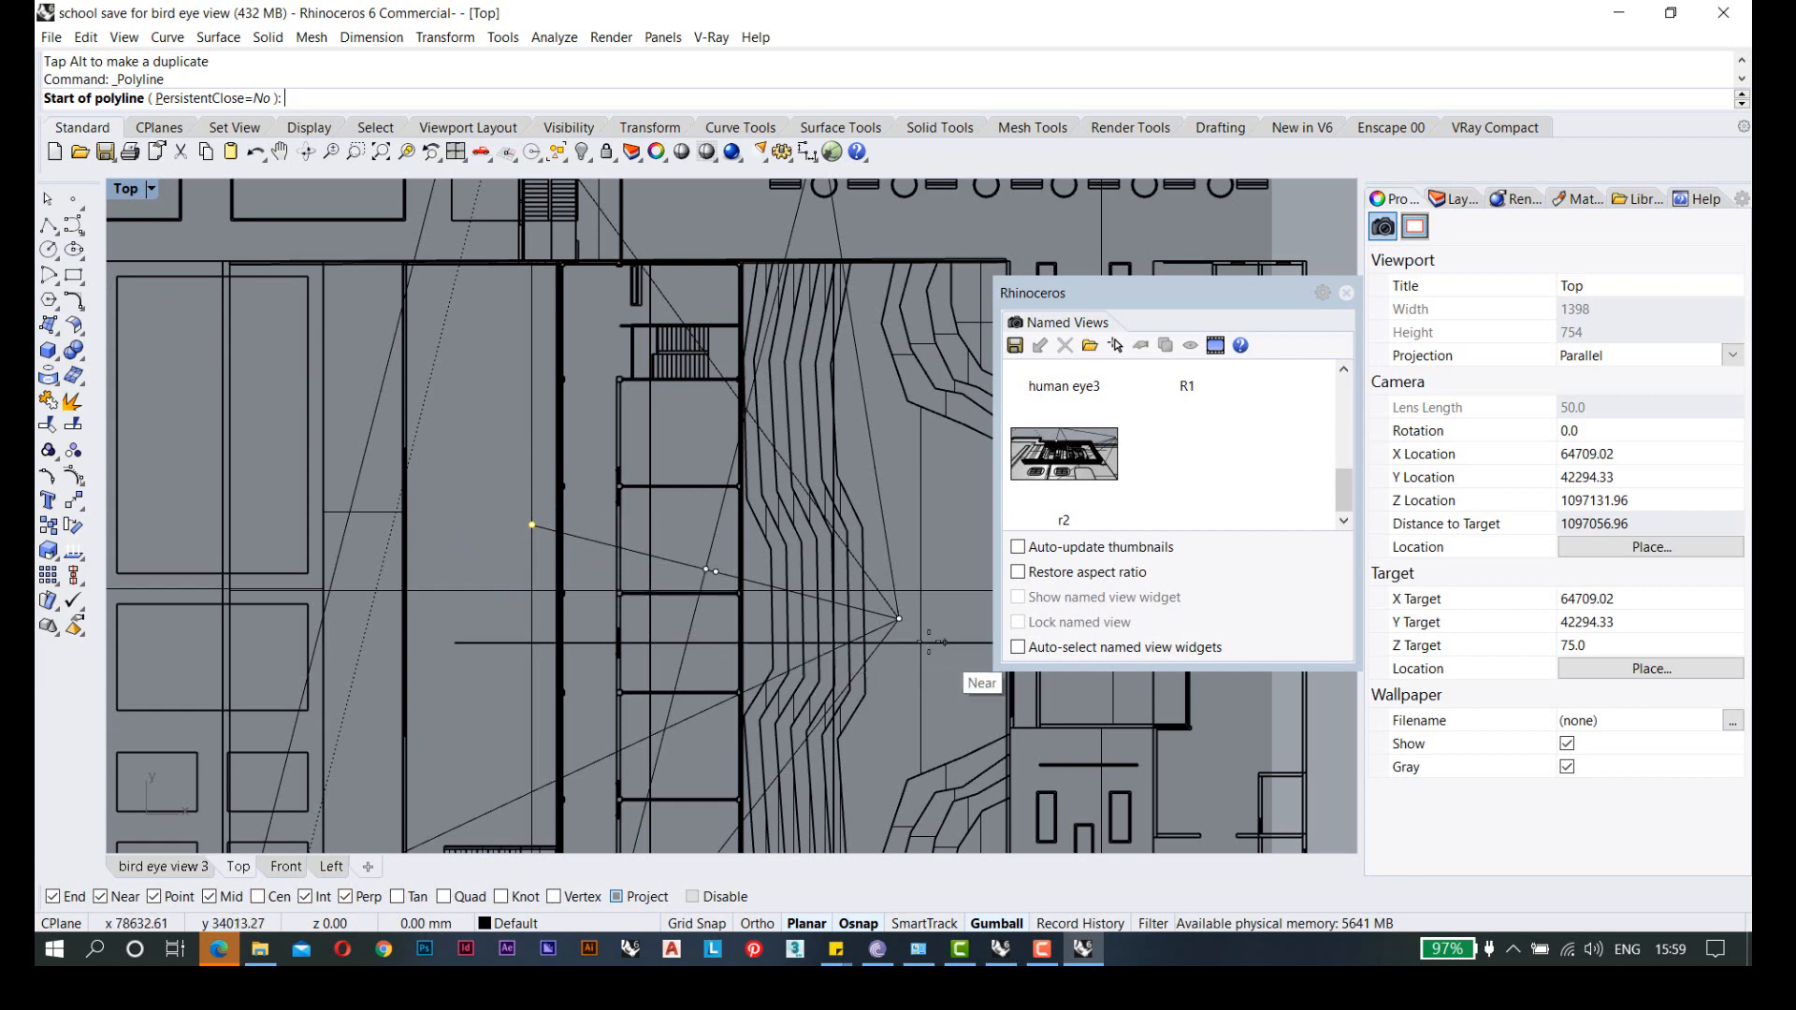
pyautogui.click(898, 618)
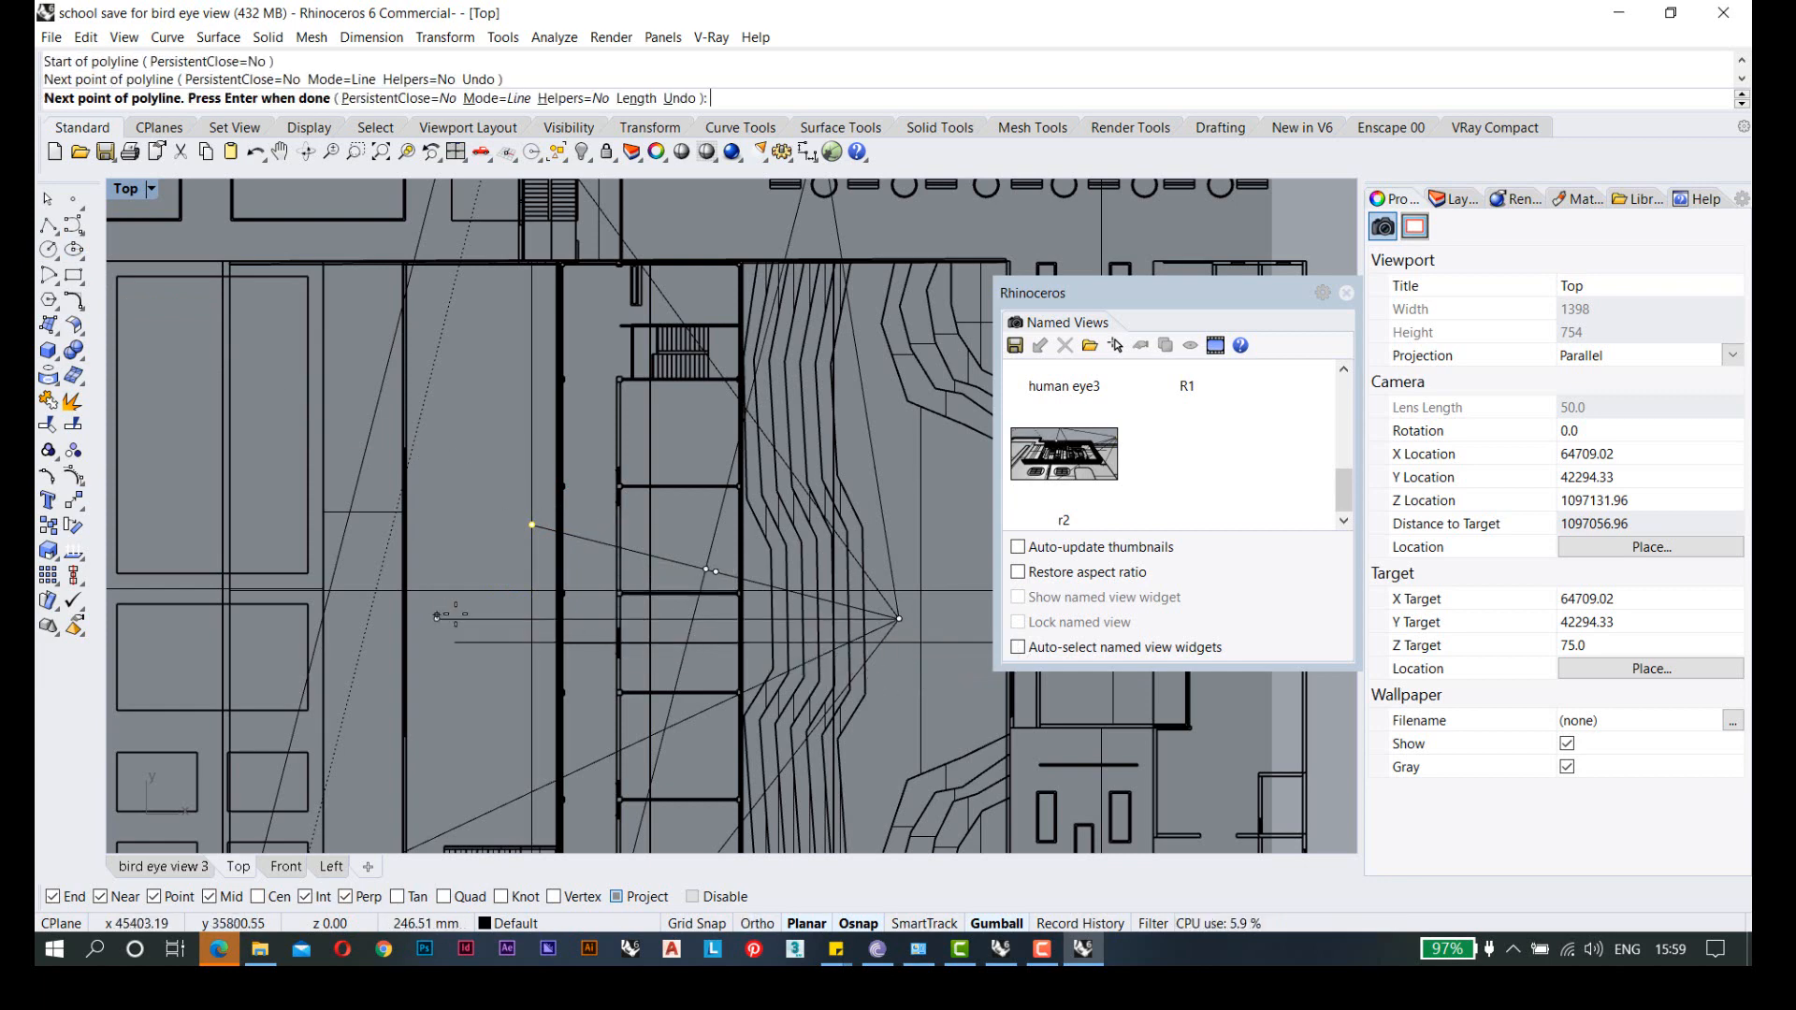
pyautogui.press('Escape')
# - Move the target point straight onto the reference line so the camera faces the building block squarely
pyautogui.scroll(4, 531, 553)
pyautogui.write('M')
pyautogui.press('Return')
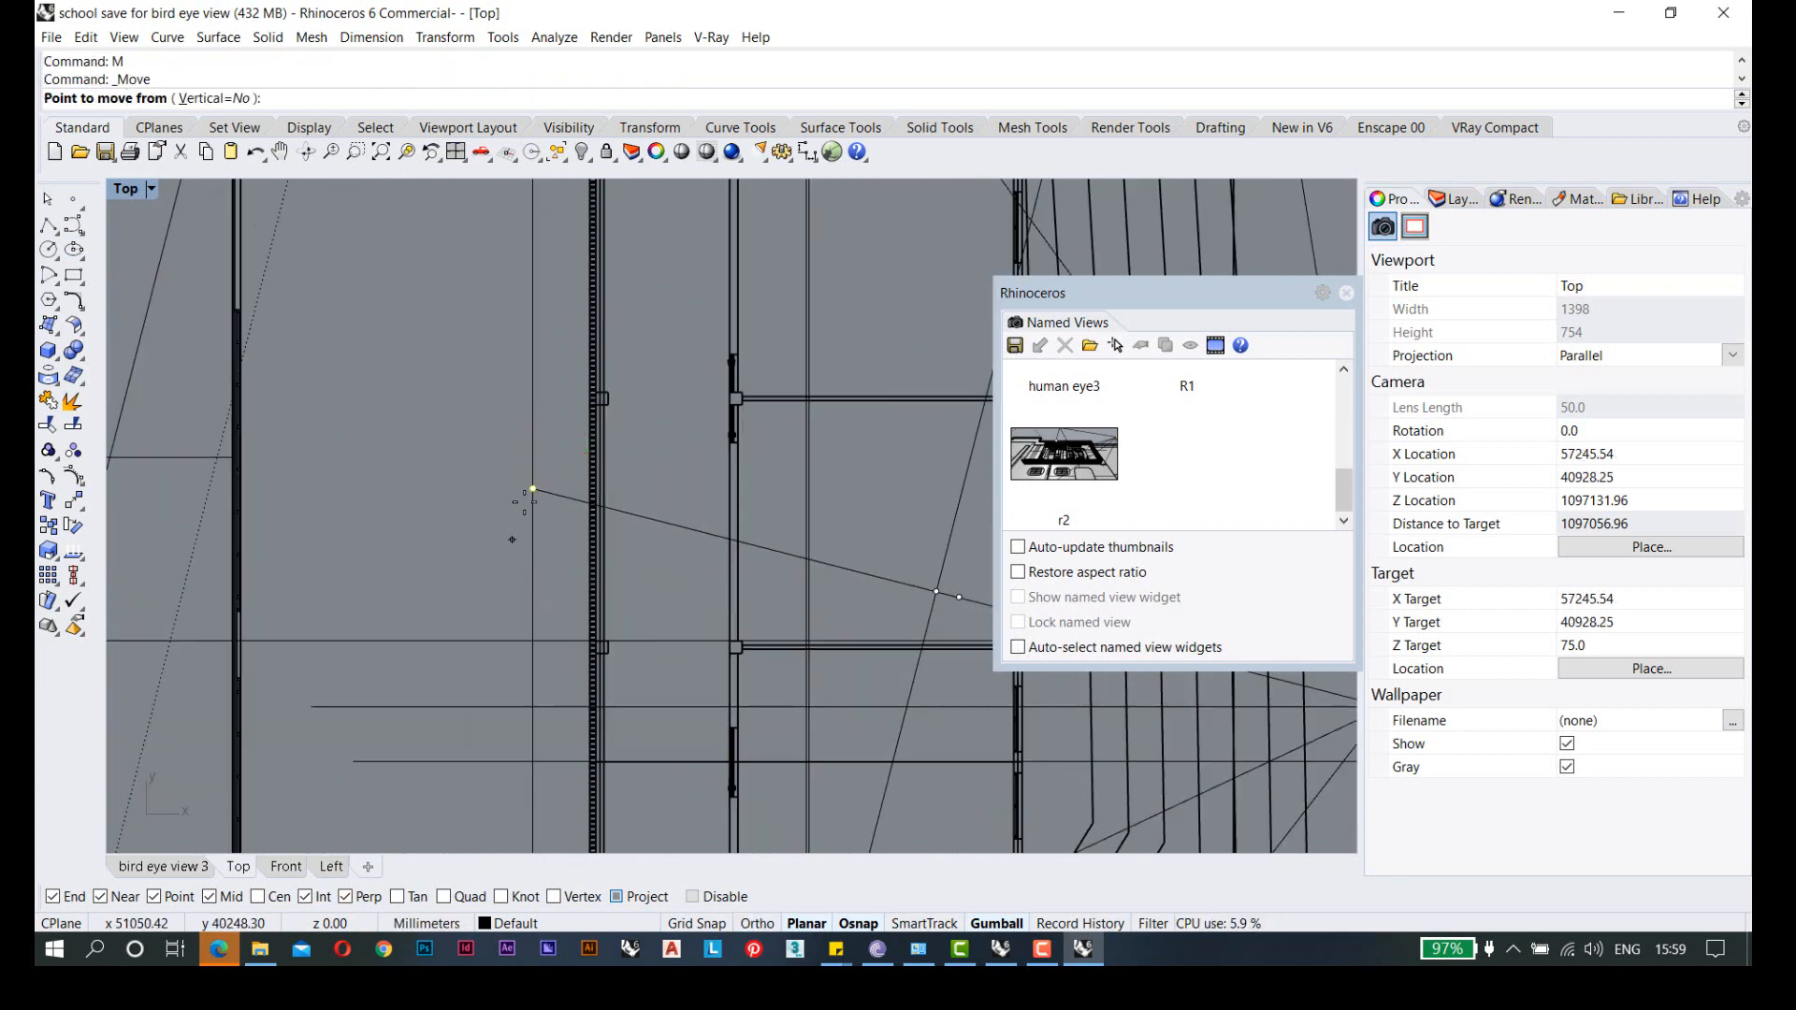
pyautogui.click(533, 488)
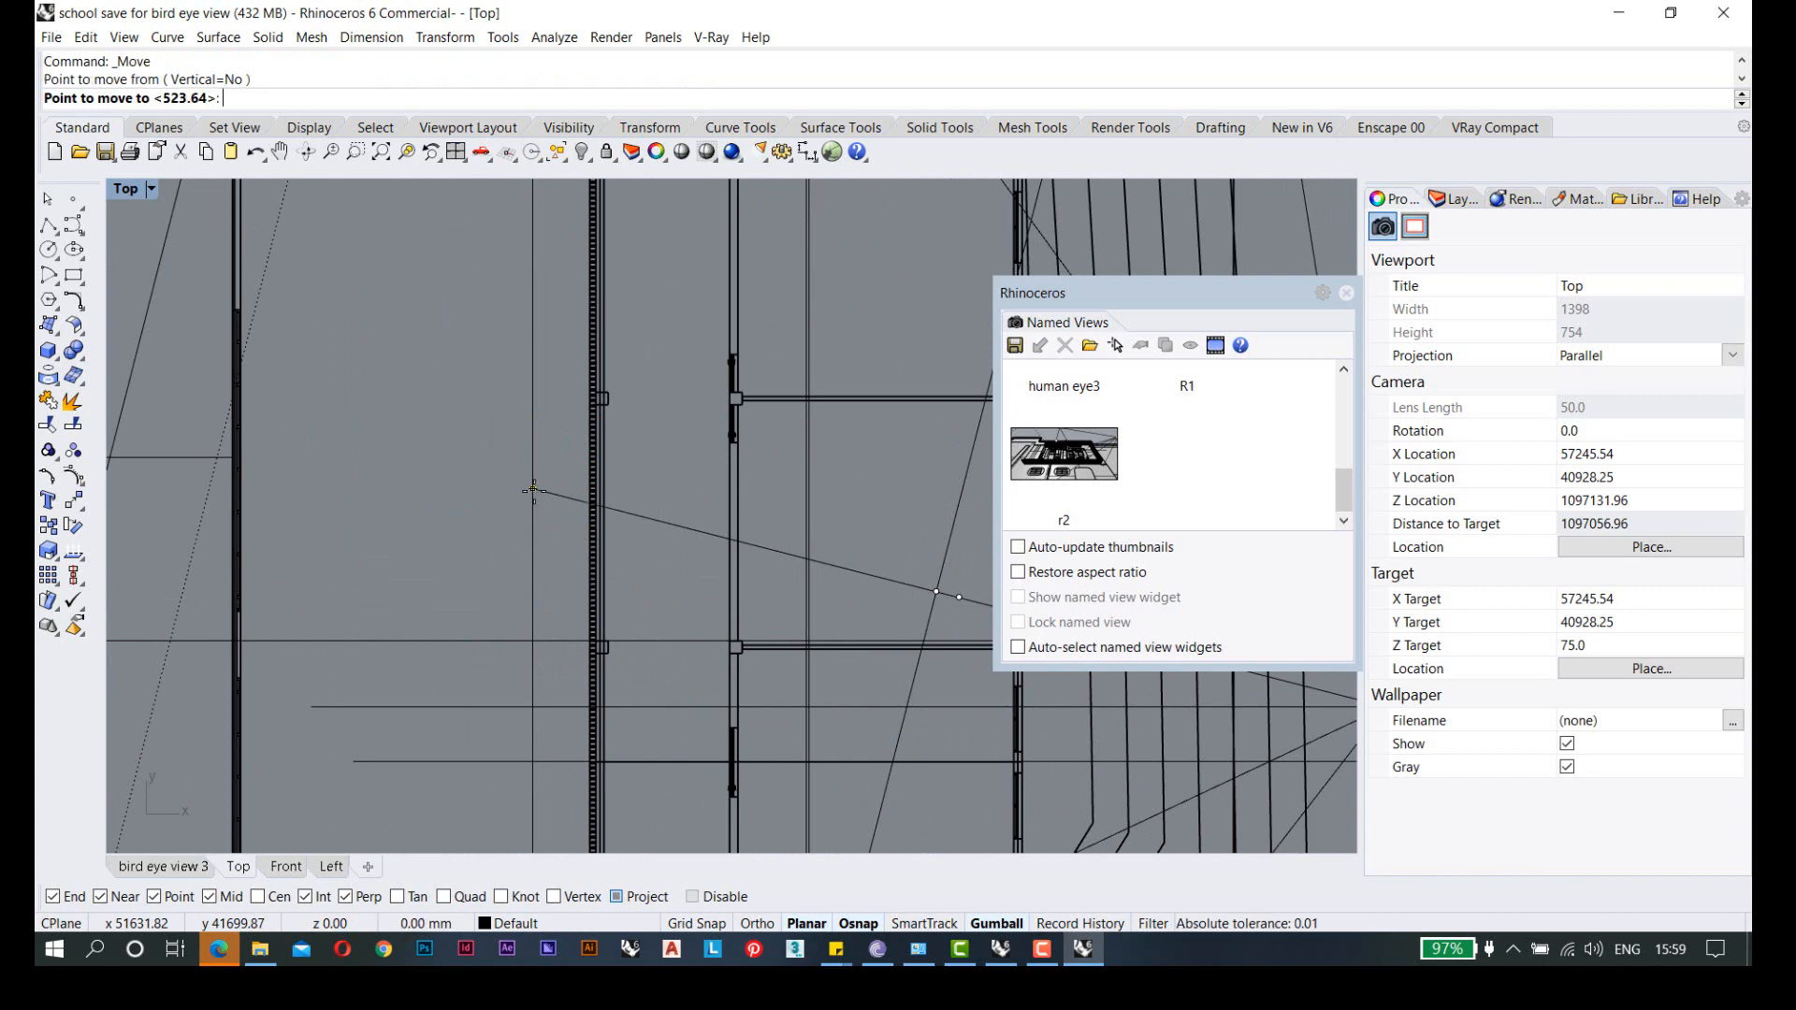
pyautogui.click(534, 706)
pyautogui.scroll(-16, 462, 518)
pyautogui.scroll(8, 574, 533)
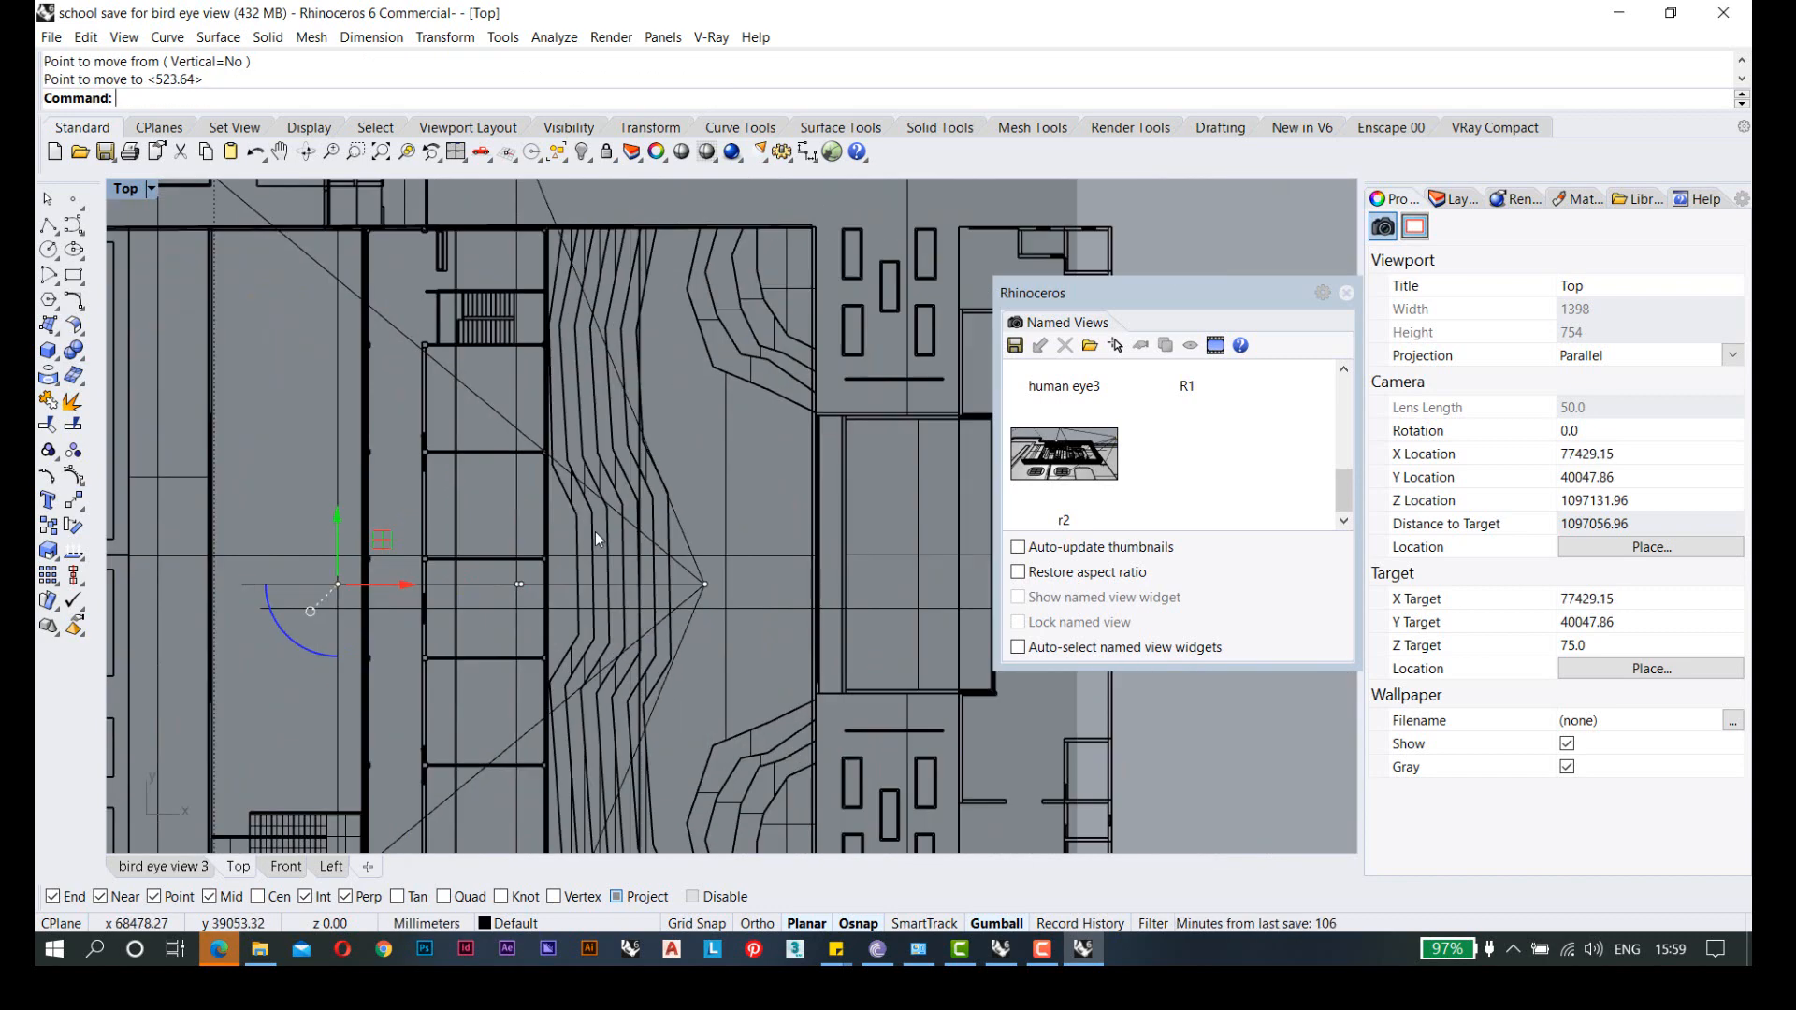
pyautogui.press('Escape')
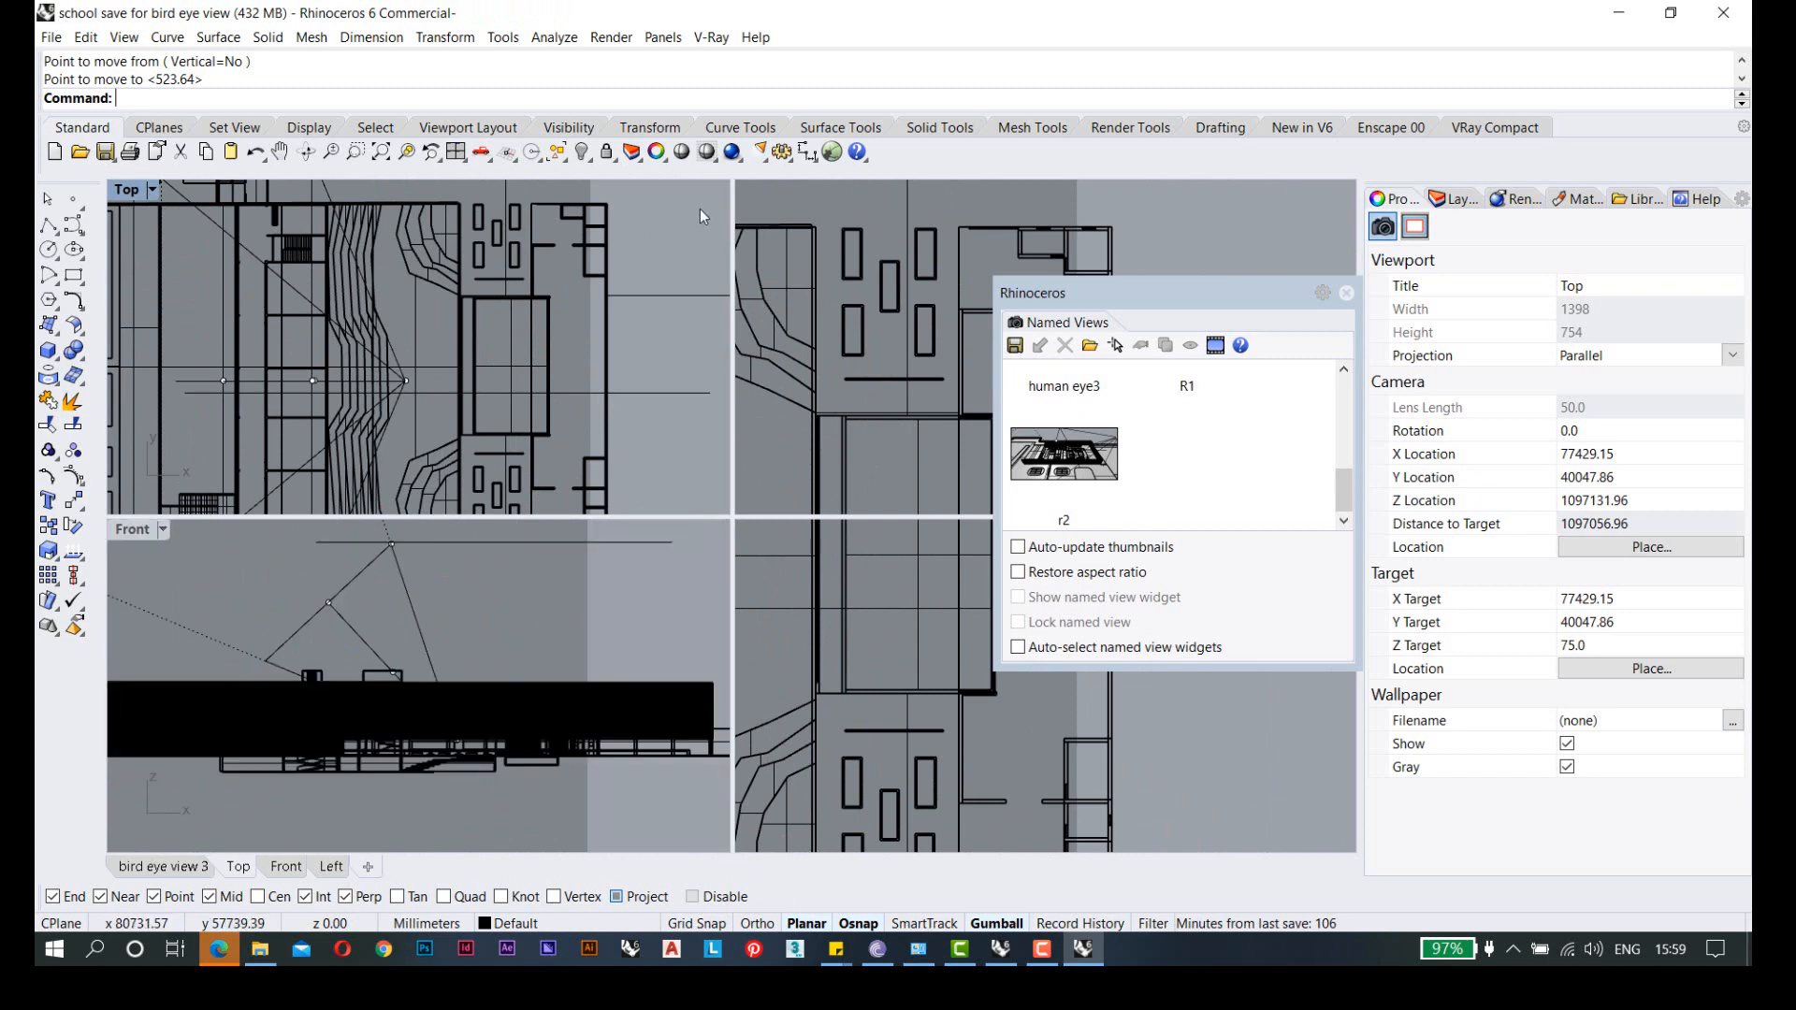
# - Maximize the perspective view, close the Named Views window, try a lens length of 15 and set it to 10
pyautogui.doubleClick(761, 188)
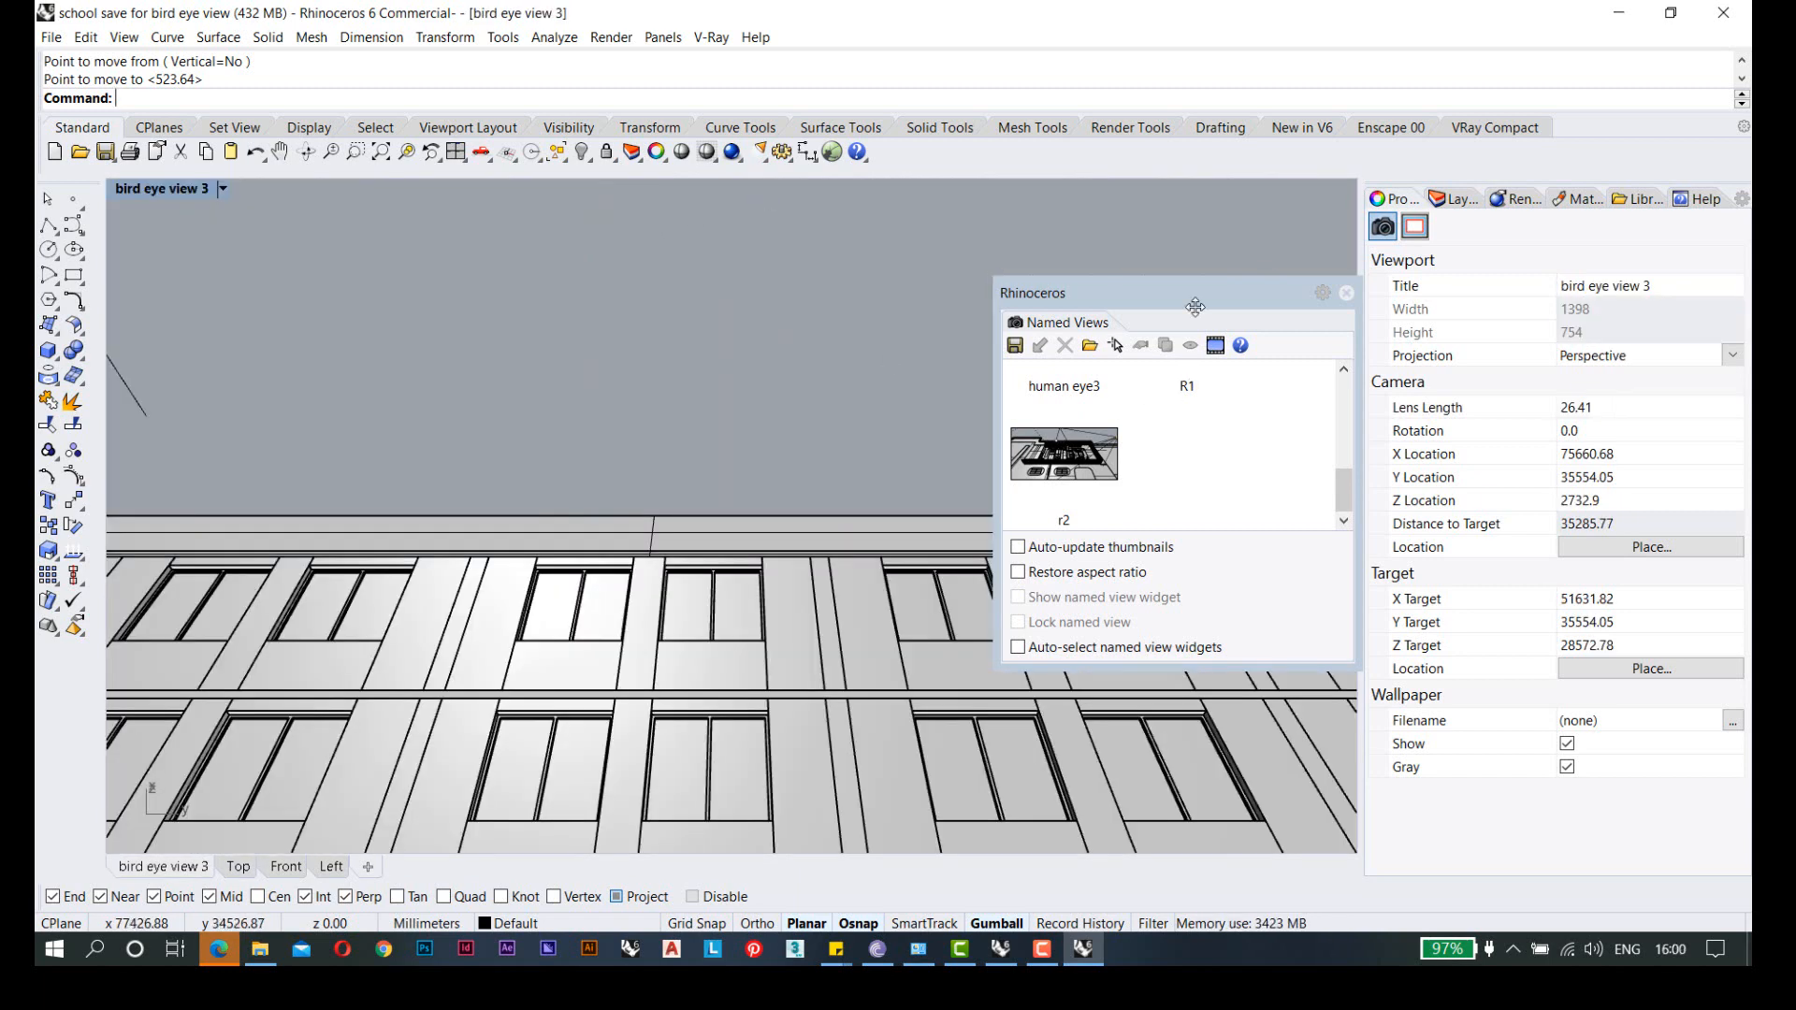
pyautogui.moveTo(1196, 306); pyautogui.dragTo(1132, 369)
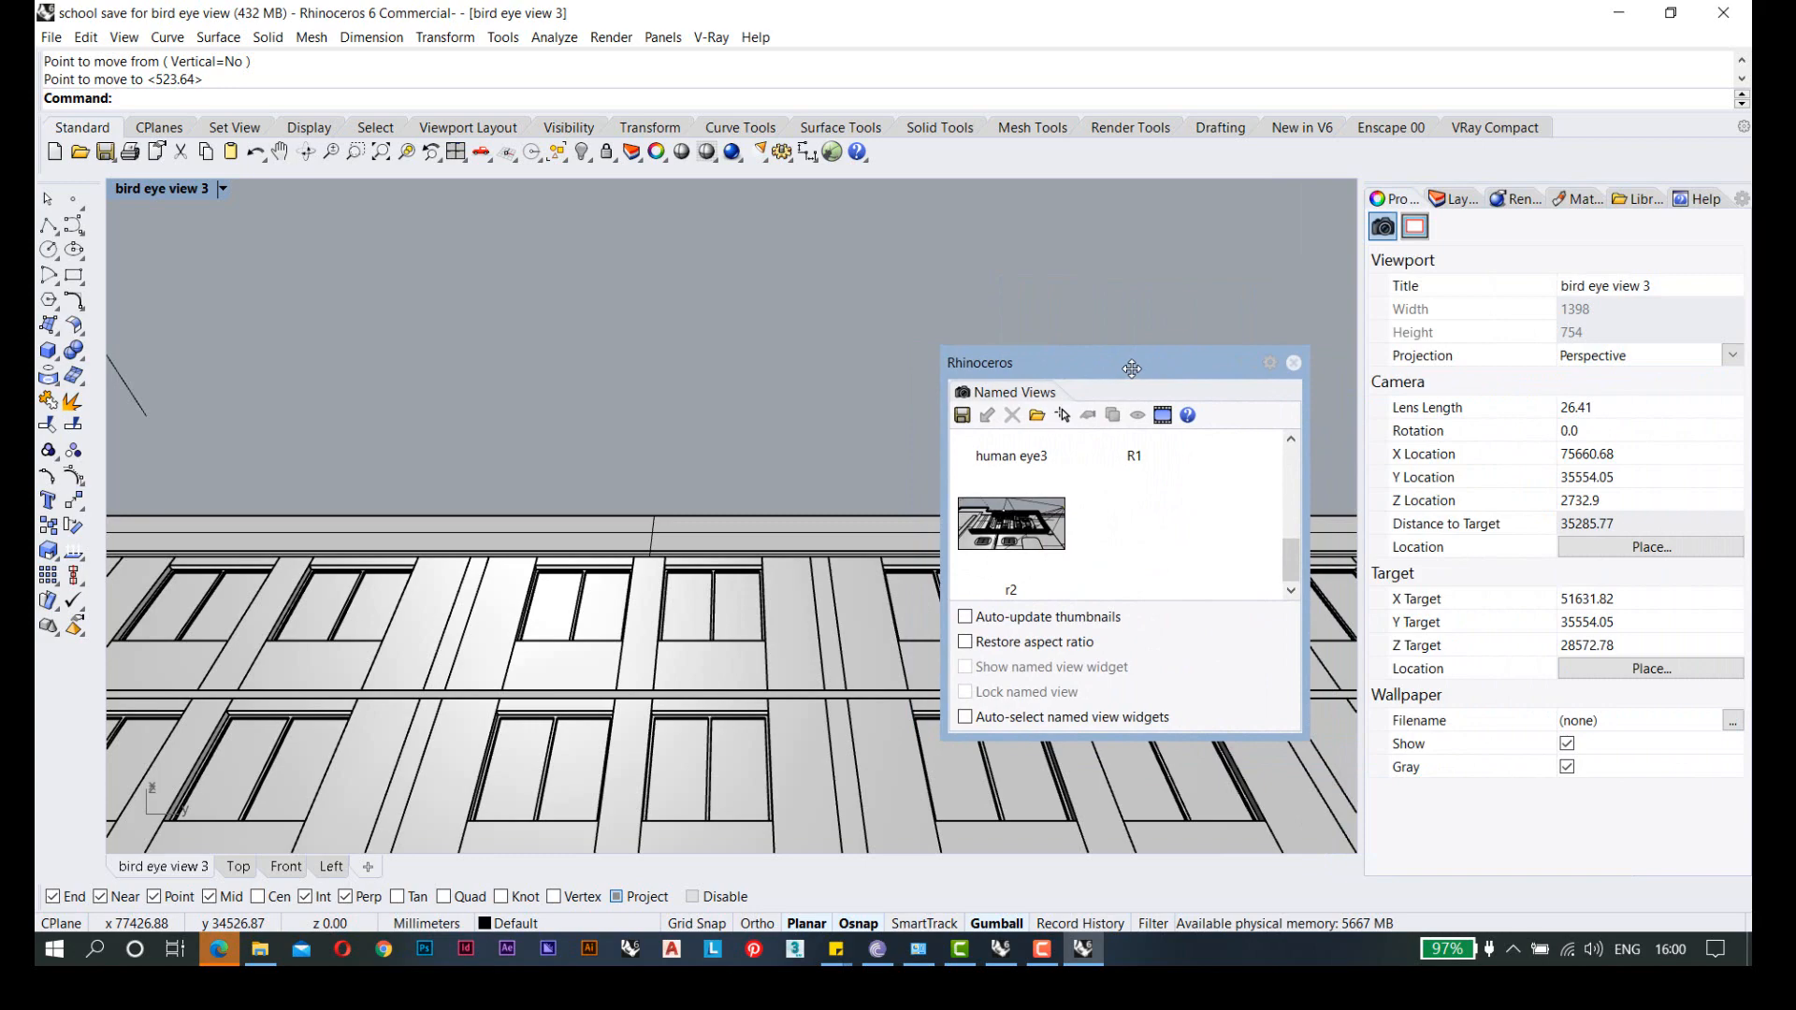
pyautogui.click(1293, 363)
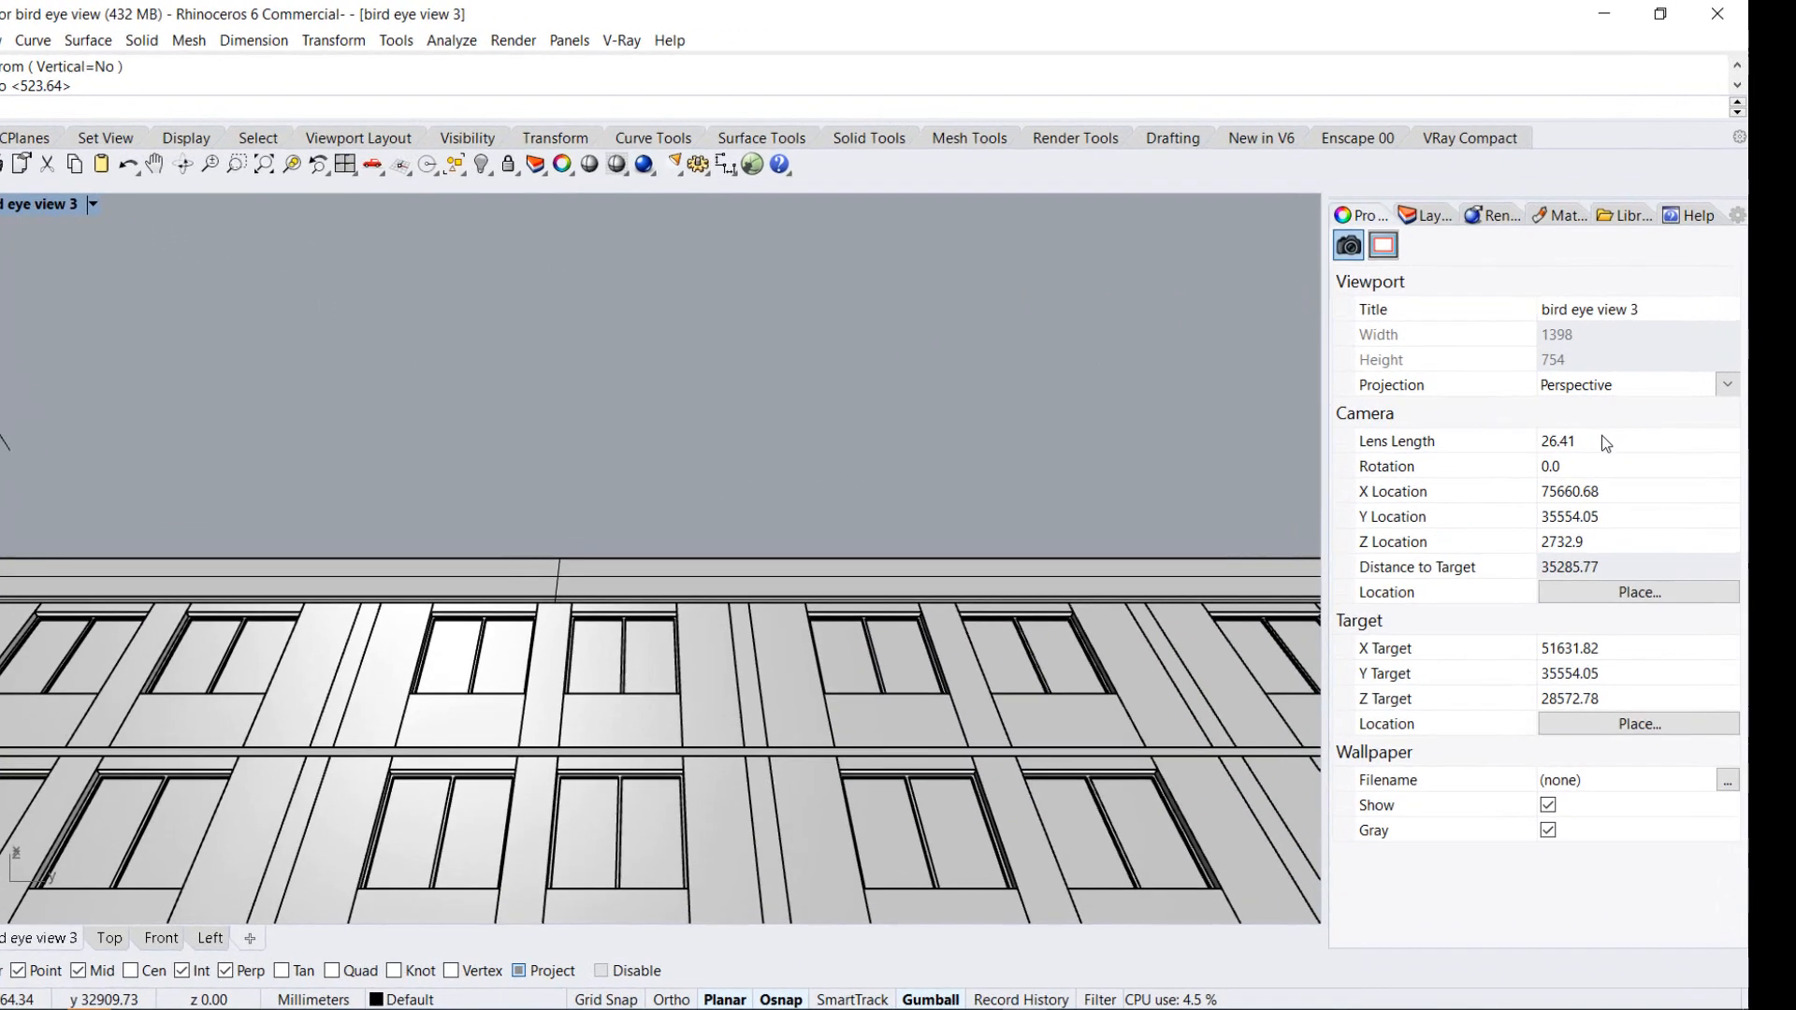
pyautogui.click(1590, 408)
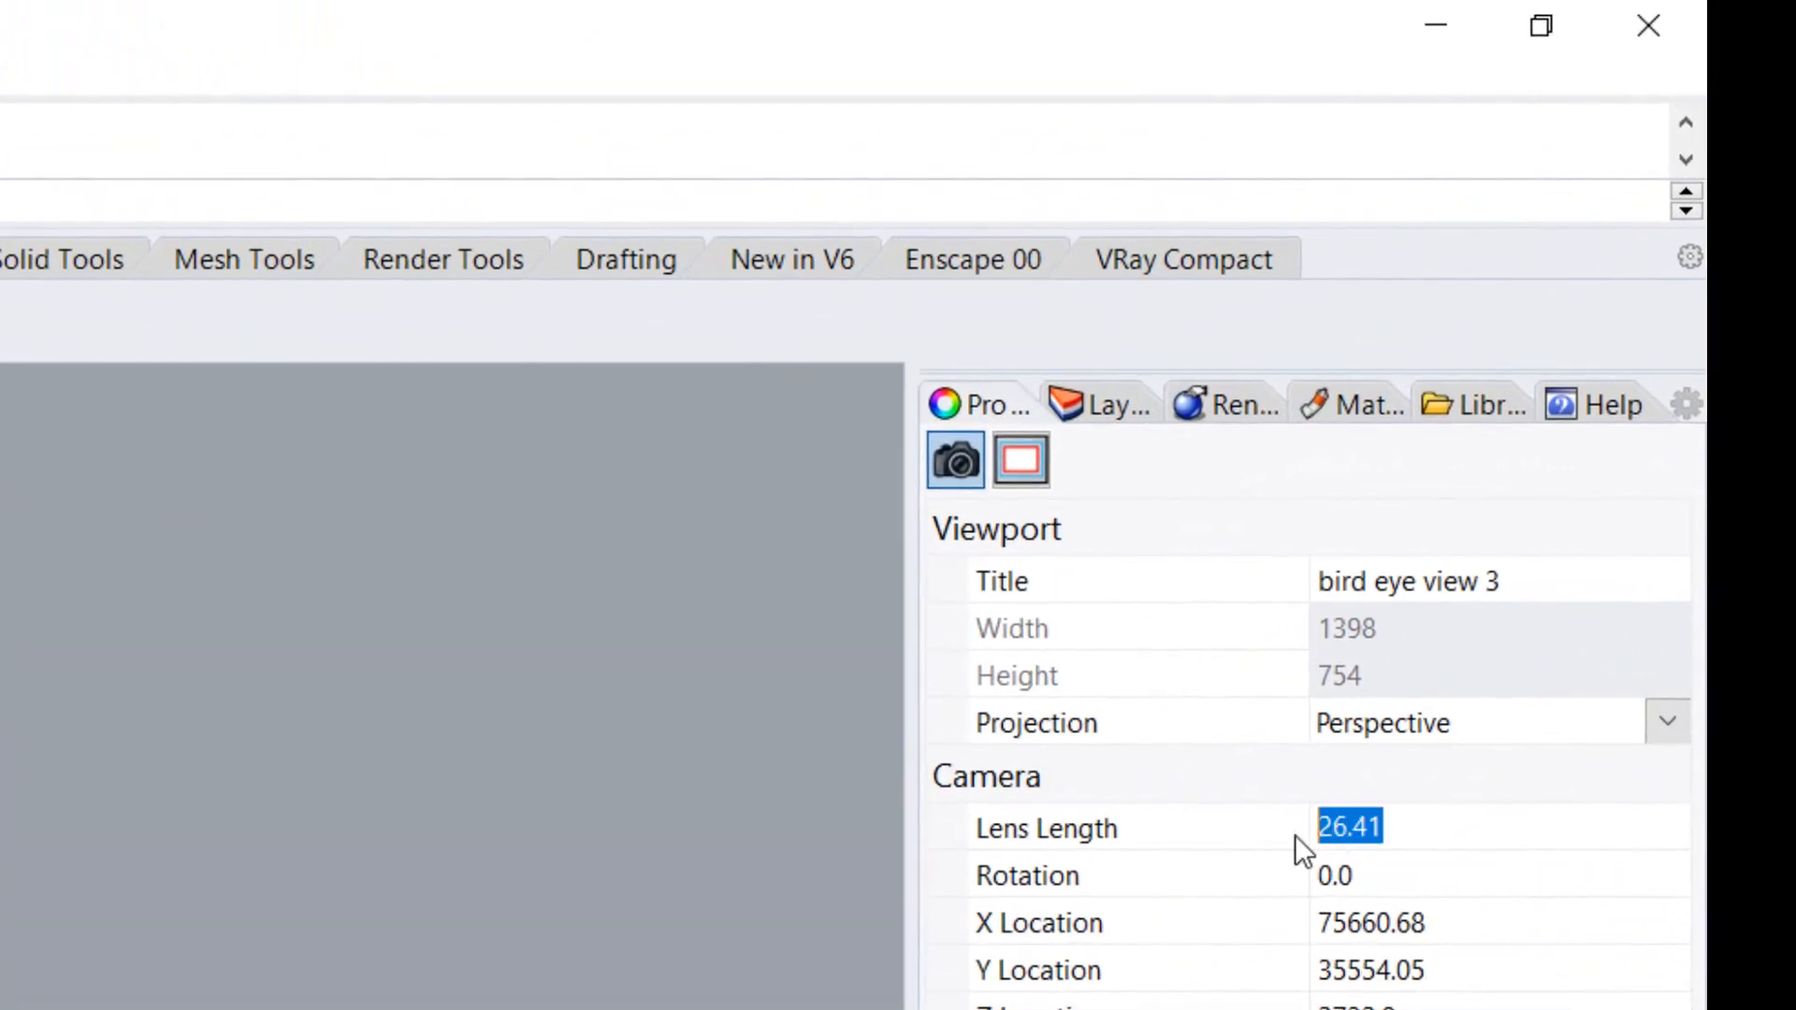
pyautogui.write('15')
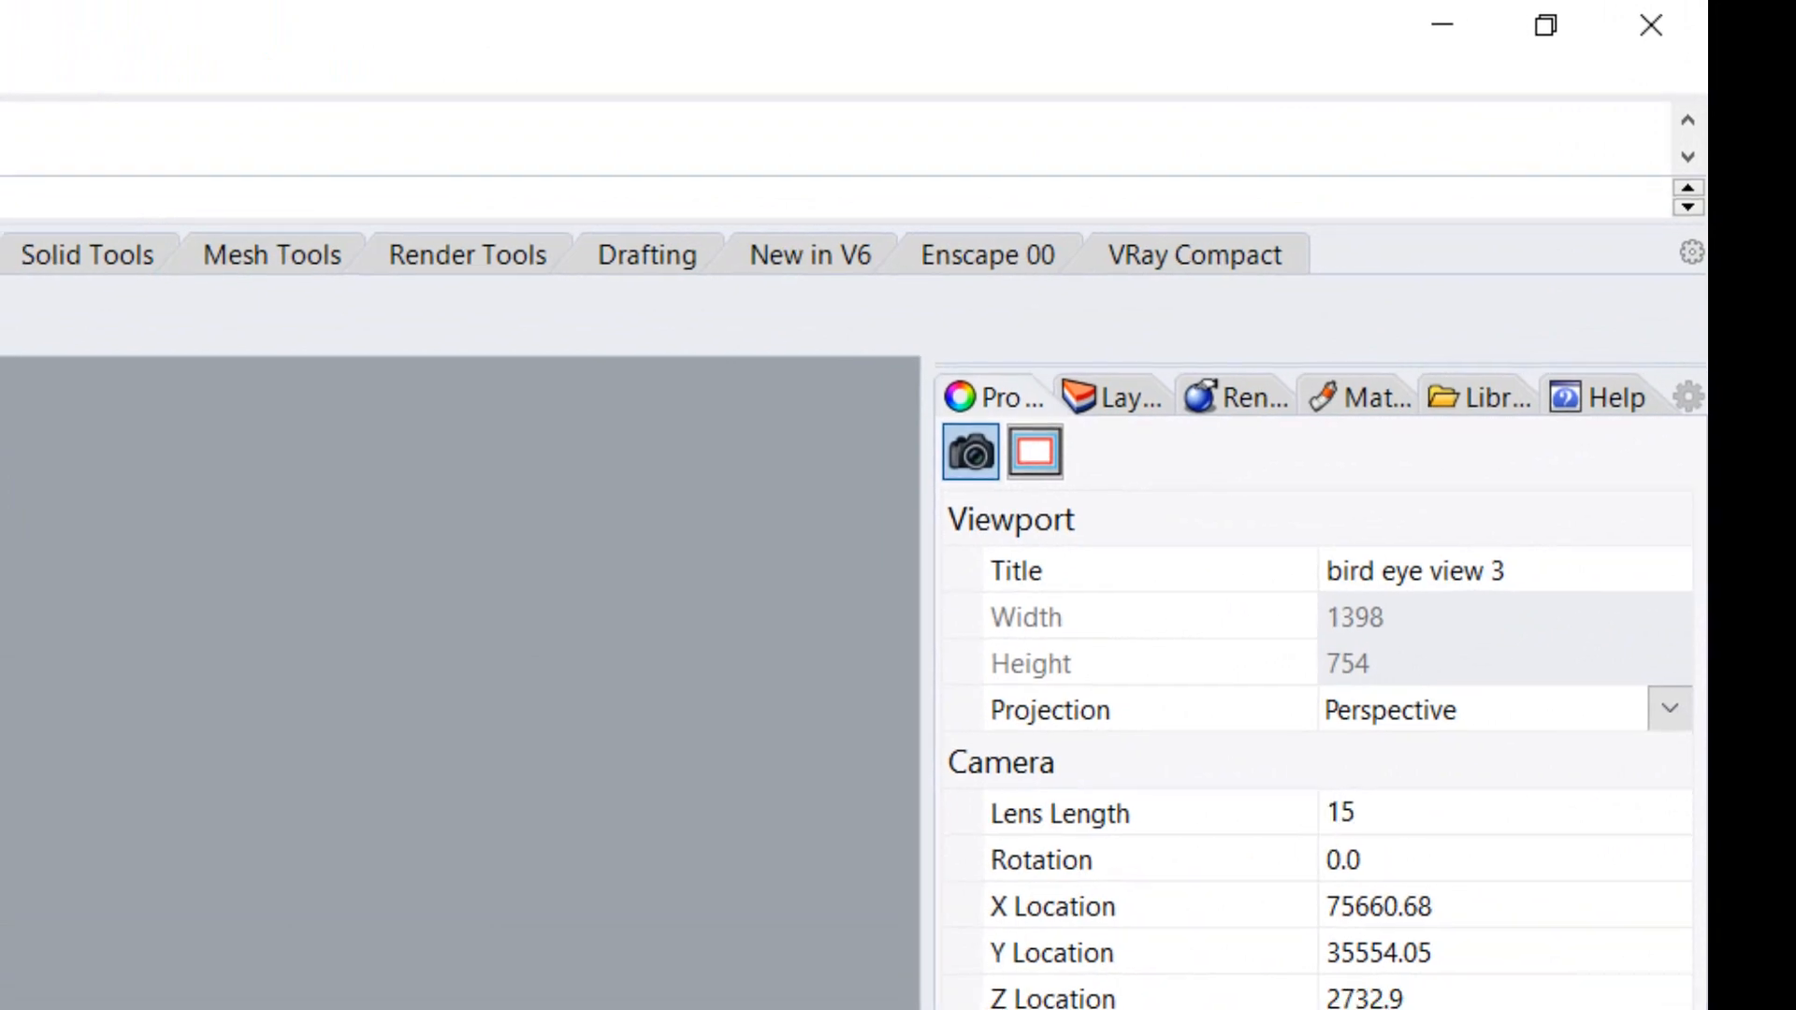
pyautogui.press('Return')
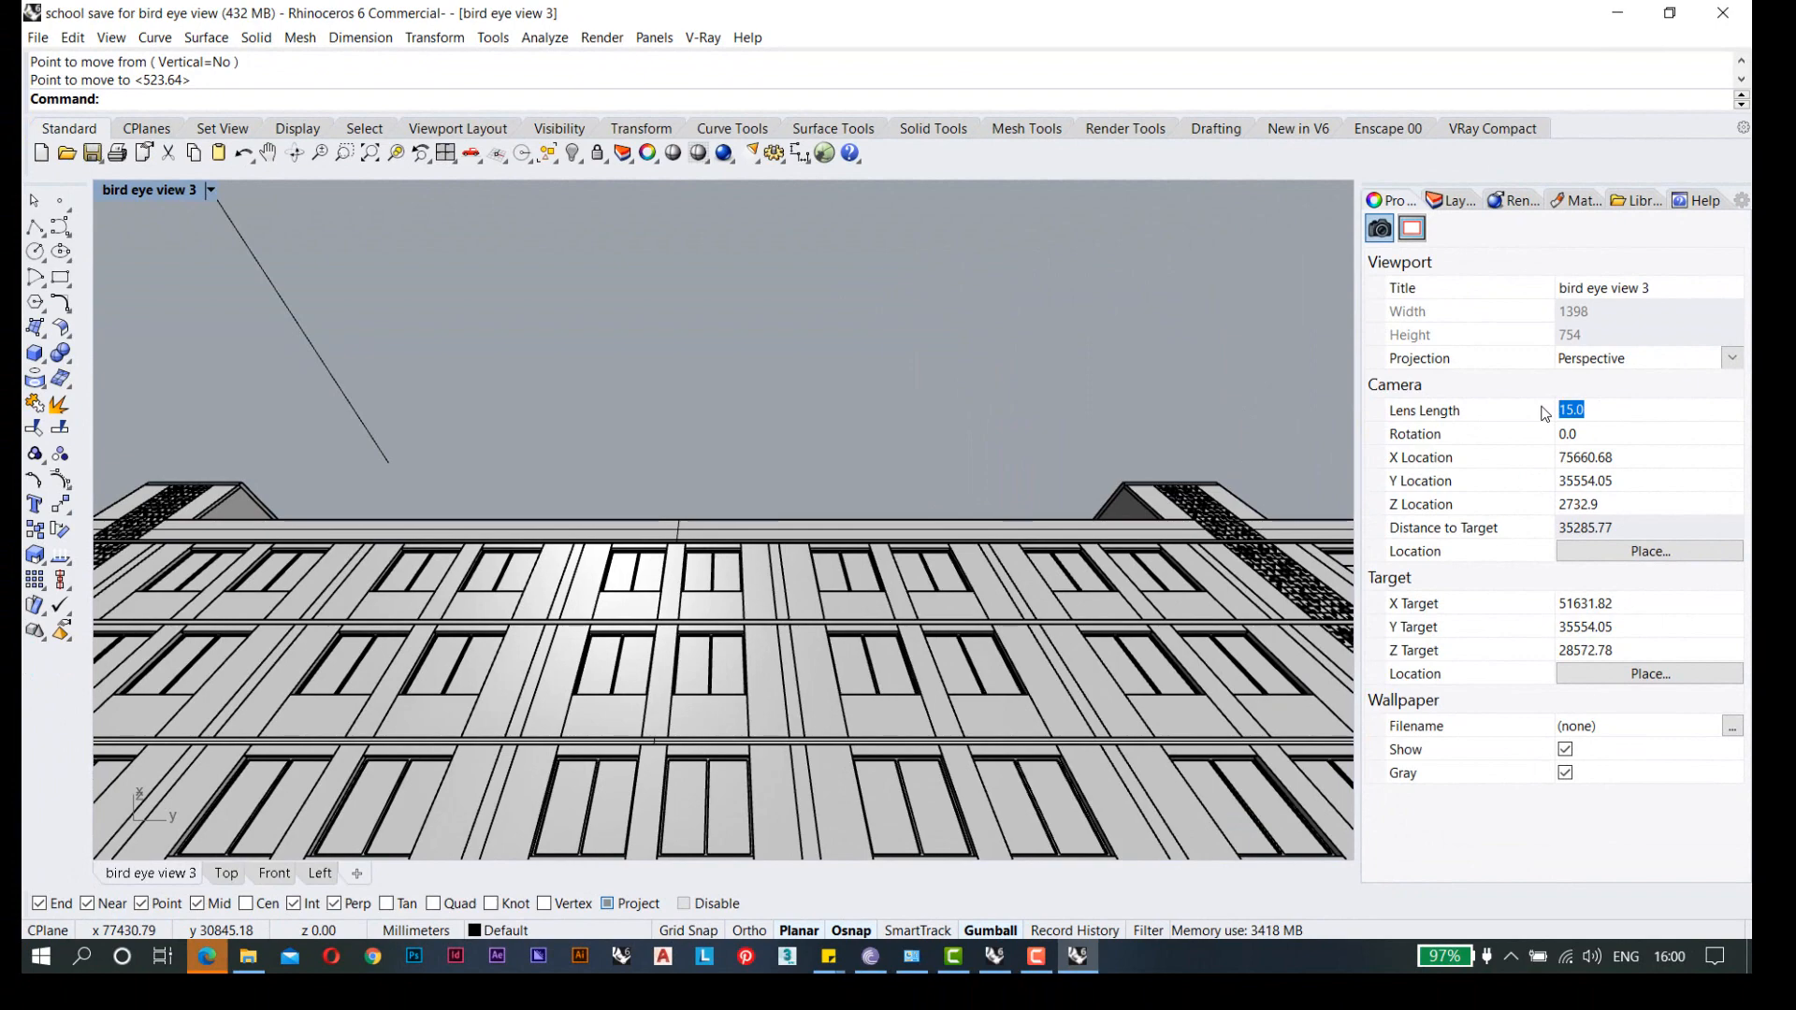
pyautogui.click(1170, 389)
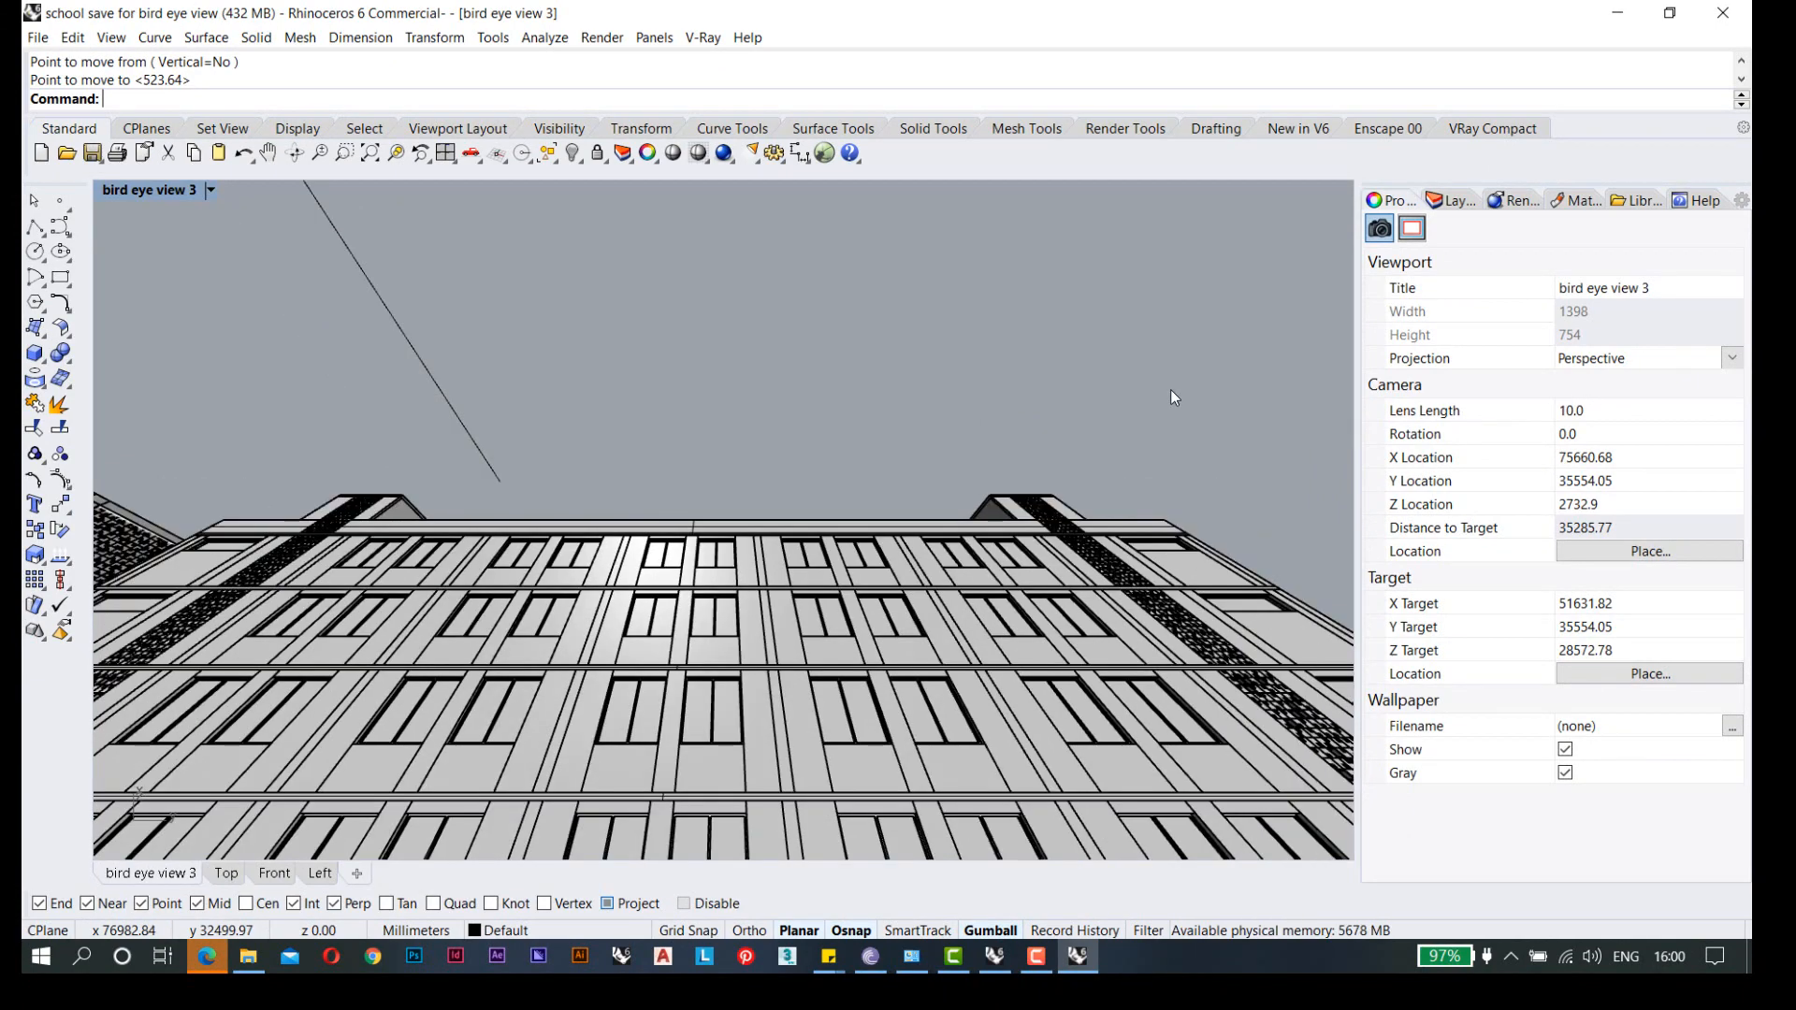
# - Save the current low upward-looking perspective as a named view called "worms eye view"
pyautogui.click(142, 191)
pyautogui.moveTo(241, 583)
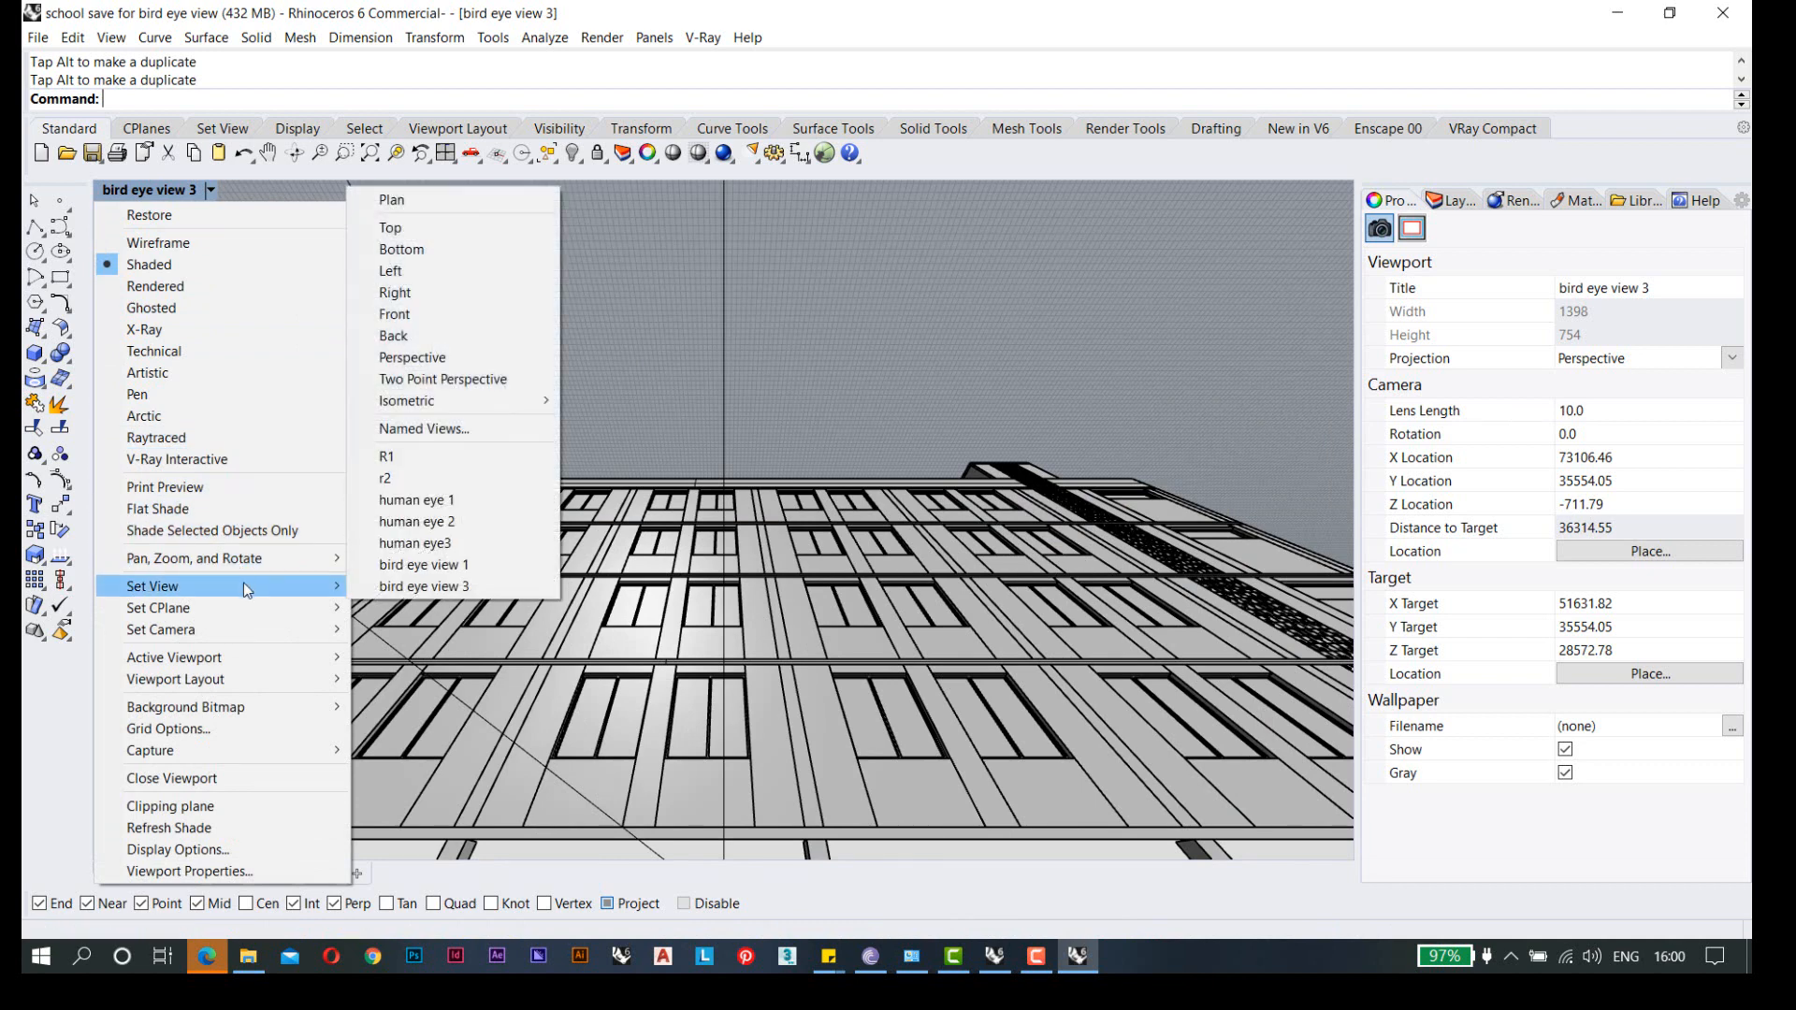
pyautogui.click(423, 428)
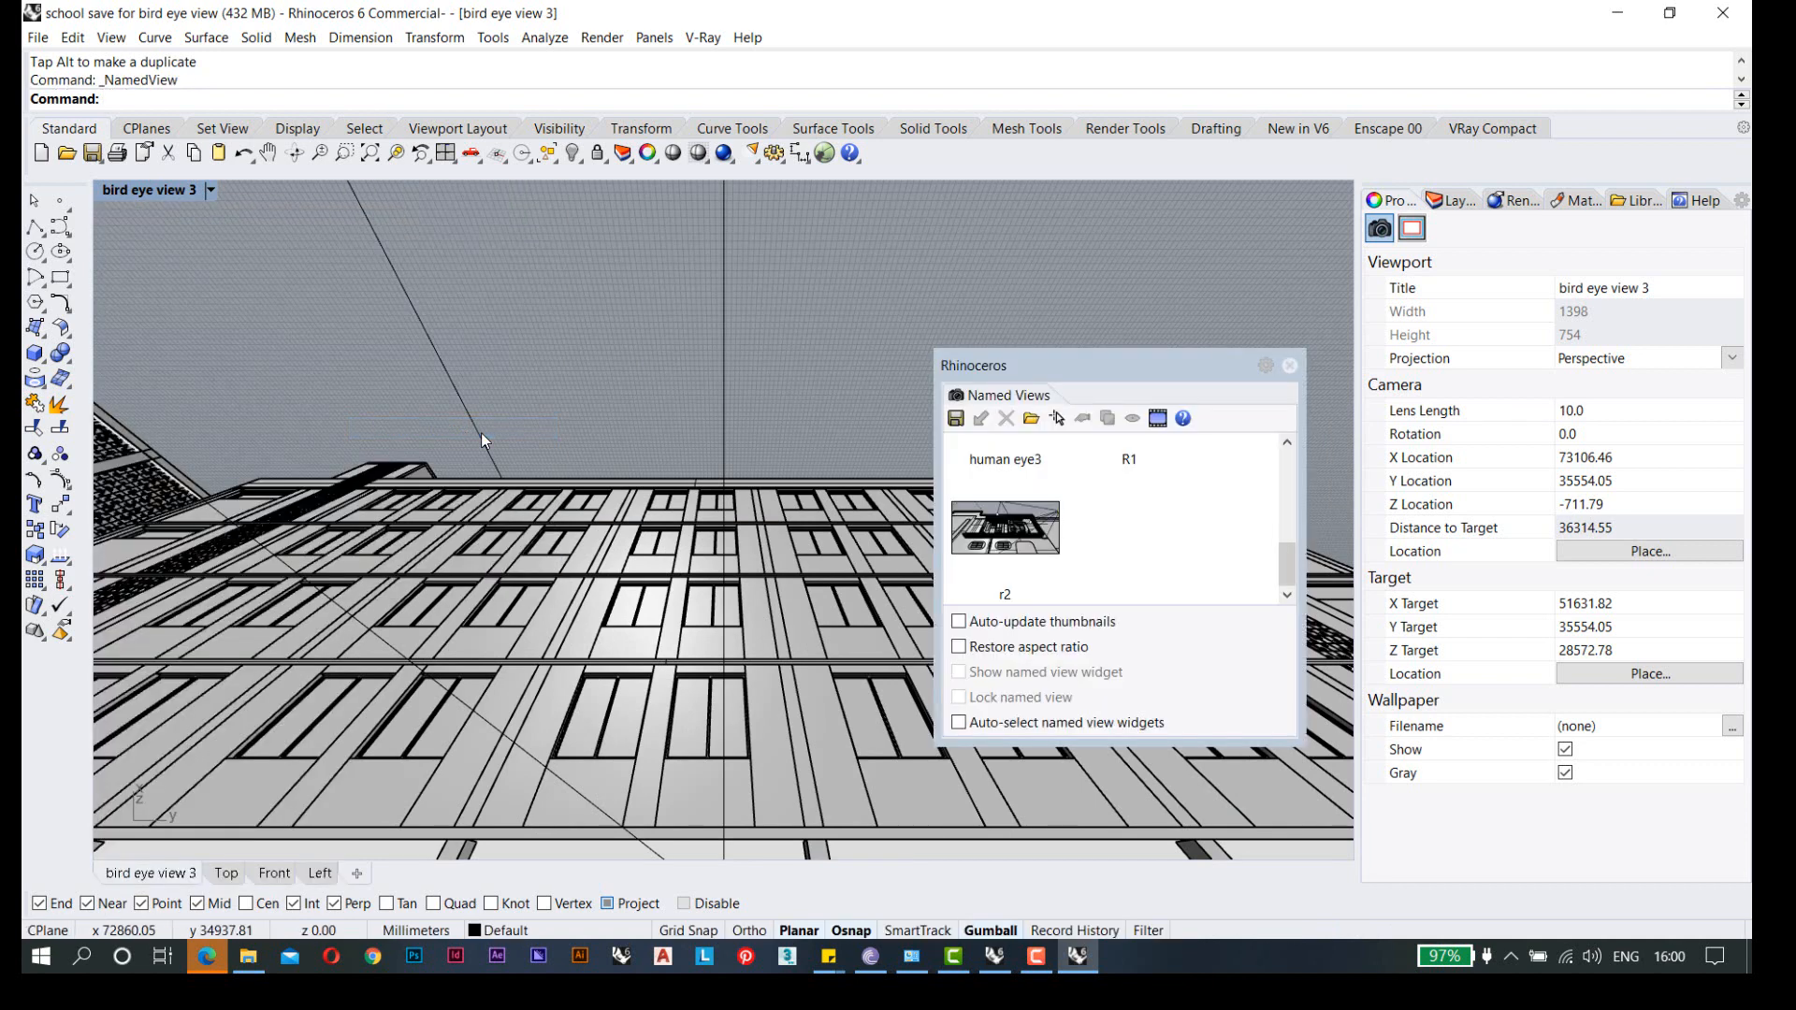
pyautogui.click(955, 418)
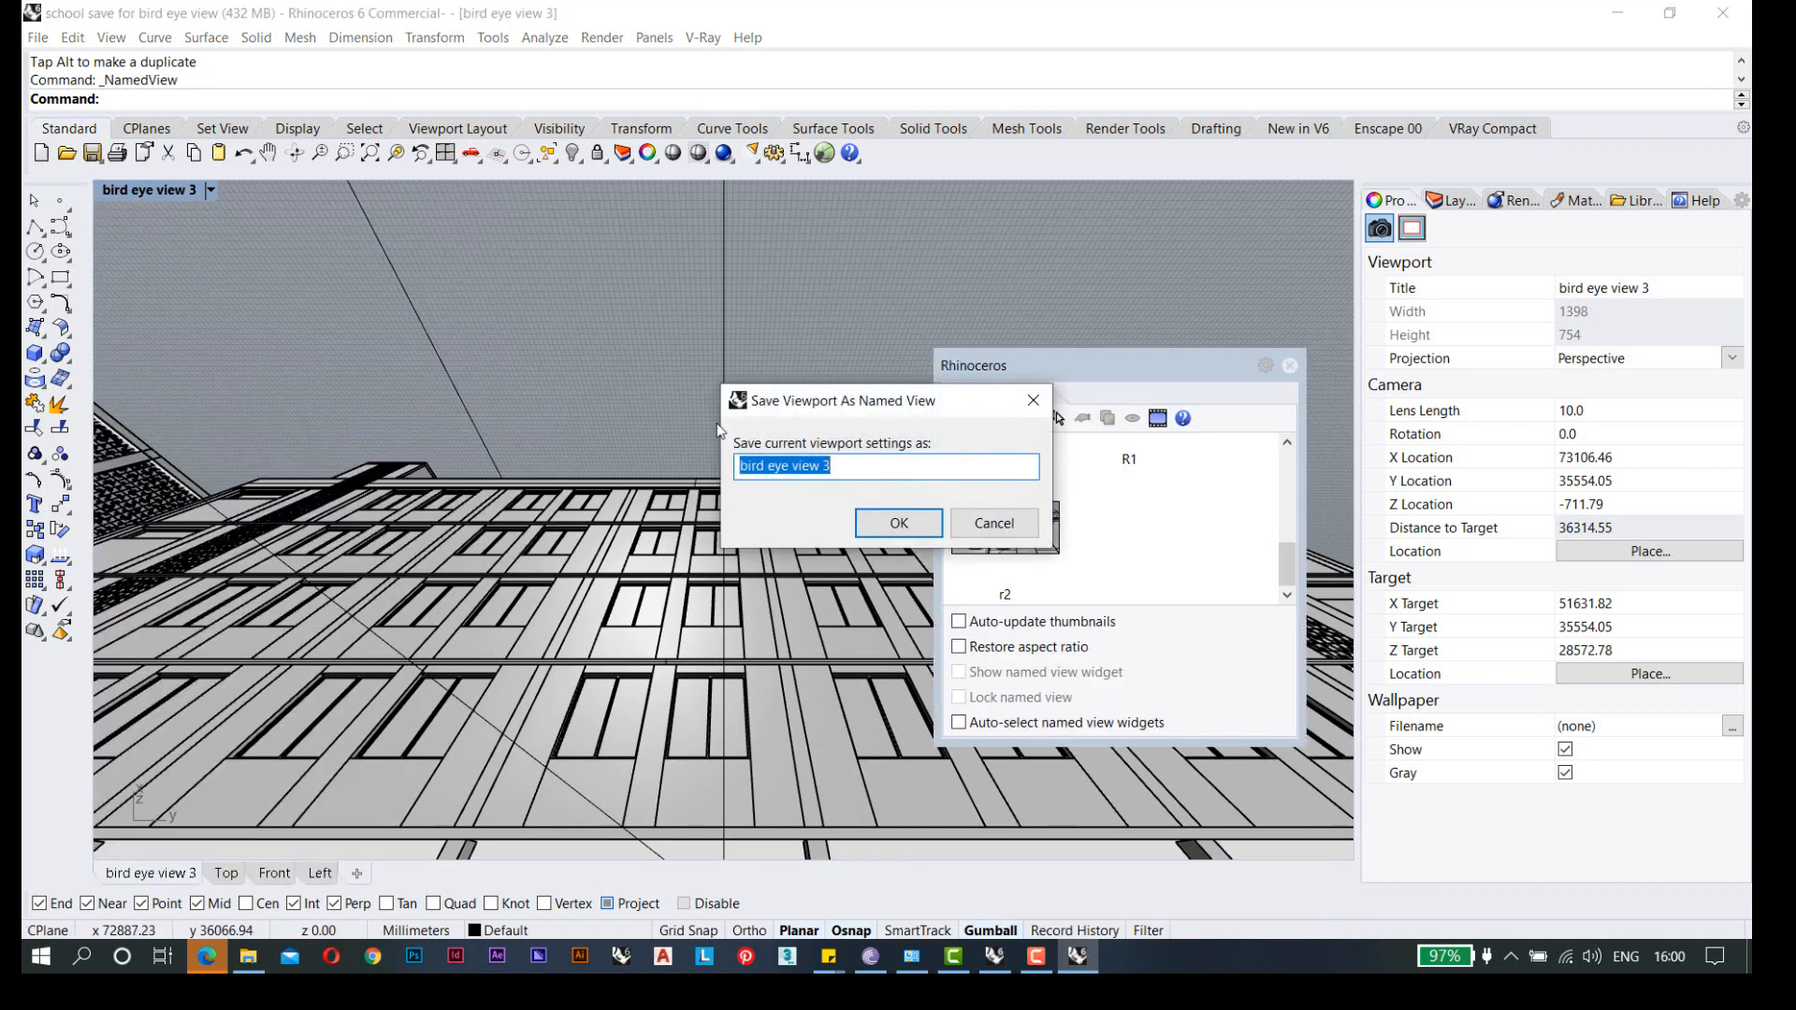
pyautogui.write('worms')
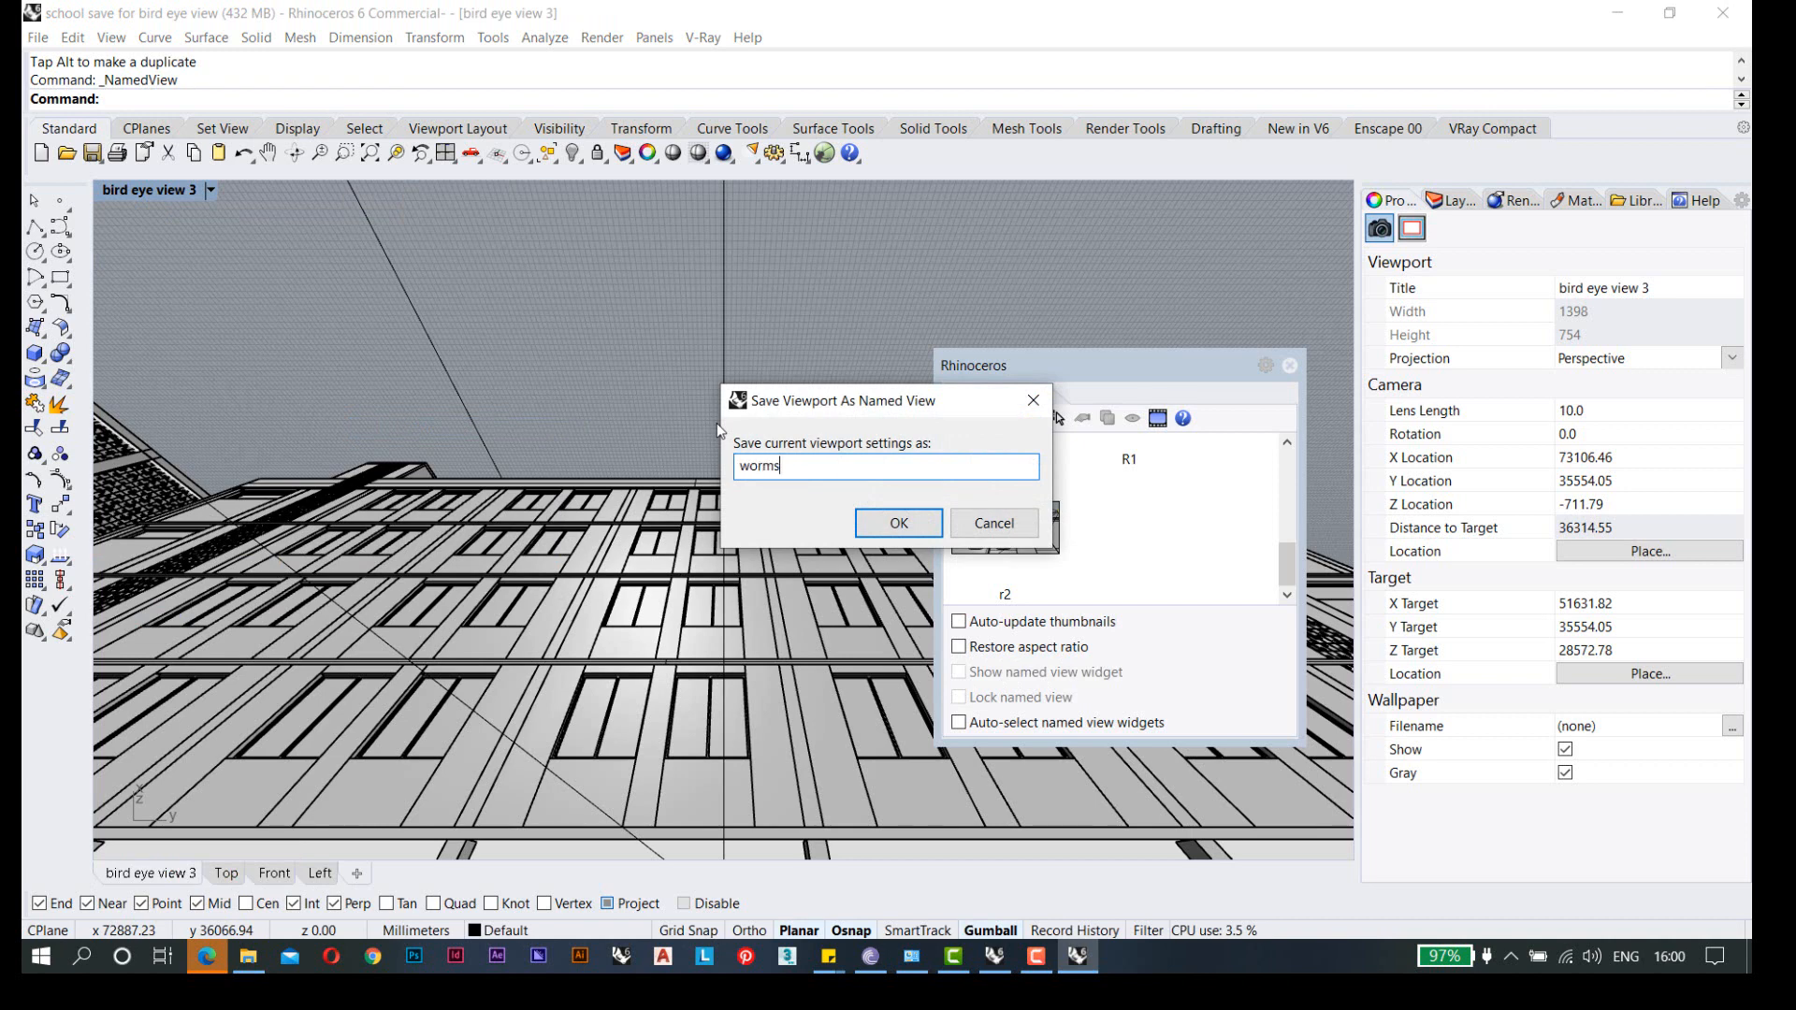
pyautogui.write(' eye vi')
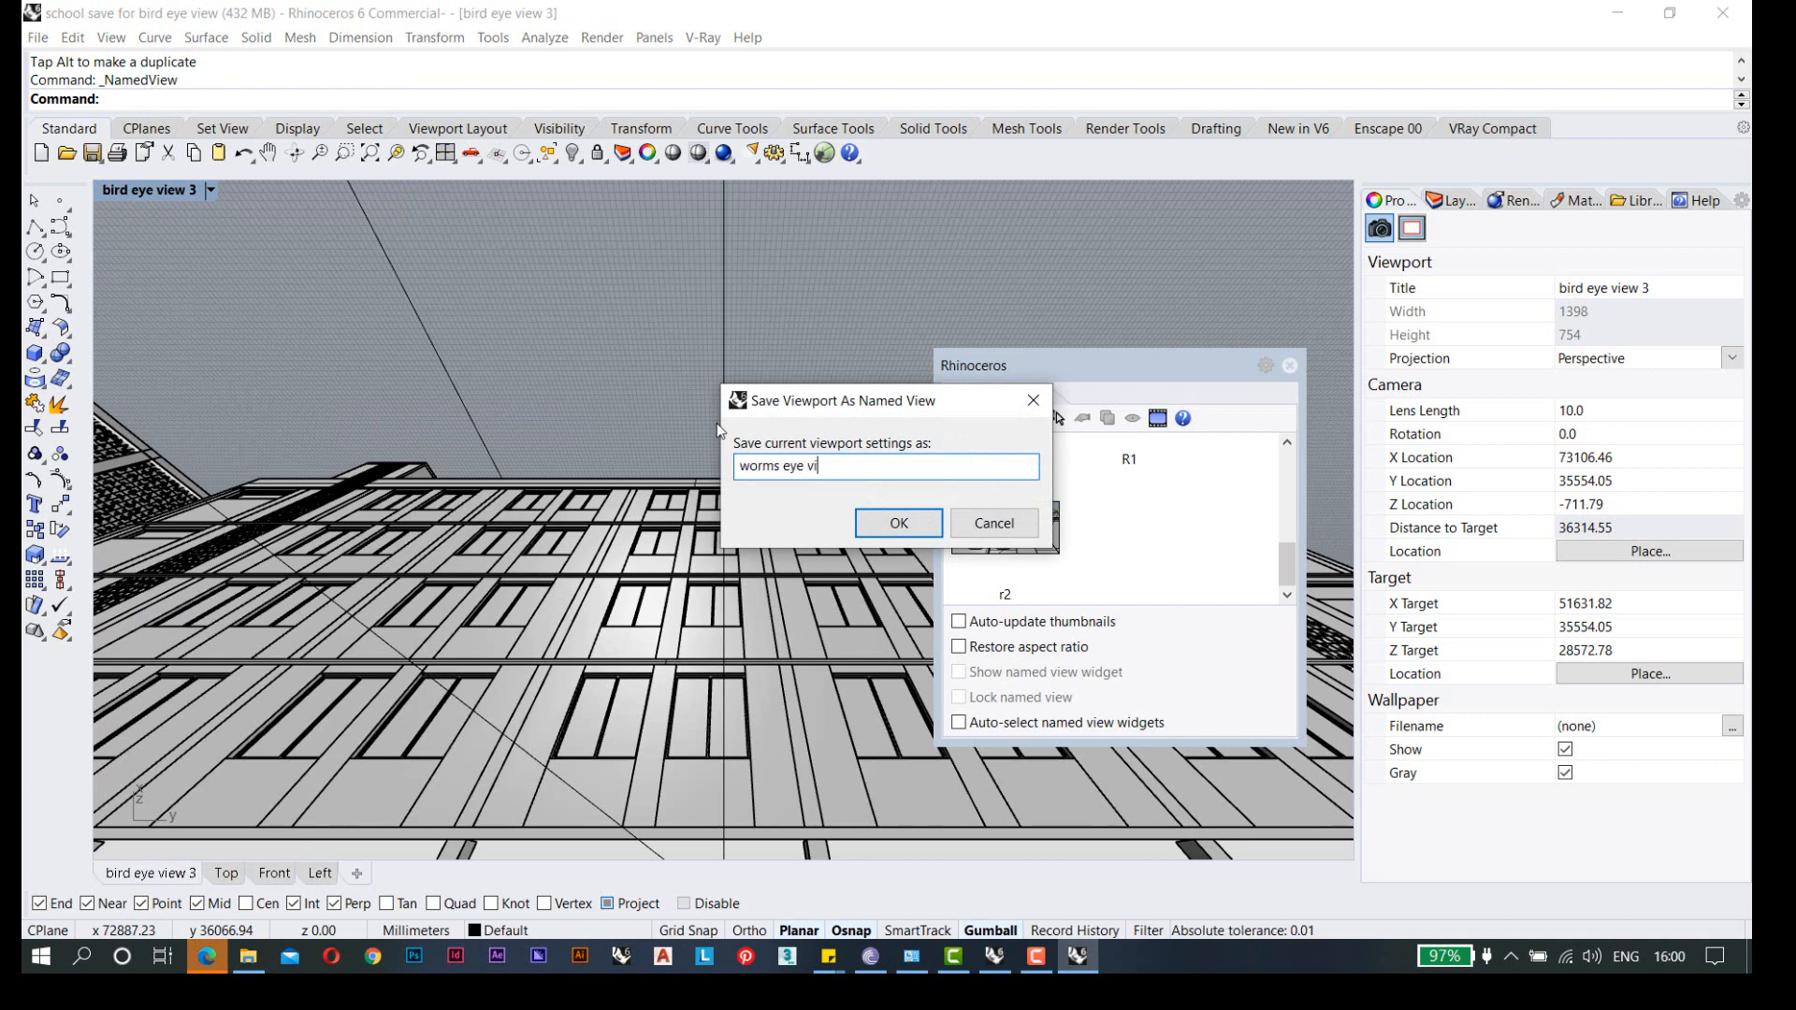
pyautogui.write('ew')
pyautogui.press('Return')
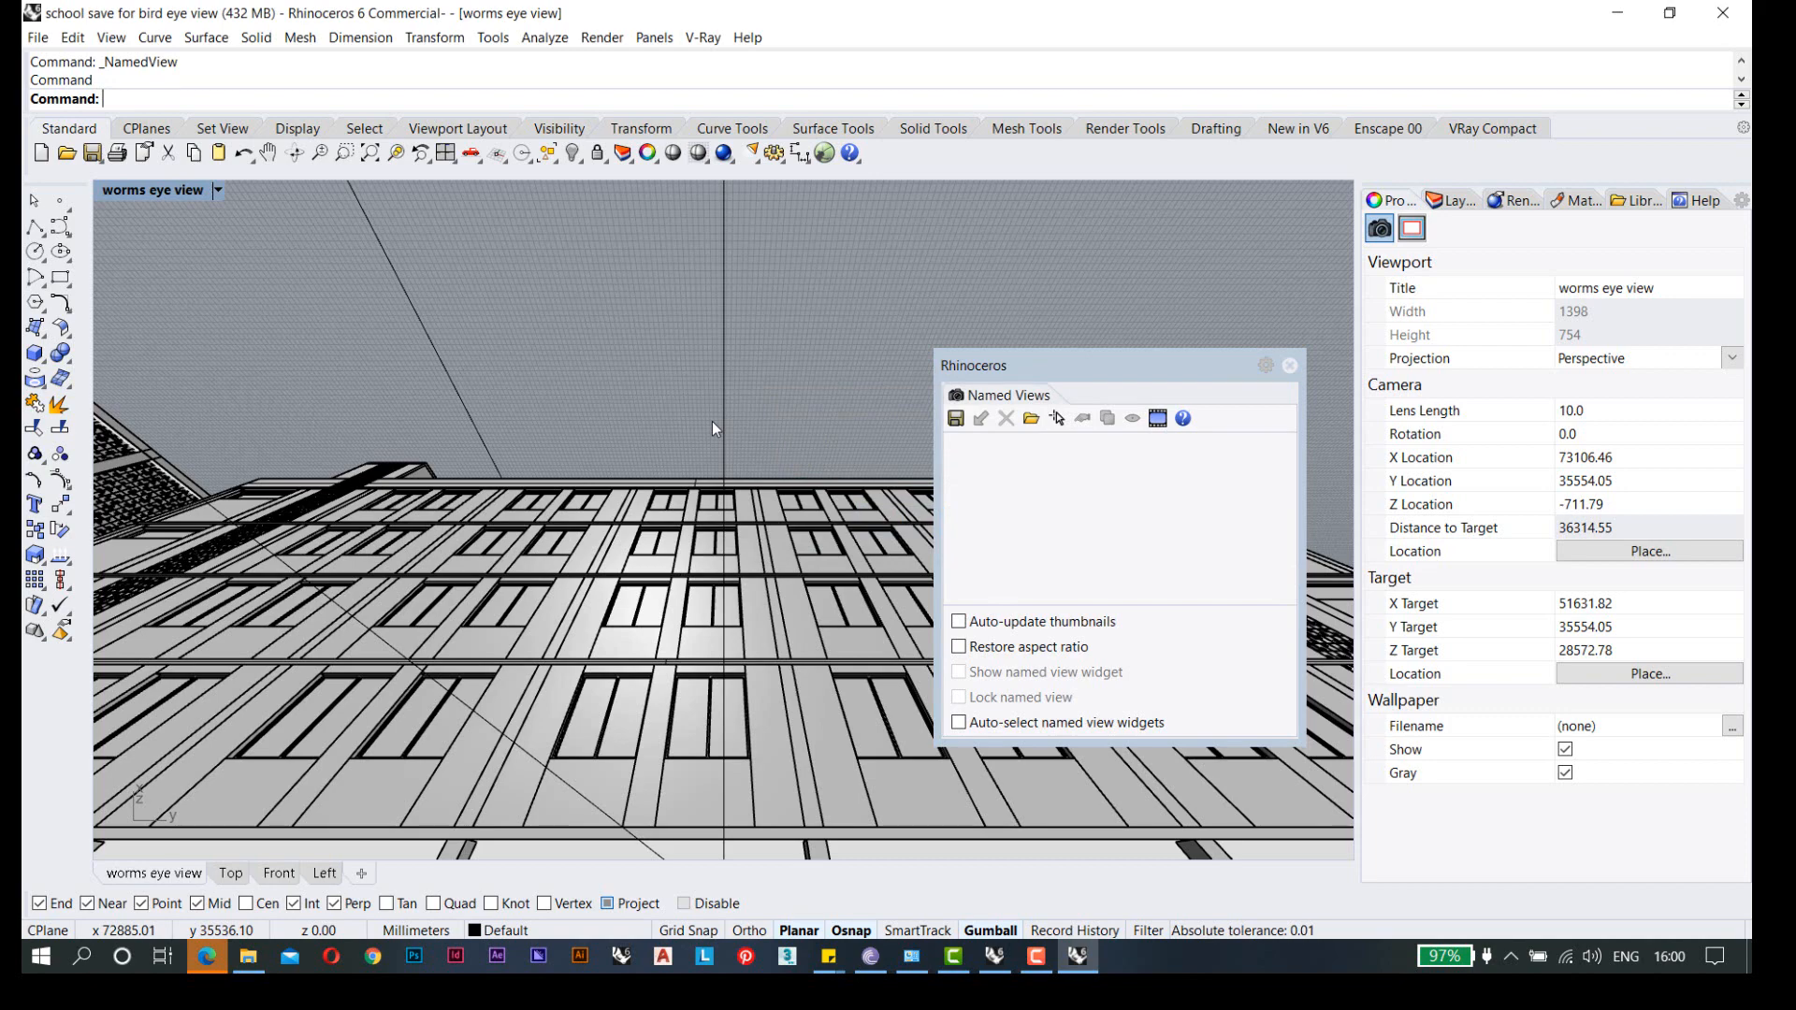
# - Turn the perspective to look up from ground level at the staircase between the building blocks
pyautogui.moveTo(714, 429); pyautogui.dragTo(619, 517, button='right')
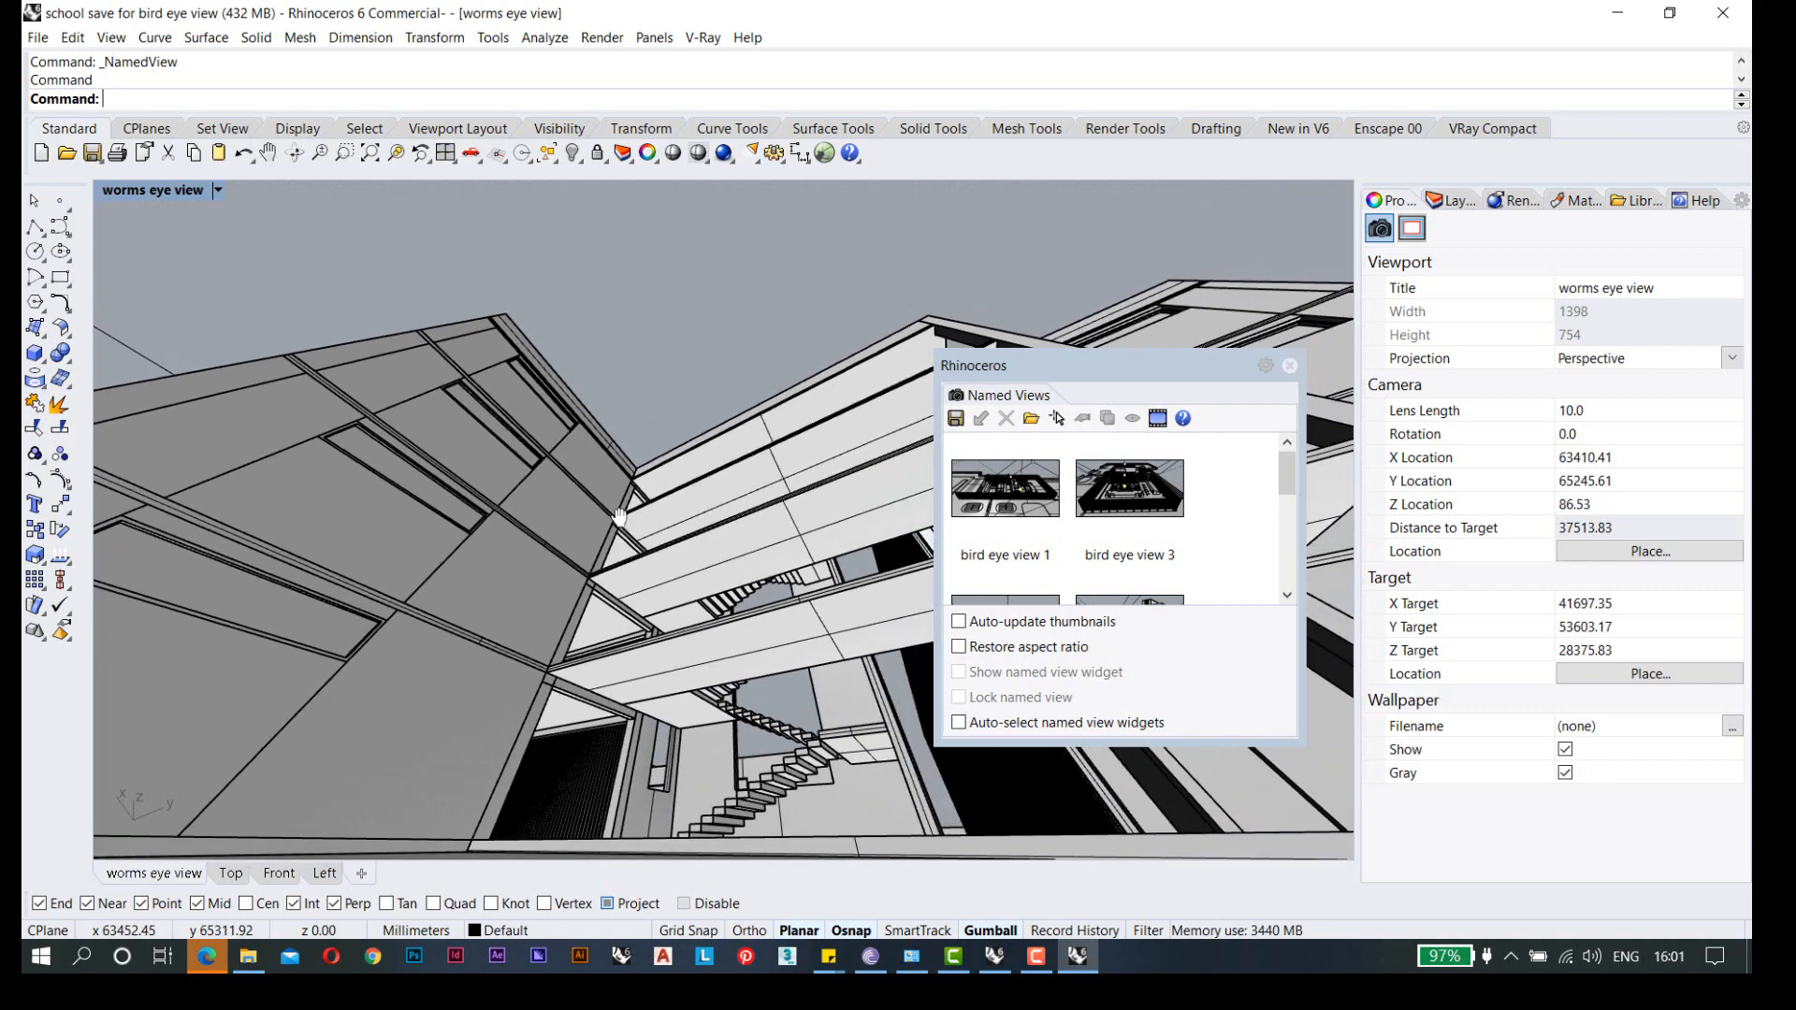
pyautogui.moveTo(765, 642); pyautogui.dragTo(740, 642, button='right')
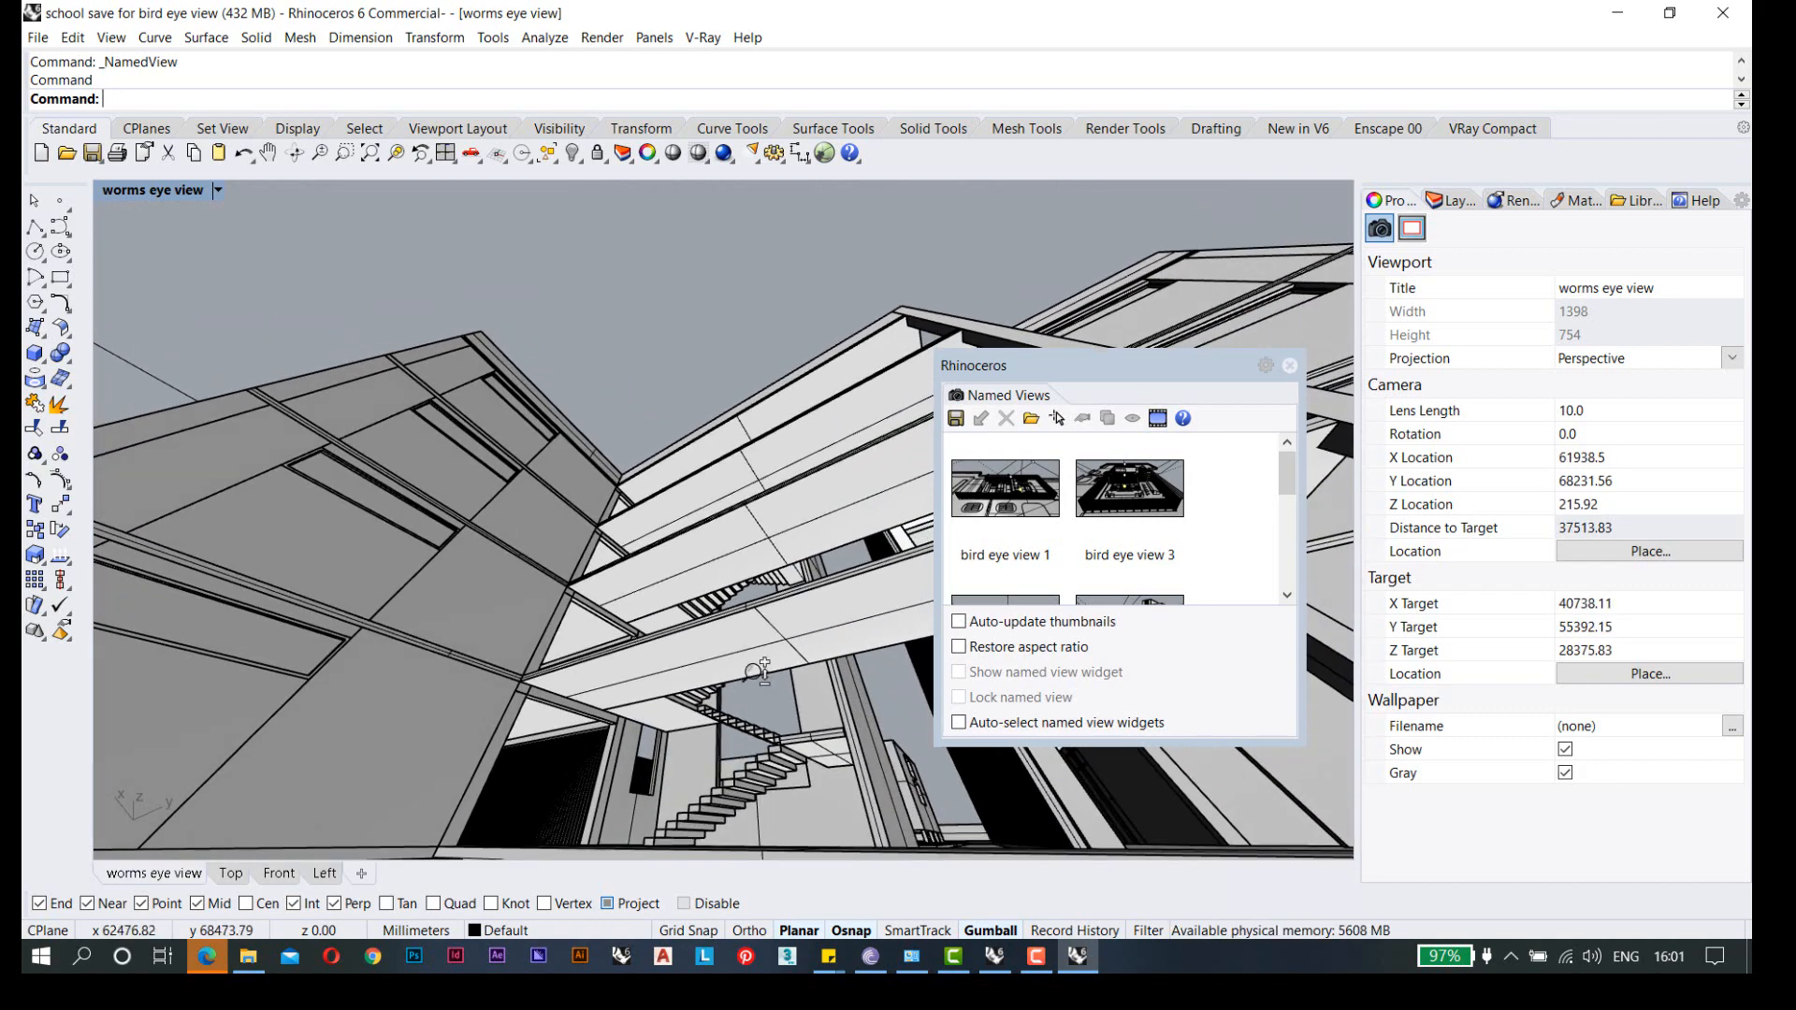
# - Set the viewport to the northeast (NE) isometric view and frame the school building
pyautogui.scroll(2, 760, 671)
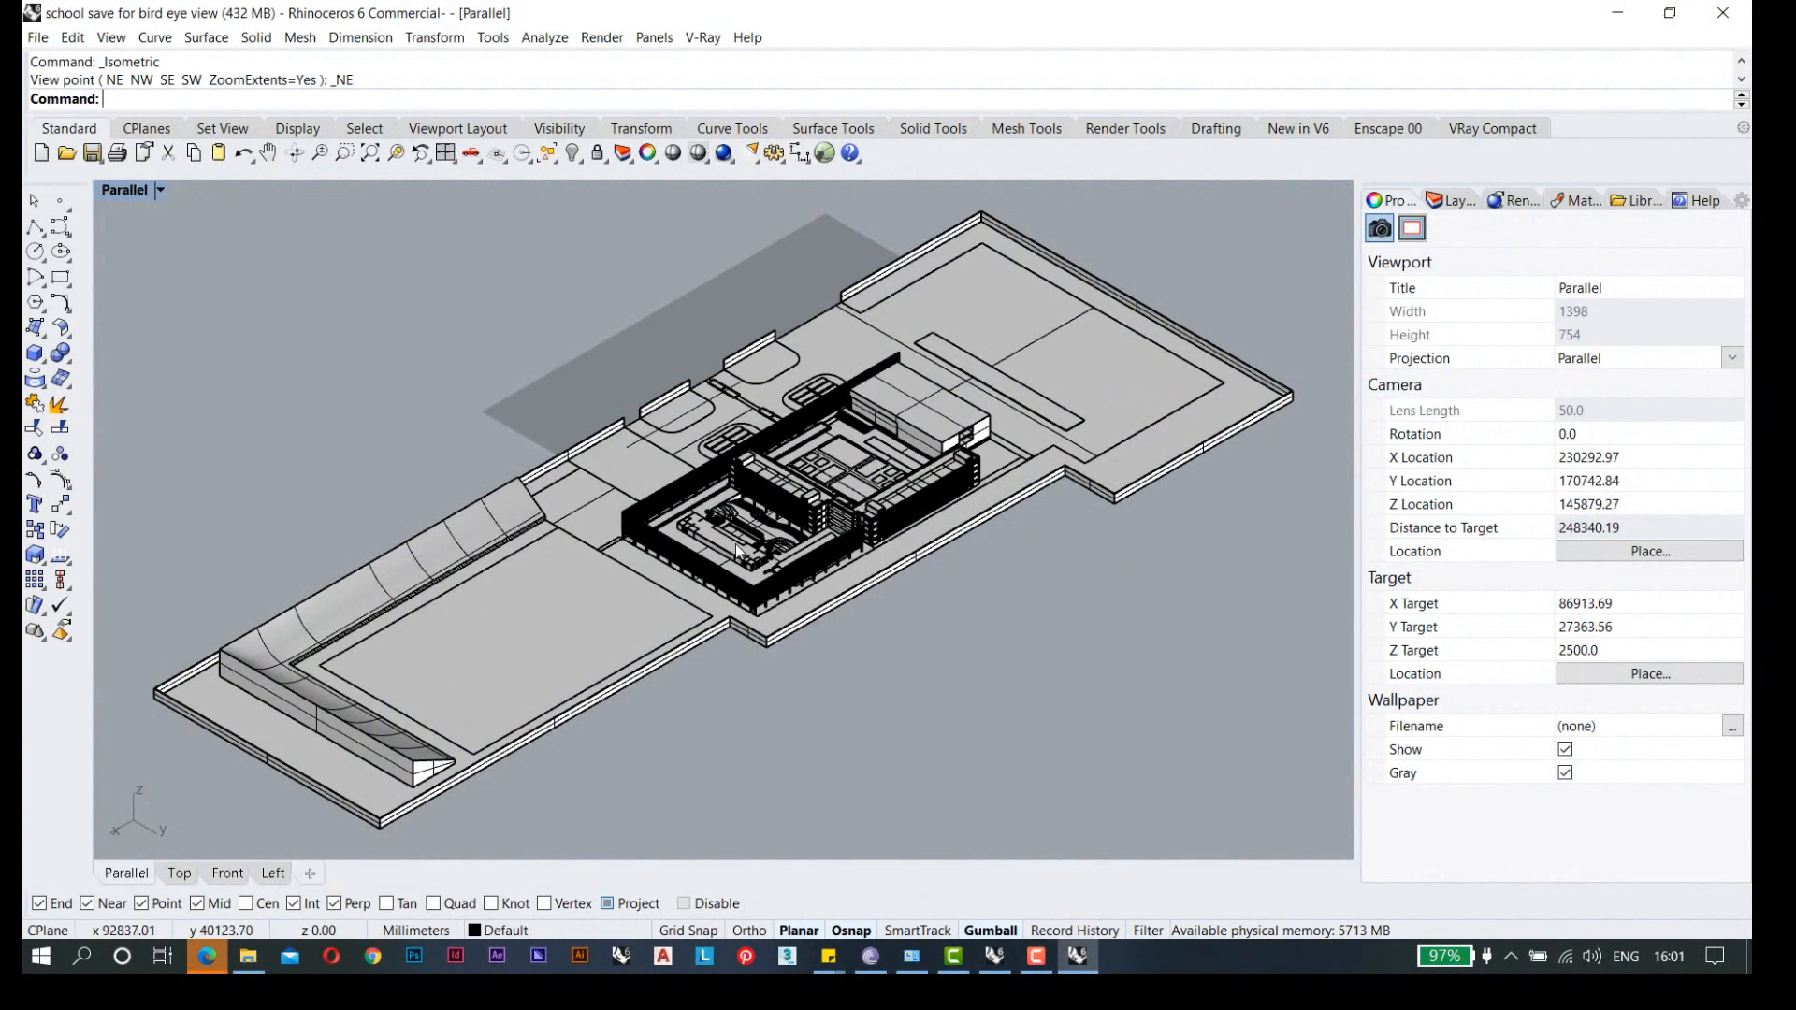
pyautogui.scroll(5, 851, 538)
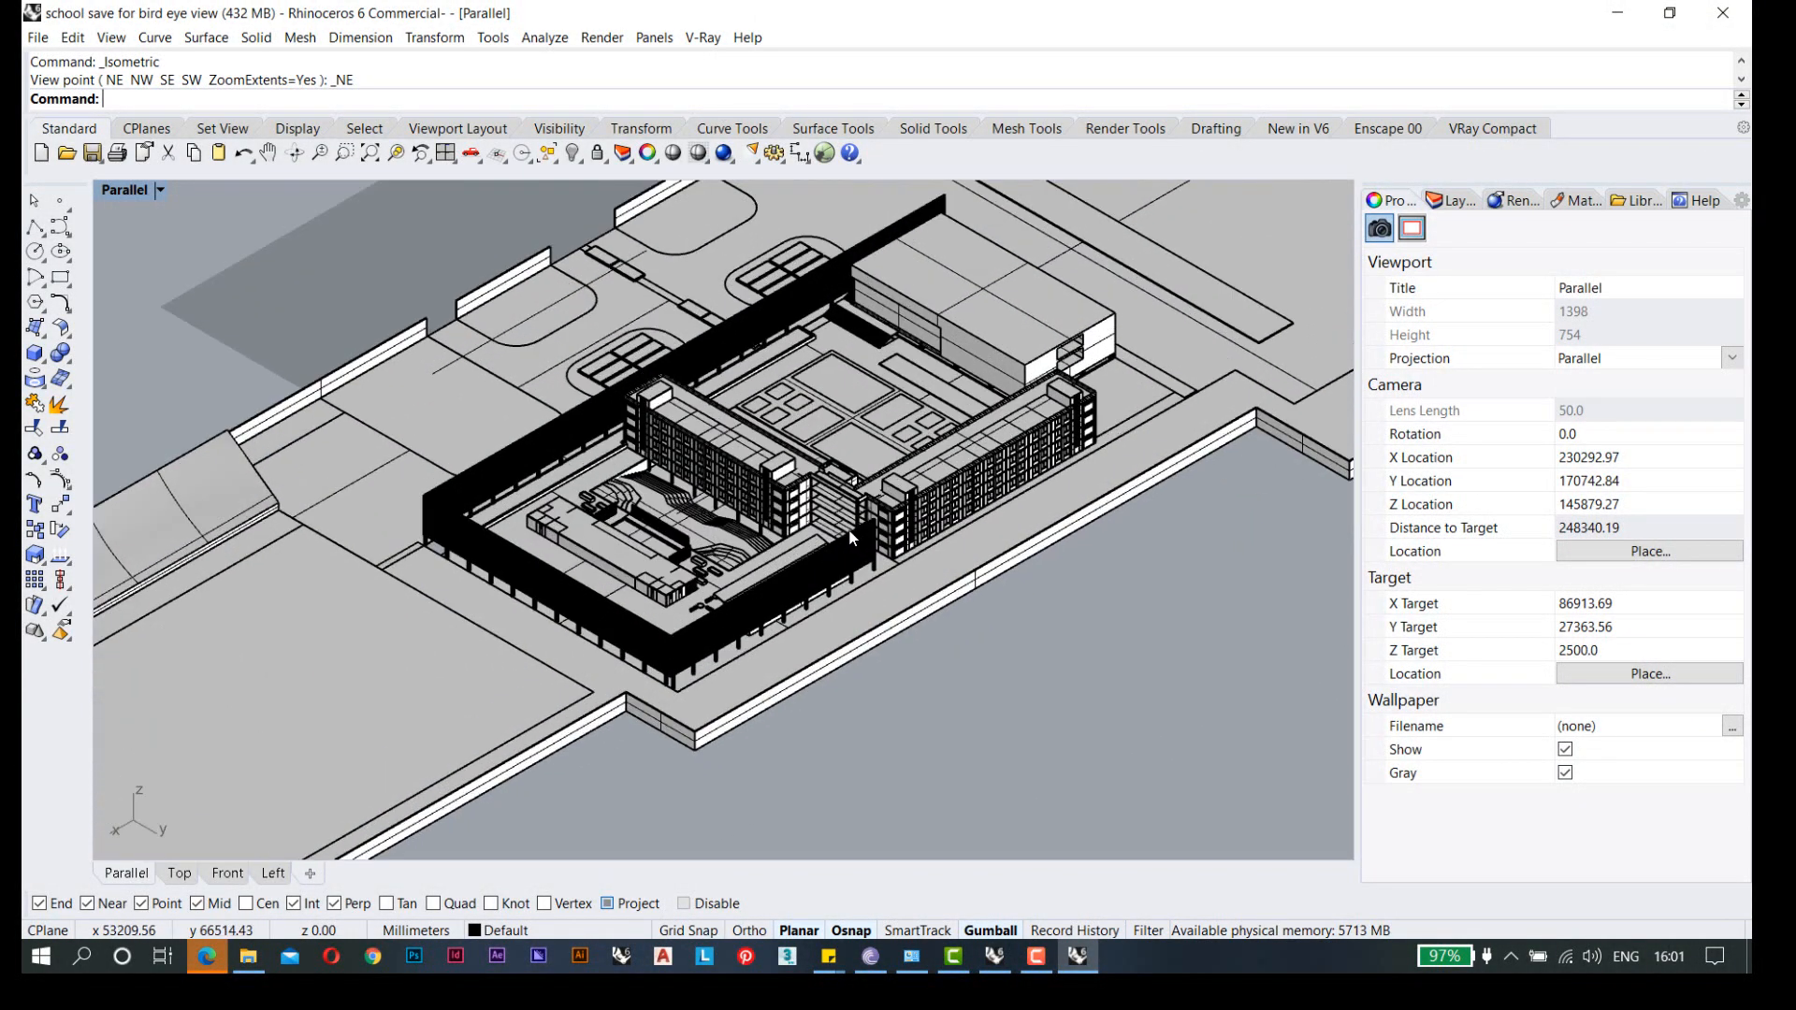
pyautogui.scroll(5, 851, 538)
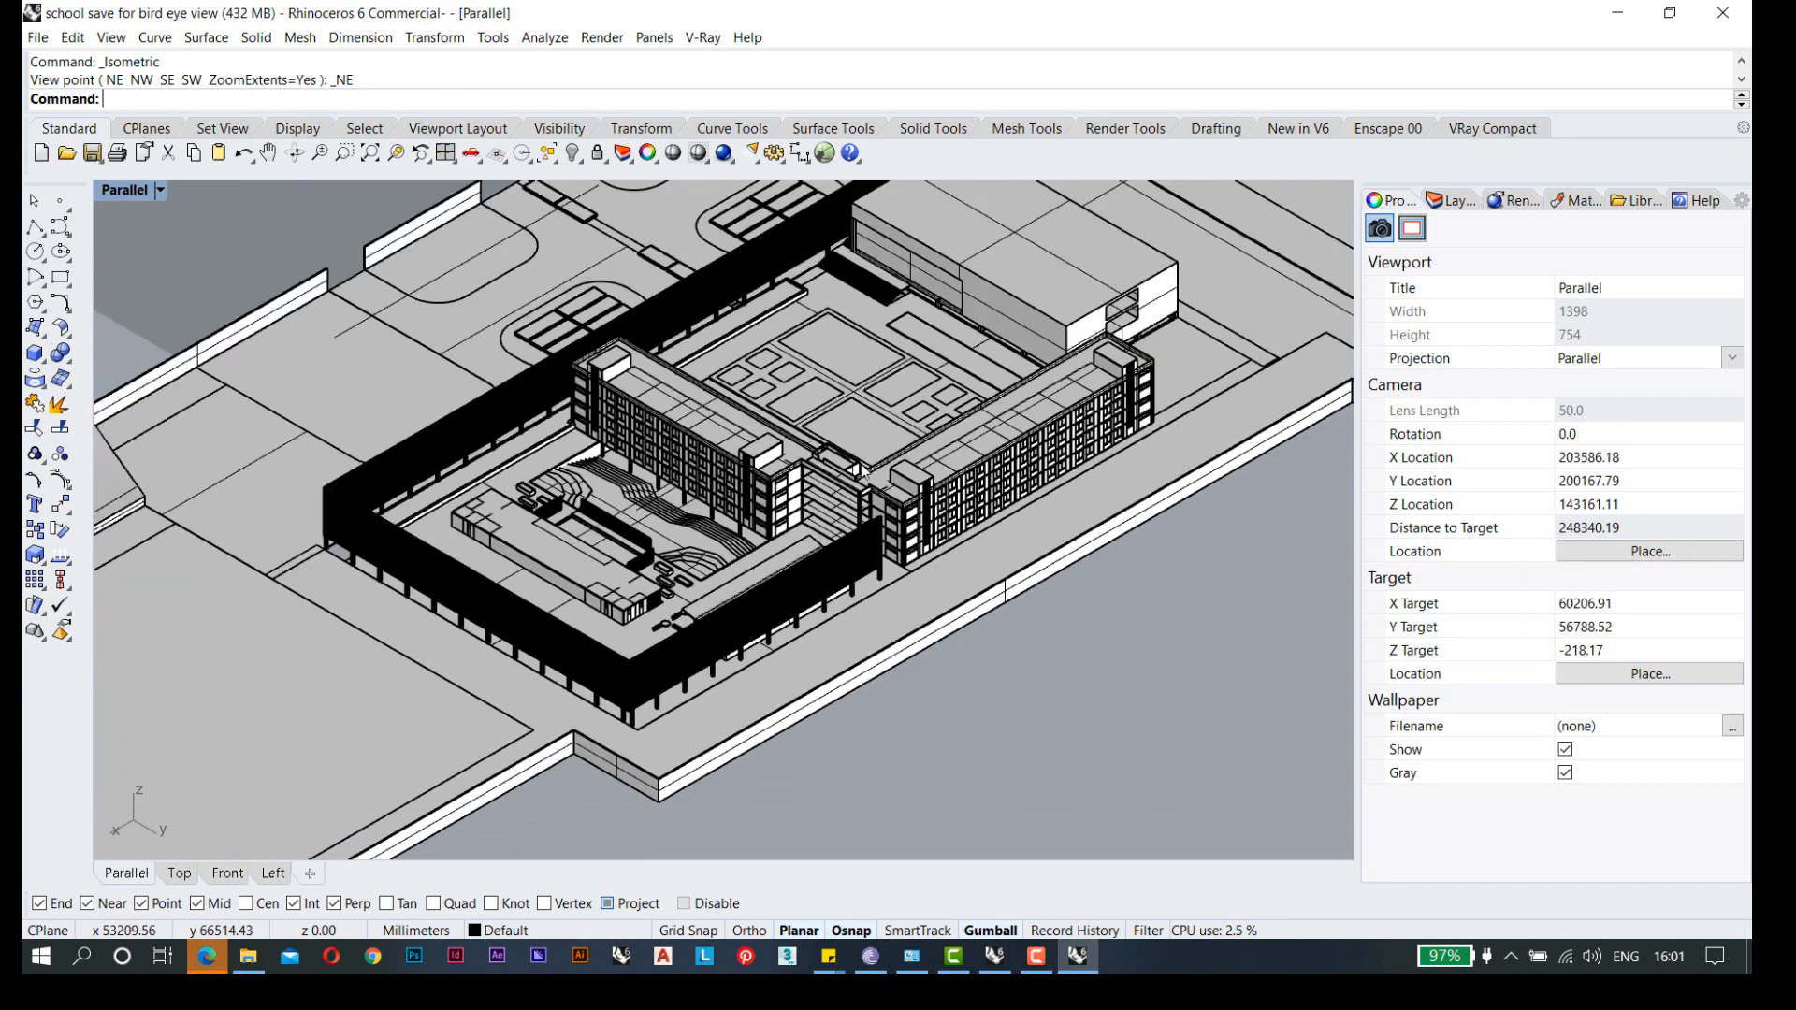
pyautogui.scroll(5, 999, 284)
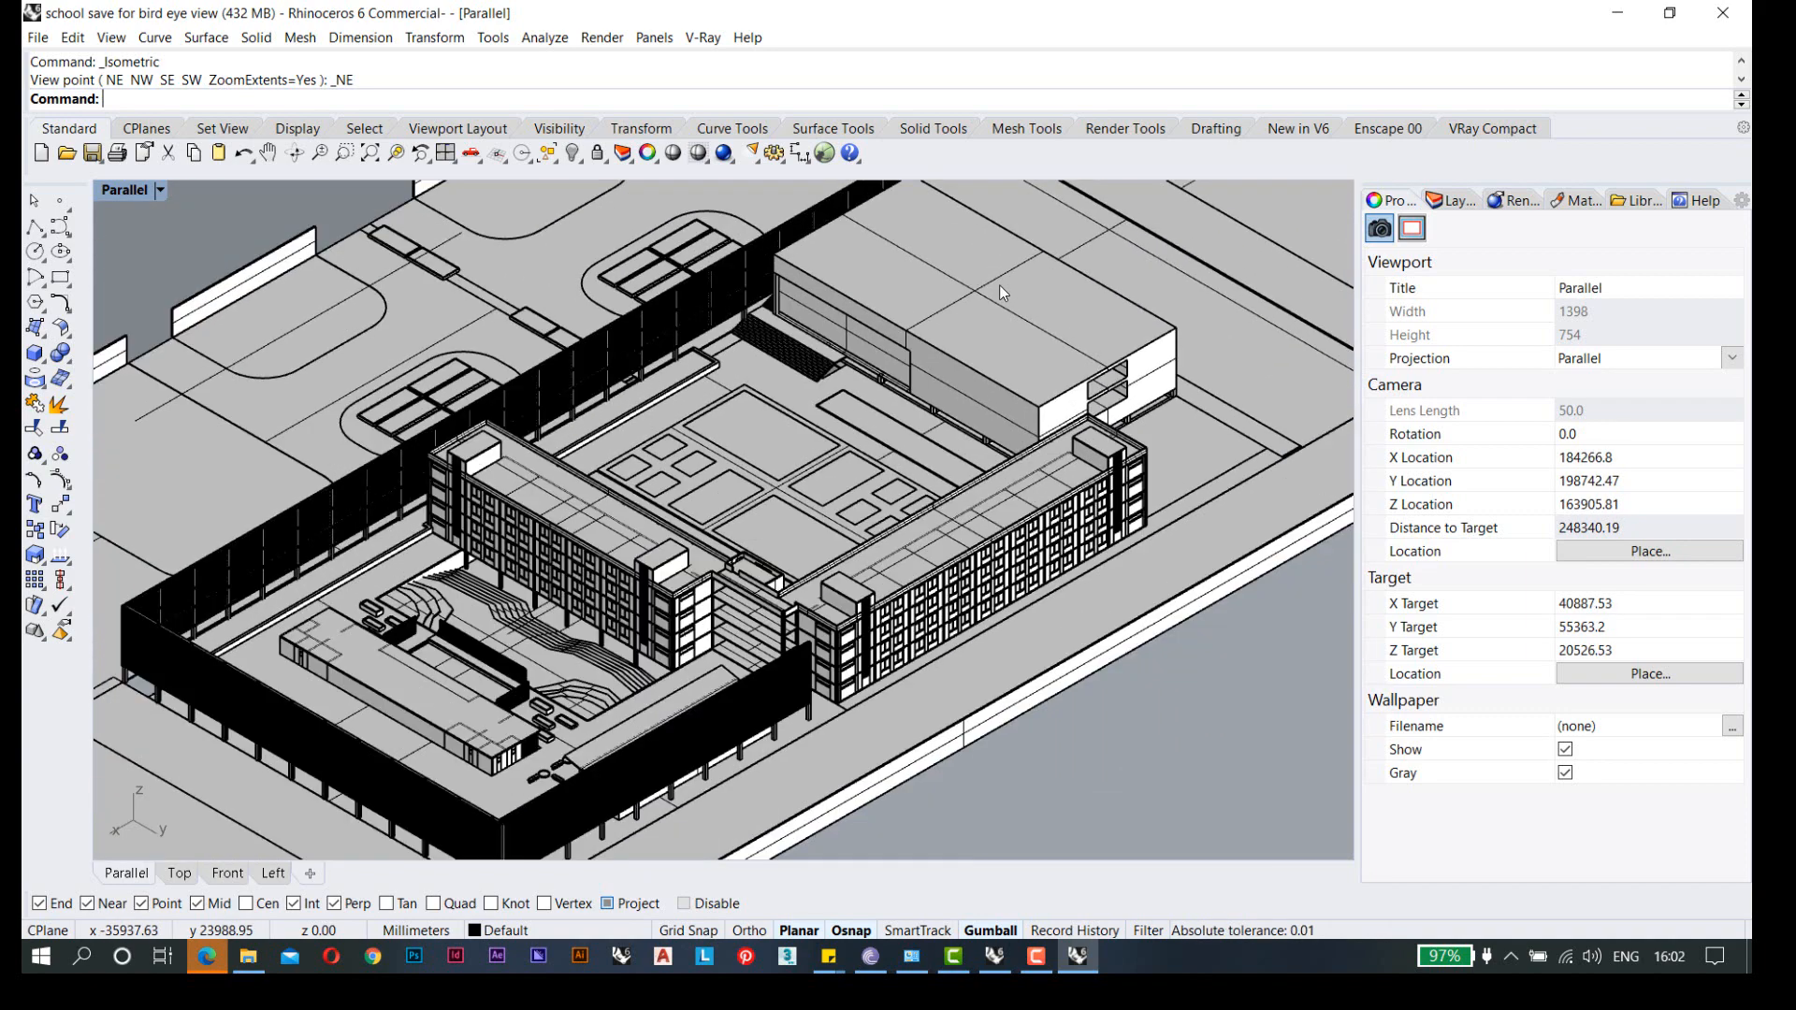
# - Switch the worms eye view to the NE isometric preset and zoom in on the school blocks and their courtyard
pyautogui.scroll(-3, 1039, 276)
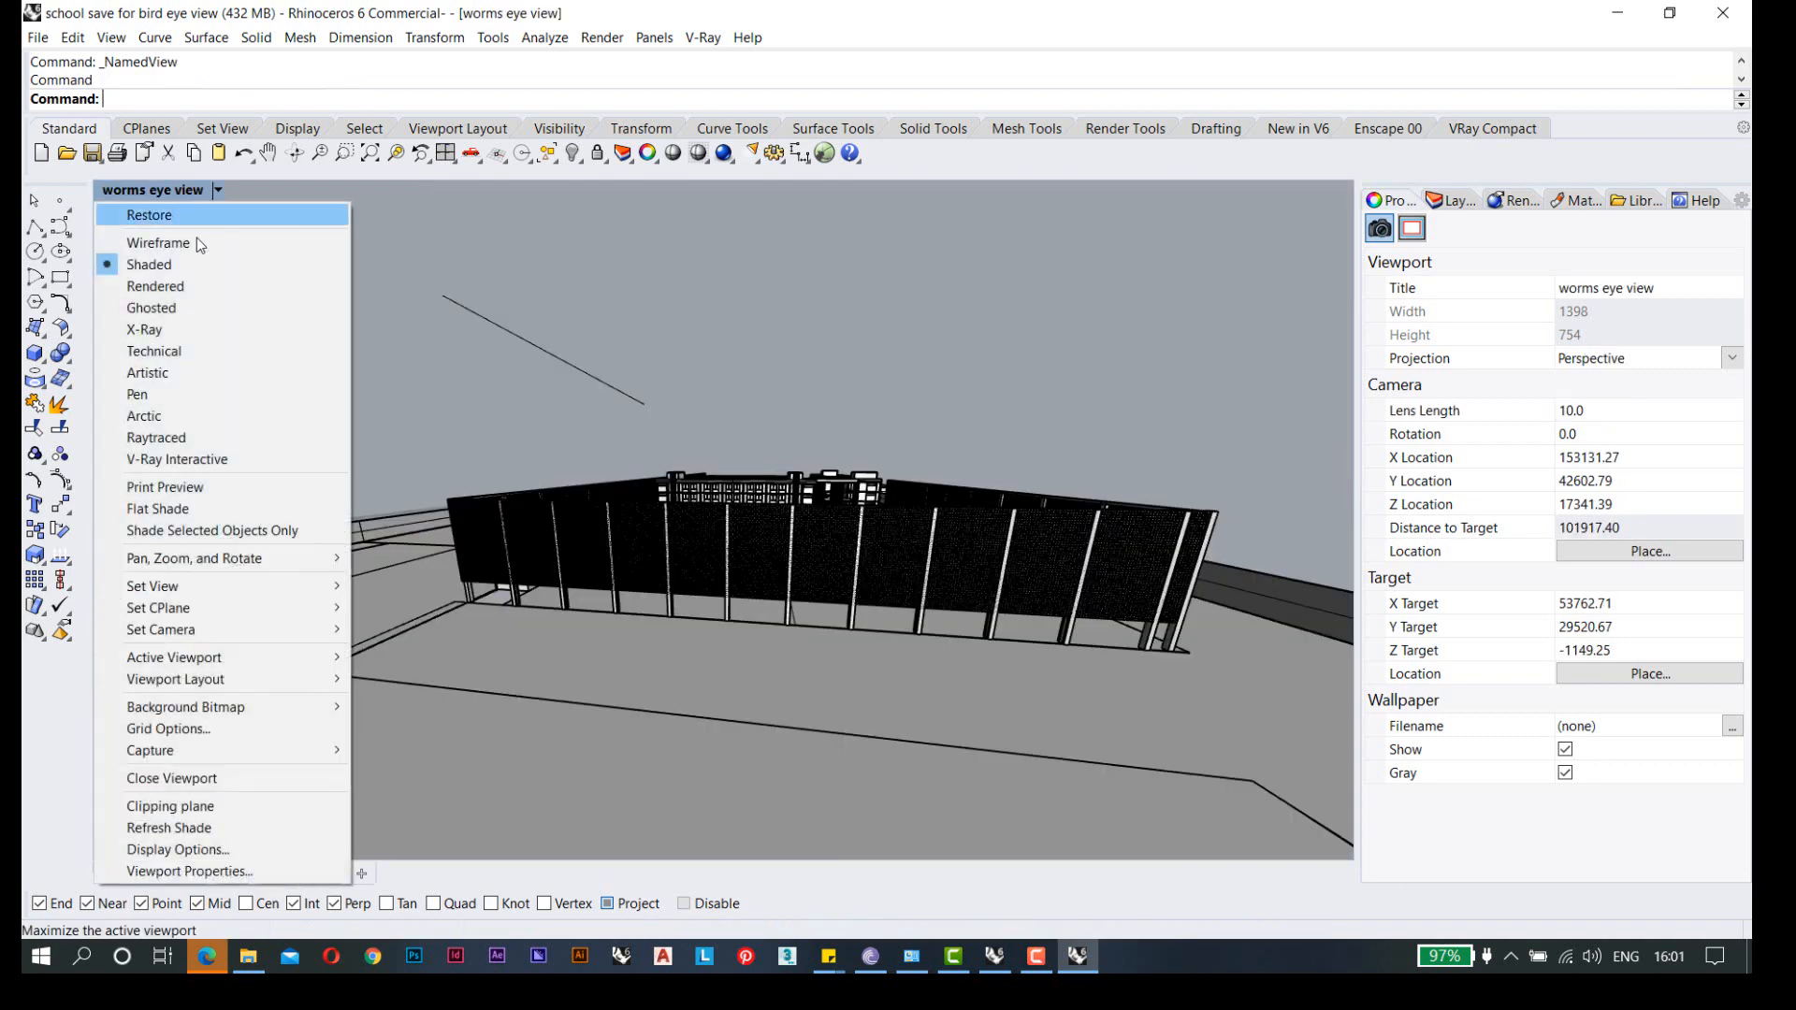
pyautogui.moveTo(277, 598)
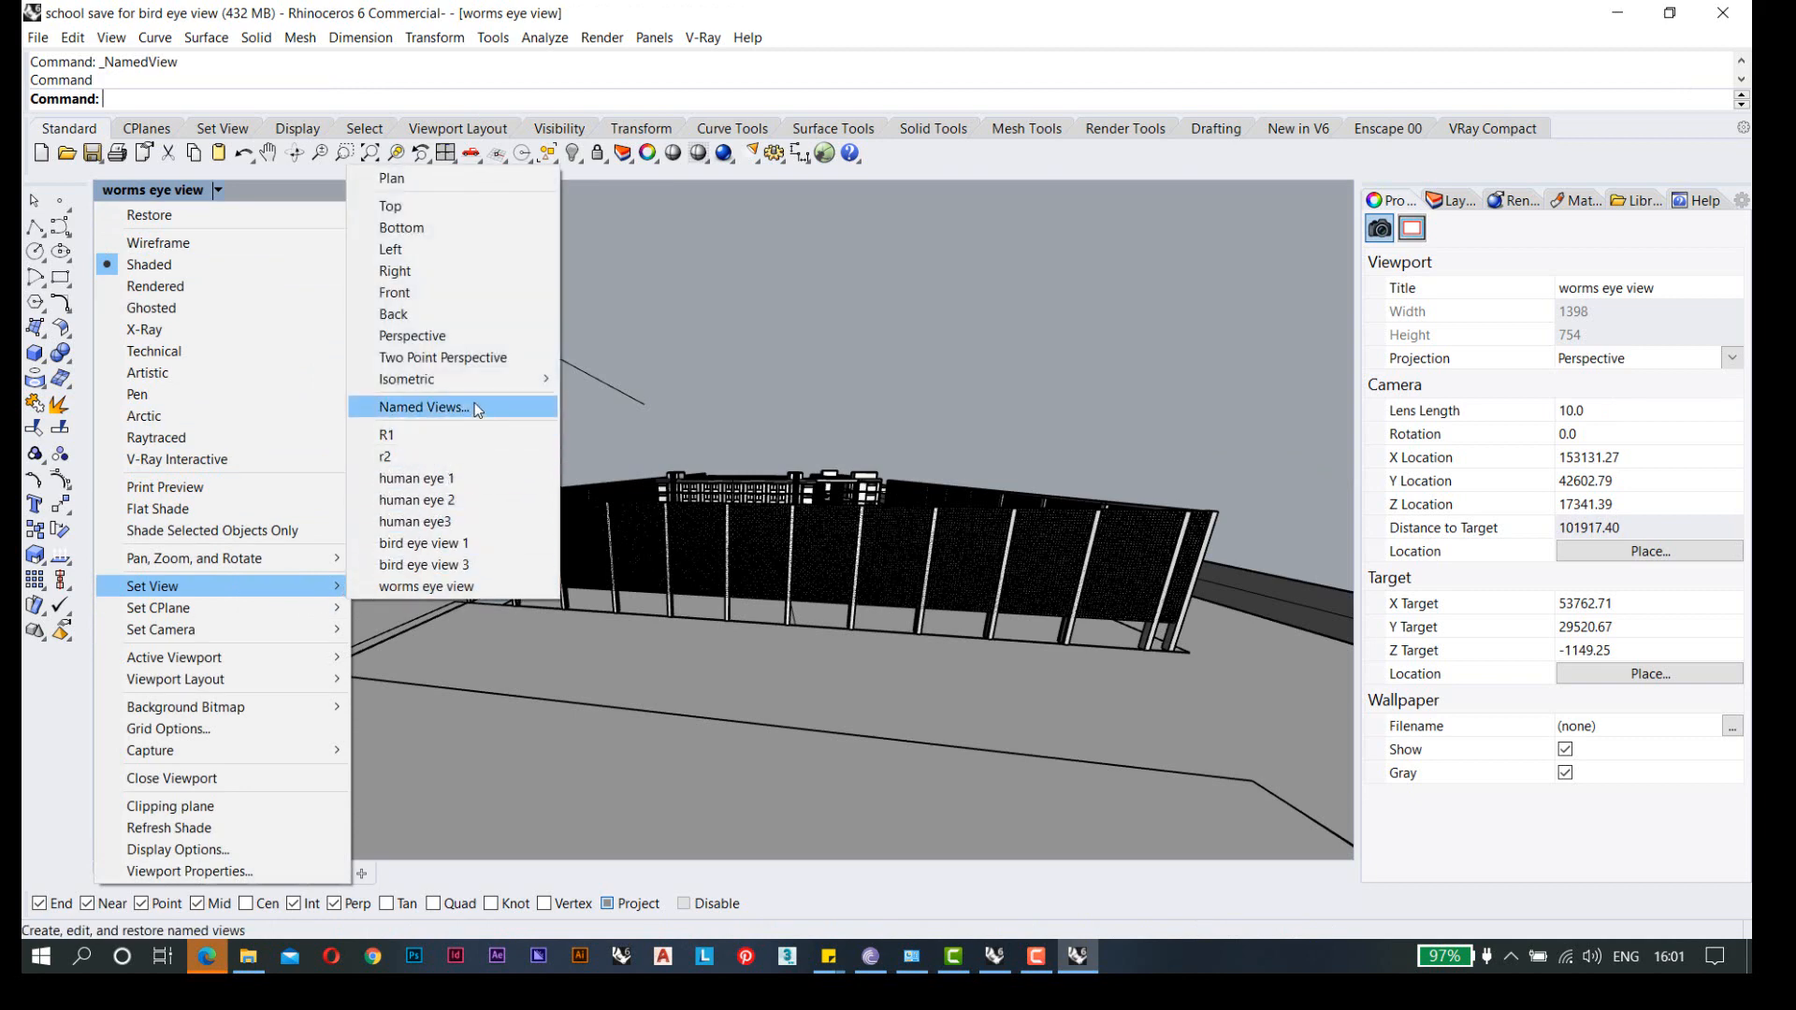
pyautogui.moveTo(428, 384)
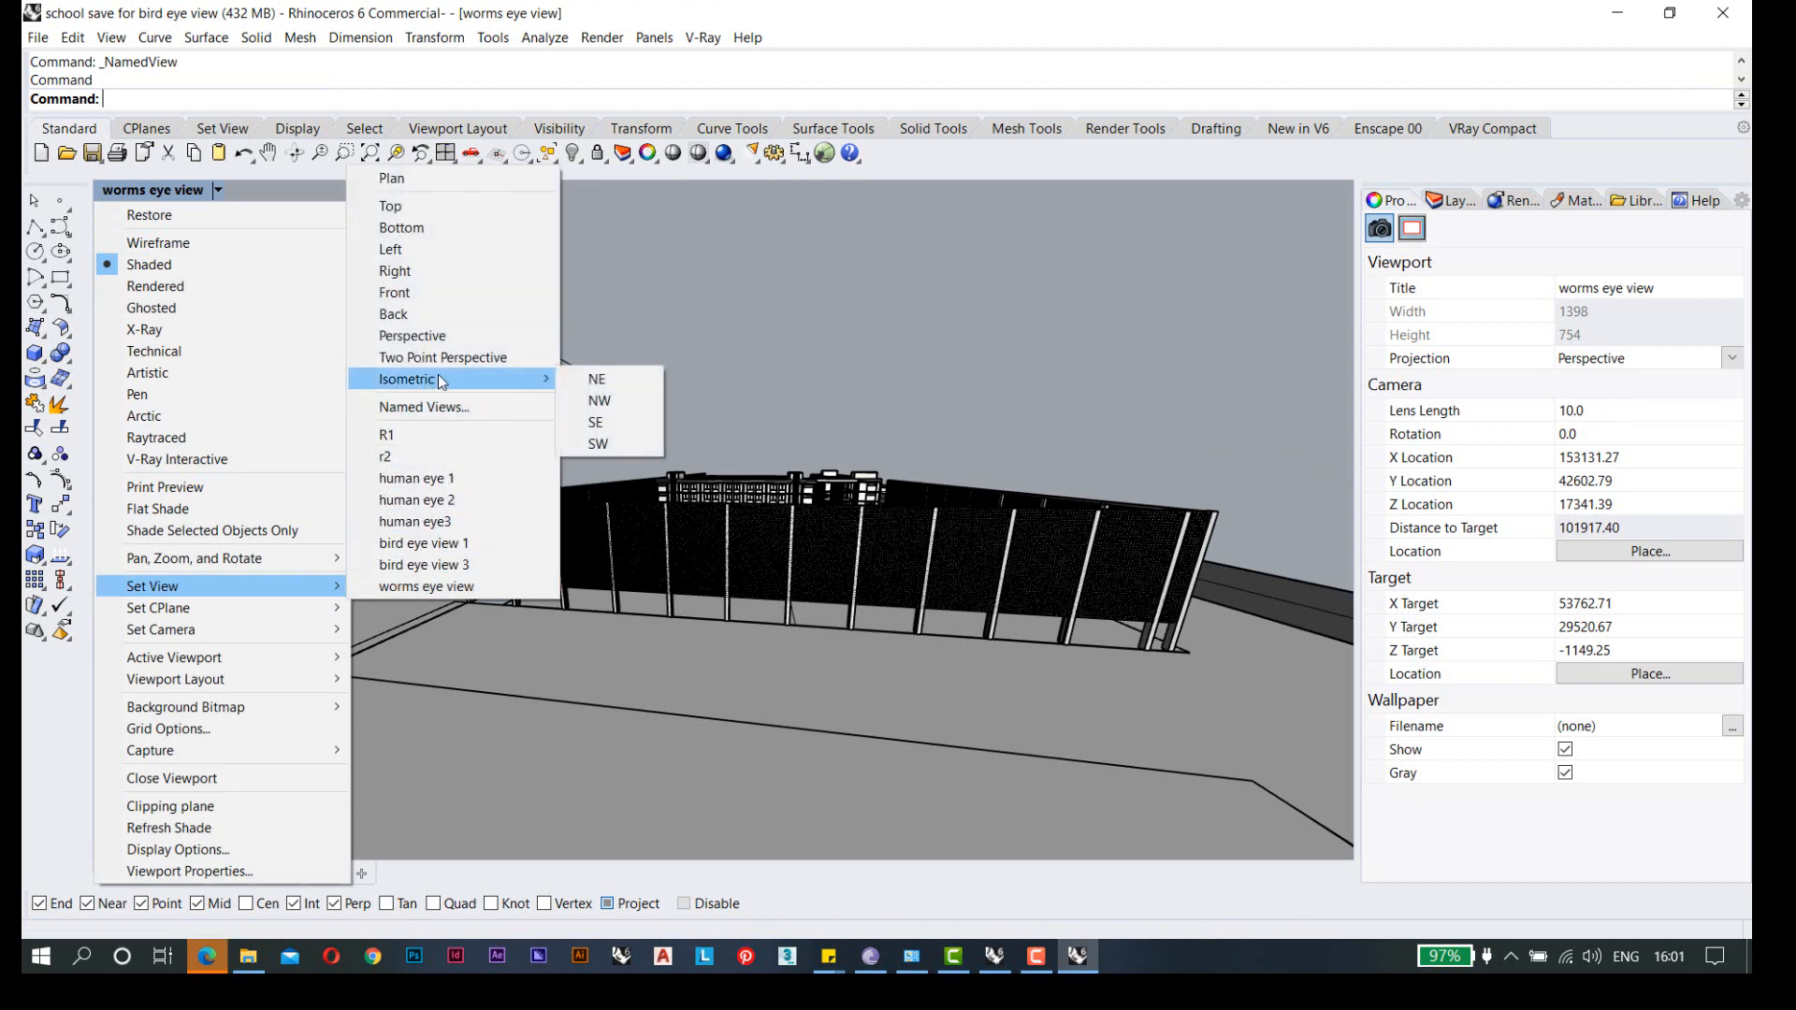
pyautogui.click(596, 379)
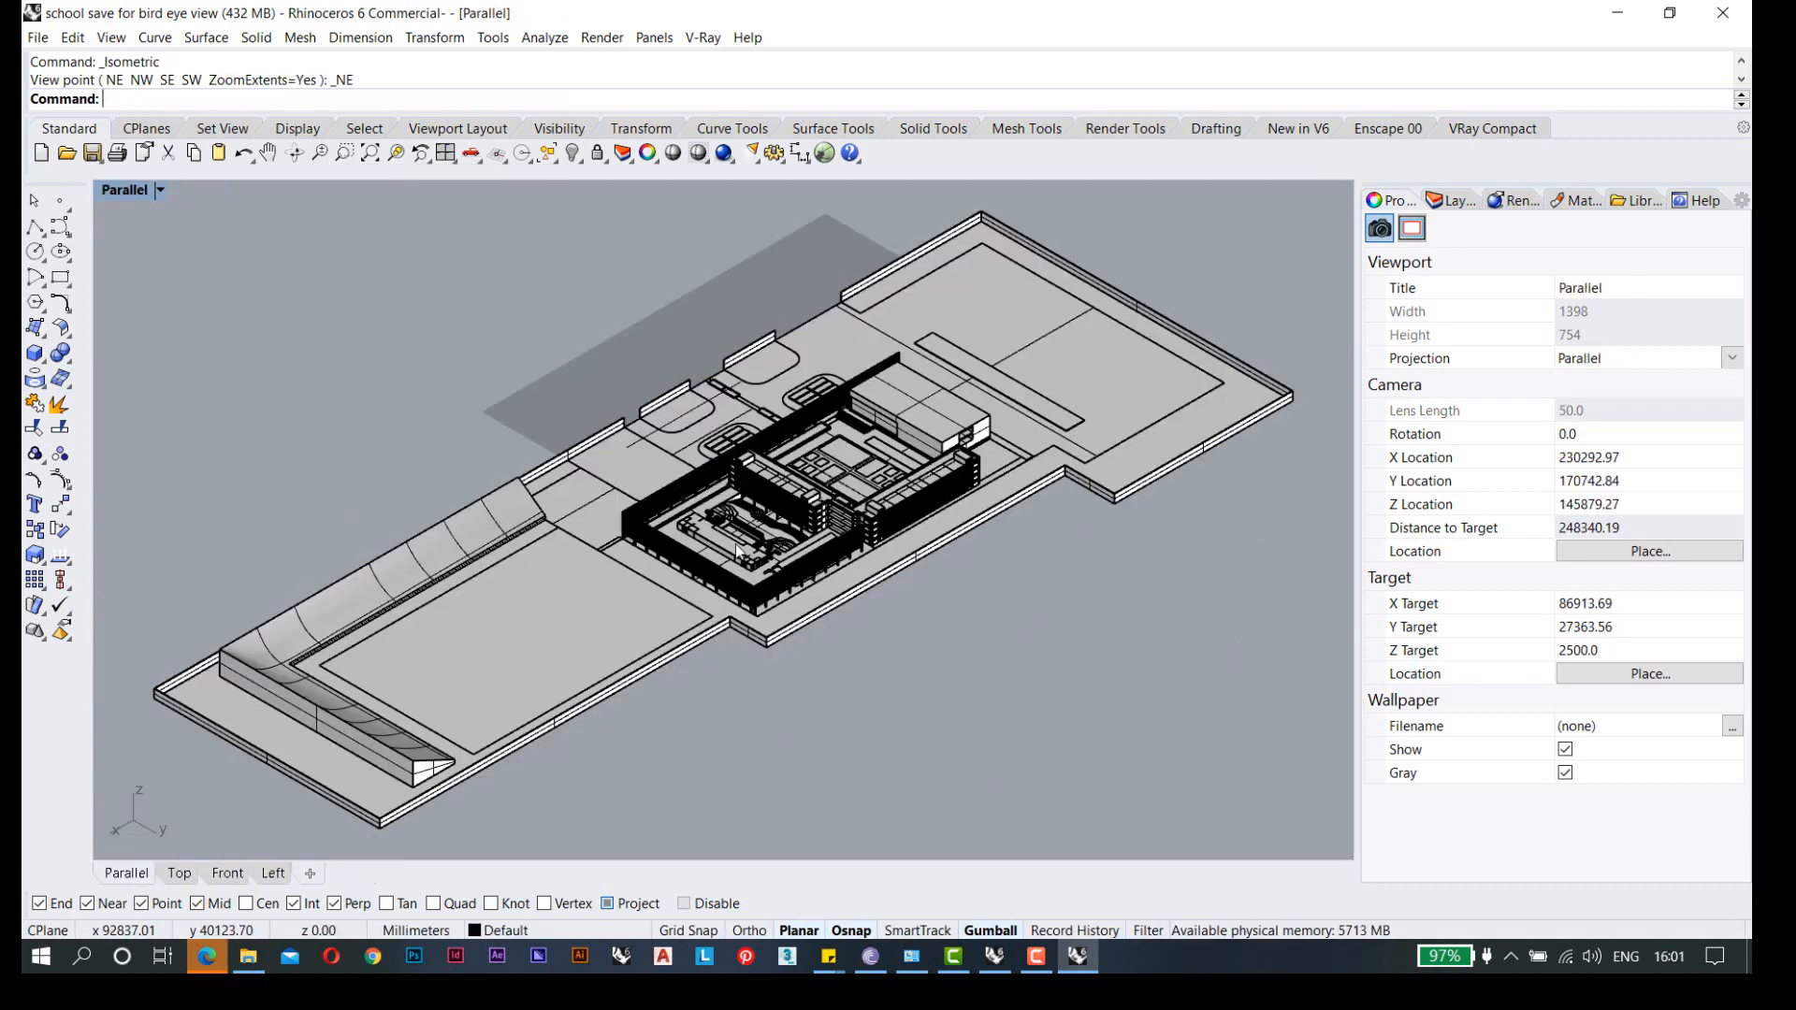
pyautogui.scroll(10, 851, 538)
pyautogui.scroll(-5, 851, 538)
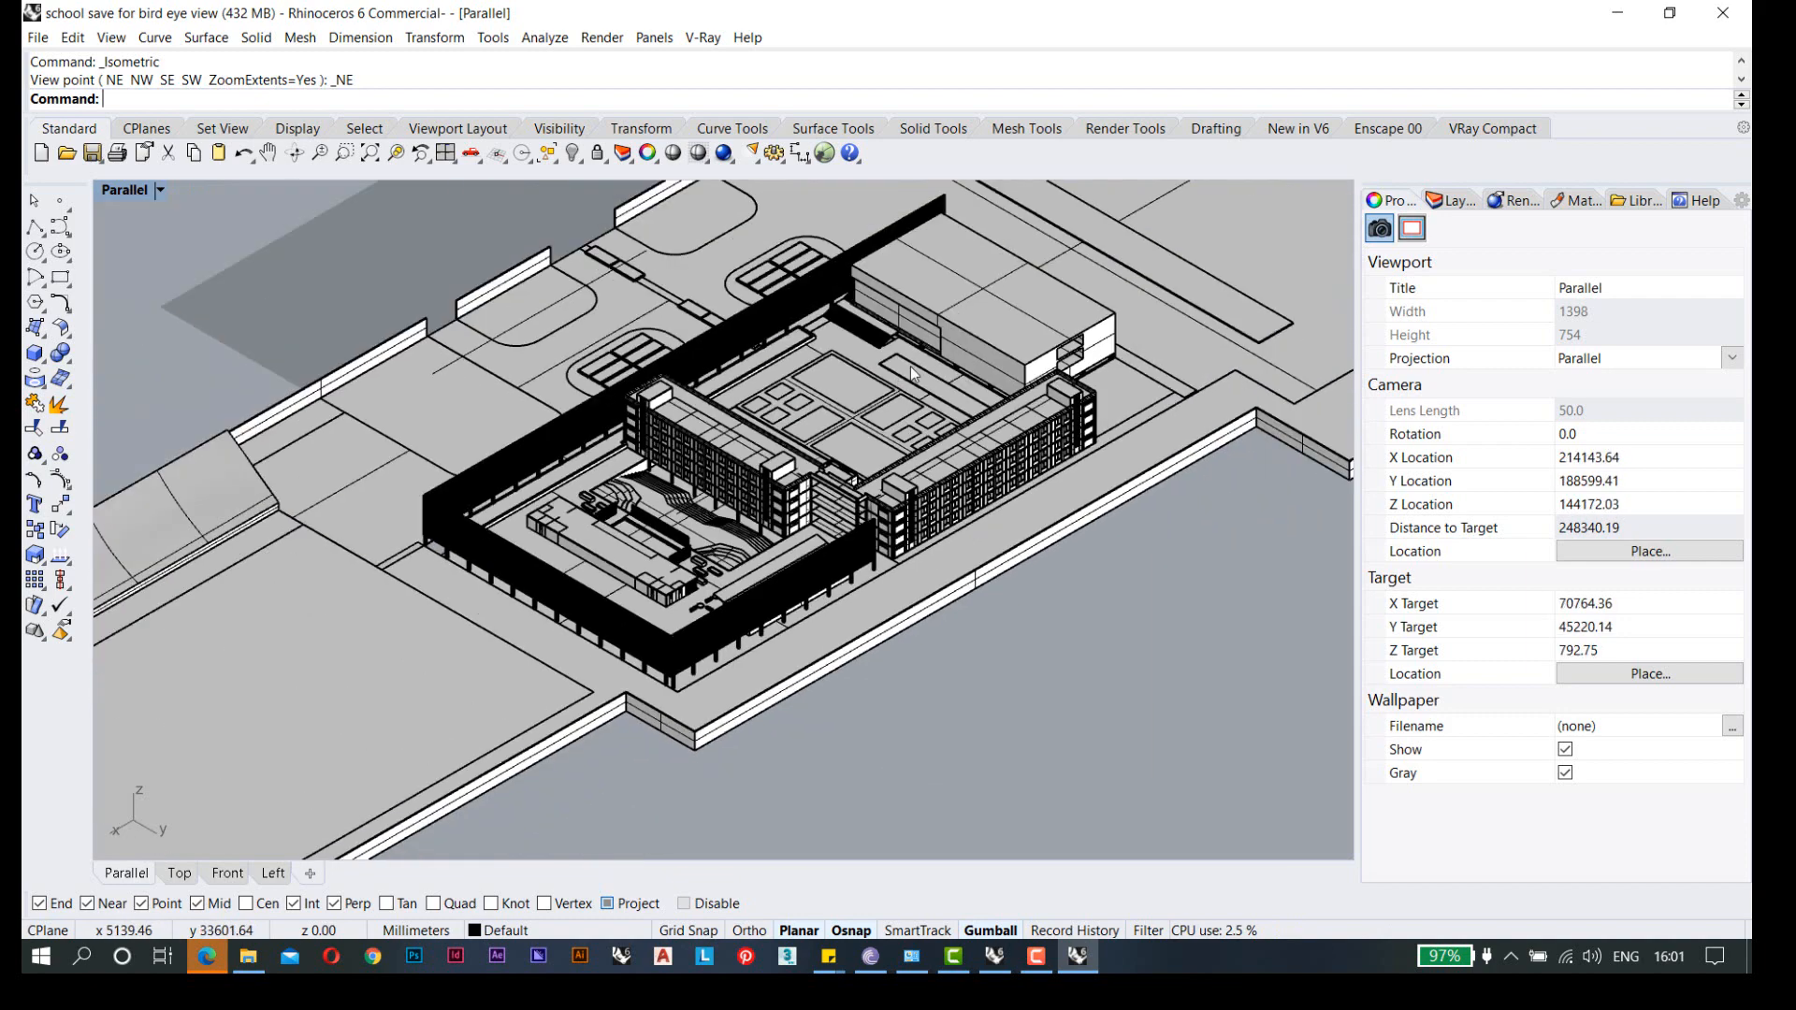
pyautogui.scroll(8, 999, 285)
pyautogui.scroll(-4, 999, 285)
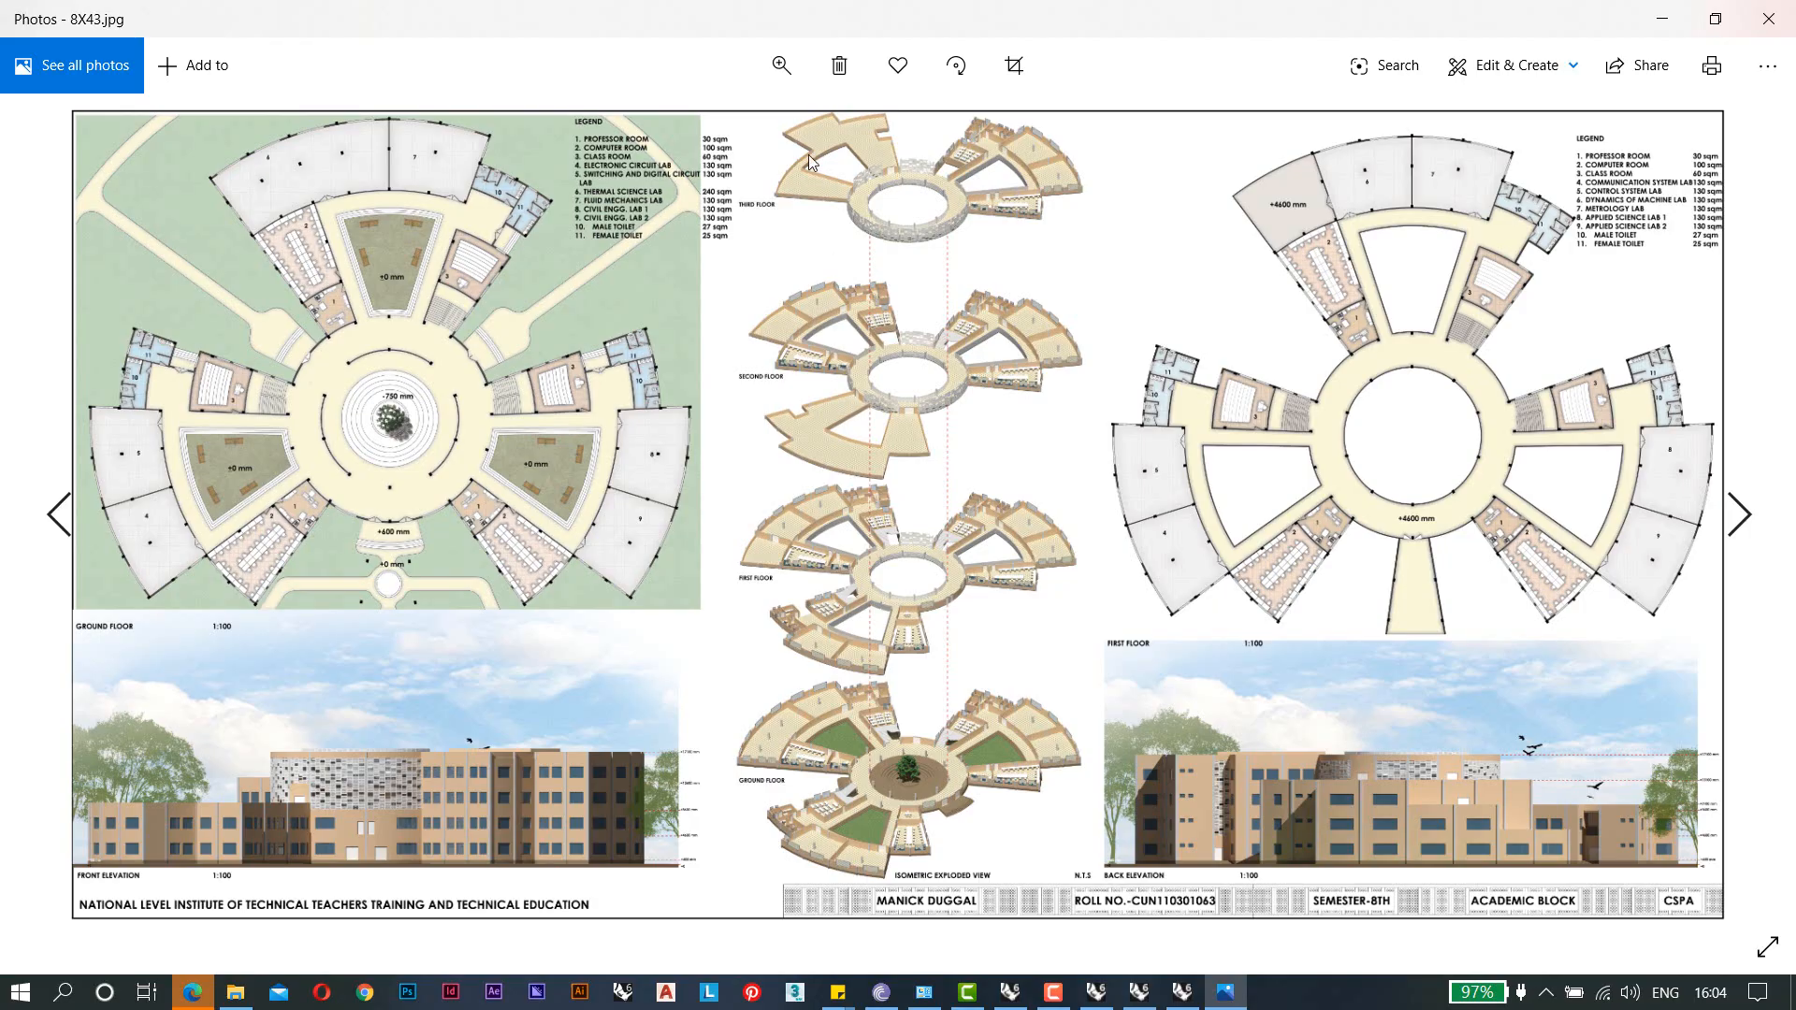
# - In Photos, enlarge the isometric exploded view on sheet 8X43.jpg and examine the first floor's rooms, staircases and central ring
pyautogui.click(782, 65)
pyautogui.click(676, 126)
pyautogui.moveTo(676, 129); pyautogui.dragTo(700, 132)
pyautogui.moveTo(755, 485); pyautogui.dragTo(833, 308)
pyautogui.moveTo(849, 498); pyautogui.dragTo(1022, 350)
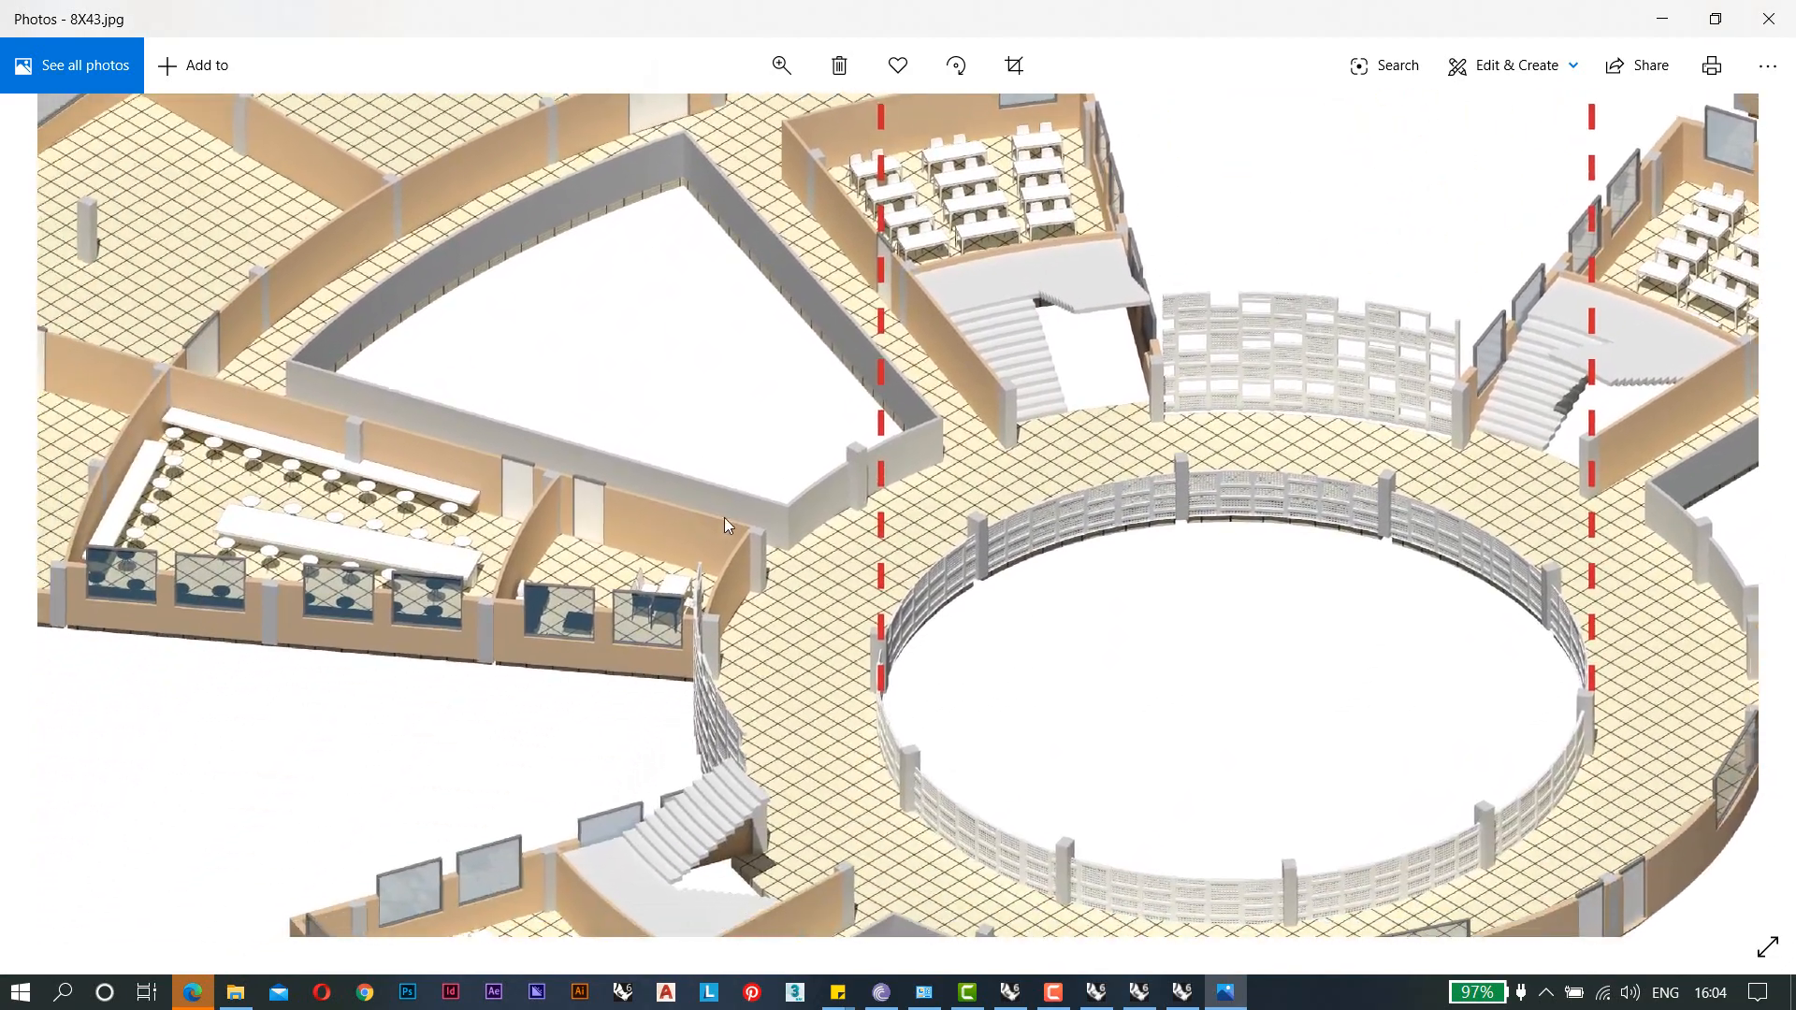
pyautogui.moveTo(598, 830)
pyautogui.mouseDown()
pyautogui.moveTo(986, 811)
pyautogui.moveTo(1196, 880)
pyautogui.moveTo(1021, 766)
pyautogui.moveTo(956, 623)
pyautogui.moveTo(912, 421)
pyautogui.mouseUp()
pyautogui.moveTo(1239, 746); pyautogui.dragTo(1039, 589)
# - Reduce the image zoom to 6 and examine the ground floor of the exploded isometric around the central tree
pyautogui.click(782, 65)
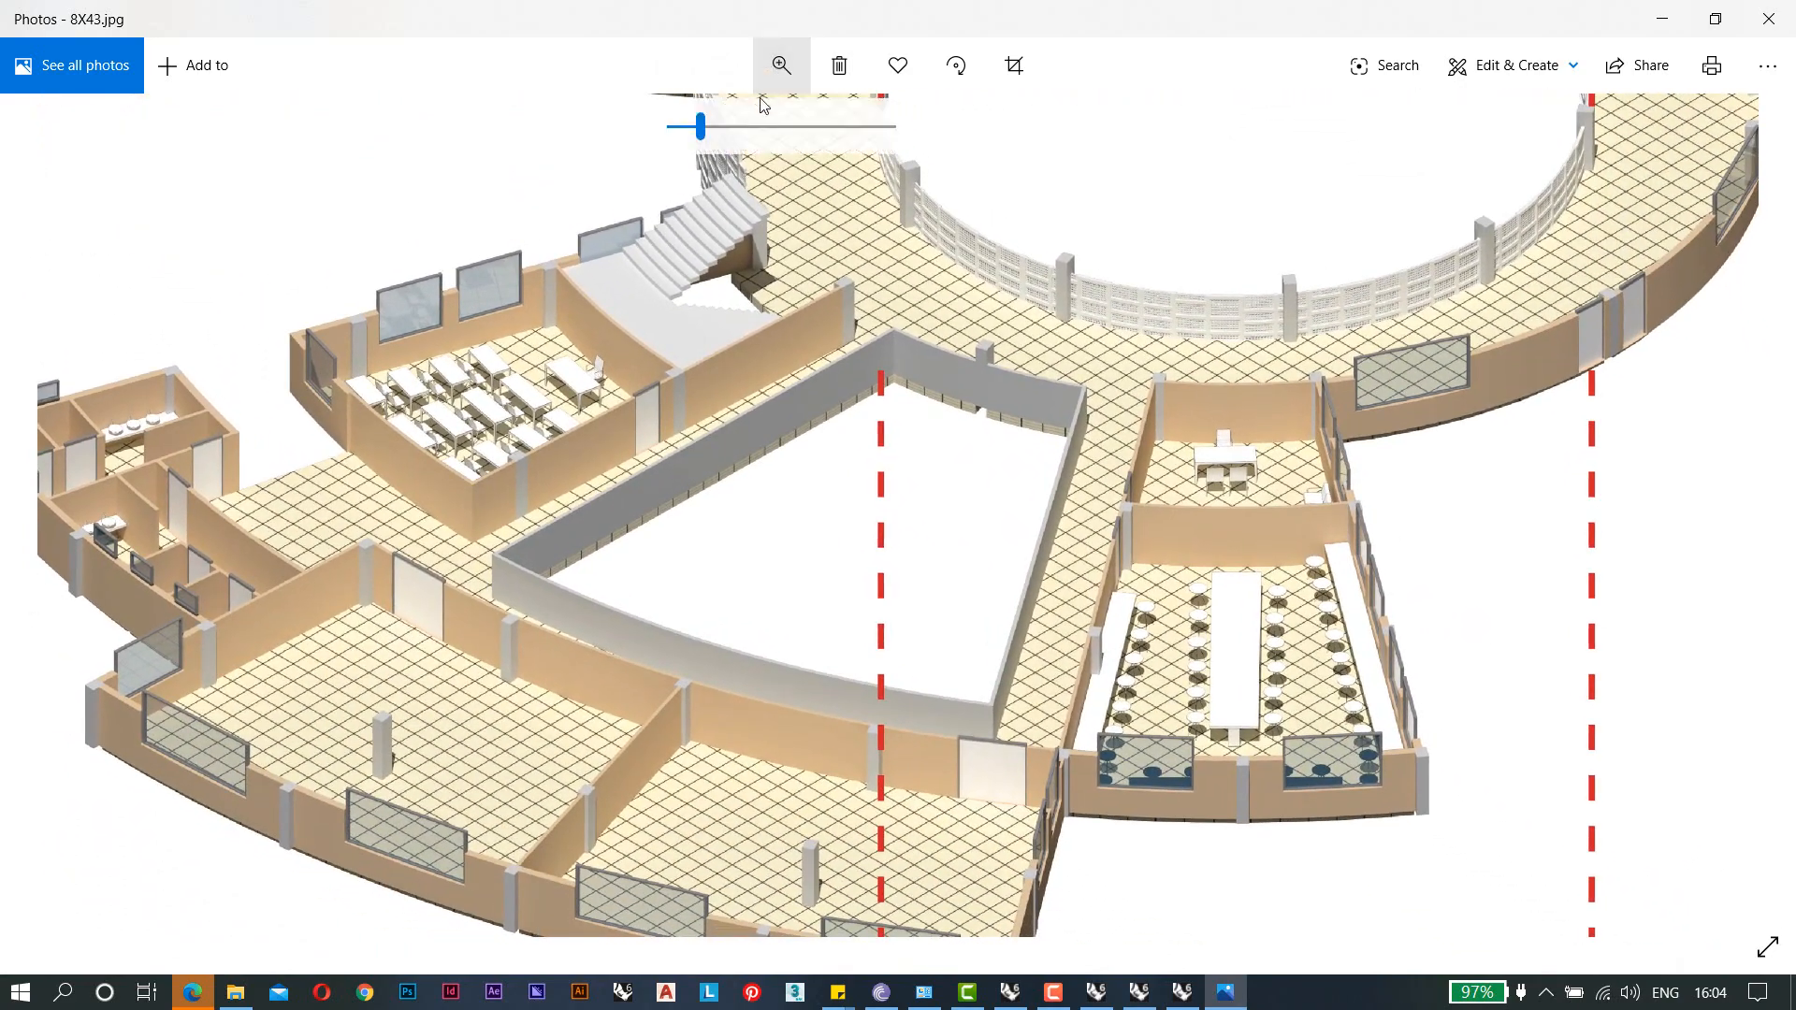
pyautogui.moveTo(701, 127); pyautogui.dragTo(685, 127)
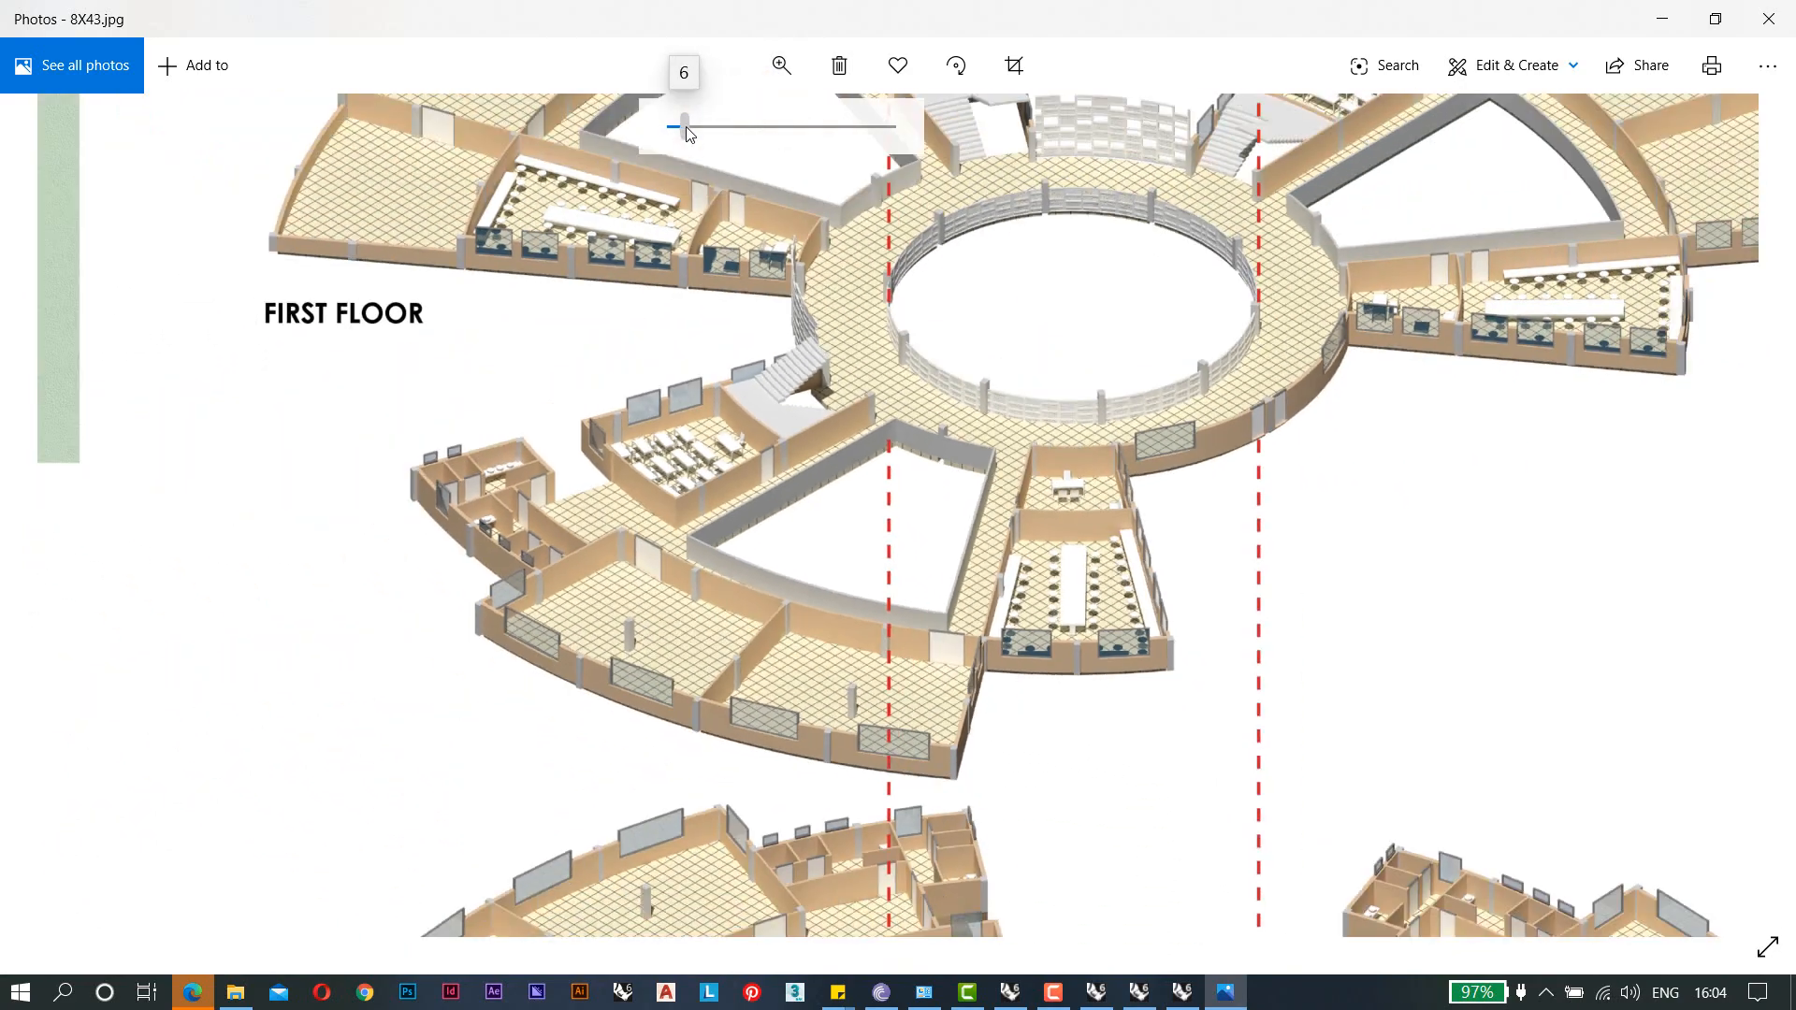
pyautogui.moveTo(722, 533); pyautogui.dragTo(709, 168)
pyautogui.moveTo(777, 674); pyautogui.dragTo(729, 482)
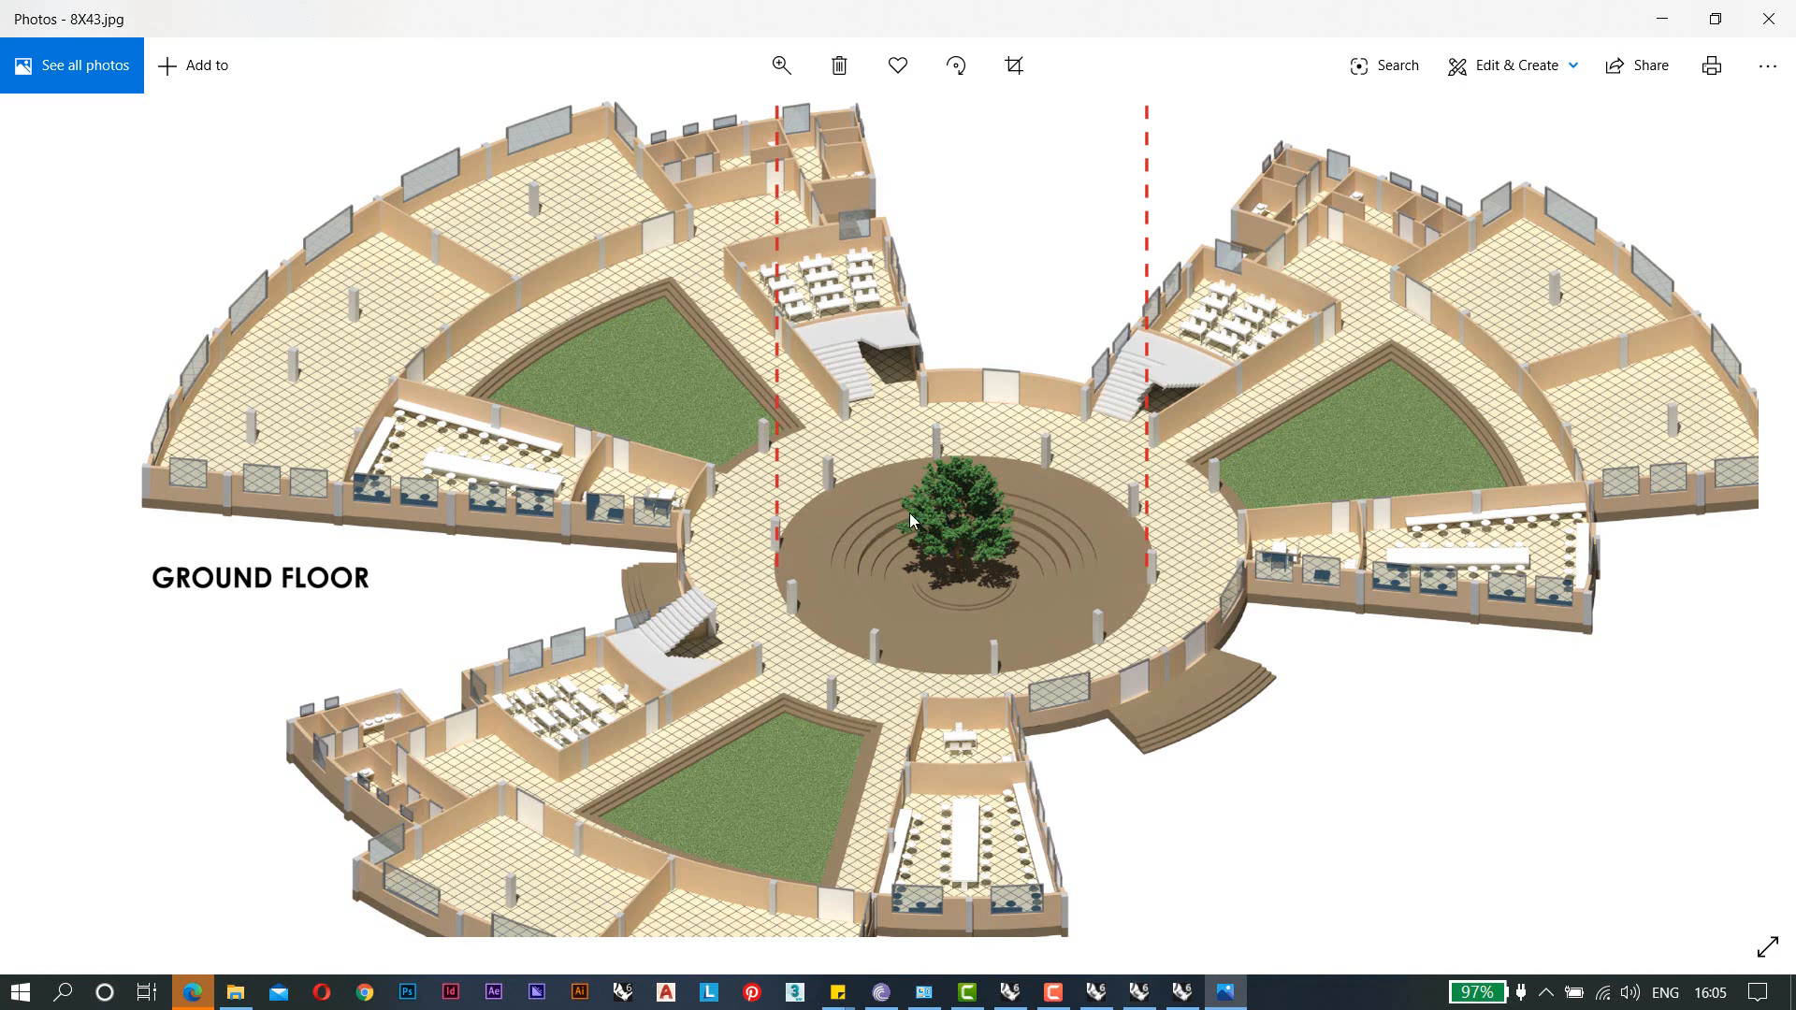
pyautogui.moveTo(909, 513); pyautogui.dragTo(896, 483)
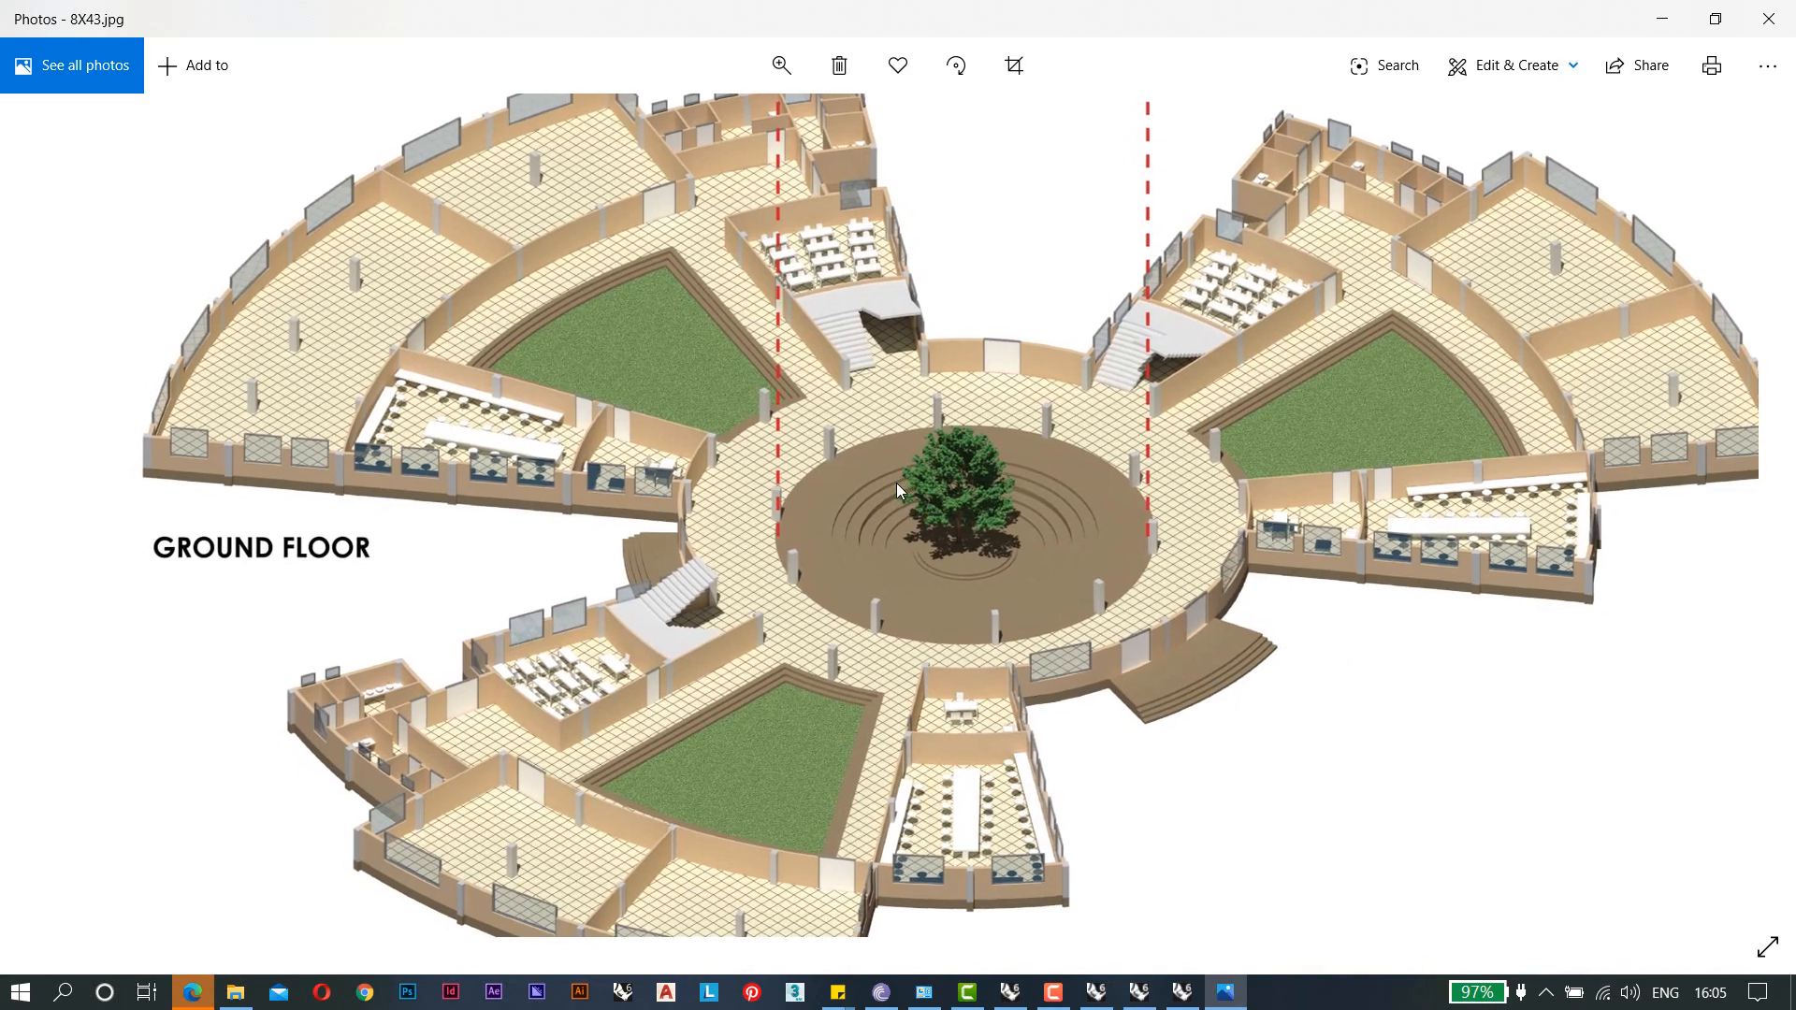